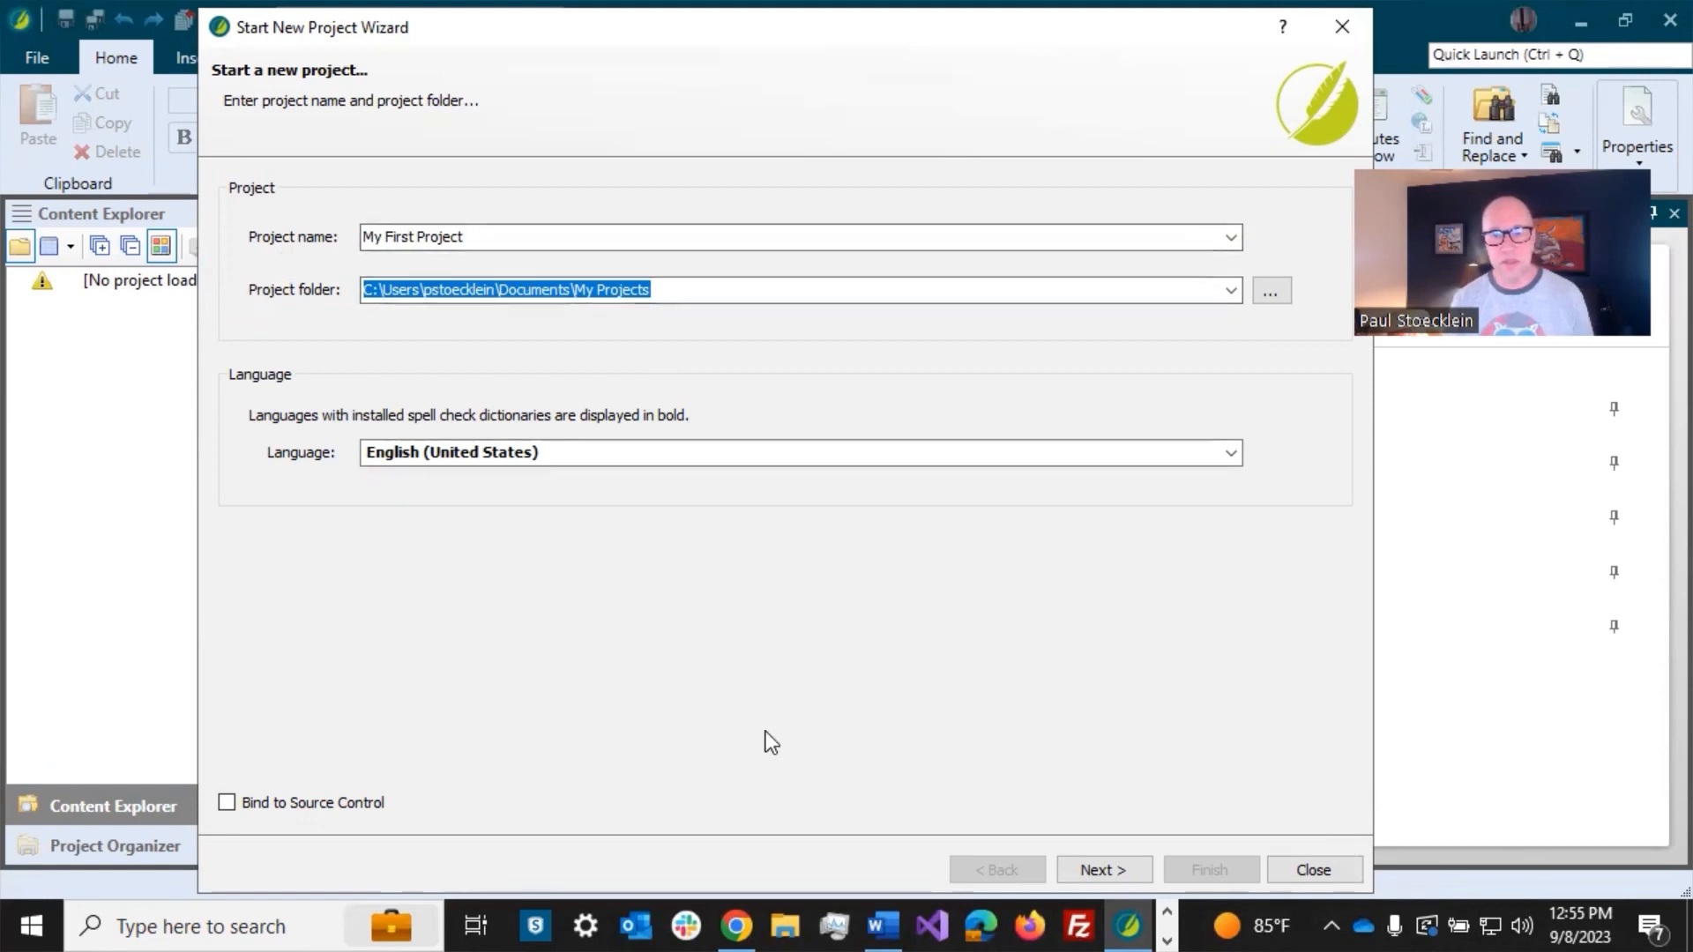
# Step: Proceed to template selection and list the factory templates in the Online, Online & Print and Print categories
pyautogui.click(1103, 869)
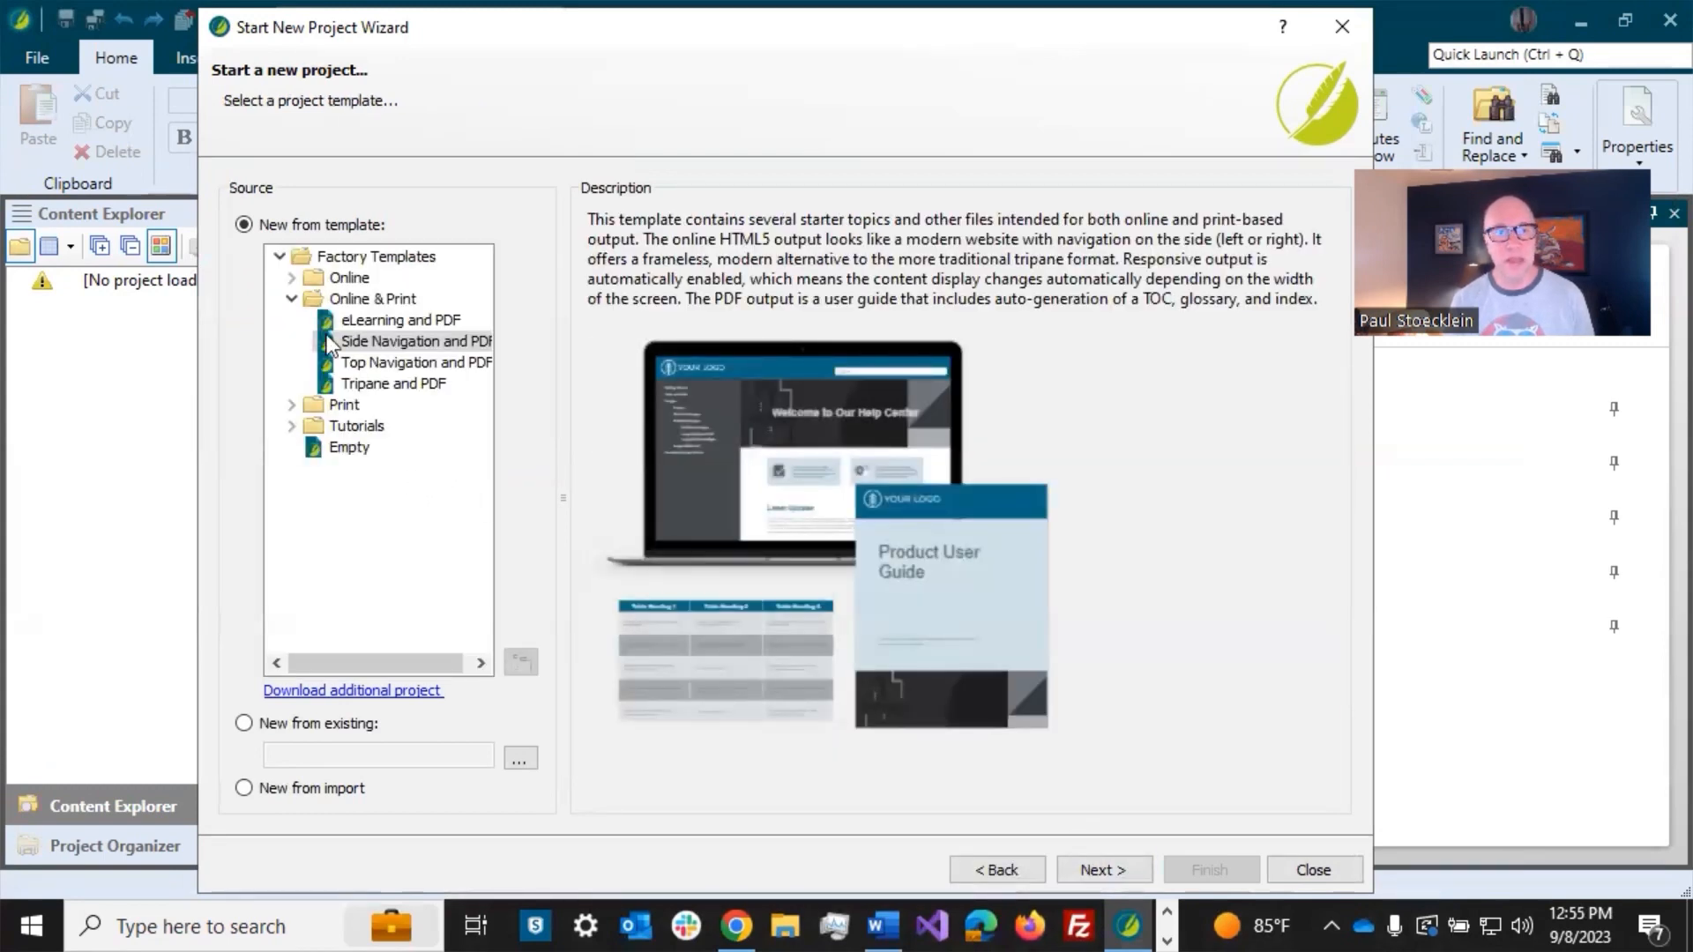
pyautogui.click(292, 299)
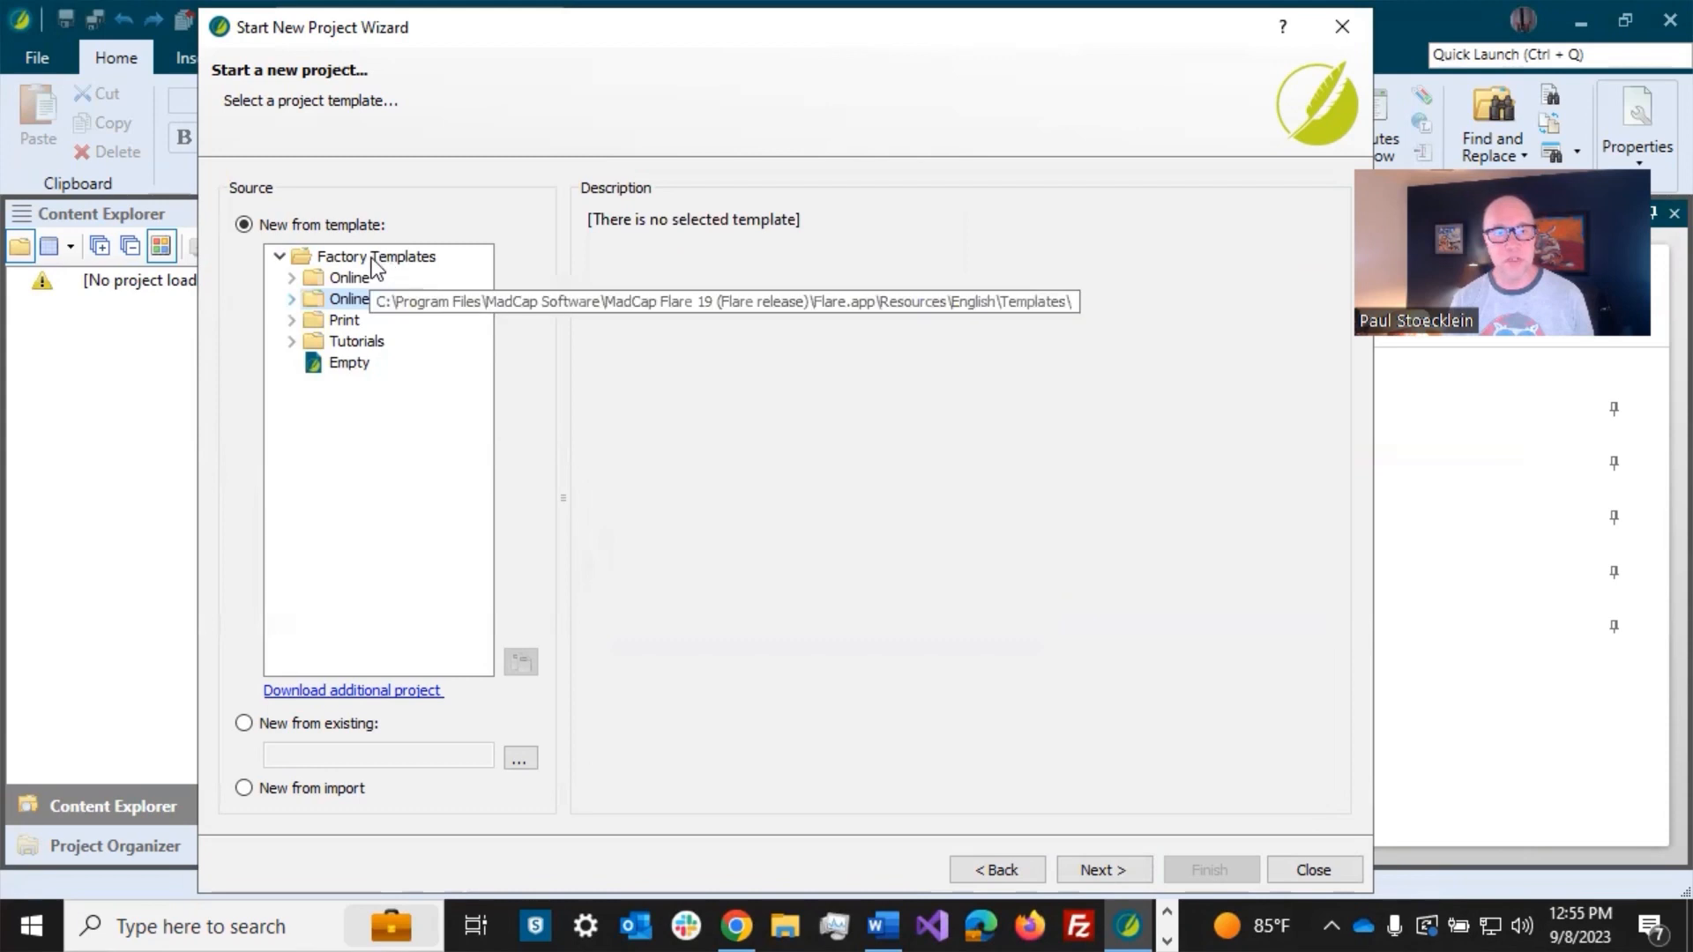
pyautogui.click(292, 278)
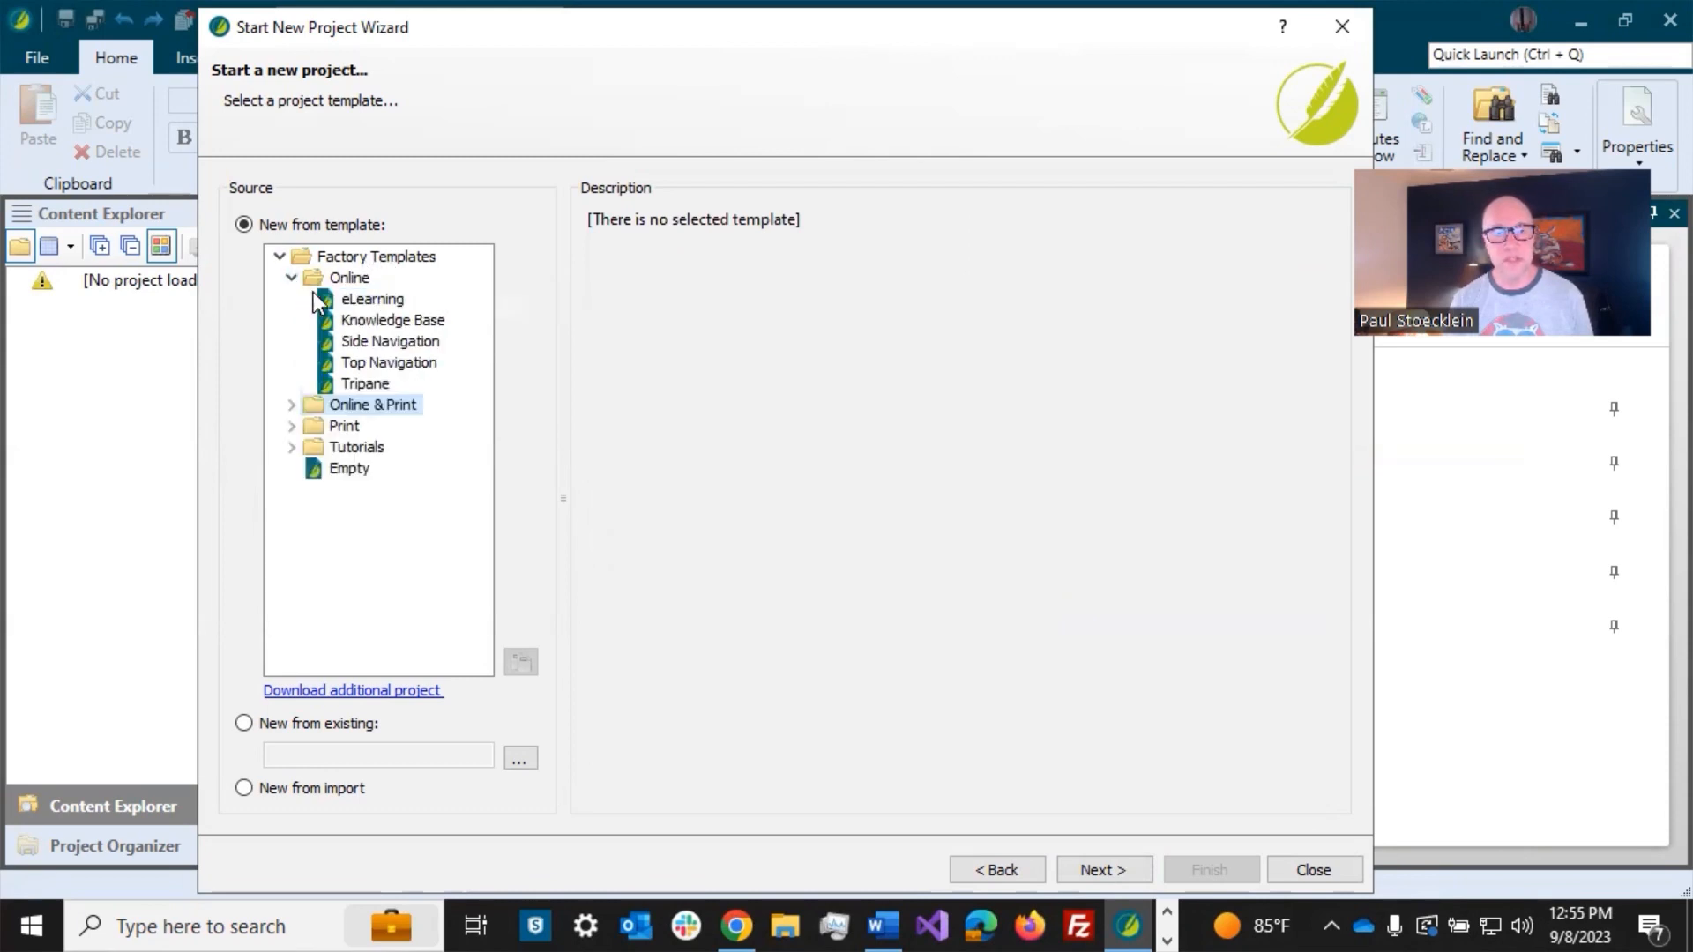
pyautogui.click(290, 405)
pyautogui.click(291, 509)
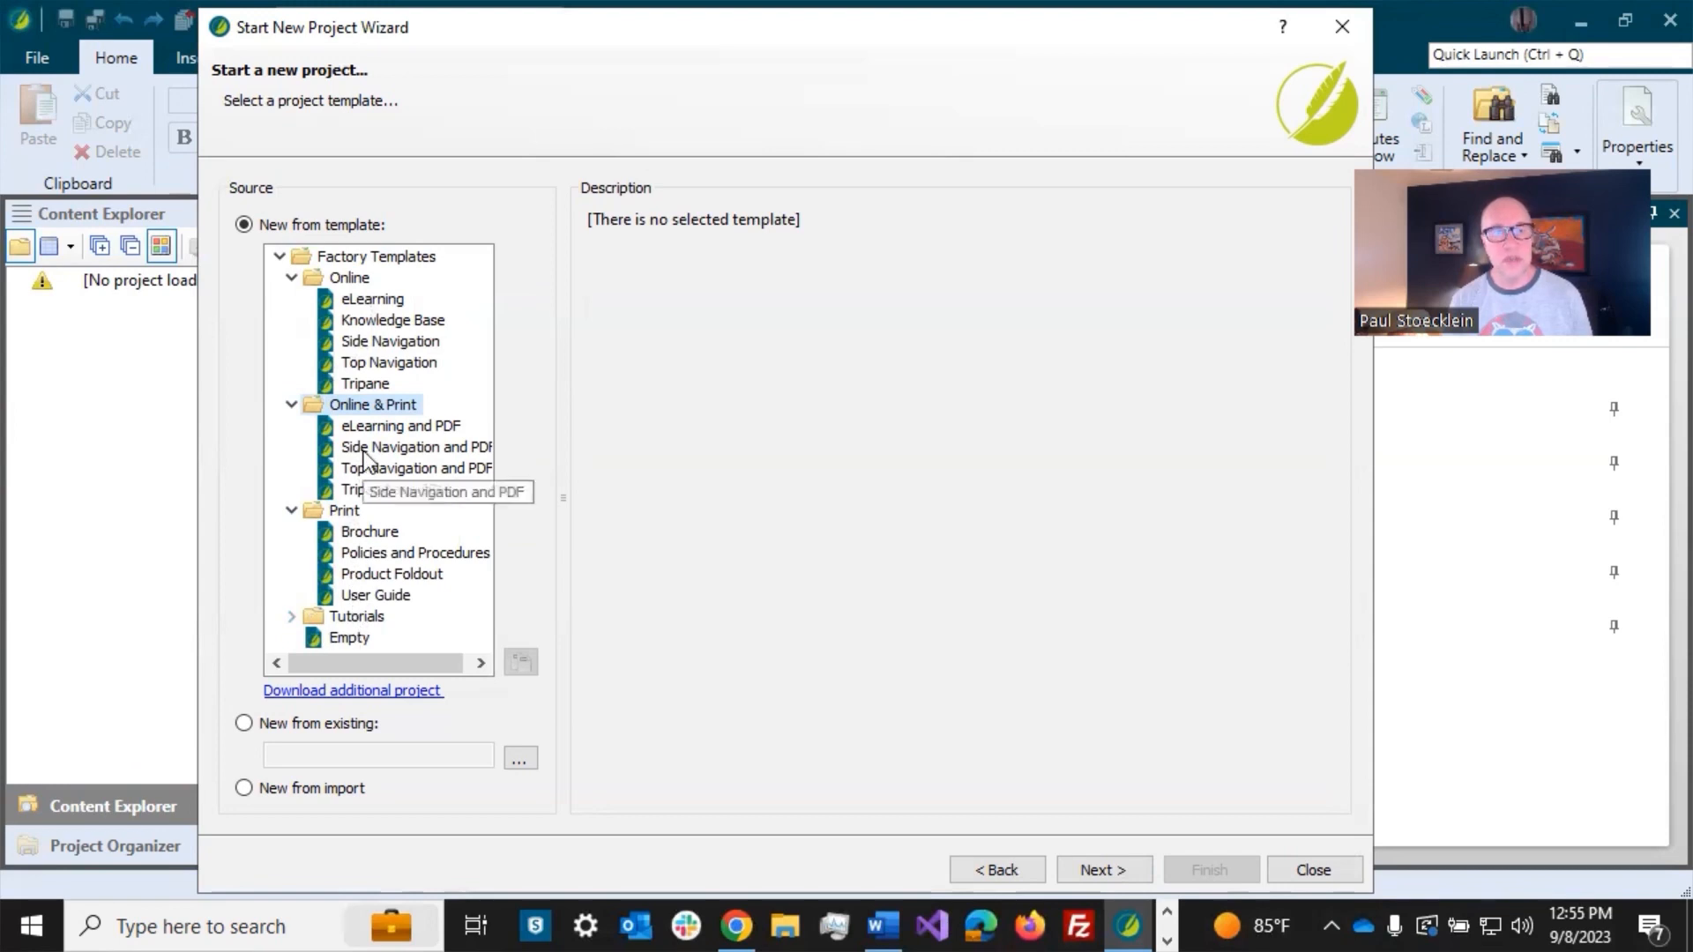
# Step: Compare the online template descriptions and choose Side Navigation and PDF from Online & Print as the project template
pyautogui.click(371, 301)
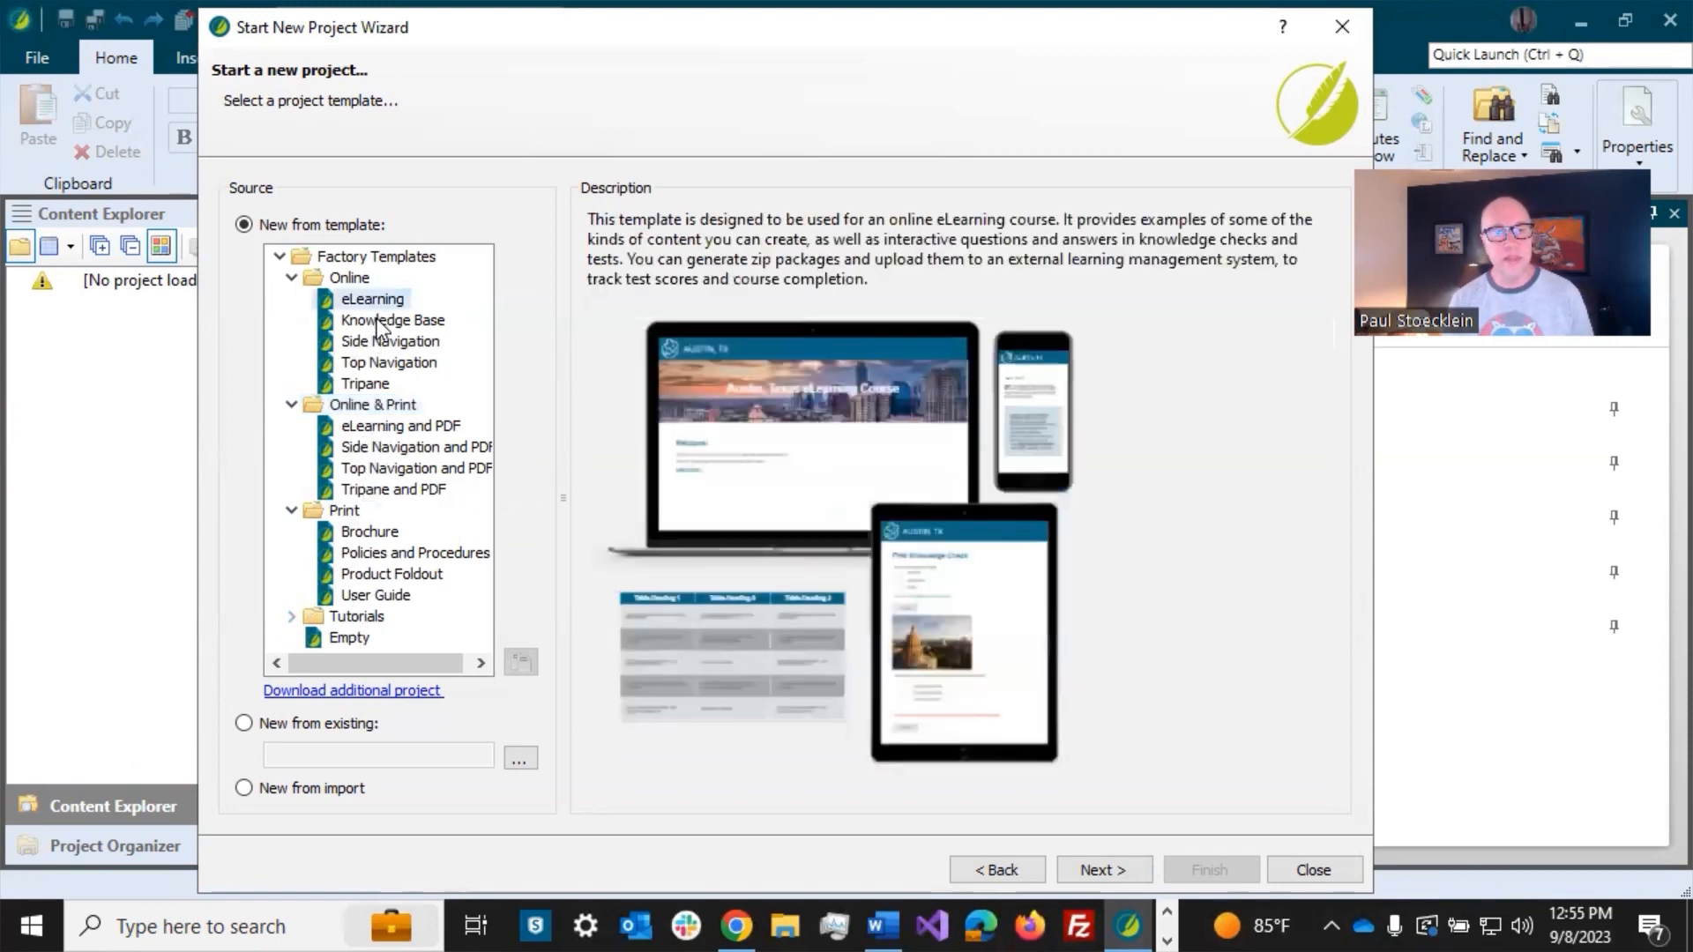
pyautogui.click(384, 321)
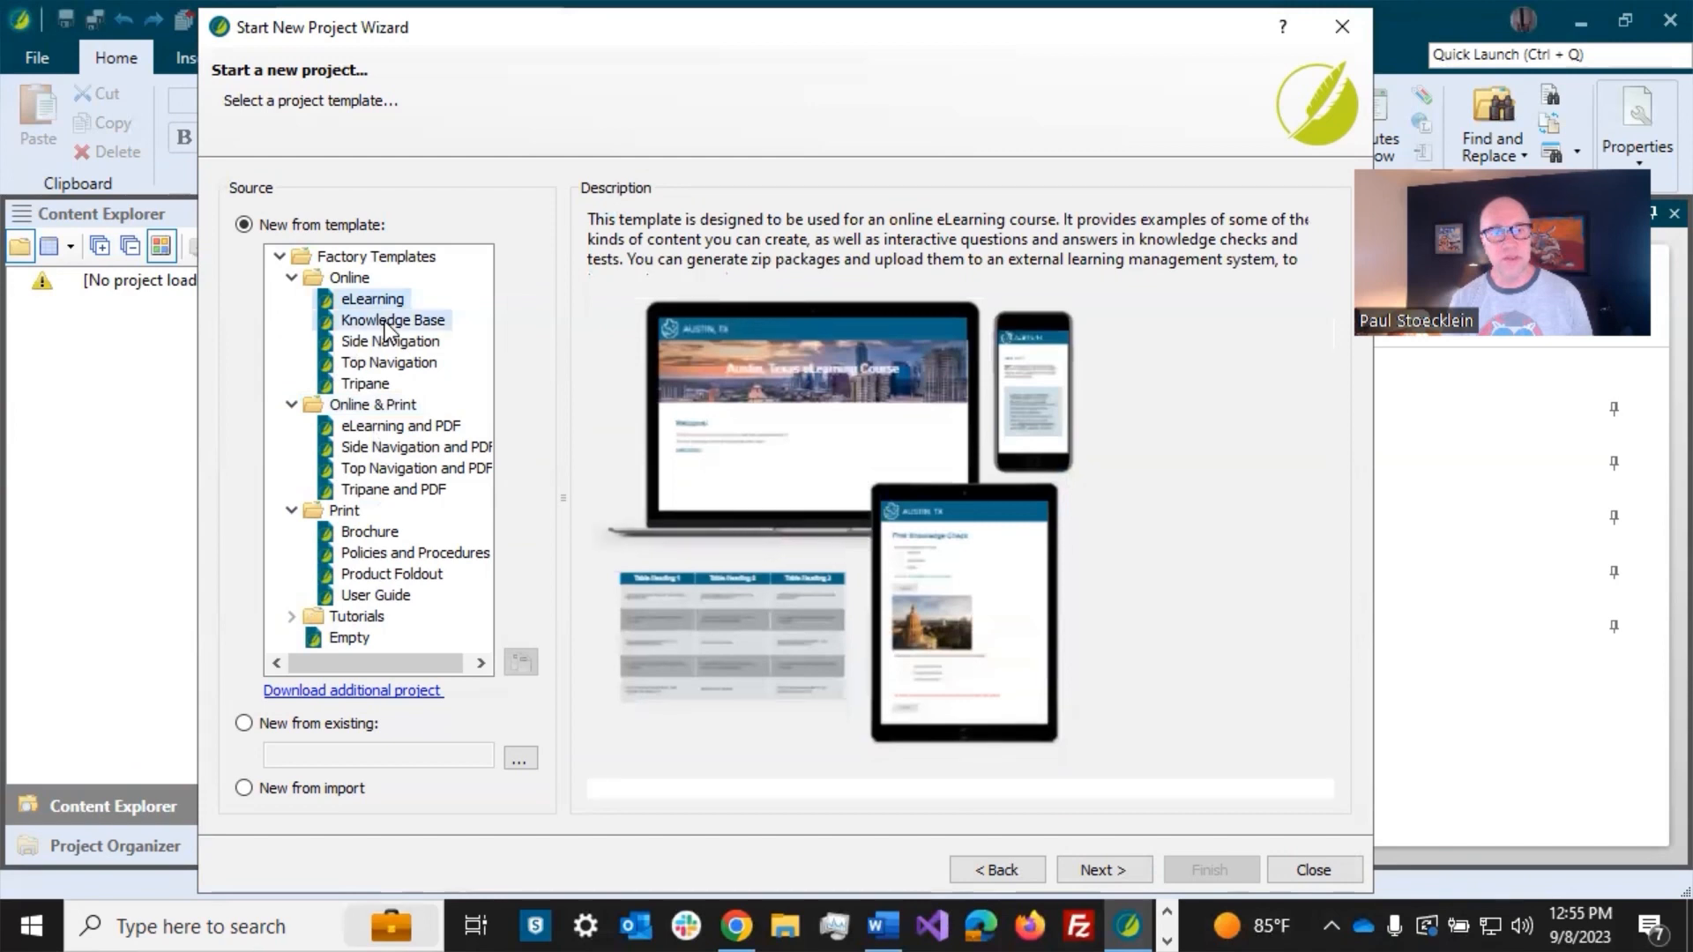
pyautogui.click(384, 343)
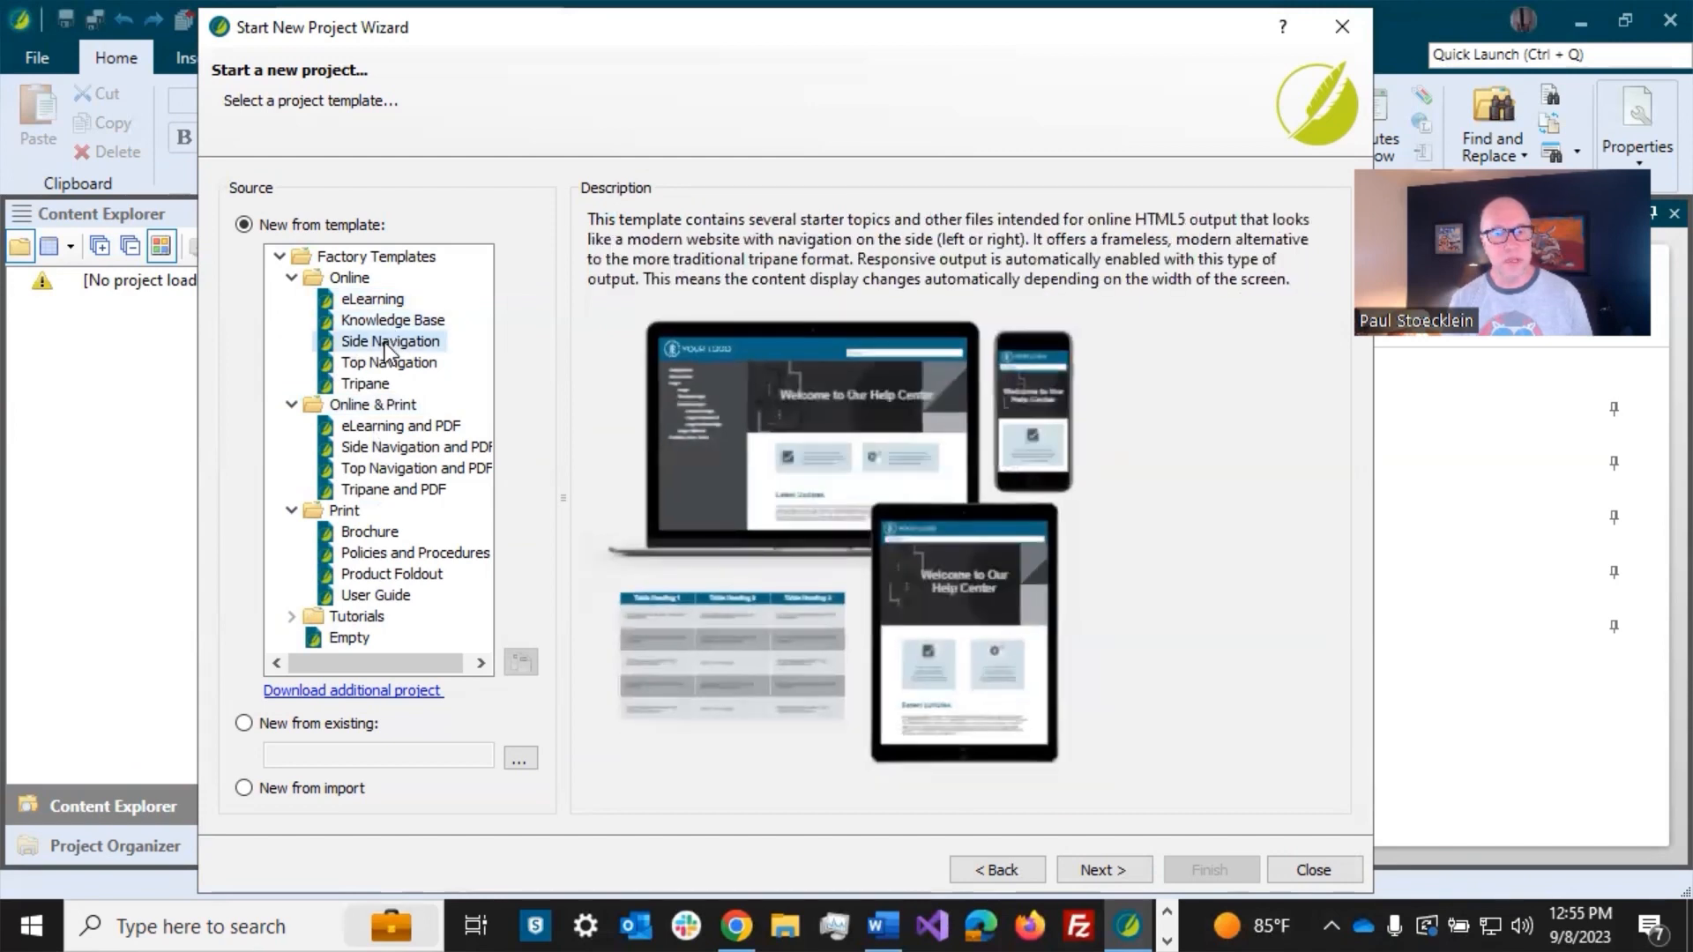
pyautogui.click(398, 446)
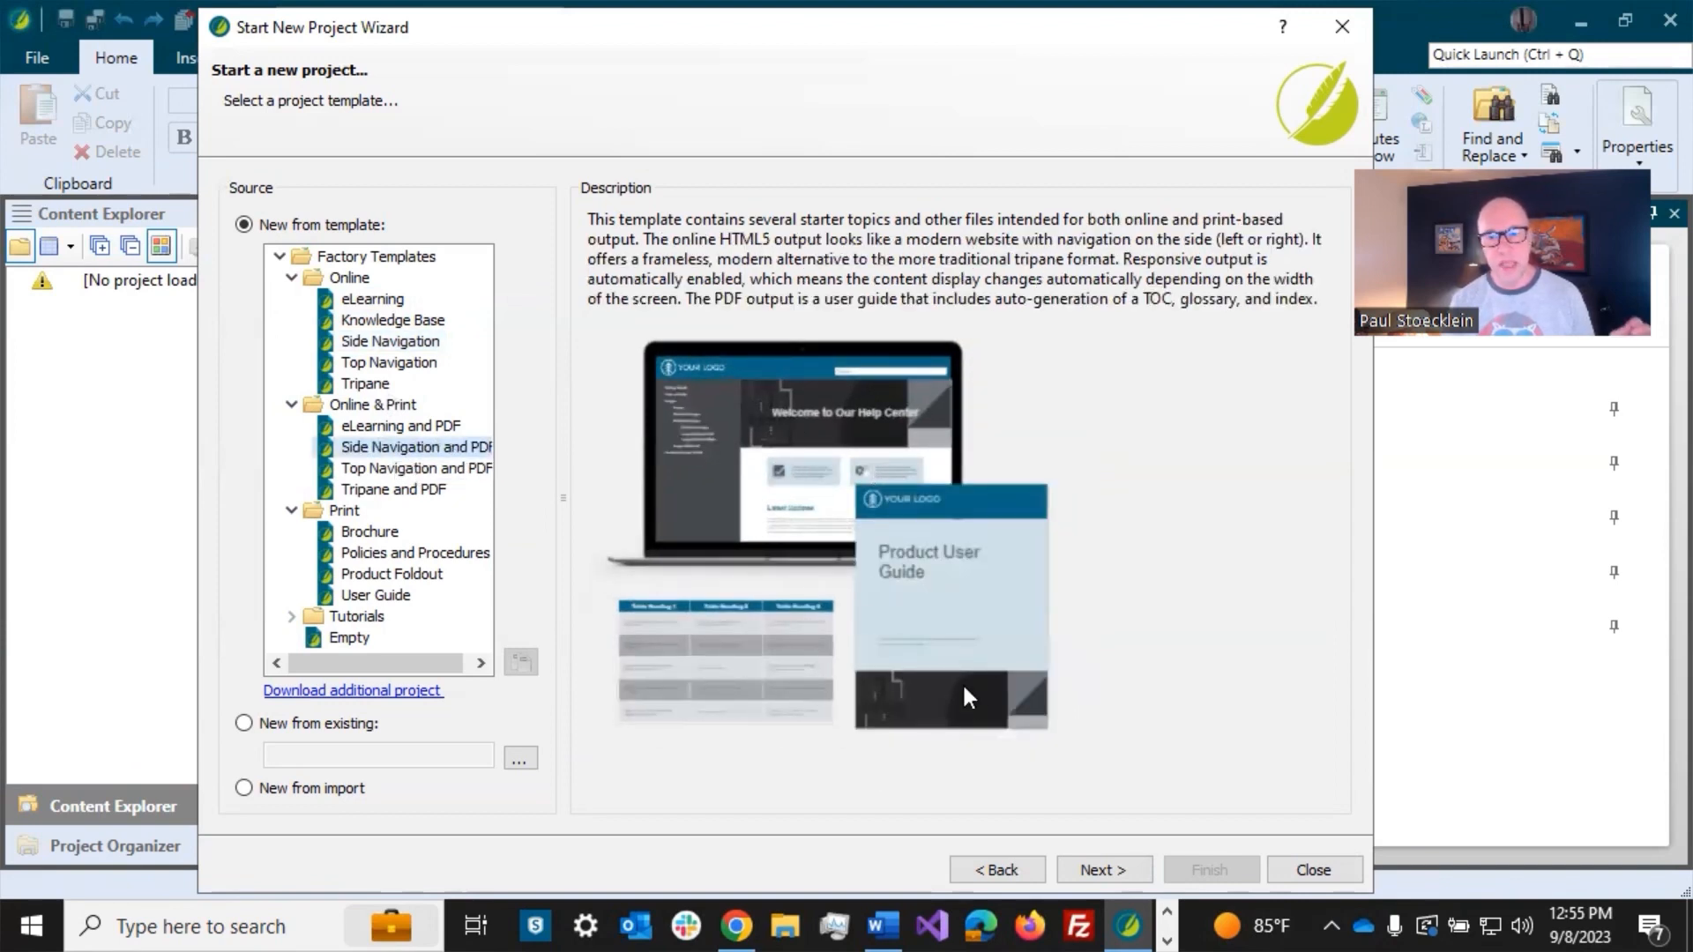
pyautogui.click(1114, 871)
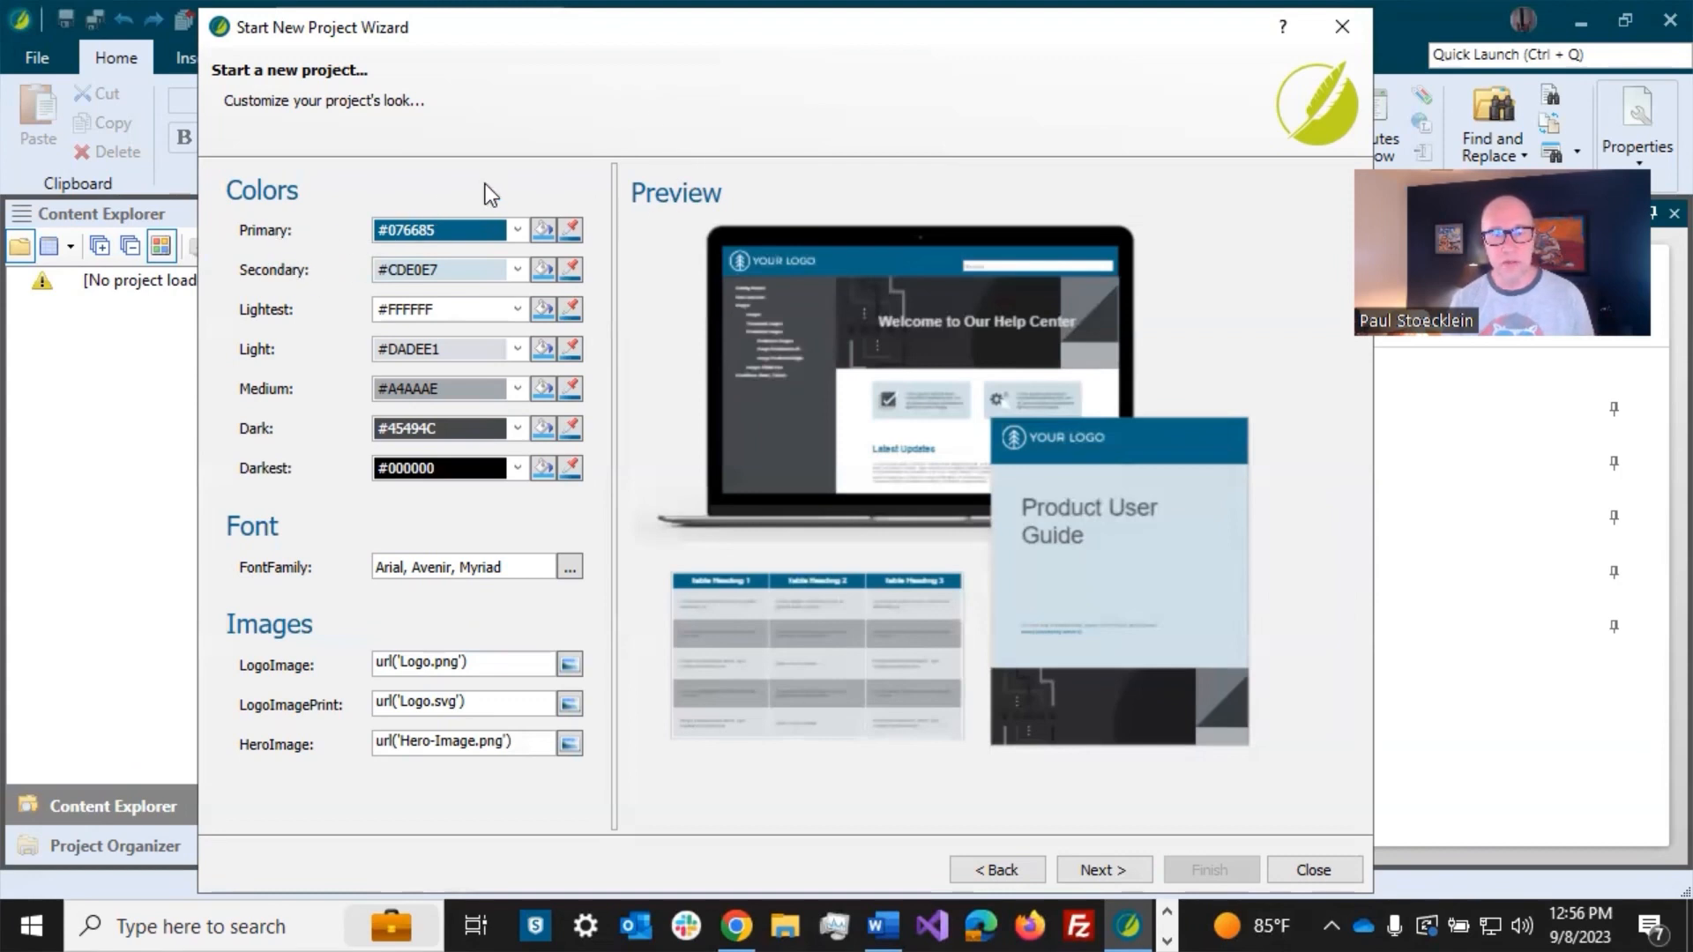
pyautogui.hotkey('alt', 'Tab')
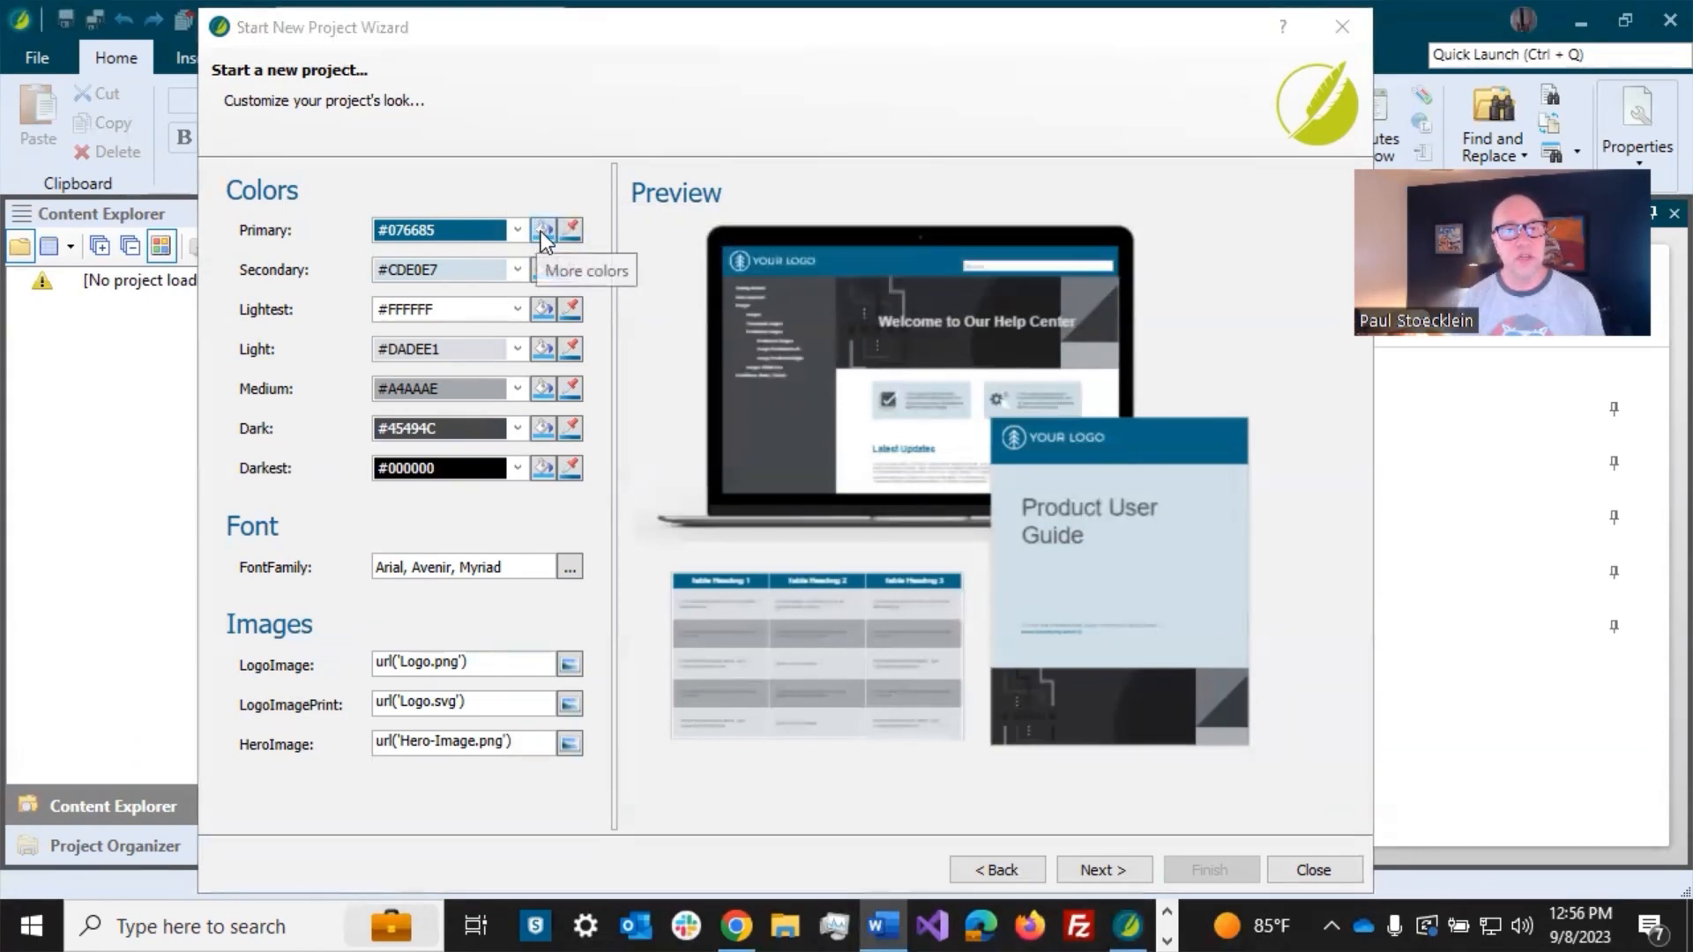
pyautogui.click(541, 231)
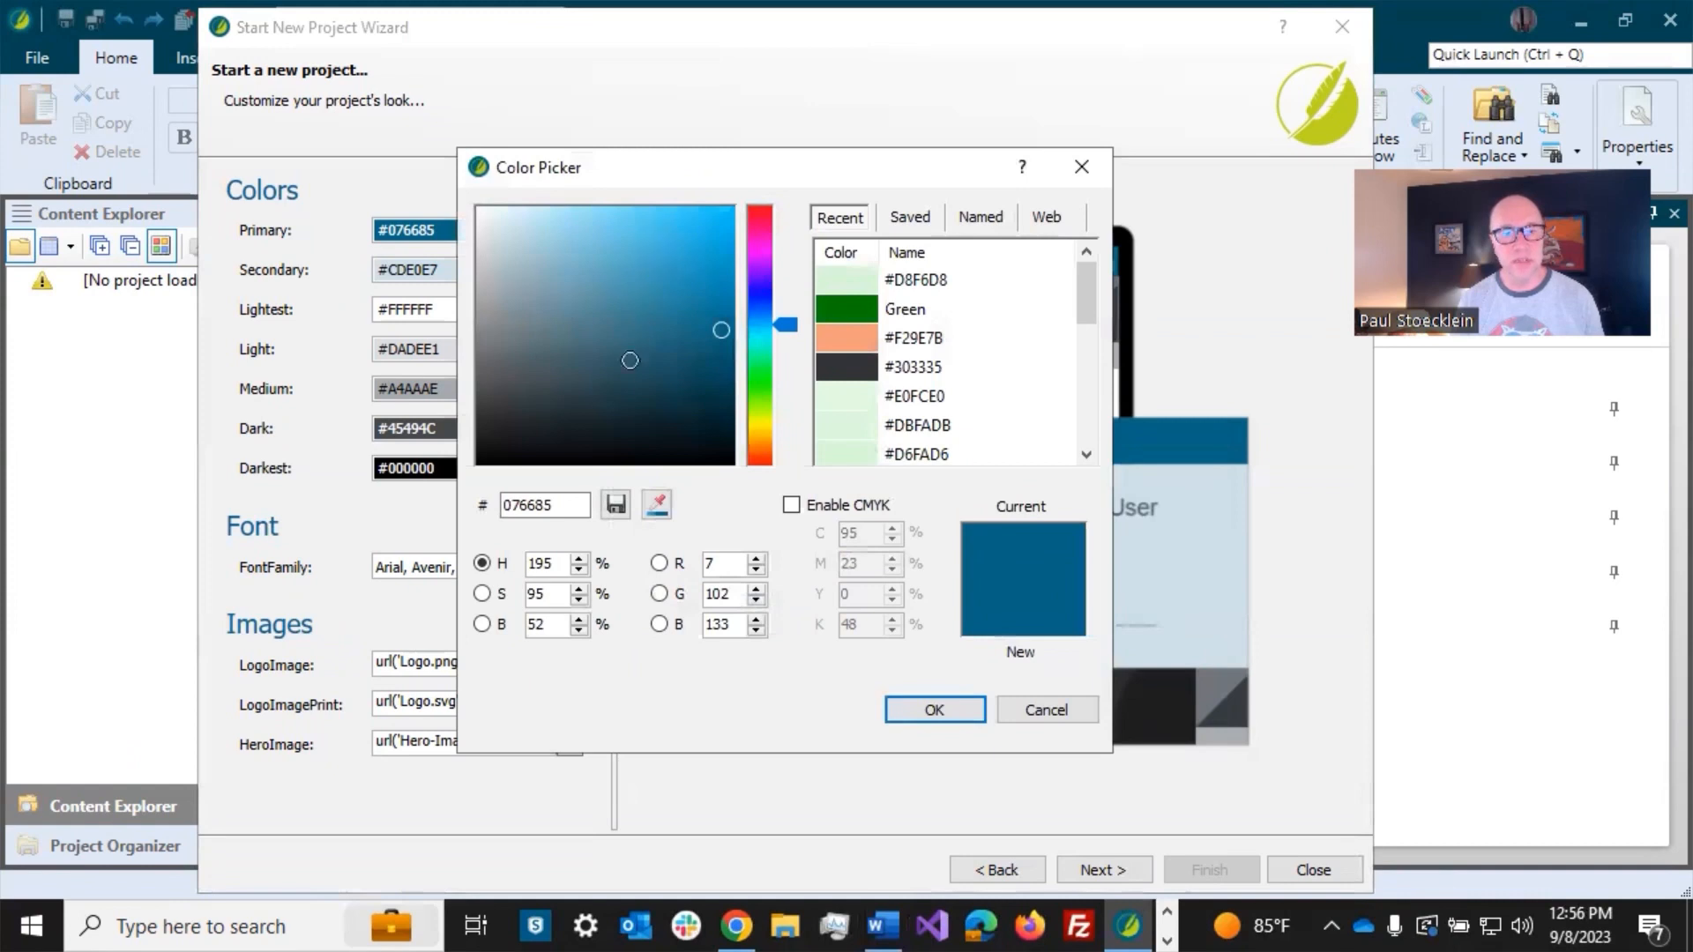
pyautogui.doubleClick(569, 505)
pyautogui.hotkey('ctrl', 'c')
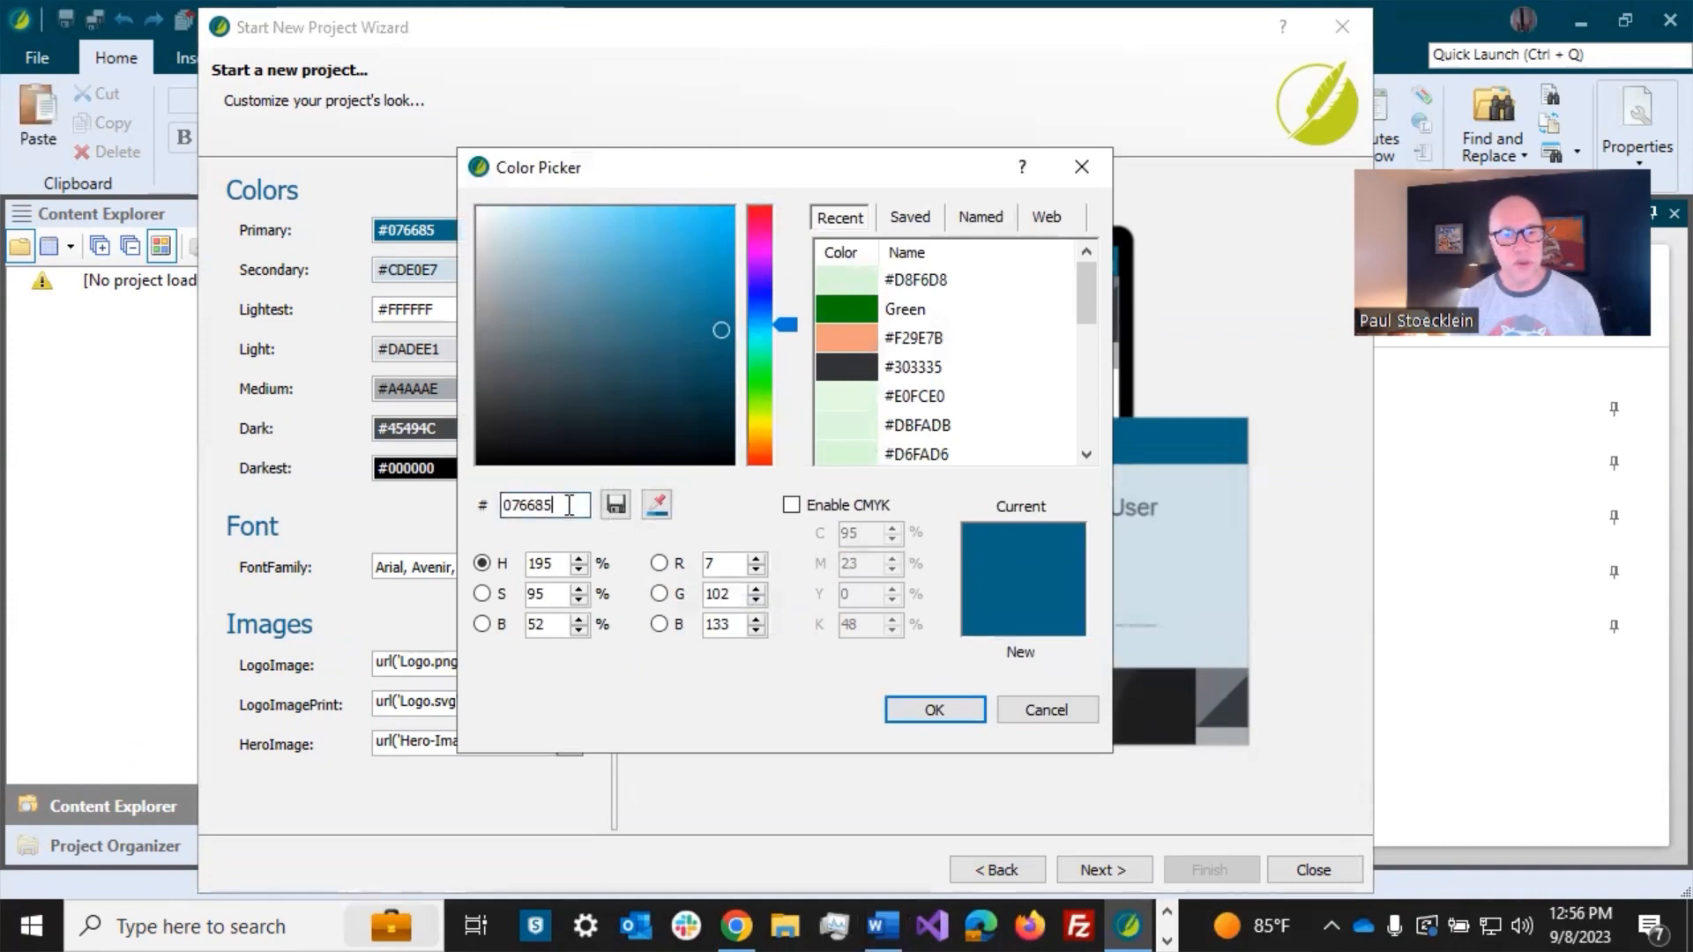
pyautogui.doubleClick(569, 505)
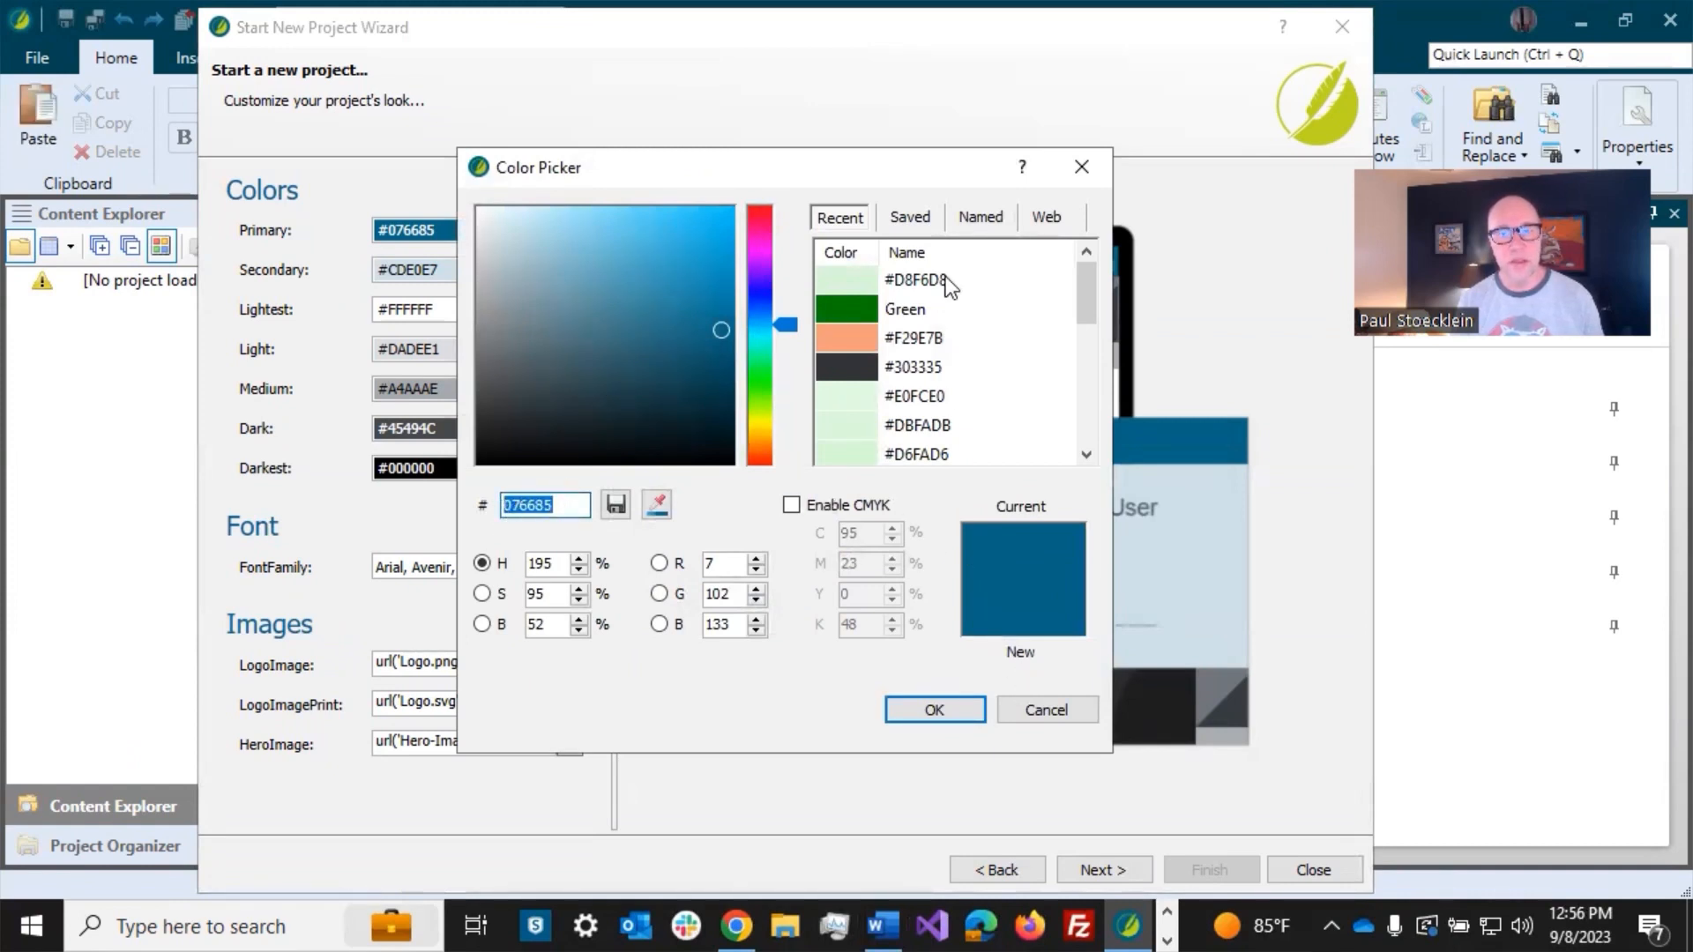
pyautogui.click(1049, 711)
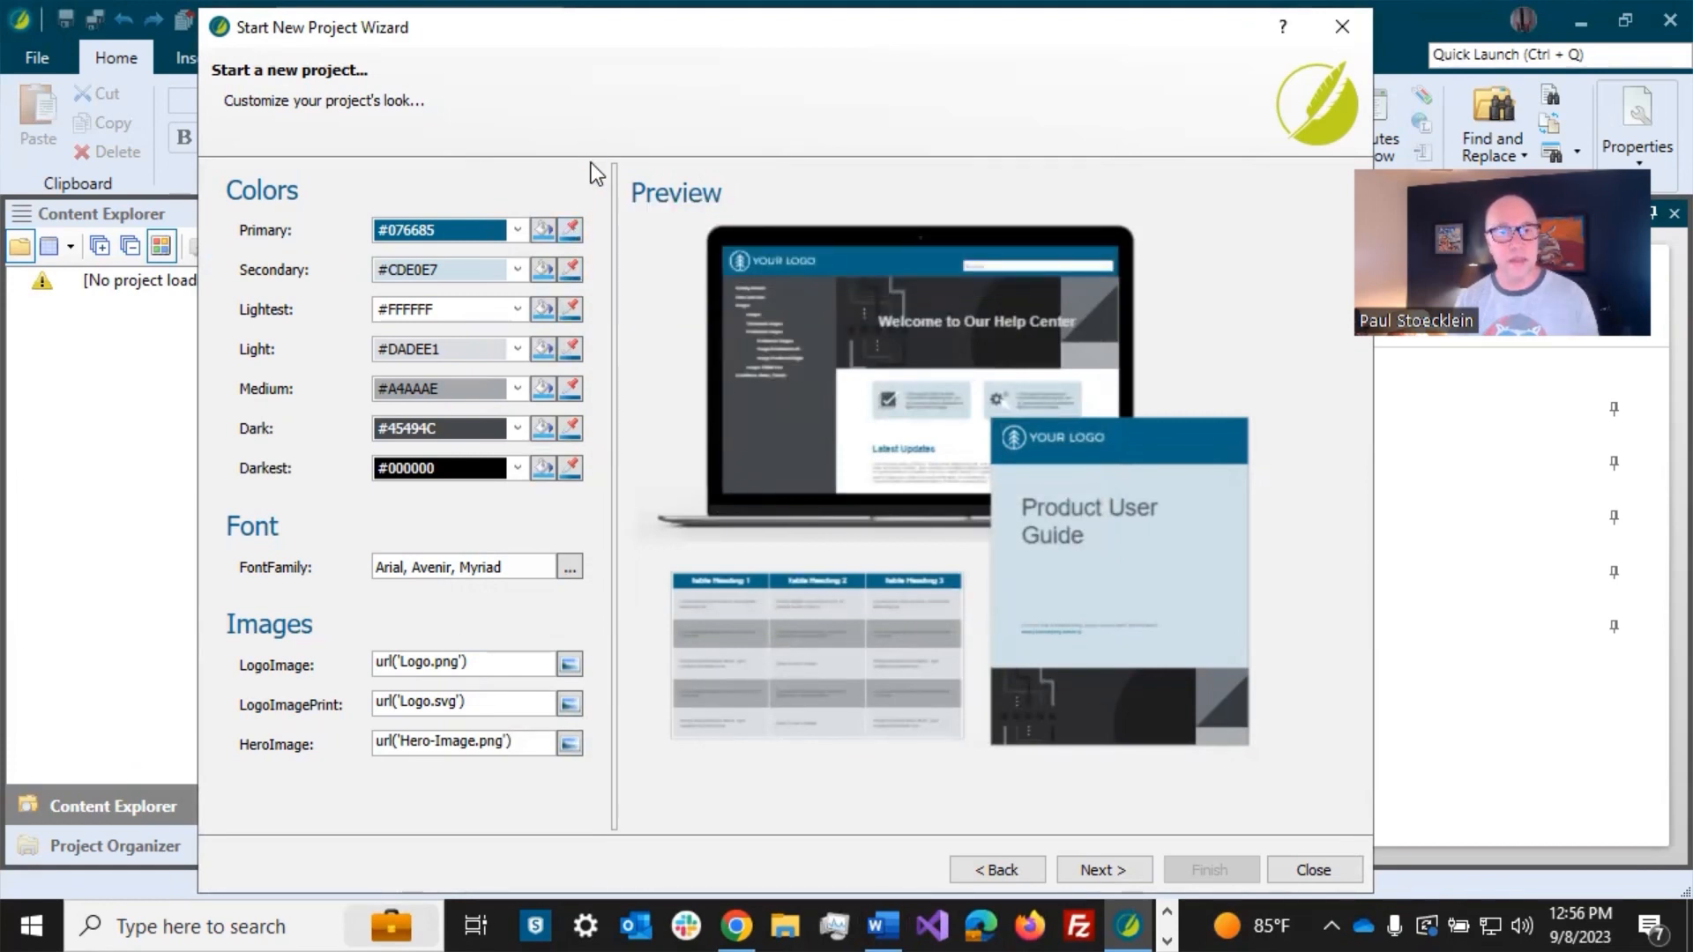
# Step: Set the project's primary color to #EA7645 and its secondary color to #FBF6F1
pyautogui.click(459, 229)
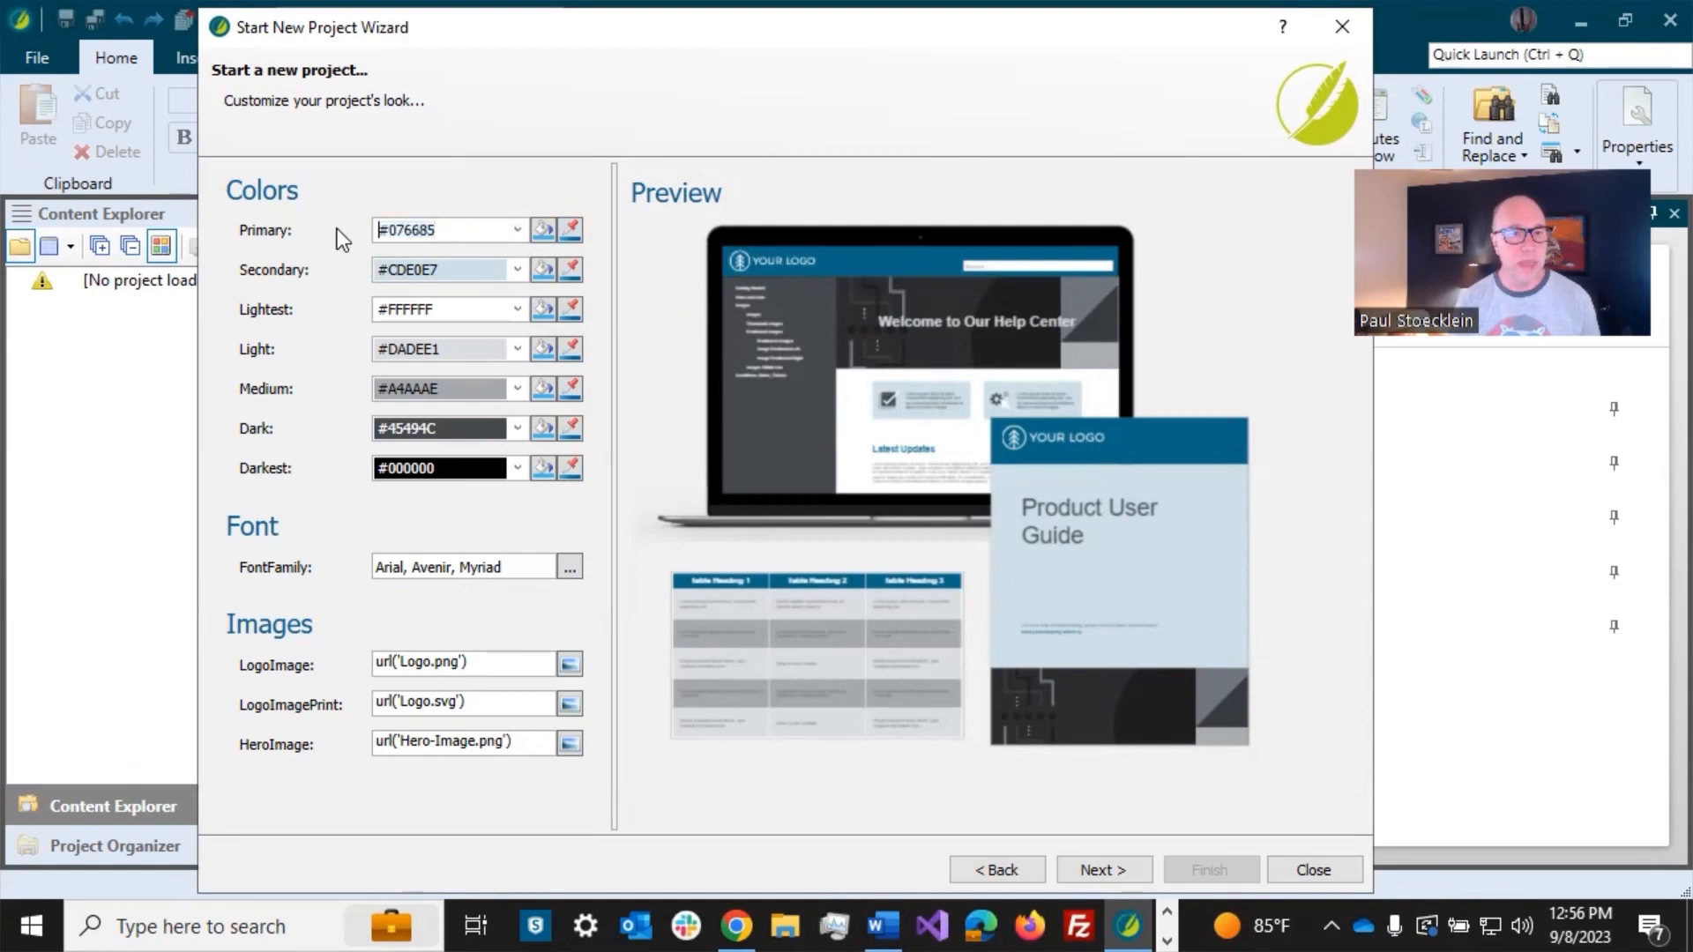
pyautogui.doubleClick(446, 229)
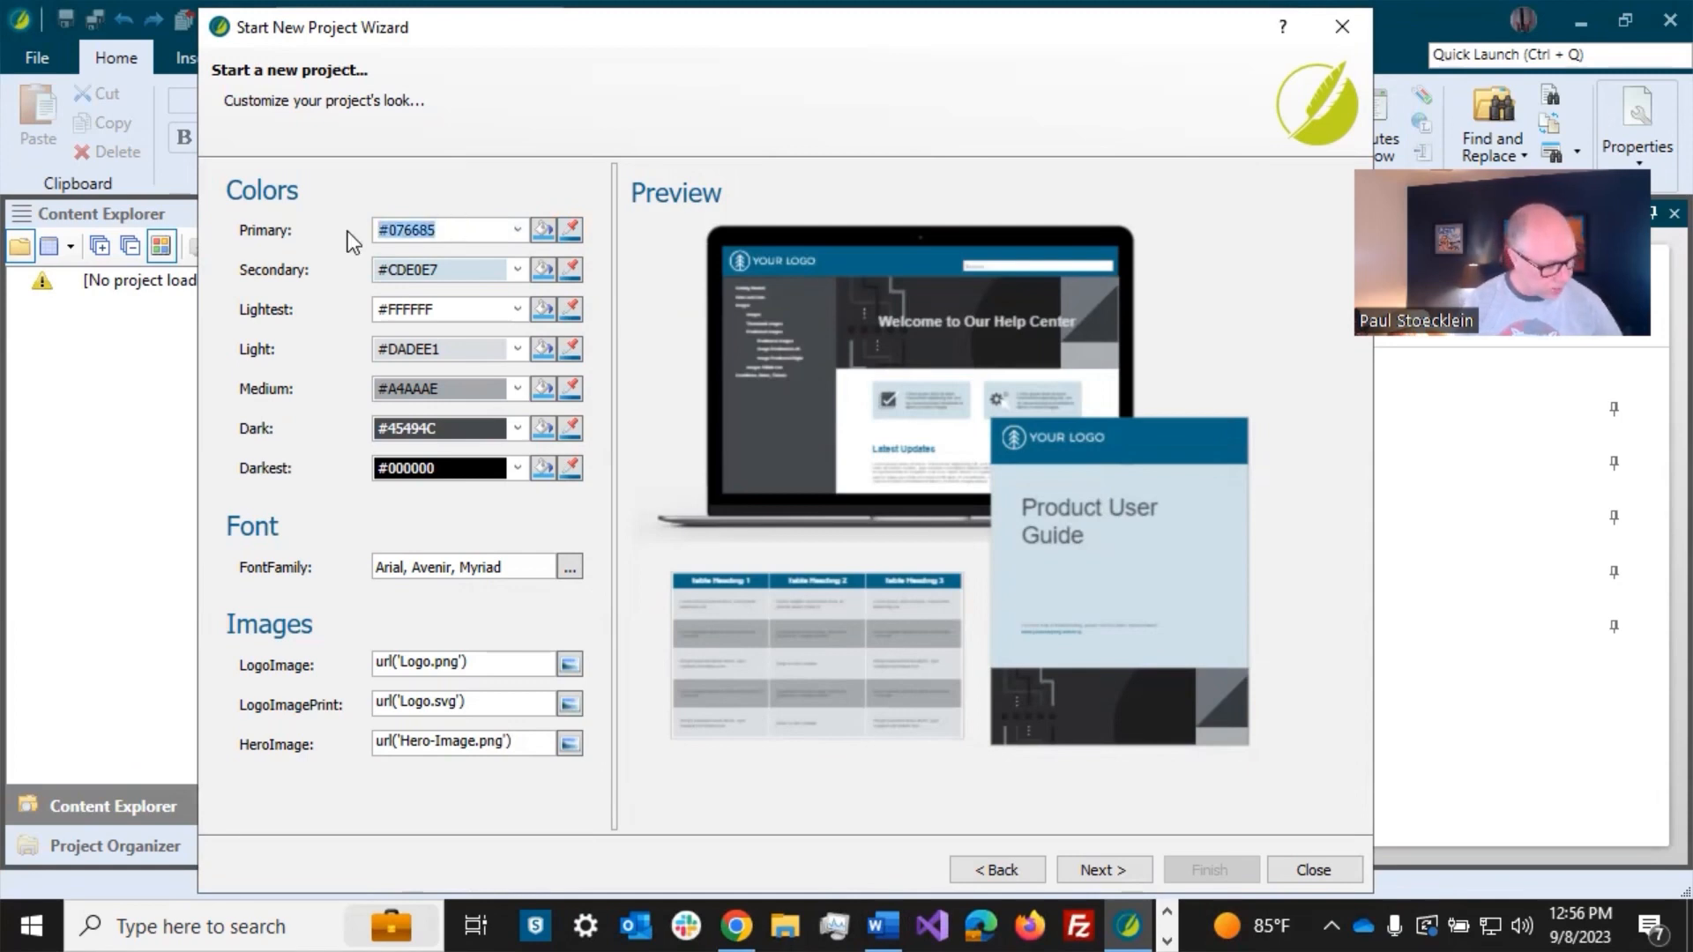
pyautogui.hotkey('ctrl', 'v')
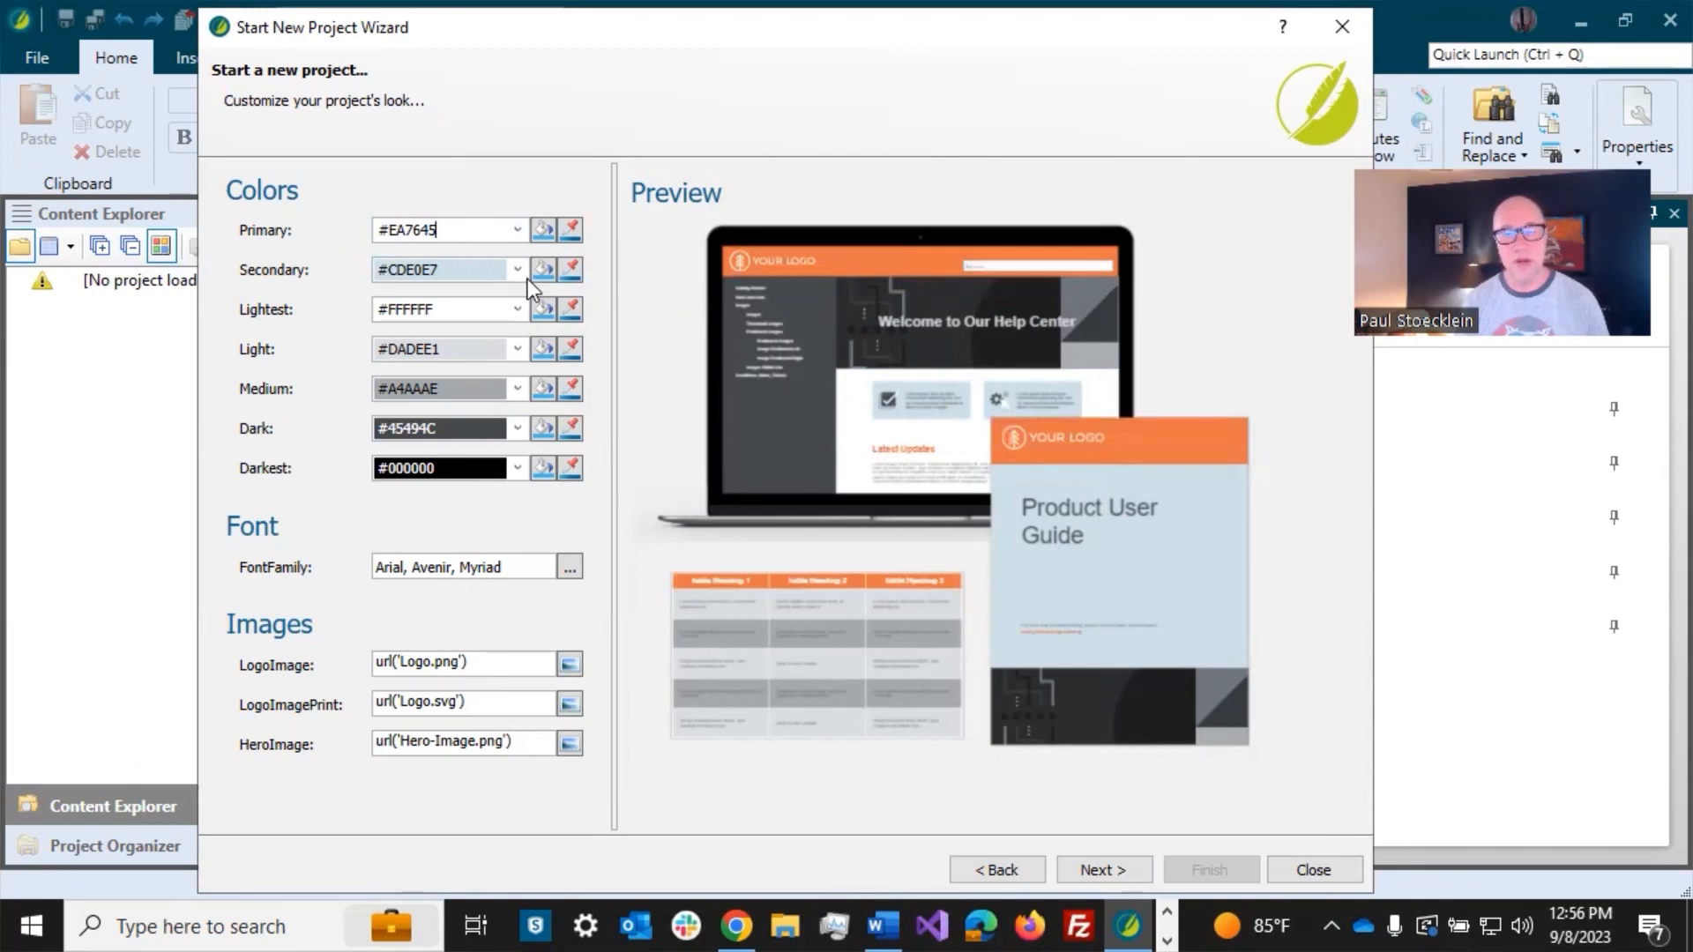
pyautogui.click(455, 270)
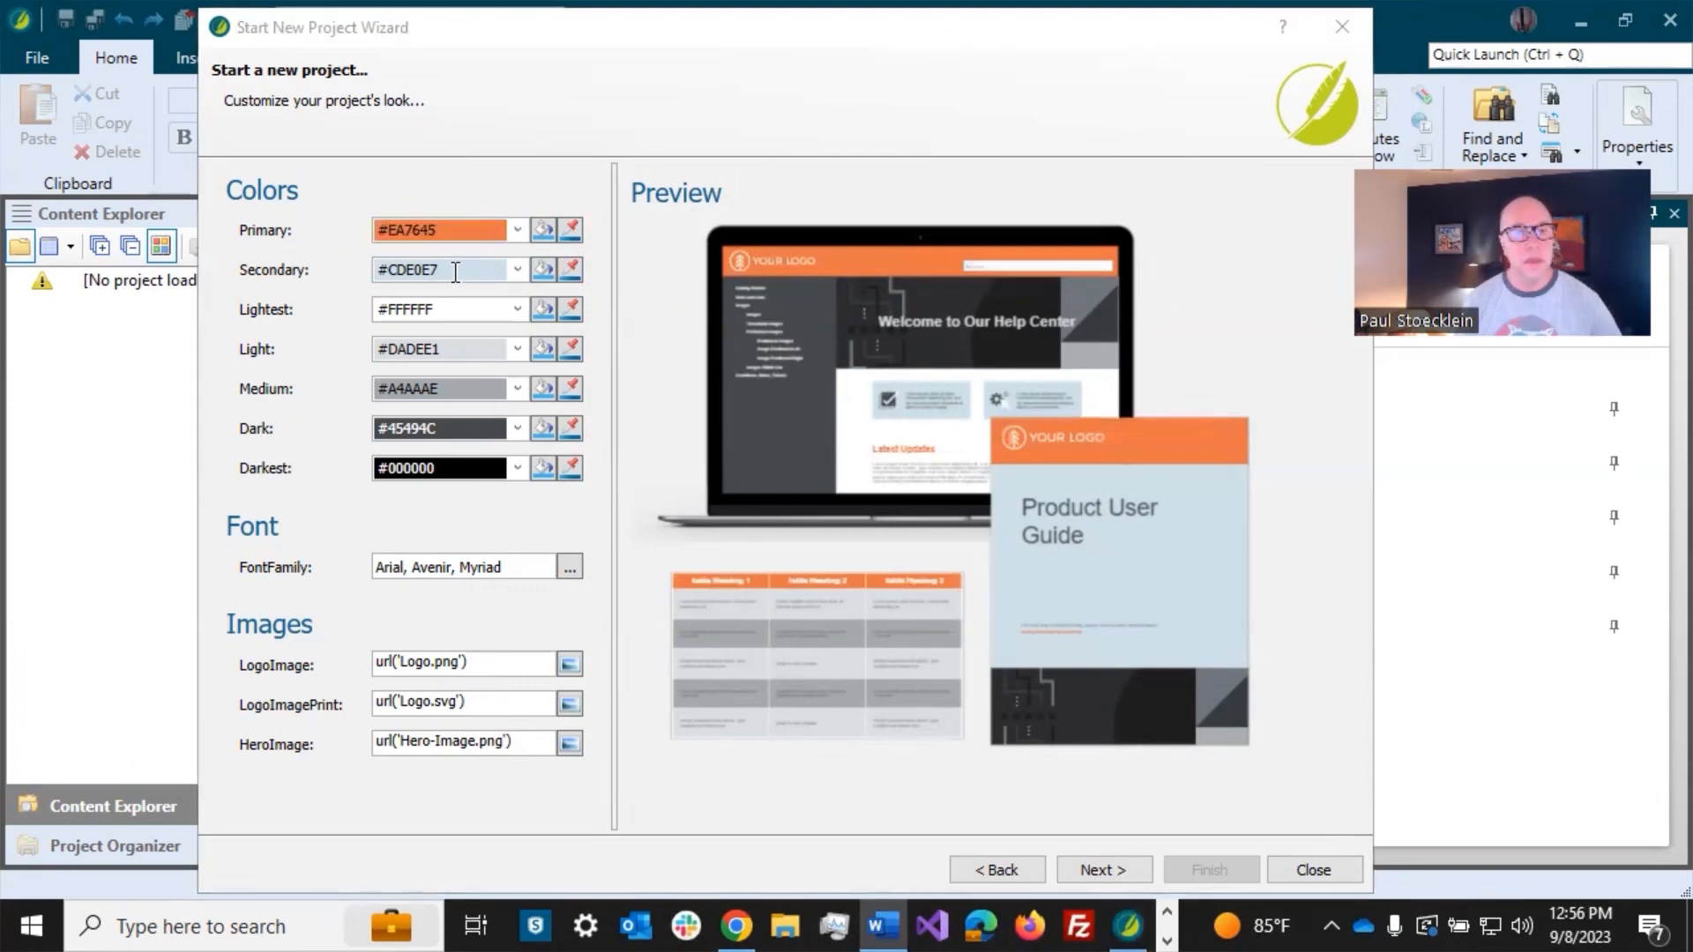
pyautogui.write('#FBF6F1')
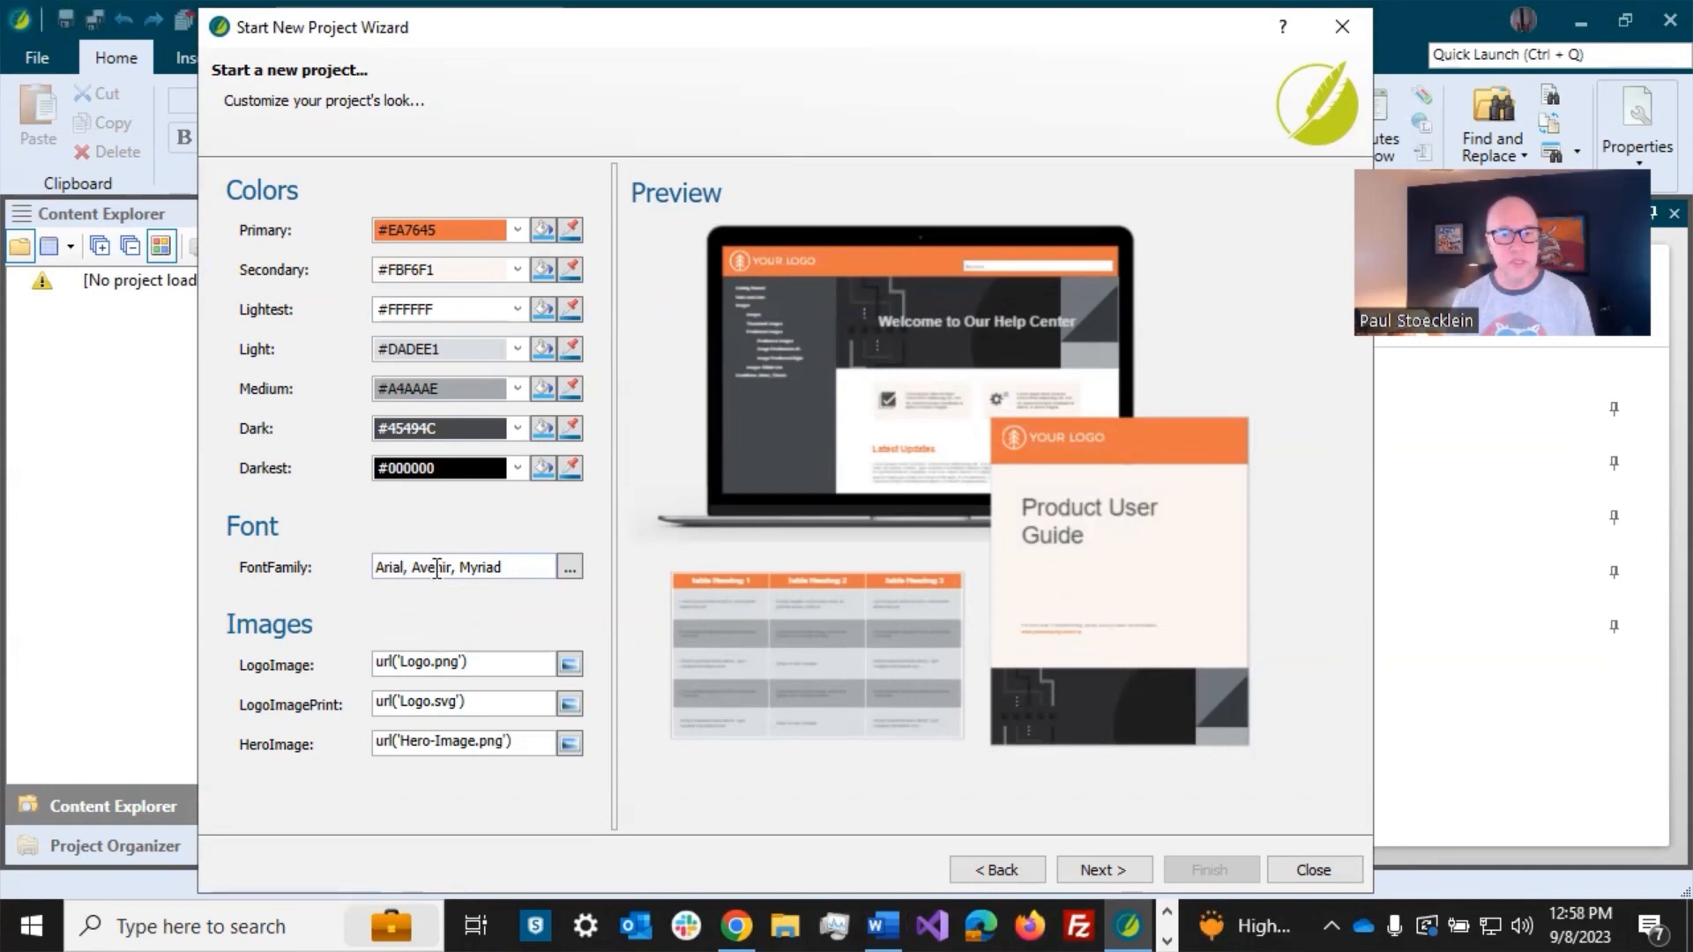
# Step: Set the font family to Roboto and use the SD-Logo-Online file as the LogoImage
pyautogui.click(569, 569)
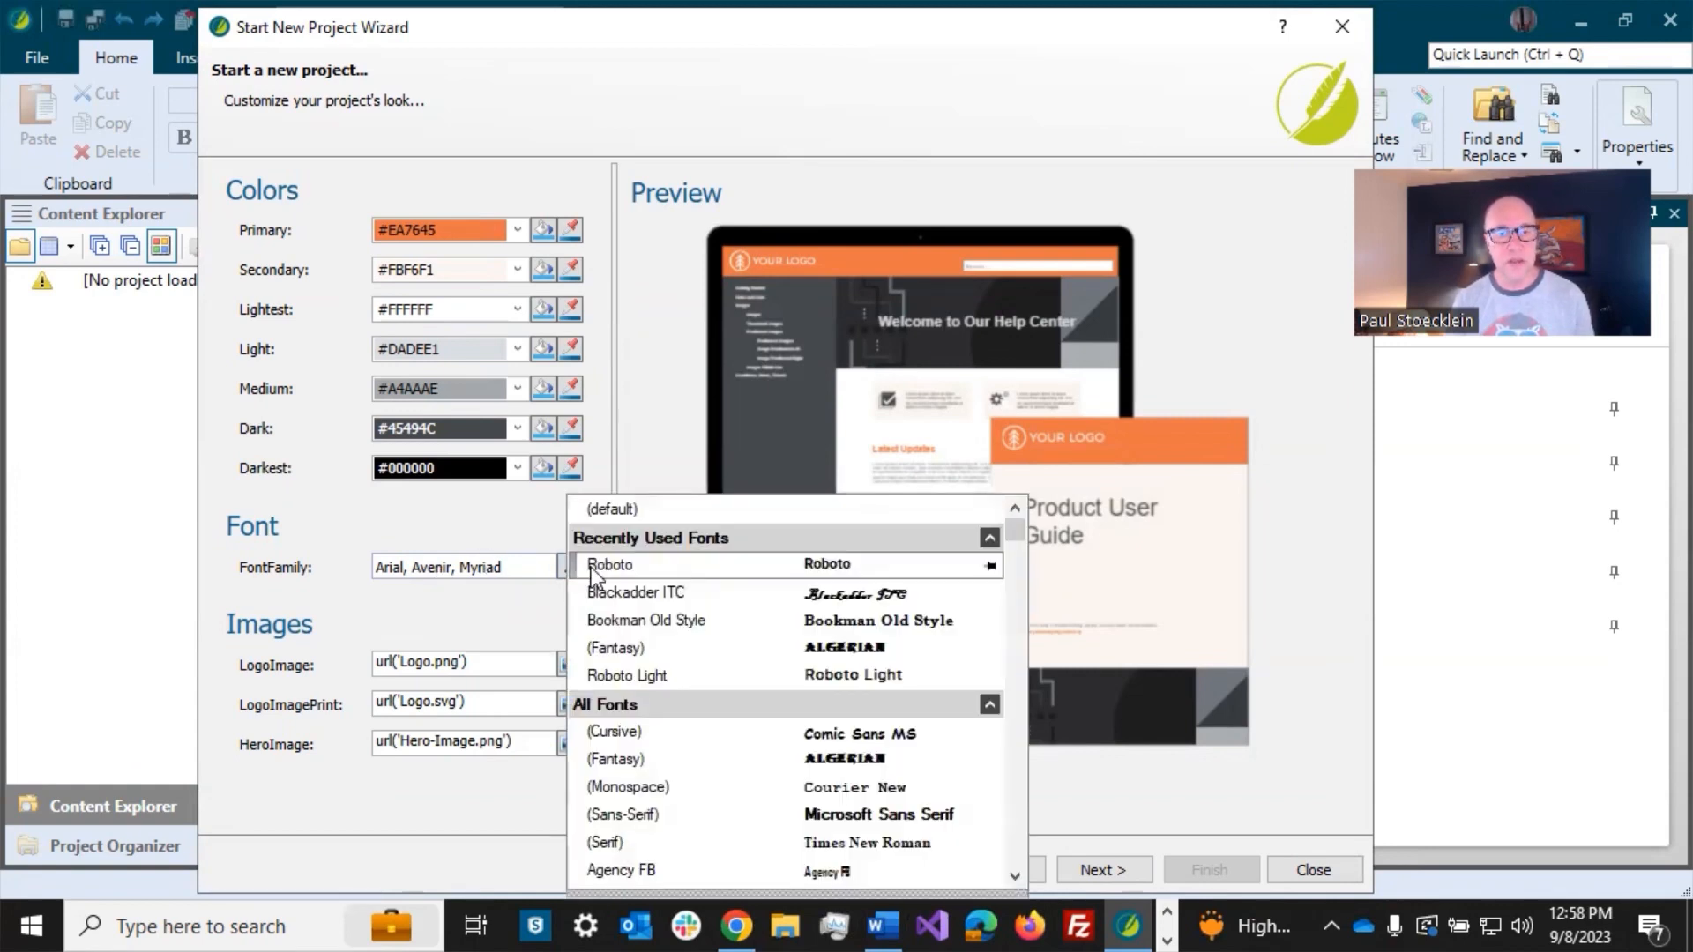
pyautogui.click(590, 568)
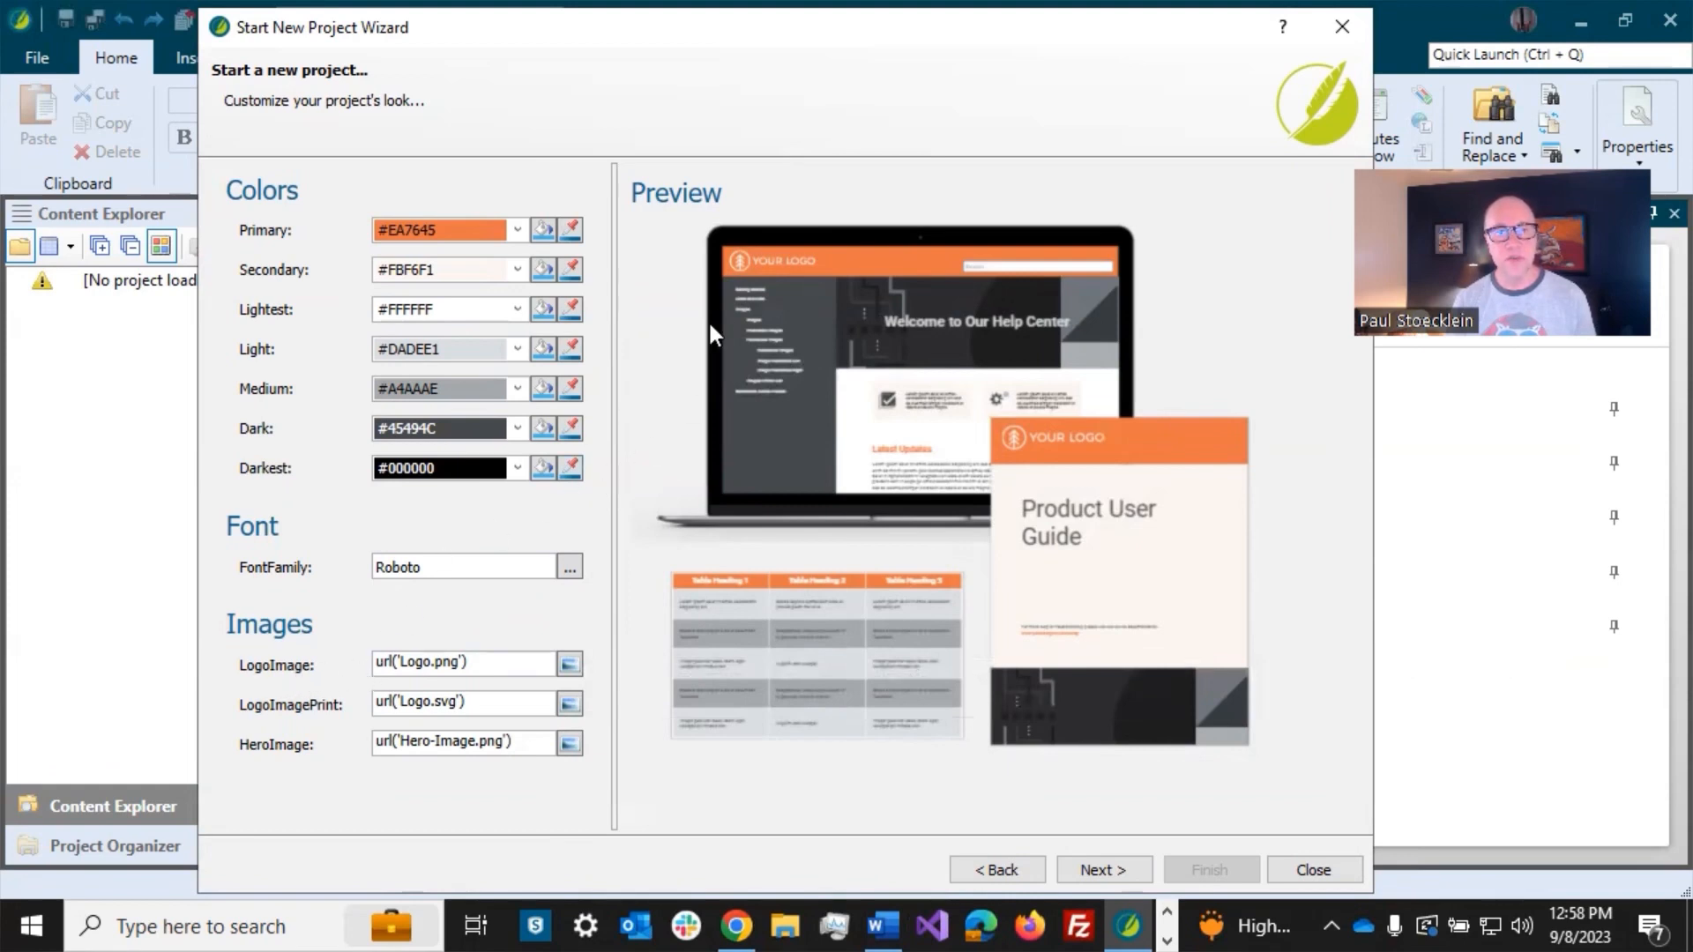
pyautogui.click(573, 661)
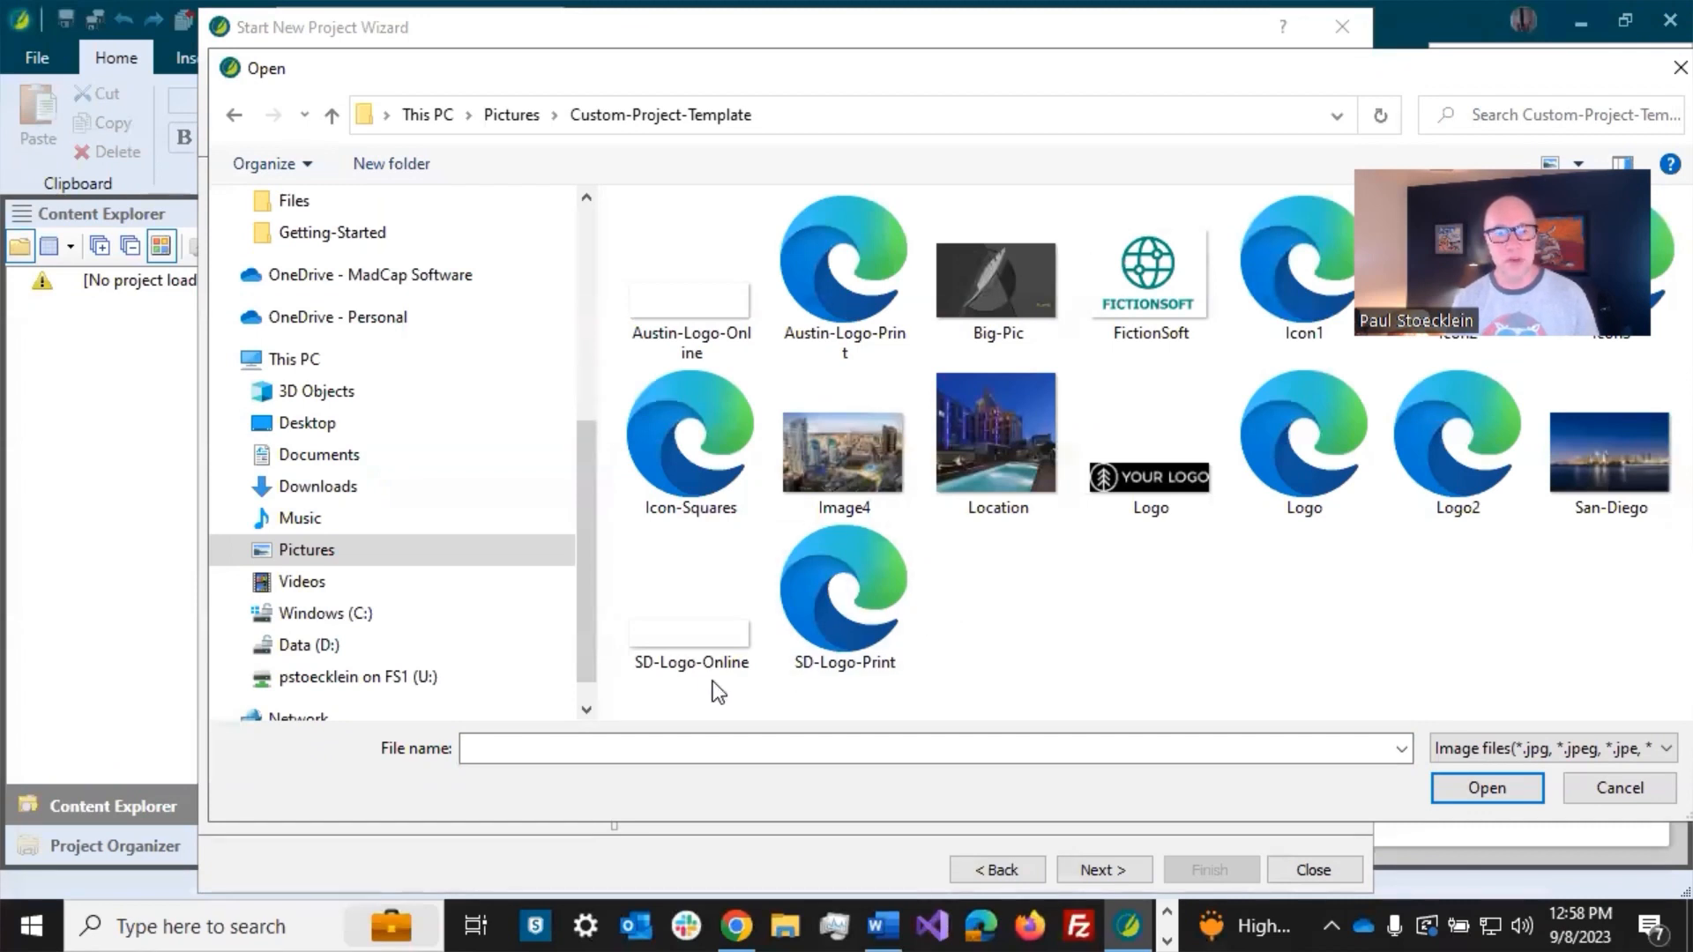
pyautogui.click(674, 643)
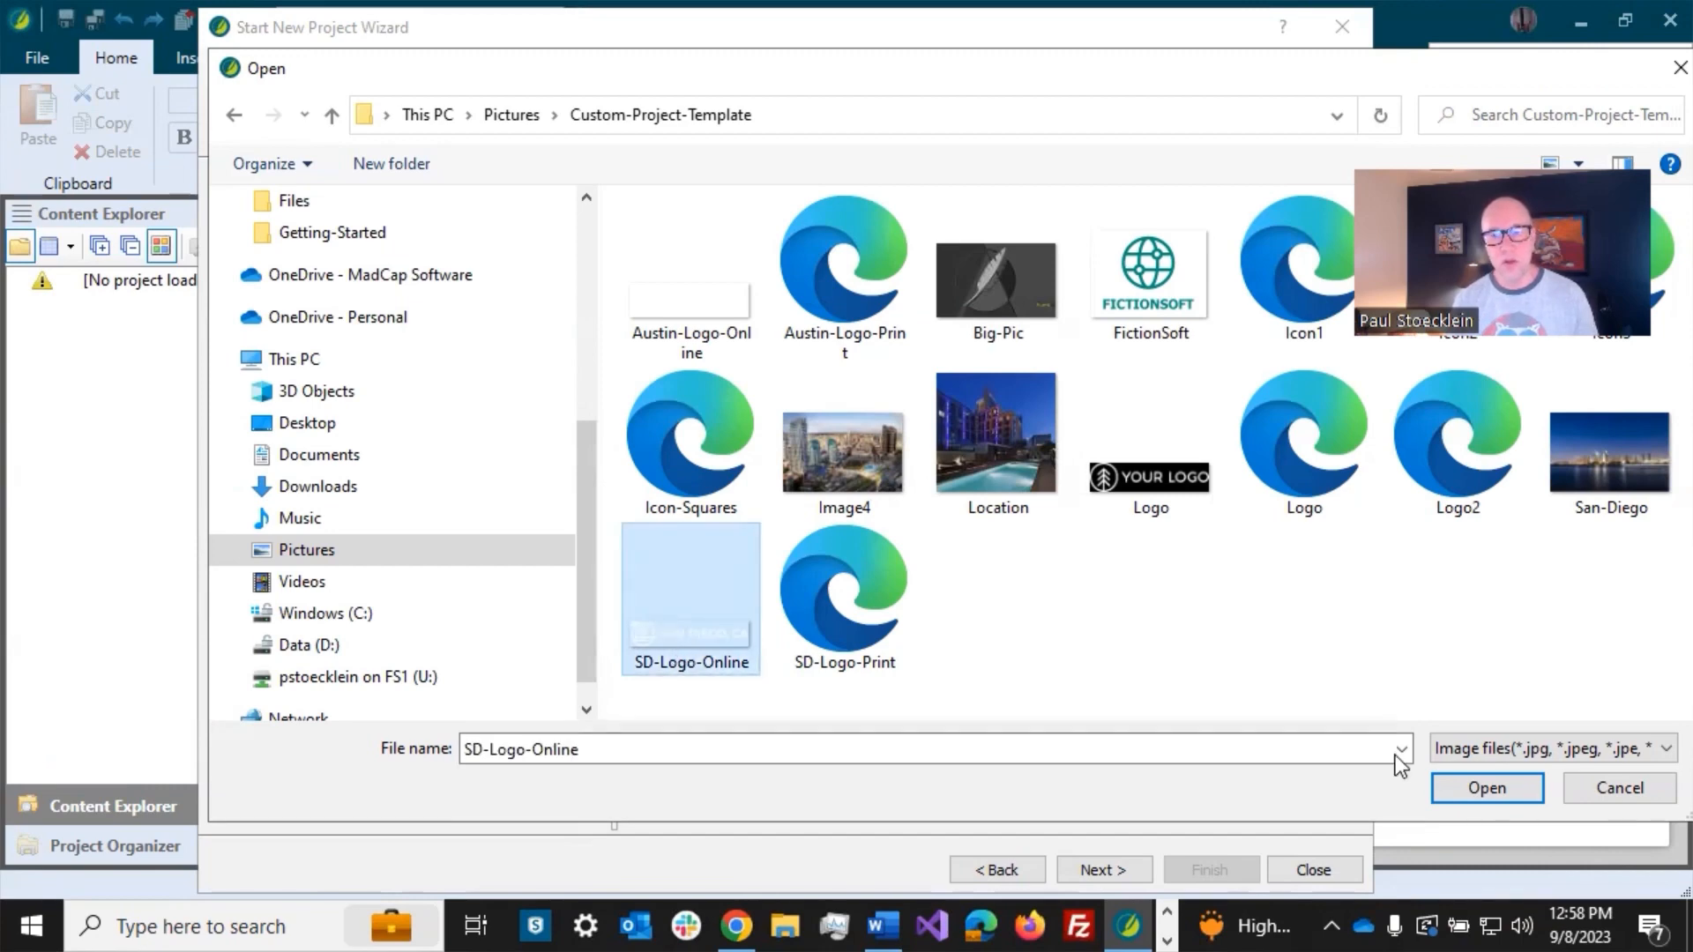
pyautogui.click(1485, 788)
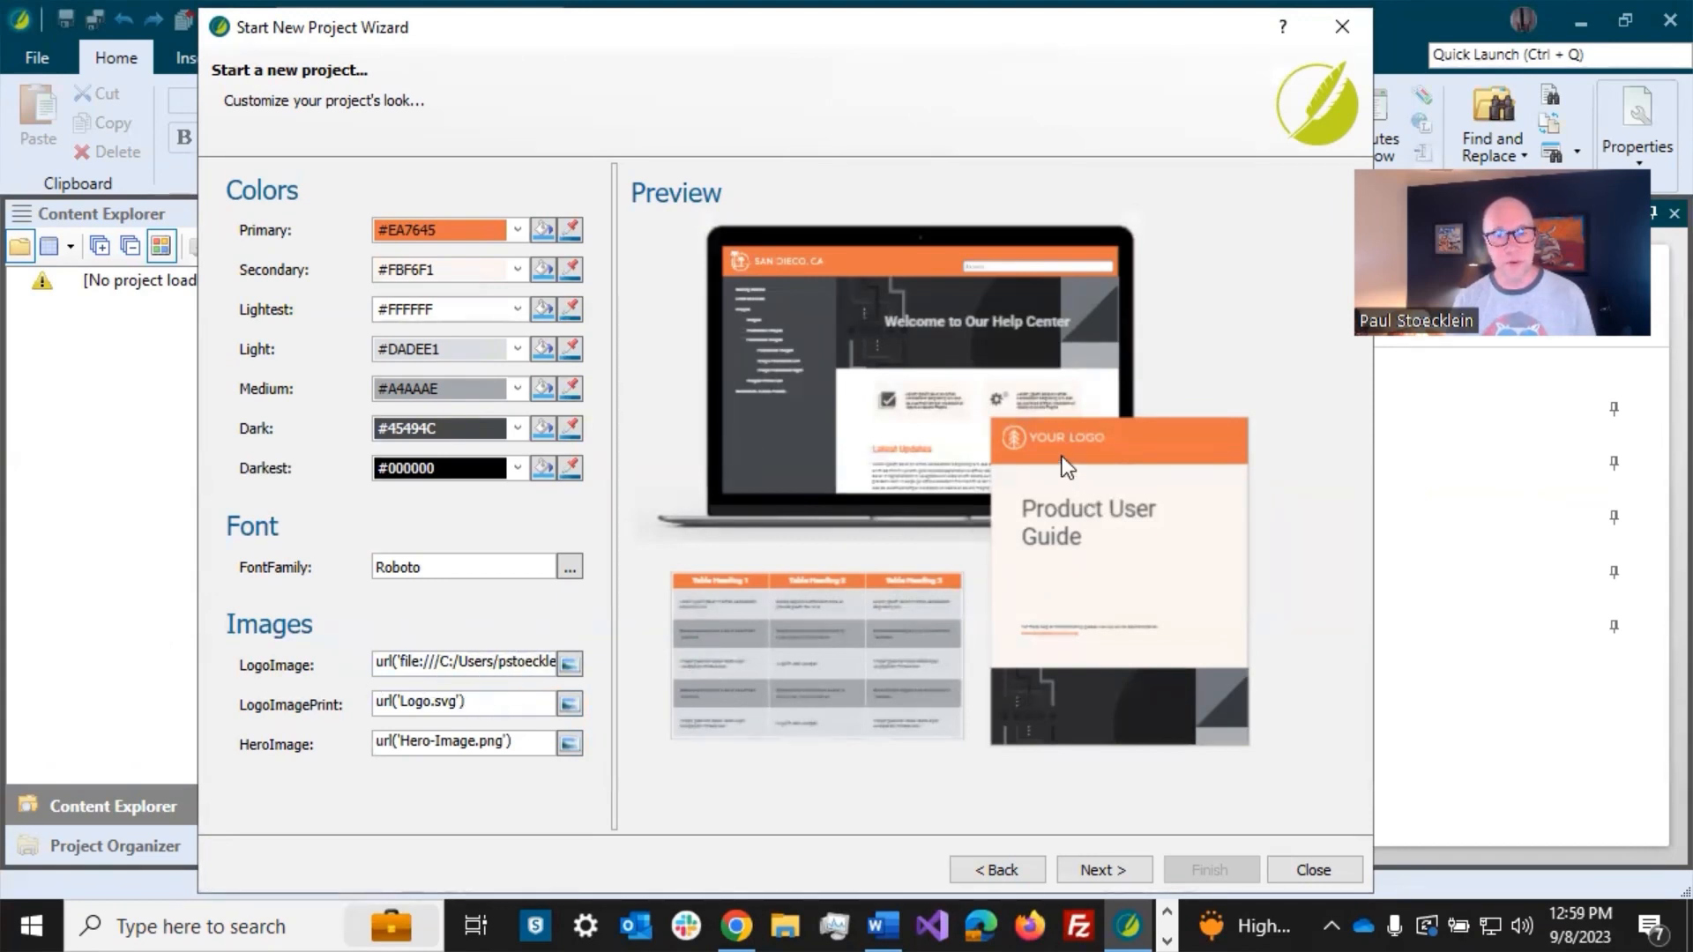
# Step: Use the SD-Logo-Print file as the LogoImagePrint and the Location picture as the HeroImage
pyautogui.click(570, 705)
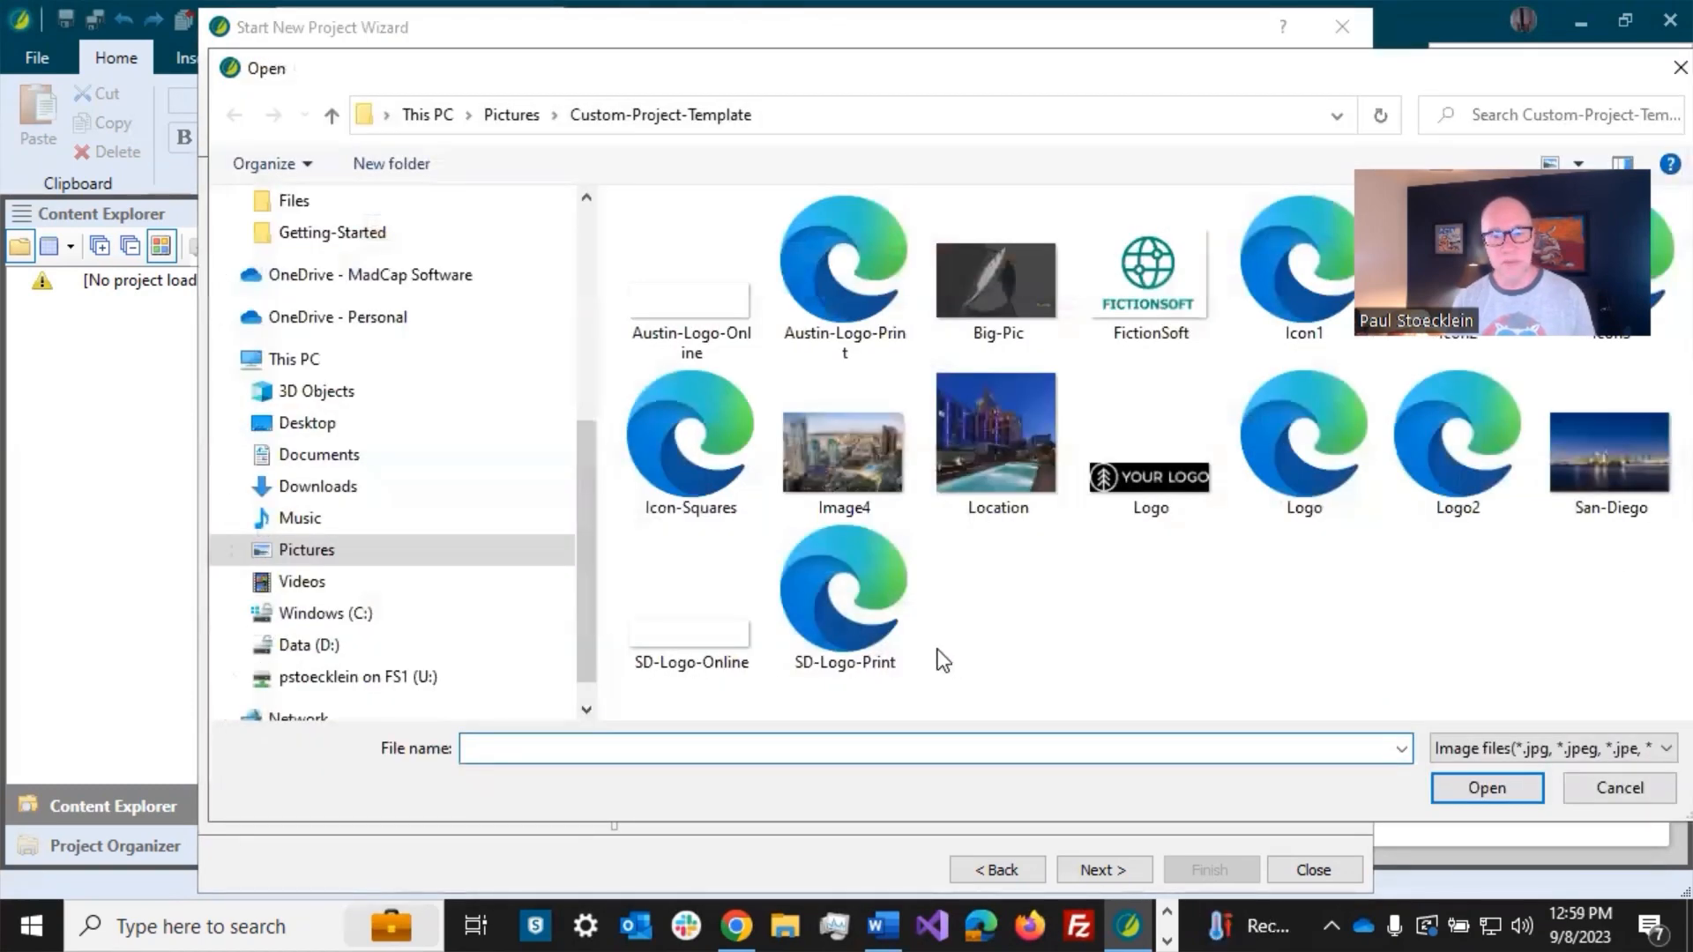
pyautogui.click(848, 604)
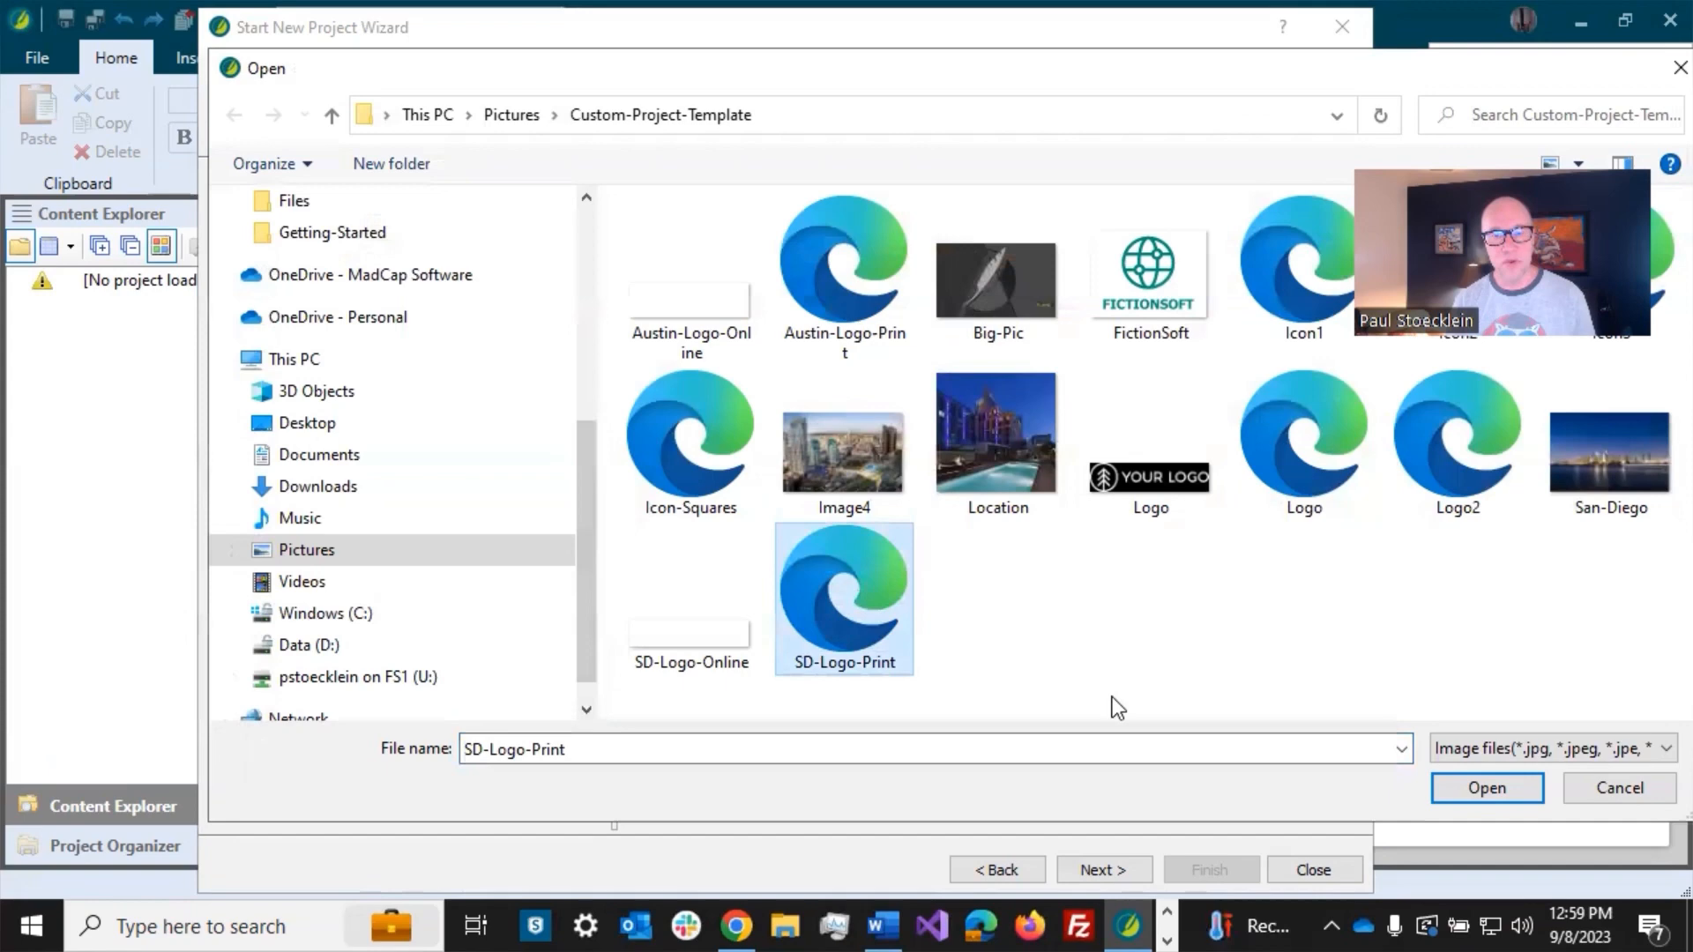
pyautogui.click(1448, 790)
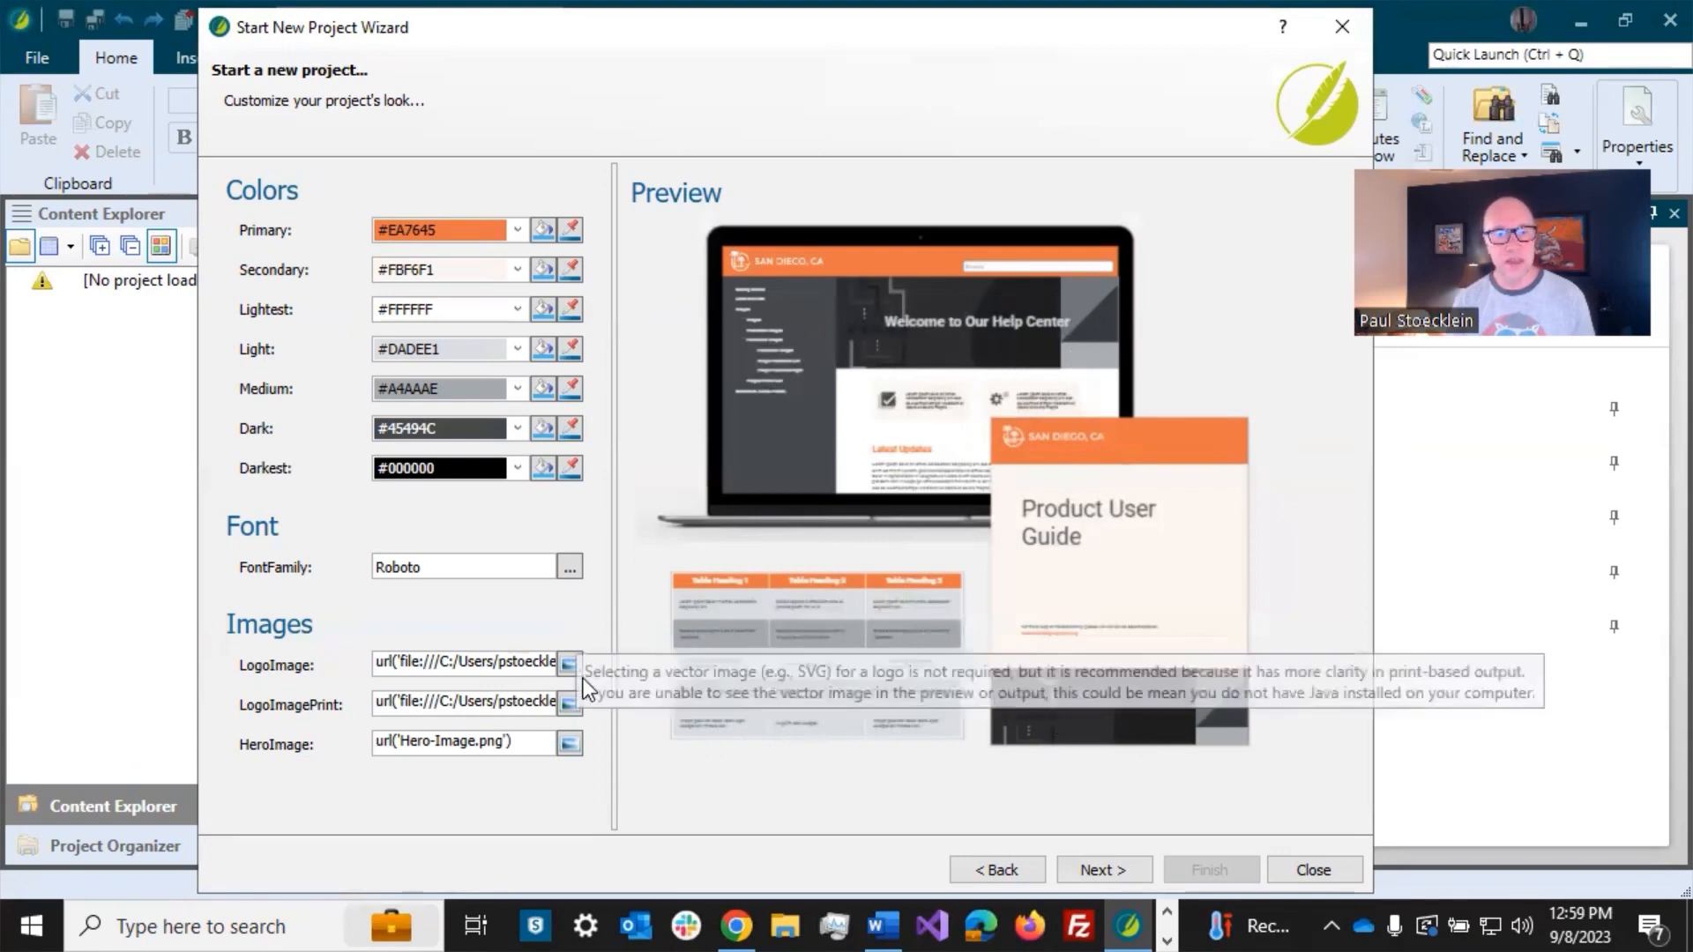
pyautogui.click(570, 743)
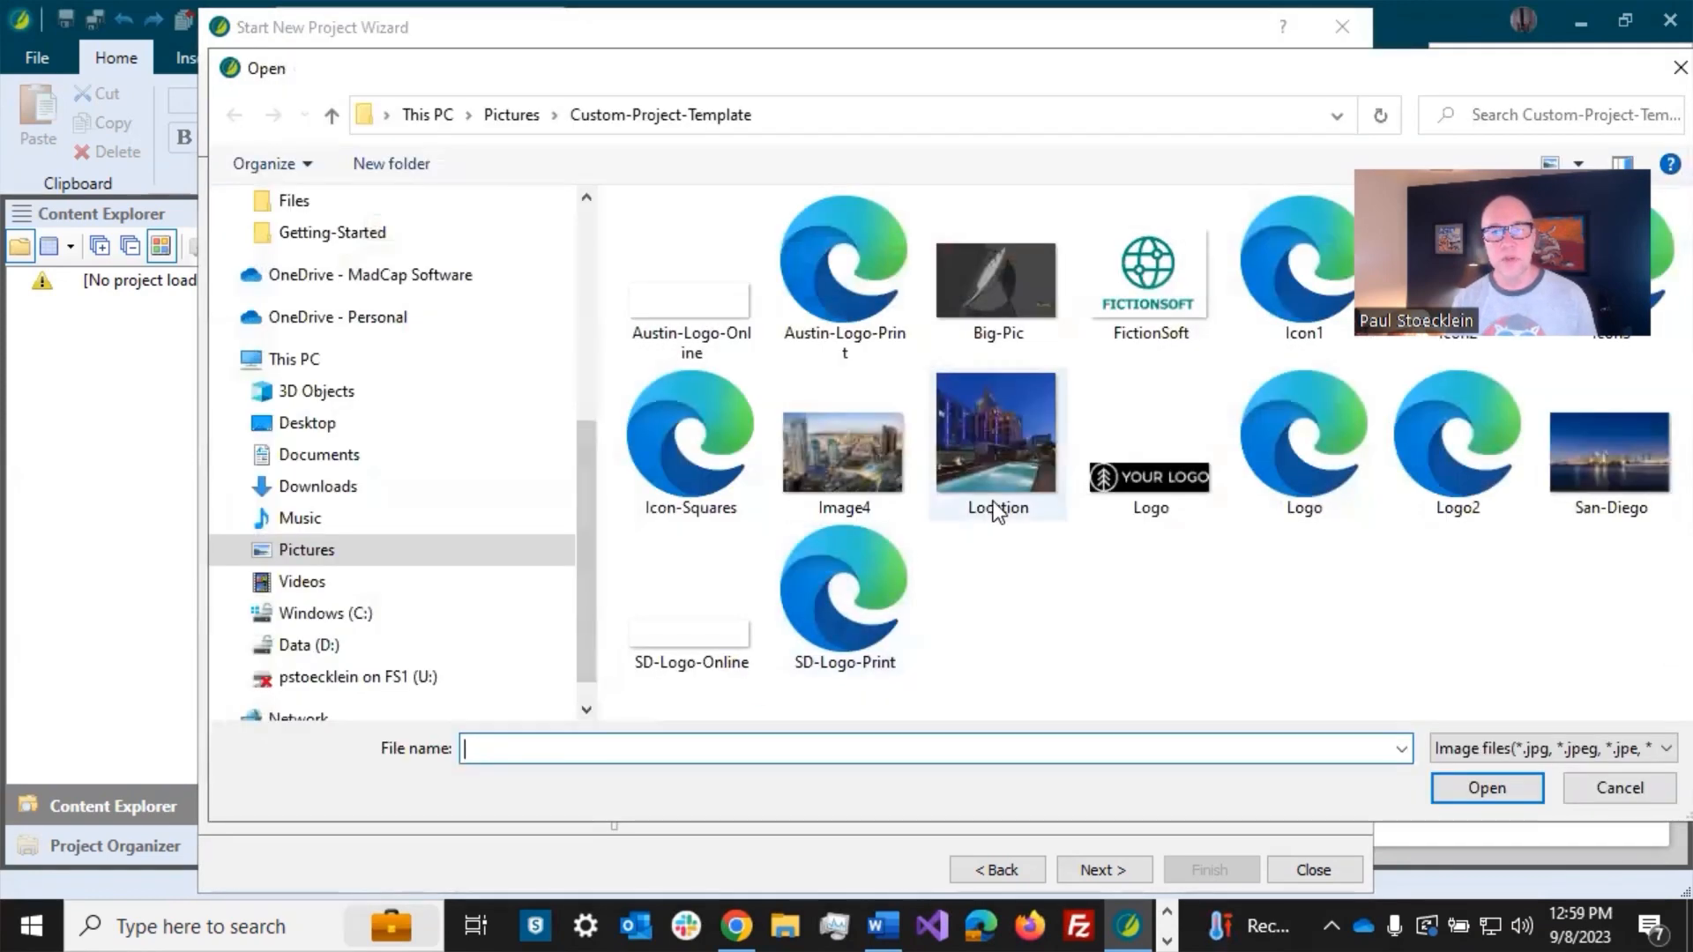
pyautogui.click(993, 464)
pyautogui.click(1446, 787)
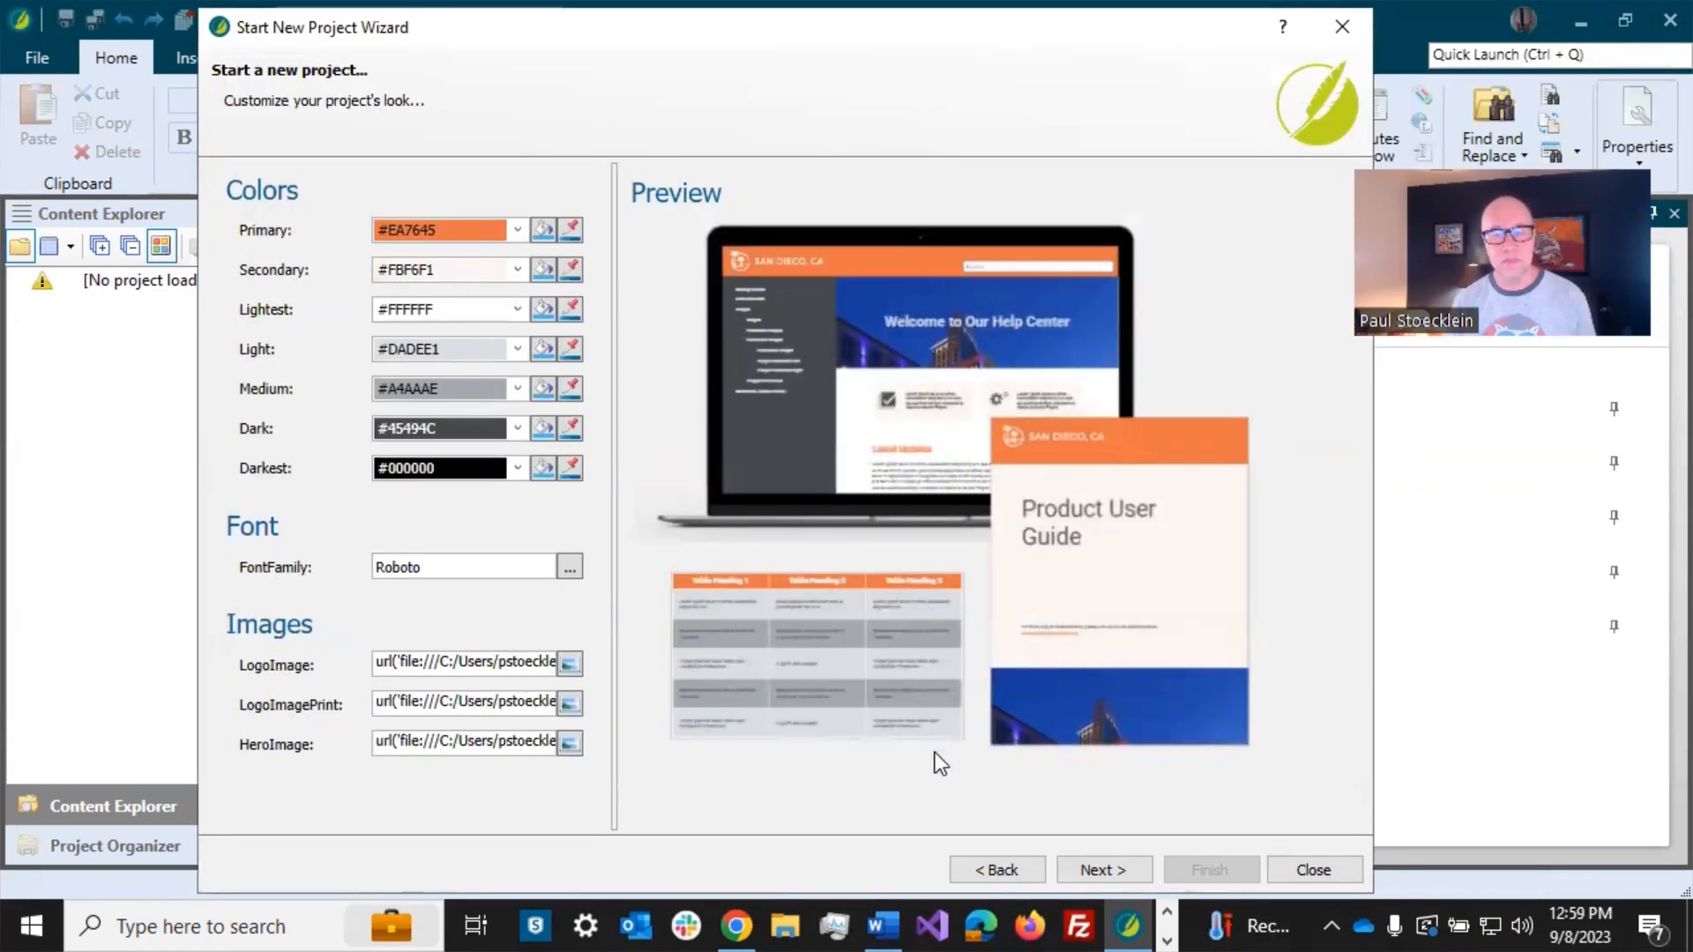
# Step: Accept HTML5 as the primary target and create the project
pyautogui.click(1096, 865)
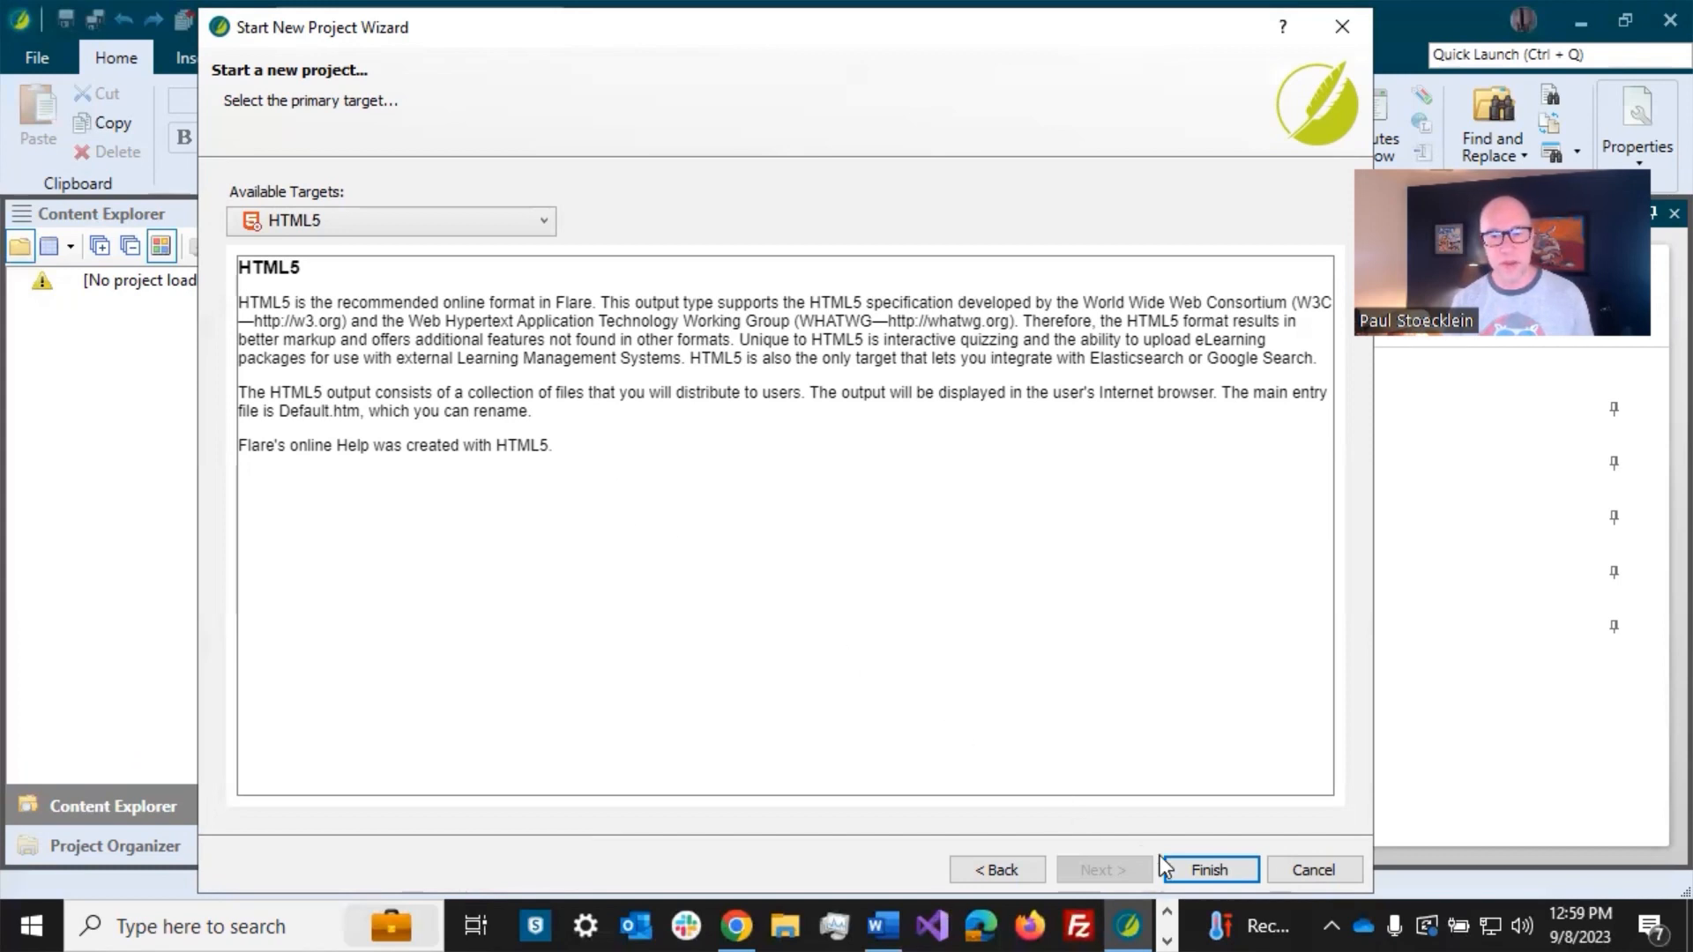
pyautogui.click(1192, 871)
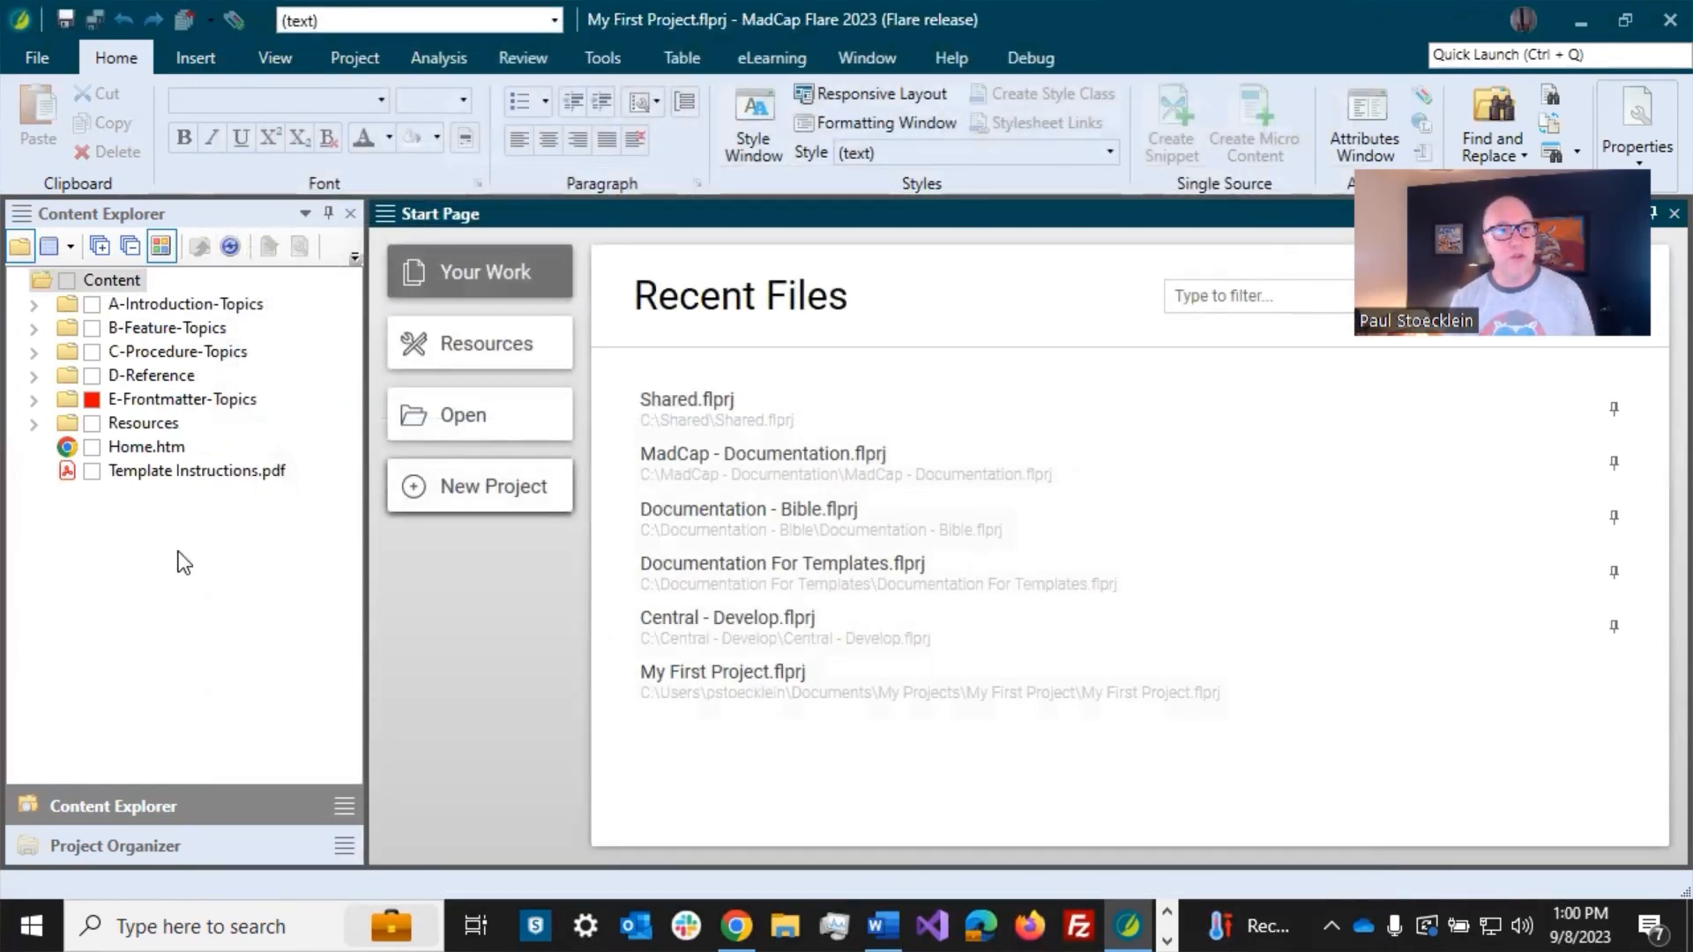
# Step: Open the Branding.css stylesheet from the project's Resources/Branding folder
pyautogui.click(151, 217)
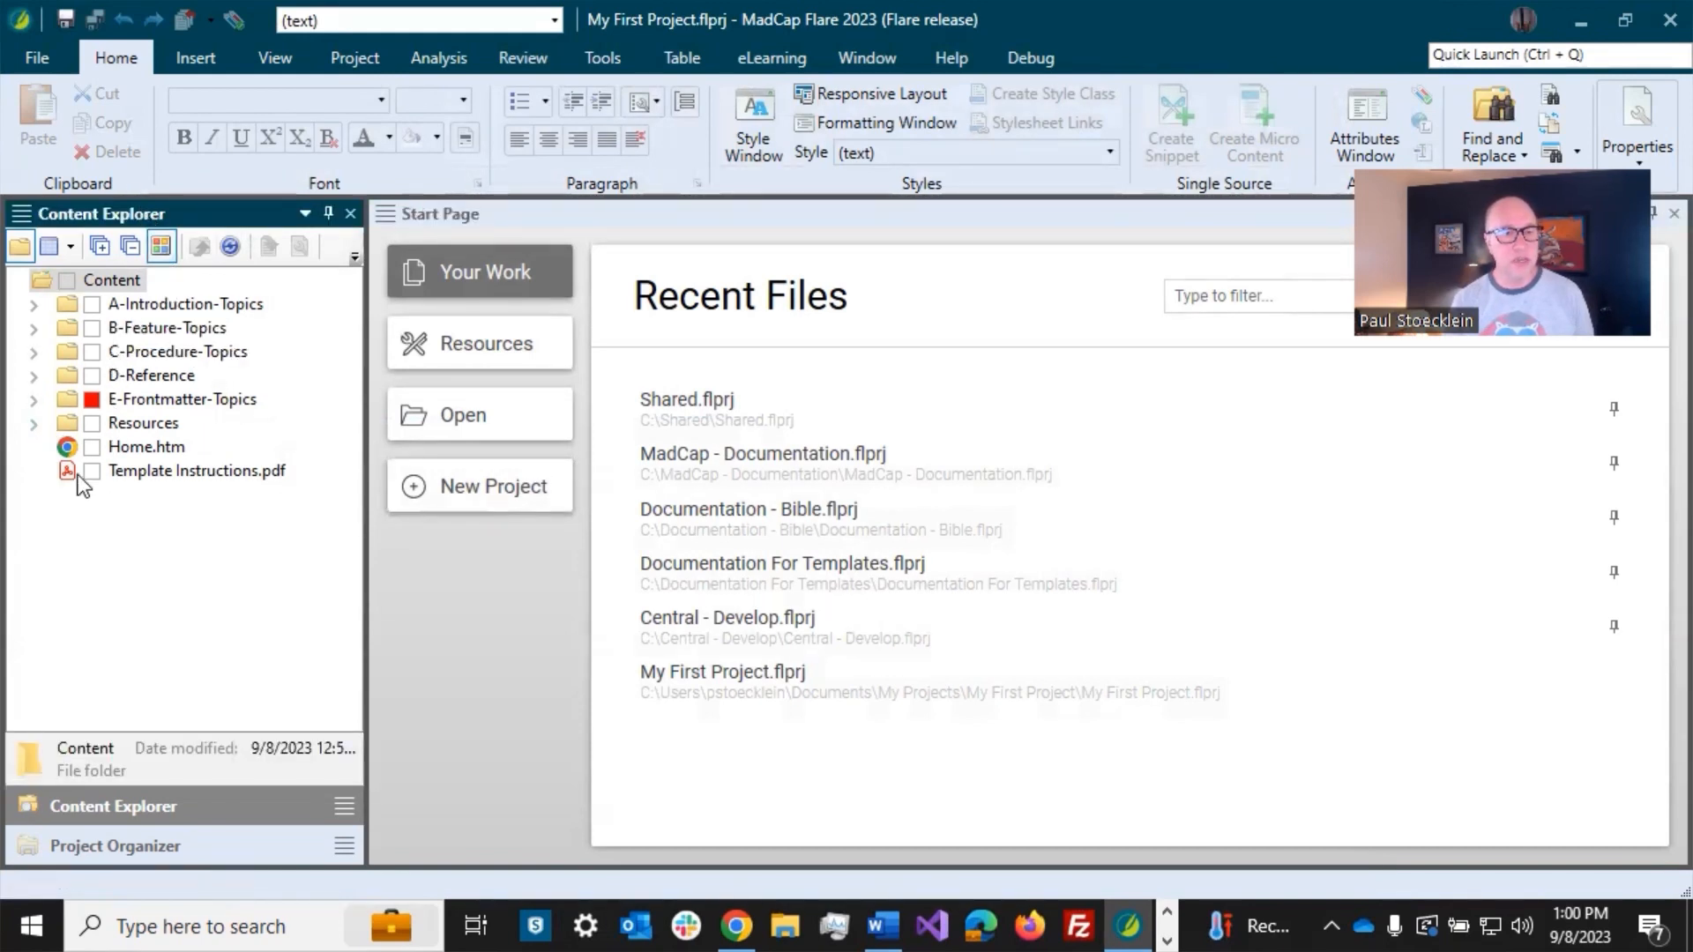
pyautogui.click(34, 423)
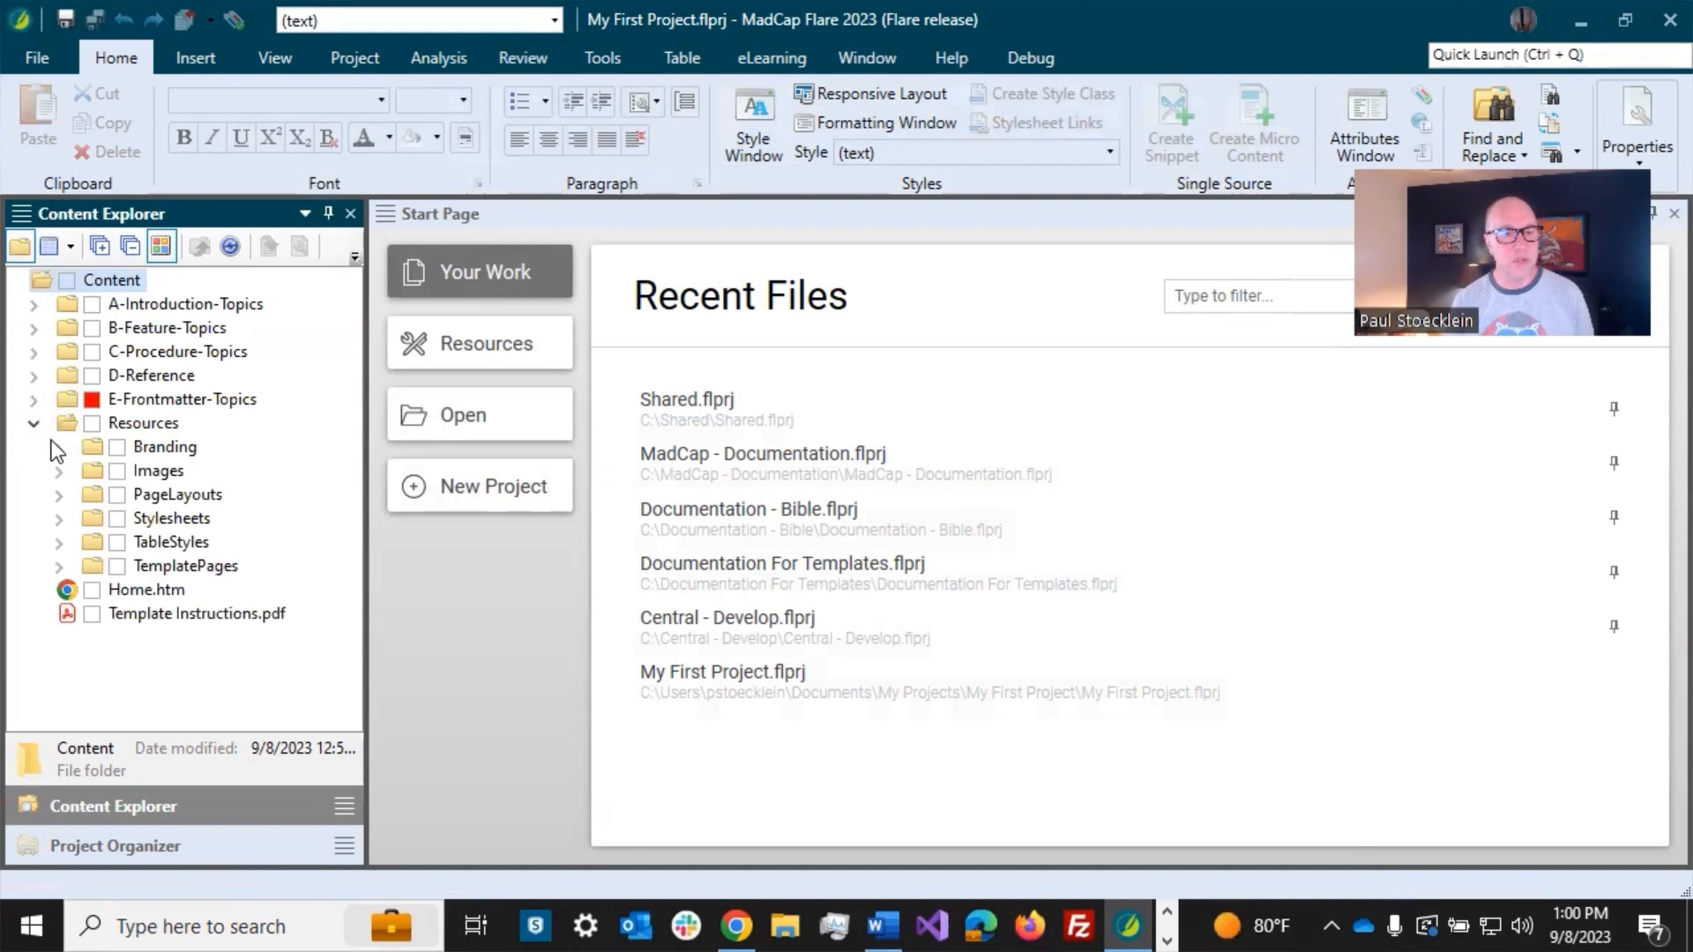
pyautogui.click(58, 447)
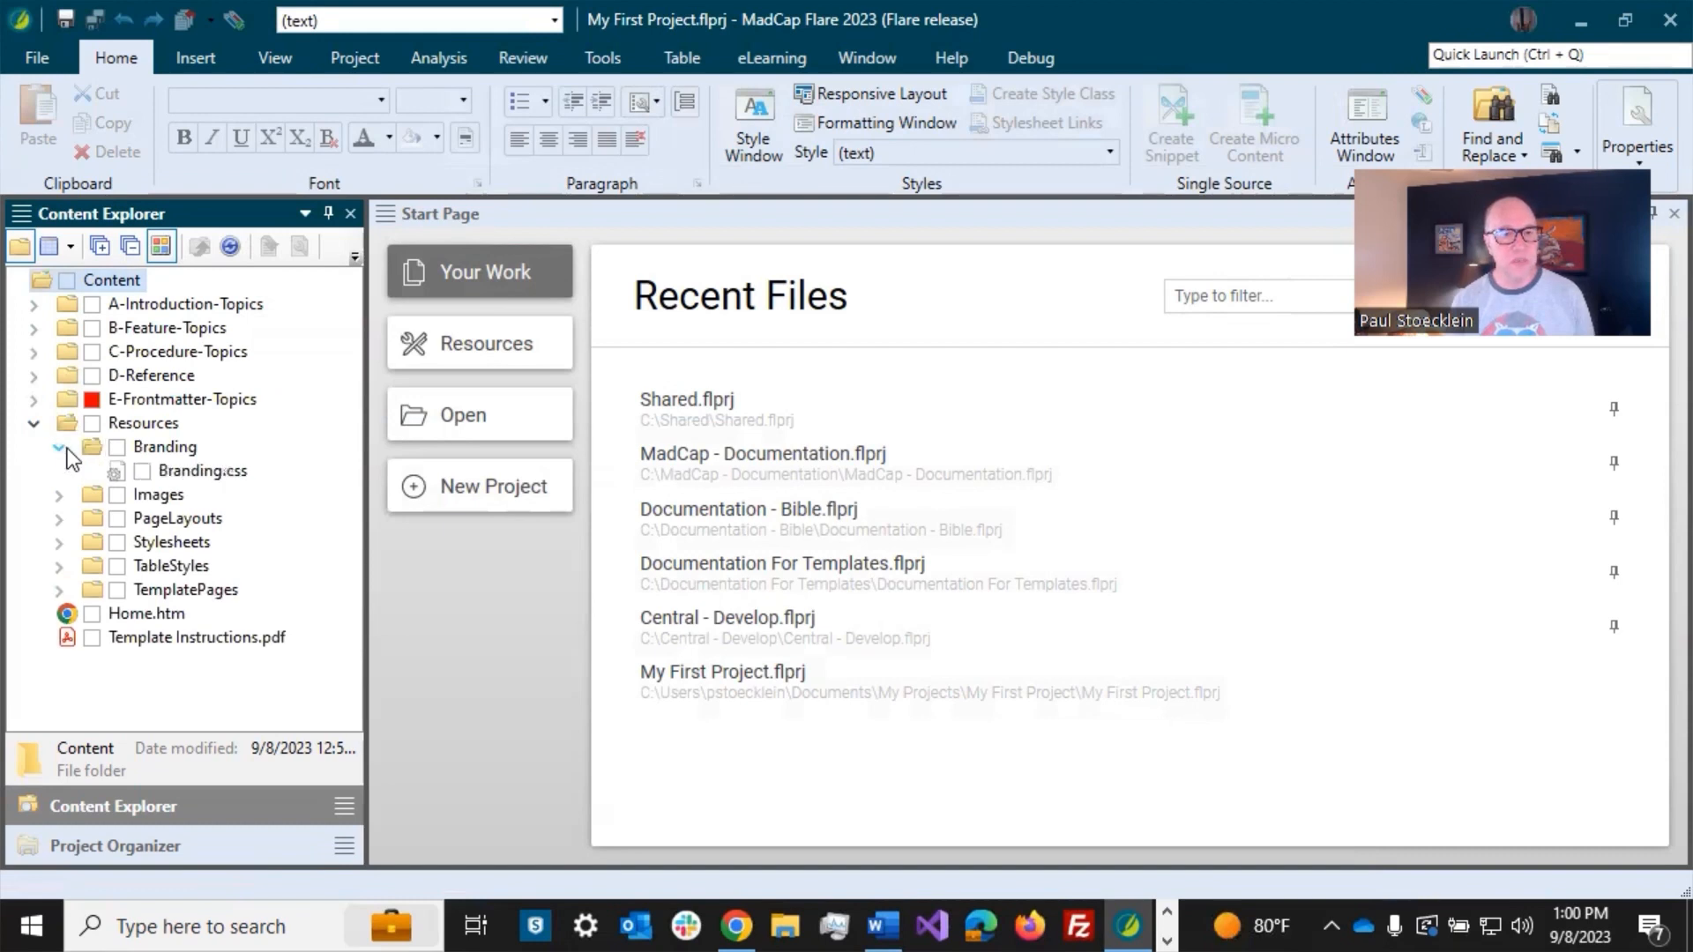
pyautogui.doubleClick(168, 473)
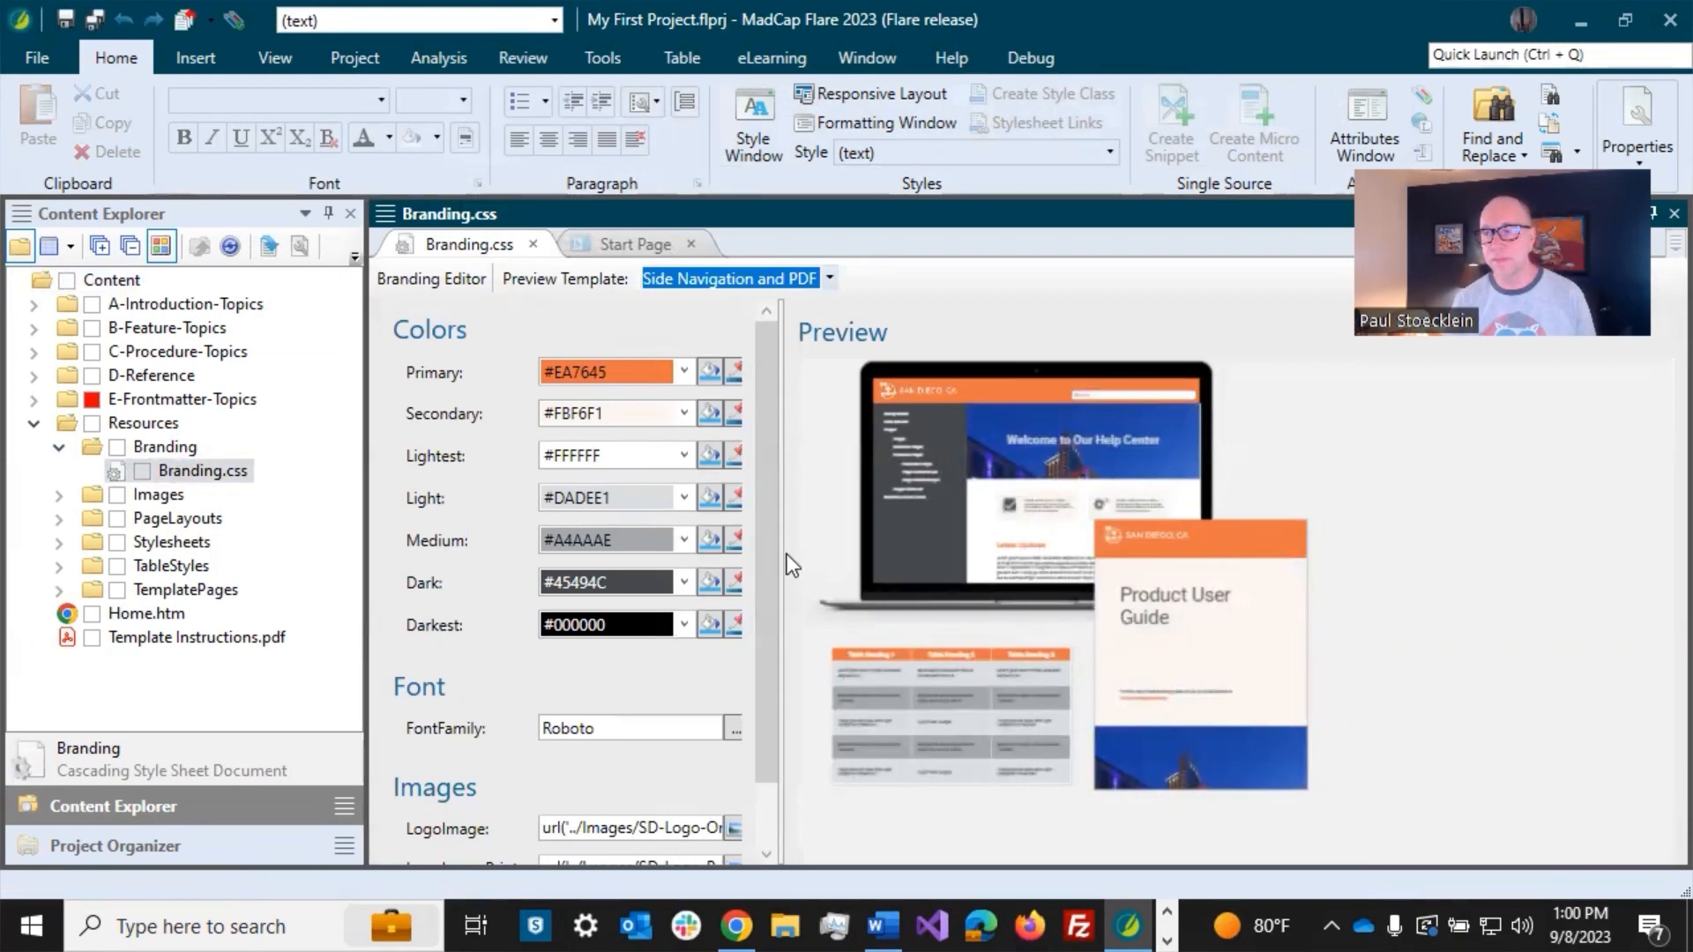
# Step: Delete the Template Instructions.pdf file from the project's Content folder
pyautogui.click(142, 648)
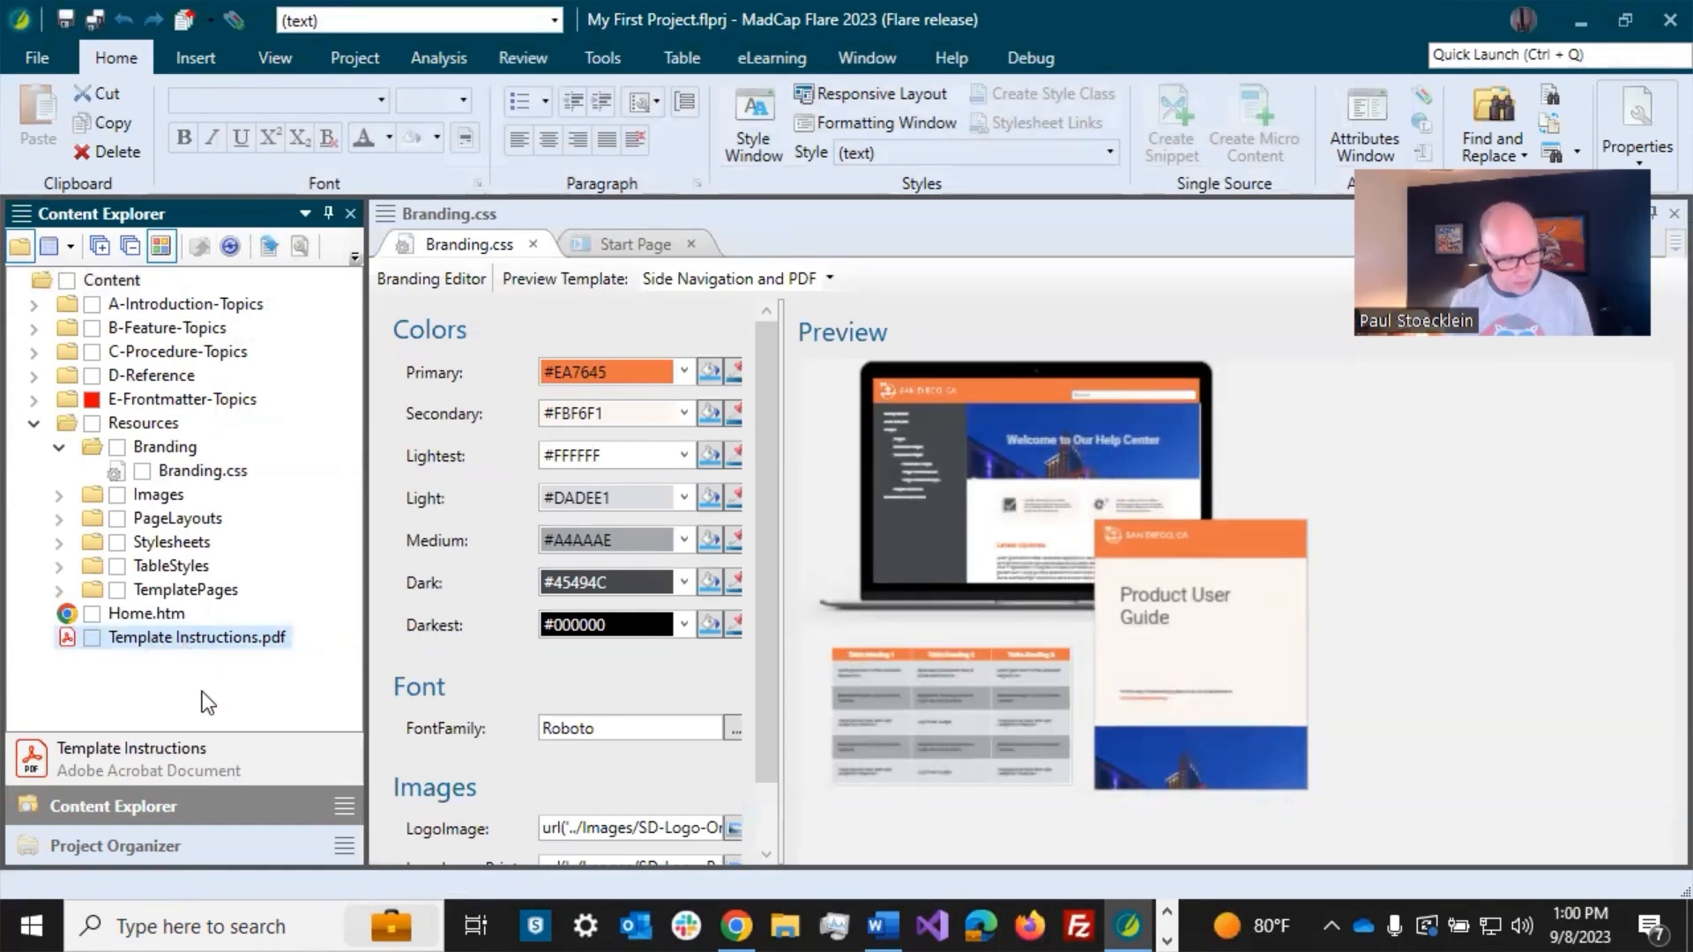
pyautogui.press('Delete')
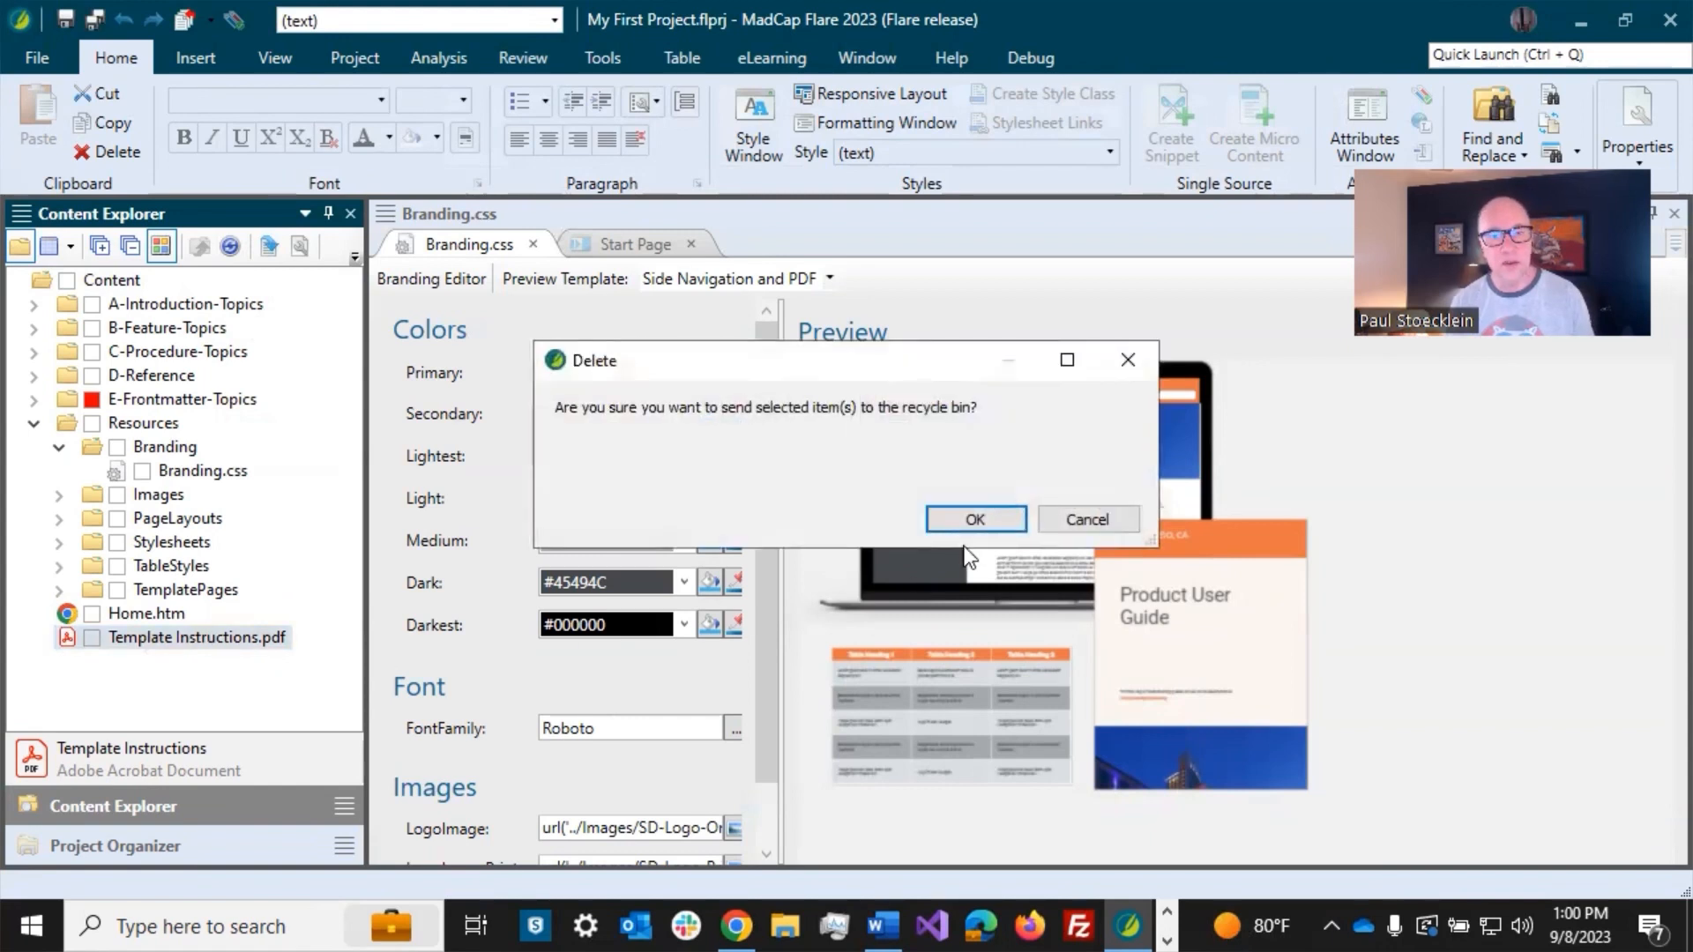
pyautogui.click(970, 522)
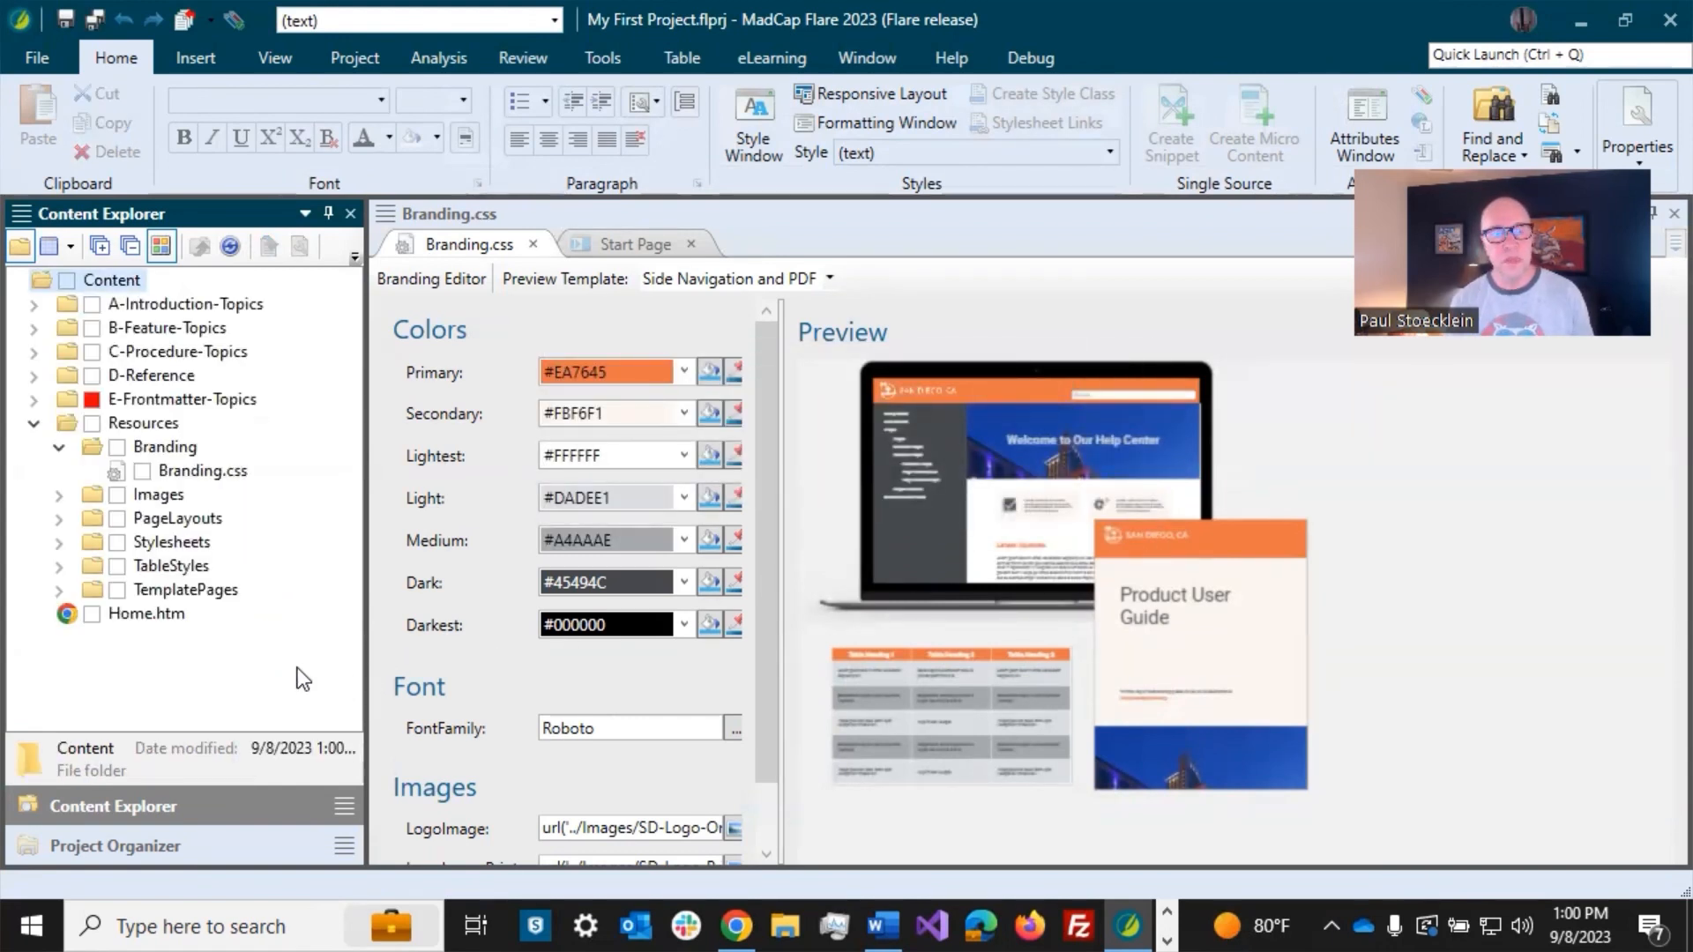
# Step: Start the new project wizard again and open the web page offering additional project templates for download
pyautogui.click(615, 237)
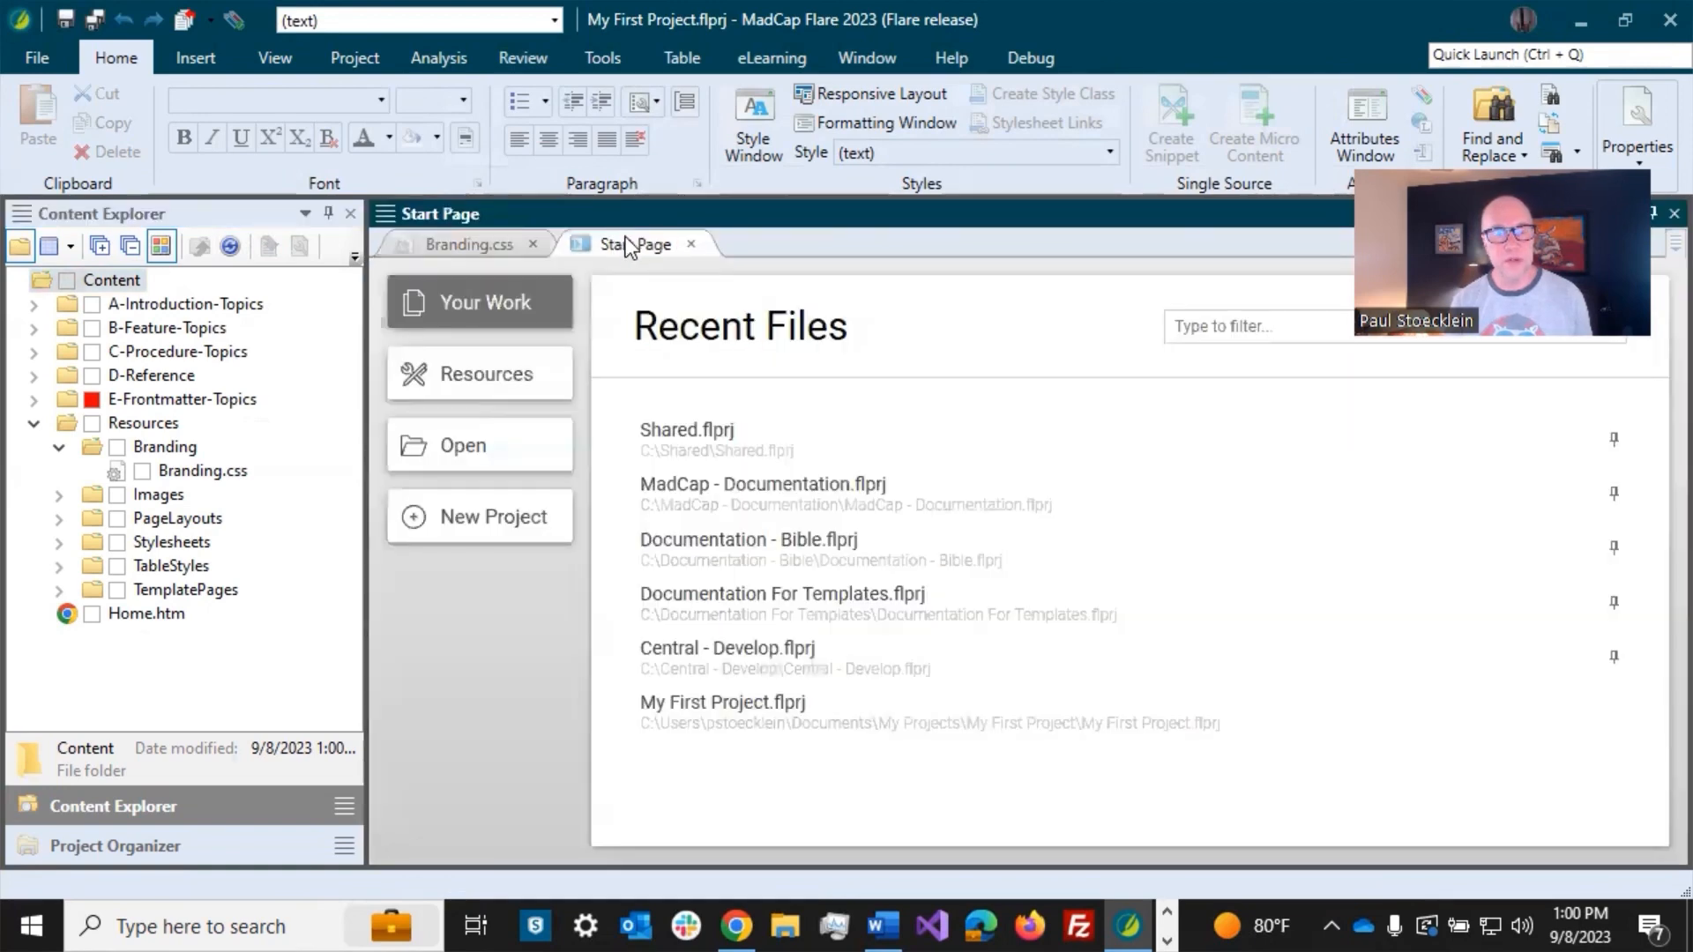
pyautogui.click(514, 524)
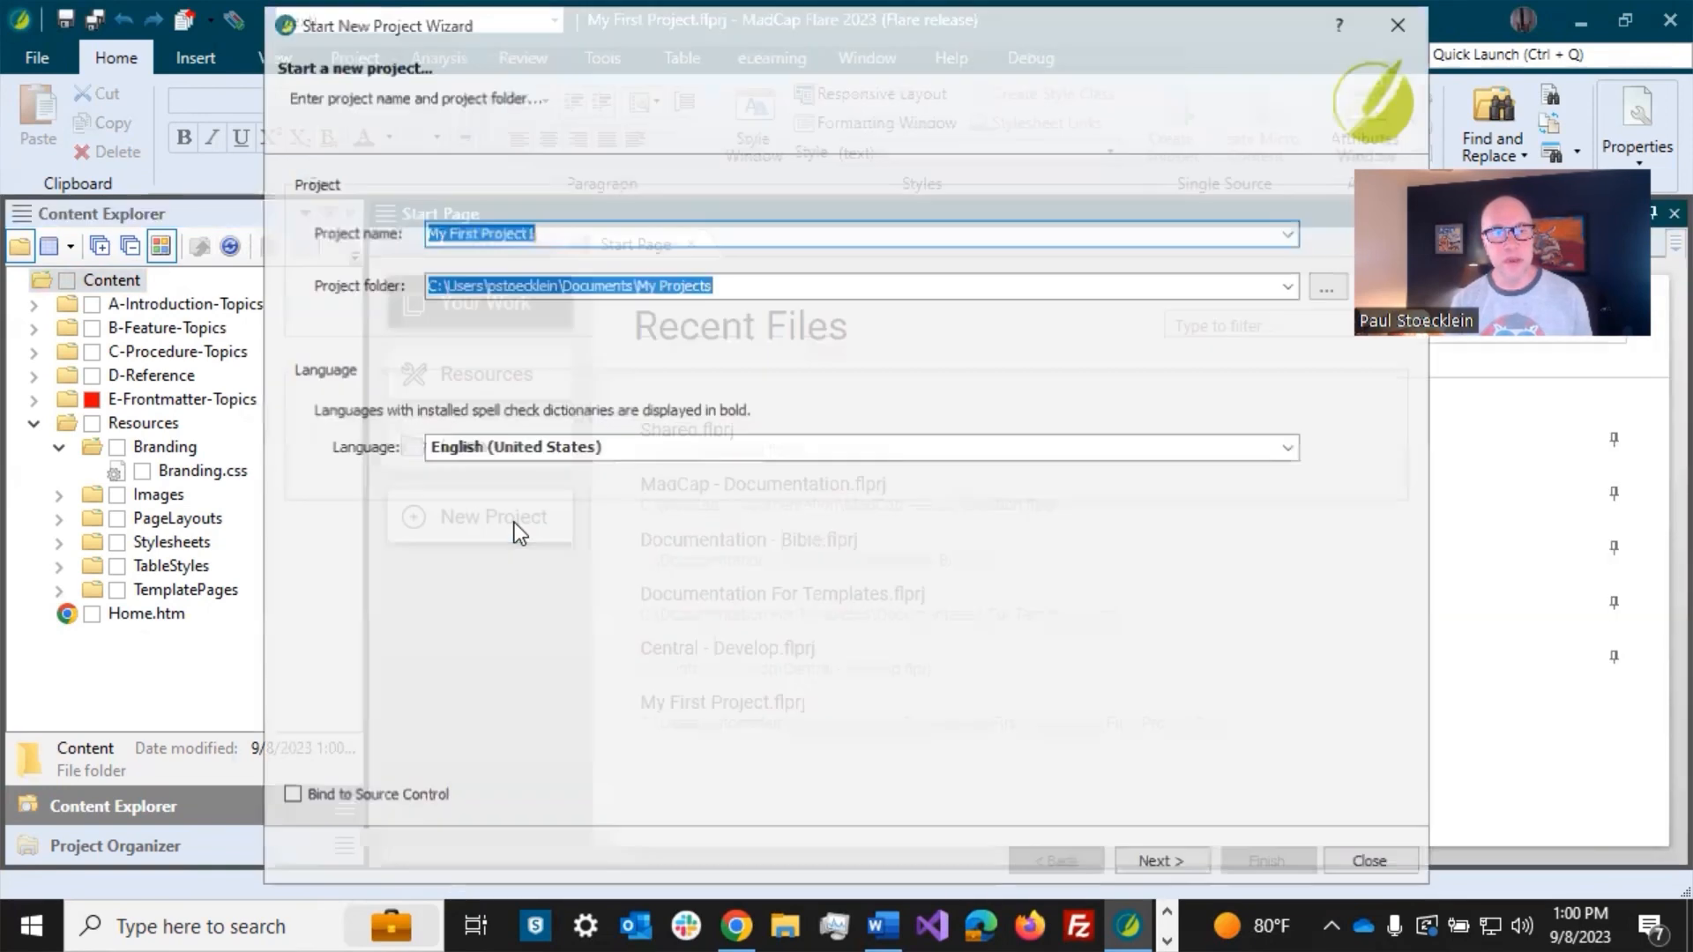
pyautogui.click(1164, 864)
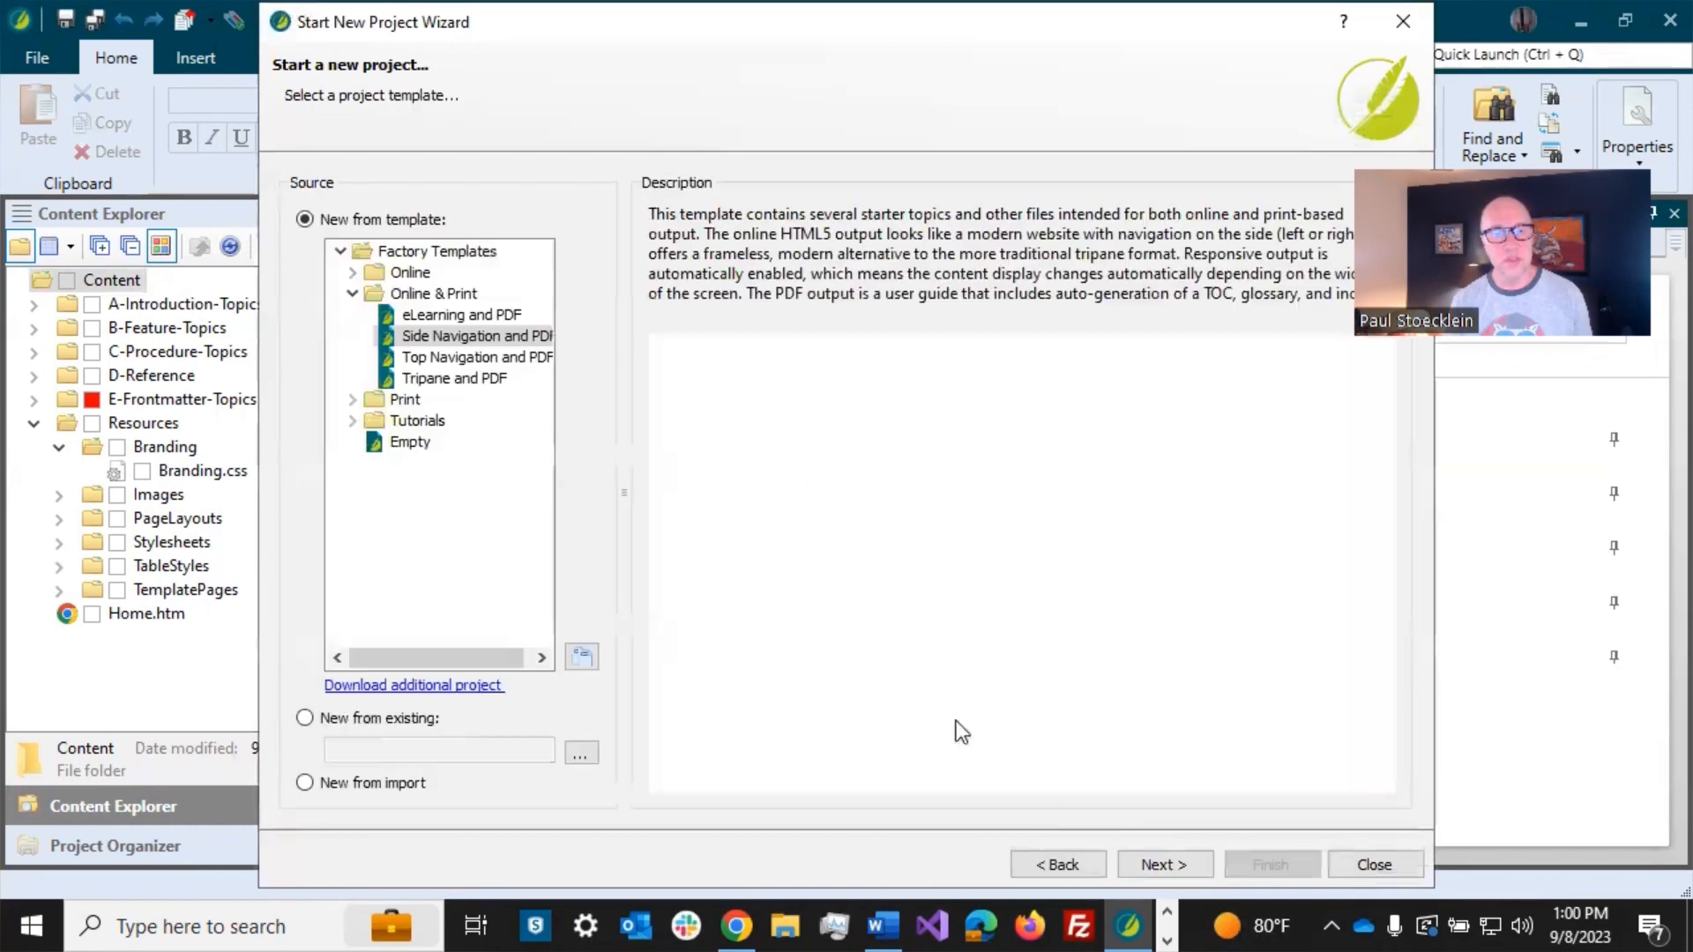
pyautogui.click(470, 686)
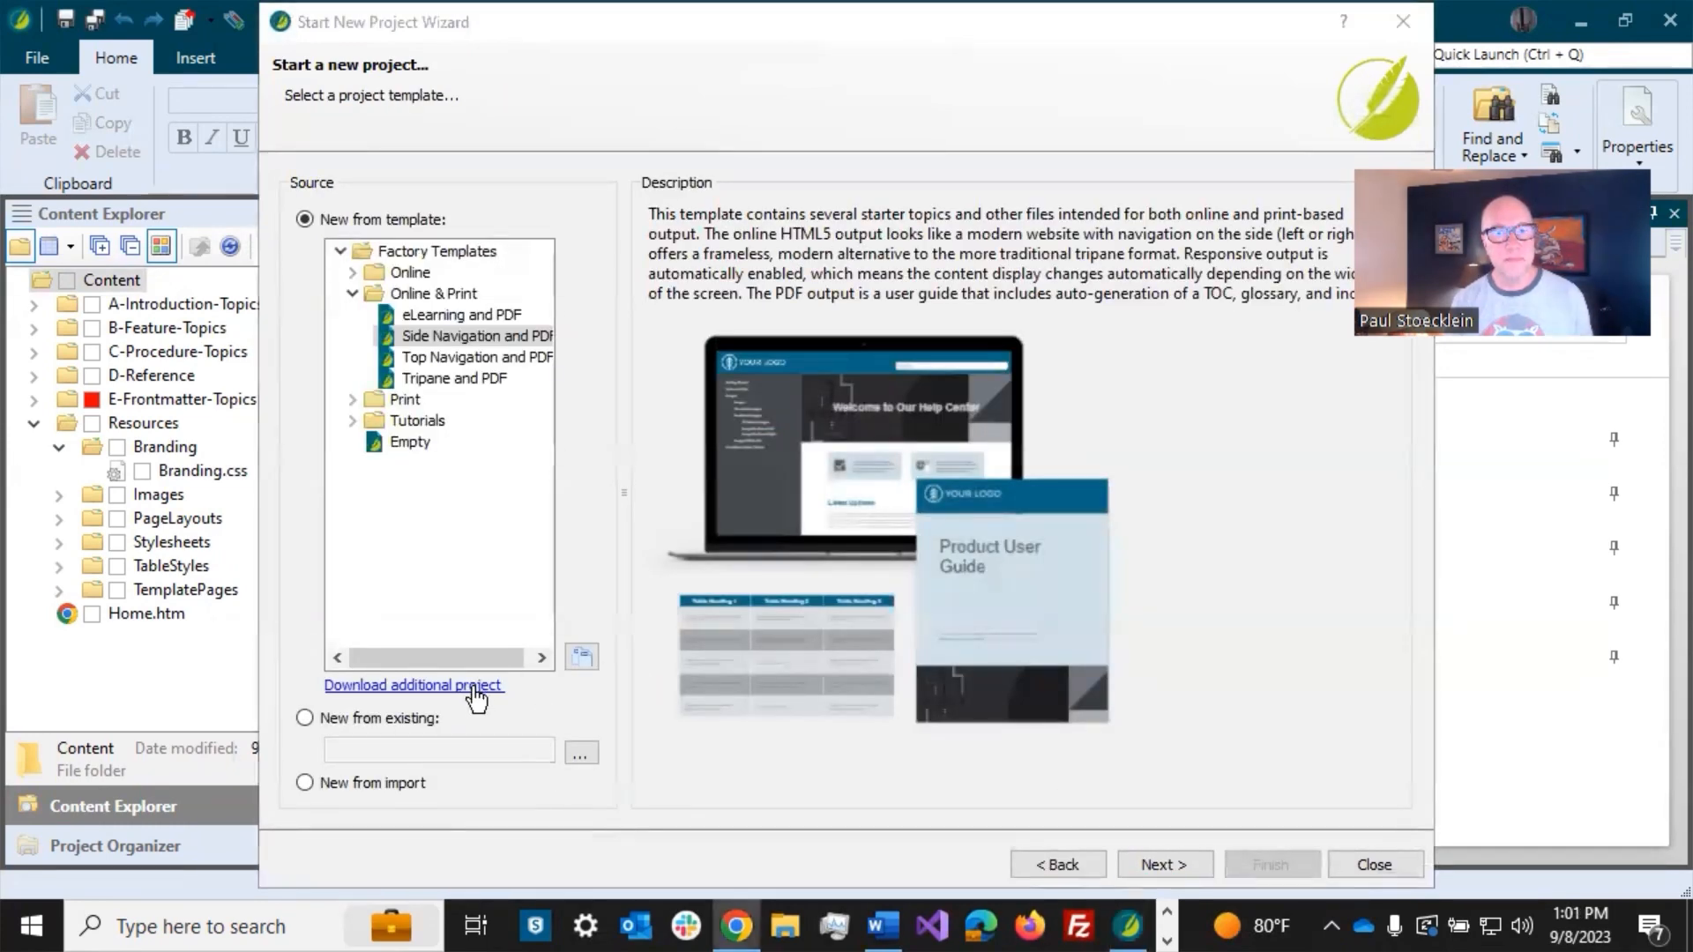
# Step: Look through the downloadable Flare project templates on the web page, and leave the new project wizard without creating a project
pyautogui.scroll(-12, 838, 525)
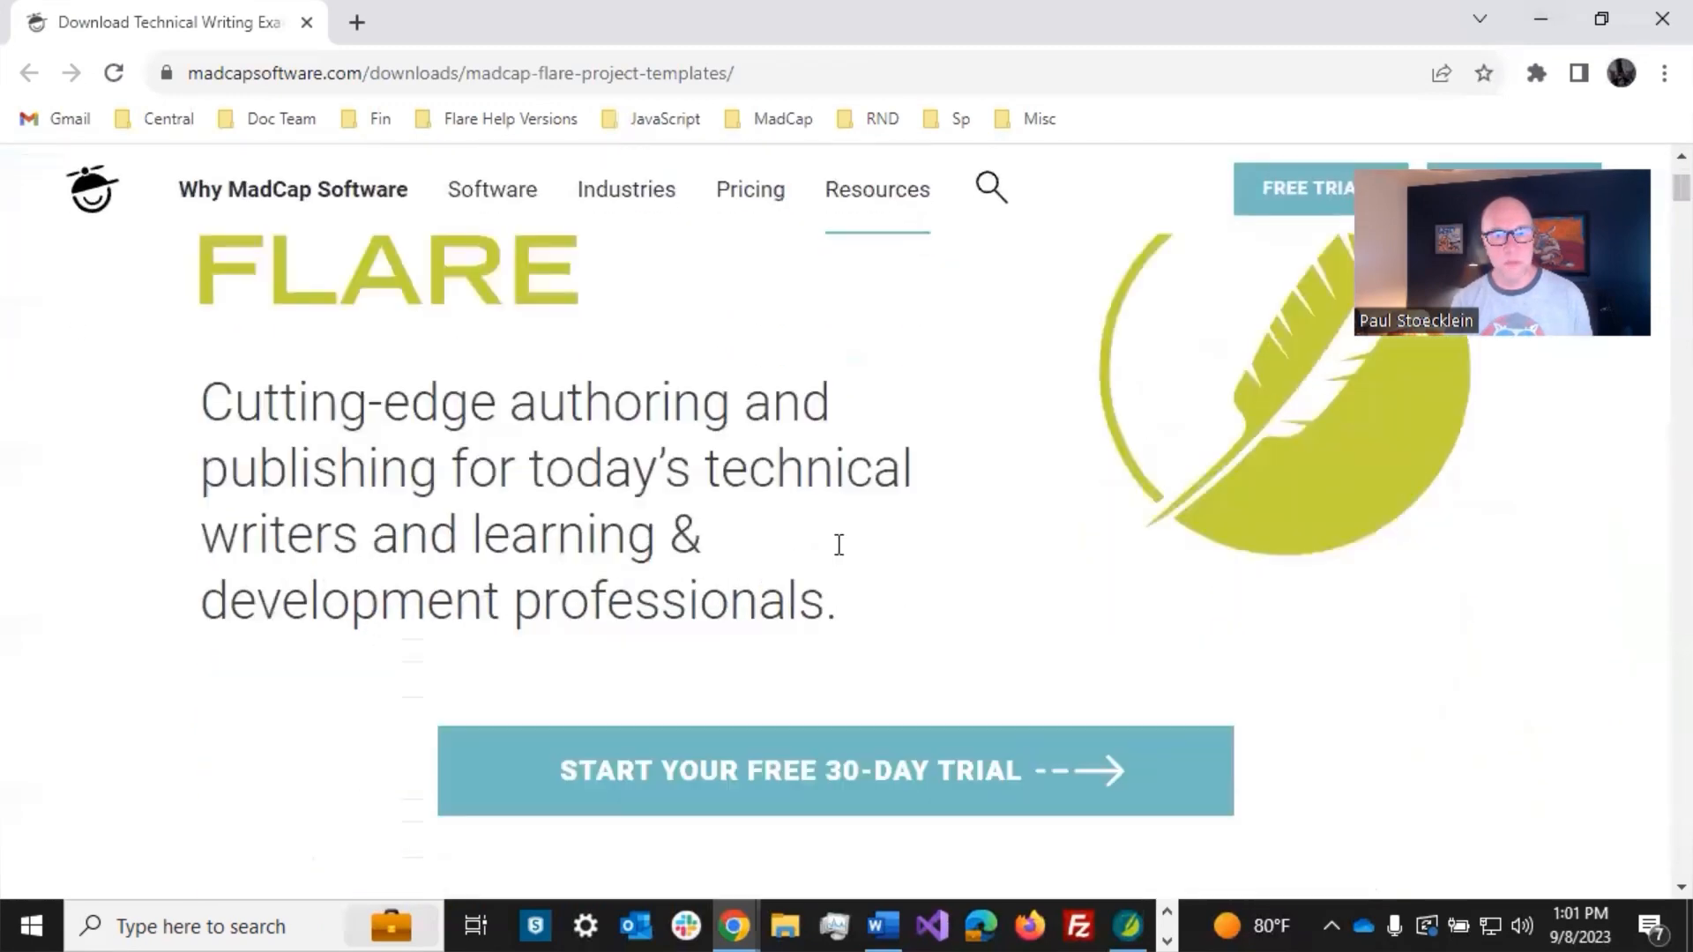
pyautogui.scroll(-15, 842, 551)
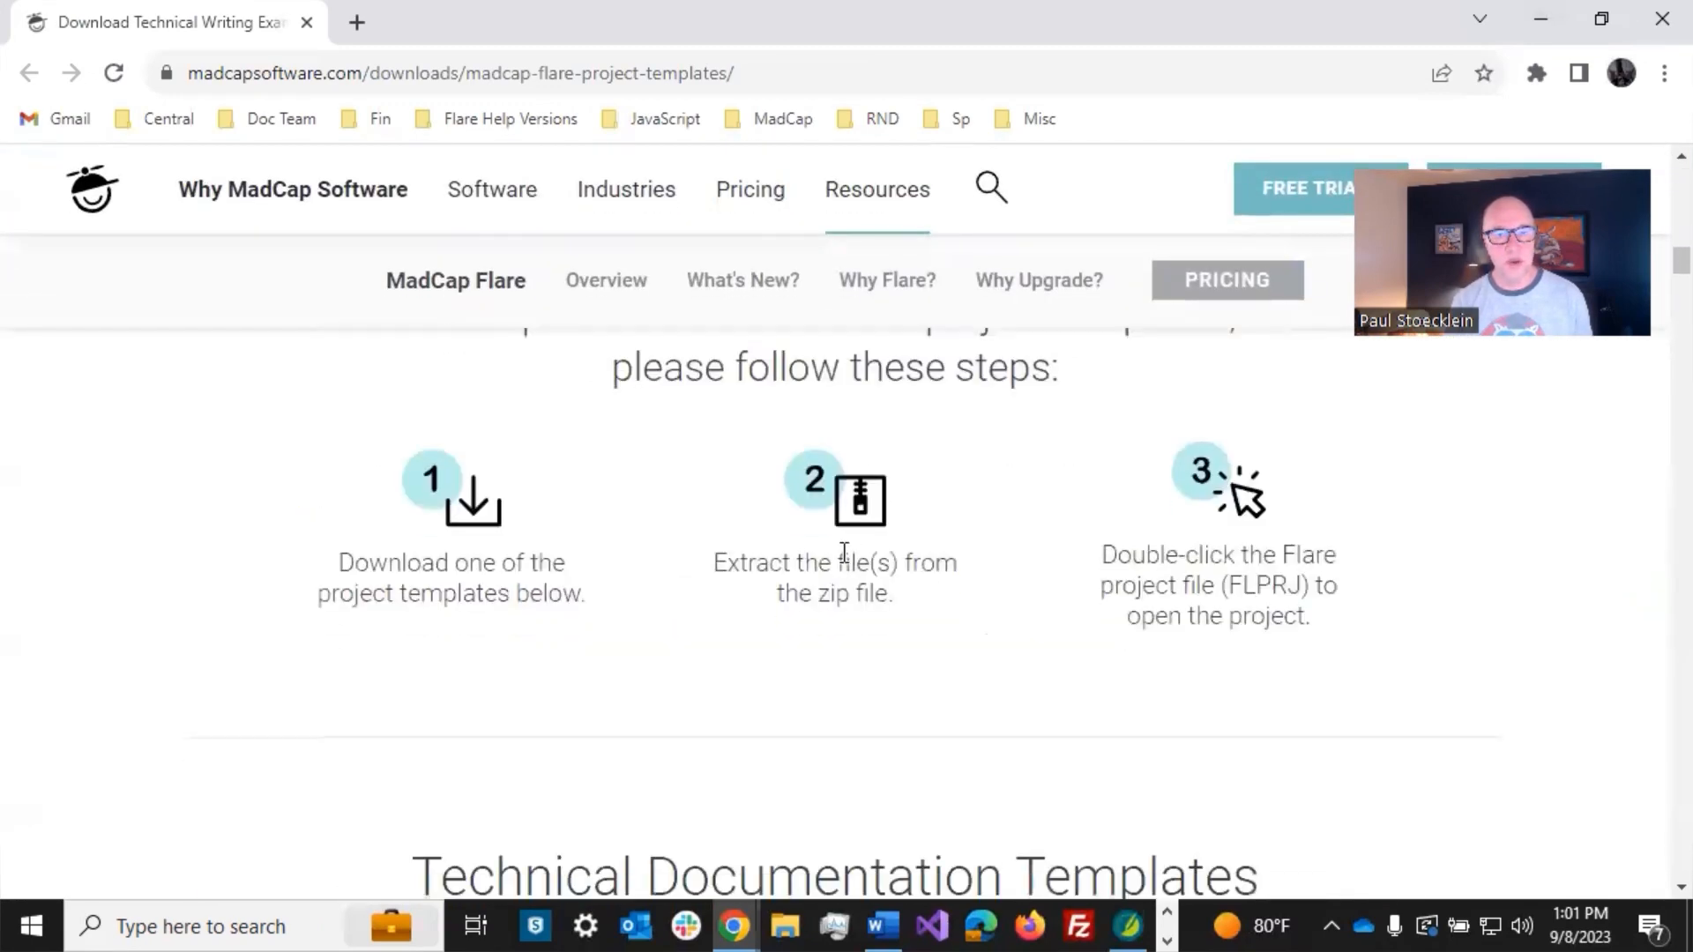
pyautogui.scroll(-15, 842, 555)
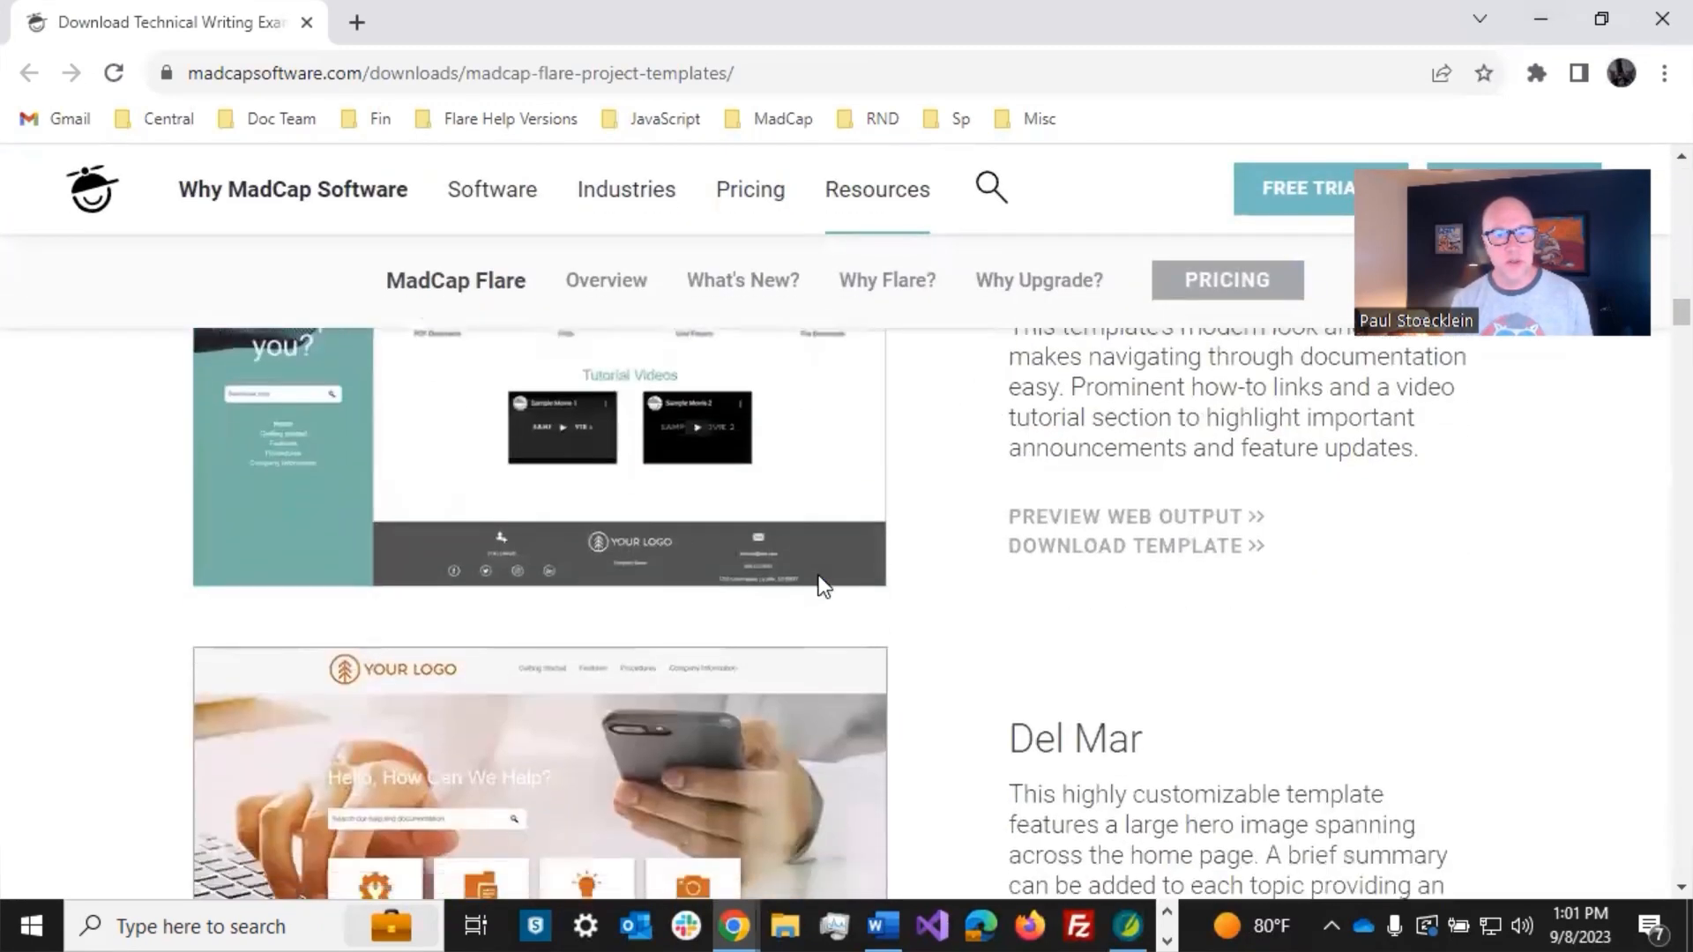
pyautogui.scroll(-15, 822, 586)
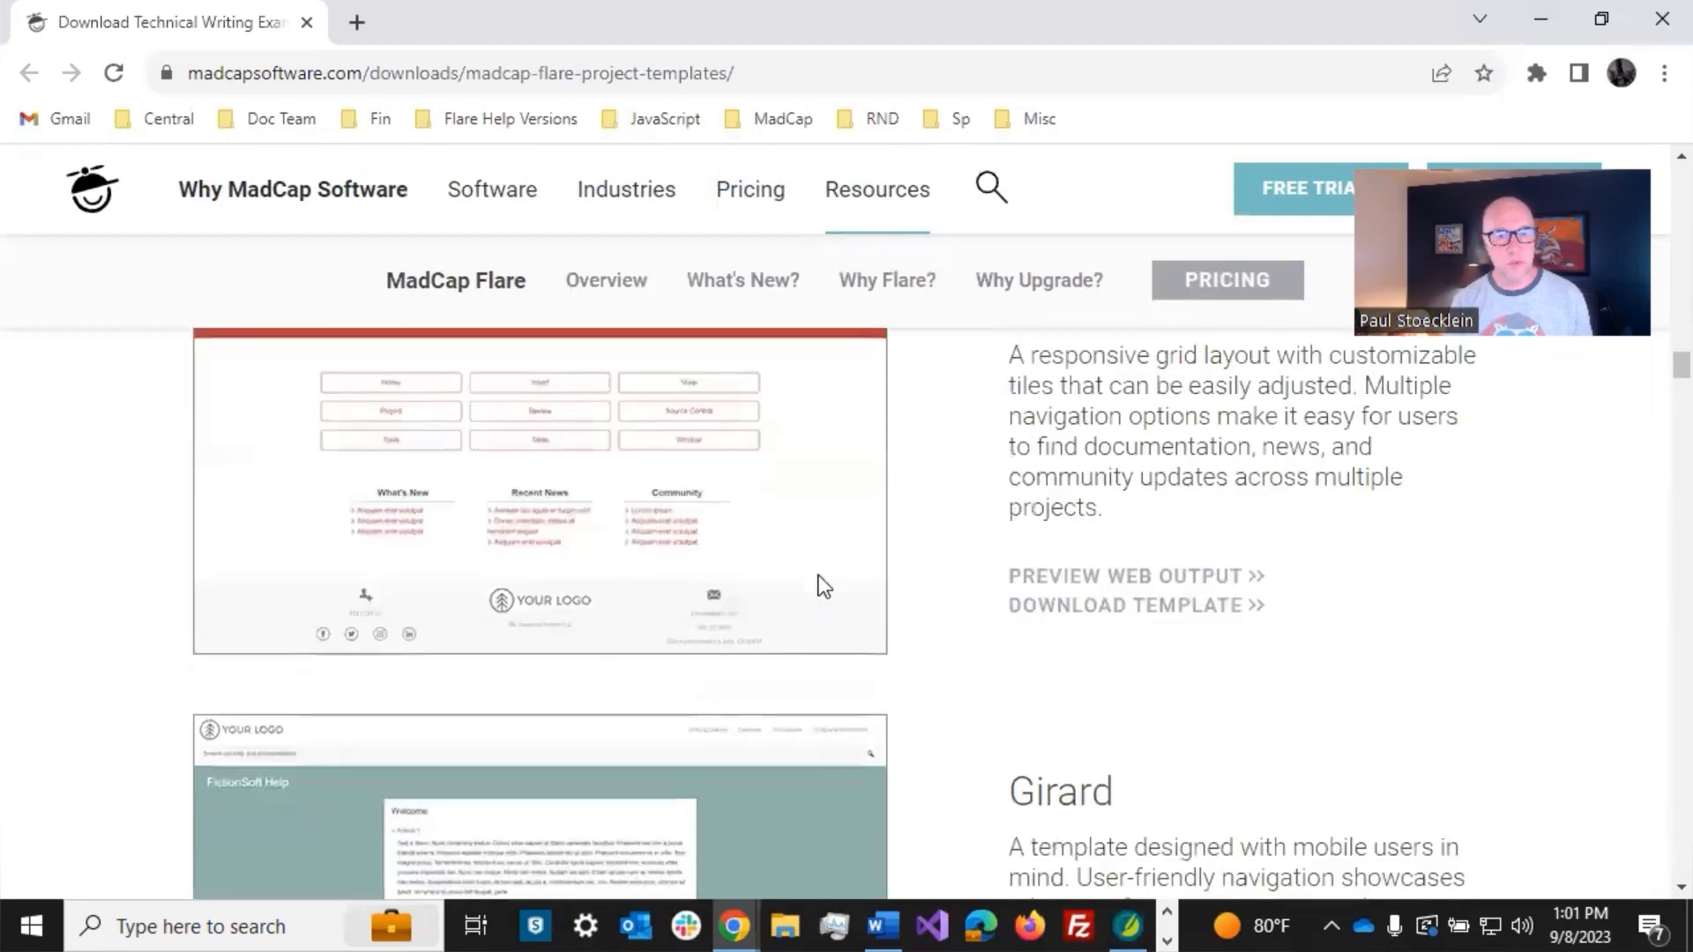
pyautogui.scroll(-15, 821, 576)
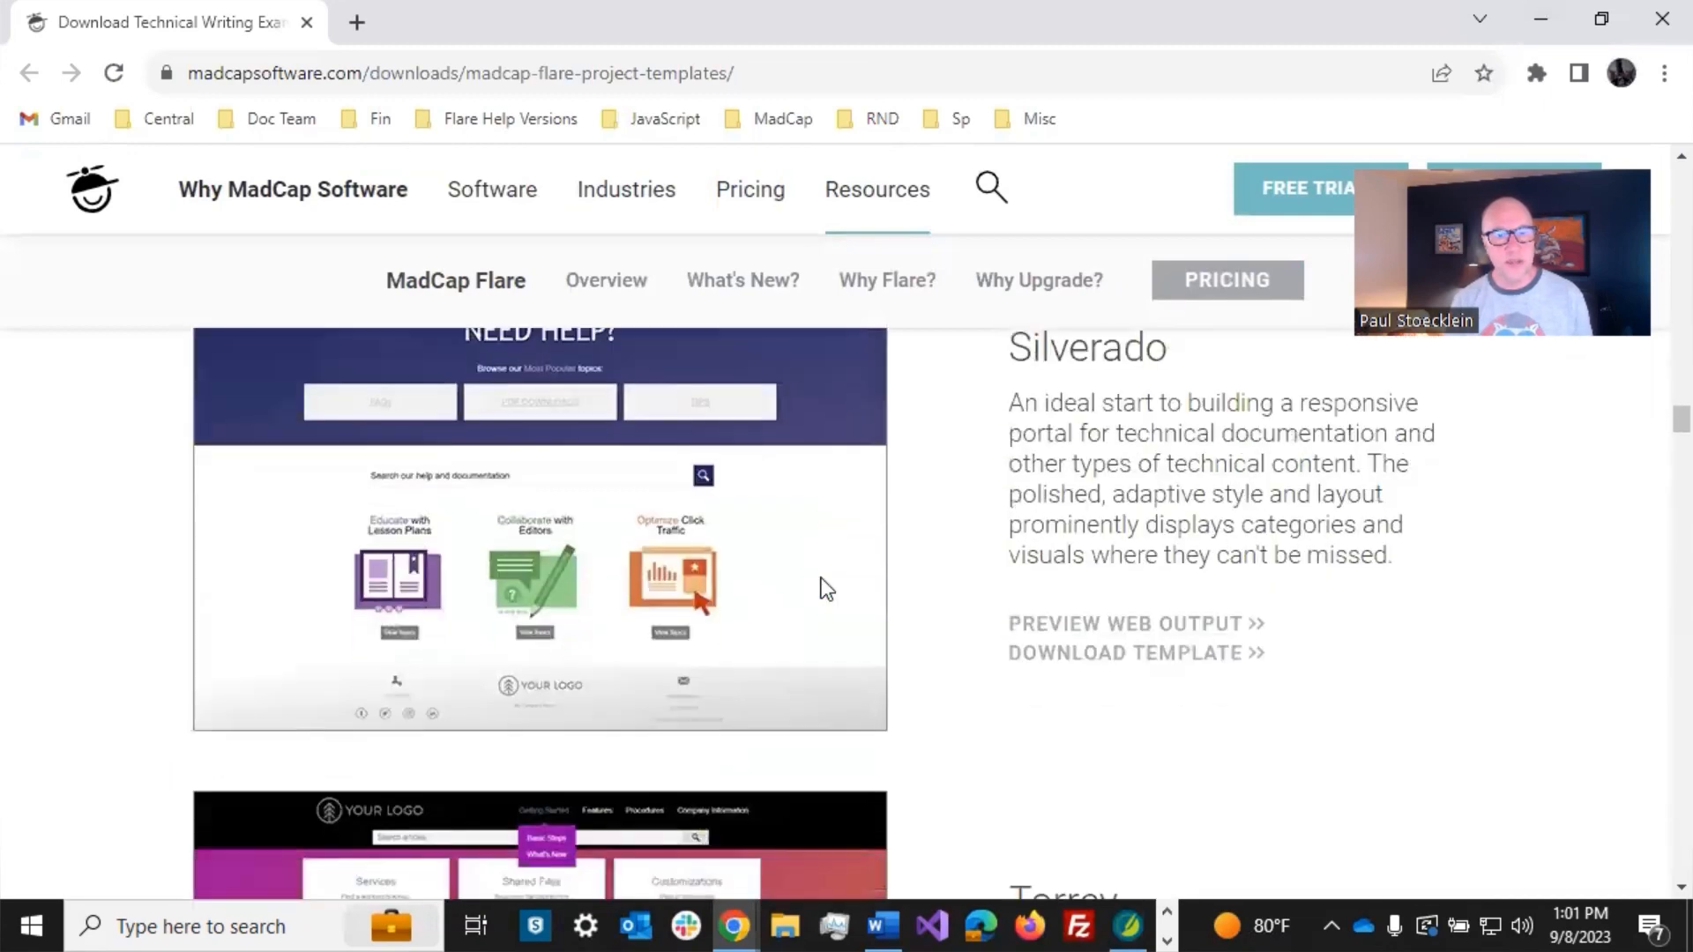
pyautogui.scroll(-15, 822, 578)
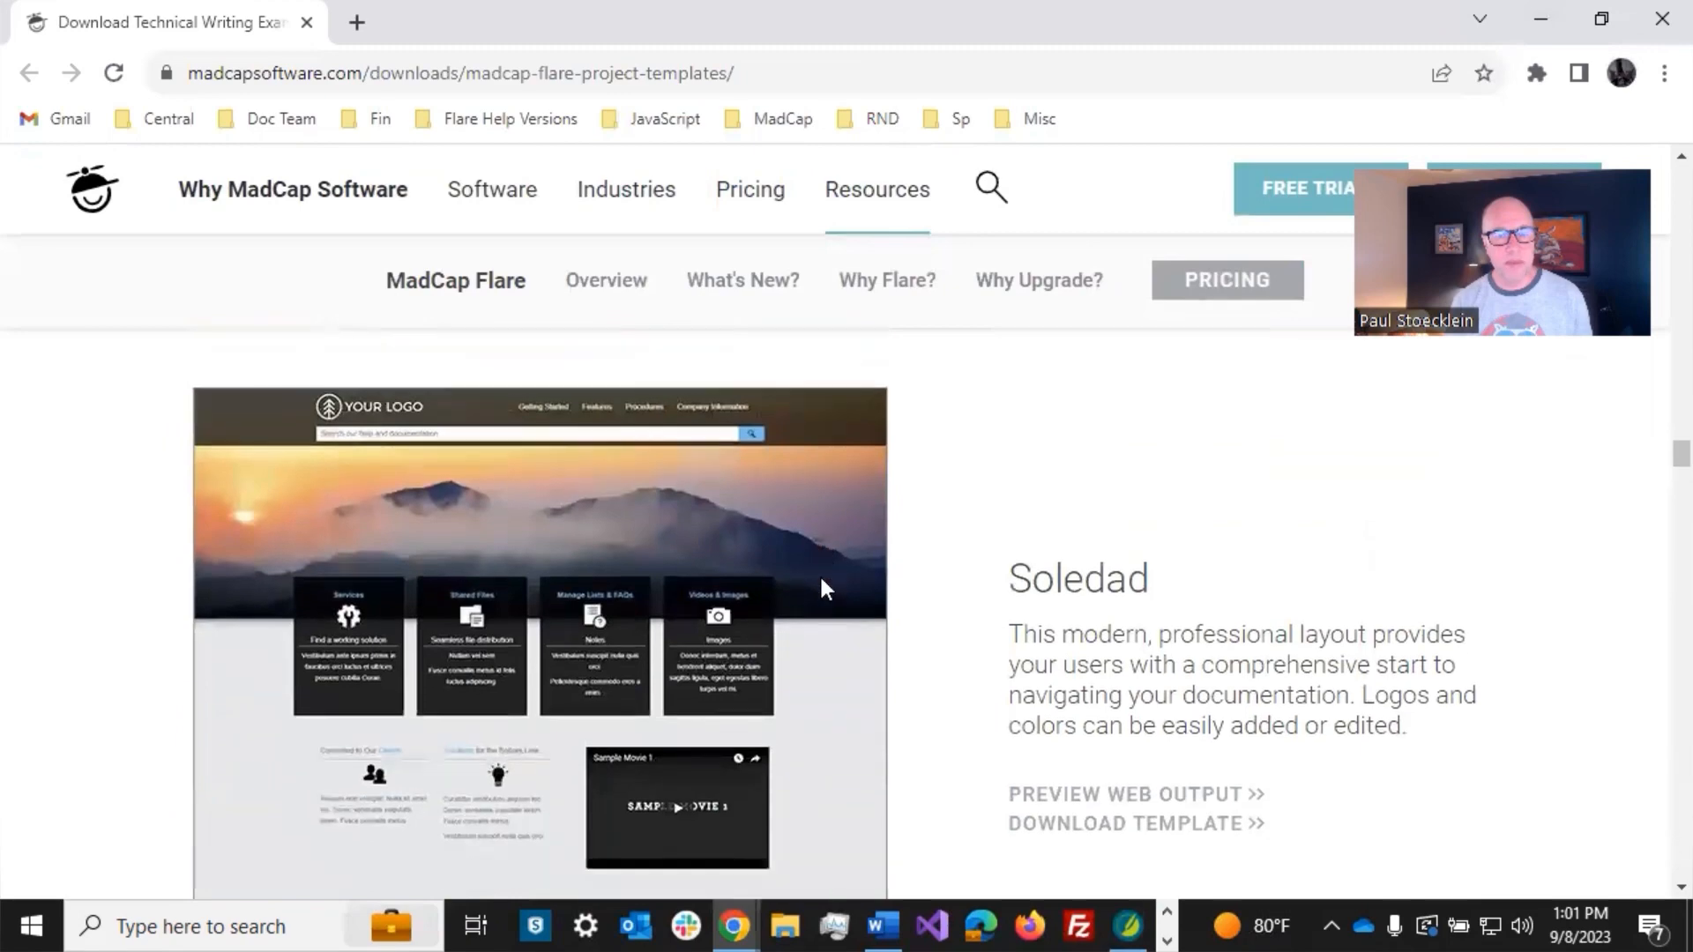
pyautogui.scroll(-4, 822, 579)
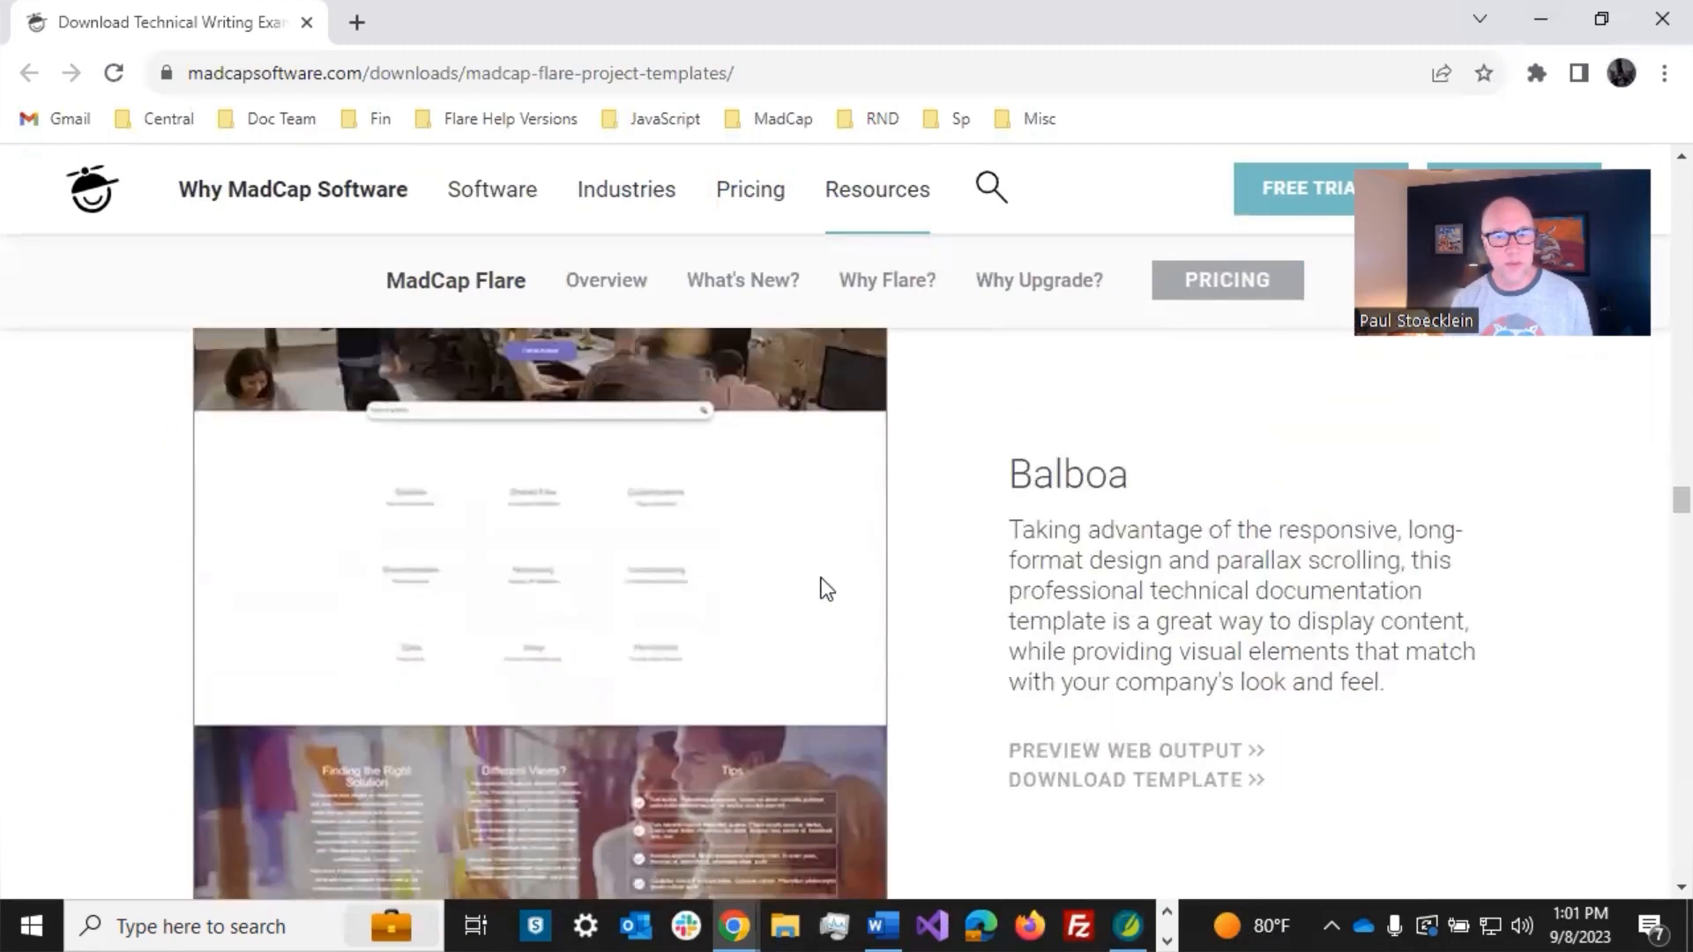
pyautogui.scroll(2, 821, 579)
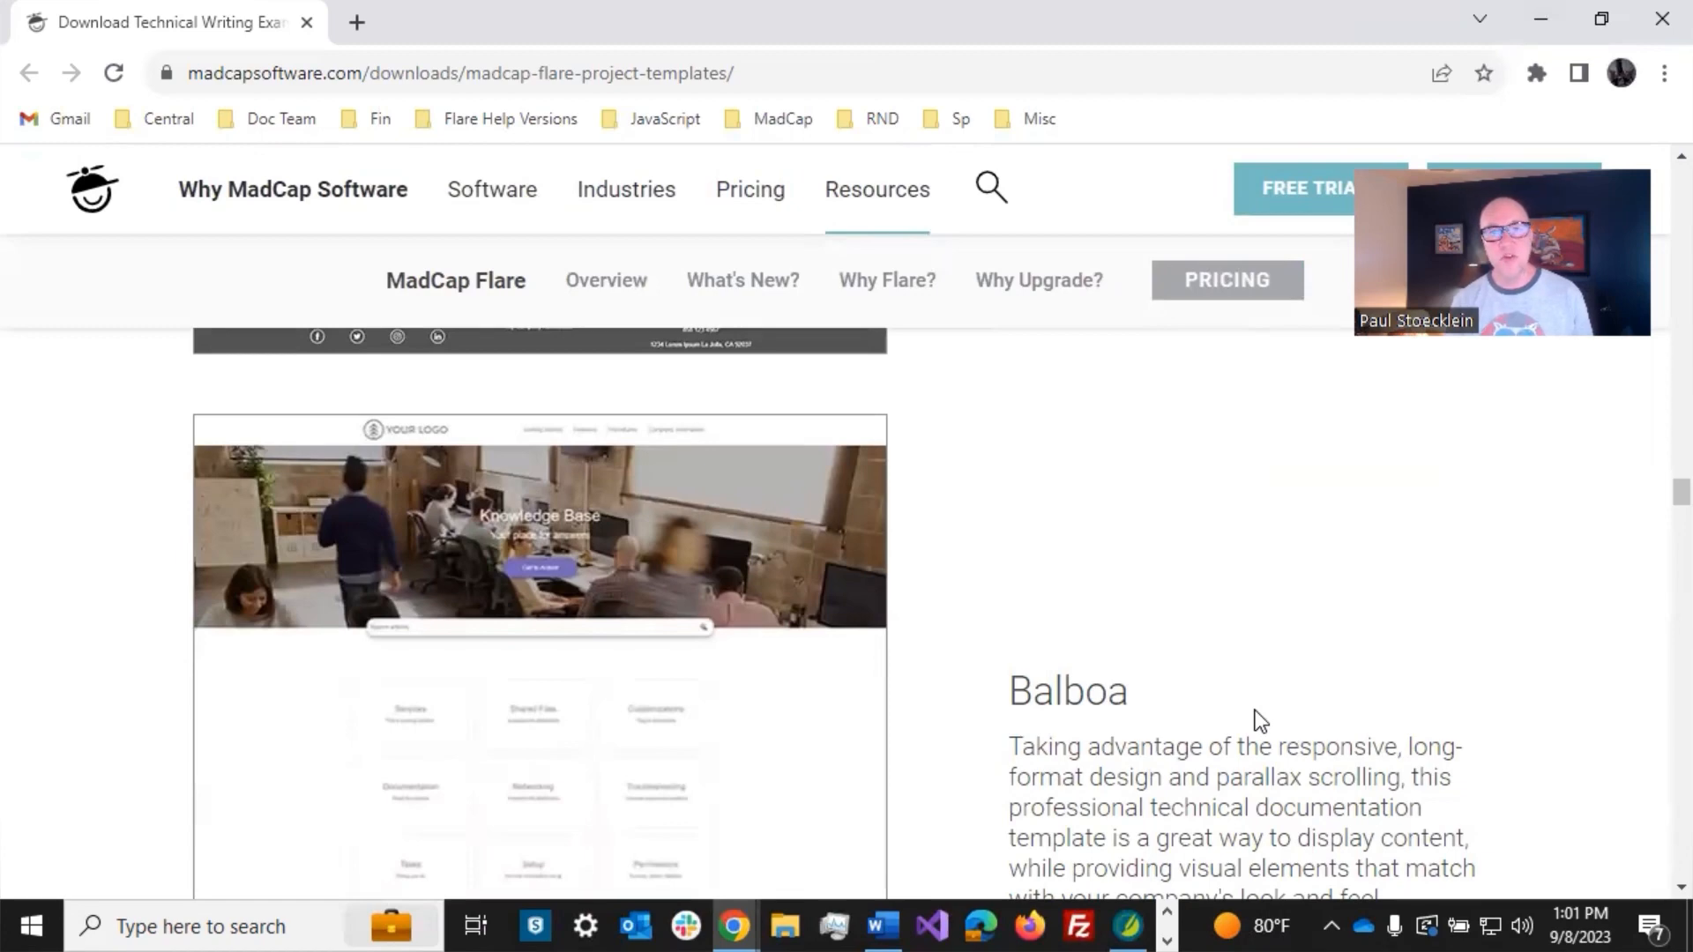
pyautogui.click(1542, 19)
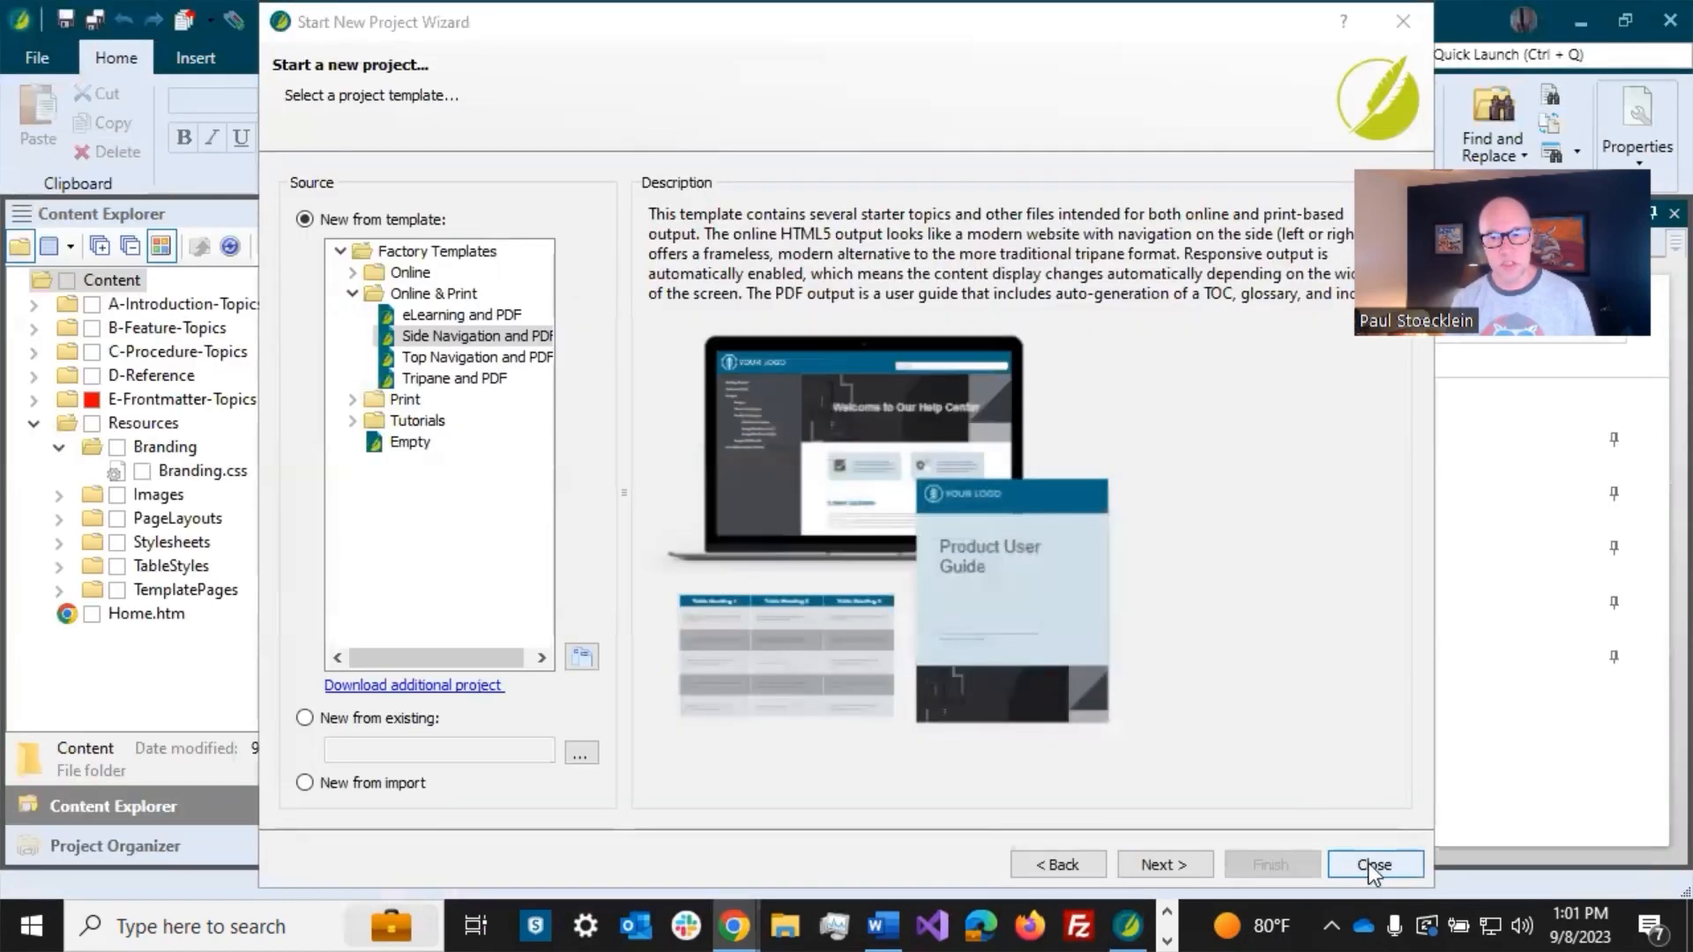
pyautogui.click(1371, 864)
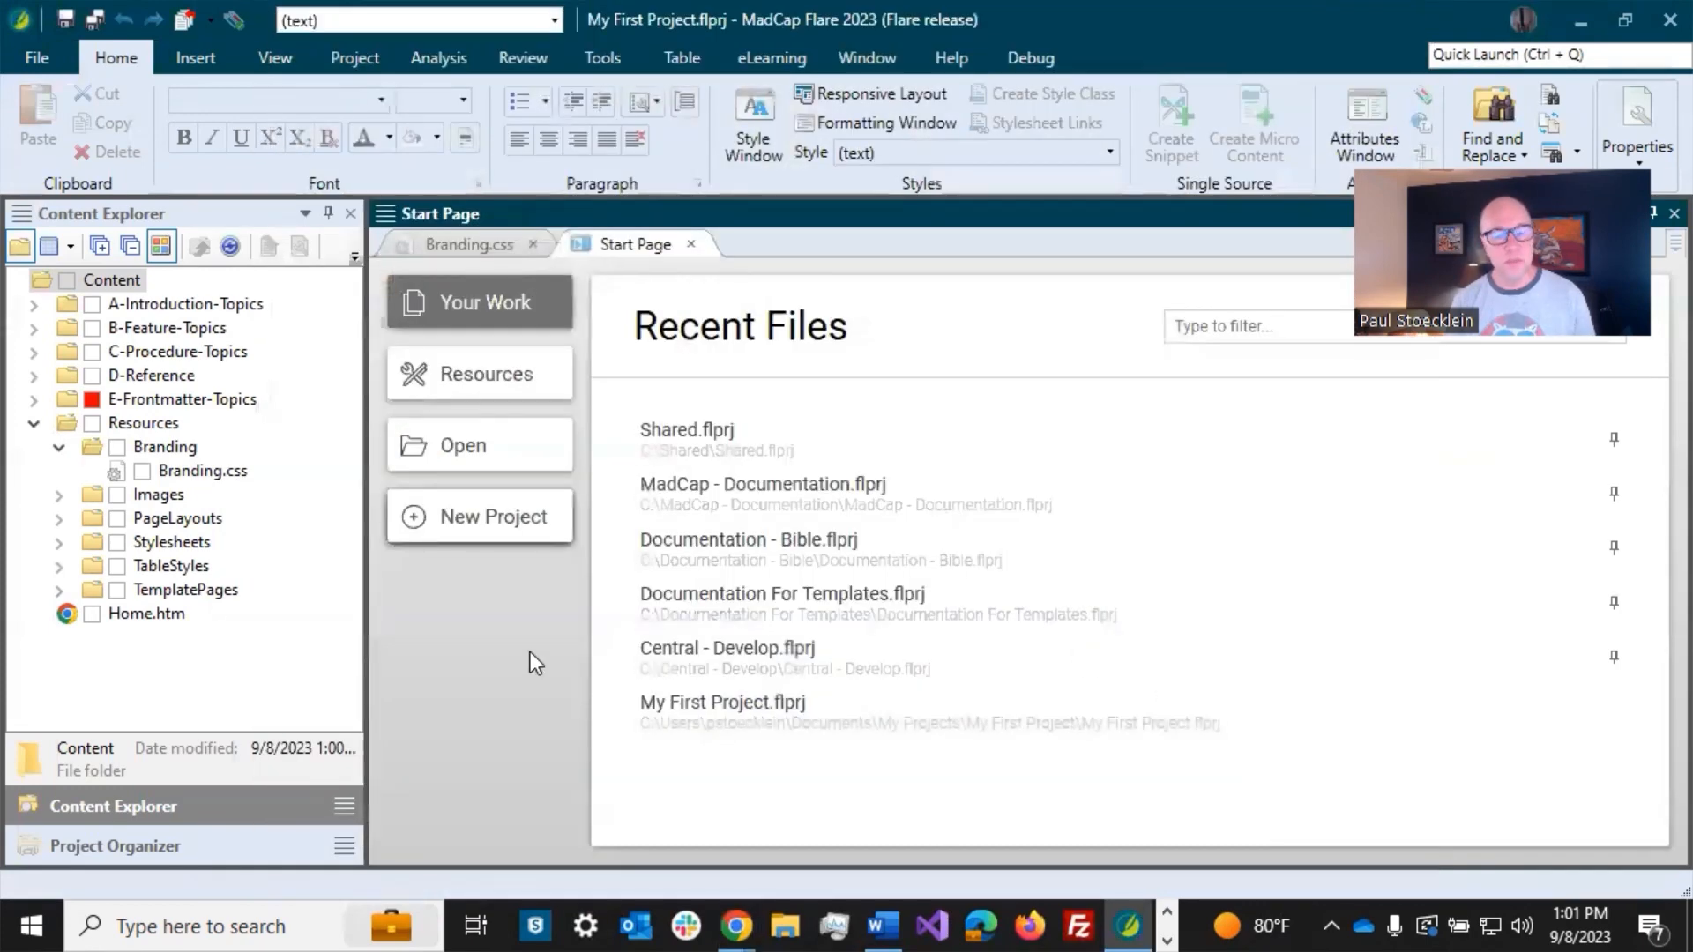
# Step: Examine which source formats can be imported as a new project and which can be imported into the existing project
pyautogui.click(203, 472)
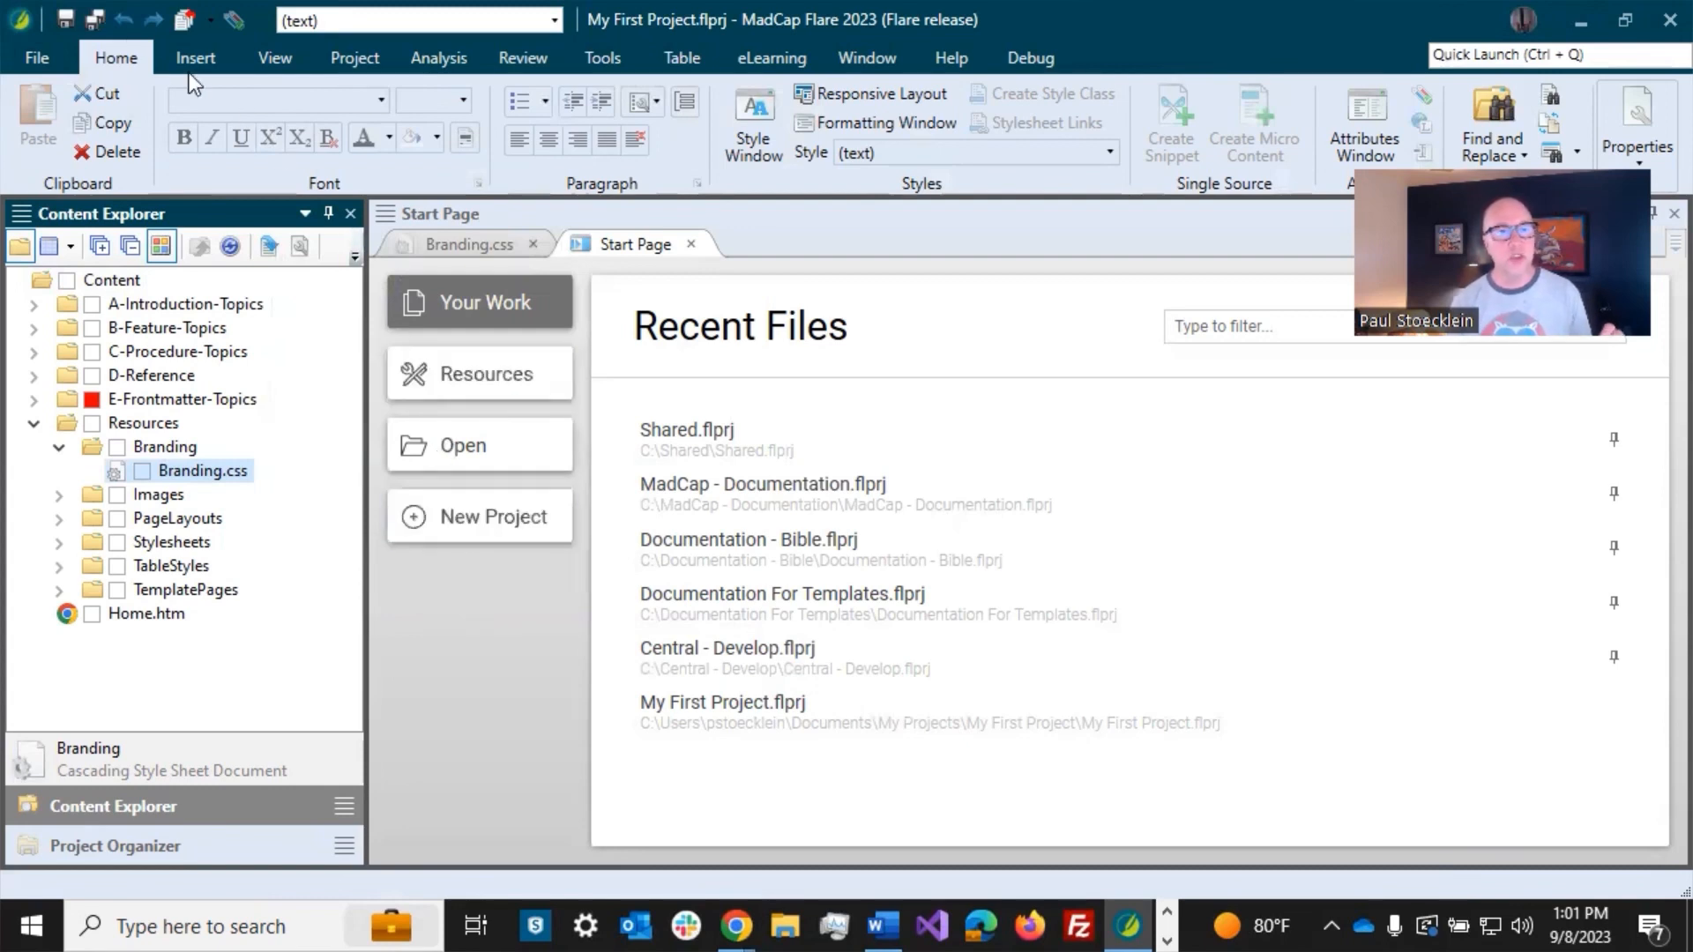
pyautogui.click(45, 49)
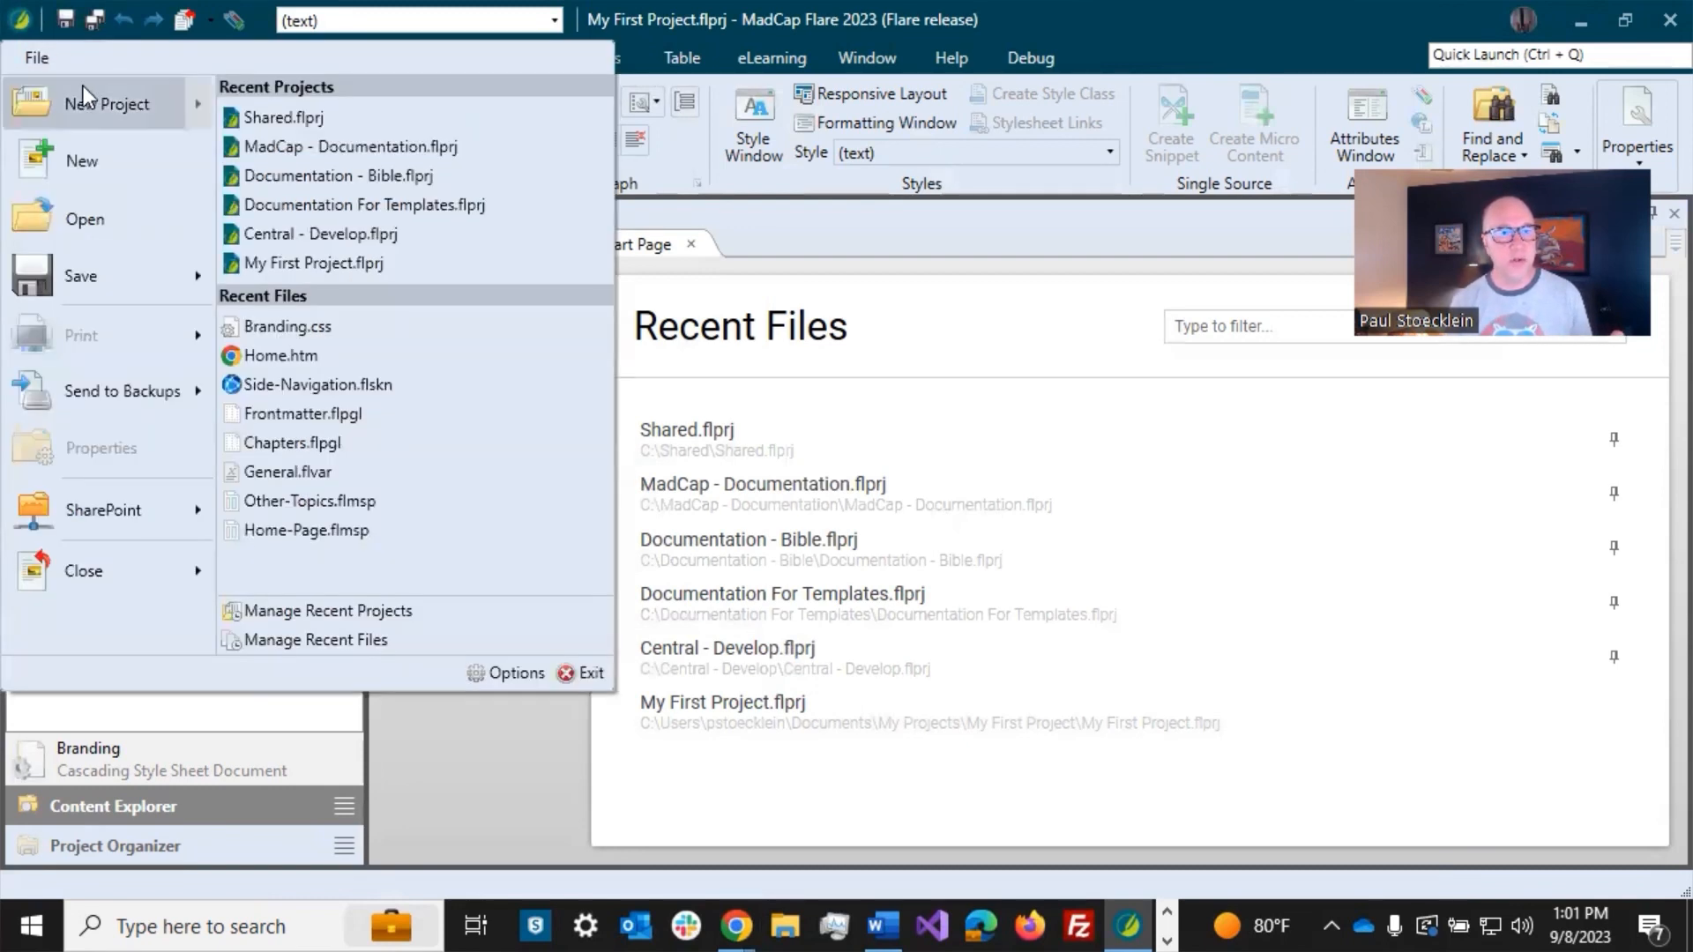
pyautogui.moveTo(87, 91)
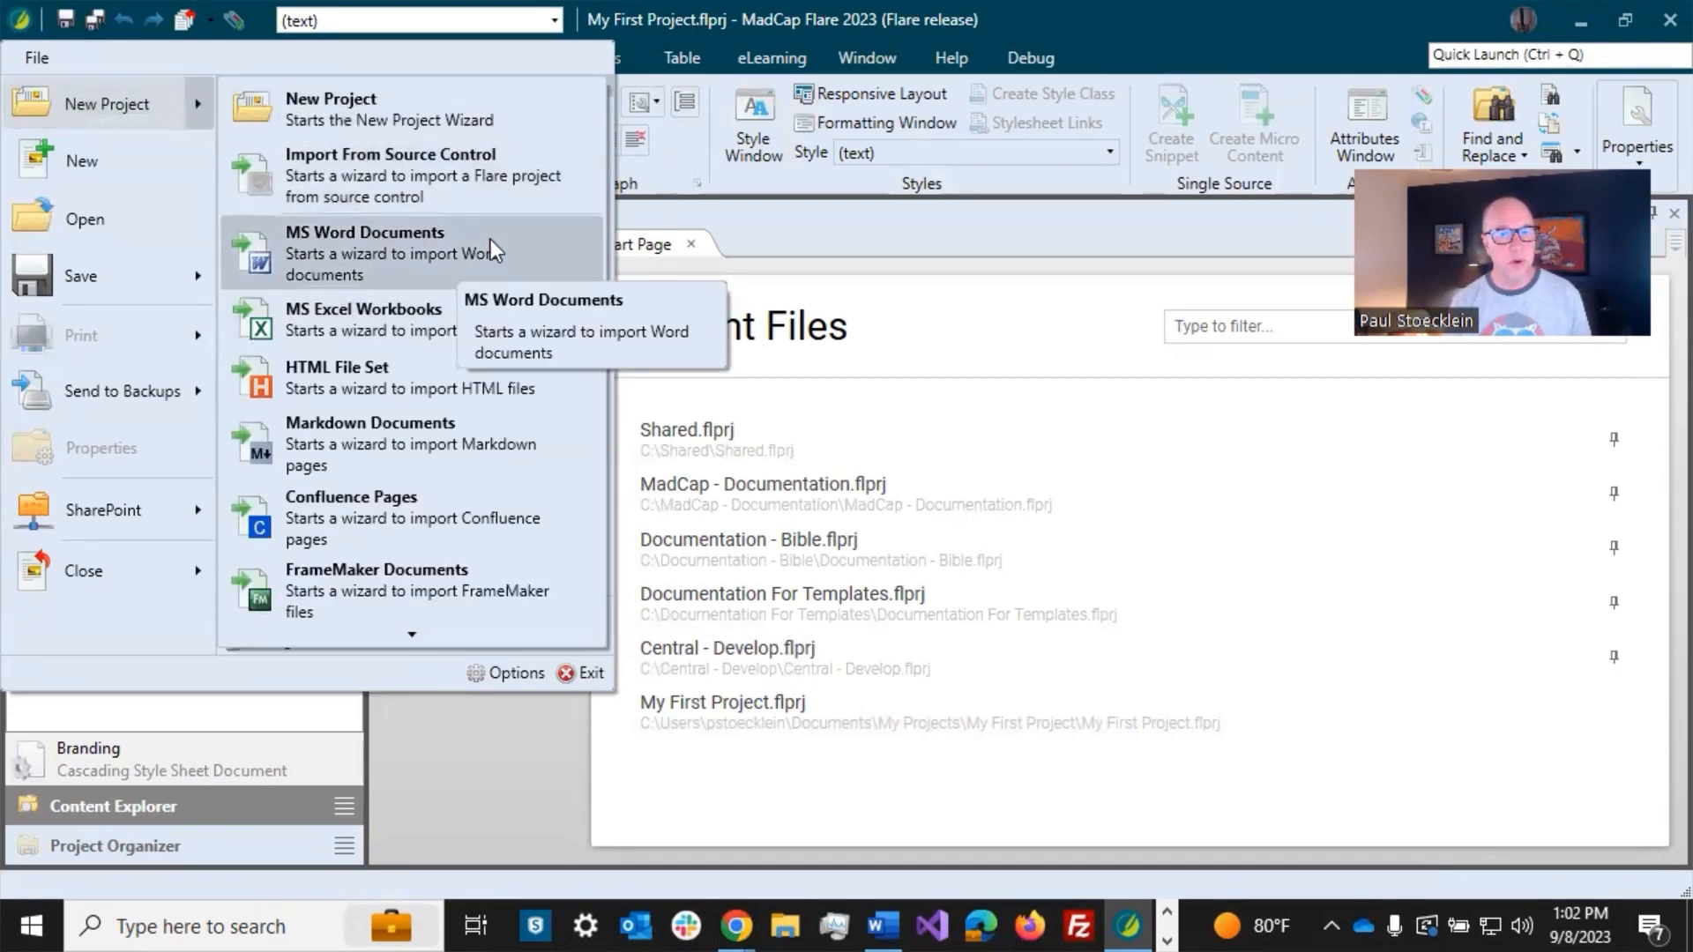
pyautogui.click(1136, 5)
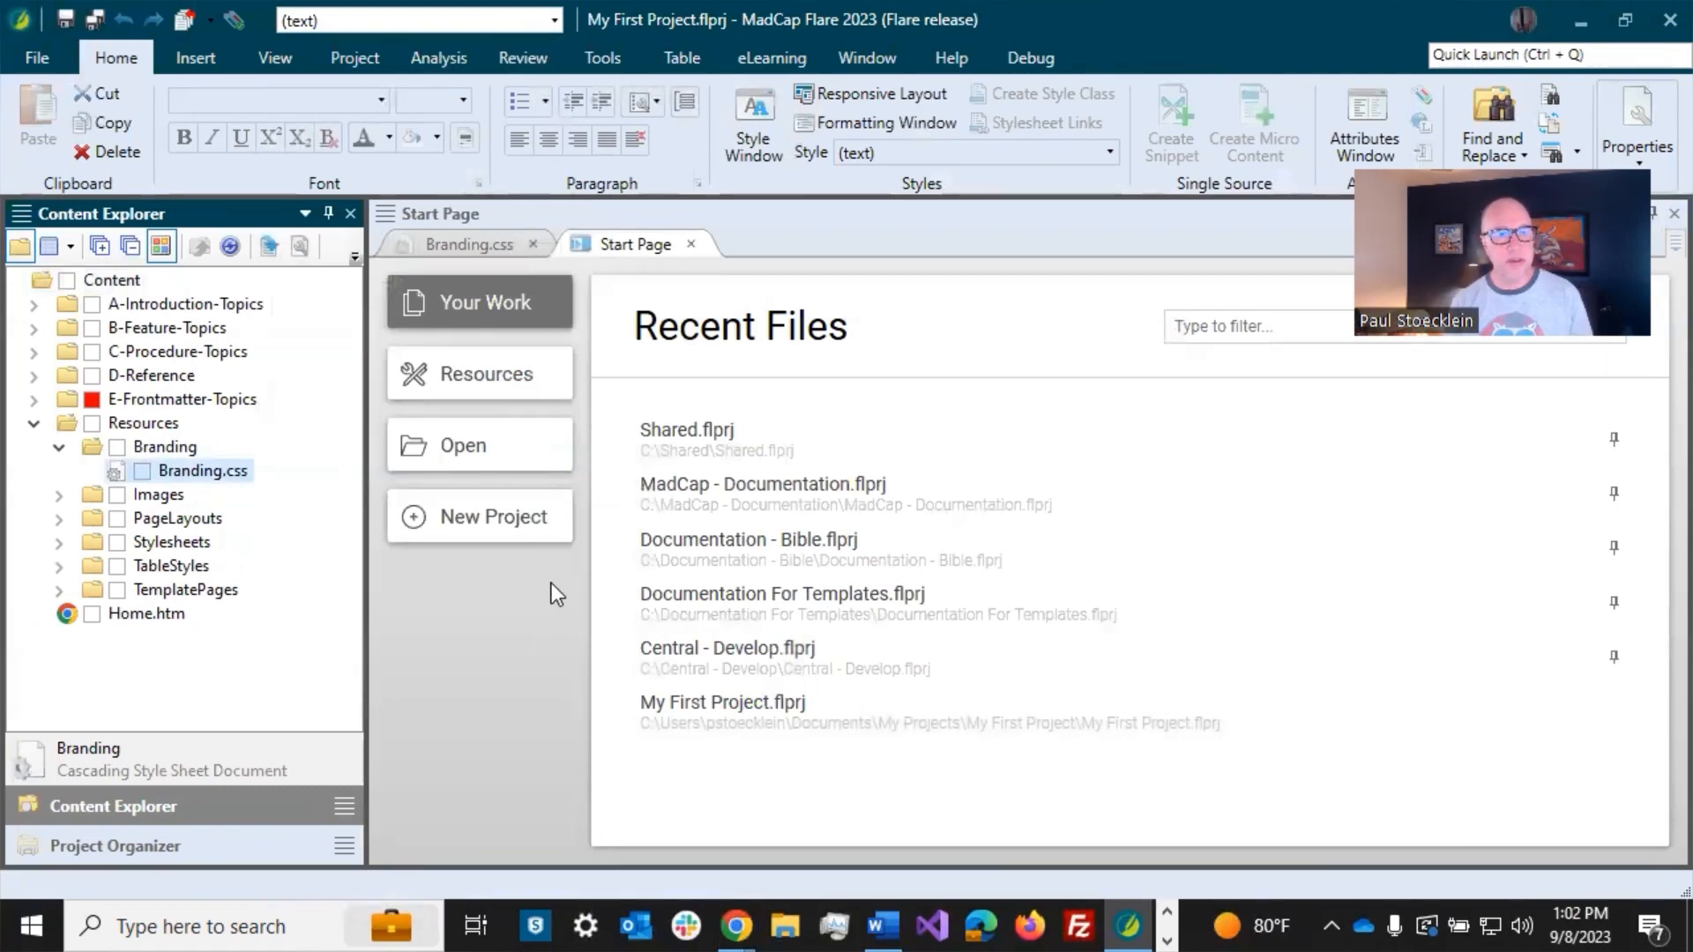
pyautogui.click(367, 58)
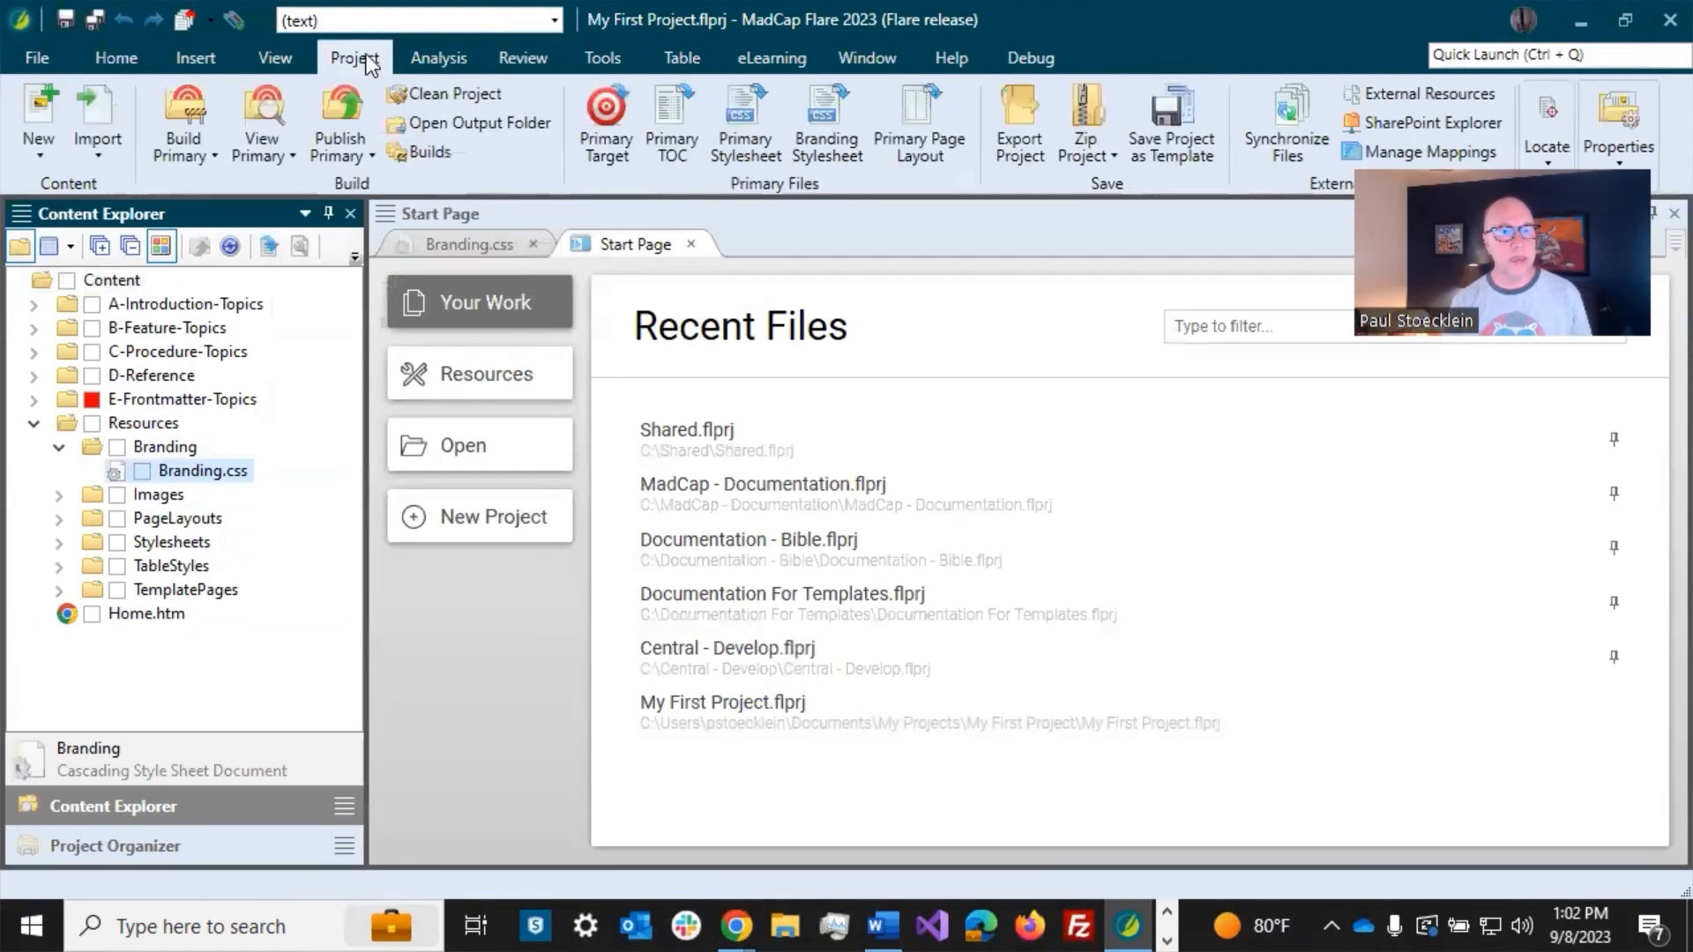
pyautogui.click(120, 146)
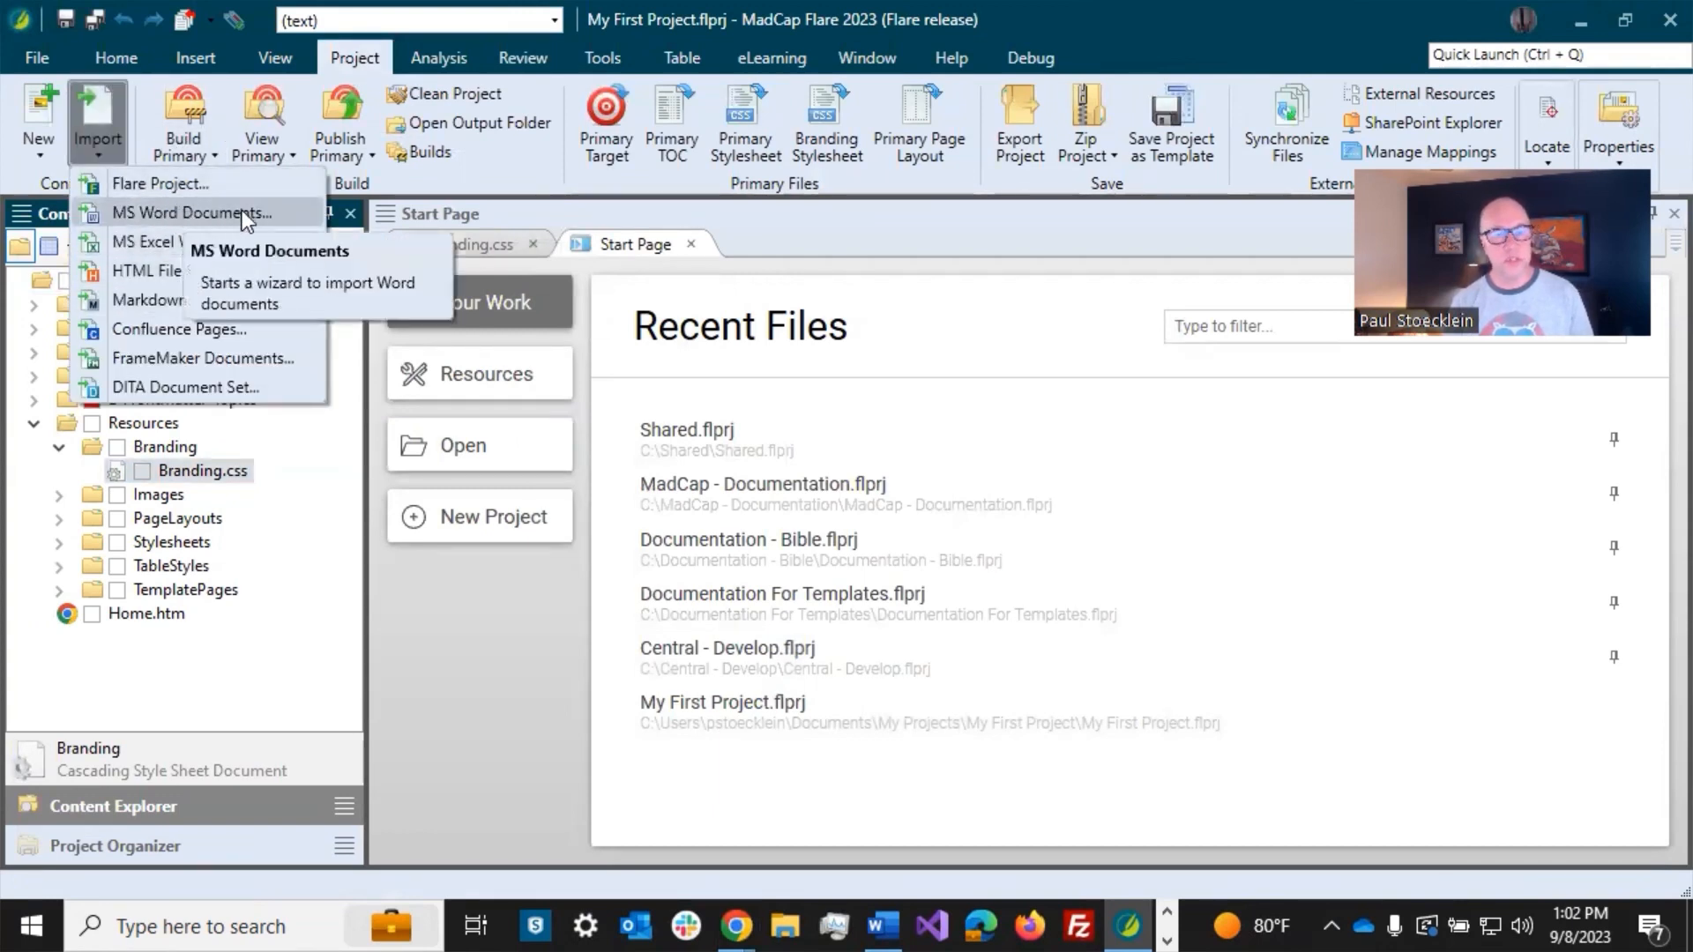
pyautogui.click(404, 570)
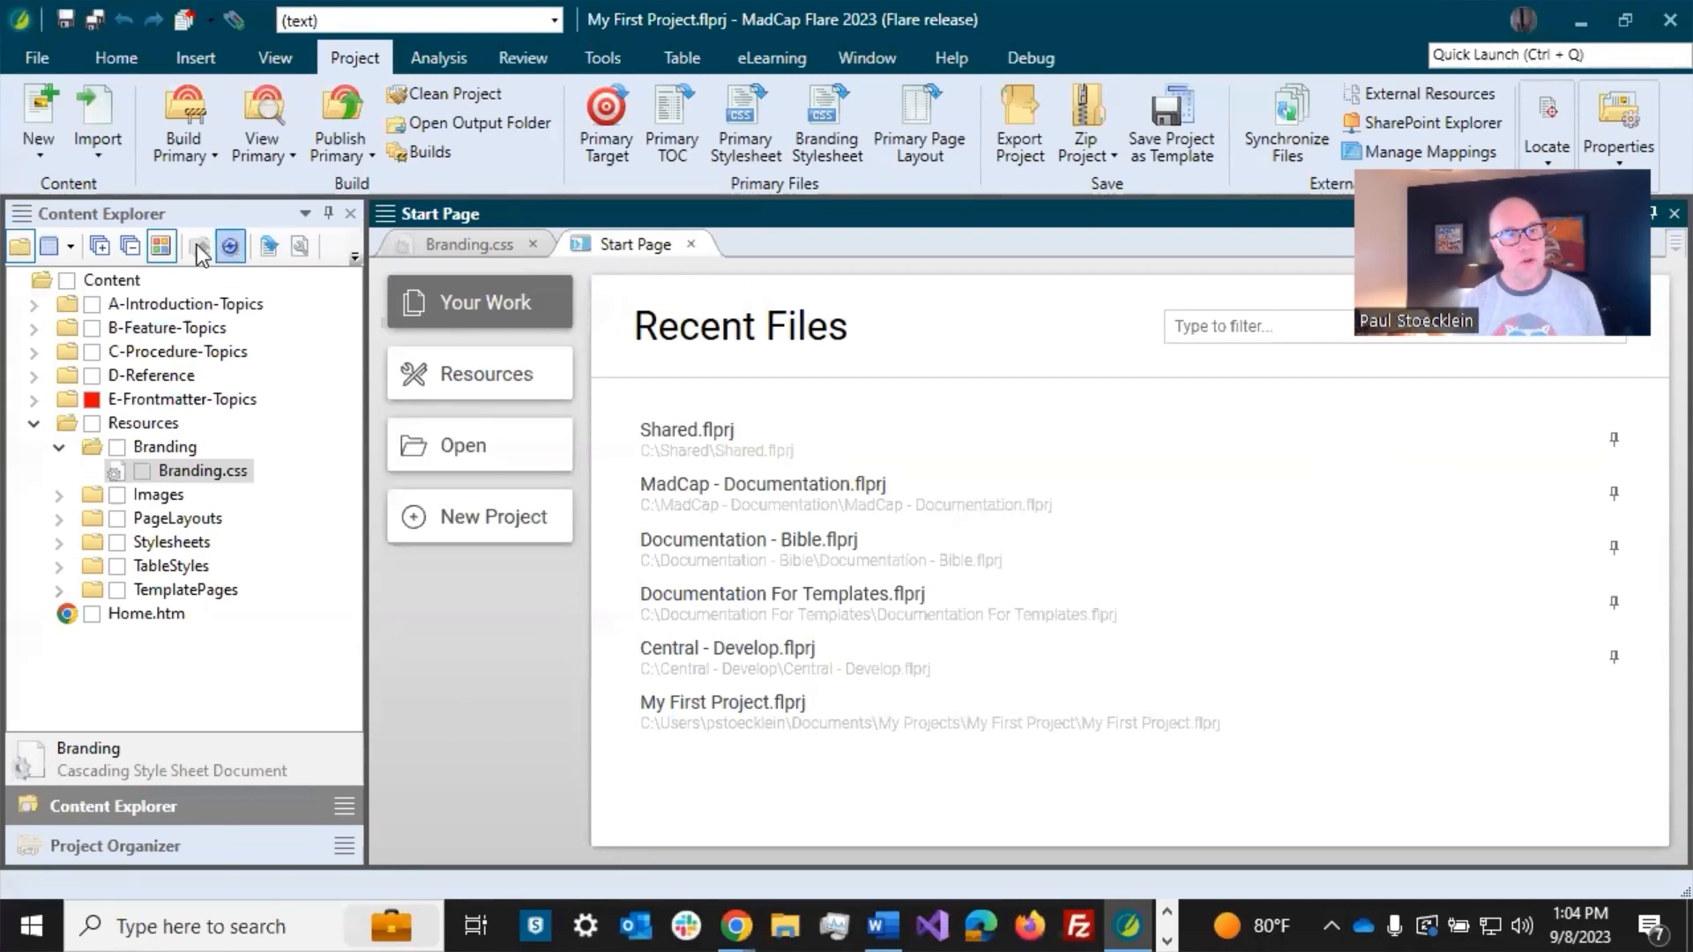
pyautogui.click(159, 219)
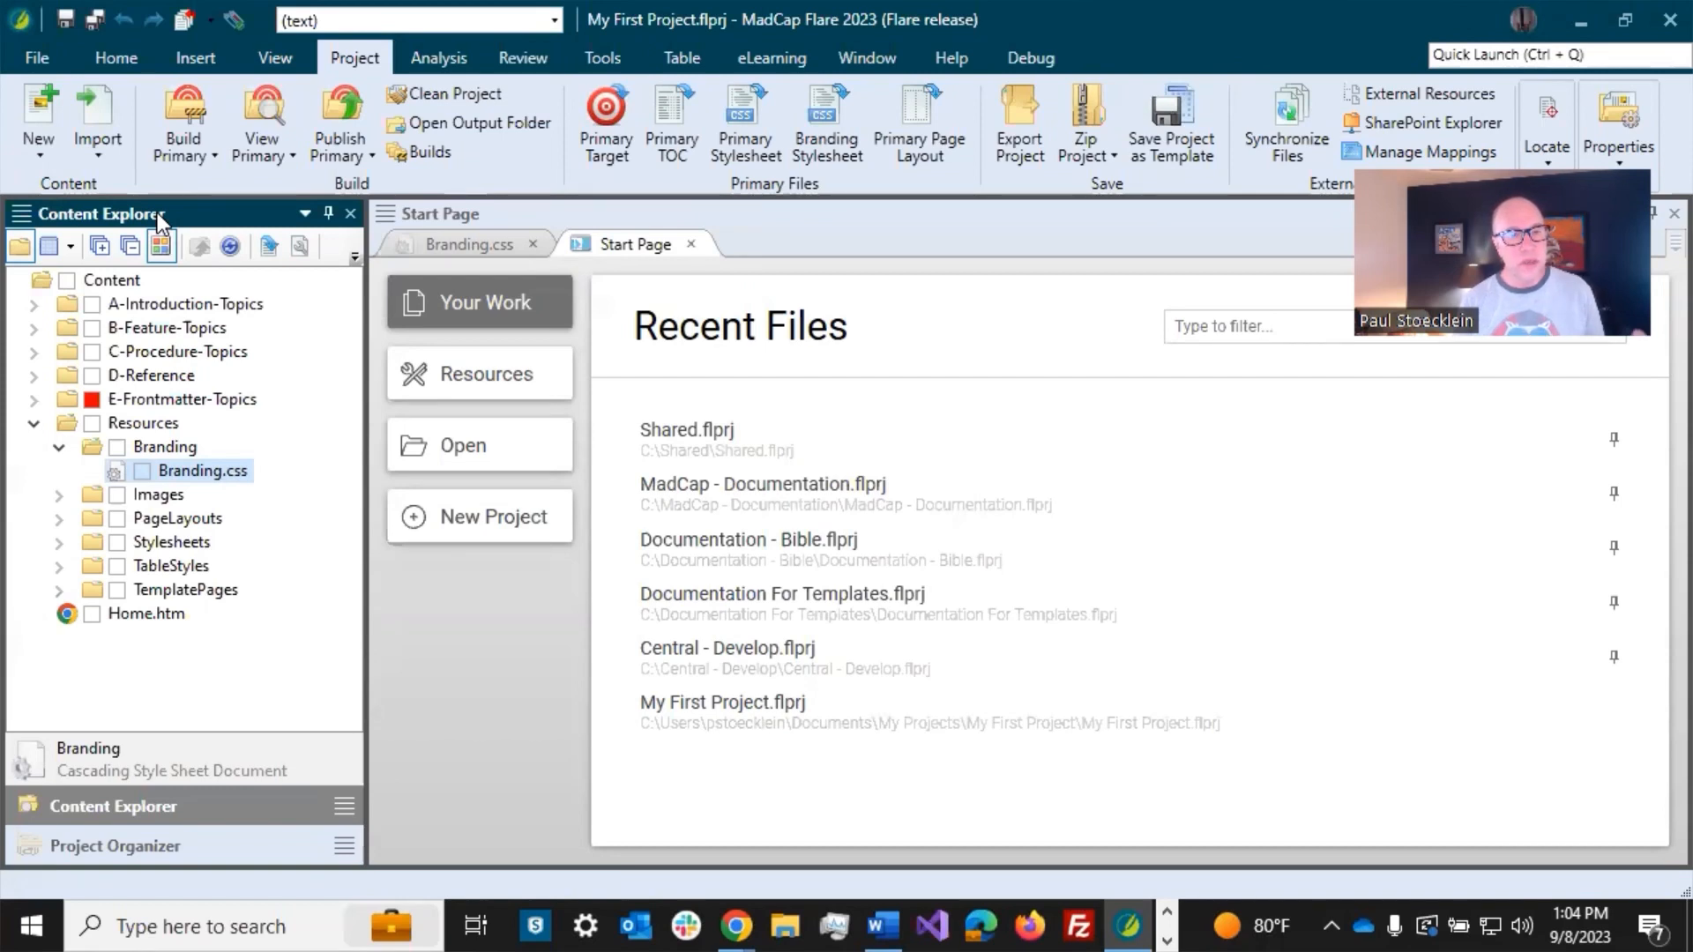
# Step: Add a topic named Feature4 to the B-Feature-Topics folder, based on the NewTopic.htm factory template
pyautogui.click(34, 304)
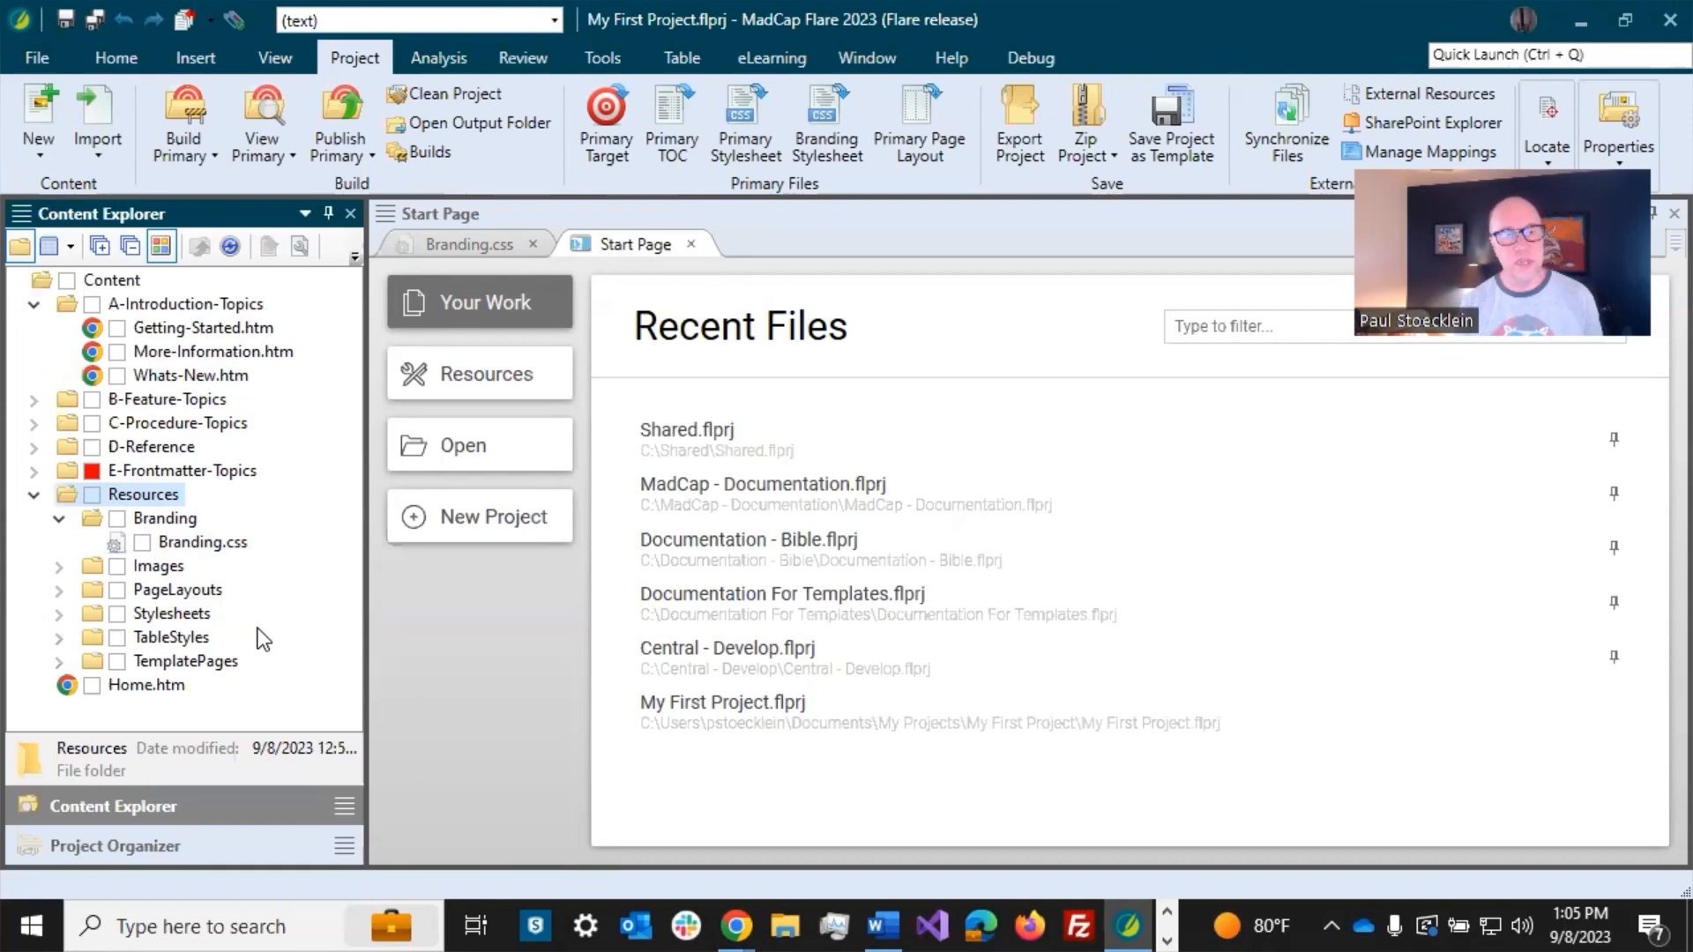
pyautogui.click(33, 400)
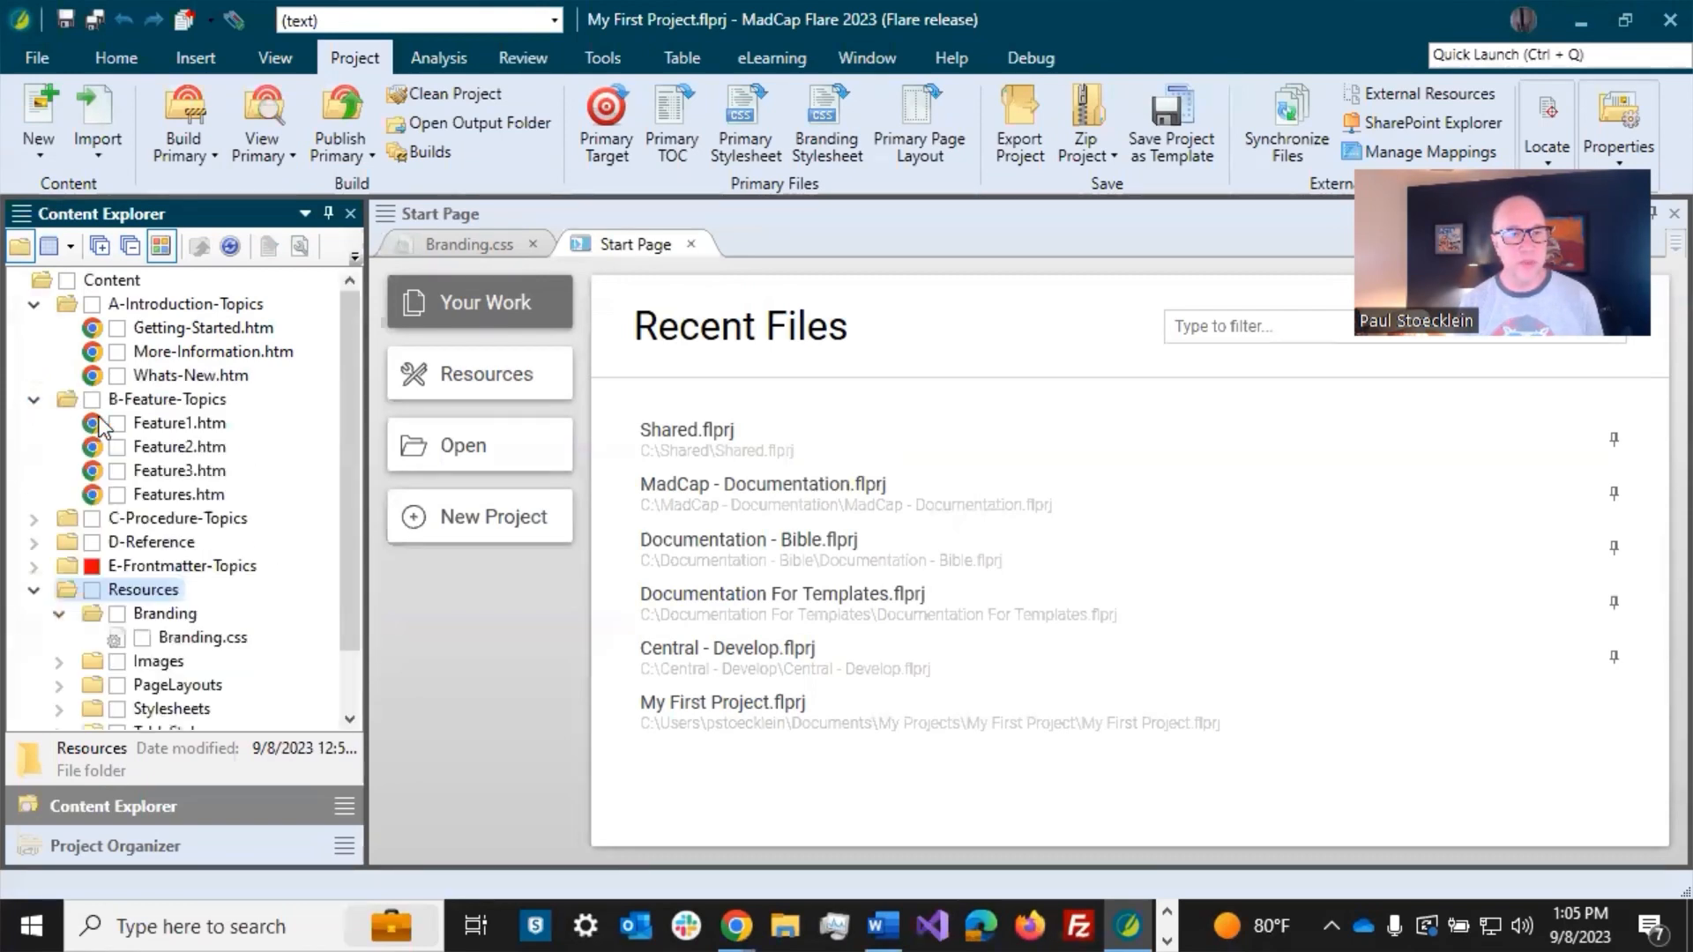
pyautogui.rightClick(161, 404)
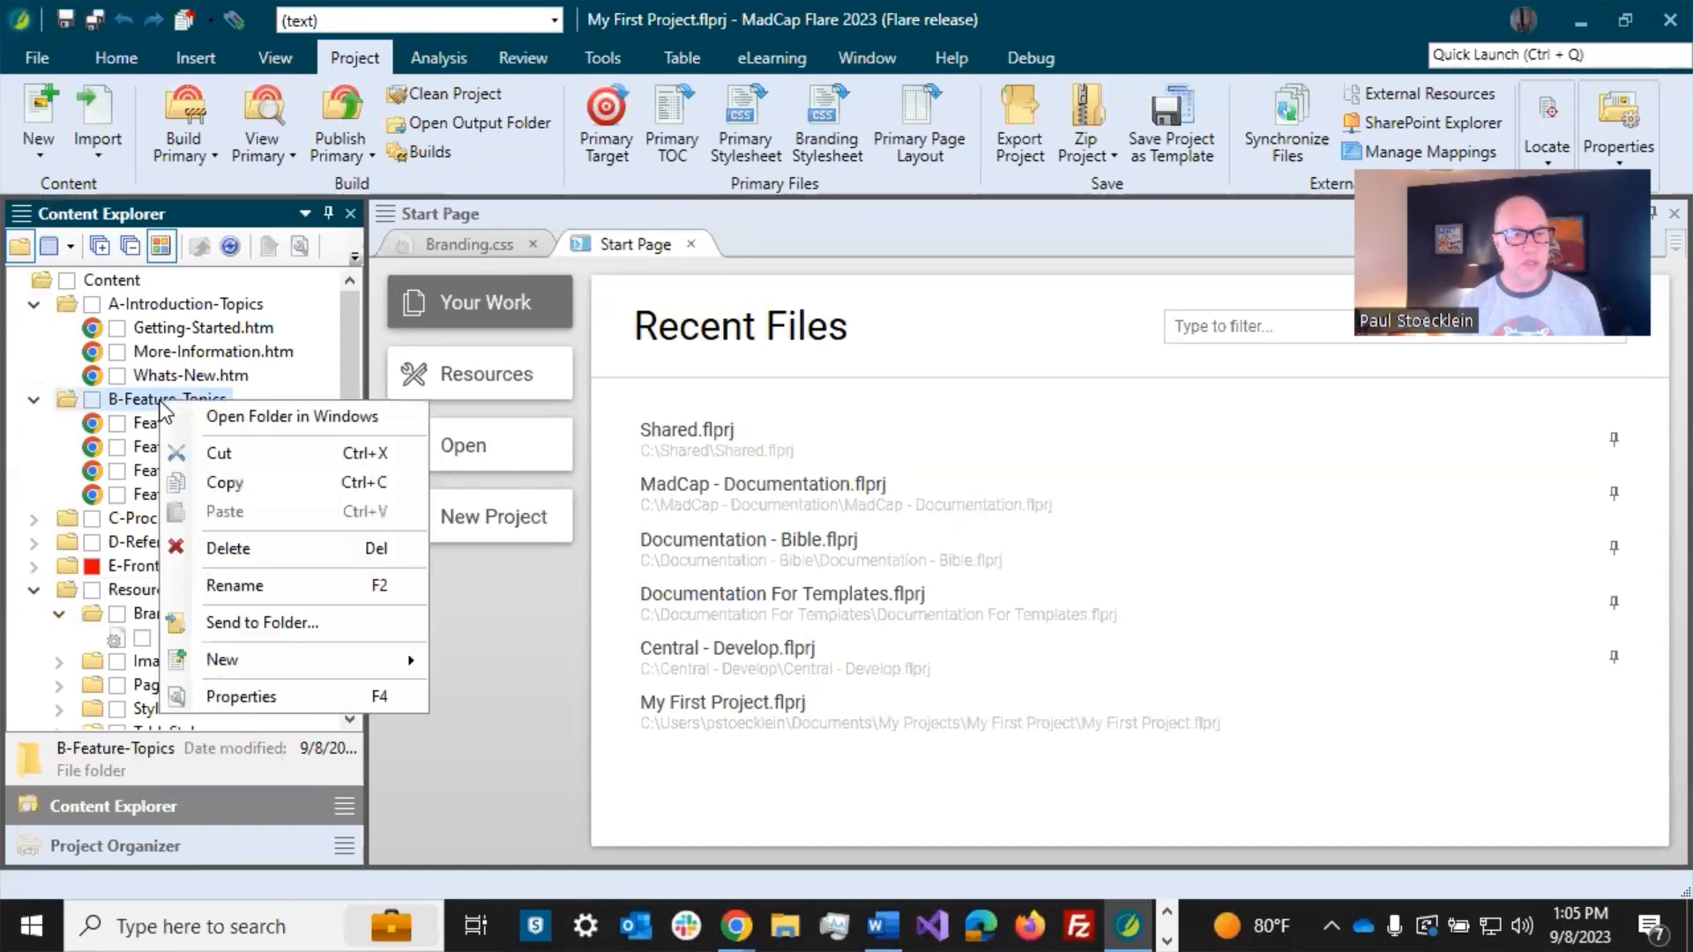
pyautogui.moveTo(216, 660)
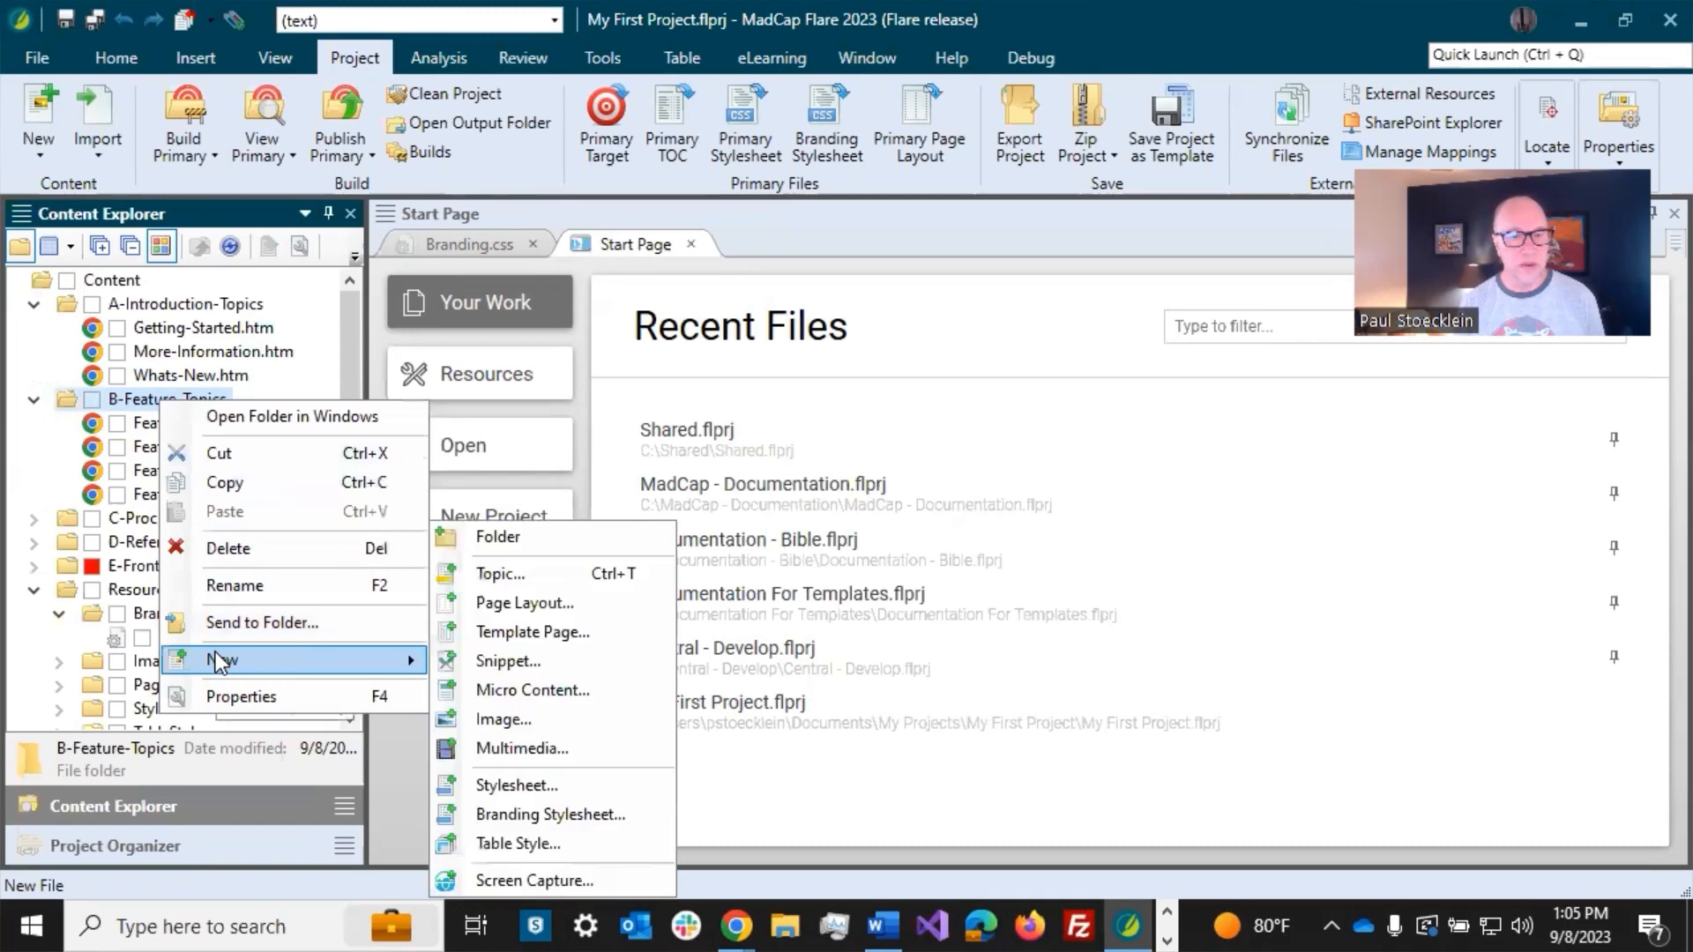
pyautogui.click(485, 574)
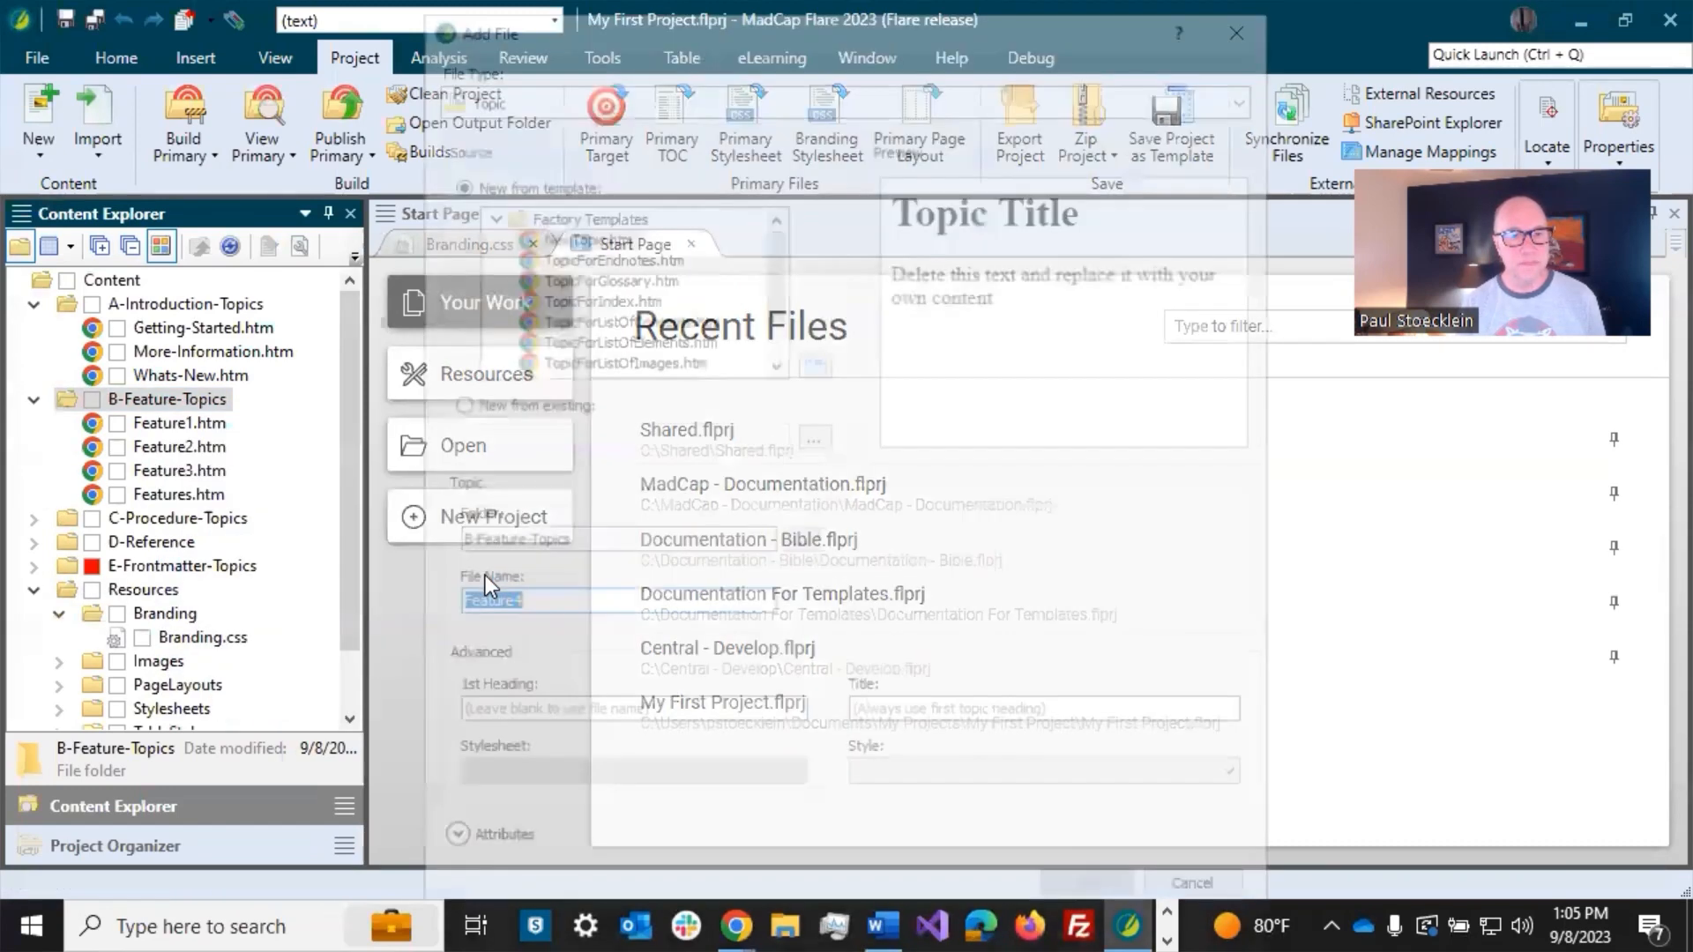
pyautogui.click(527, 603)
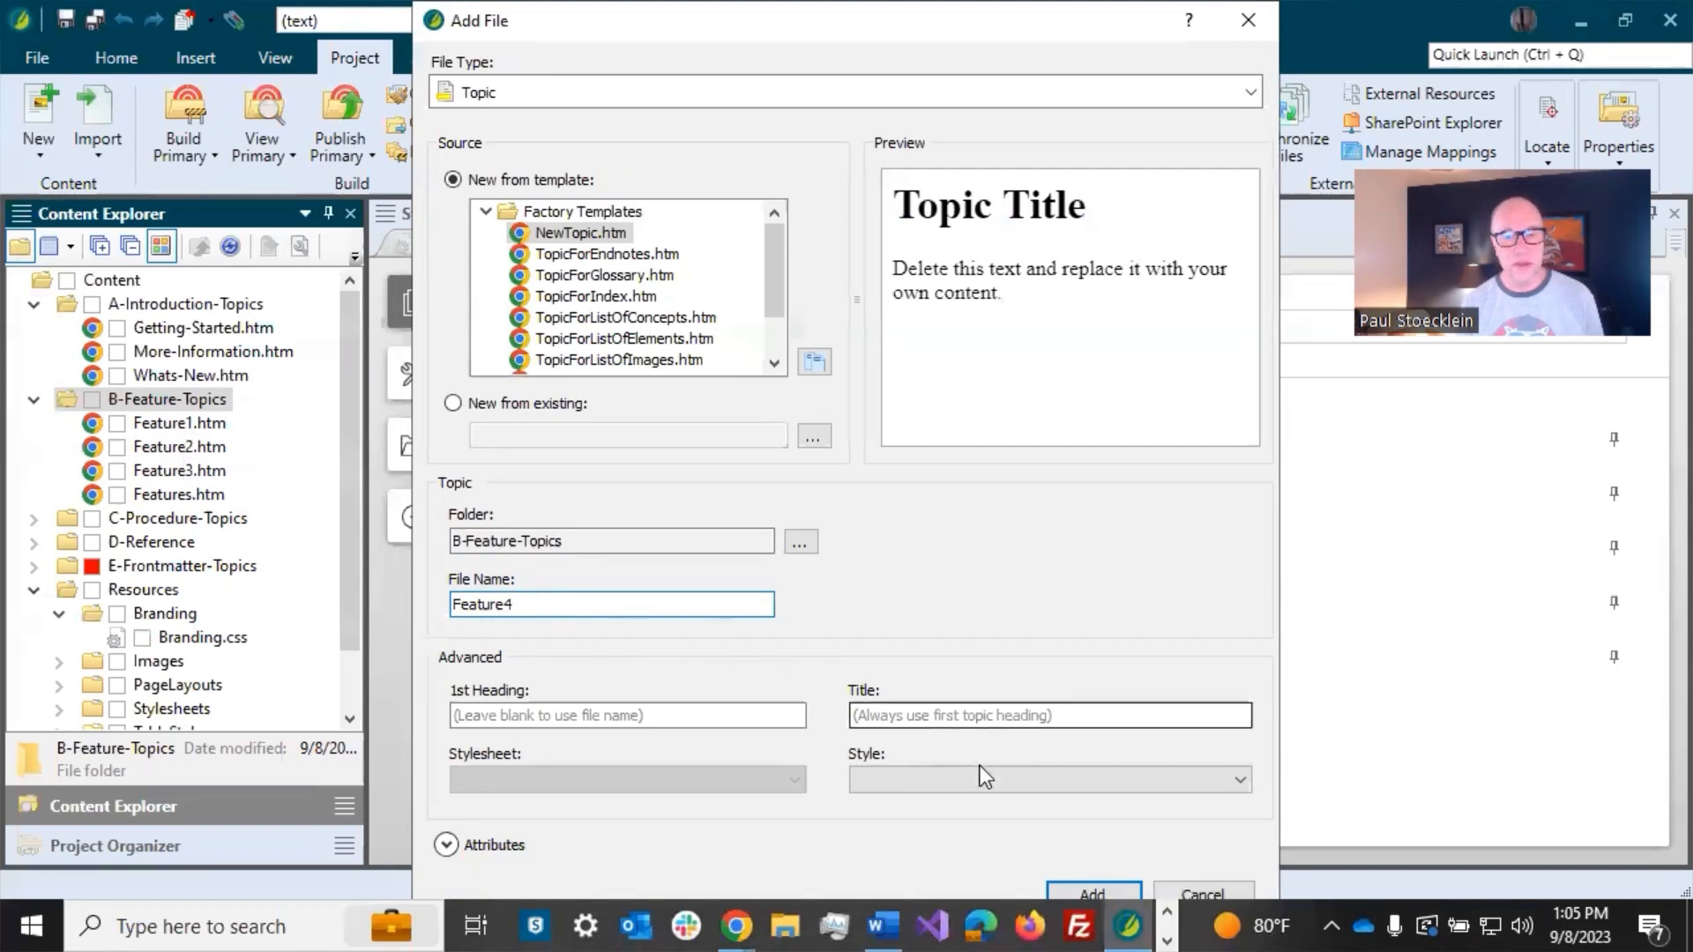
pyautogui.click(1106, 886)
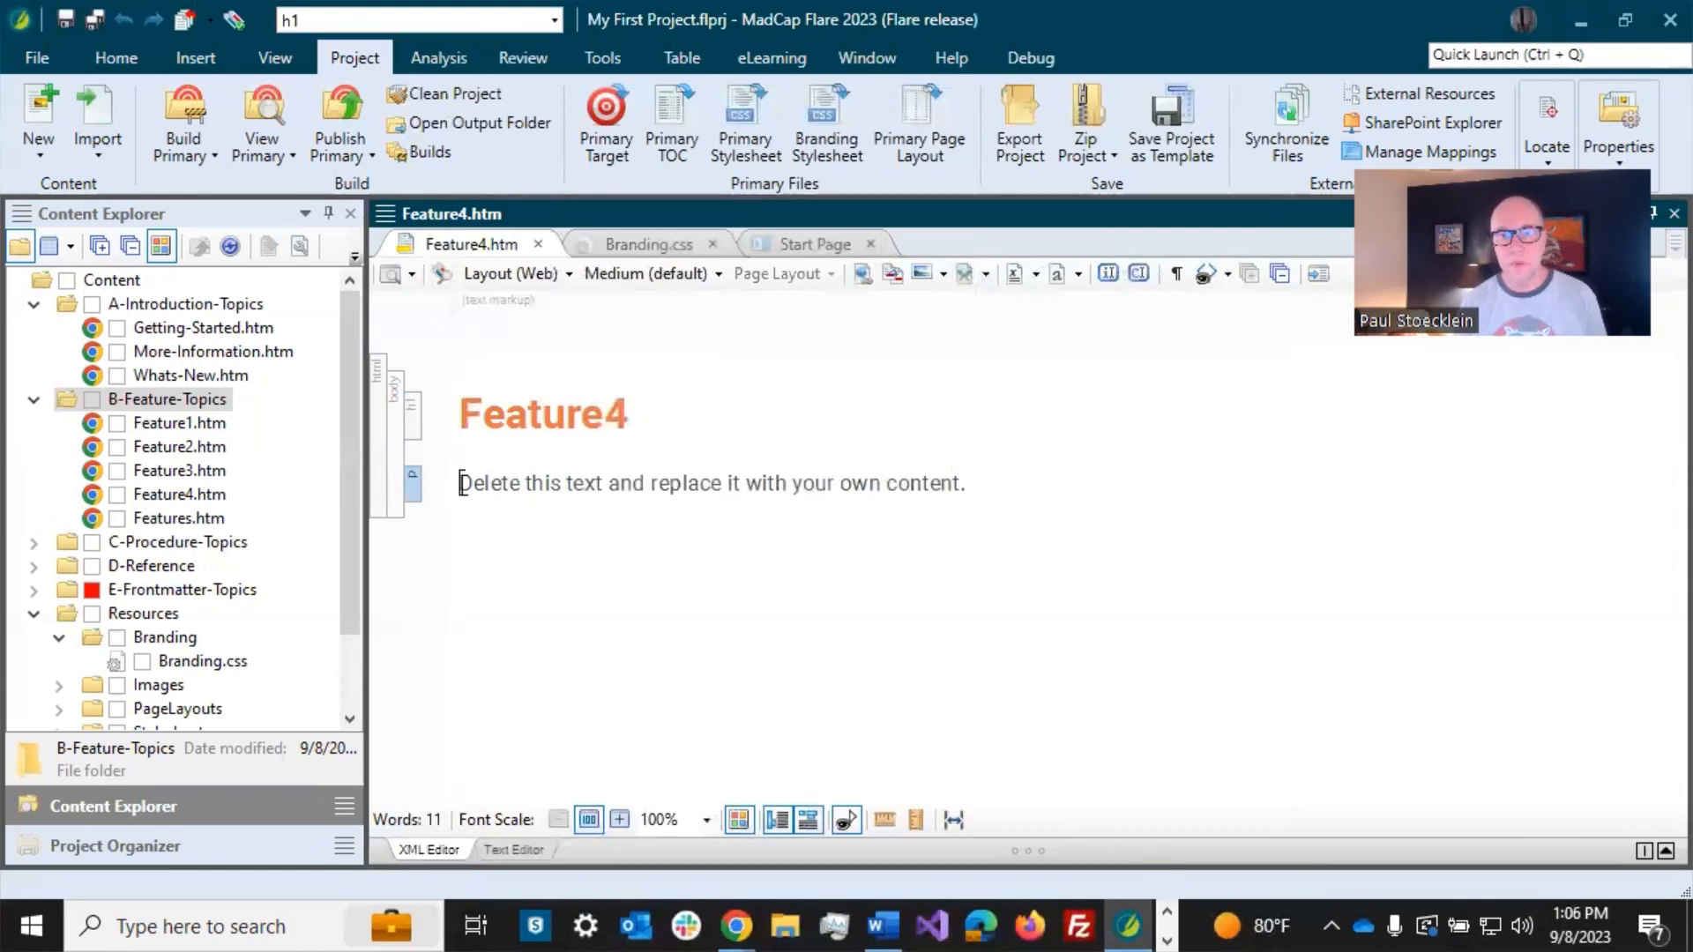
# Step: Replace the Feature4 topic's placeholder text with "My first paragraph." and "My second paragraph.", followed by a new empty paragraph
pyautogui.moveTo(463, 485); pyautogui.dragTo(1030, 485)
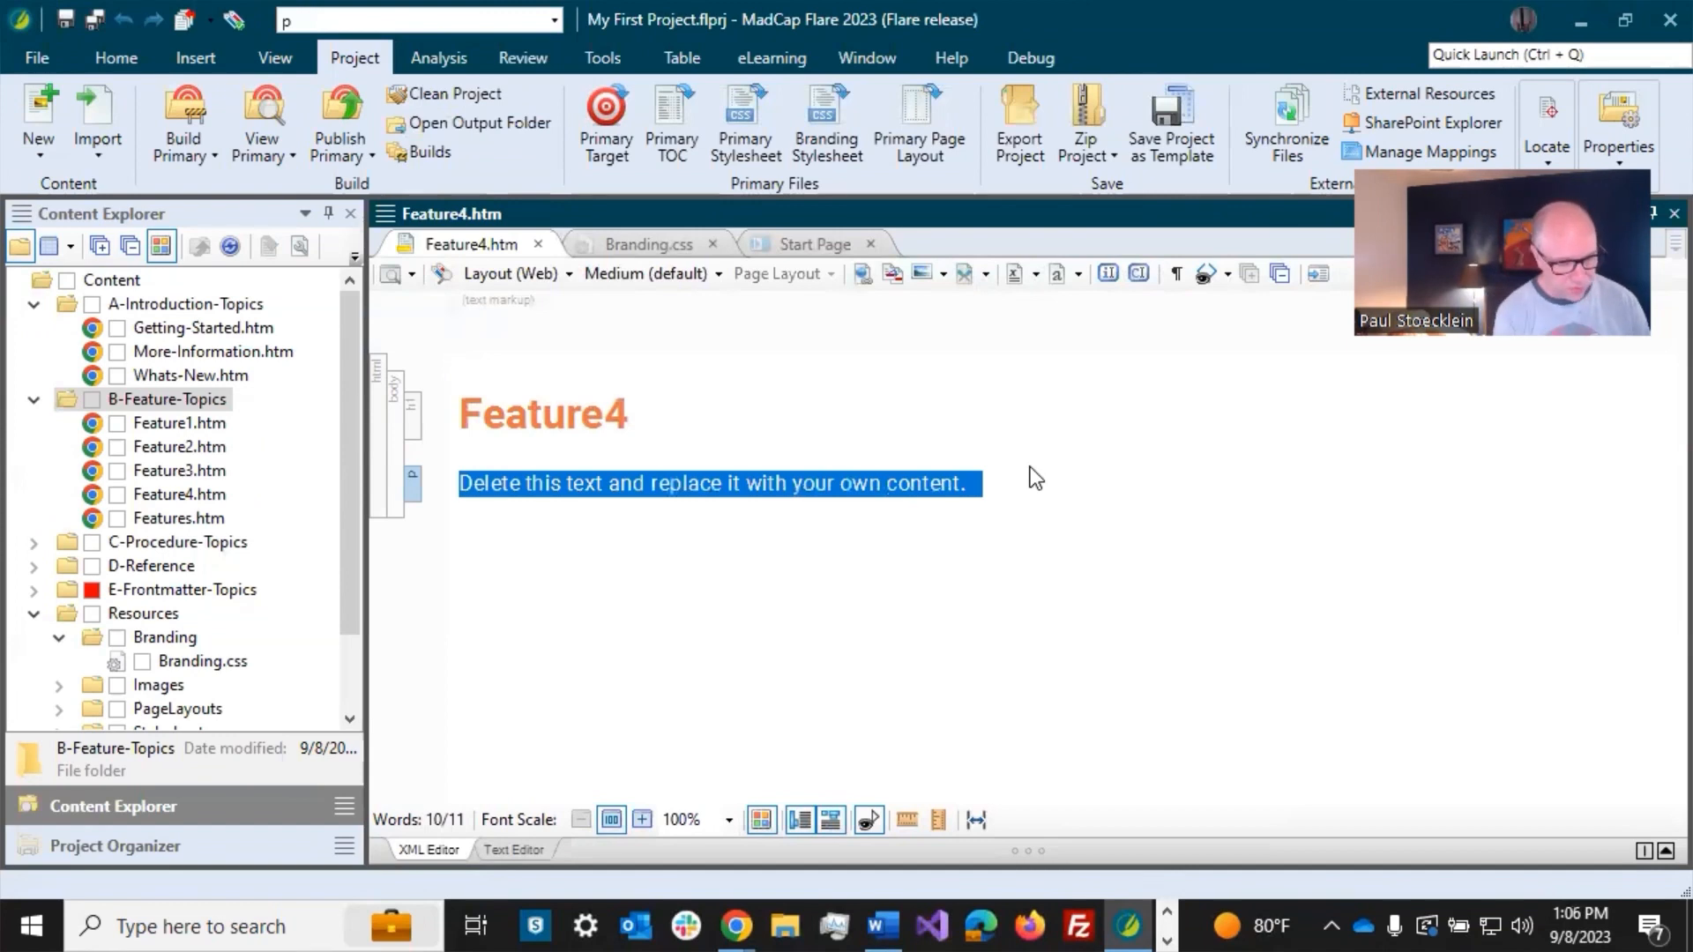
pyautogui.write('My first paragraph.')
pyautogui.press('Return')
pyautogui.write('My second paragraph.')
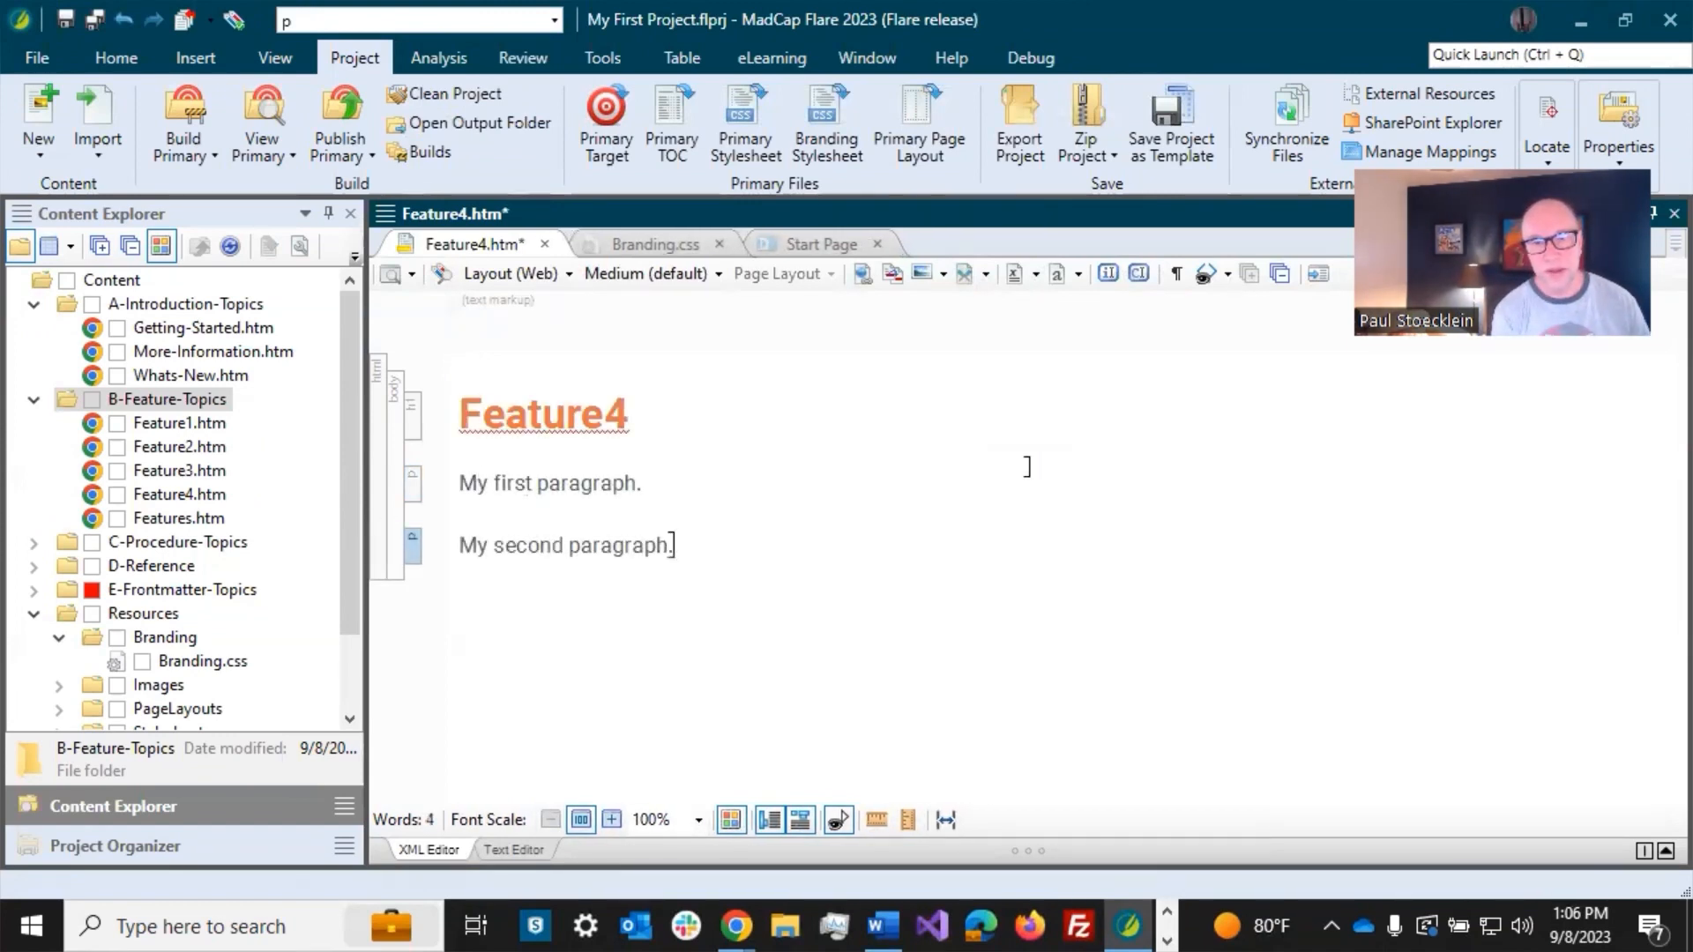
pyautogui.press('Return')
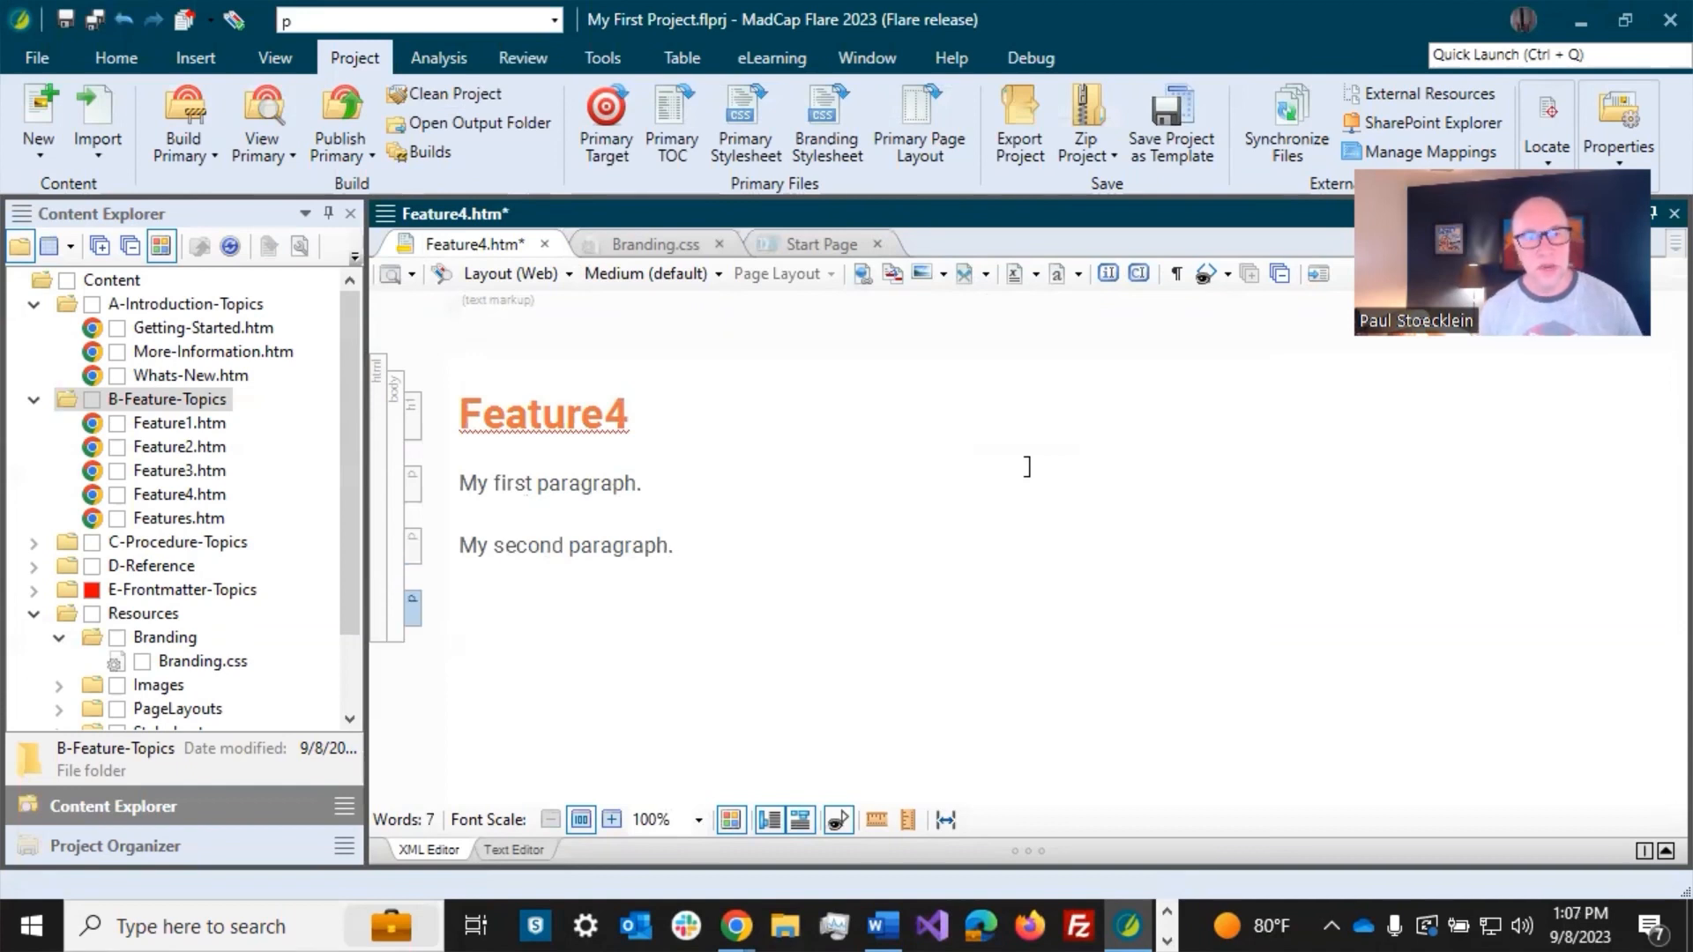
# Step: Add a bullet list below the second paragraph with the entries Item 1, Item 2 and Item 3
pyautogui.click(118, 54)
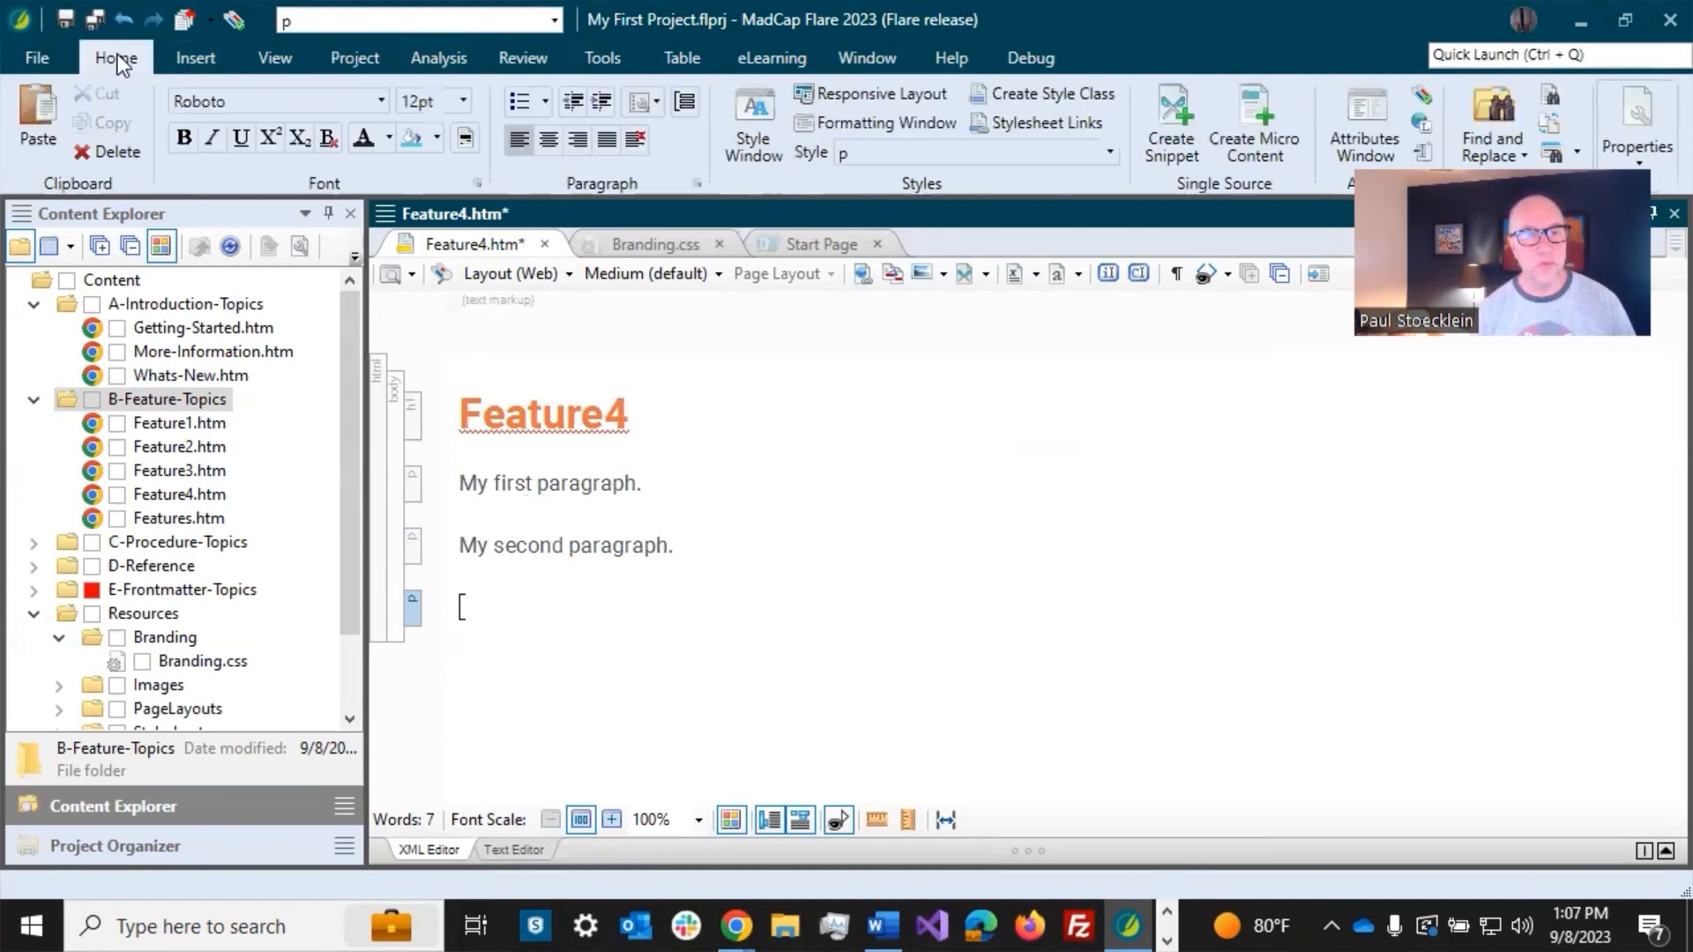
pyautogui.click(542, 102)
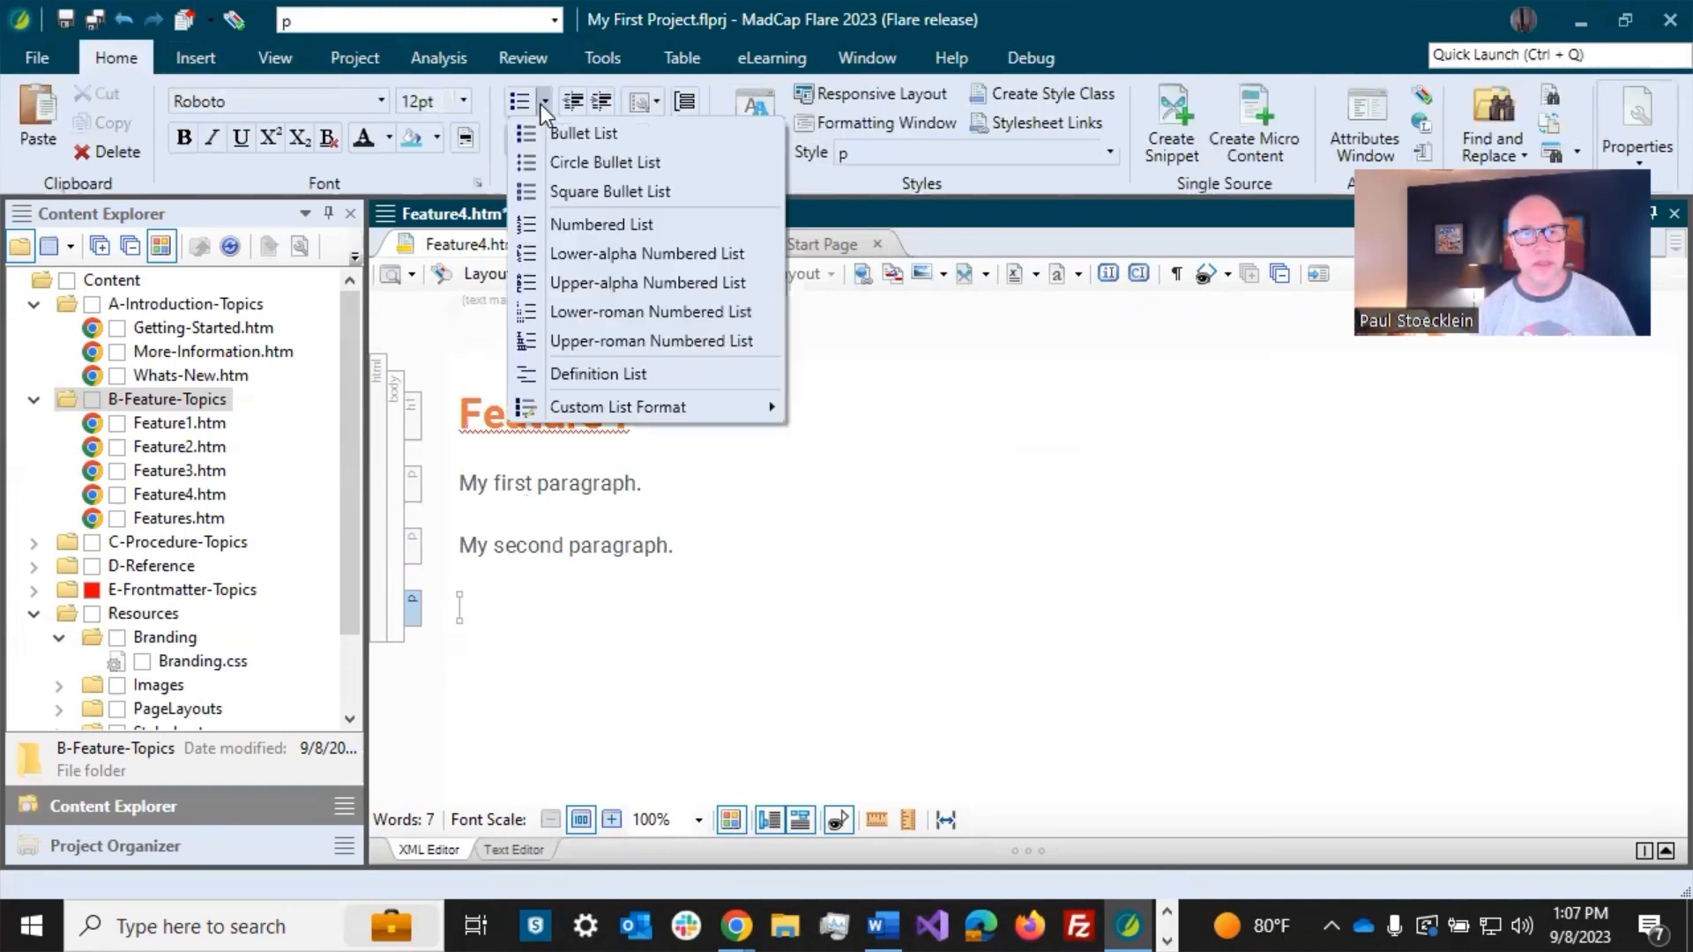
pyautogui.click(547, 134)
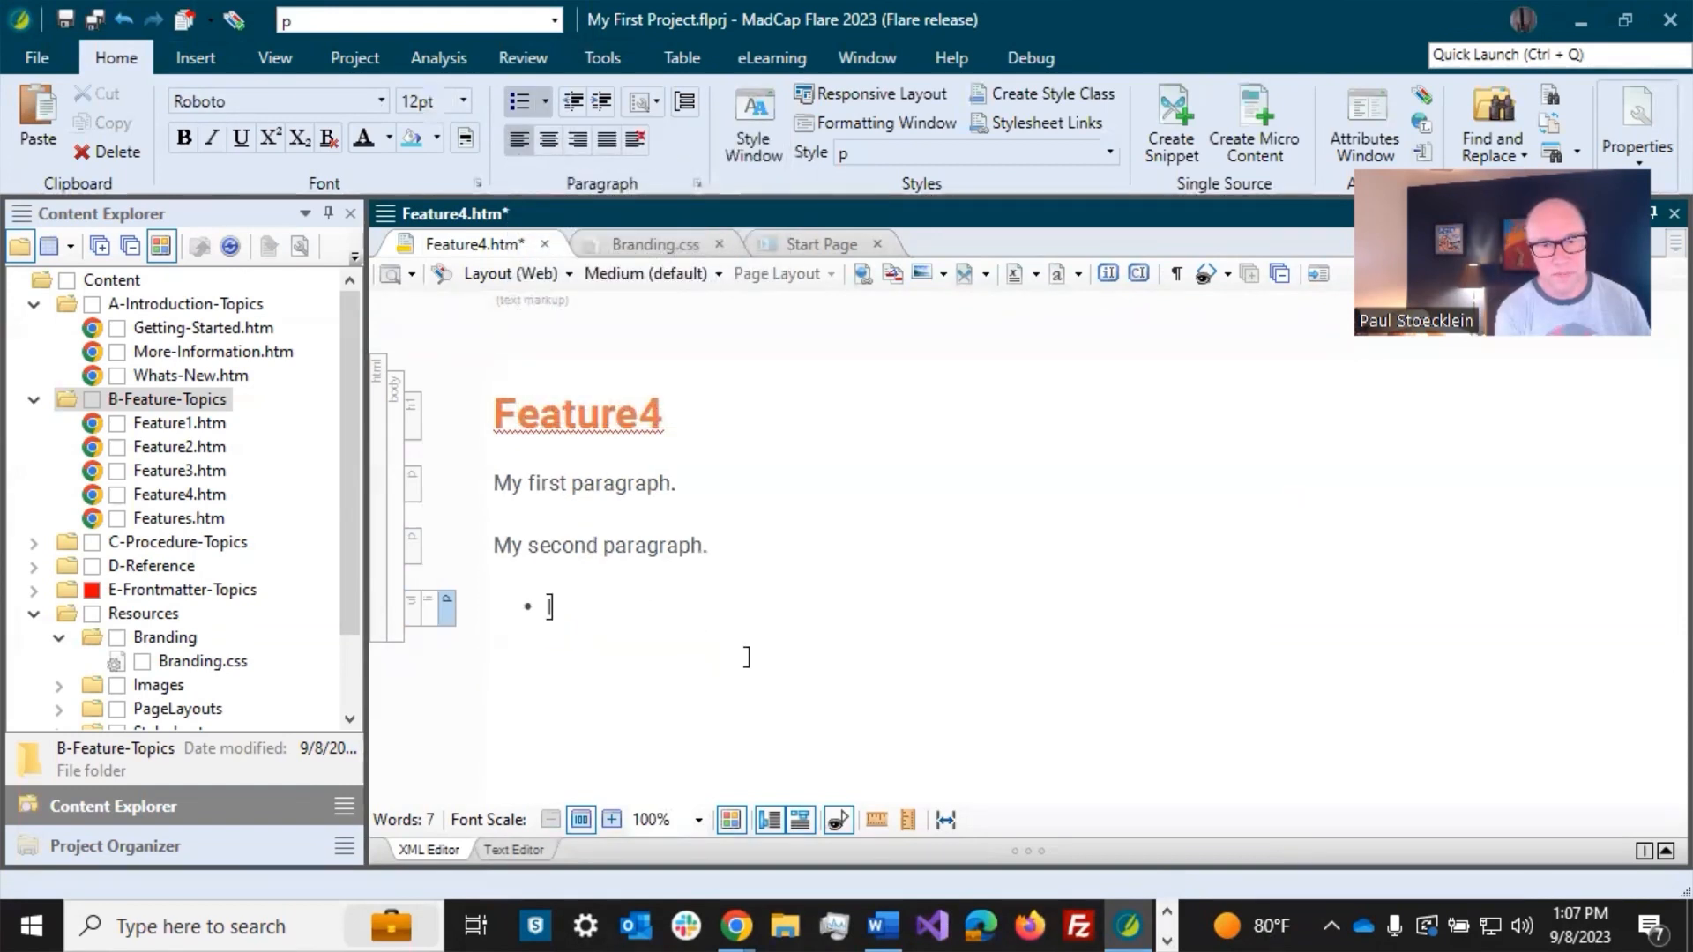
pyautogui.write('Item 1 Item 2 Item 3')
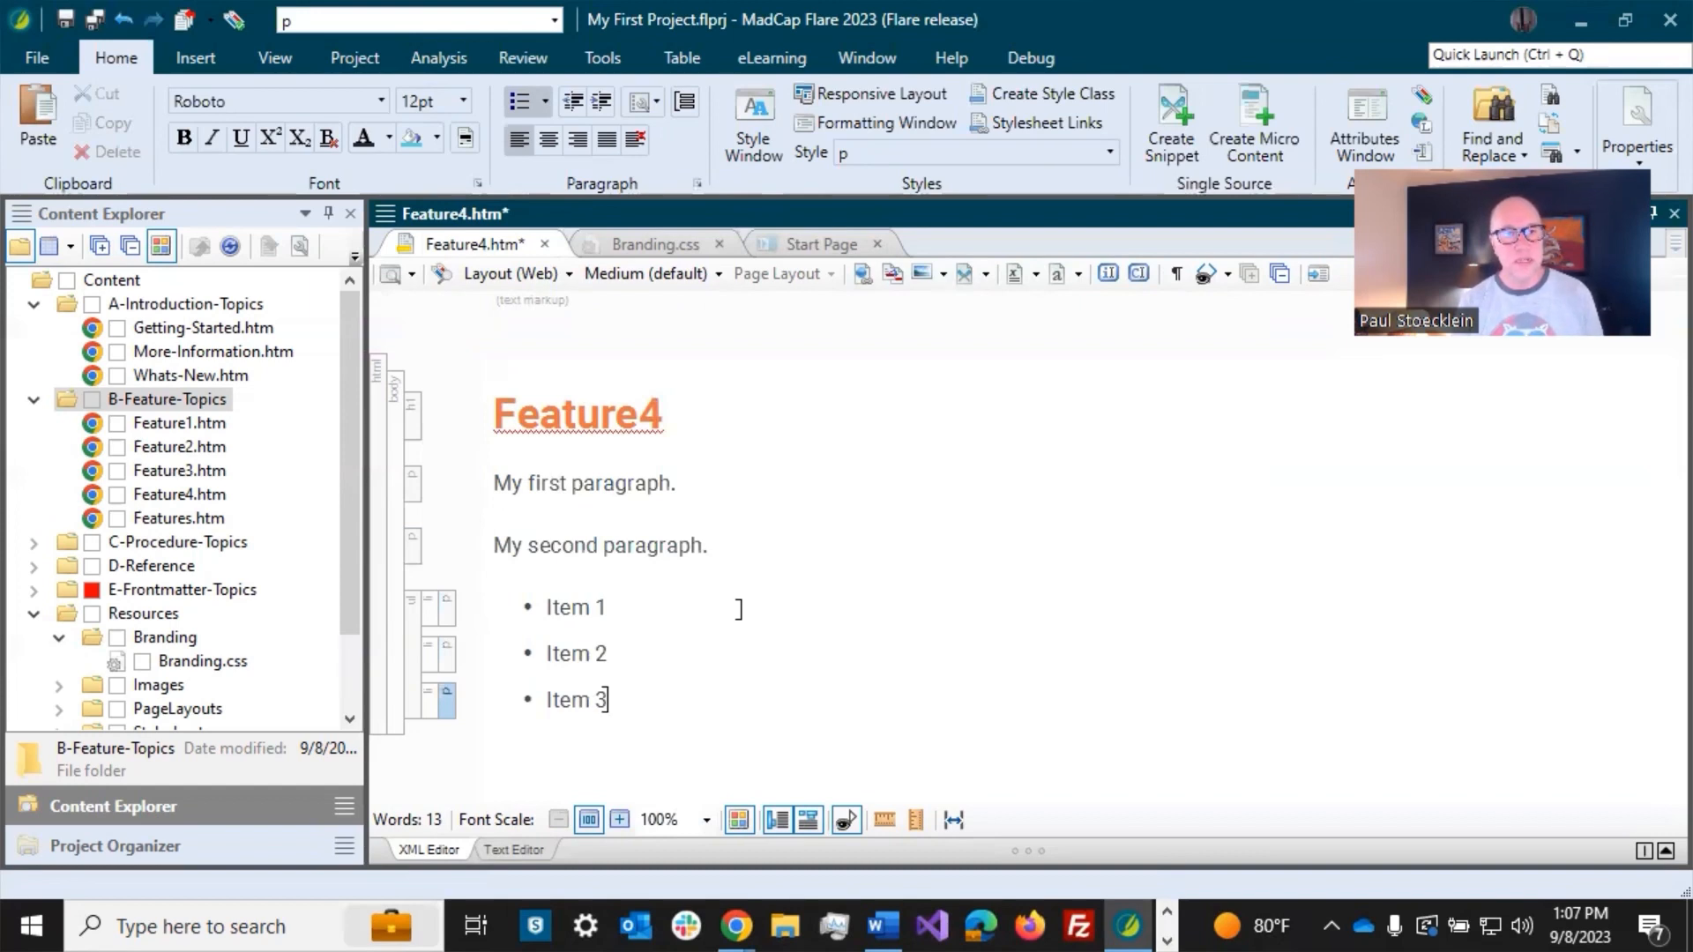
# Step: Examine how the block structure bars mark the heading, paragraphs and list items, hiding the bars and showing them again
pyautogui.click(189, 60)
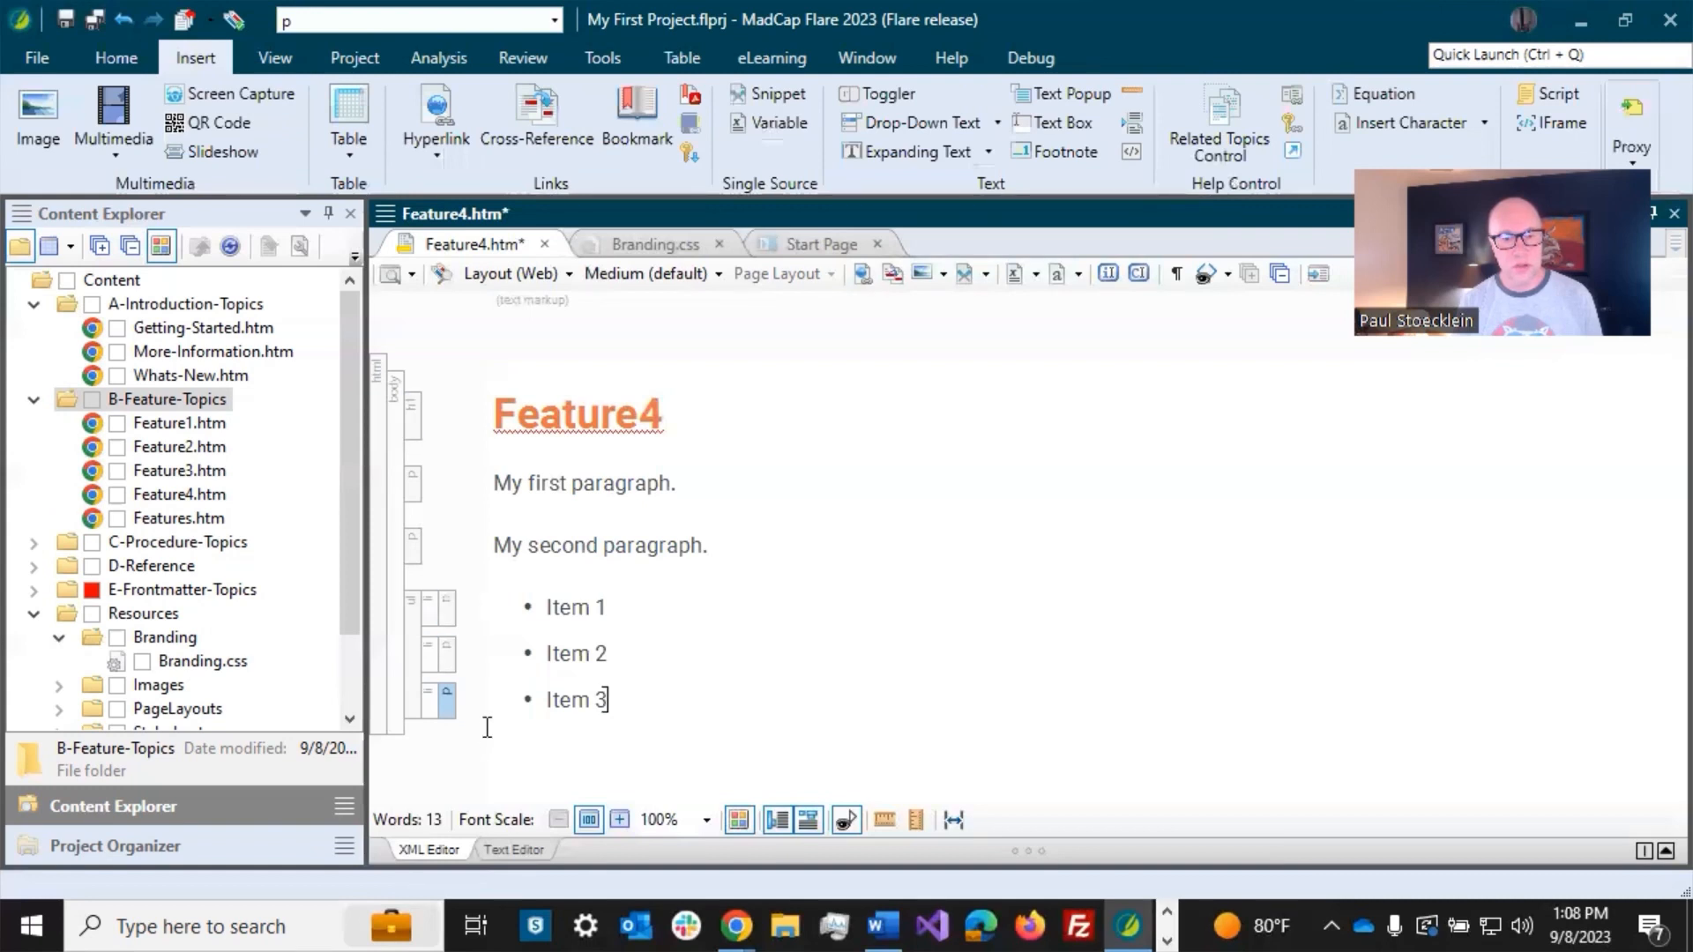
pyautogui.click(573, 479)
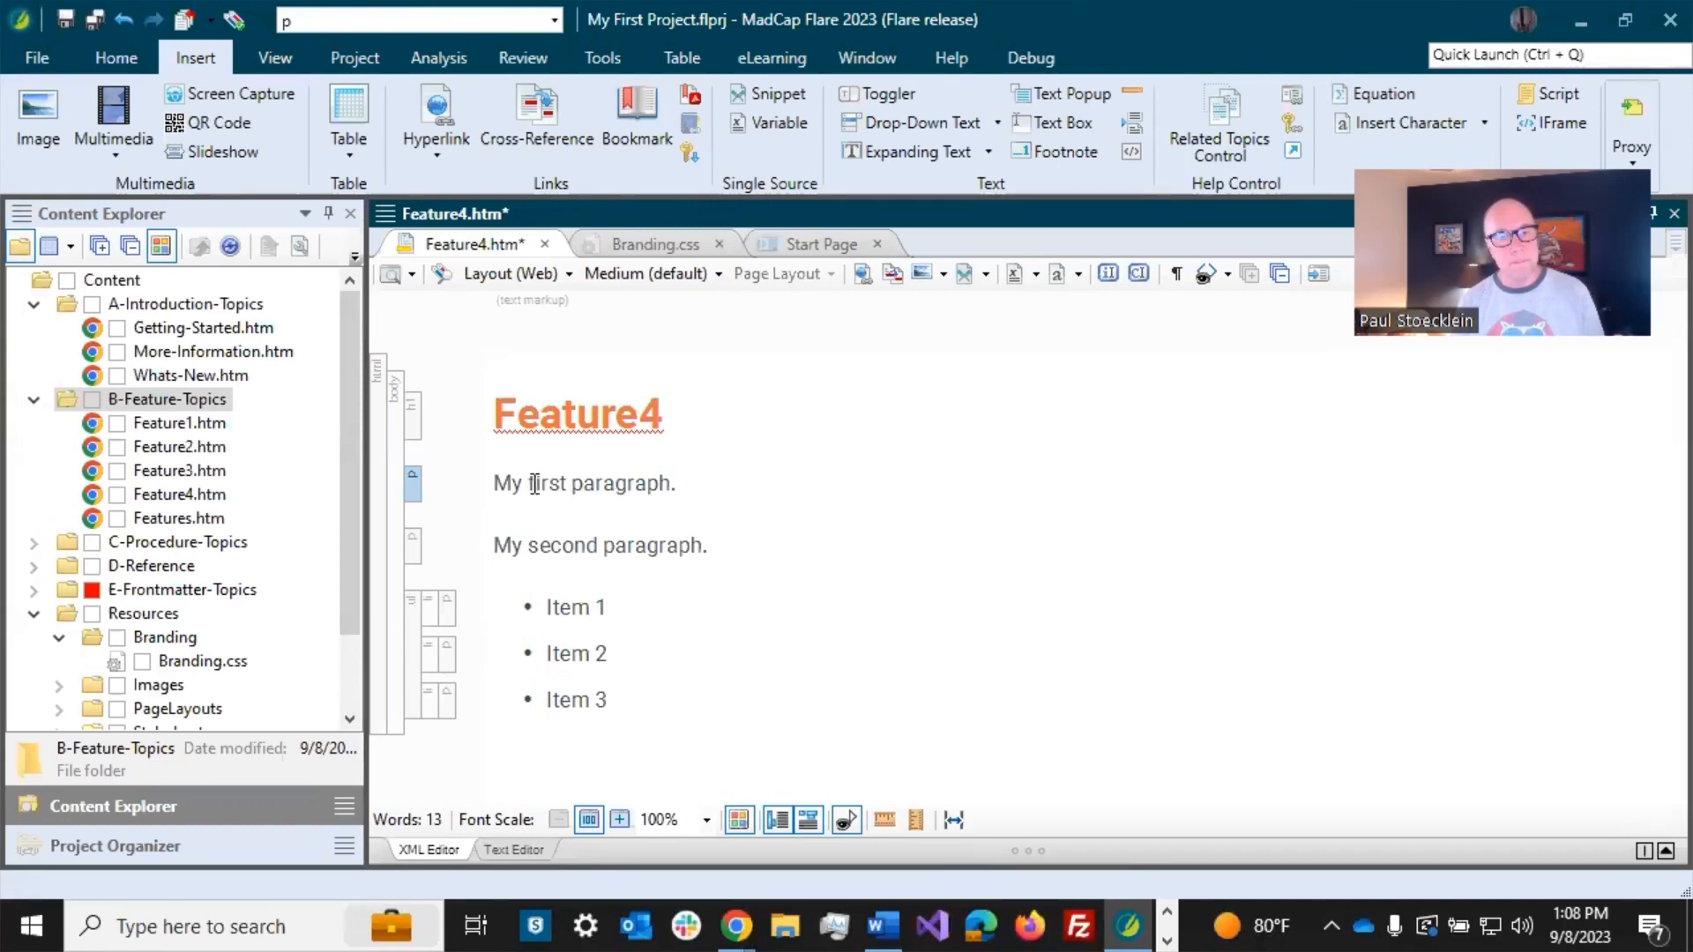
pyautogui.click(534, 427)
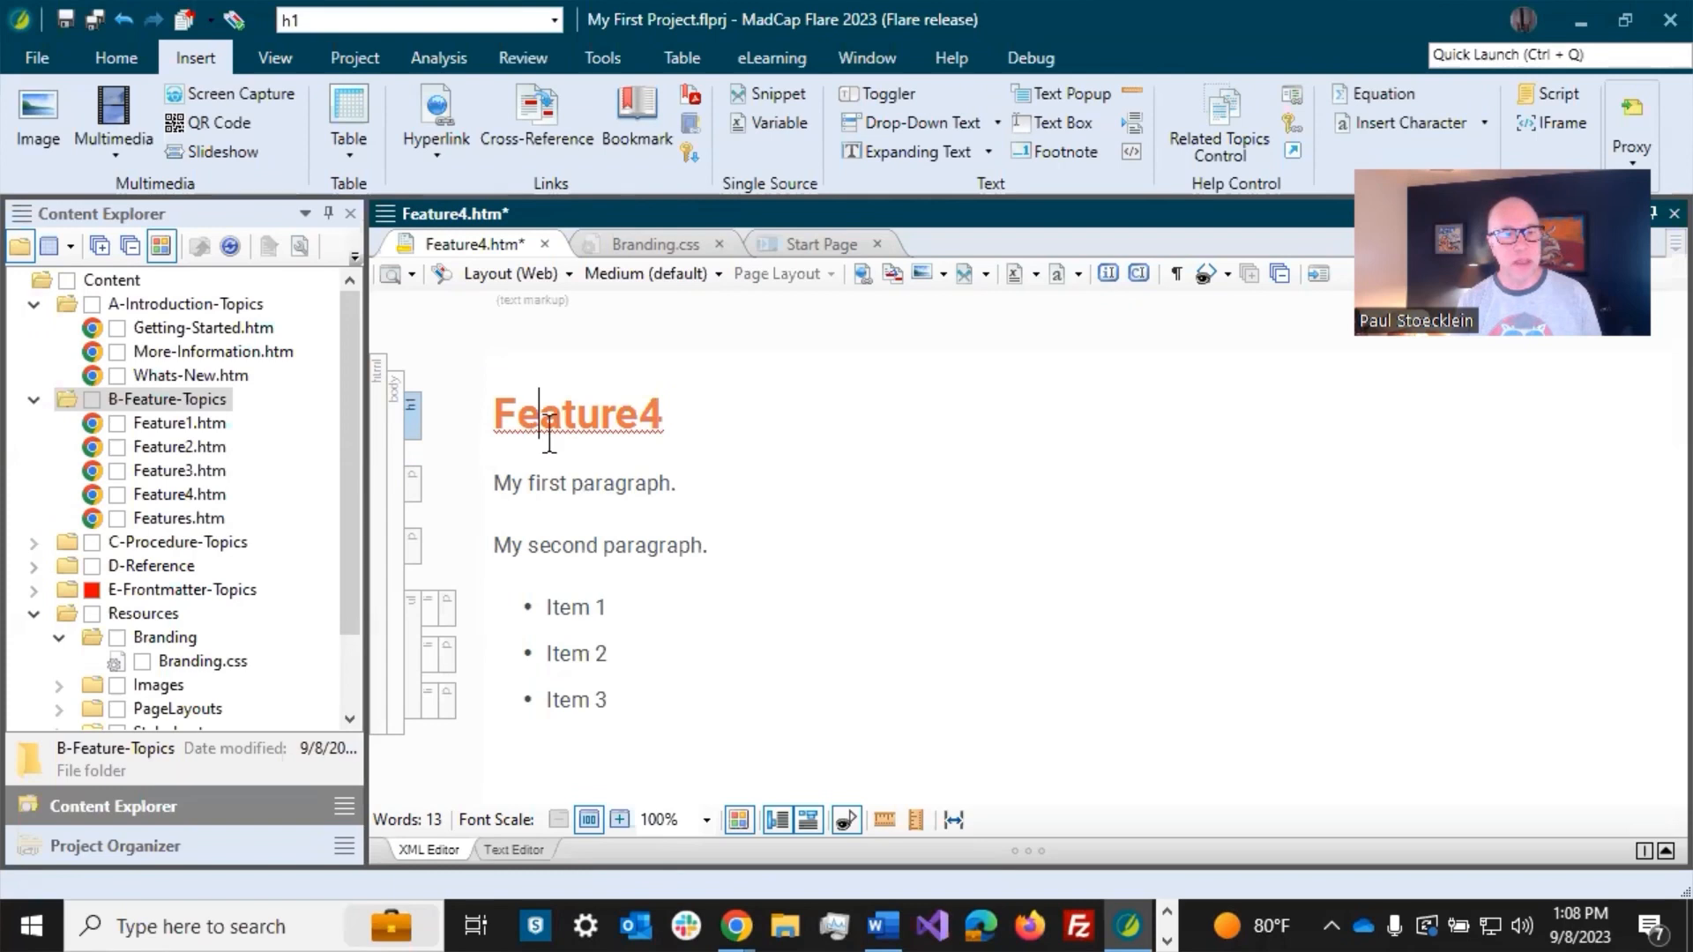
pyautogui.press('Down')
pyautogui.press('Down')
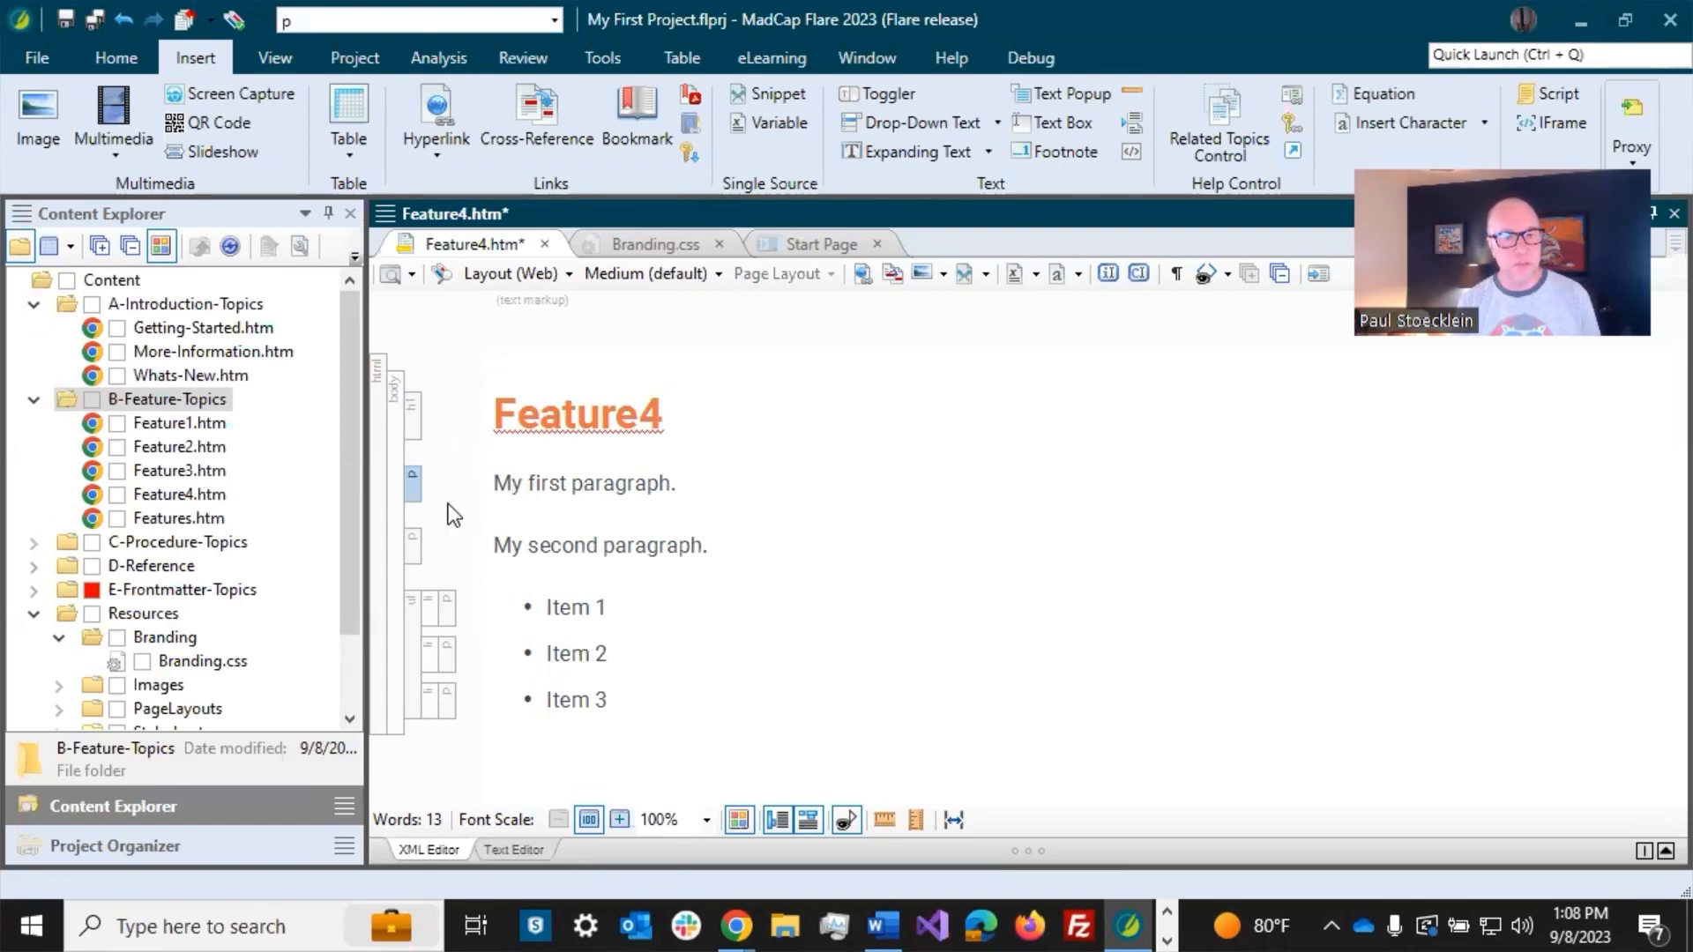
pyautogui.click(555, 606)
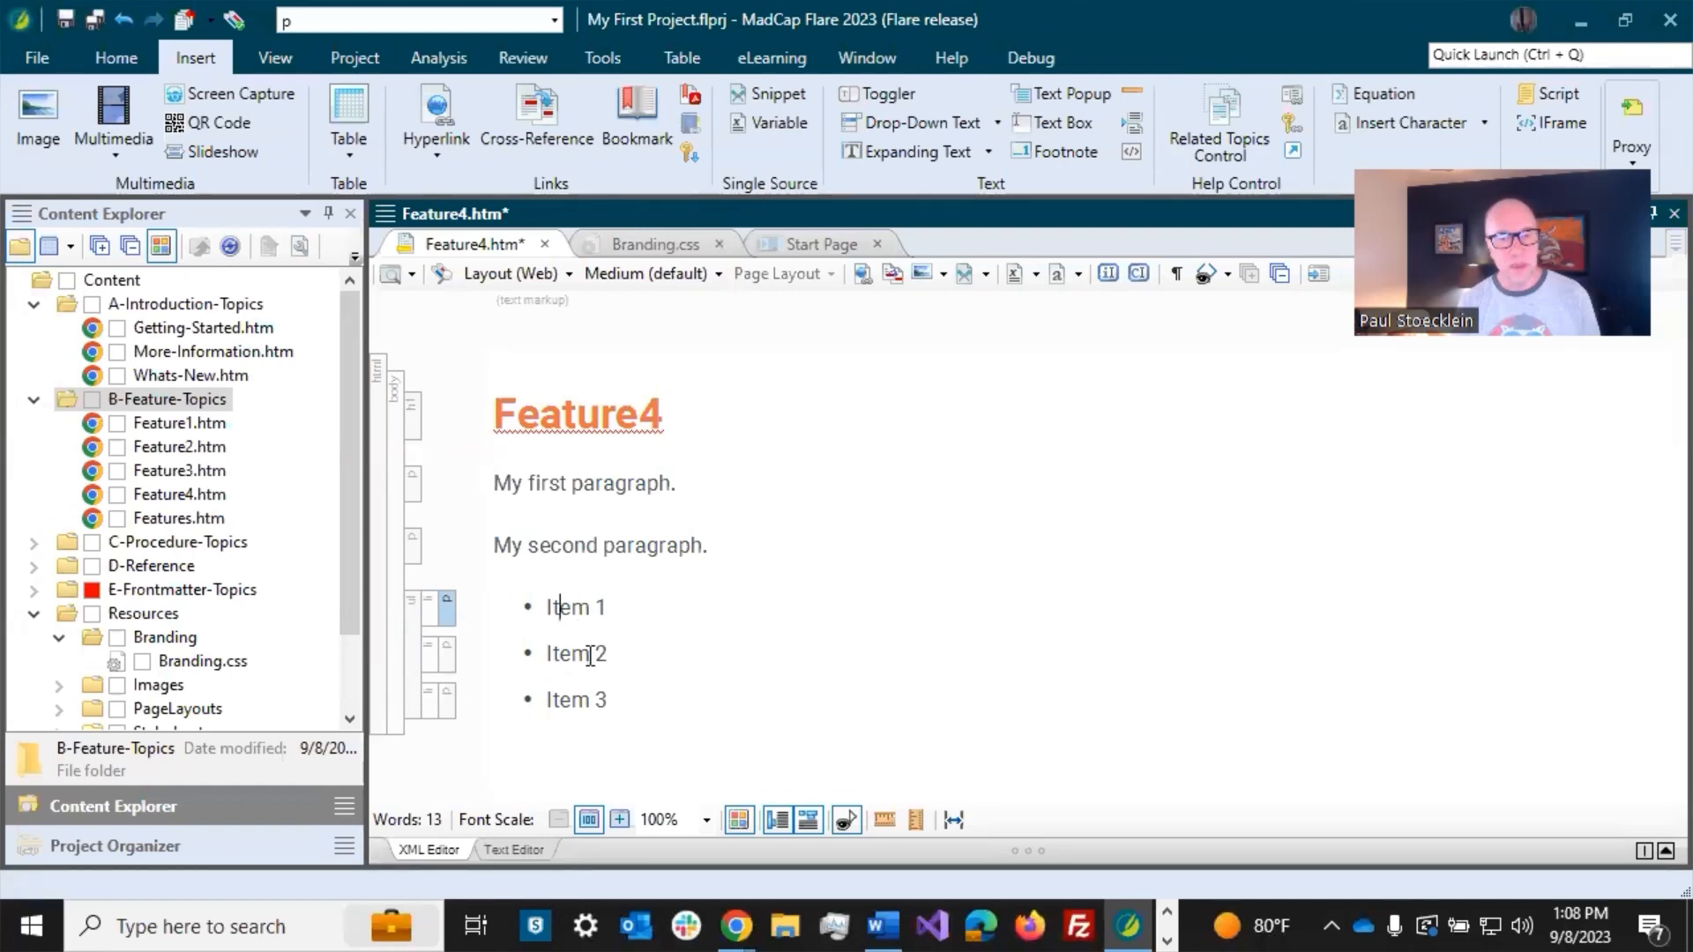
pyautogui.click(776, 820)
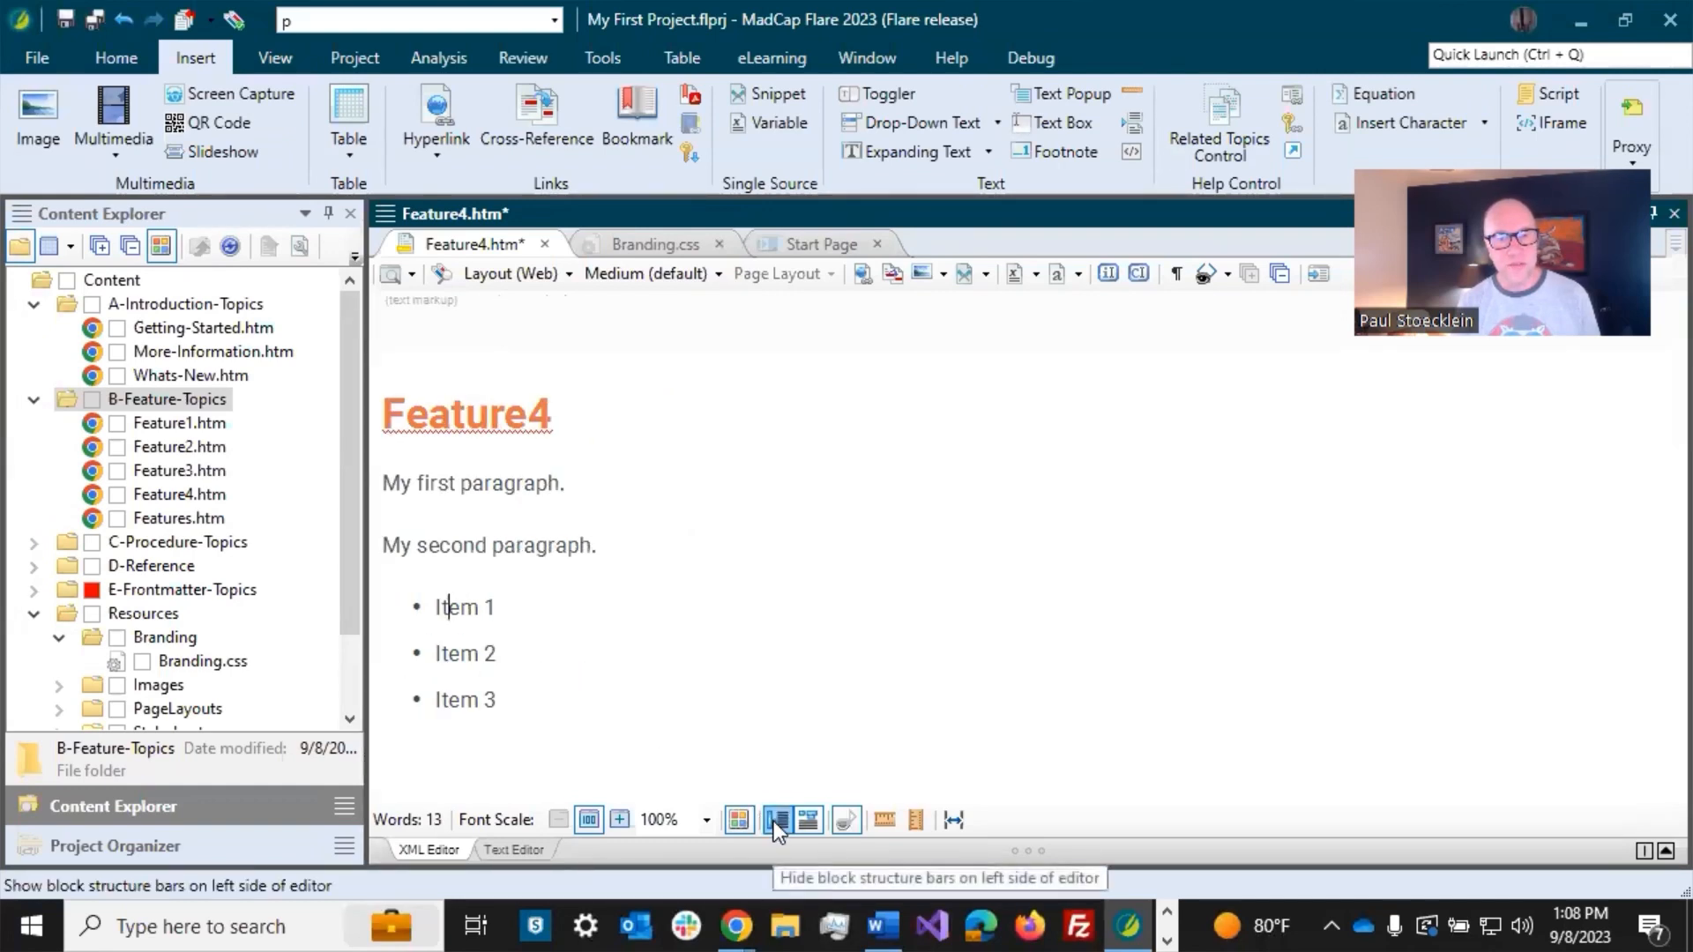
pyautogui.click(776, 821)
pyautogui.click(516, 414)
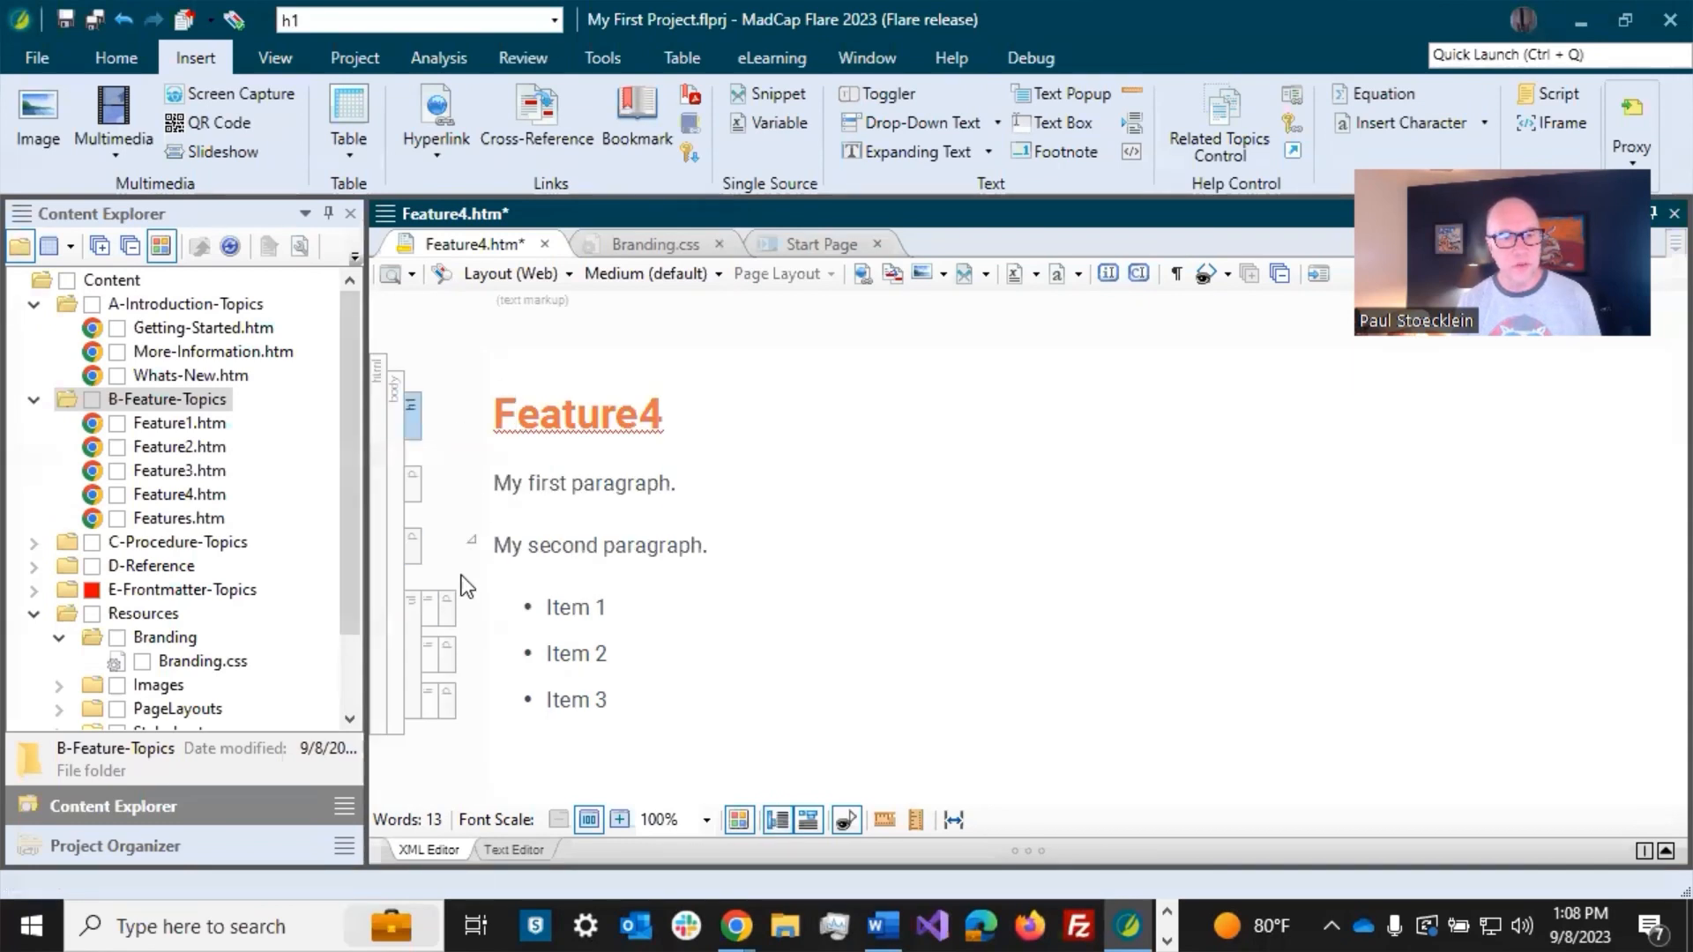
# Step: Move the Item 2 list item above Item 1 using its structure bar, and return it to its place below Item 1
pyautogui.moveTo(428, 667); pyautogui.dragTo(431, 603)
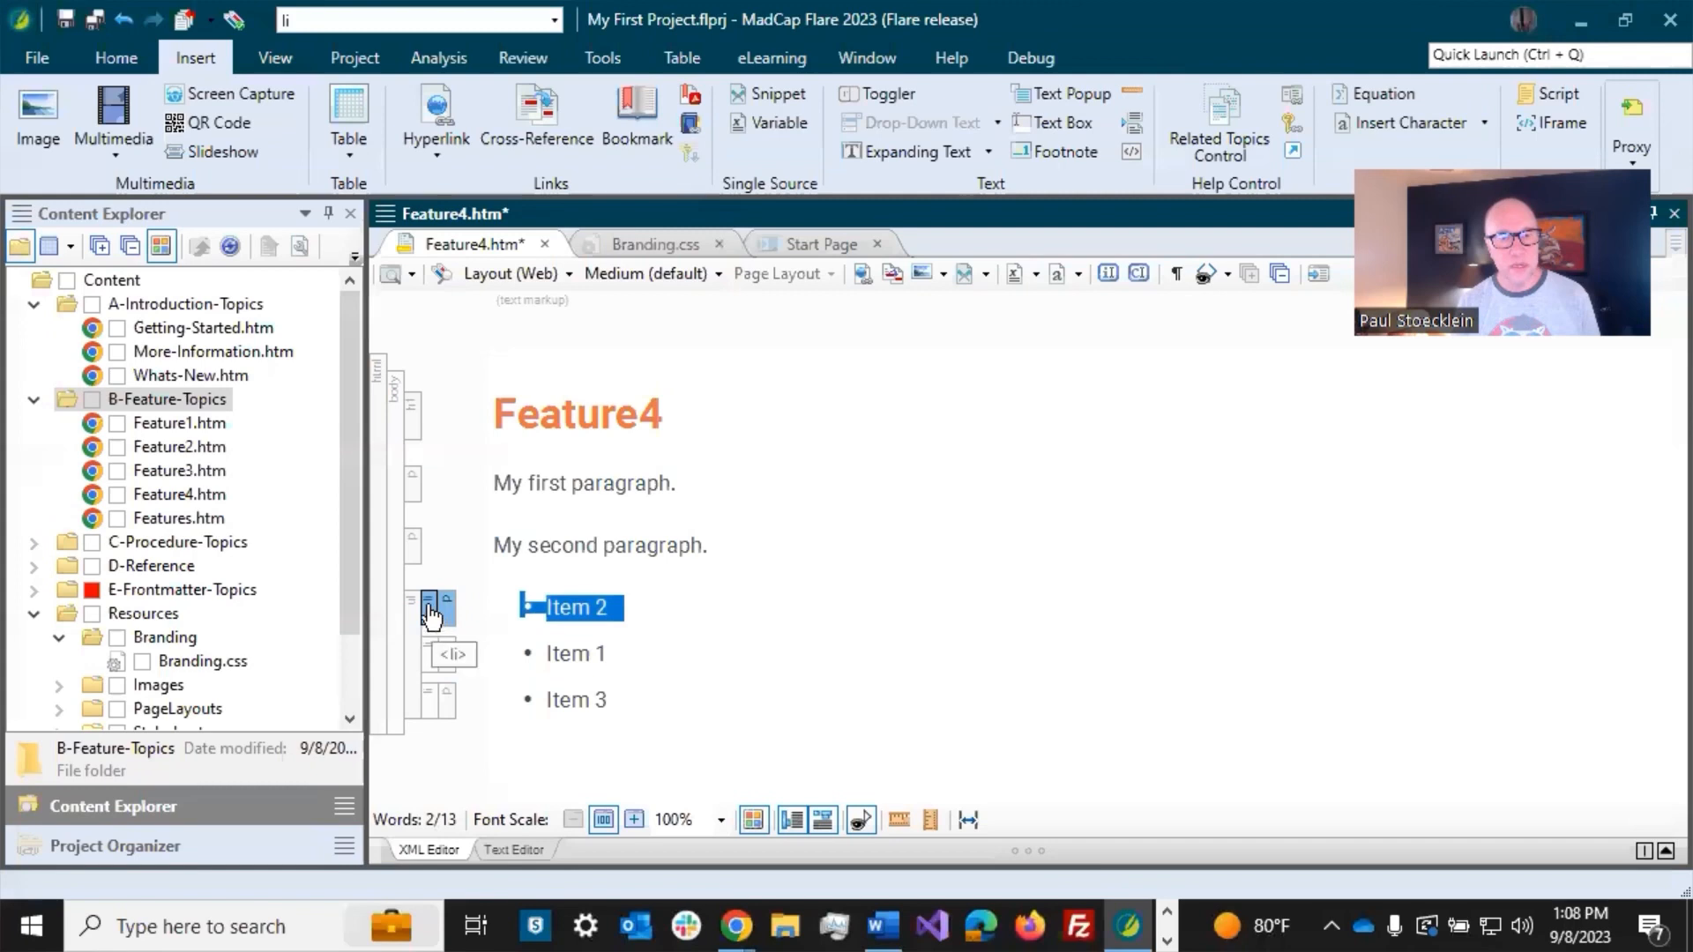
pyautogui.rightClick(431, 603)
pyautogui.click(748, 602)
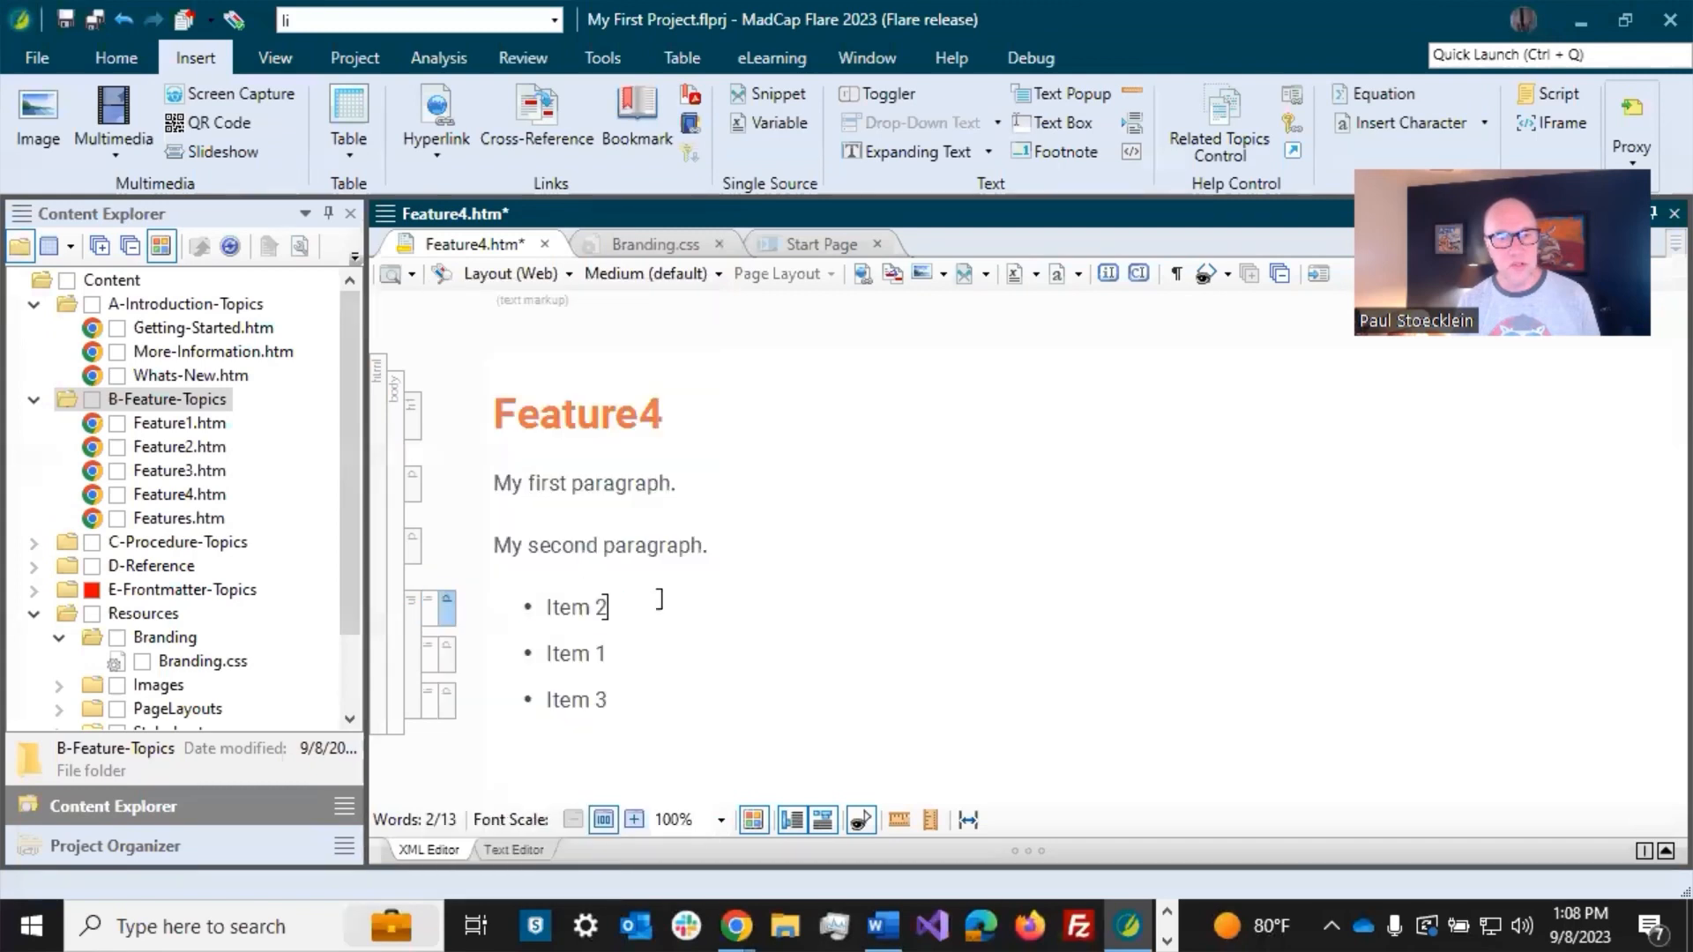
pyautogui.moveTo(431, 619); pyautogui.dragTo(426, 672)
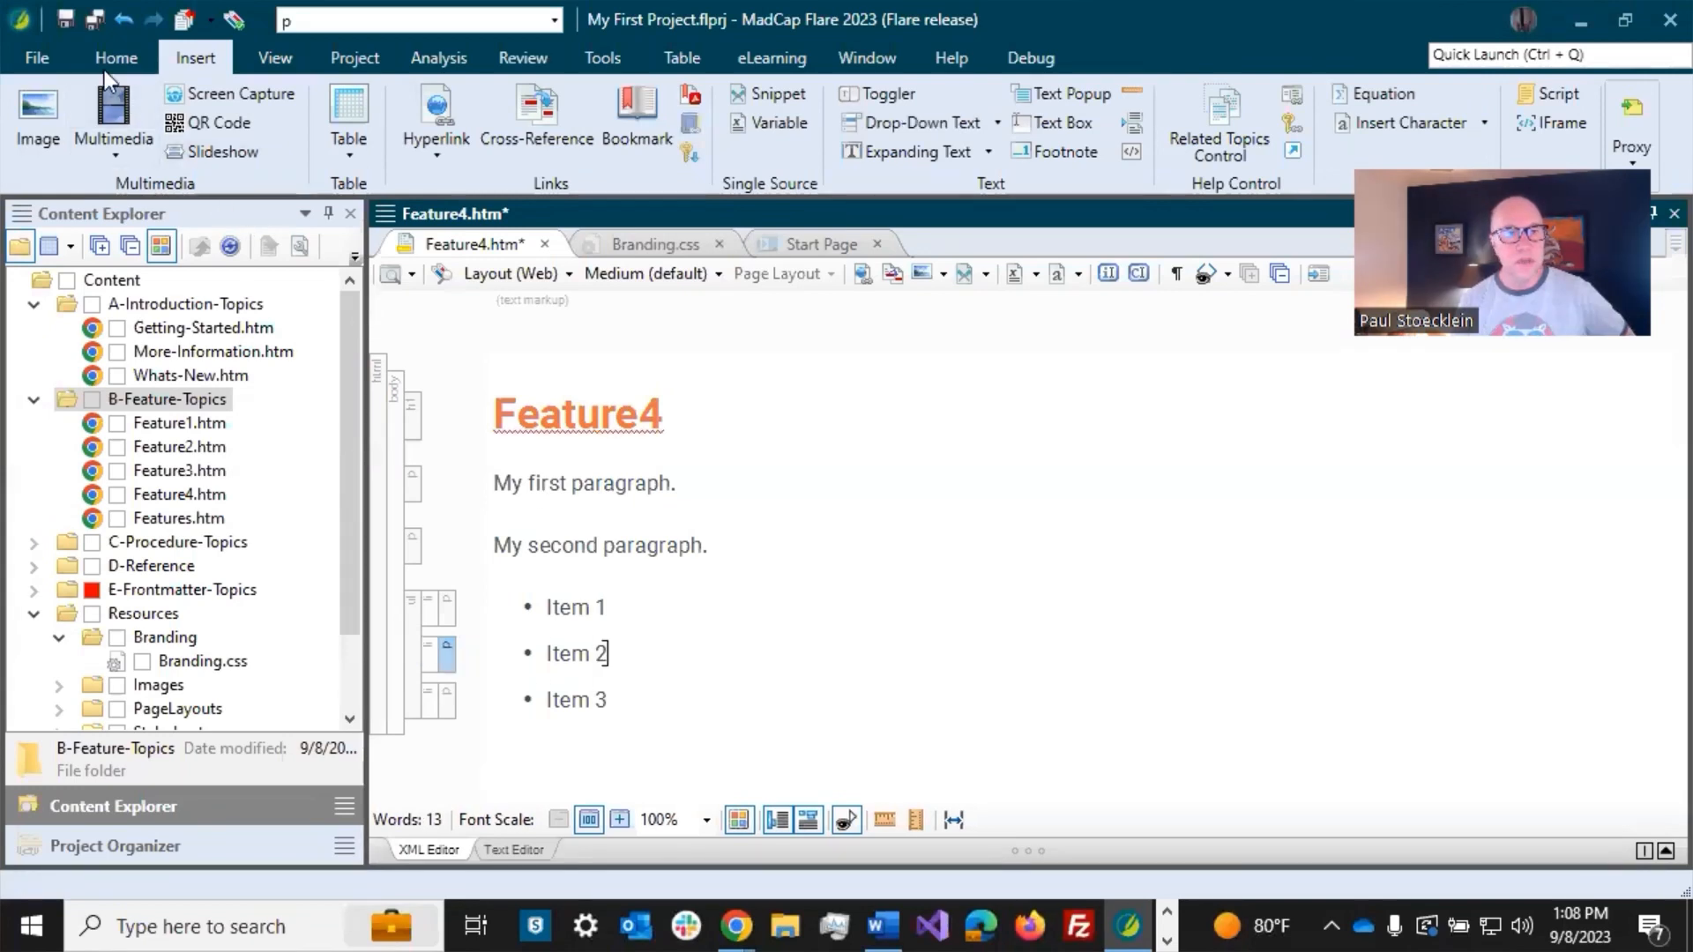
# Step: Save the topic and turn the second paragraph and bullet list into a snippet named Custom-Snippet in Resources/Snippets/, replacing the source content
pyautogui.click(69, 21)
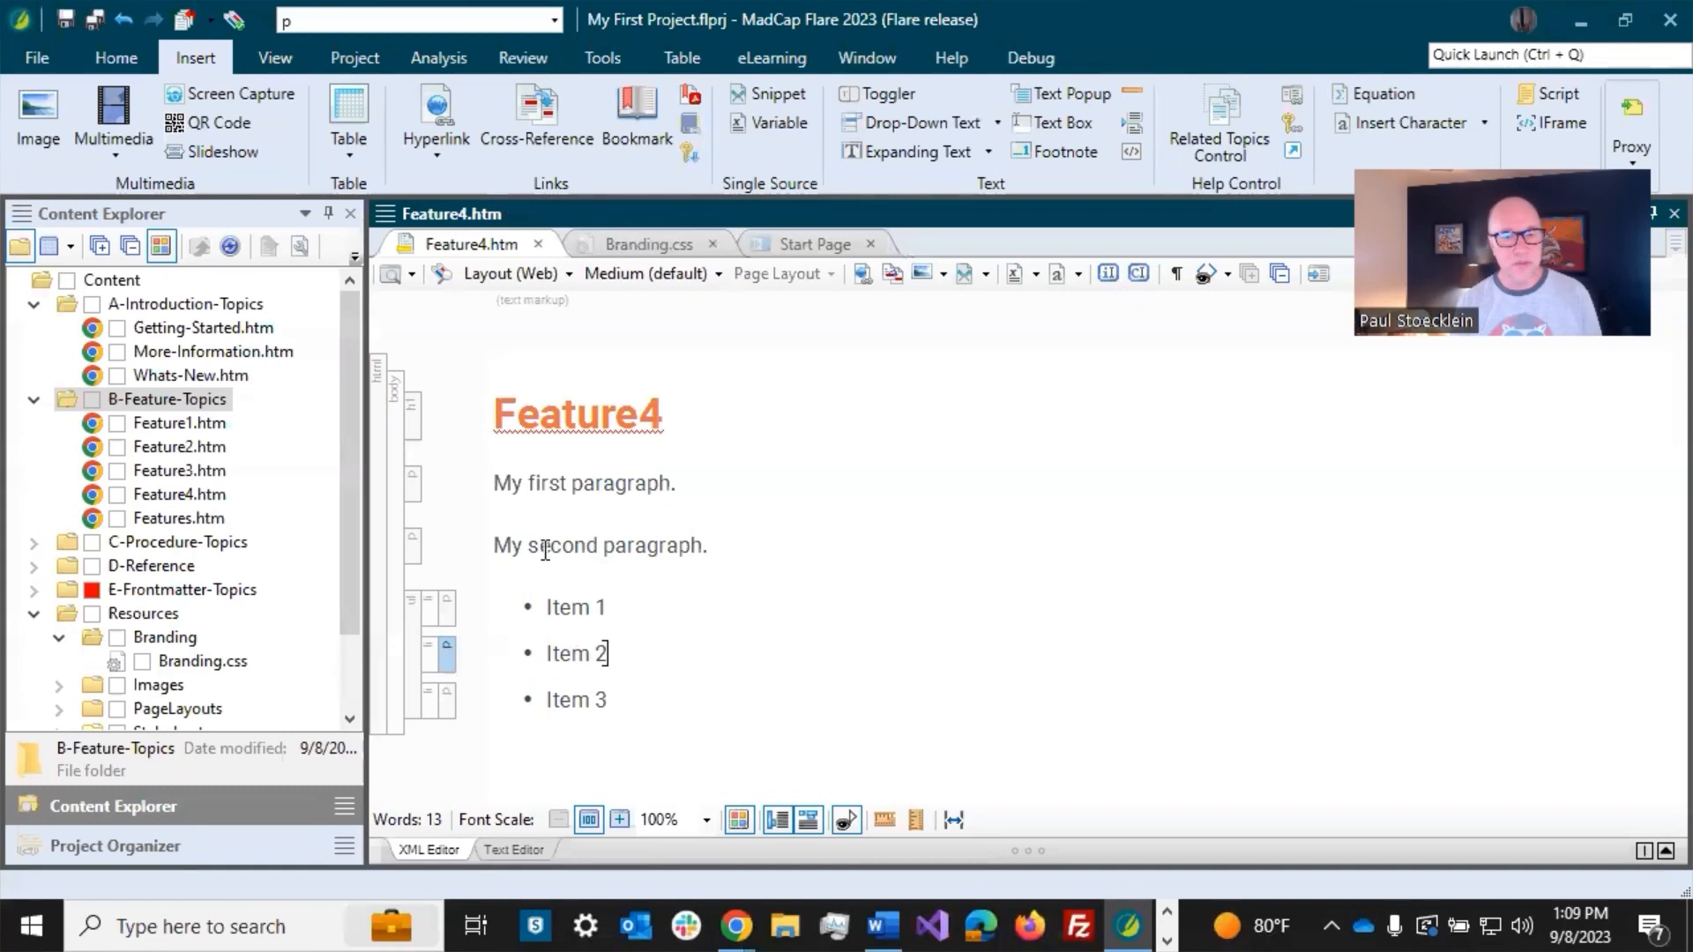
pyautogui.click(496, 547)
pyautogui.moveTo(496, 547); pyautogui.dragTo(689, 701)
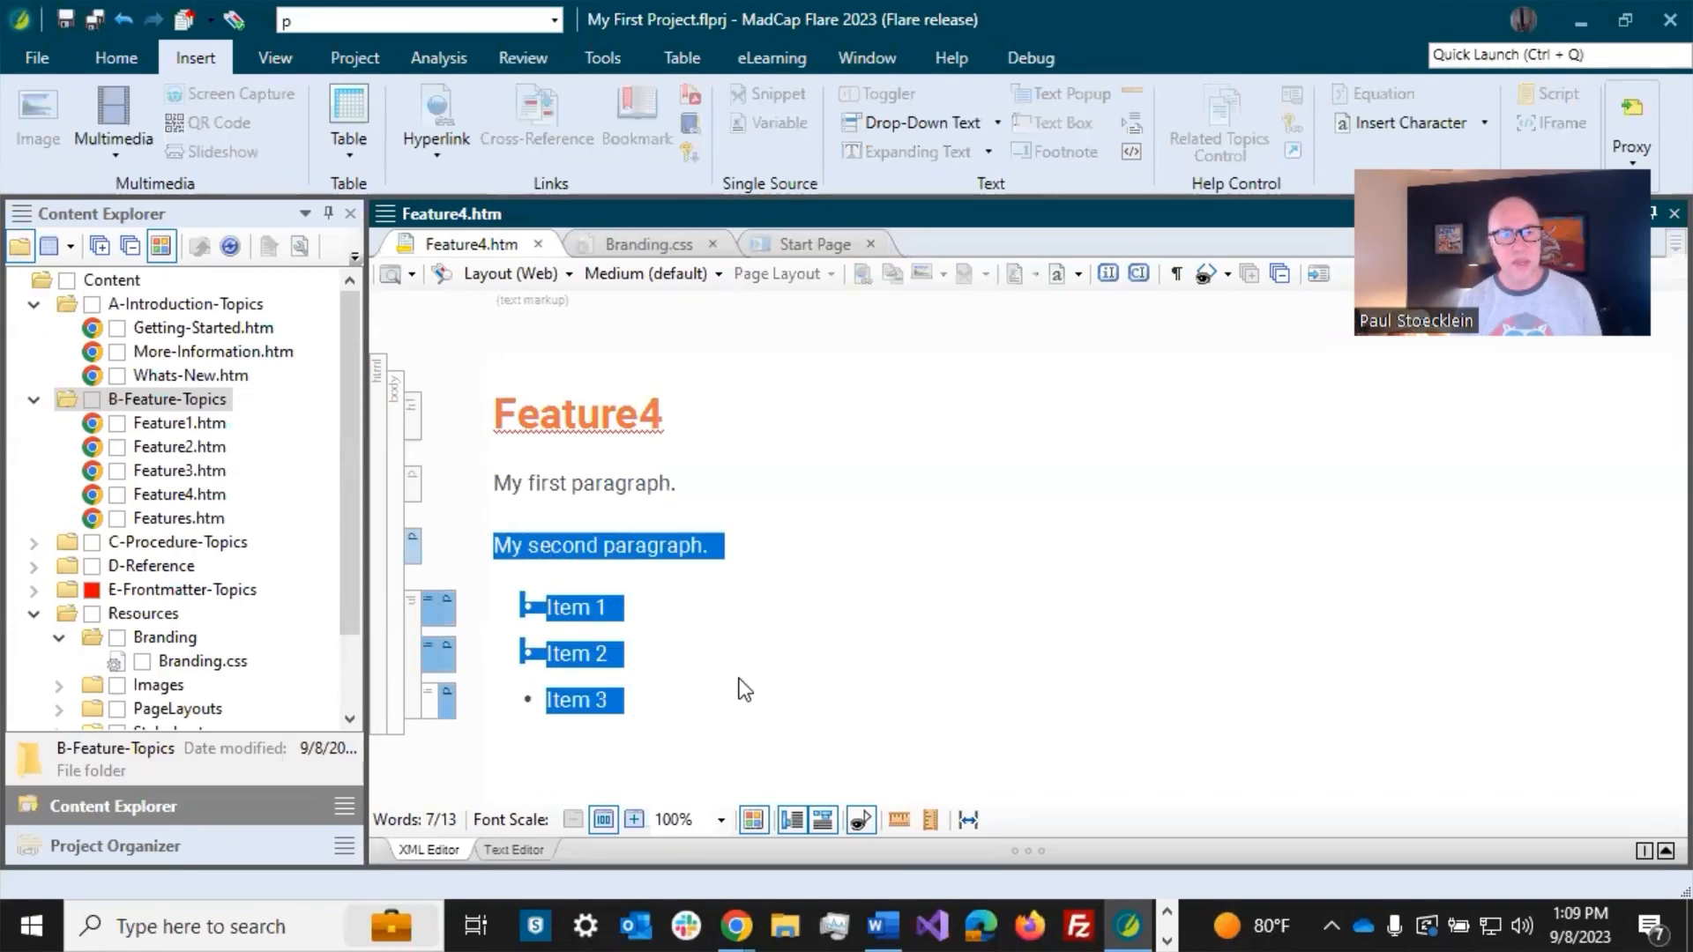
pyautogui.click(107, 58)
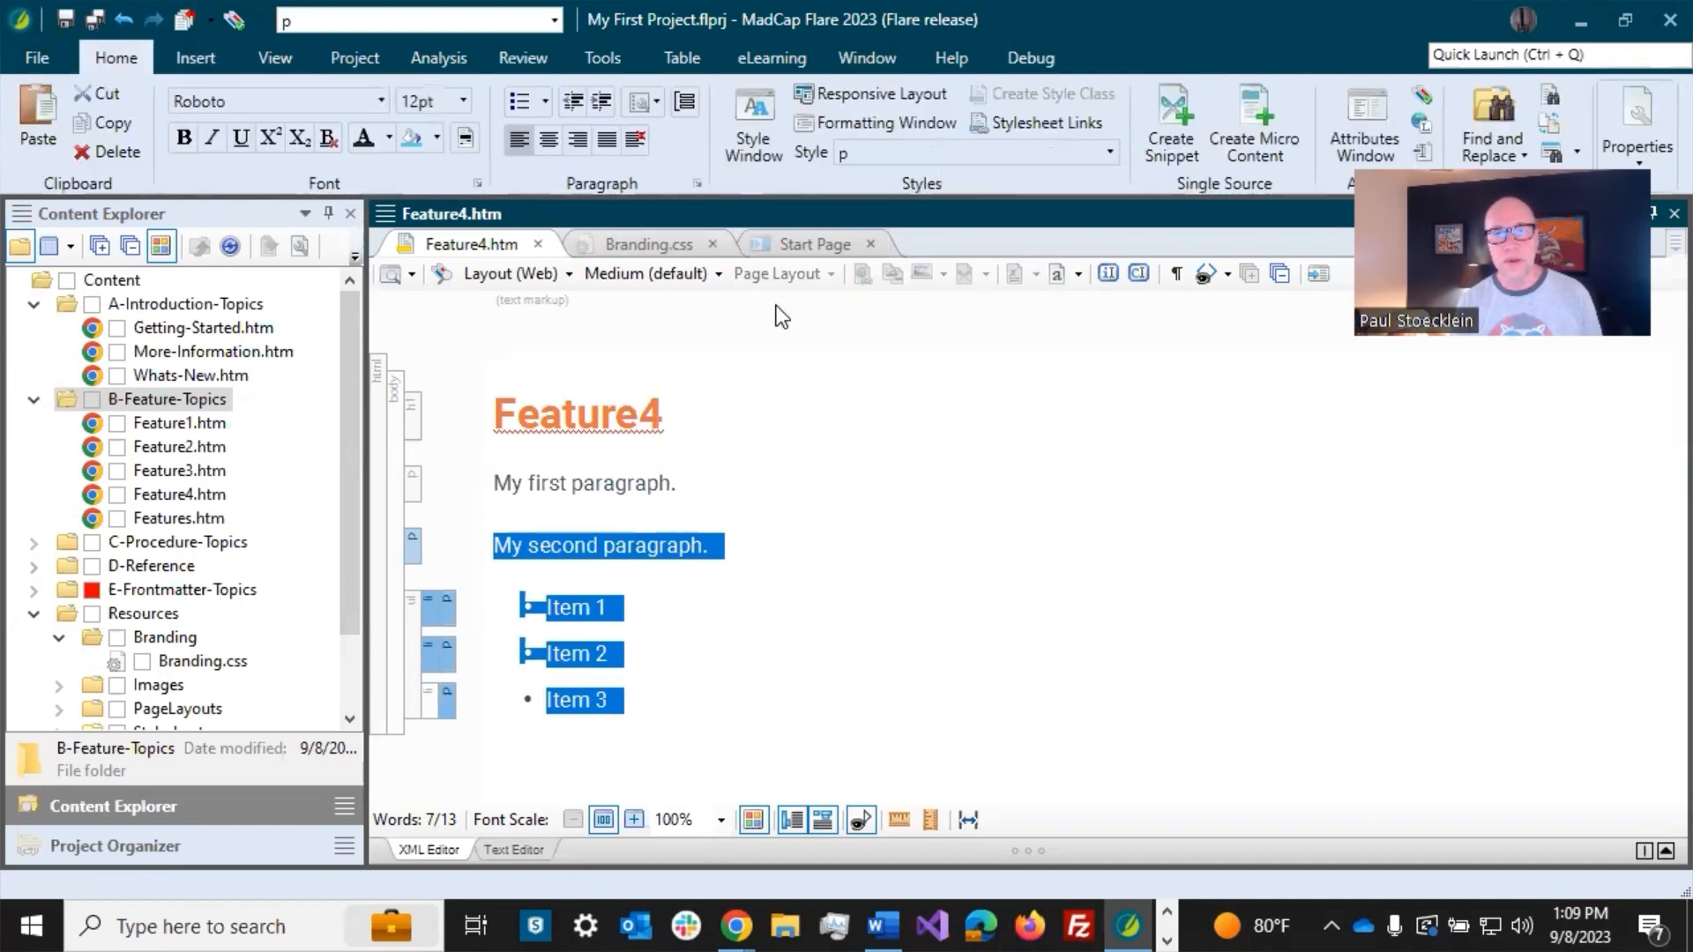
pyautogui.click(1162, 134)
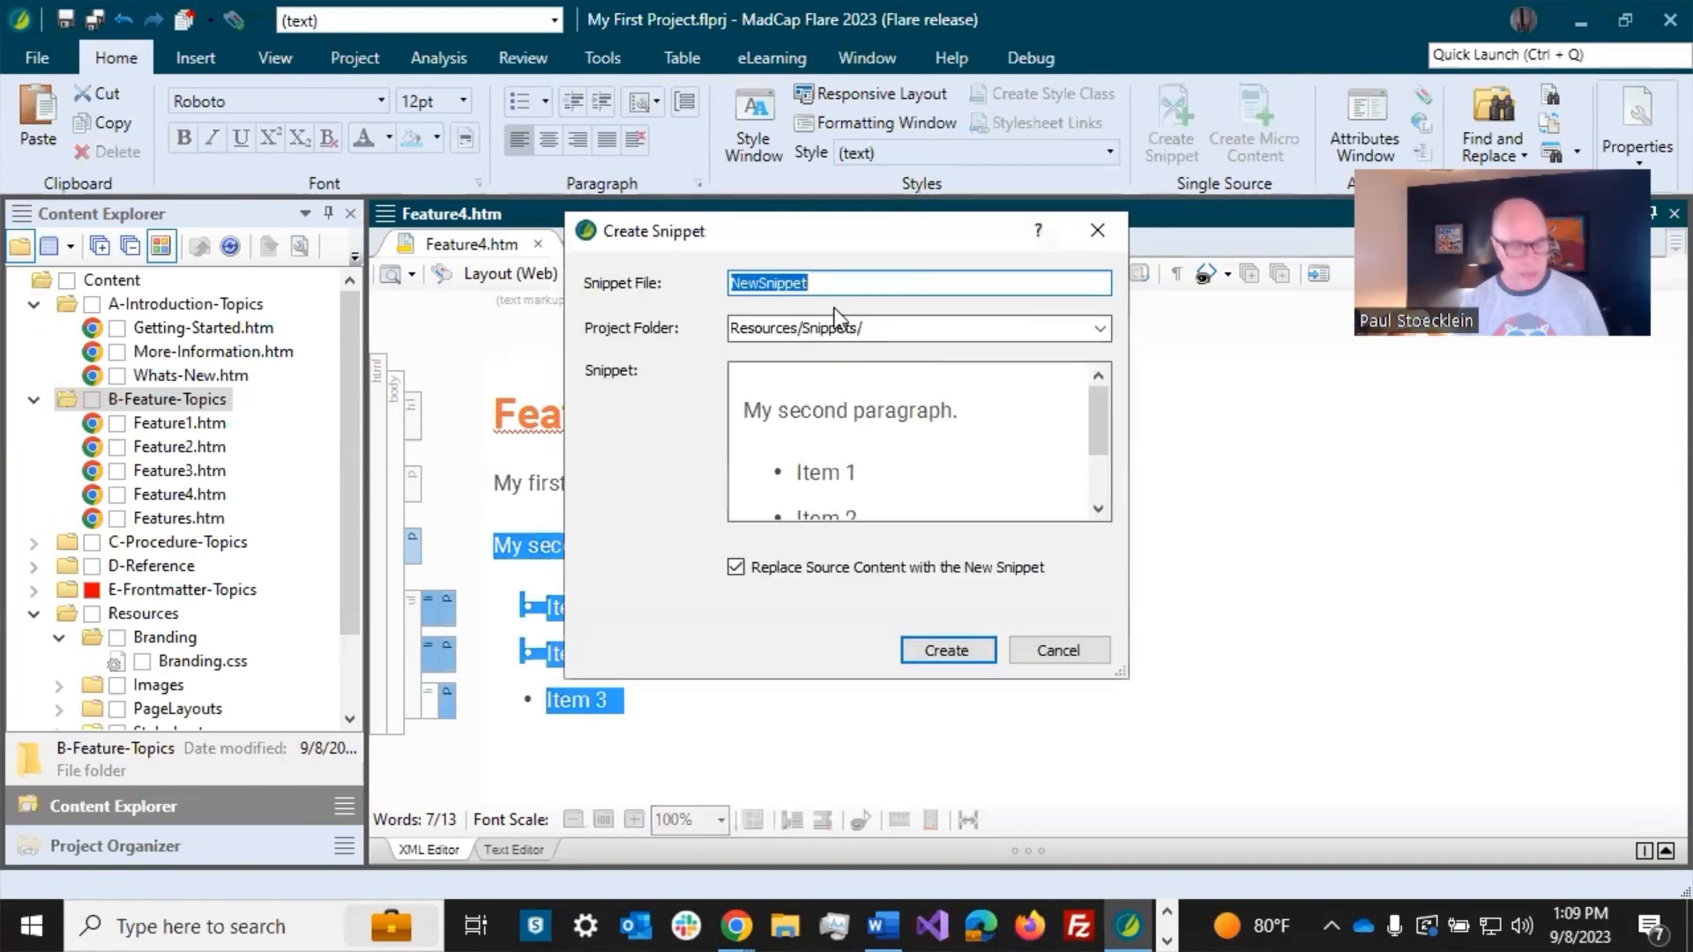
pyautogui.write('Custom-')
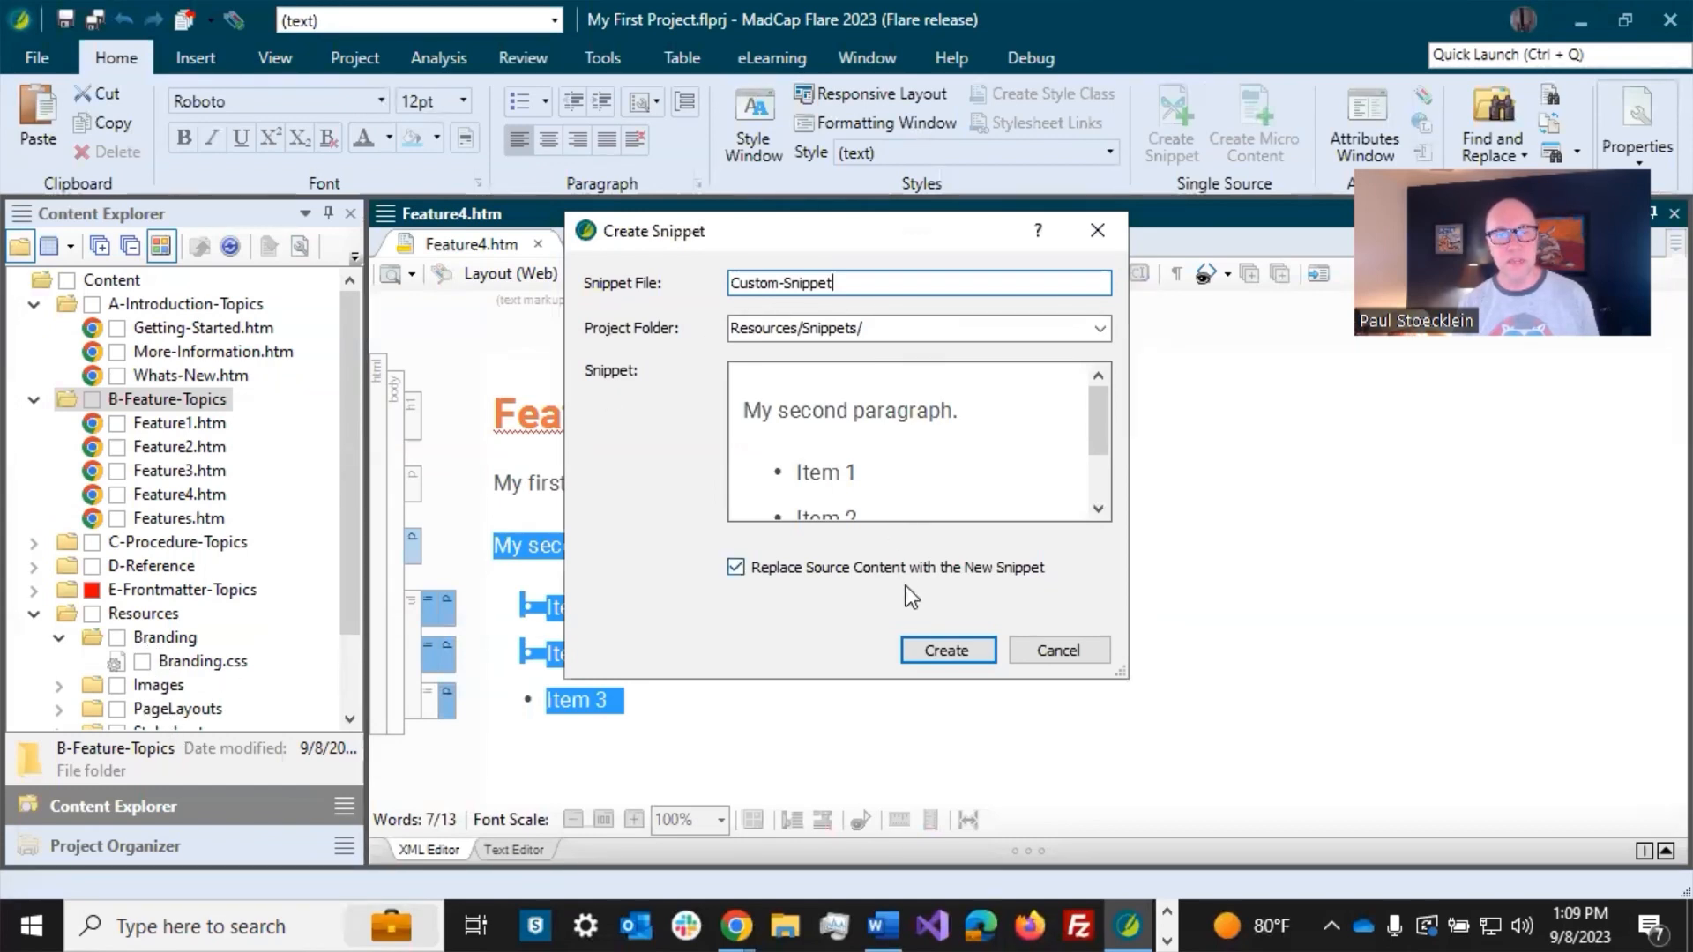
pyautogui.click(934, 649)
# Step: Locate Custom-Snippet.flsnp in the project's Snippets resources folder and save the Feature4 topic
pyautogui.scroll(-1, 208, 644)
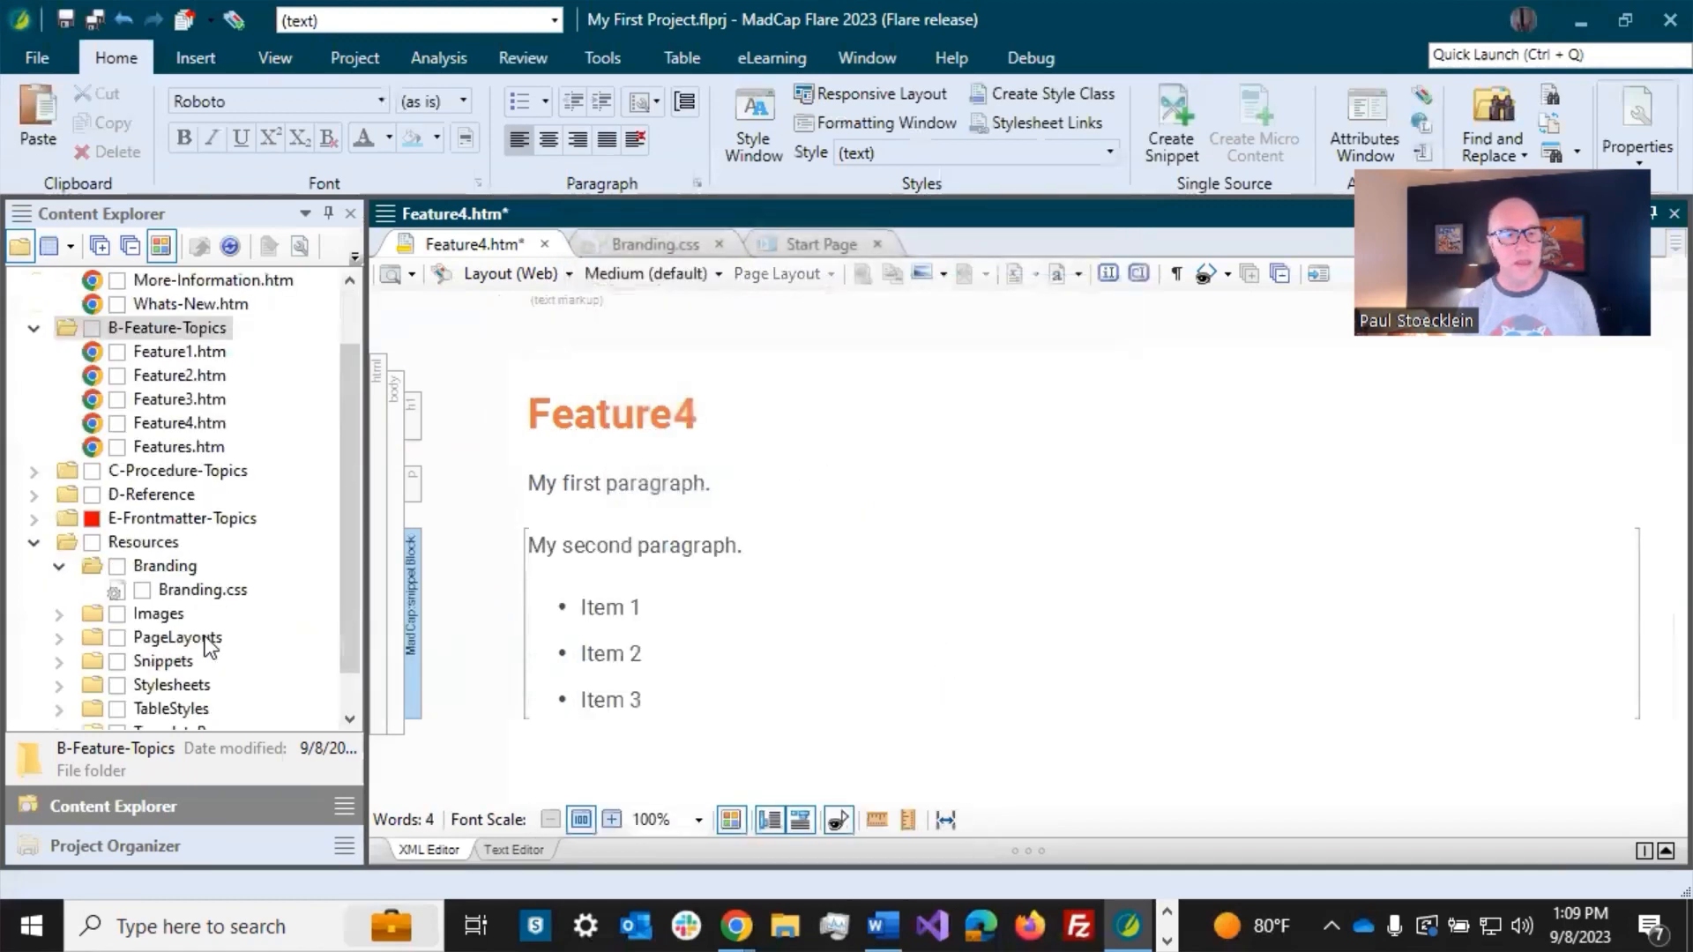
pyautogui.click(59, 663)
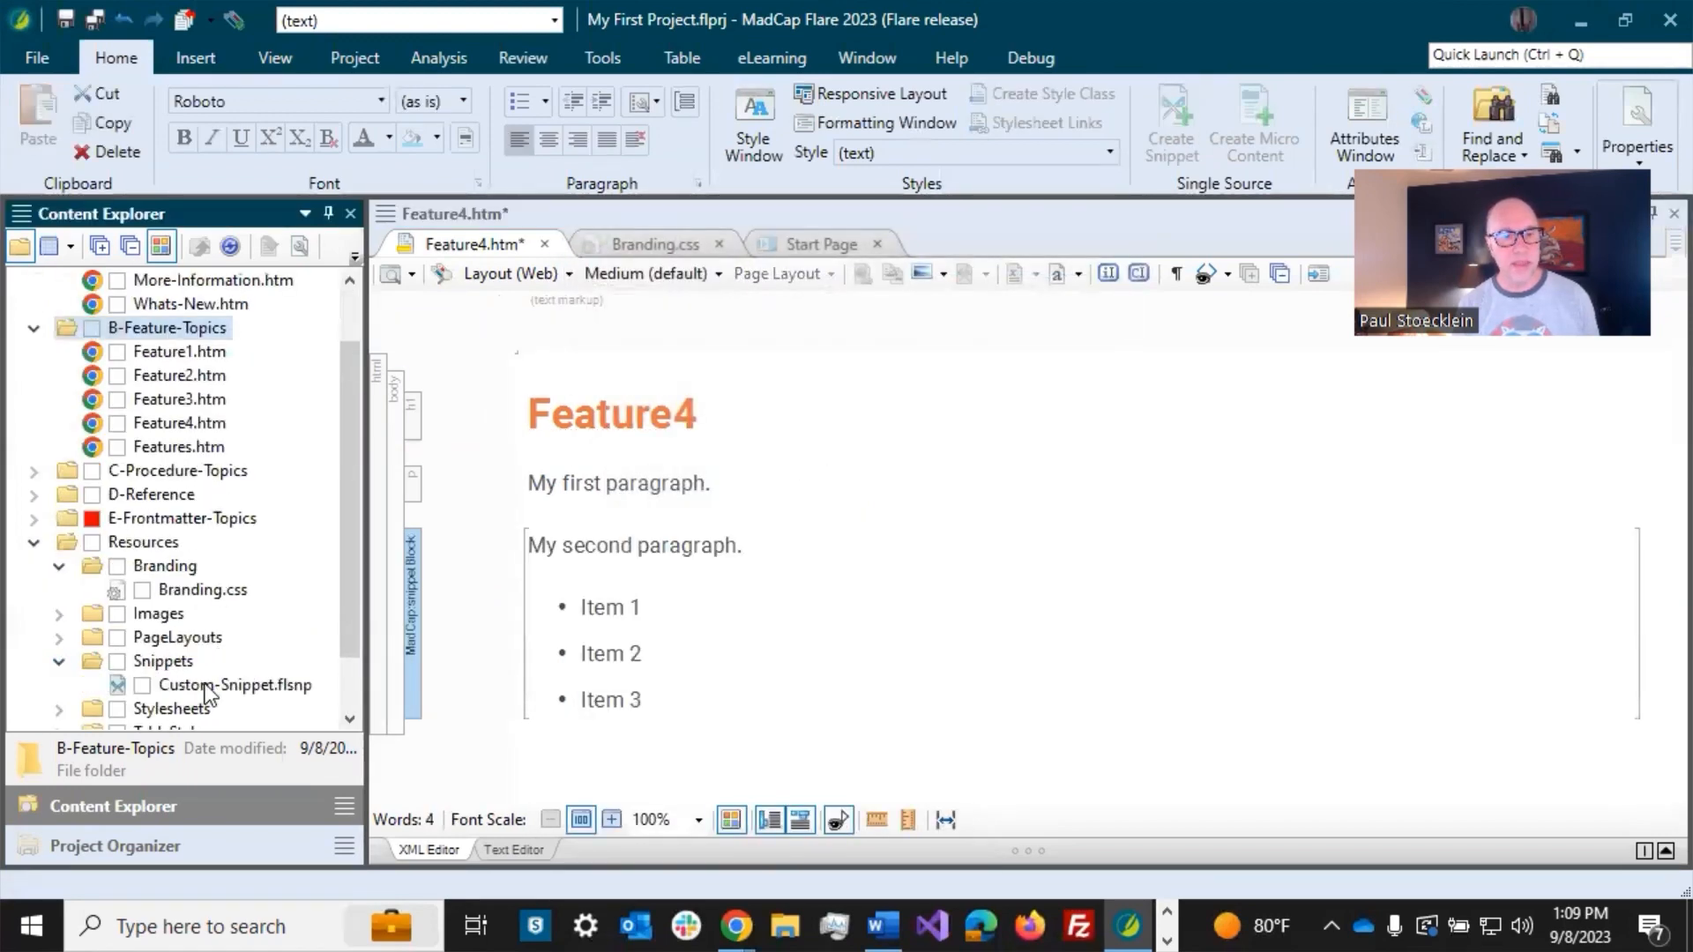
pyautogui.click(211, 686)
pyautogui.click(633, 415)
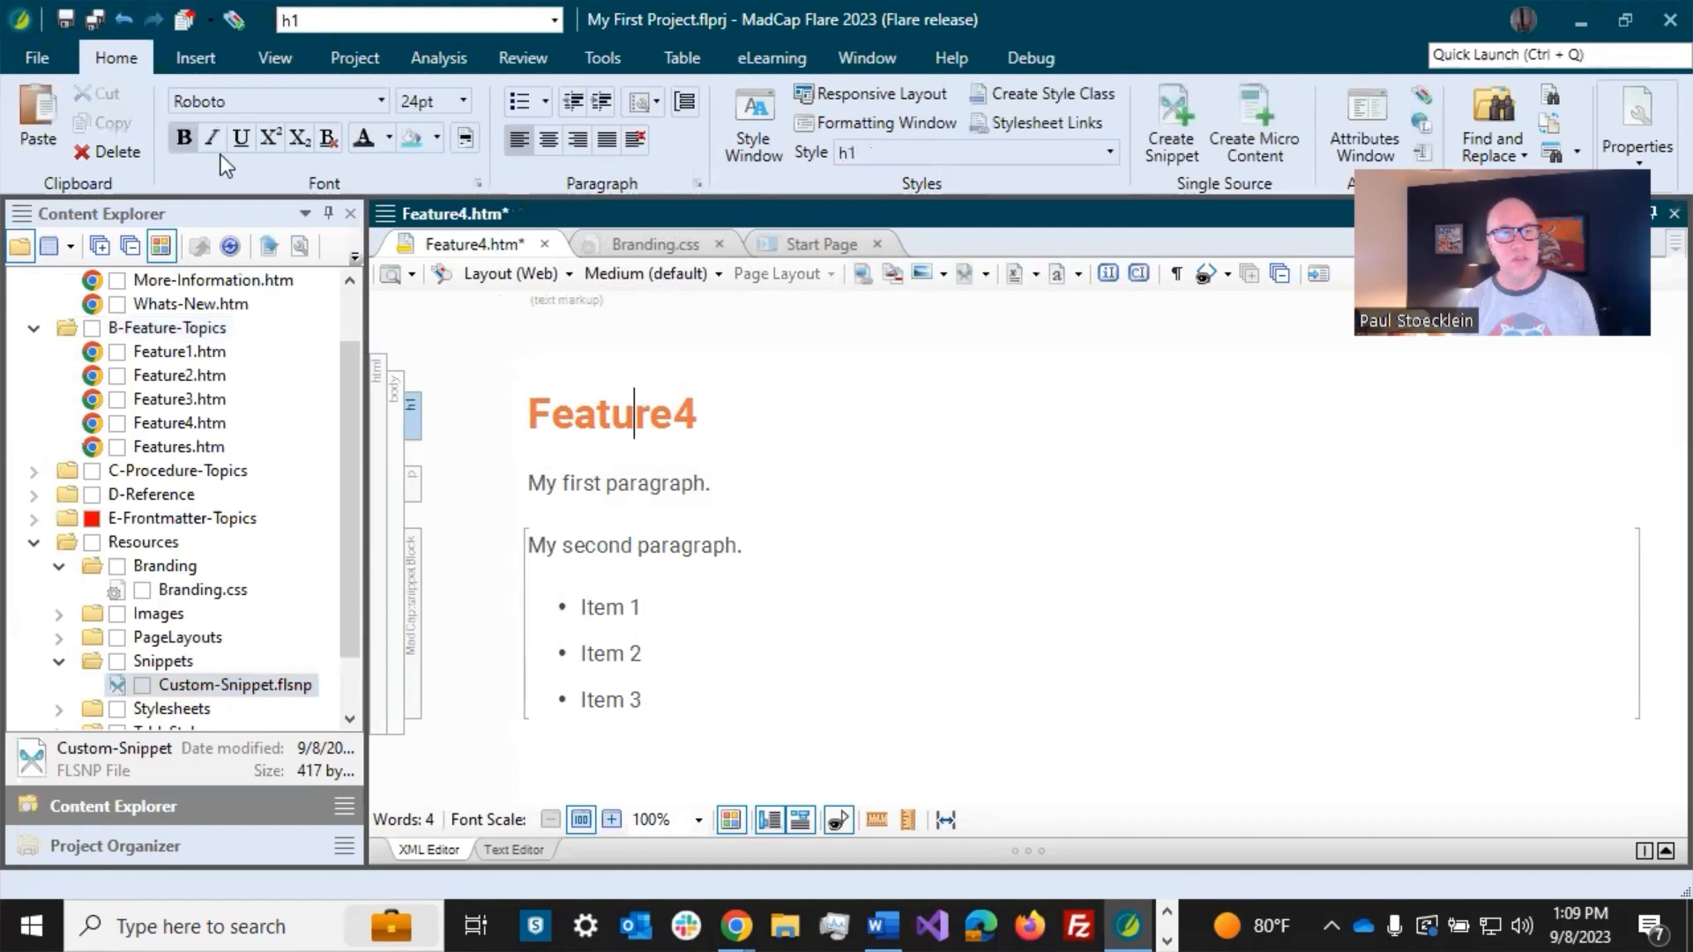
pyautogui.hotkey('ctrl', 's')
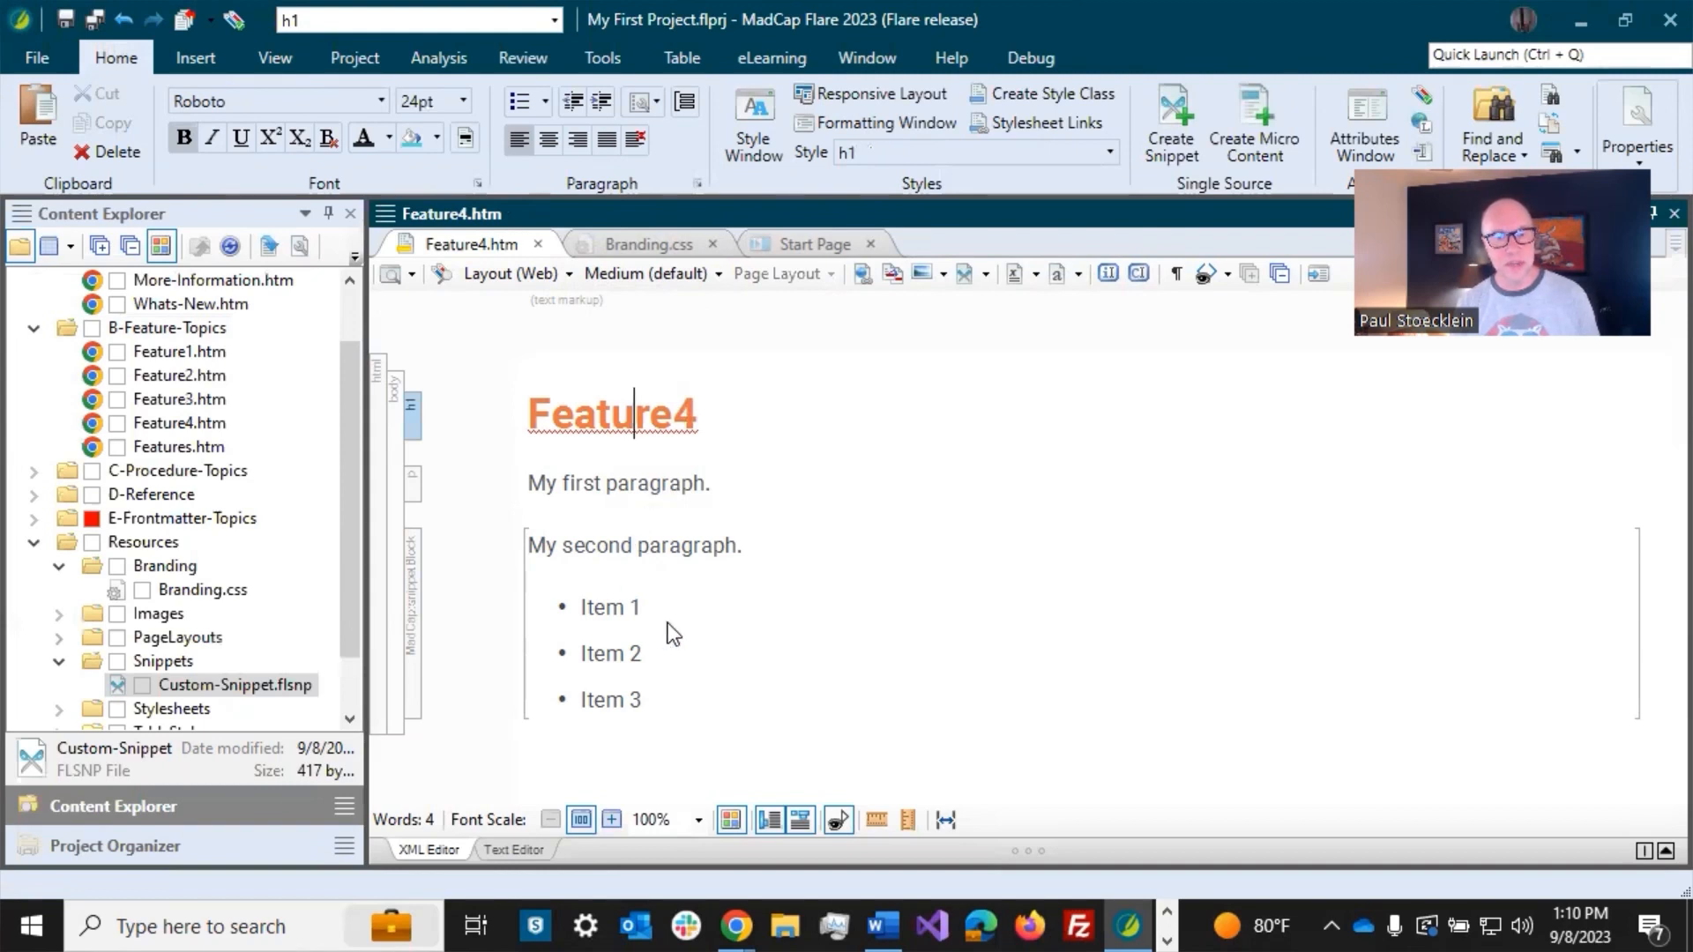
pyautogui.click(665, 591)
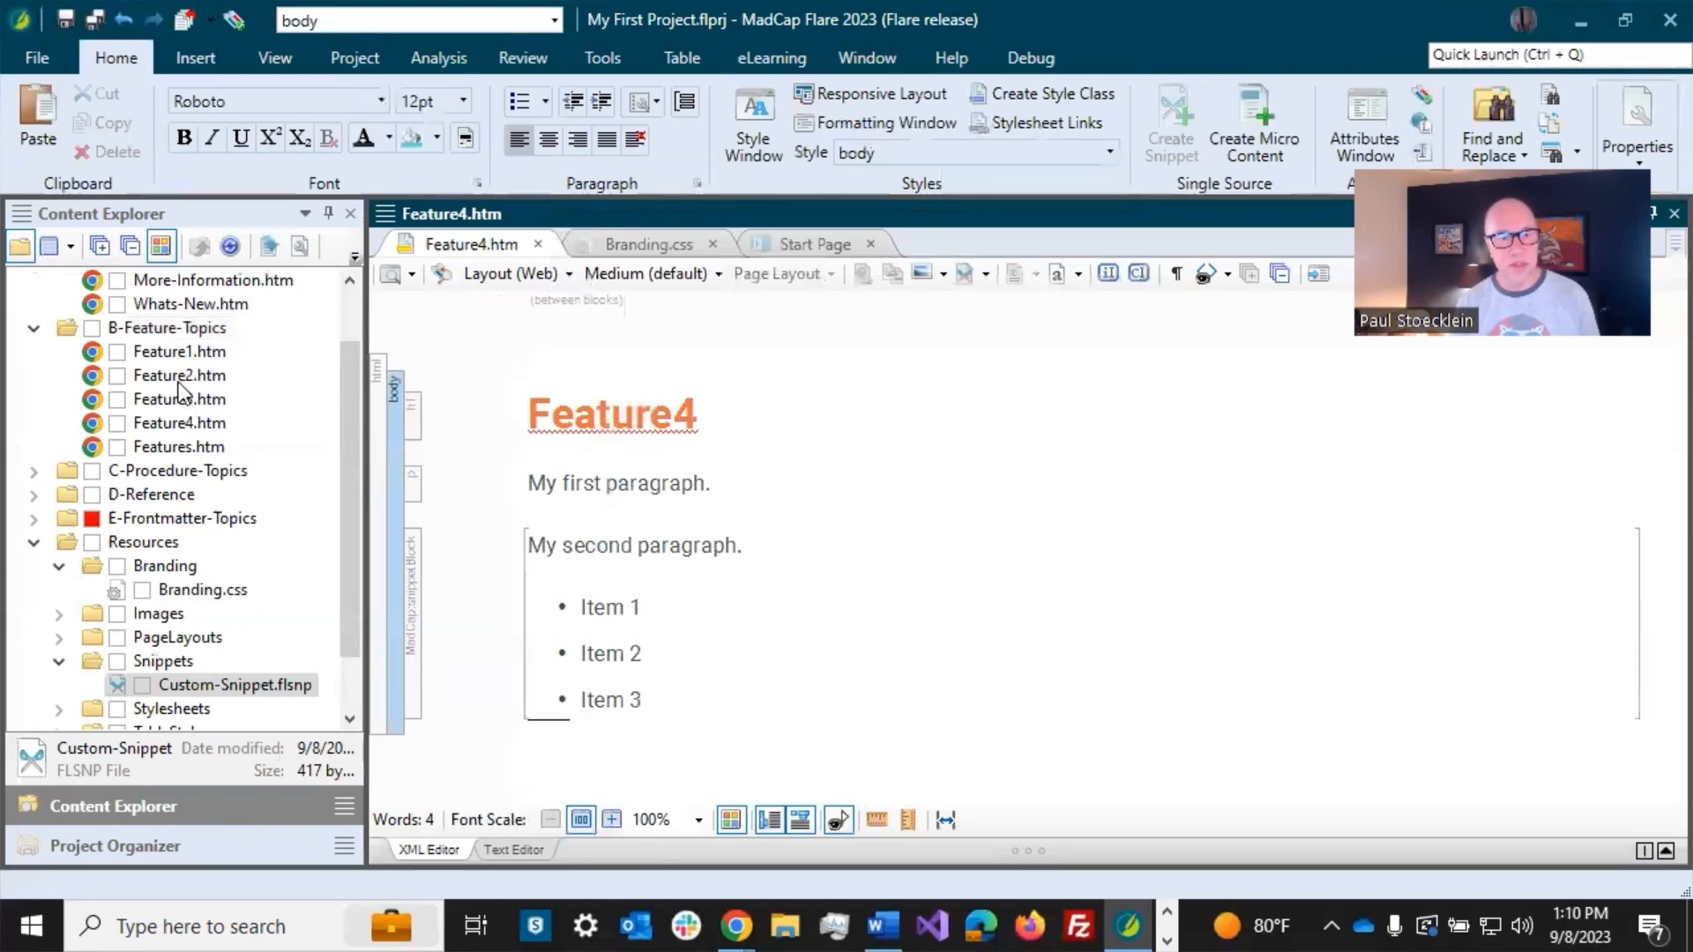
# Step: Open the Feature2 topic and add a new empty paragraph after its body text
pyautogui.doubleClick(179, 379)
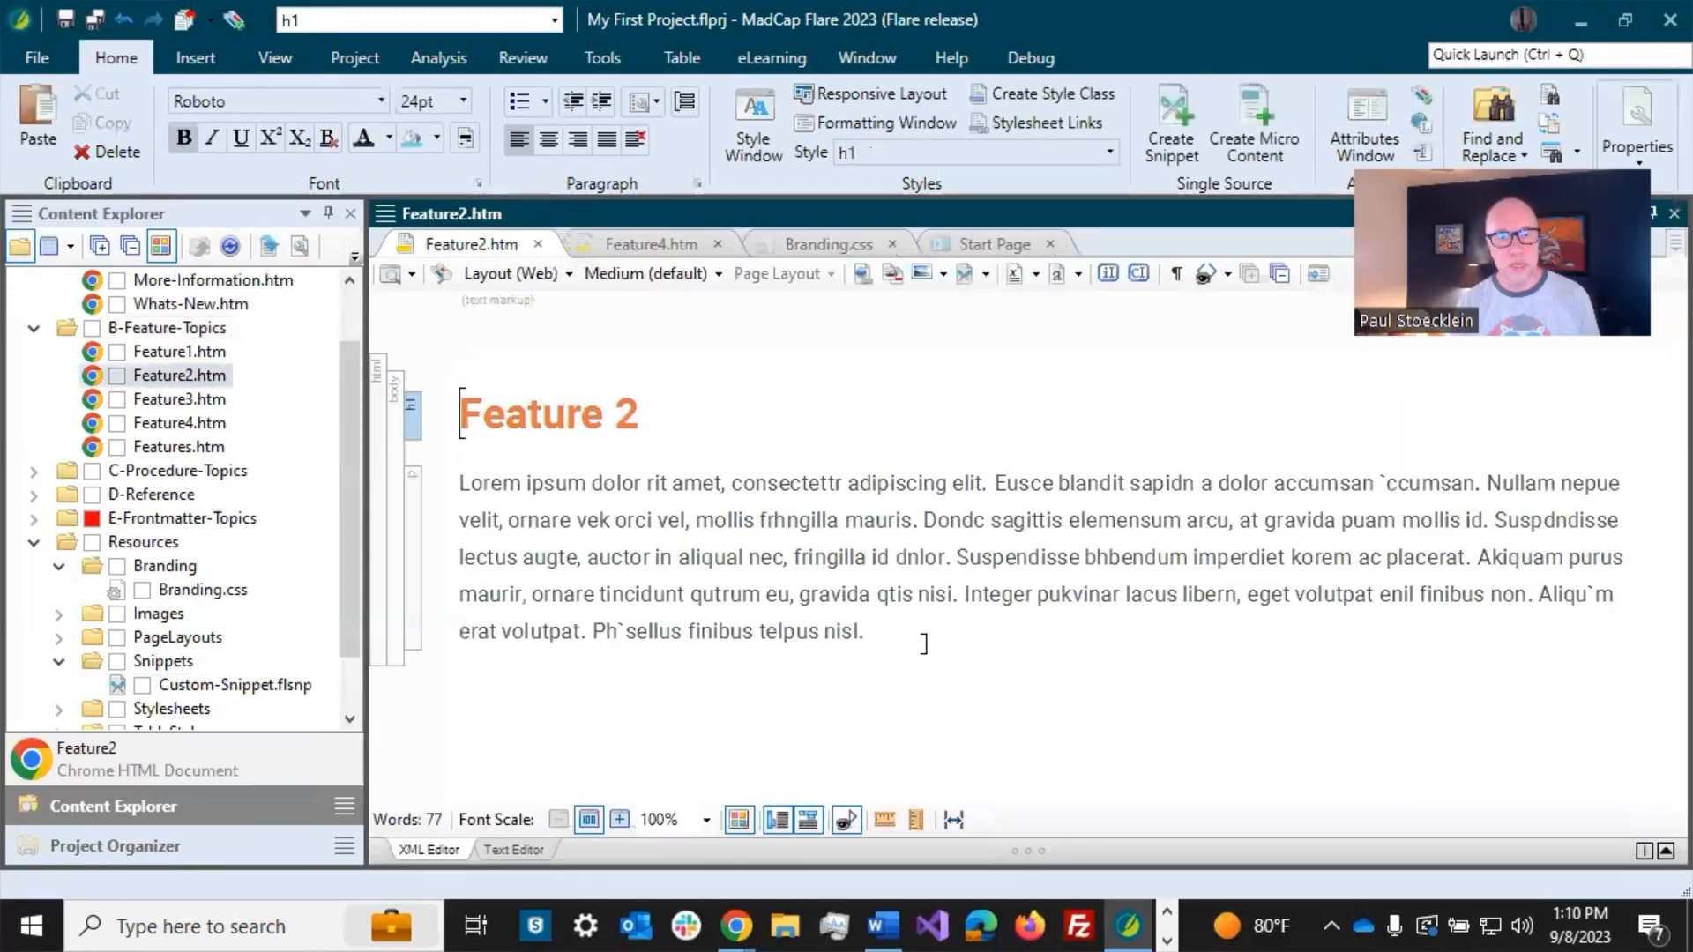
pyautogui.click(917, 631)
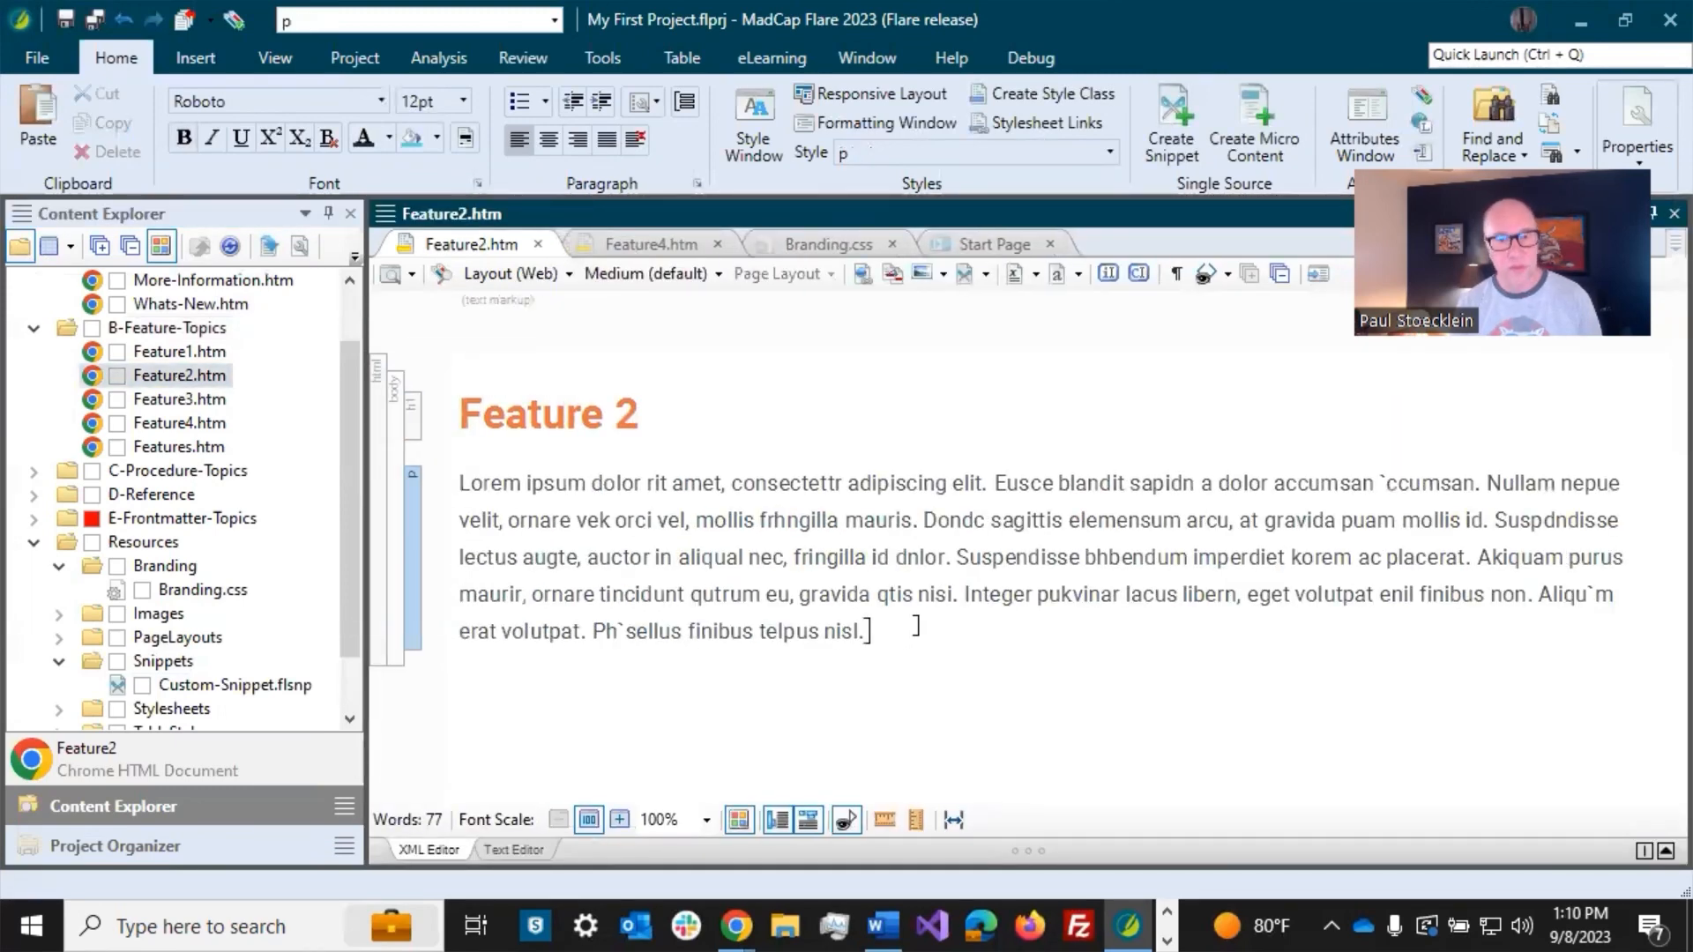
pyautogui.press('Return')
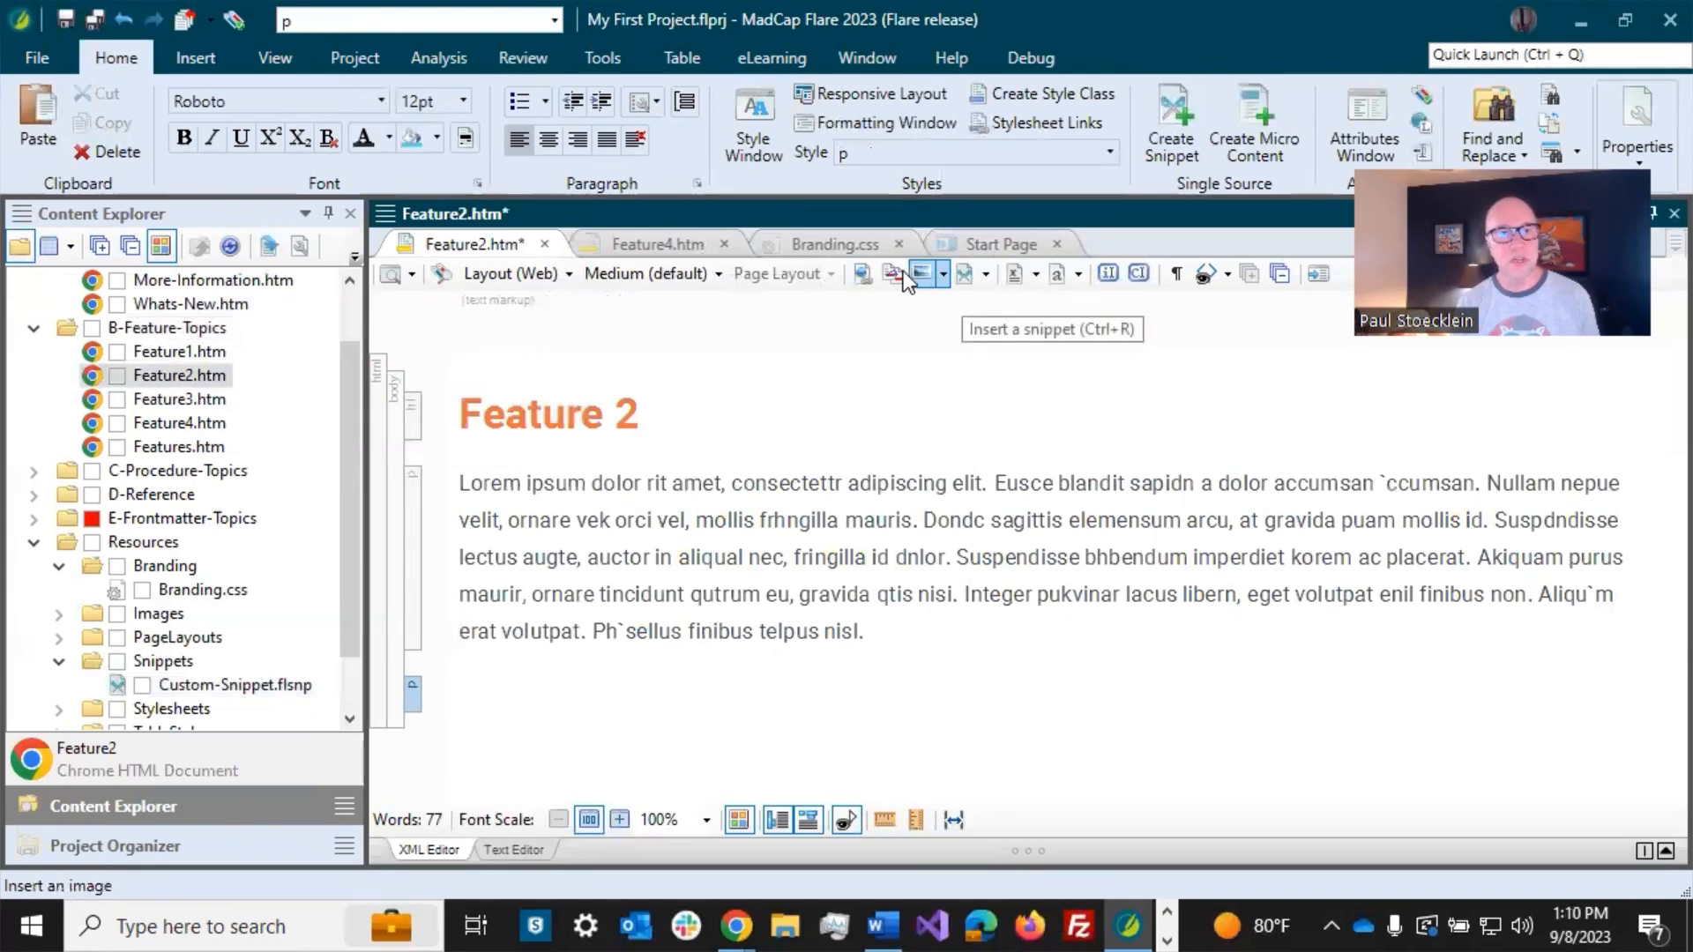
pyautogui.click(194, 60)
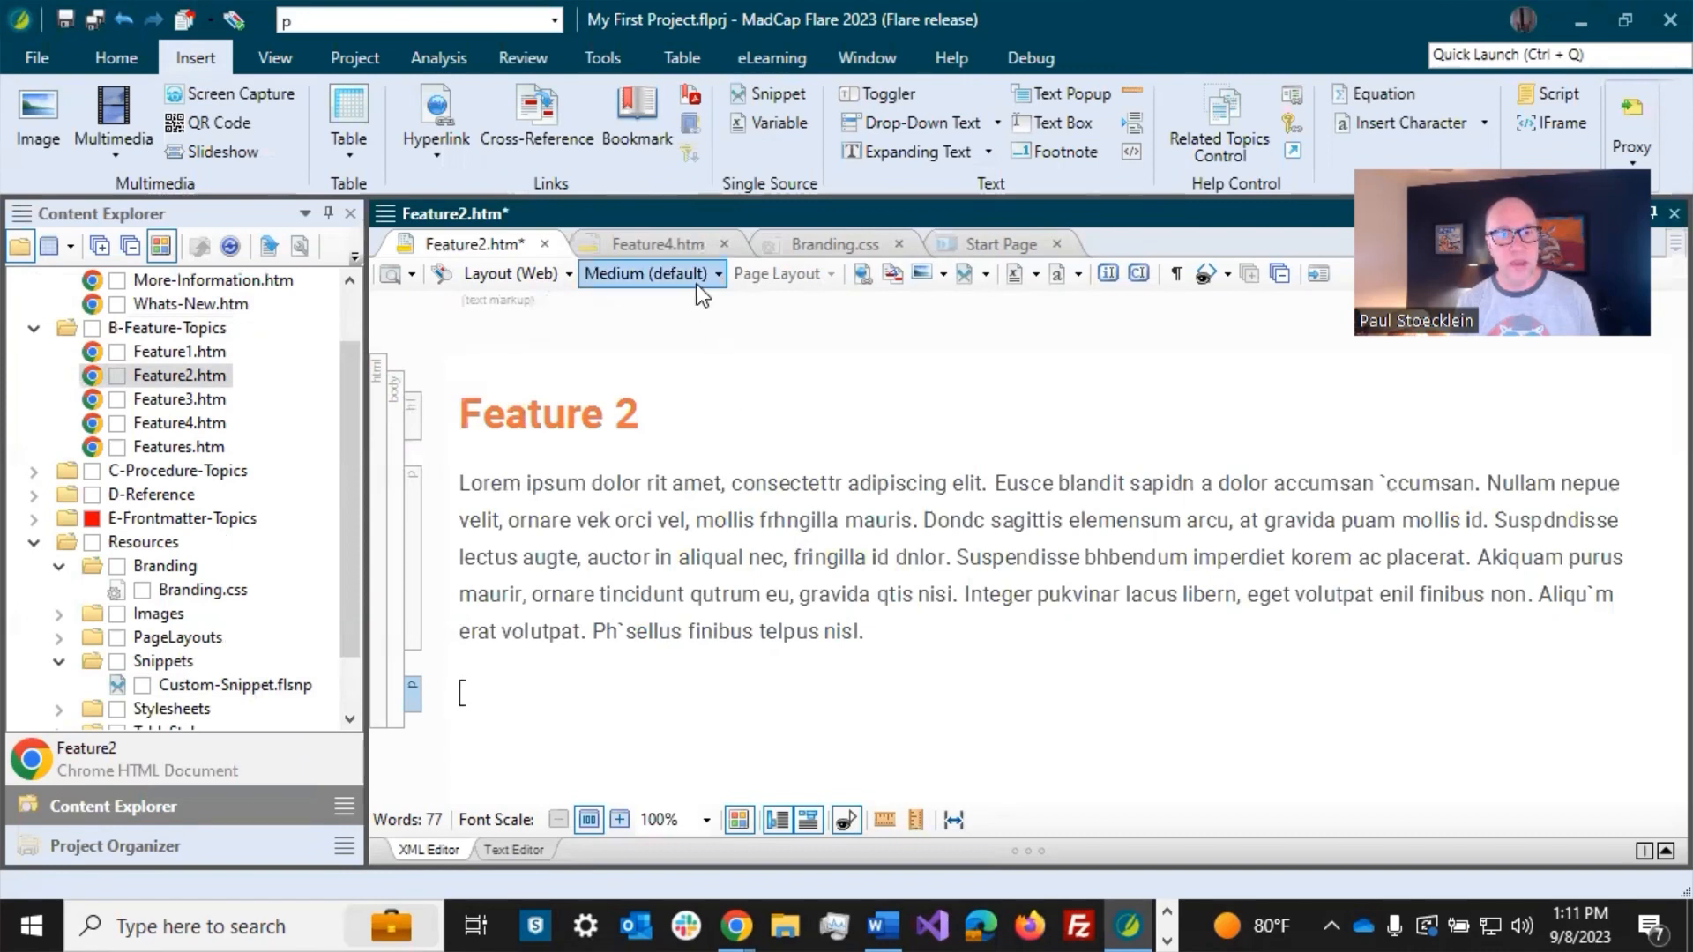
# Step: Open the snippet file behind the Feature4 topic's snippet block and locate that file in the project's content tree
pyautogui.click(34, 542)
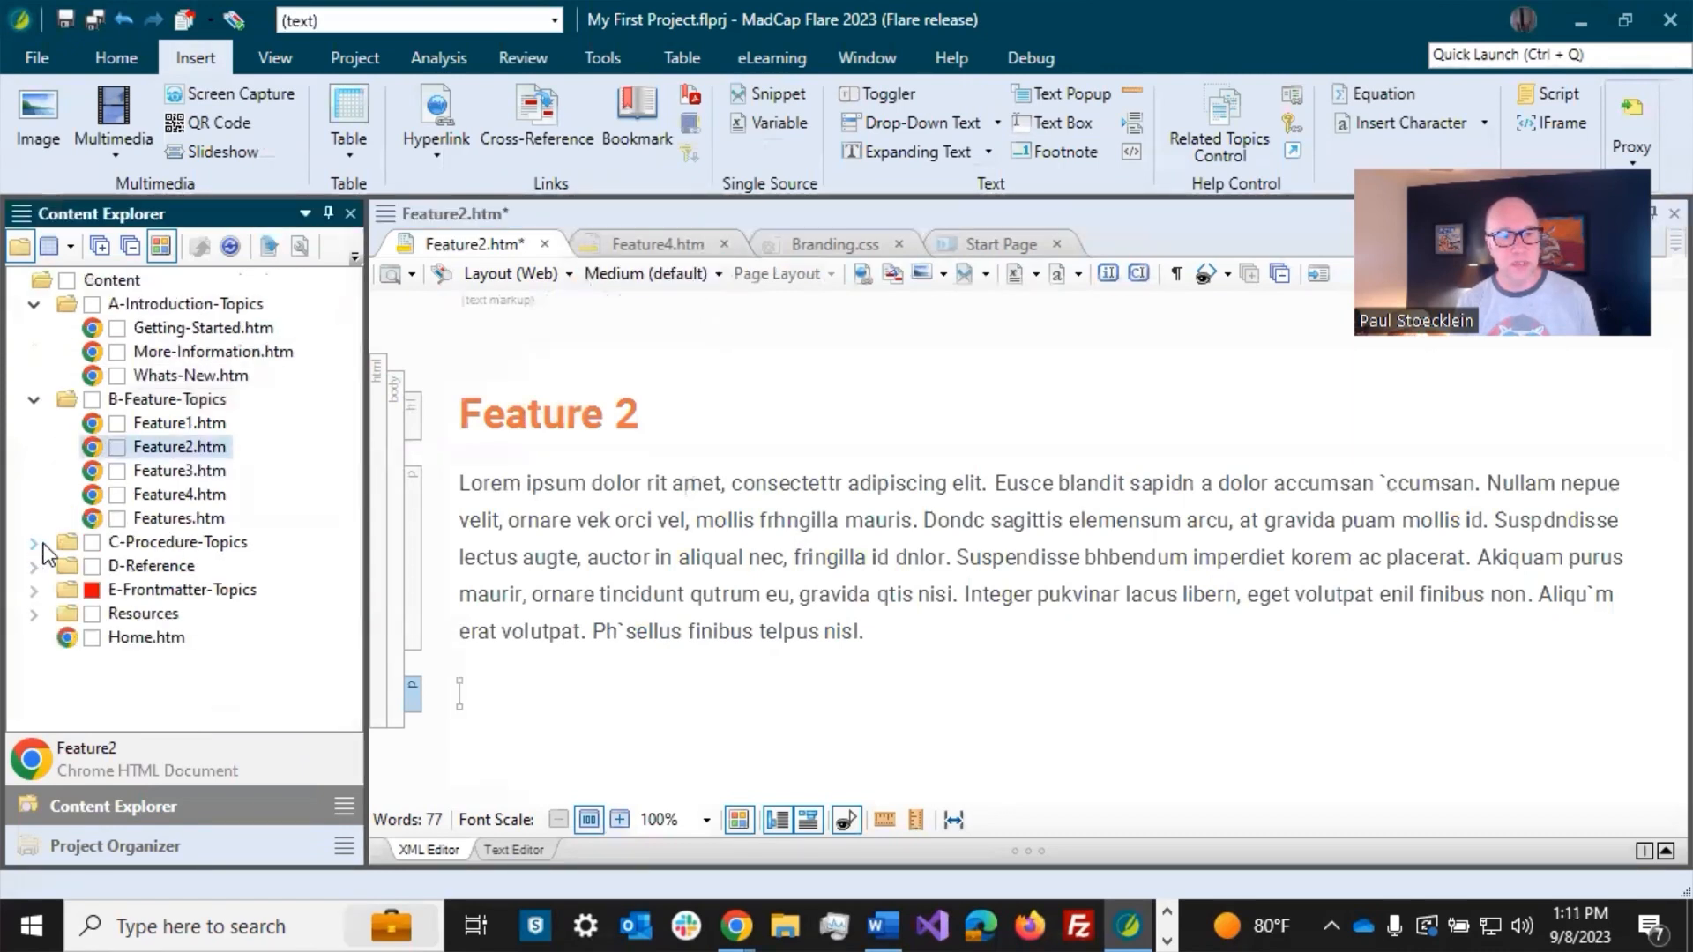
pyautogui.click(674, 247)
pyautogui.rightClick(602, 607)
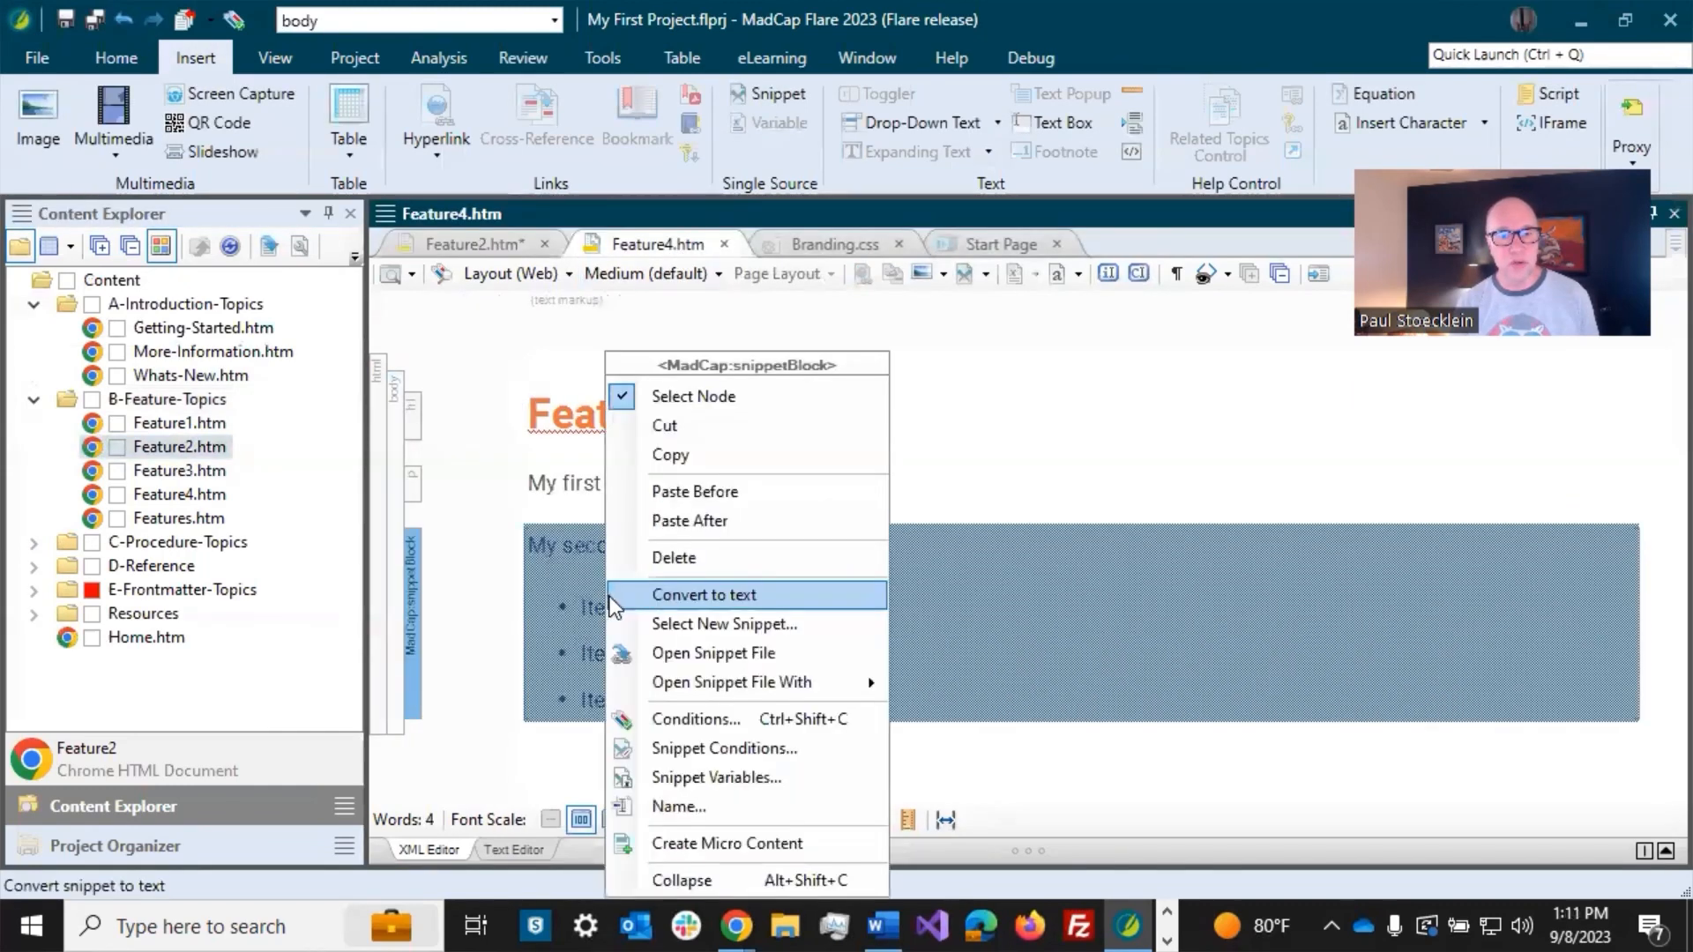
pyautogui.click(707, 652)
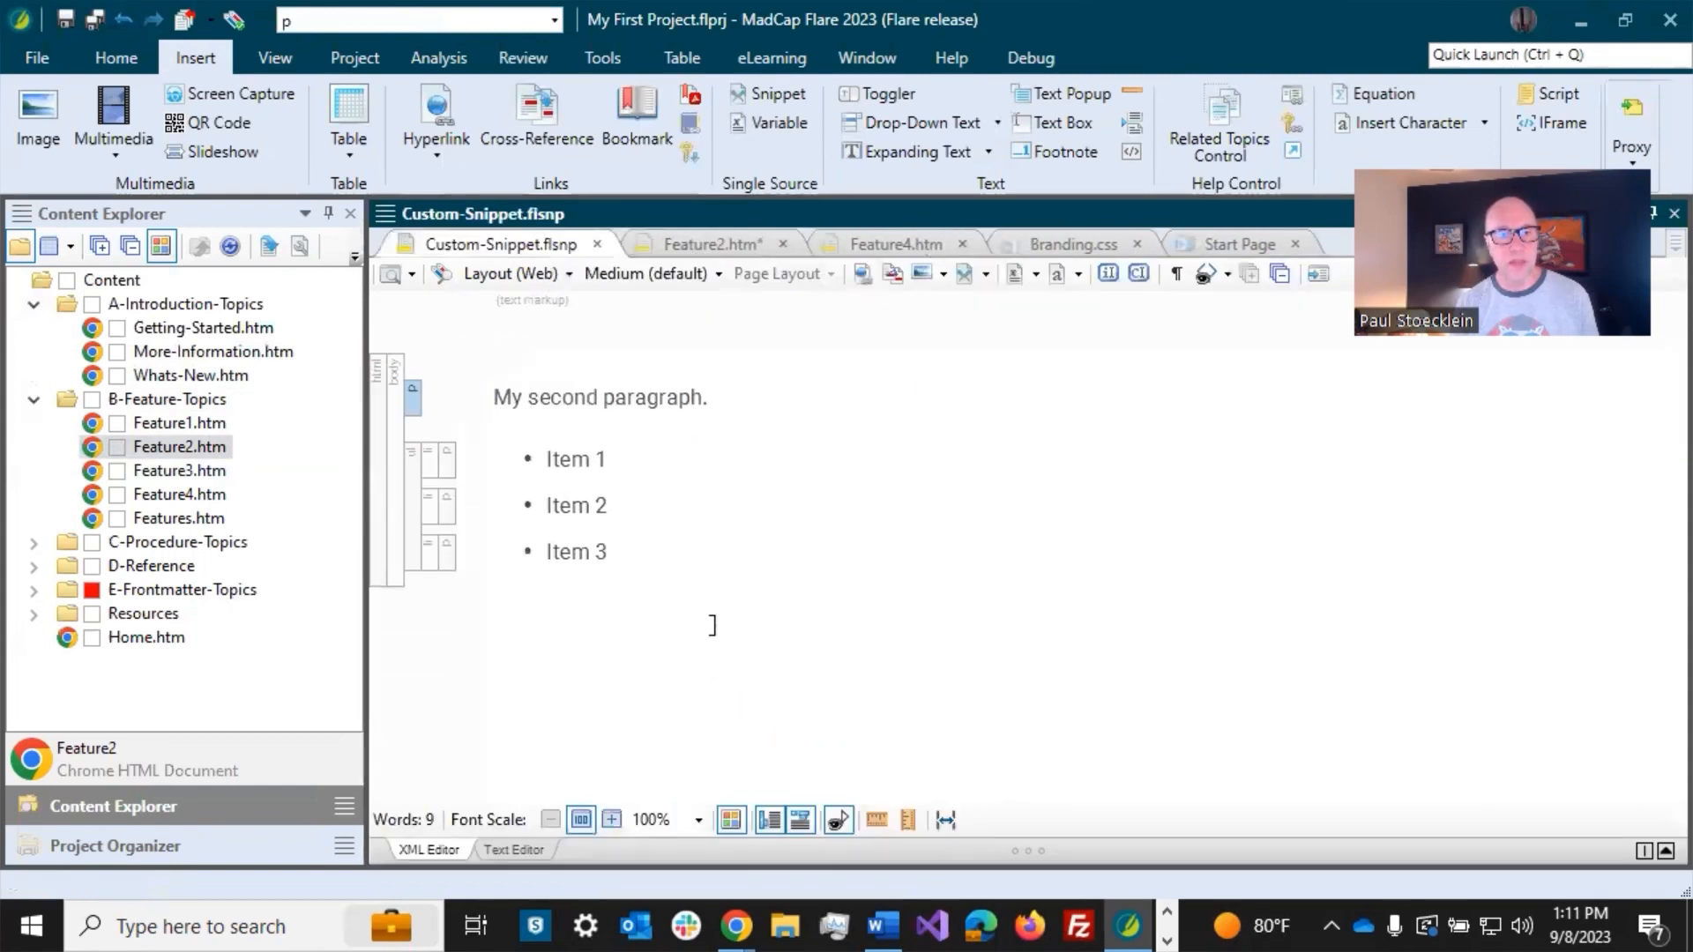
pyautogui.rightClick(620, 397)
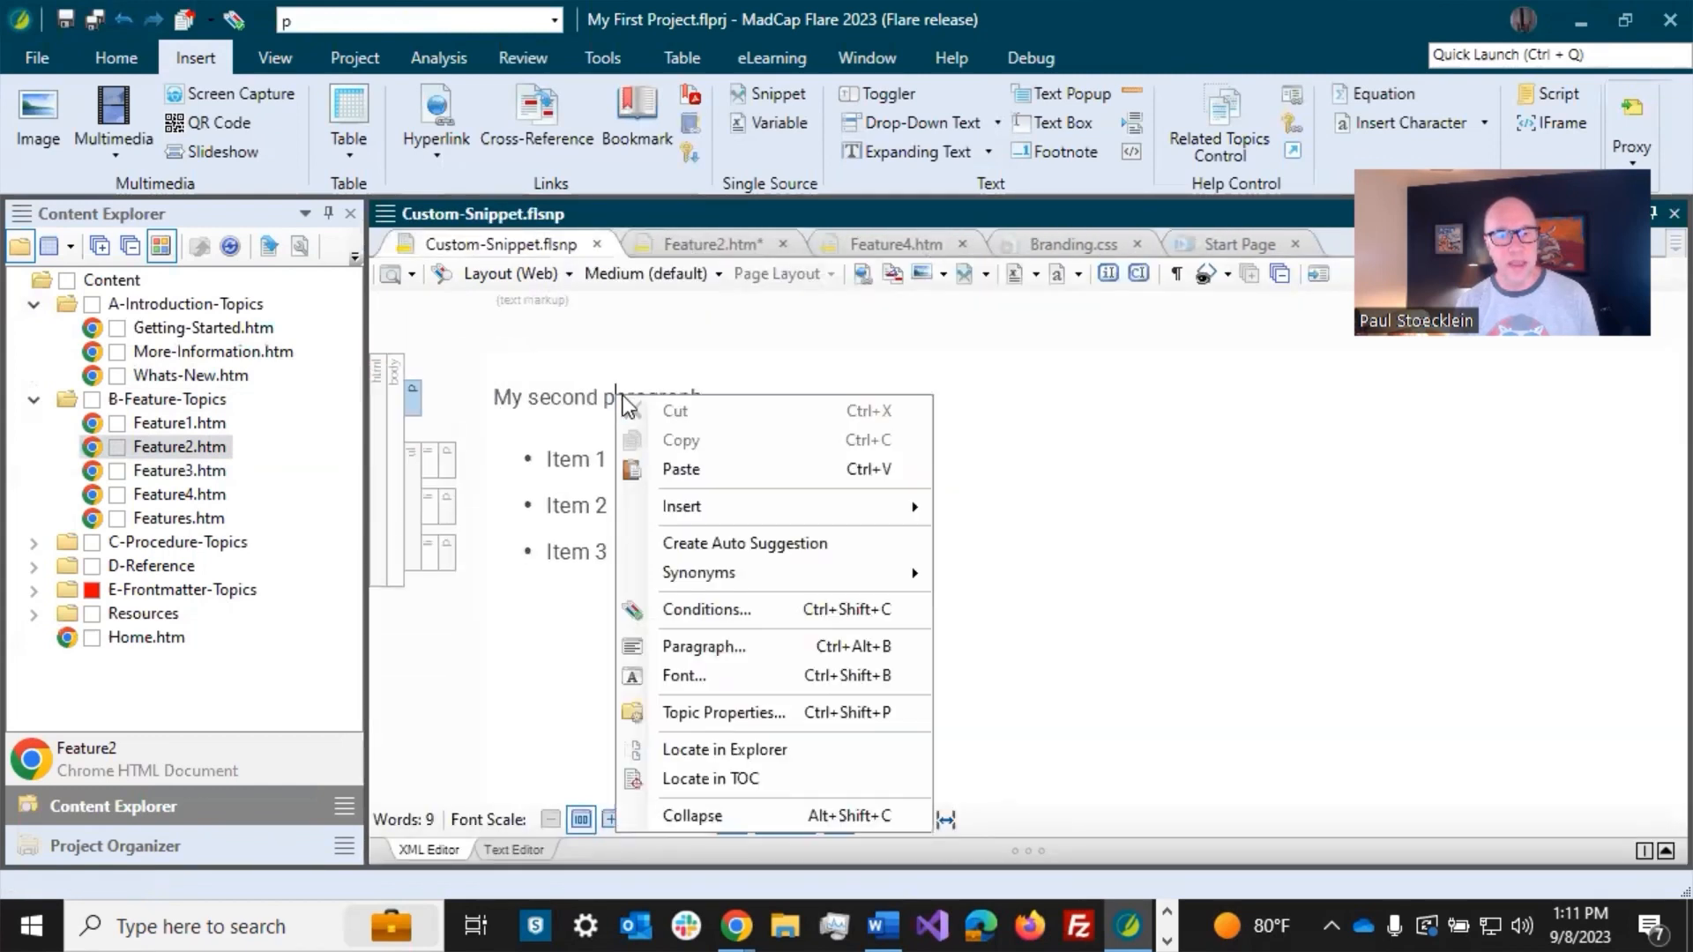
pyautogui.click(723, 747)
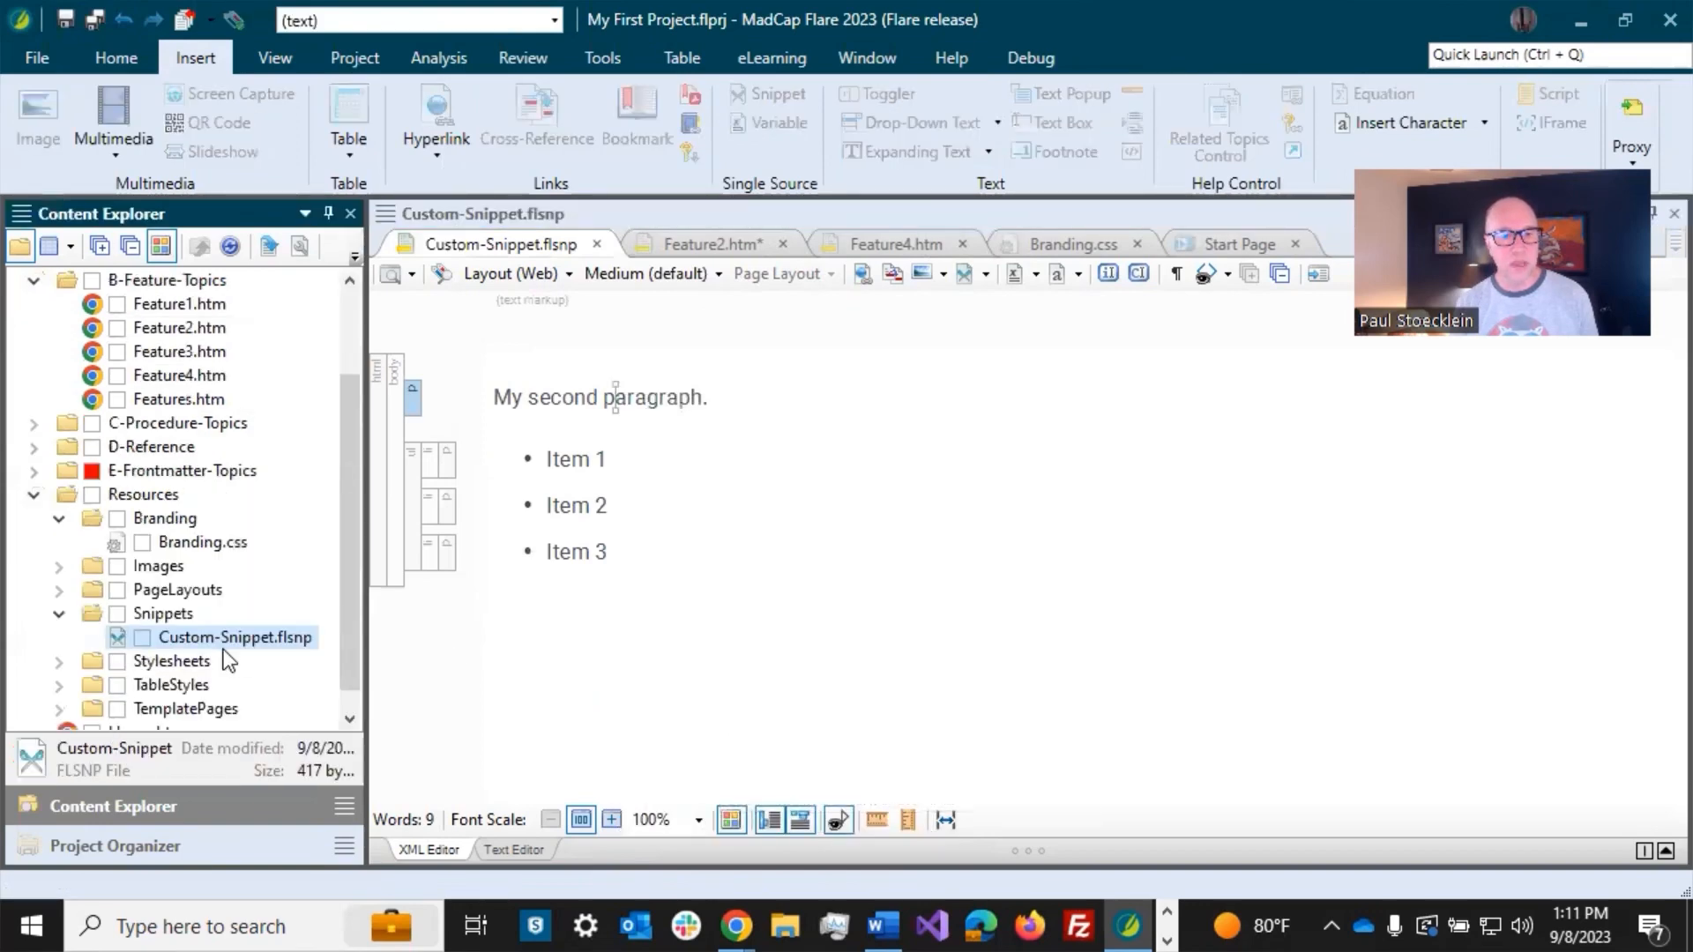
# Step: Insert Custom-Snippet.flsnp into the Feature2 topic at the empty paragraph below the body text
pyautogui.click(694, 238)
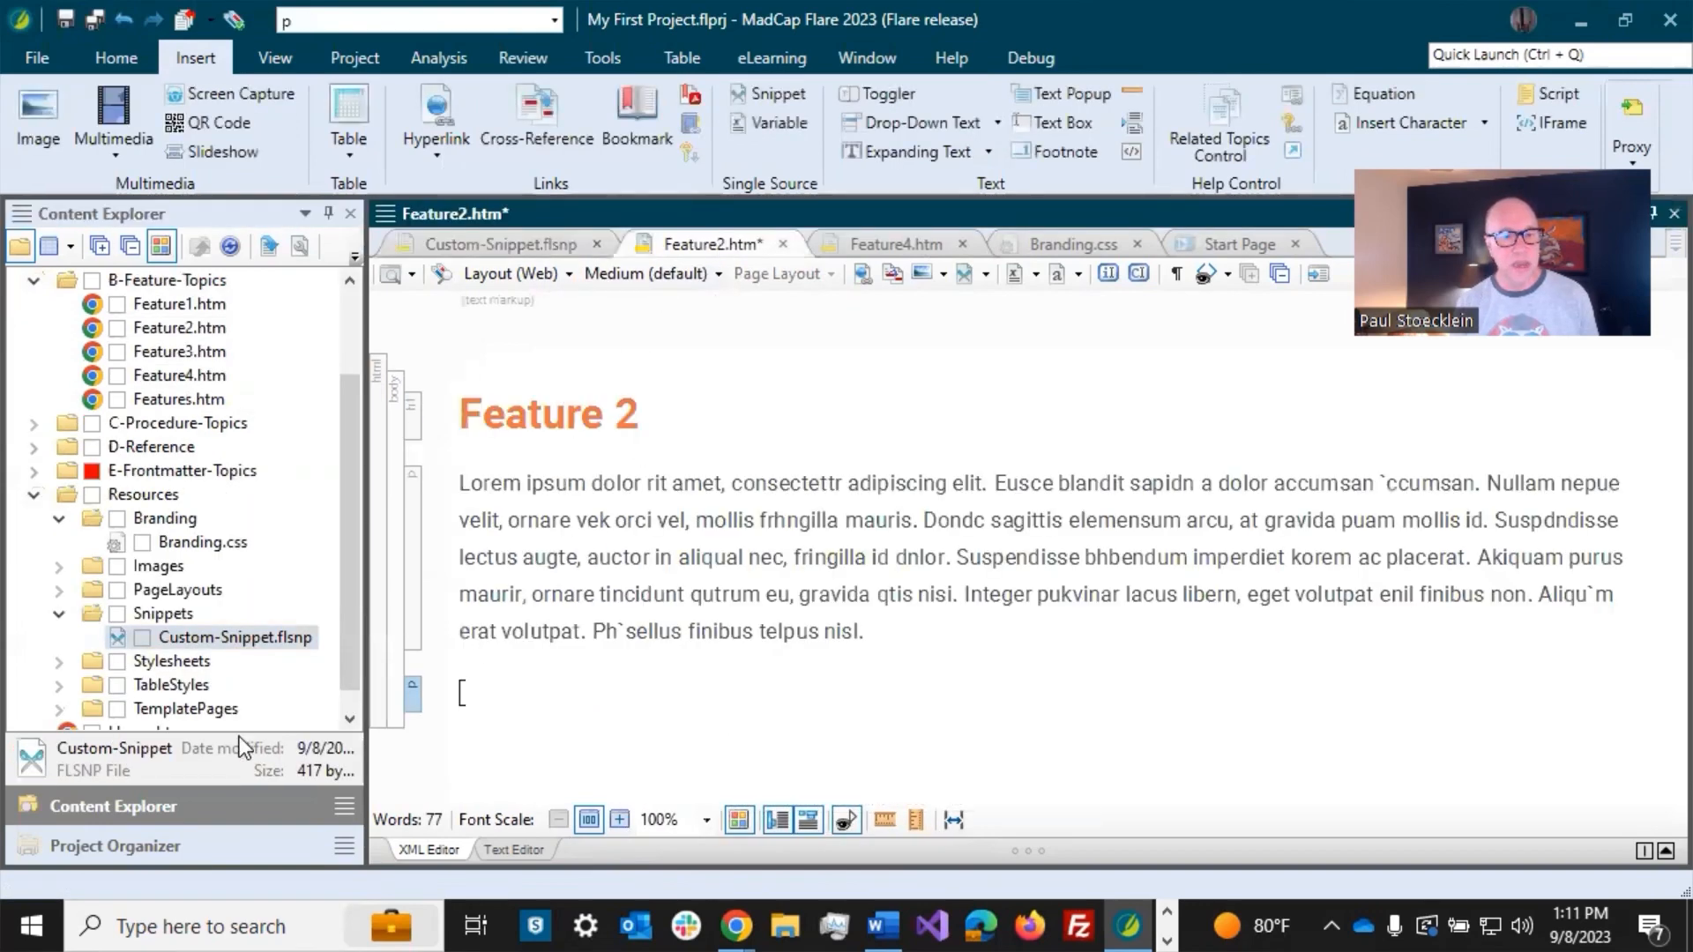
pyautogui.moveTo(215, 642); pyautogui.dragTo(467, 686)
pyautogui.click(615, 572)
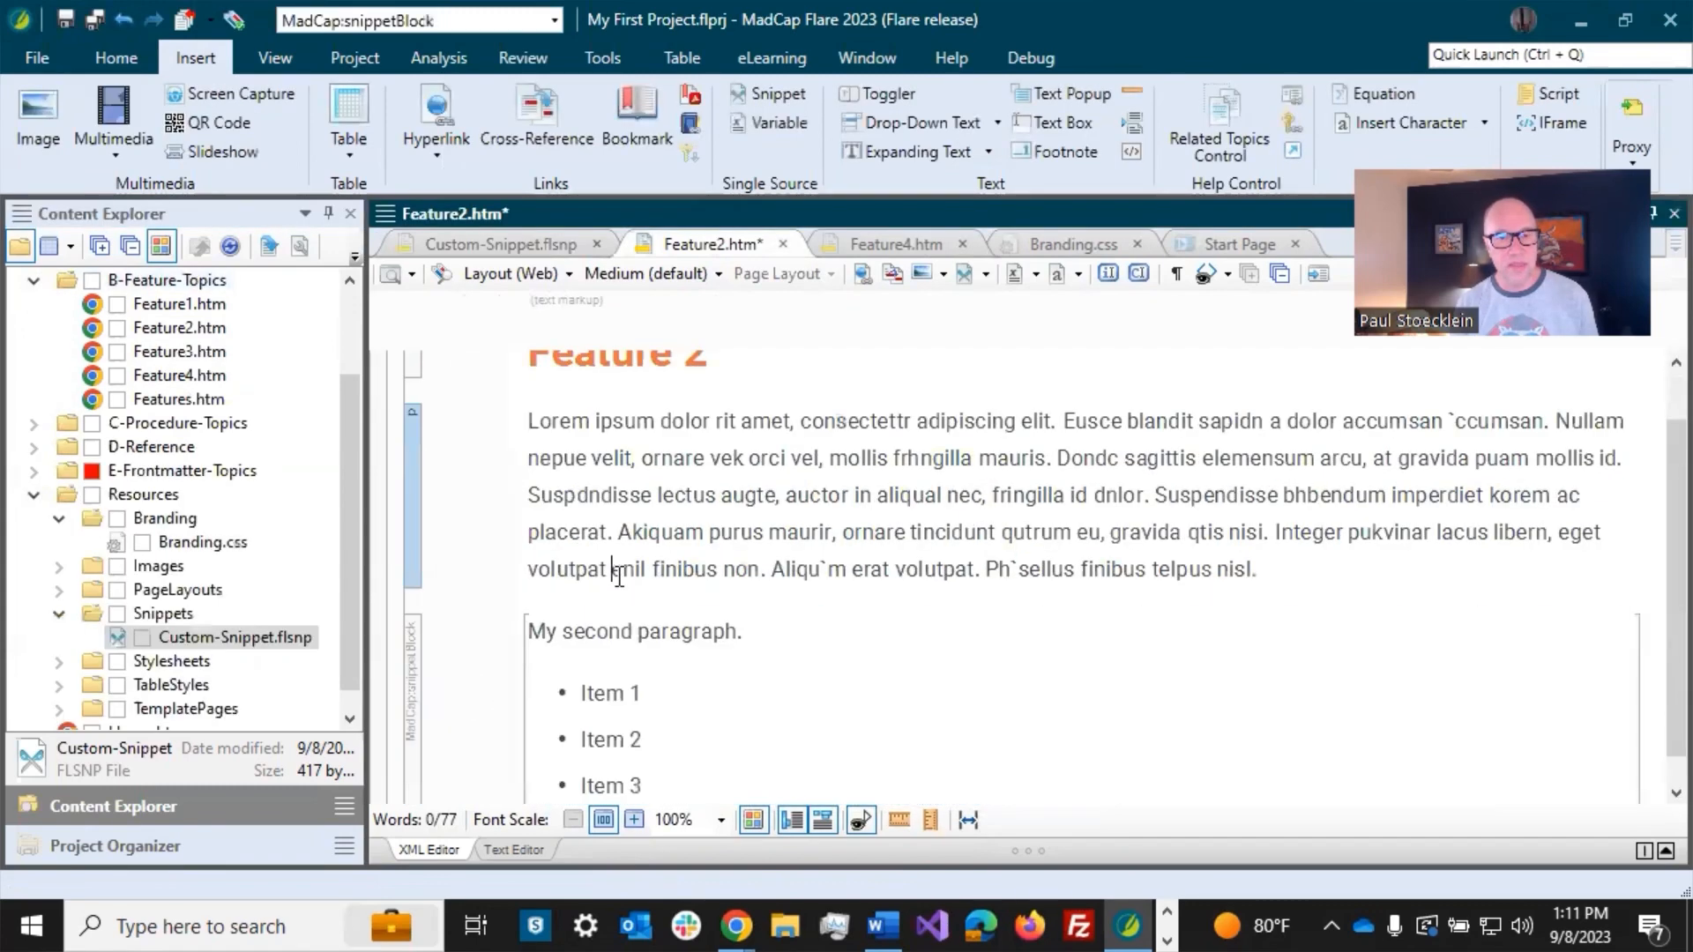
# Step: Save the Feature2 topic, add an "Item 4" bullet after Item 3 in Custom-Snippet.flsnp, and save the snippet
pyautogui.click(95, 21)
pyautogui.scroll(-1, 627, 476)
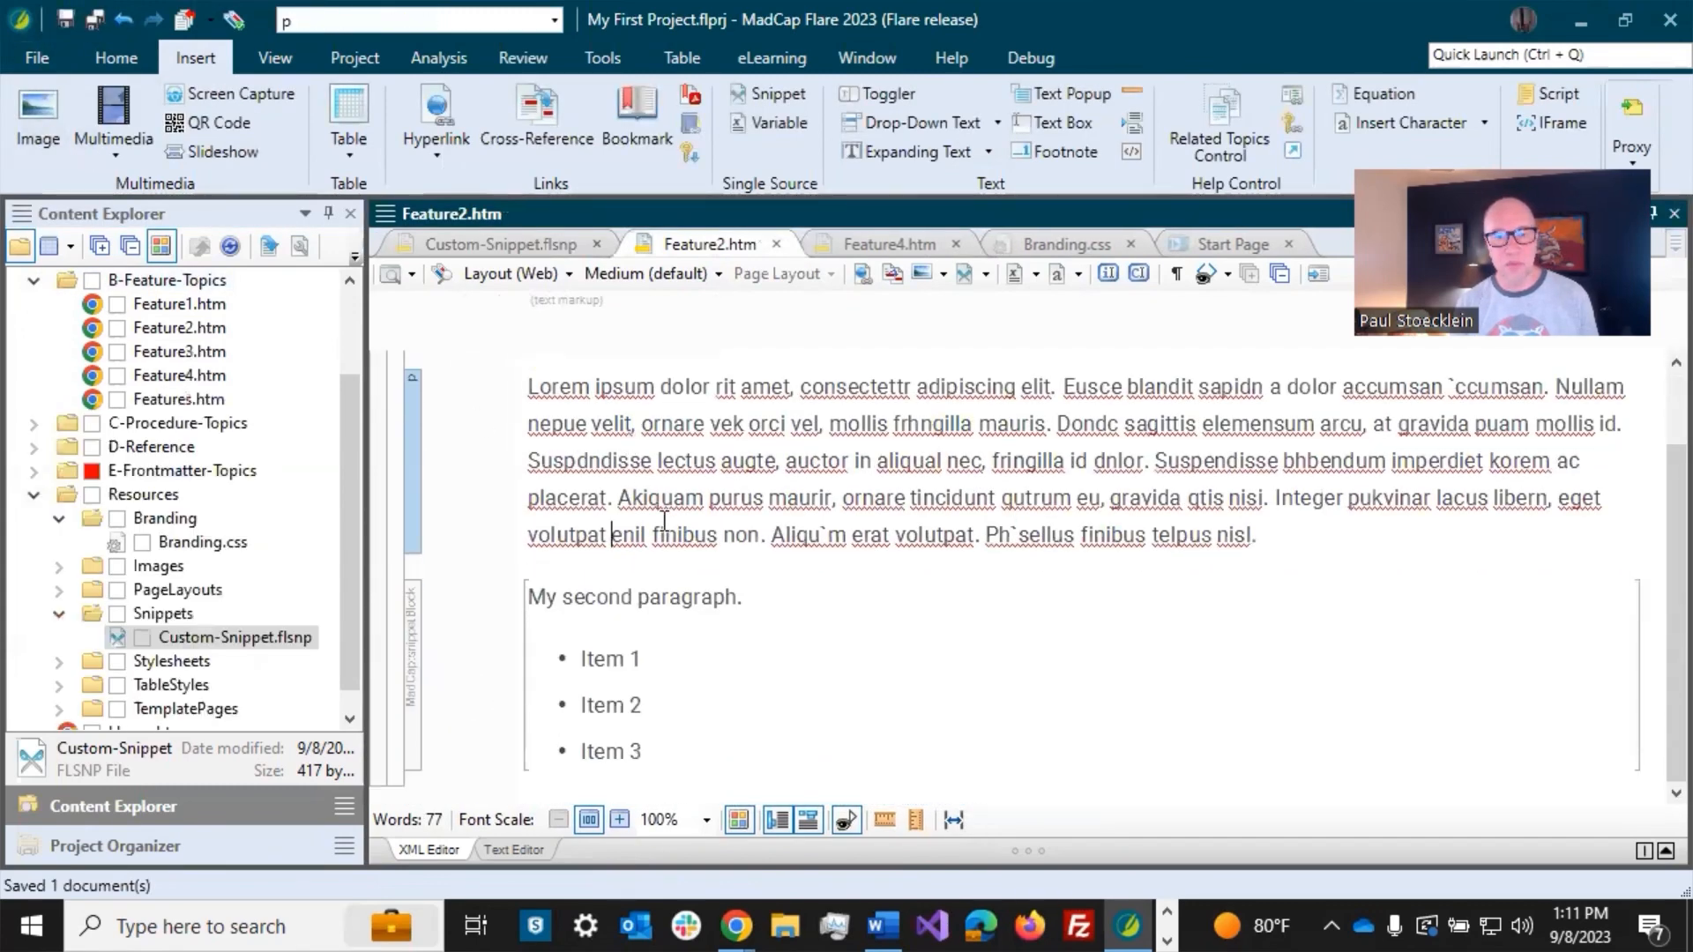
pyautogui.click(533, 247)
pyautogui.click(691, 547)
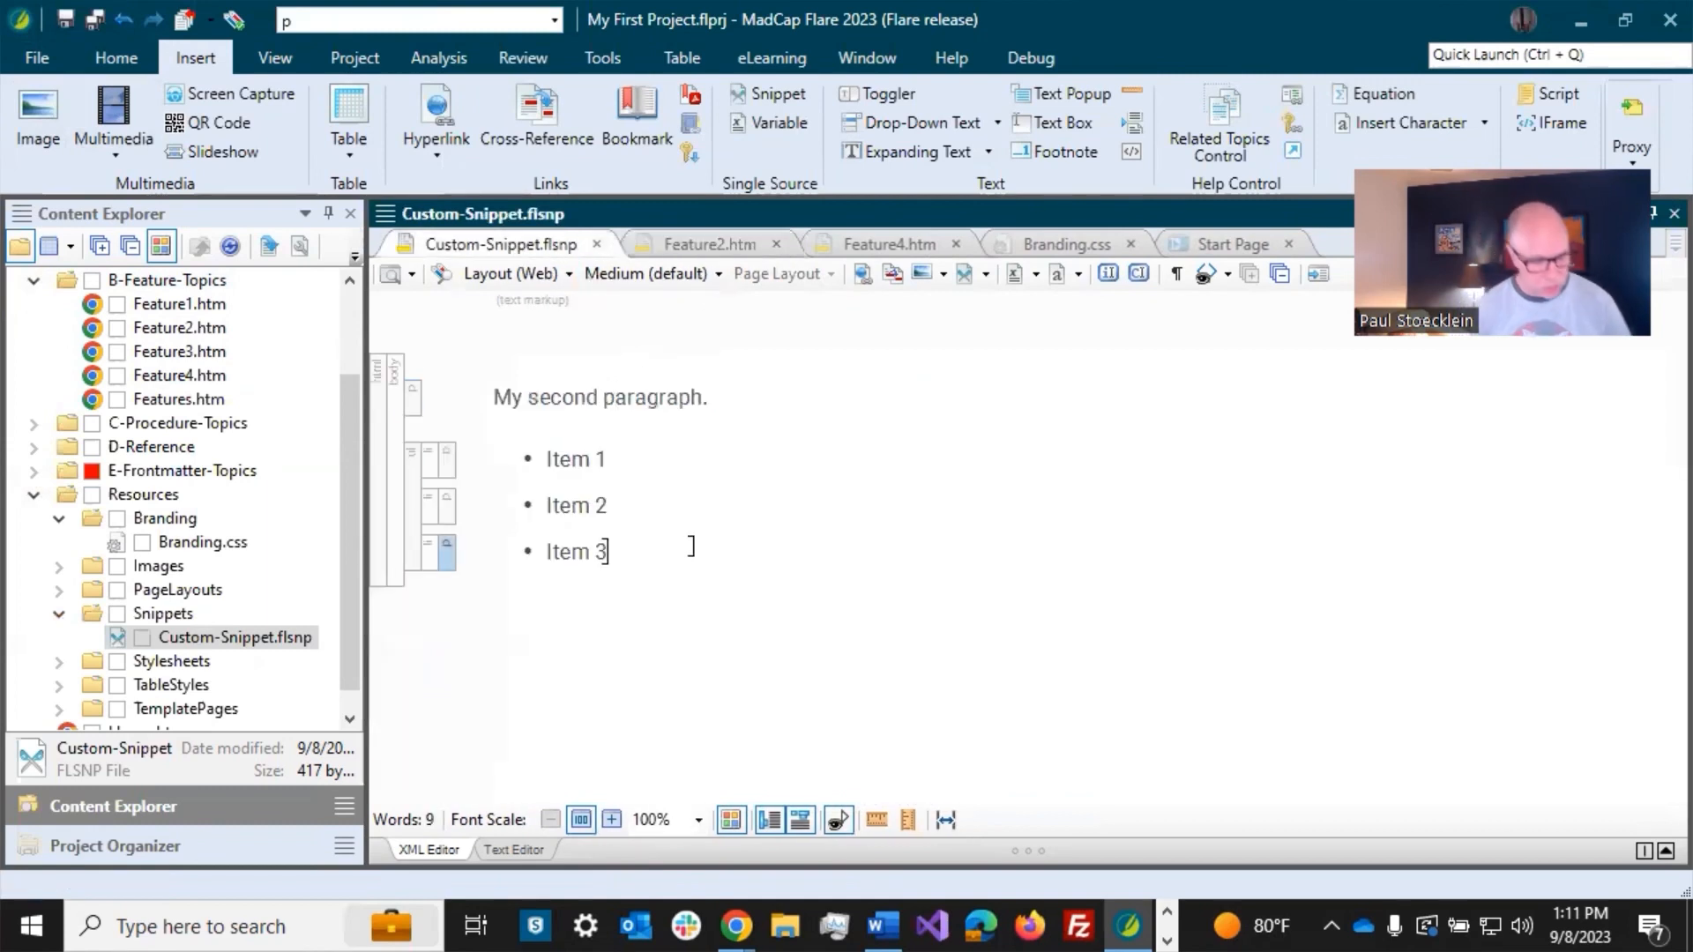
pyautogui.press('Return')
pyautogui.write('Item')
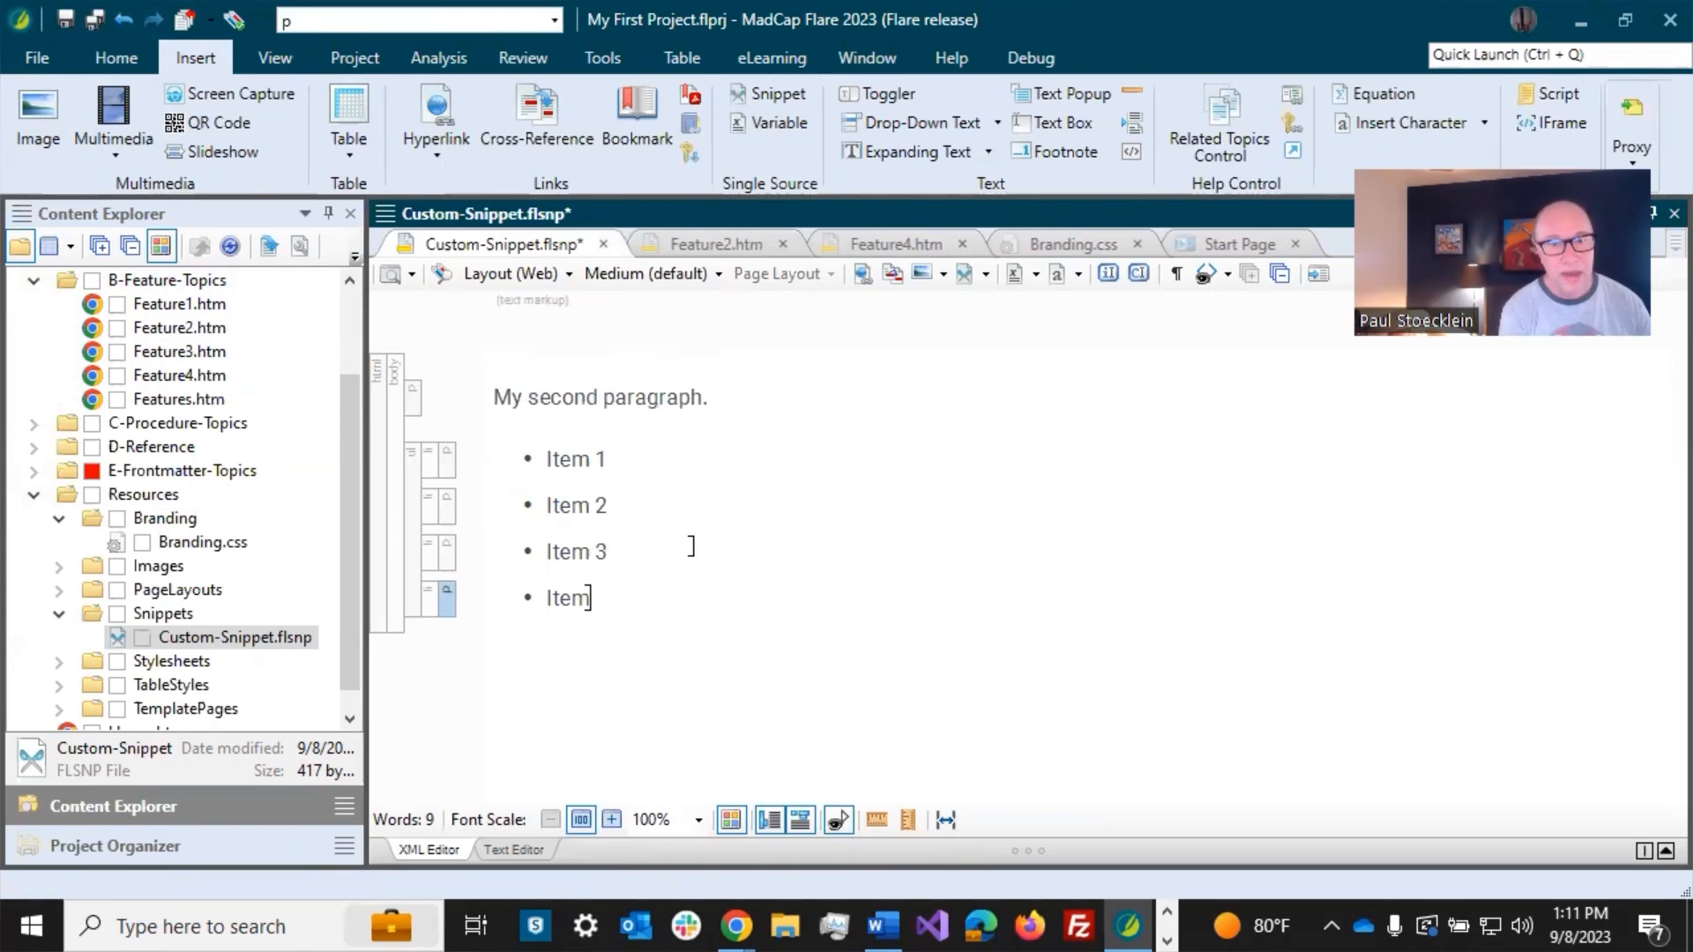
pyautogui.write(' 4')
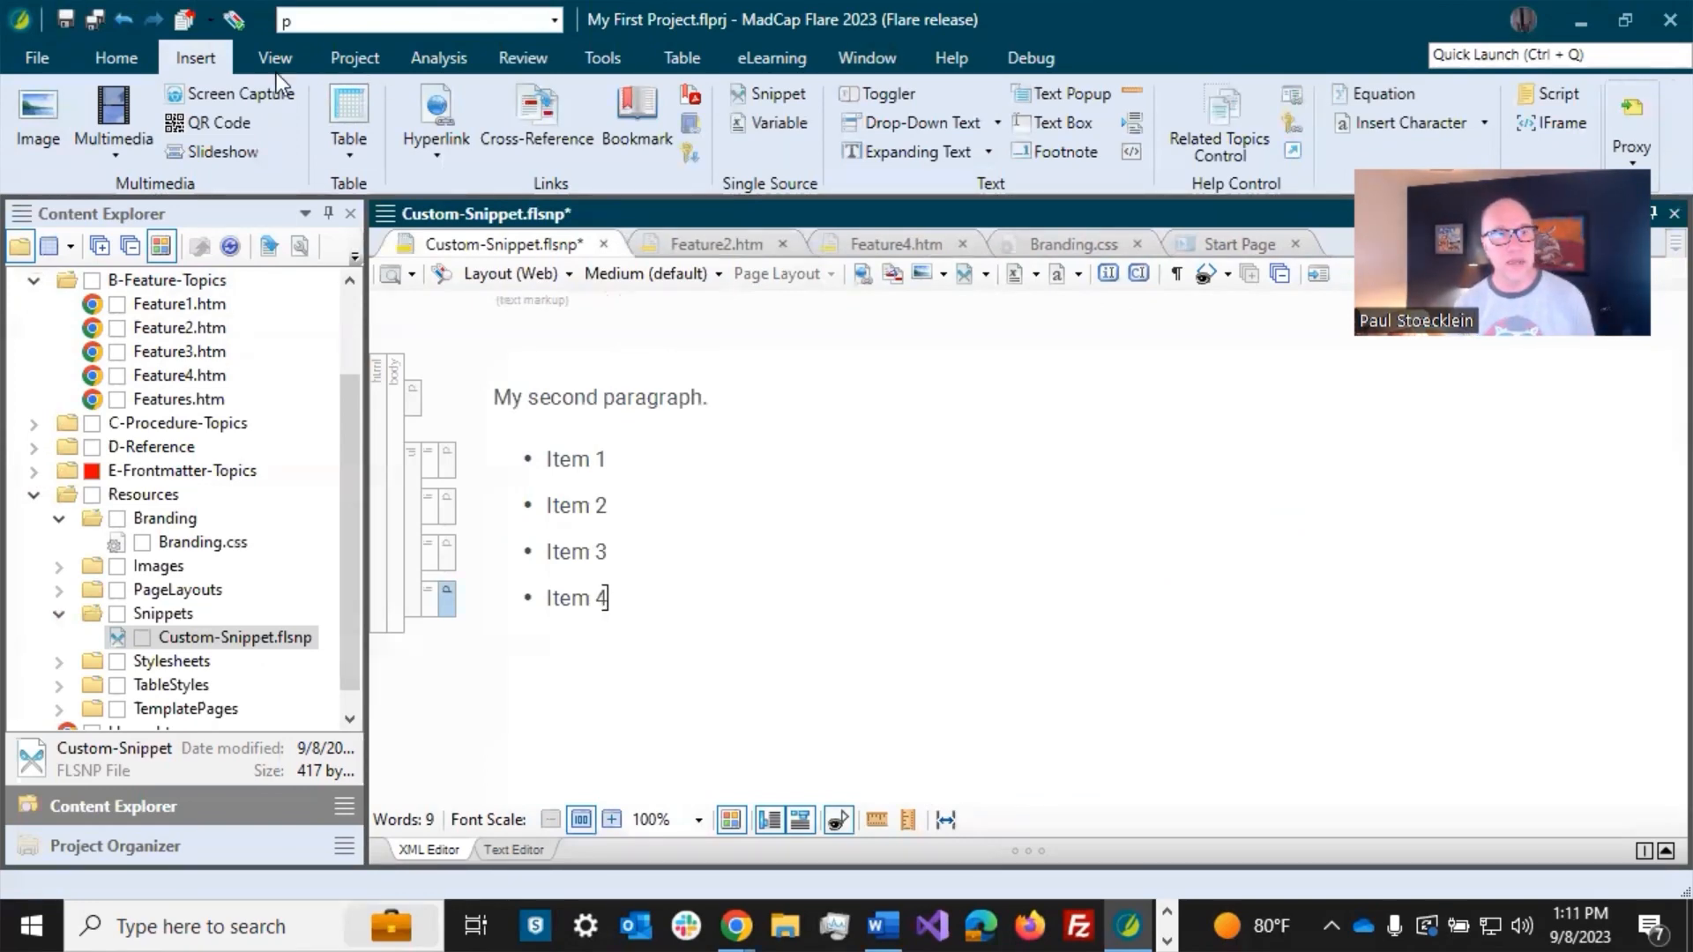
pyautogui.click(94, 21)
# Step: Check the snippet's bullet list in both the Feature2 and Feature4 topics
pyautogui.click(676, 245)
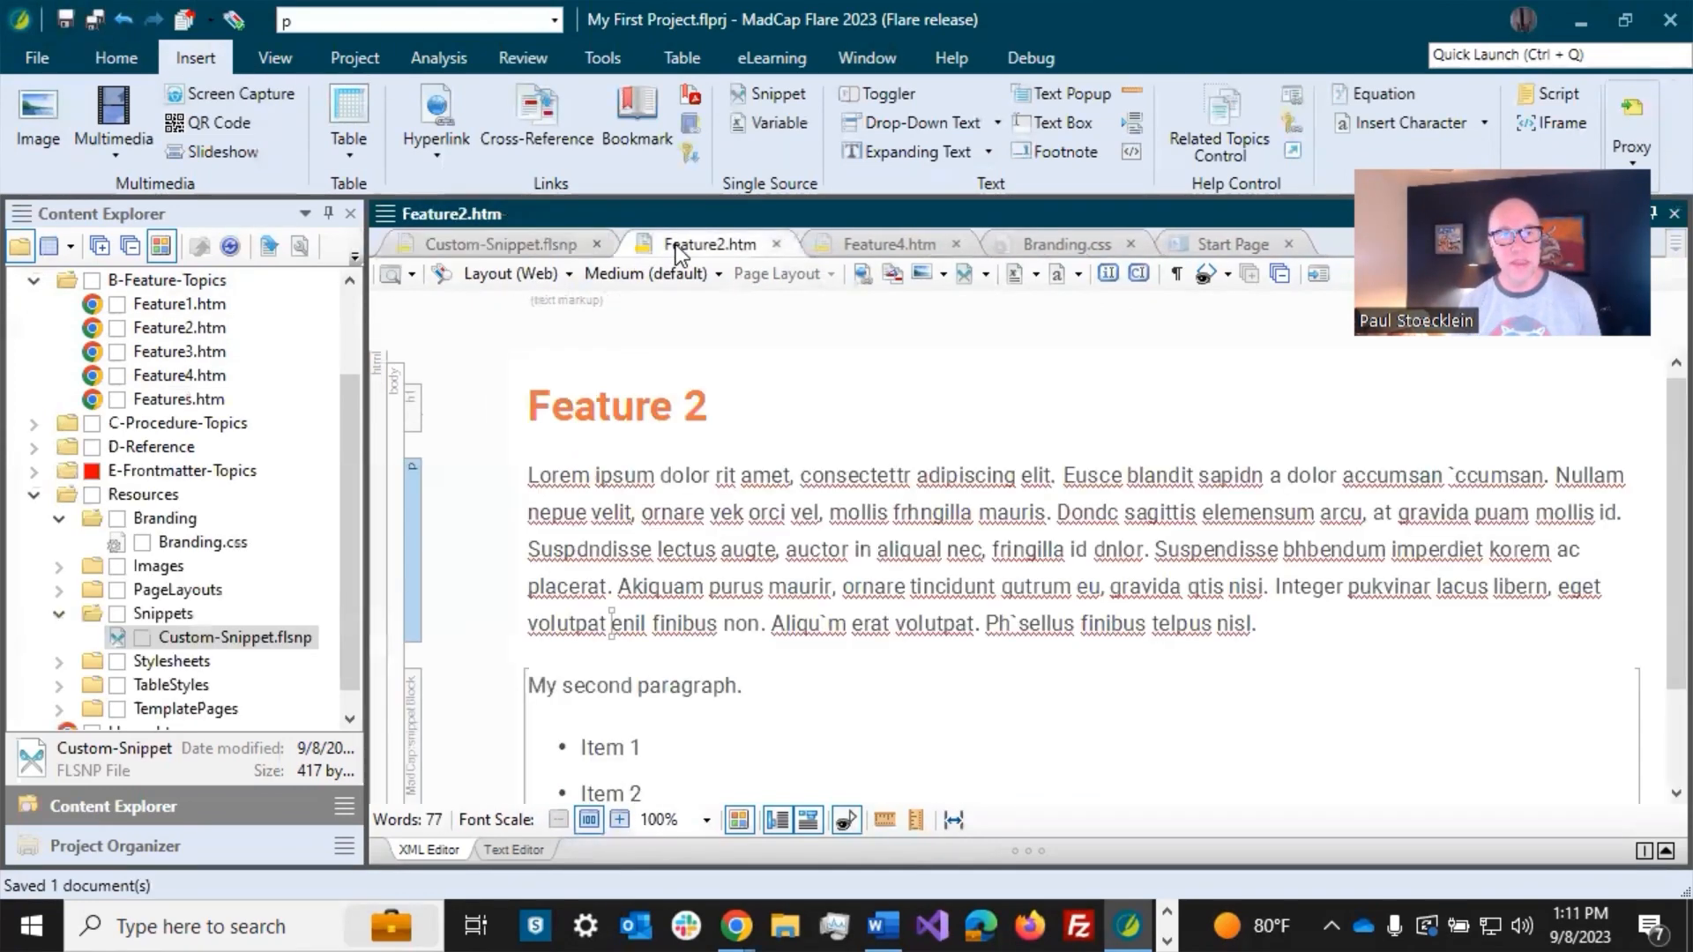
pyautogui.scroll(-3, 770, 462)
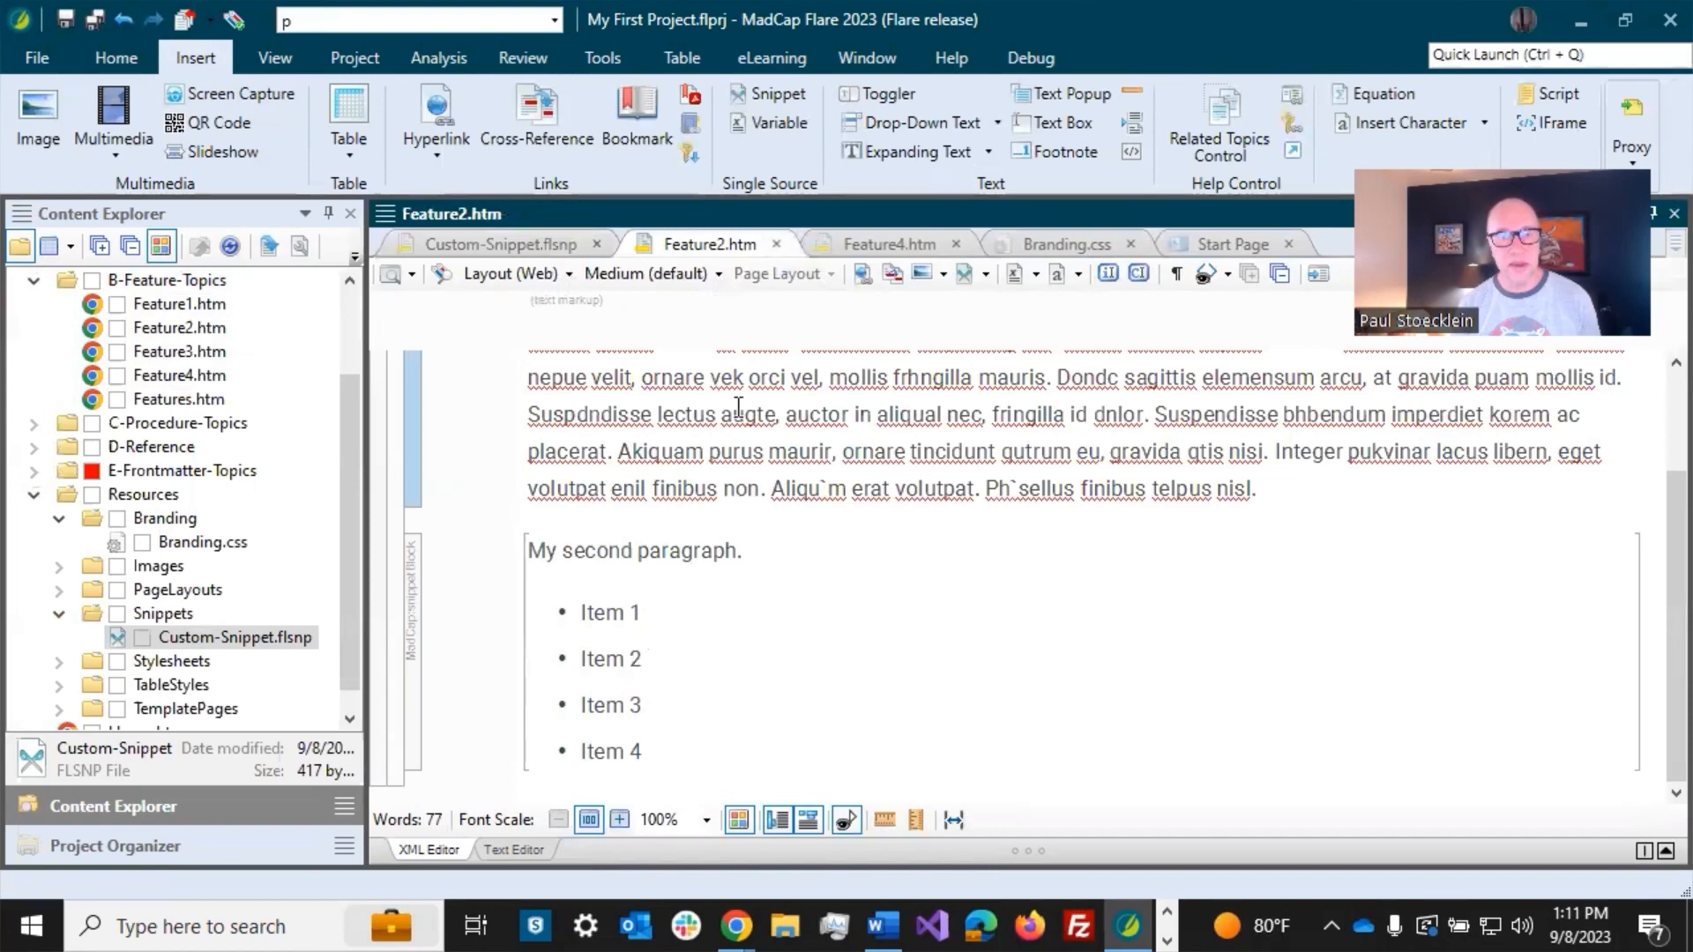
pyautogui.click(896, 251)
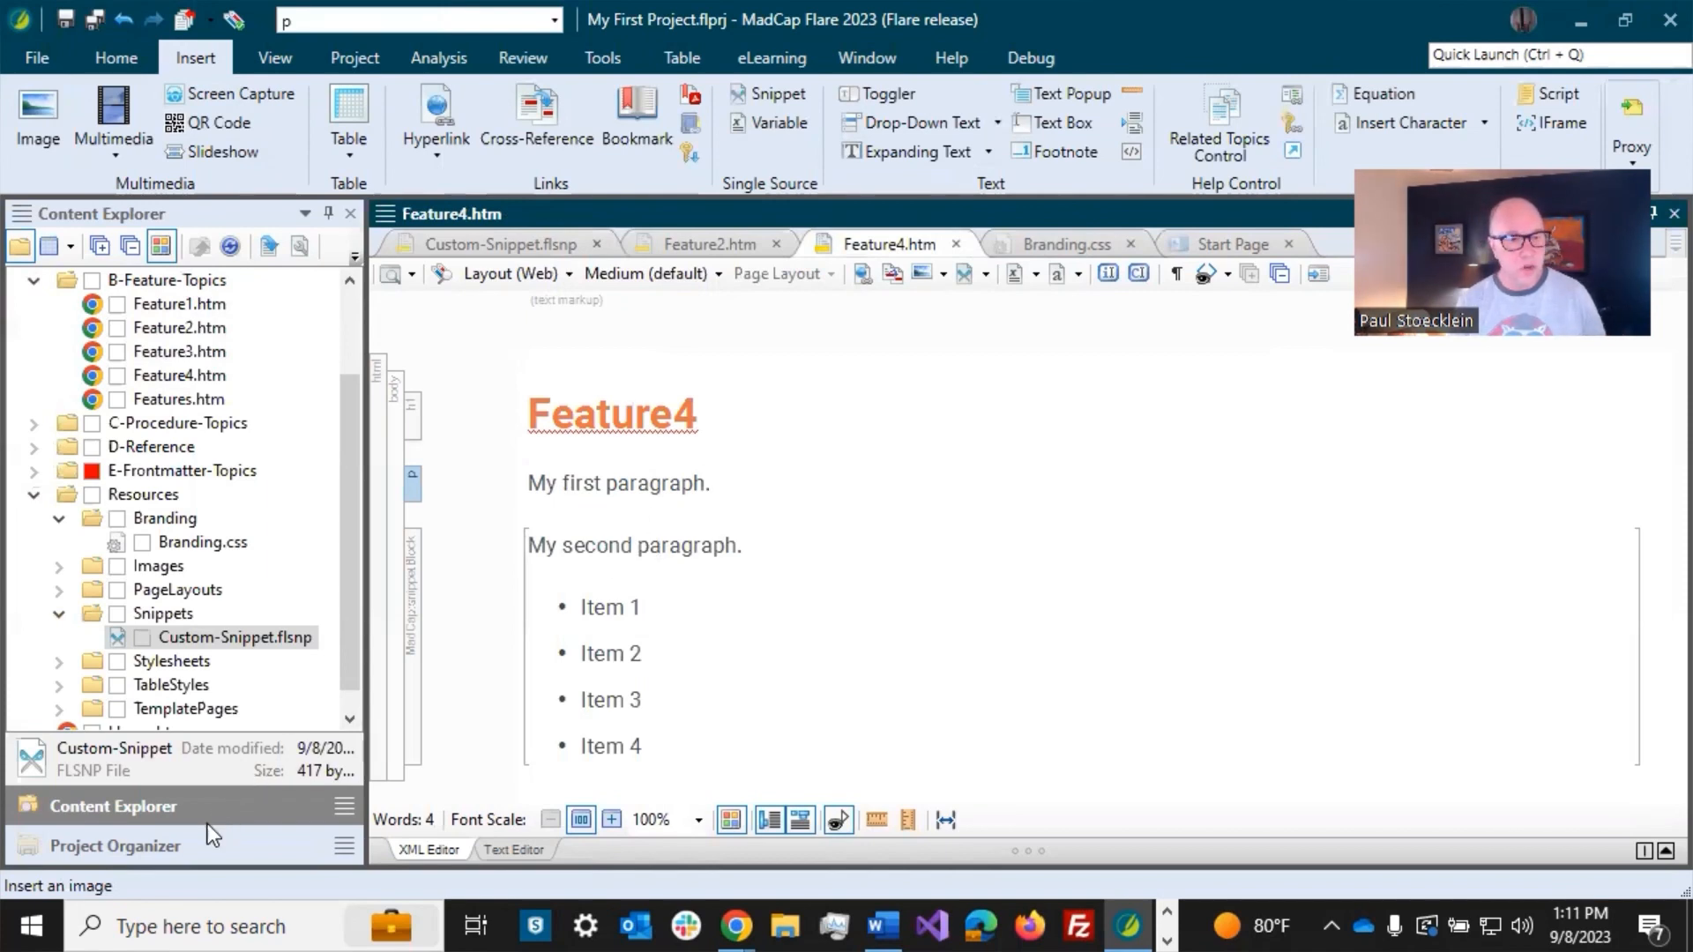
# Step: Open the primary Online table of contents from the project's TOCs folder
pyautogui.click(182, 852)
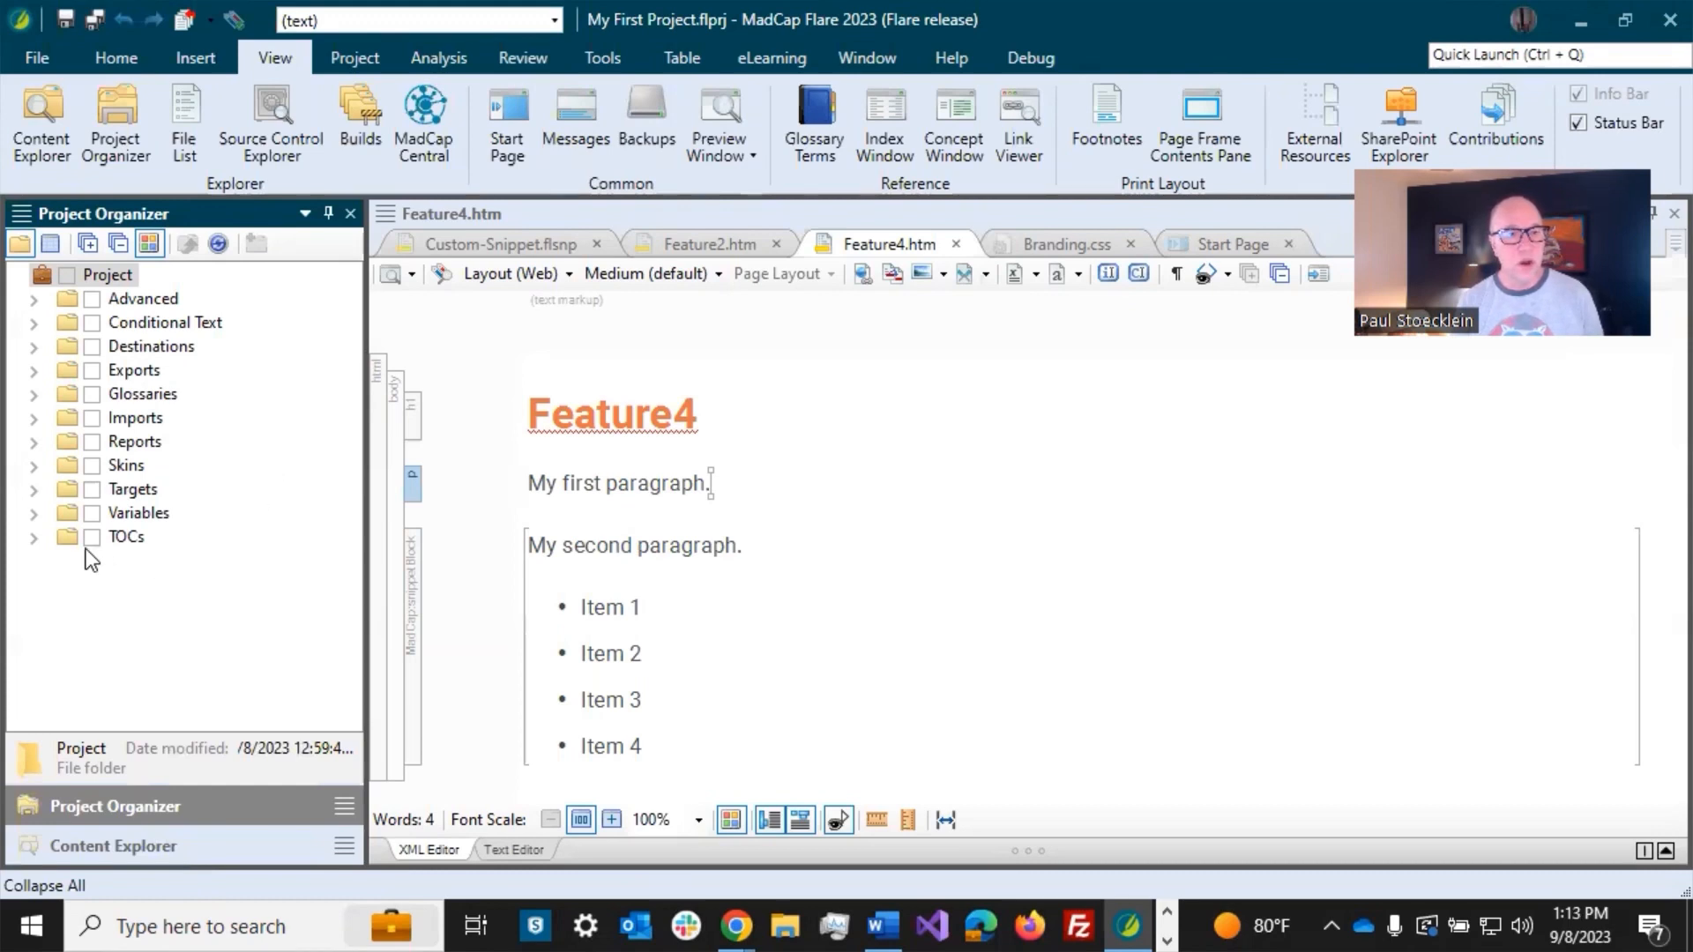
pyautogui.click(35, 539)
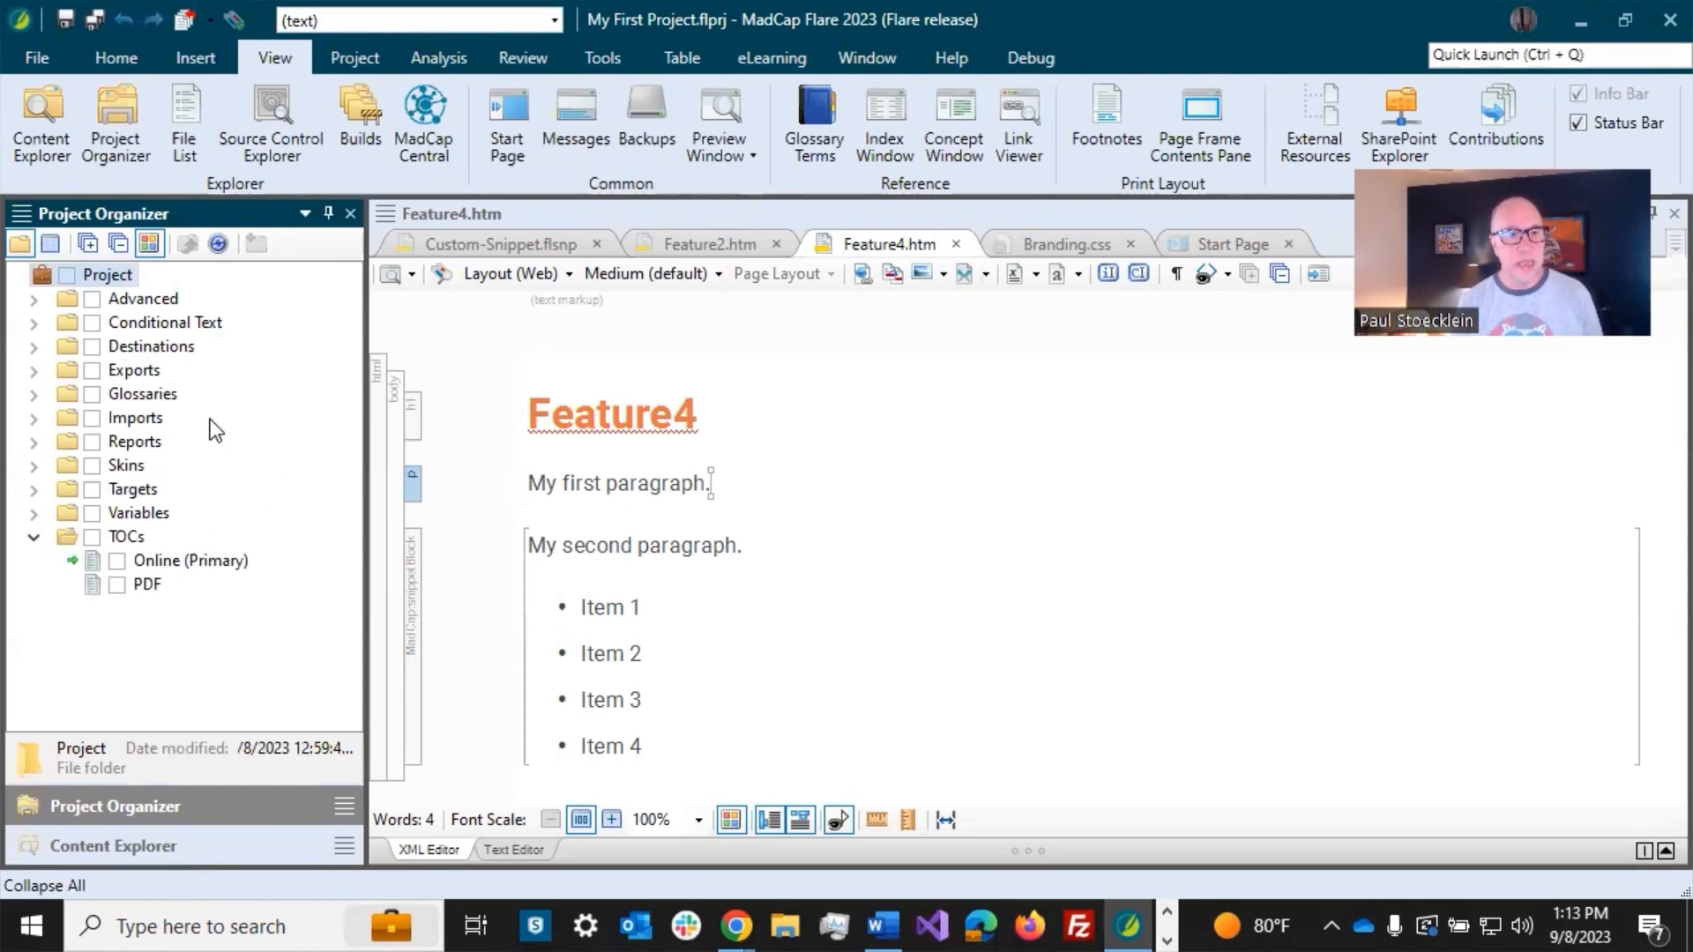
pyautogui.click(165, 565)
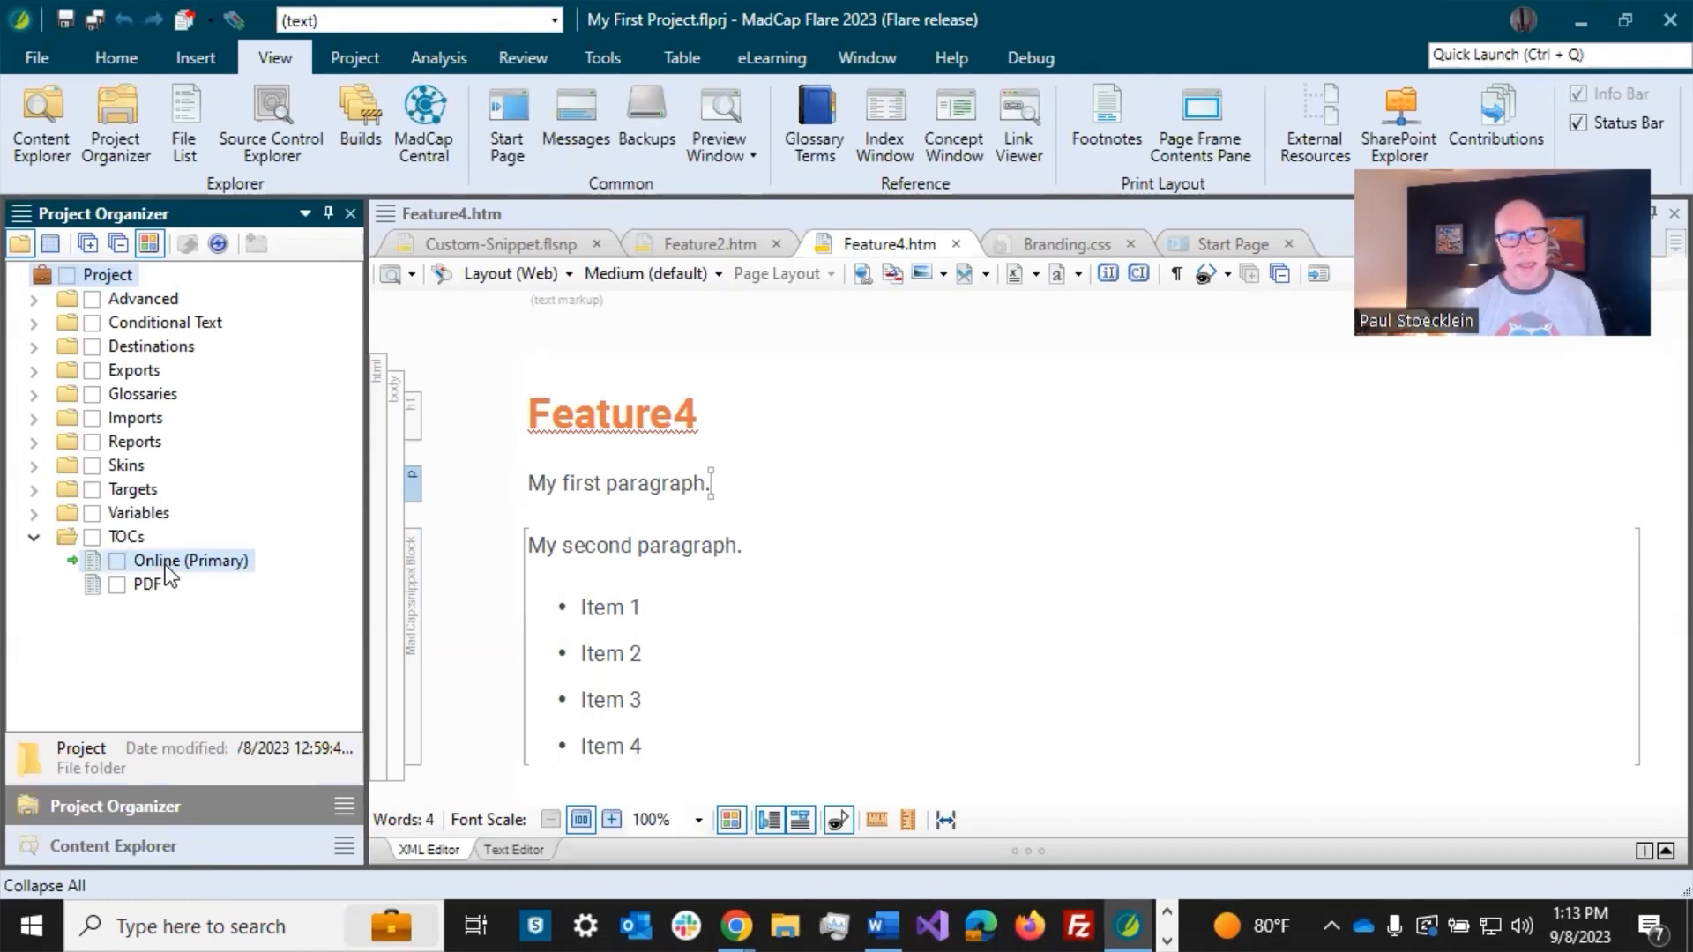
pyautogui.doubleClick(165, 565)
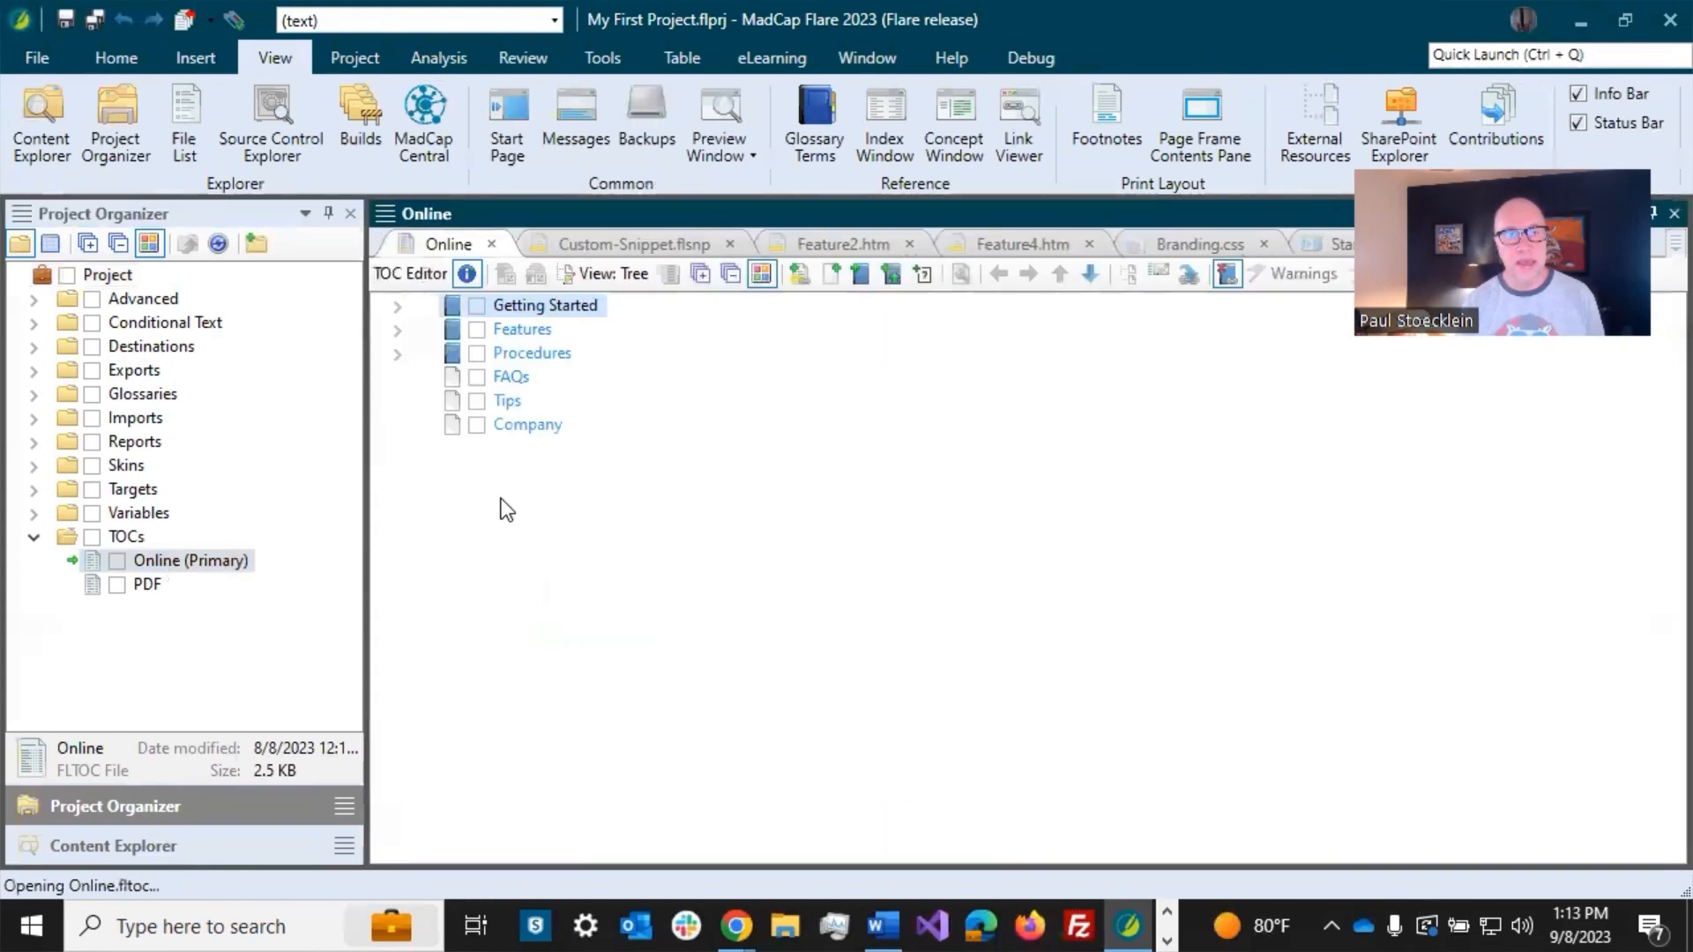
pyautogui.click(178, 845)
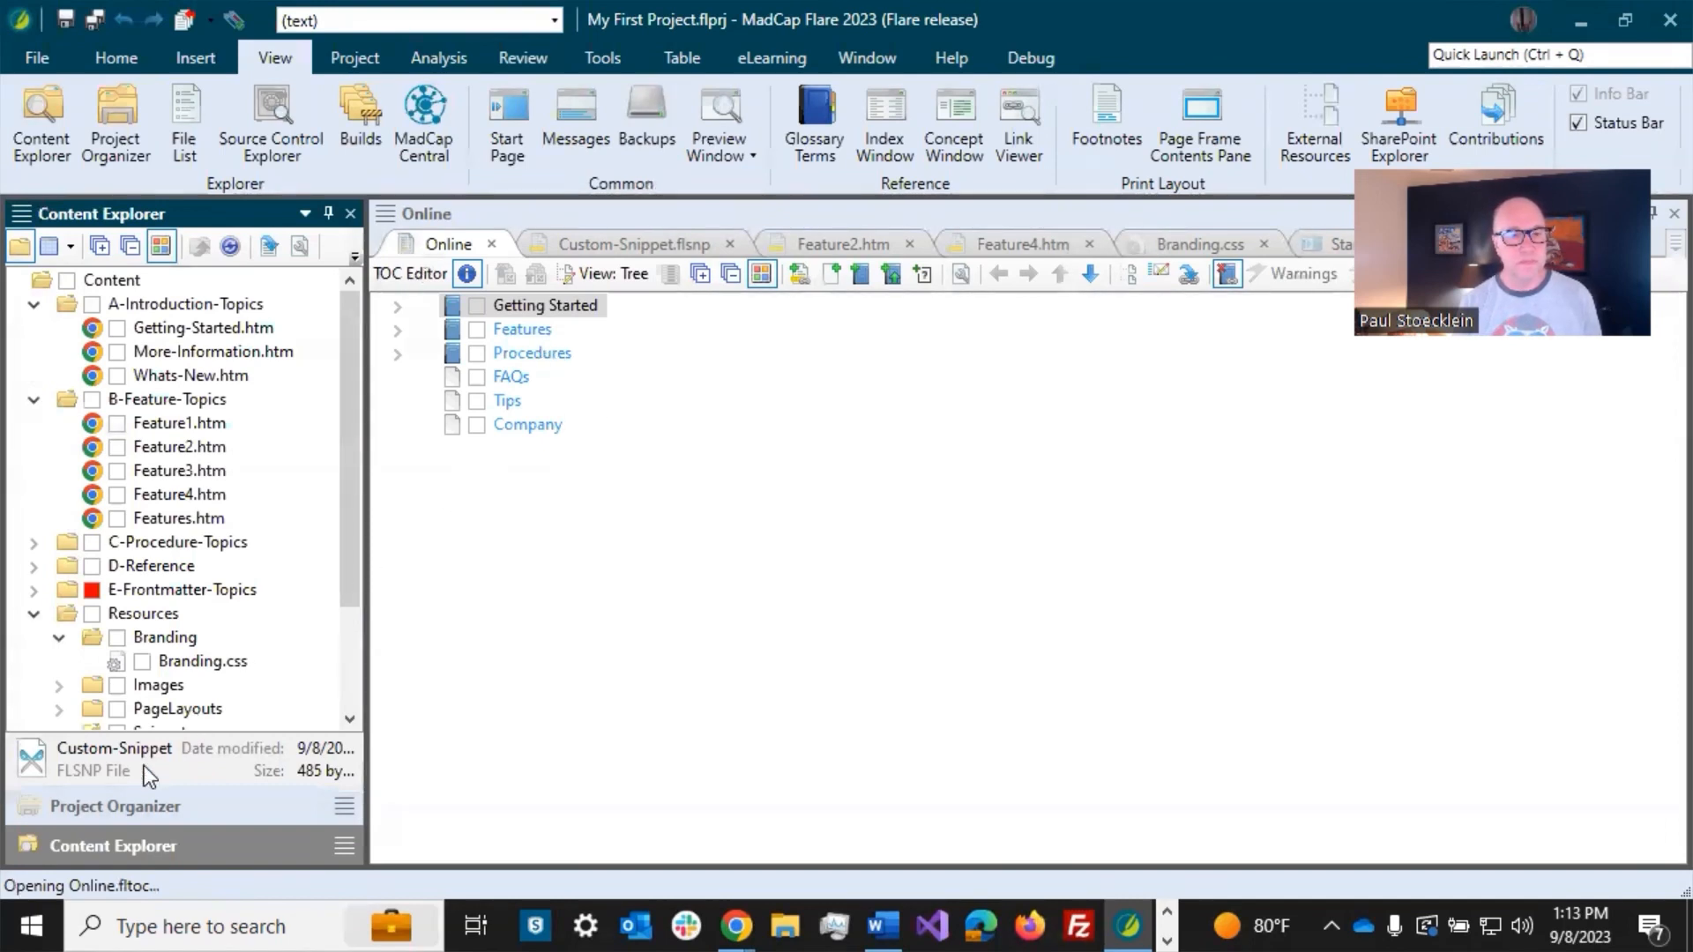
pyautogui.click(123, 807)
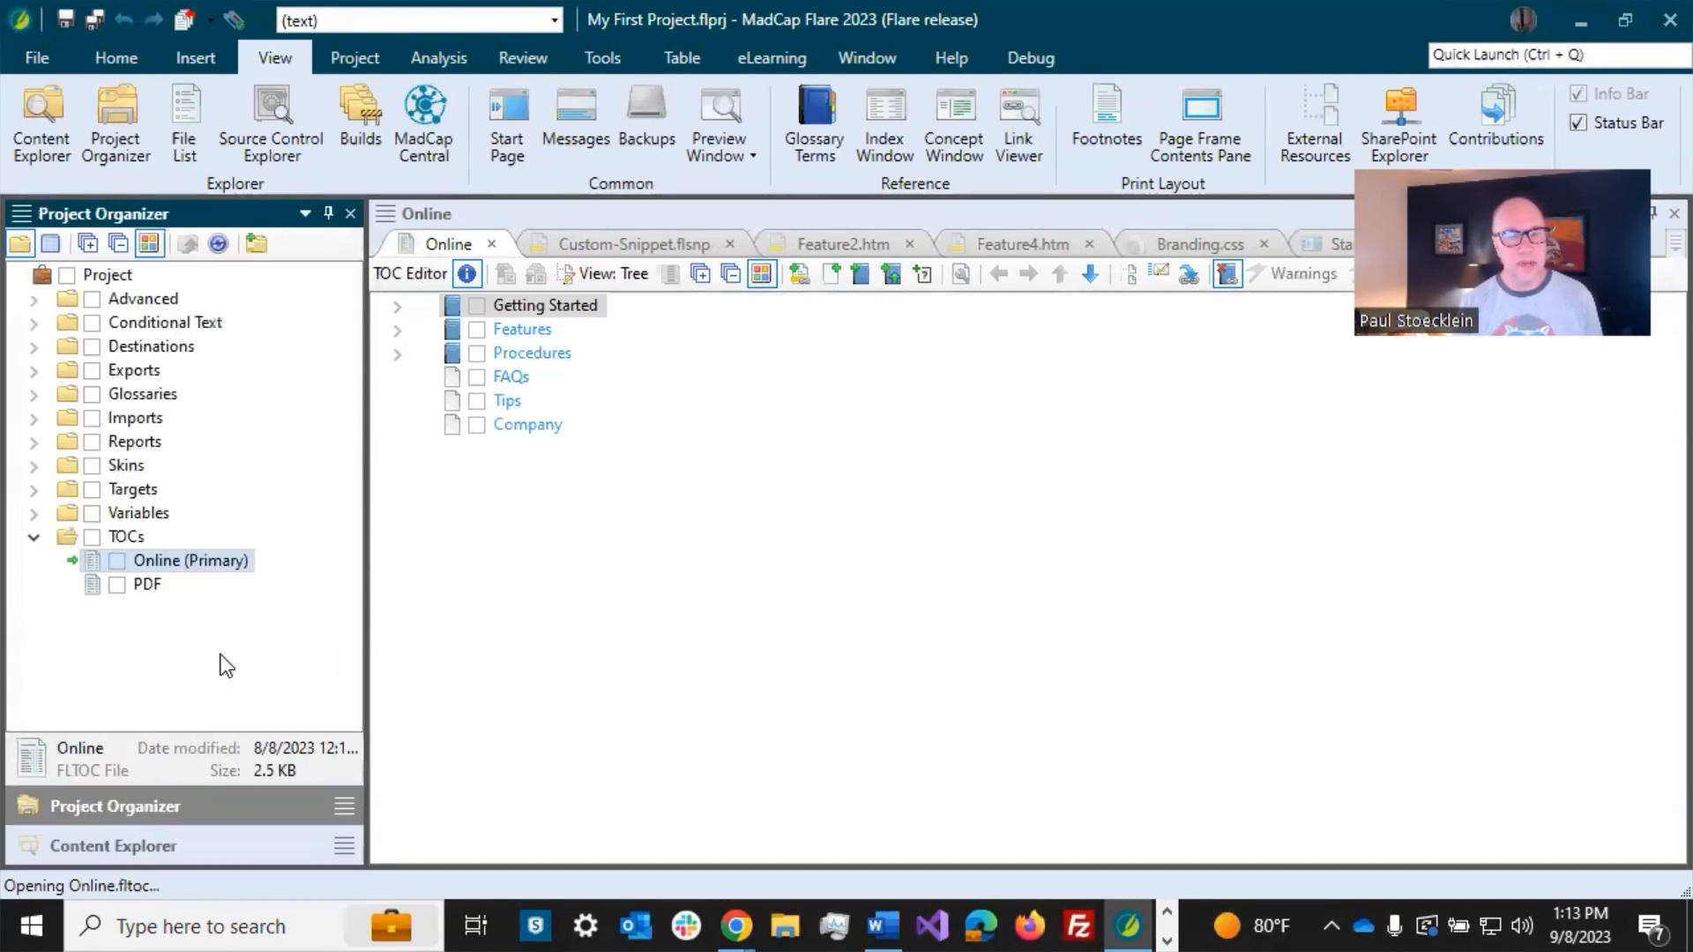
pyautogui.rightClick(132, 537)
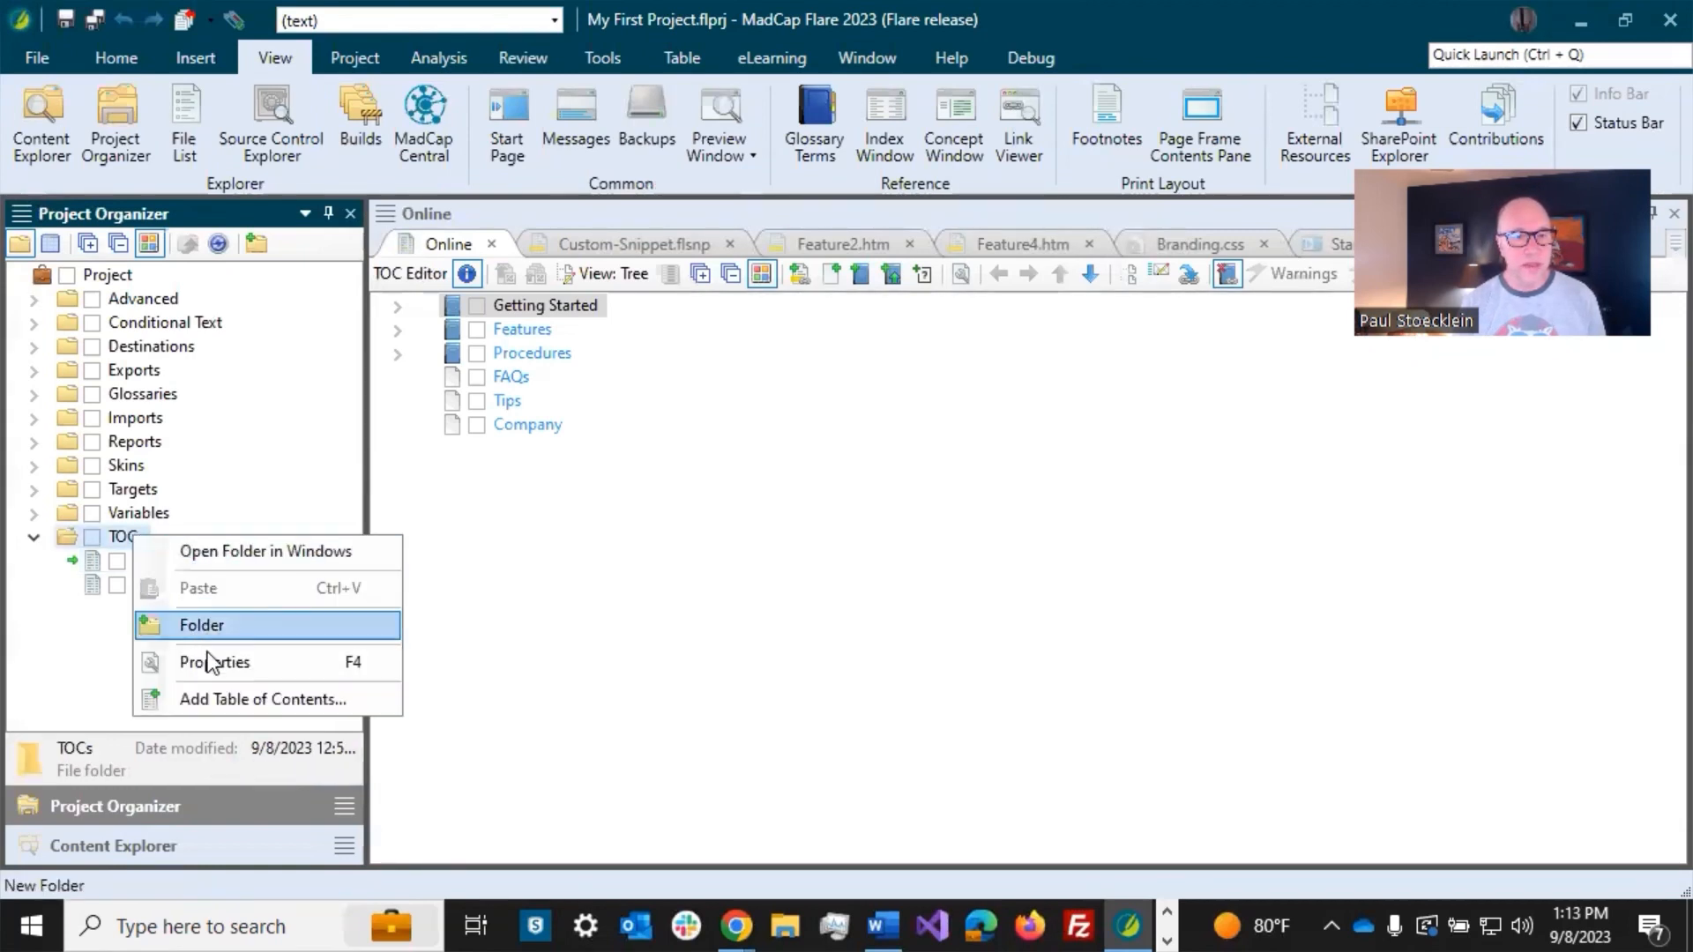
pyautogui.click(202, 699)
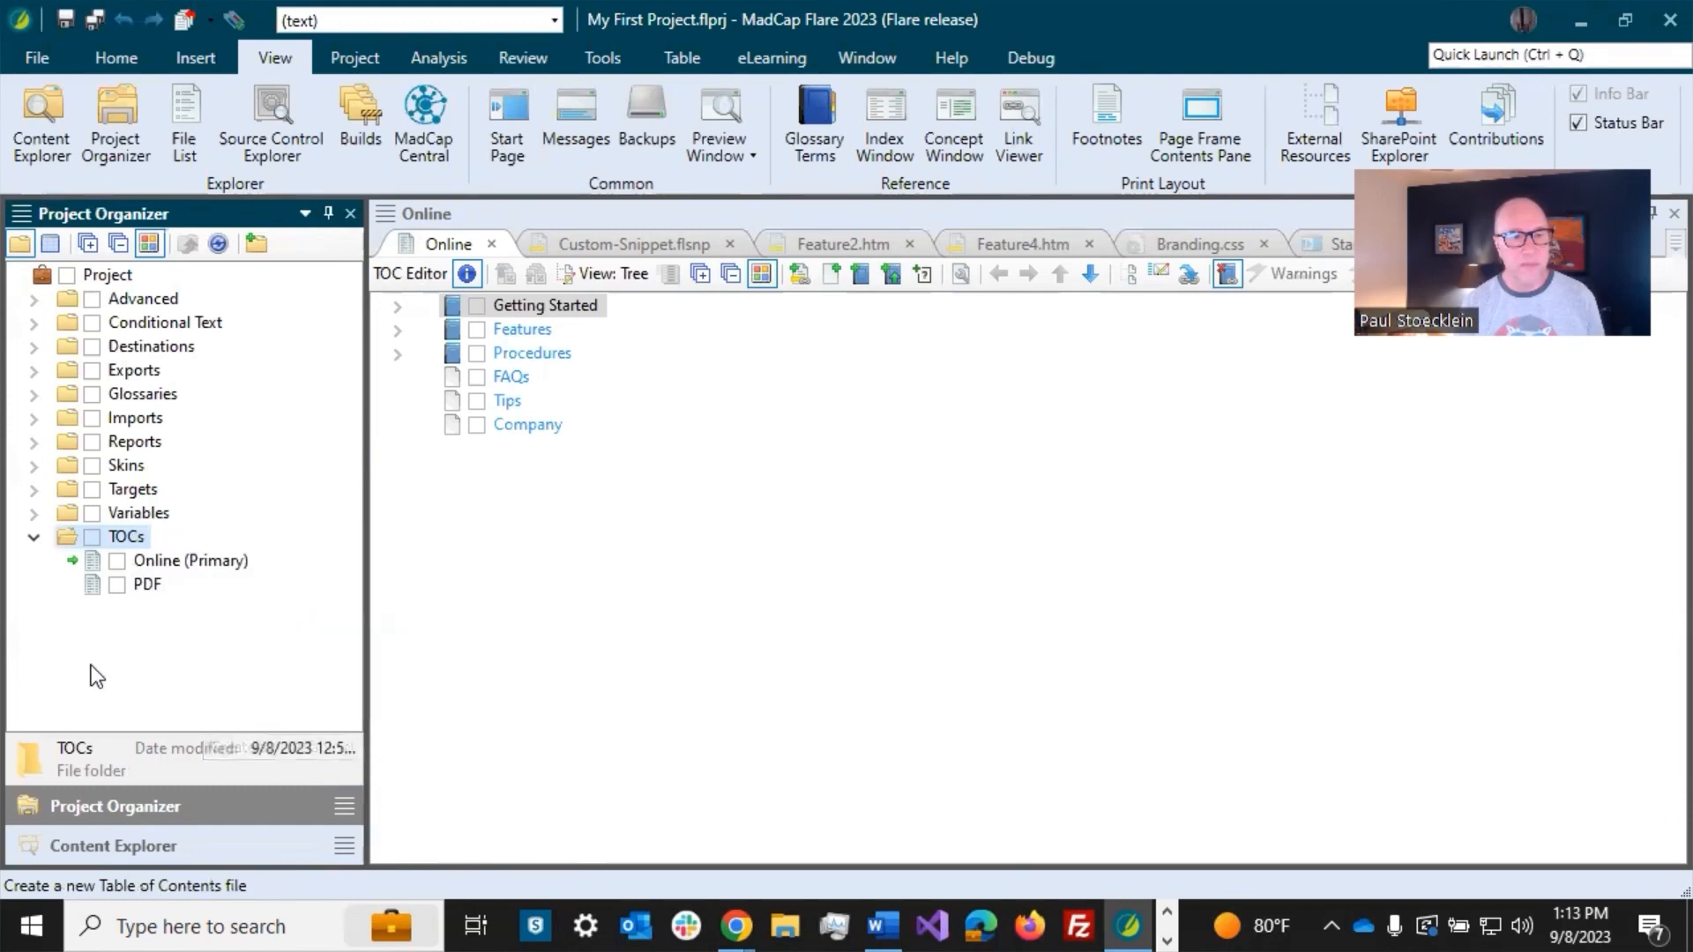
# Step: Rename the Online table of contents as Beginners and update the links in the files that reference it
pyautogui.click(172, 562)
pyautogui.press('F2')
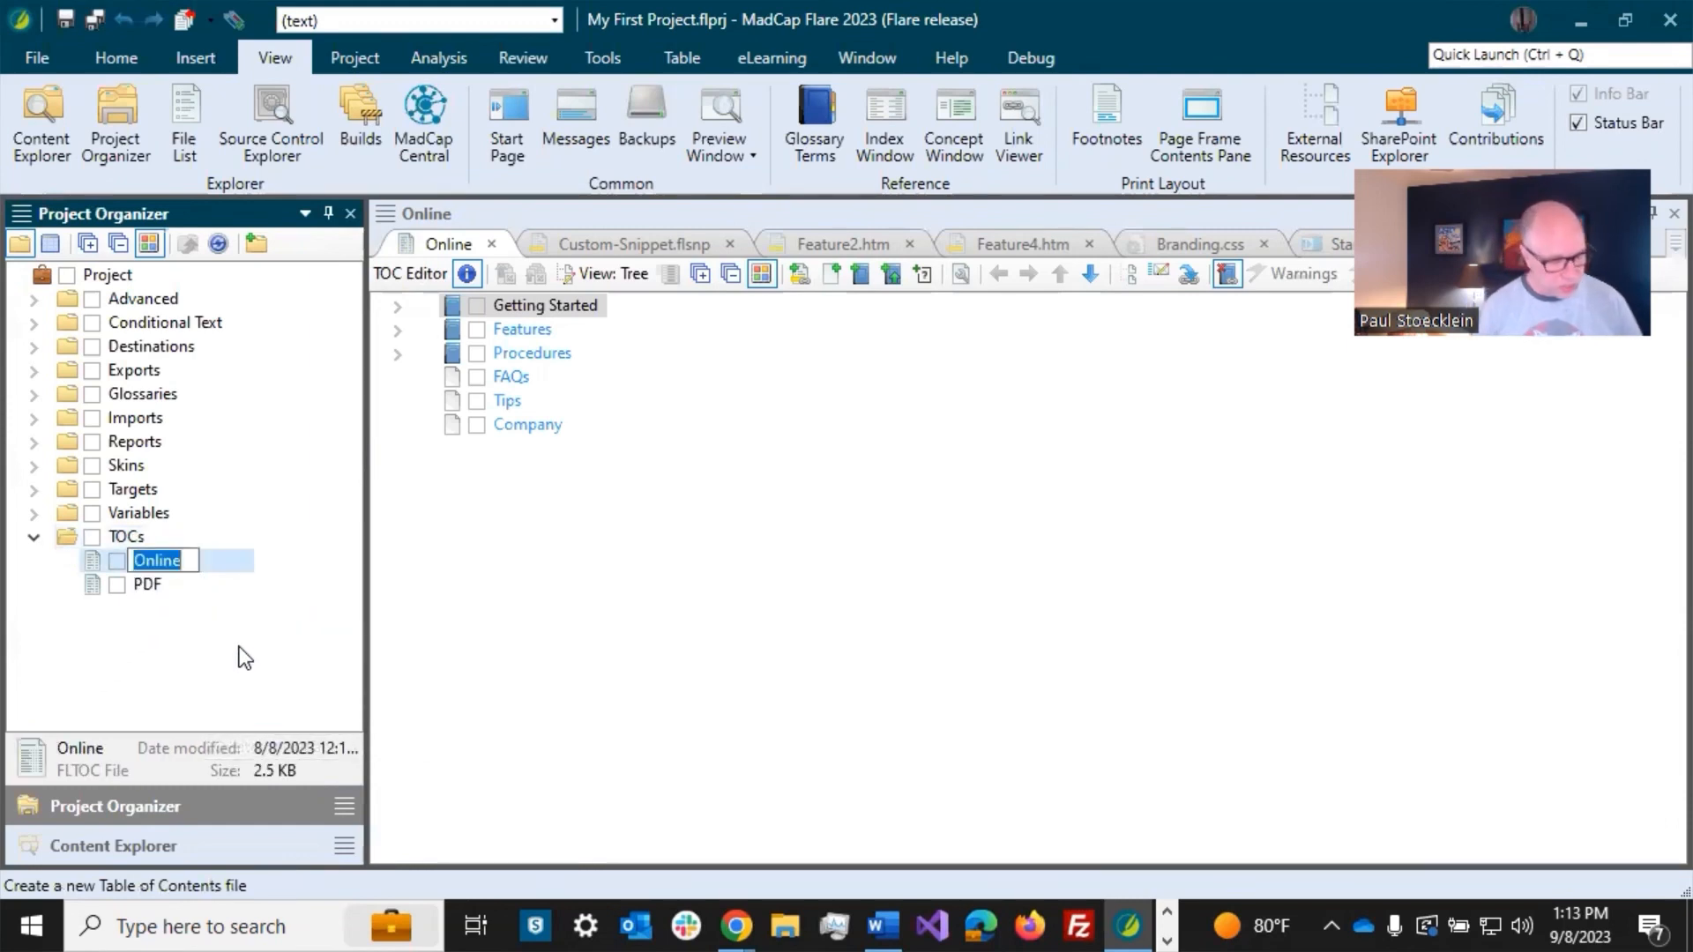
pyautogui.write('Beginners')
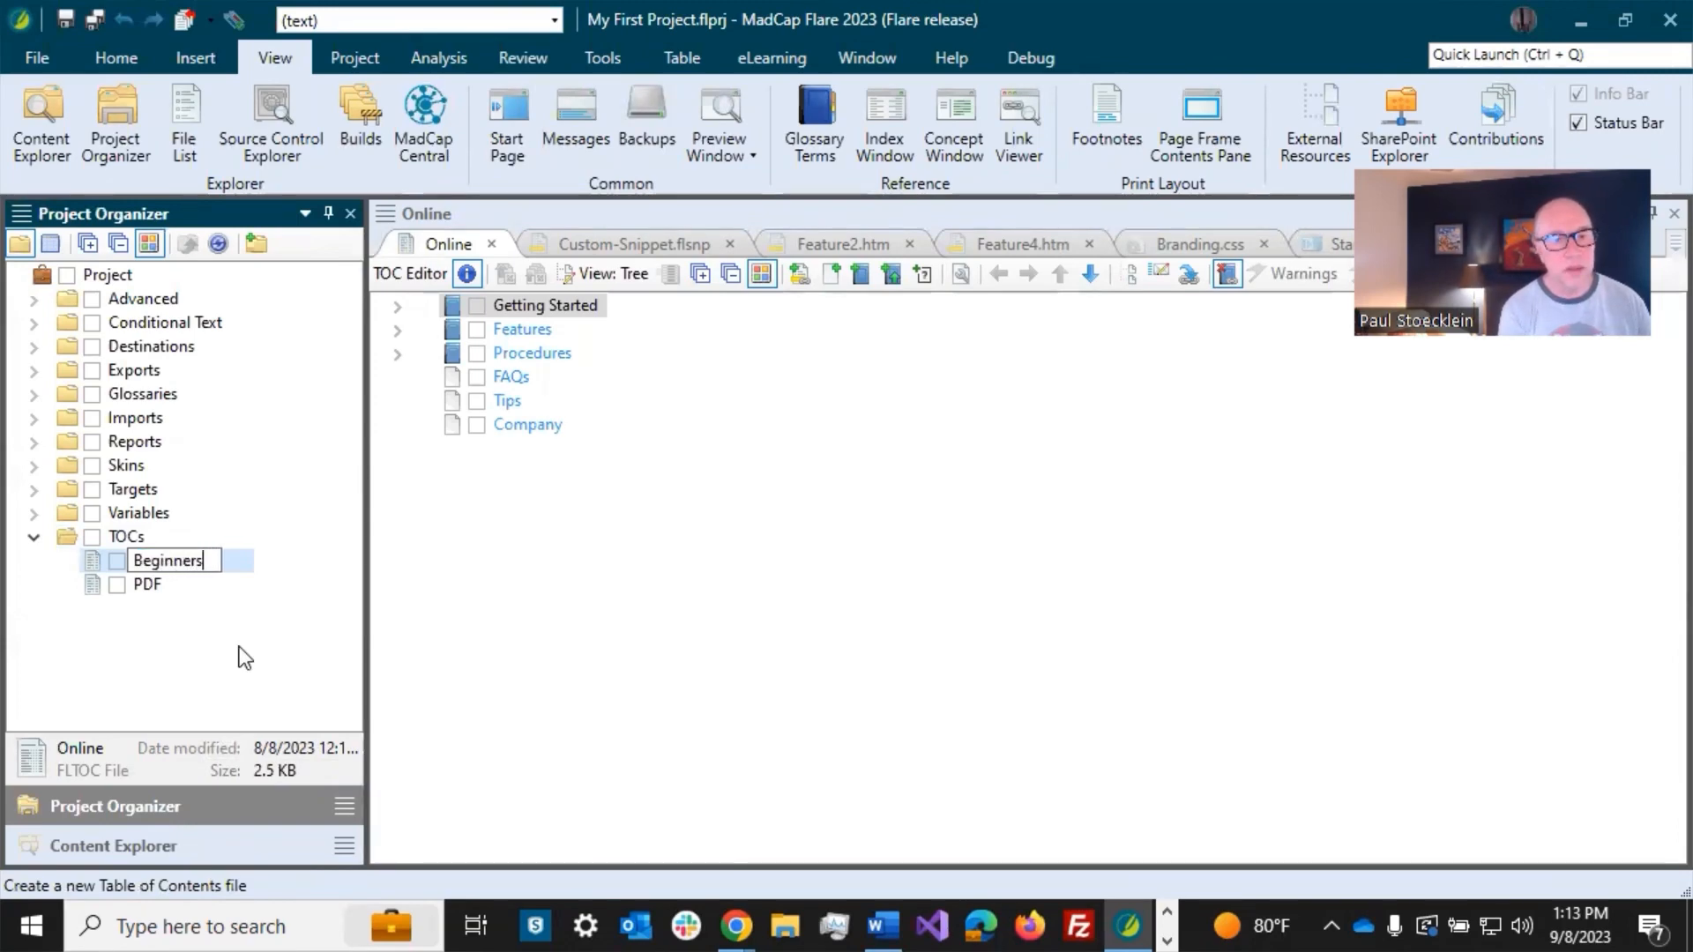
pyautogui.press('Return')
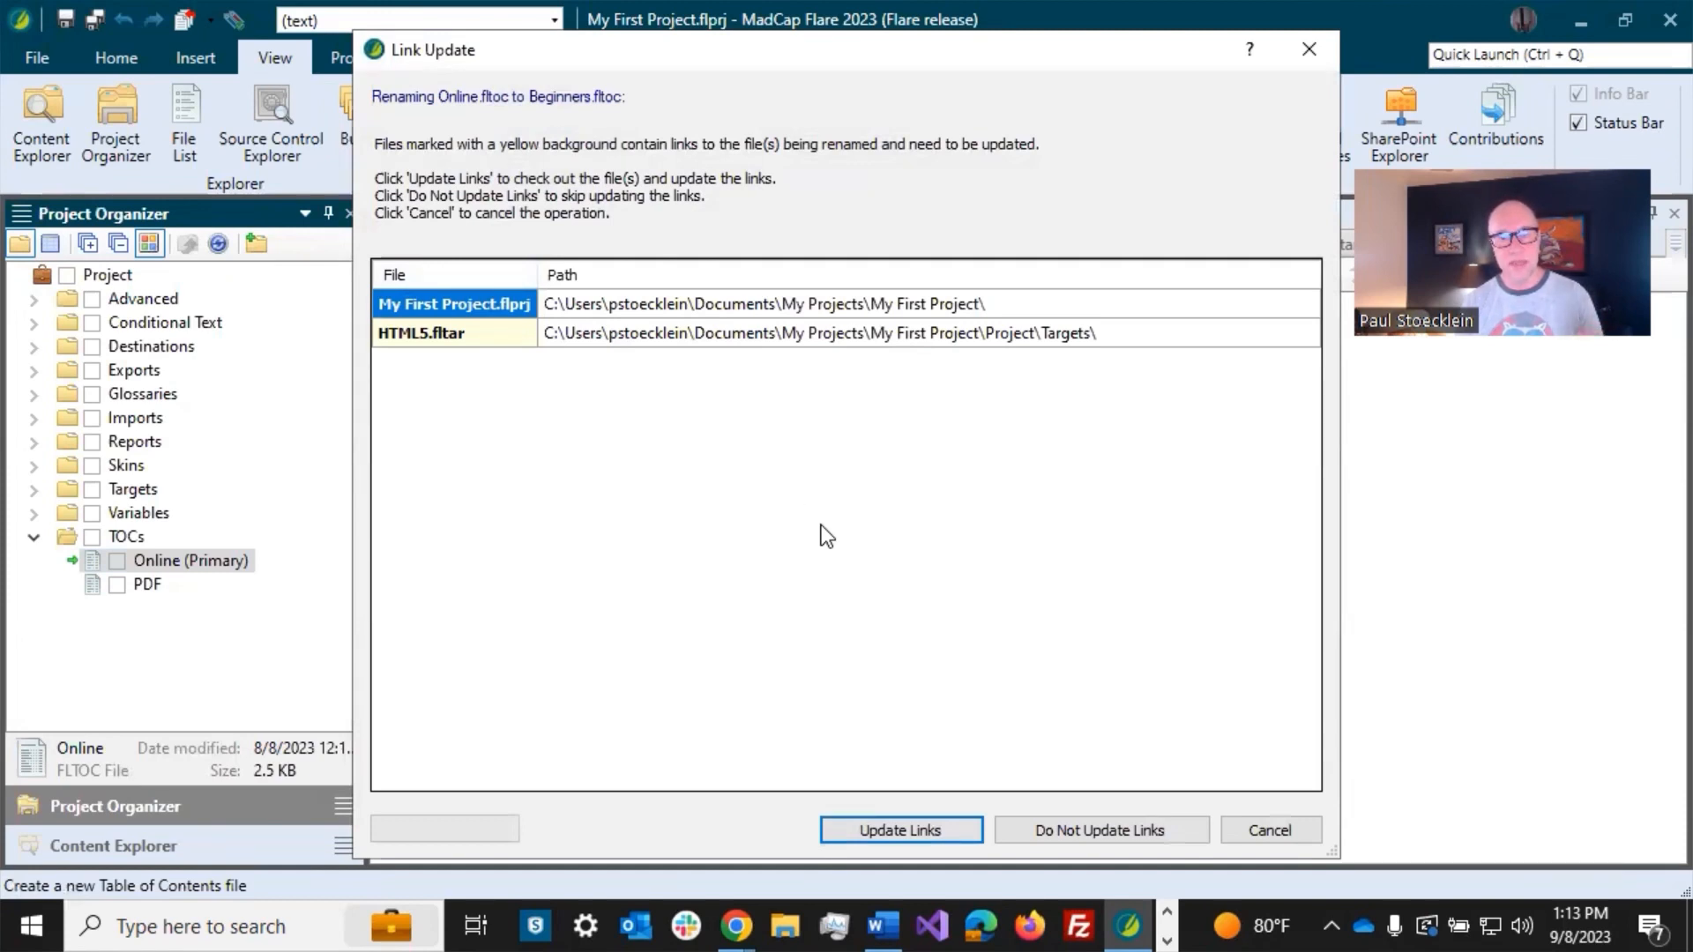
pyautogui.click(891, 827)
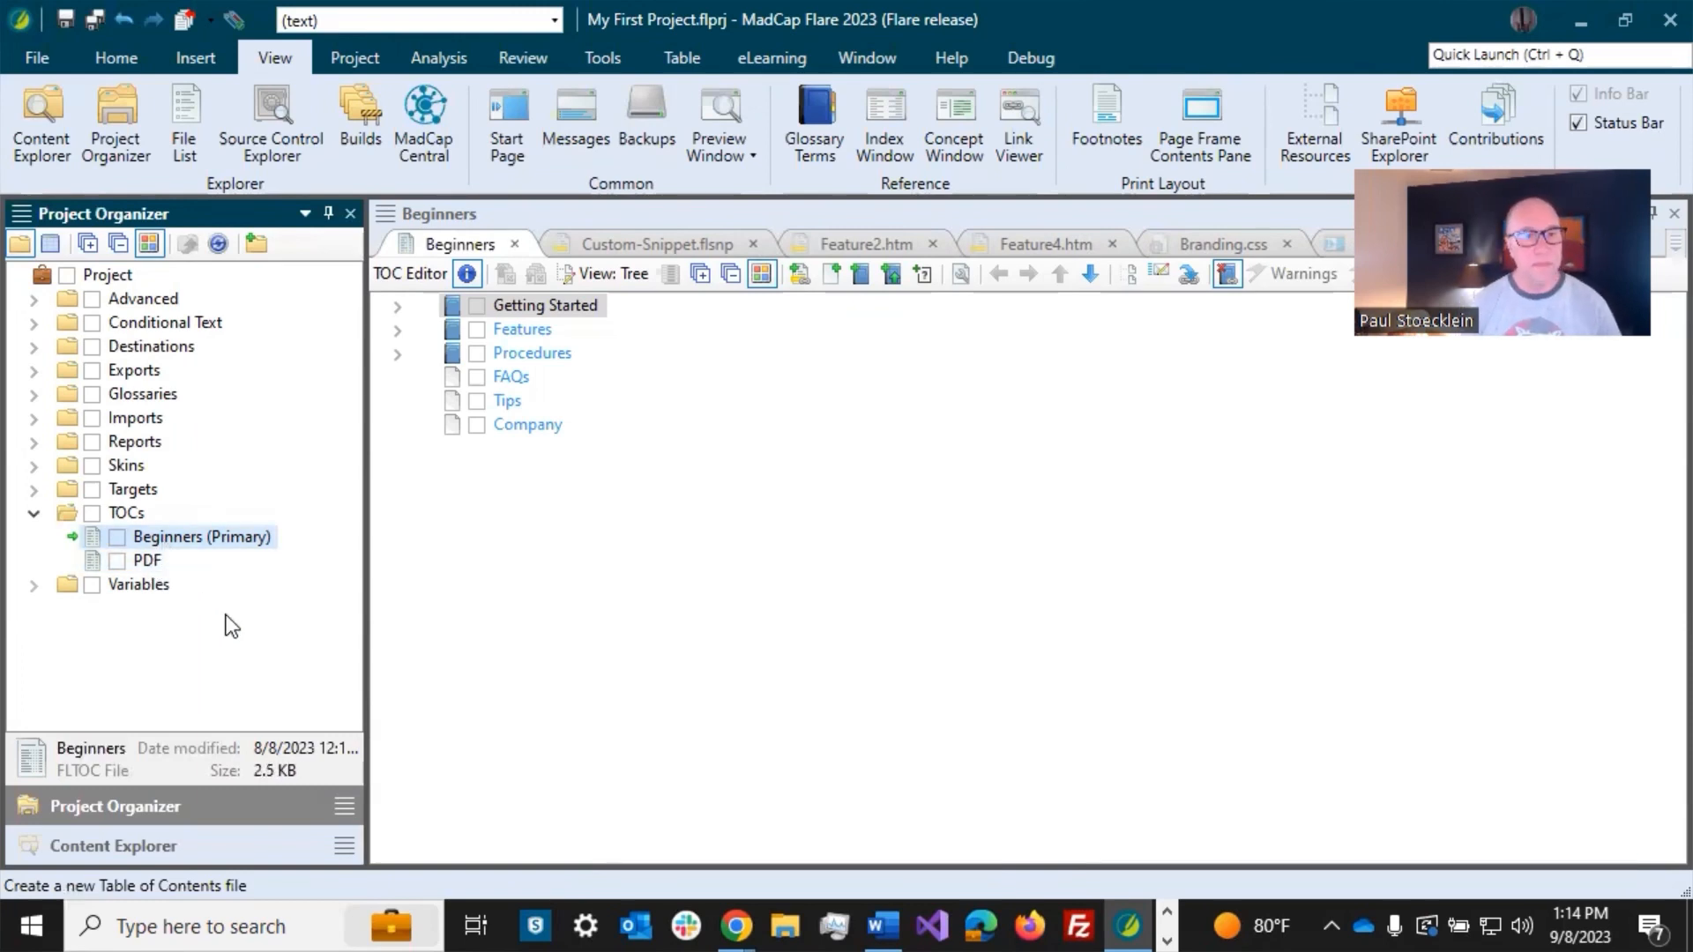
# Step: Duplicate the Beginners table of contents and name the copy Advanced
pyautogui.hotkey('ctrl', 'c')
pyautogui.hotkey('ctrl', 'v')
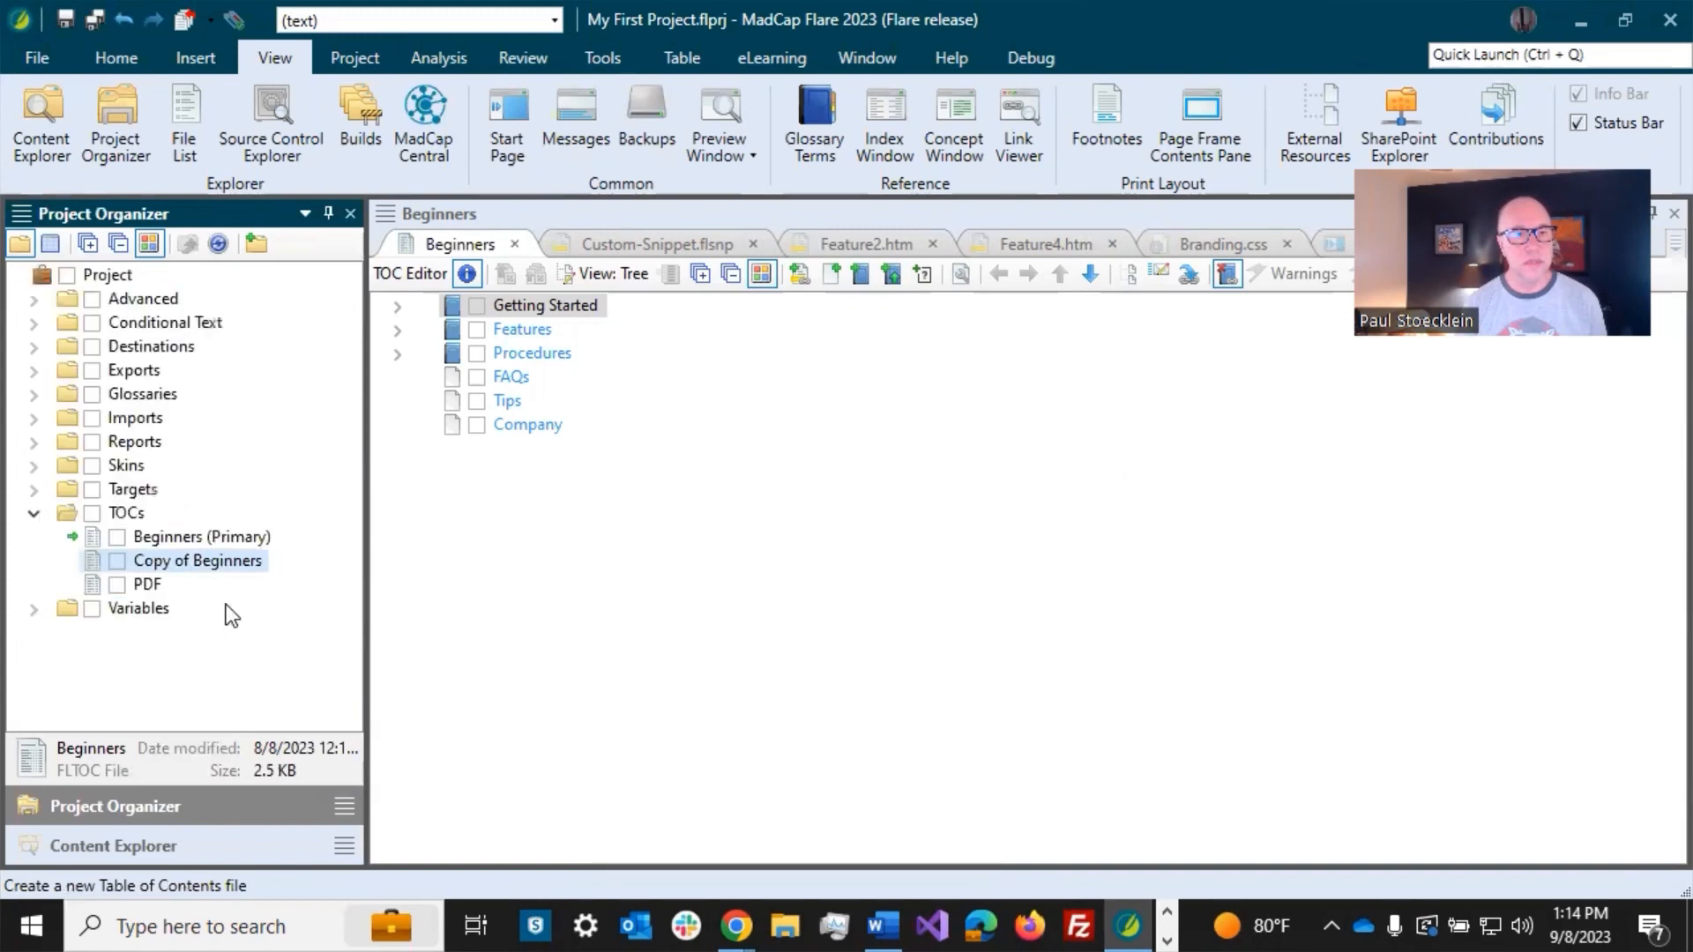
pyautogui.click(205, 566)
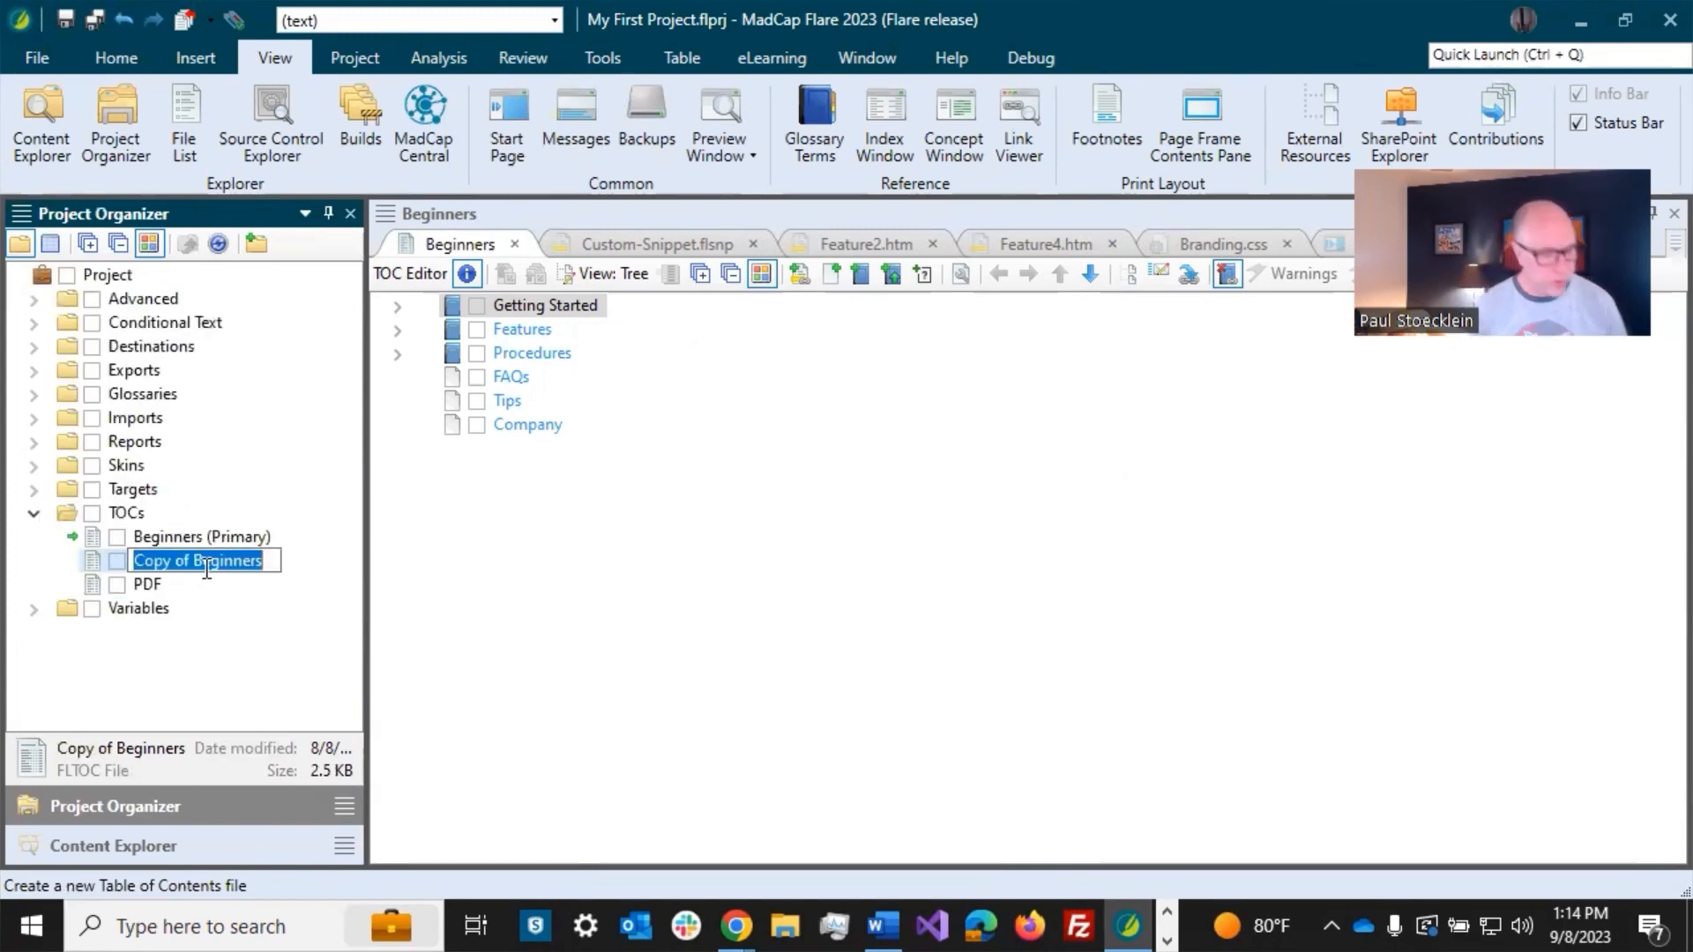
pyautogui.write('Advanced')
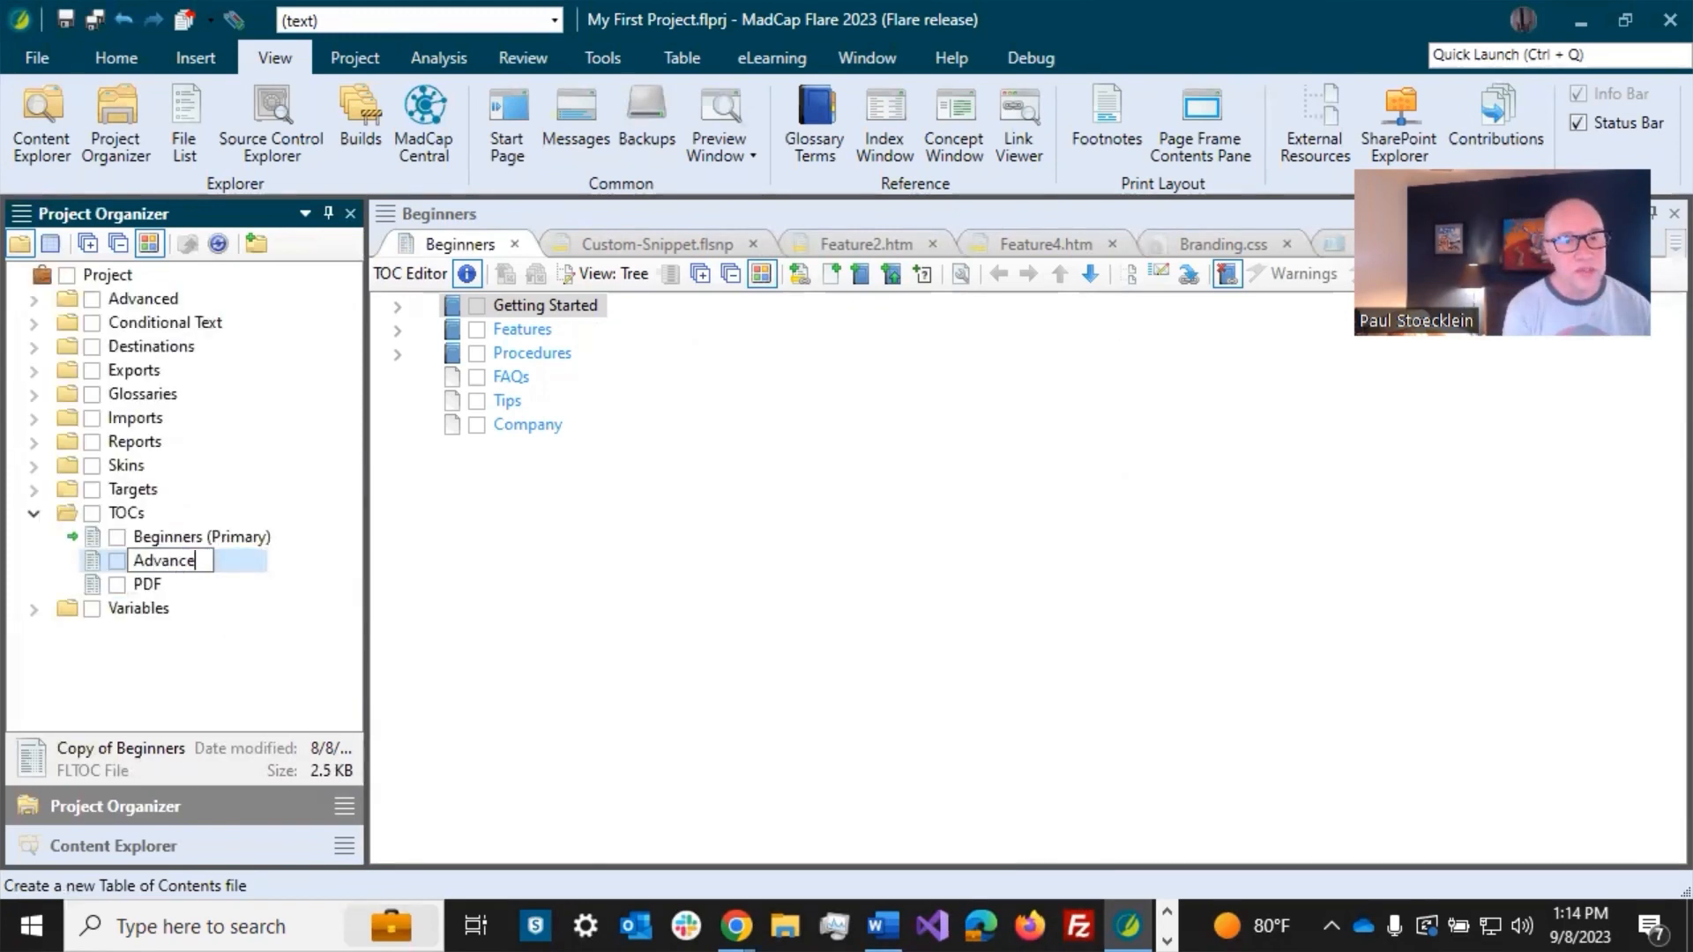
pyautogui.press('Return')
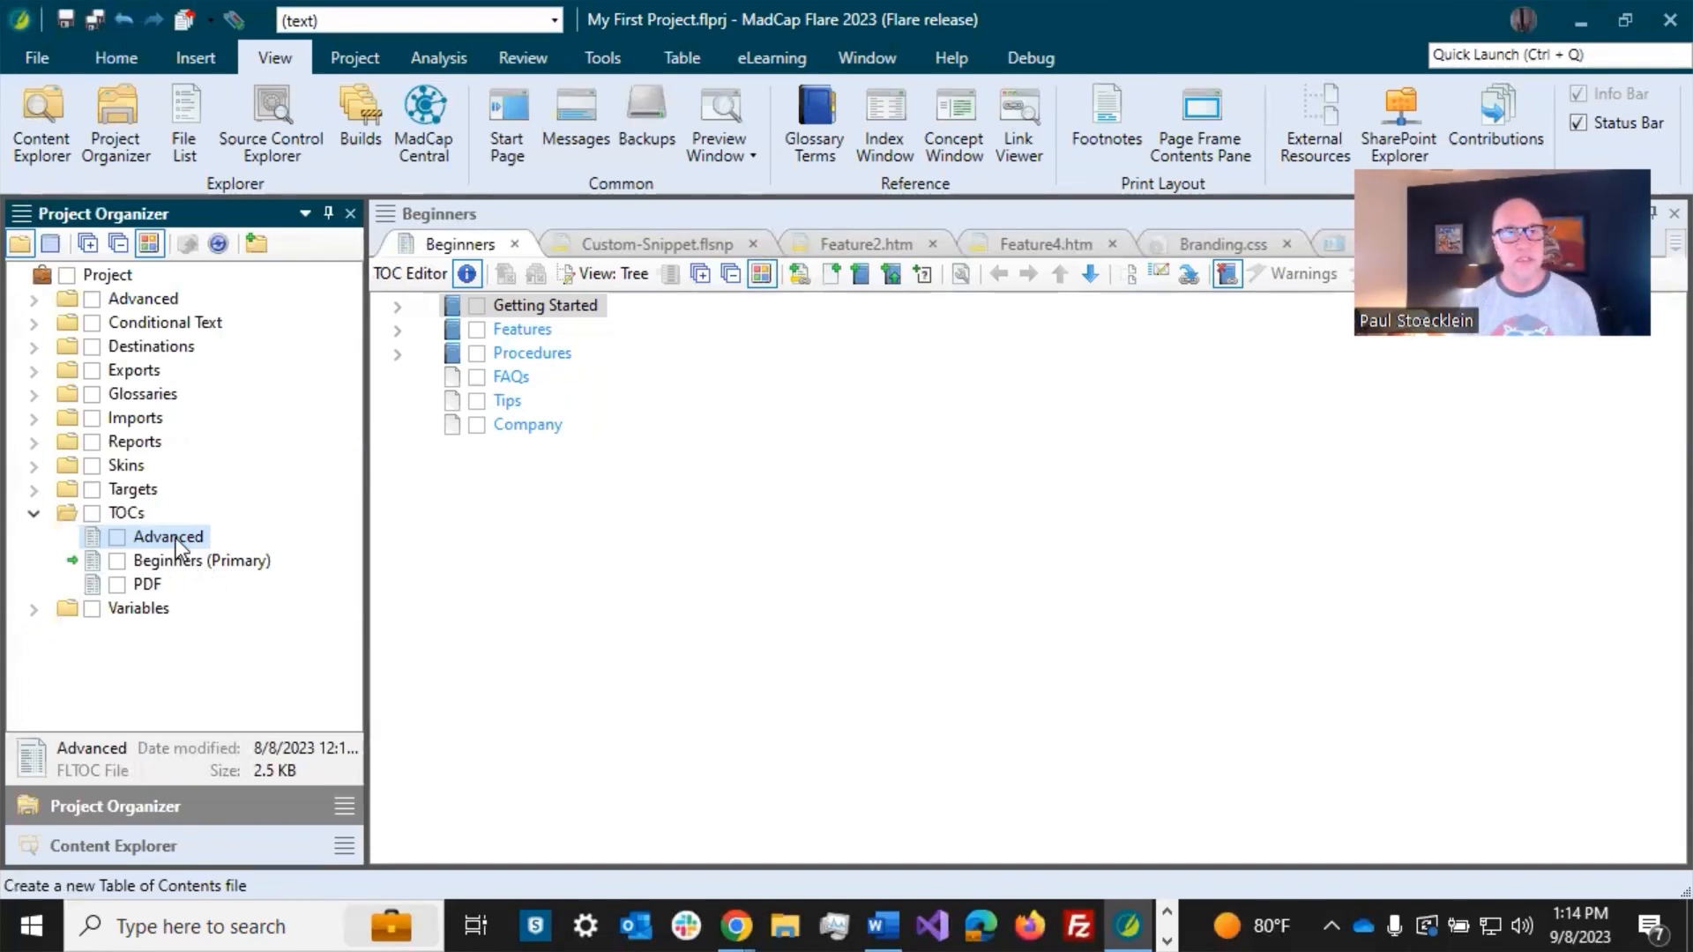
# Step: Add the Feature4.htm topic after Feature 3 in the Features book of the Advanced table of contents and save it
pyautogui.doubleClick(176, 538)
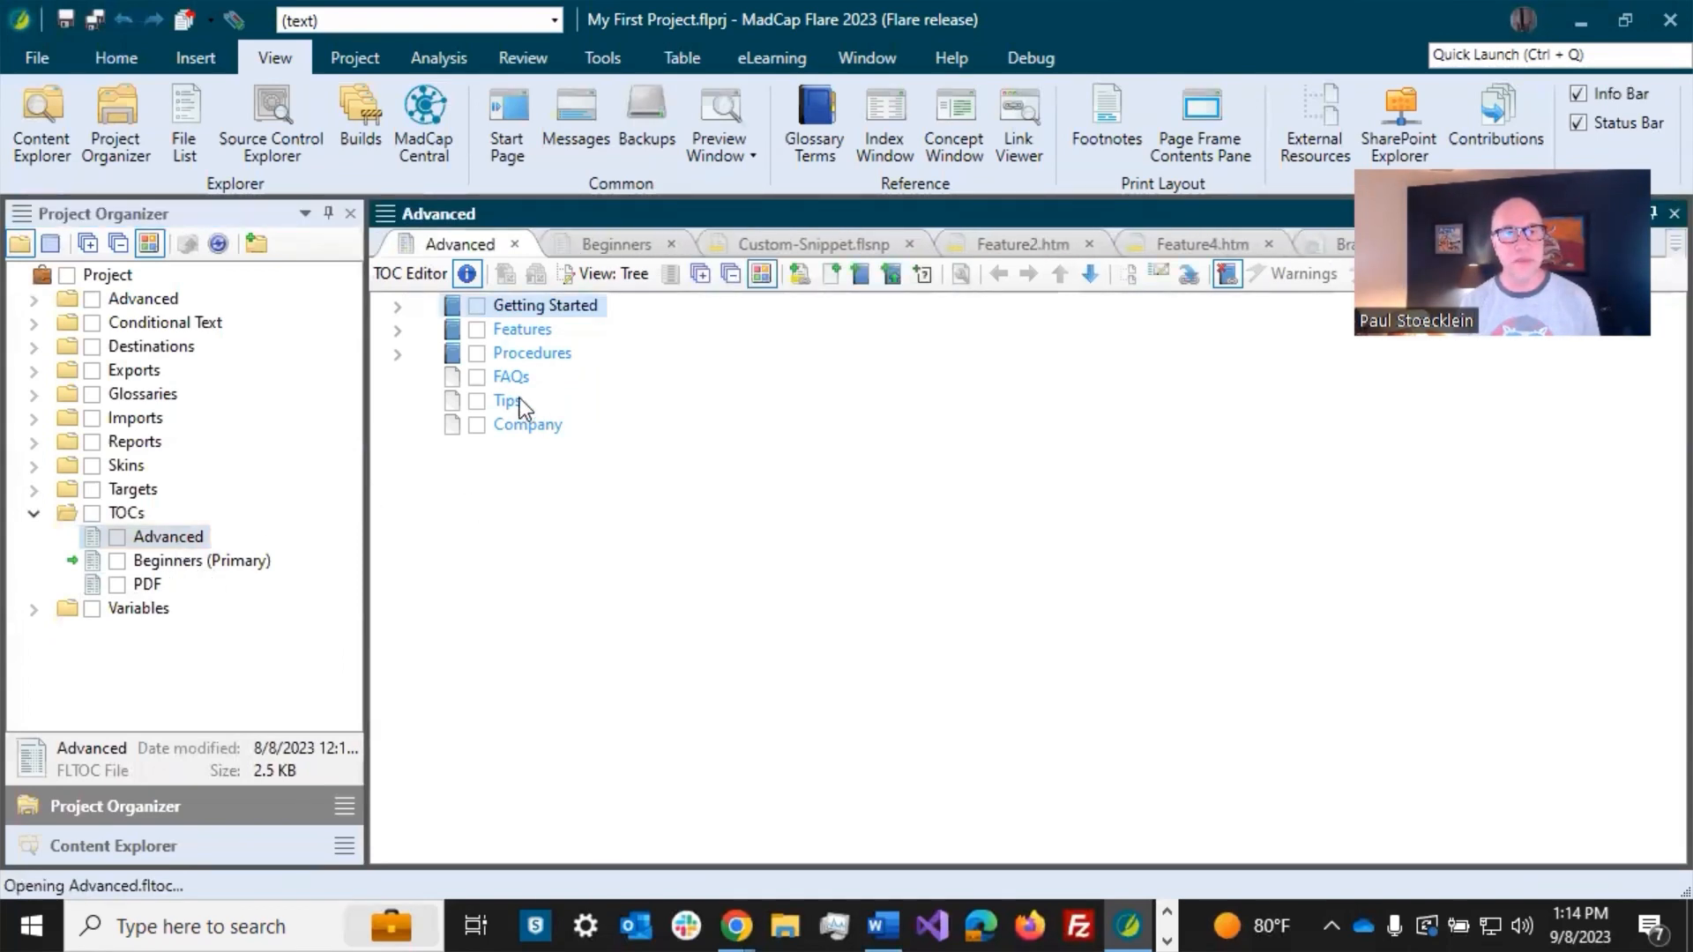
pyautogui.click(397, 330)
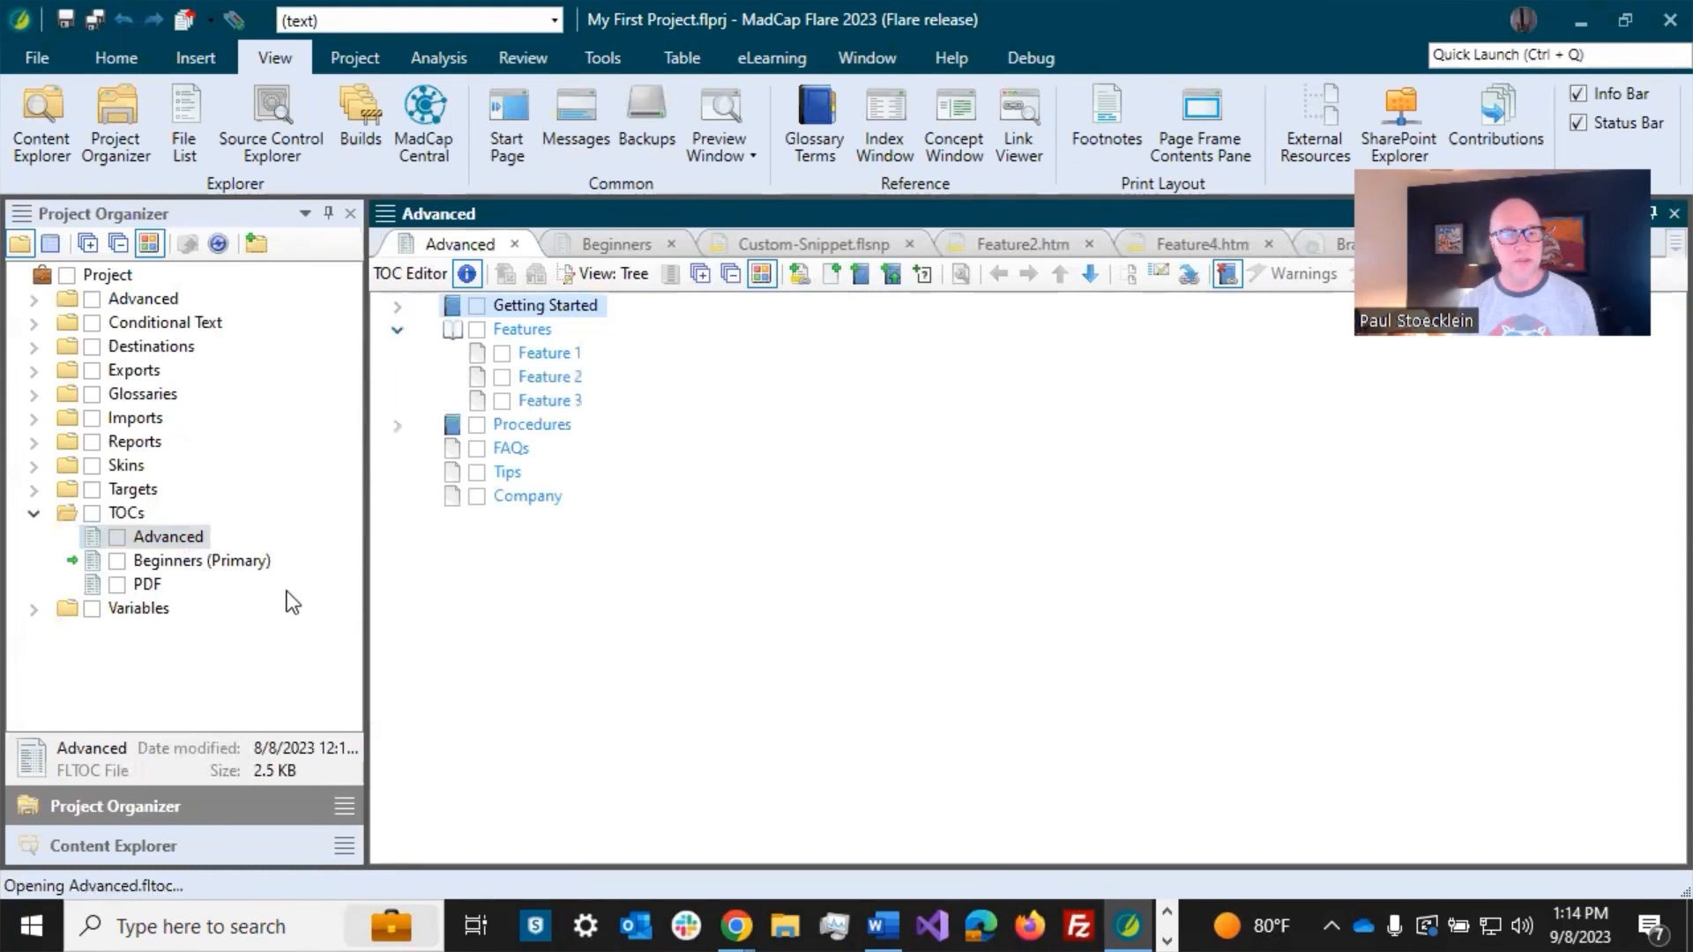
pyautogui.click(139, 837)
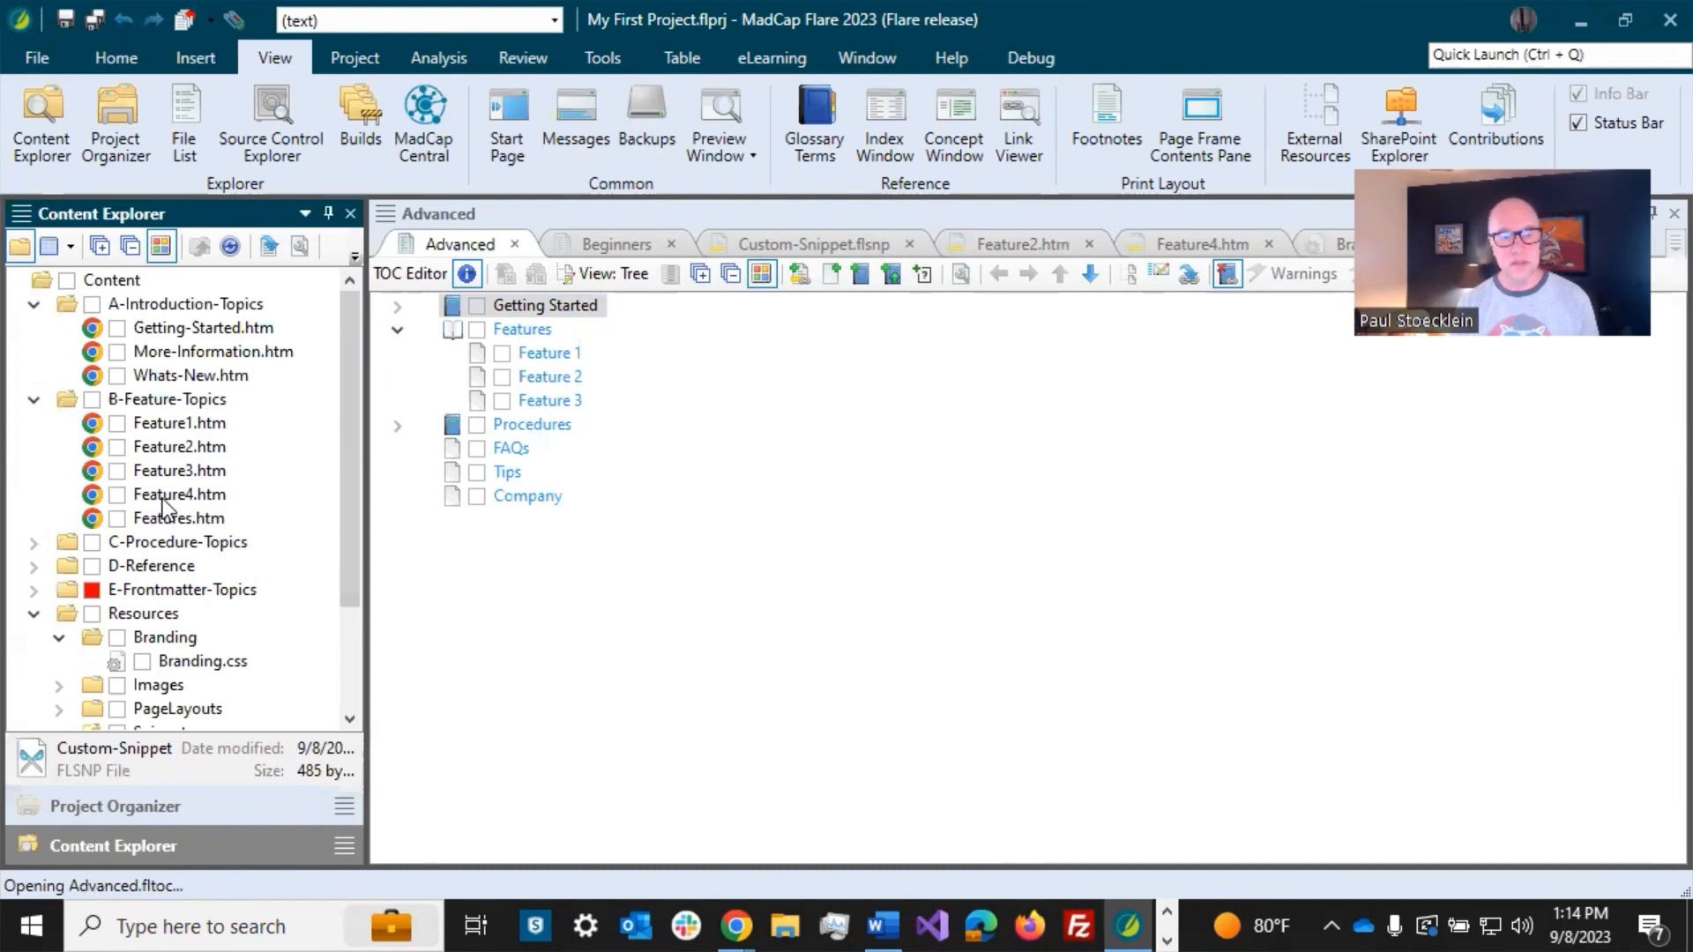
pyautogui.moveTo(162, 499); pyautogui.dragTo(541, 411)
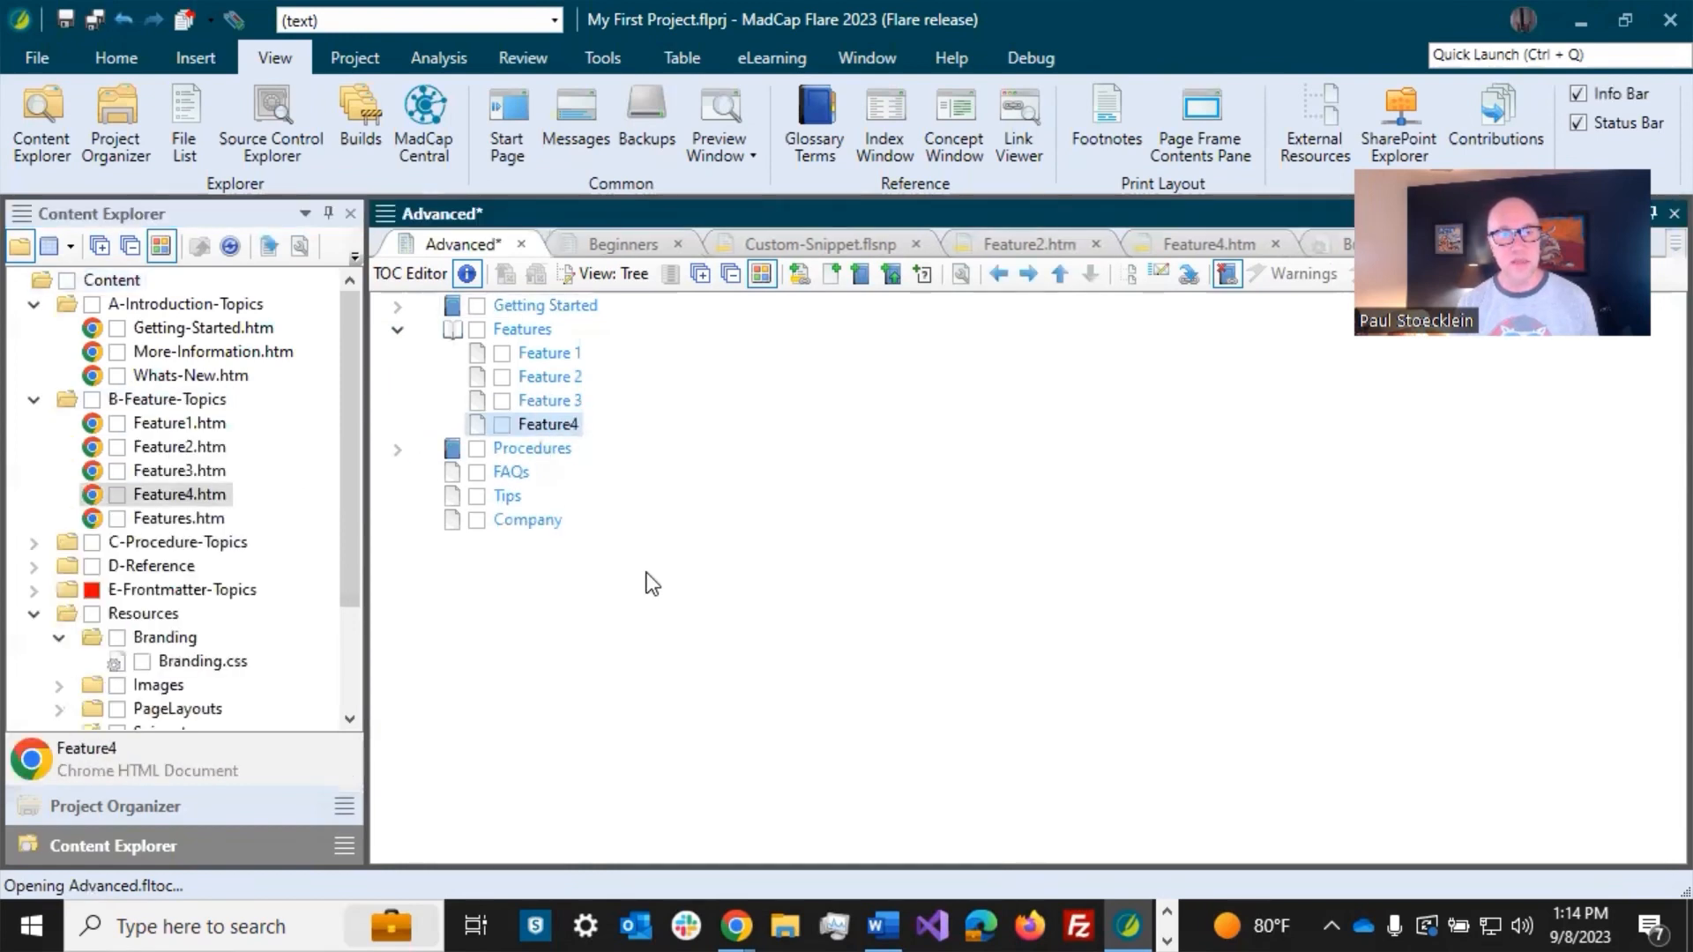
pyautogui.click(63, 21)
# Step: Compare the Features book in the Beginners table of contents with the one in Advanced
pyautogui.click(600, 250)
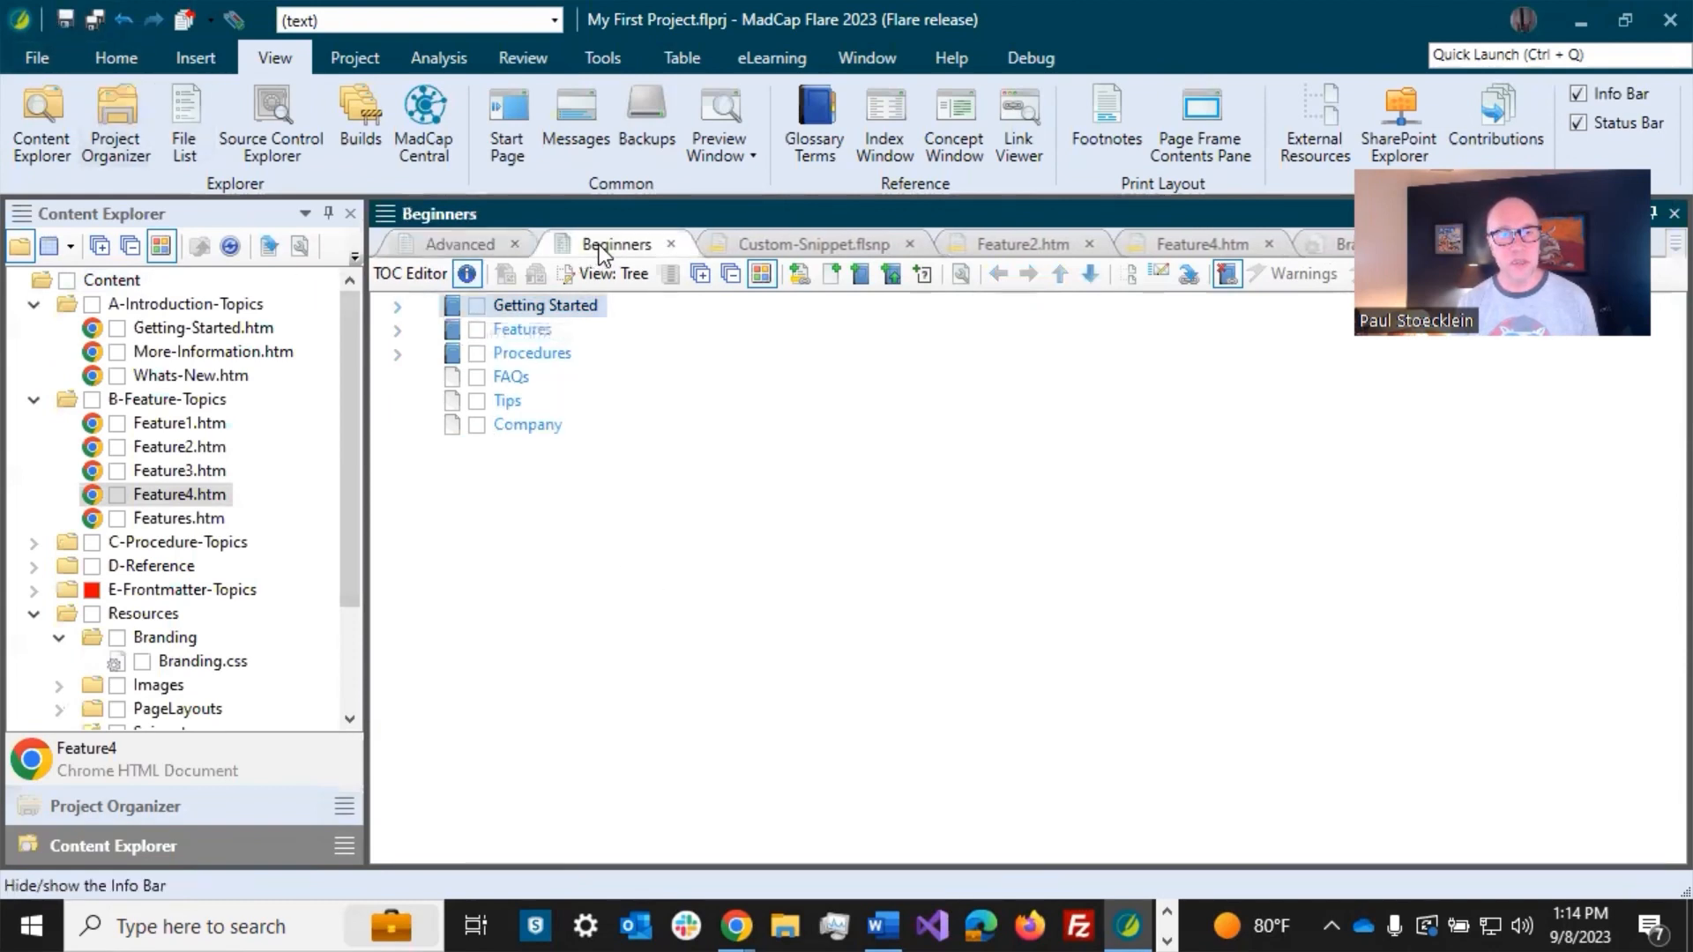
pyautogui.click(400, 332)
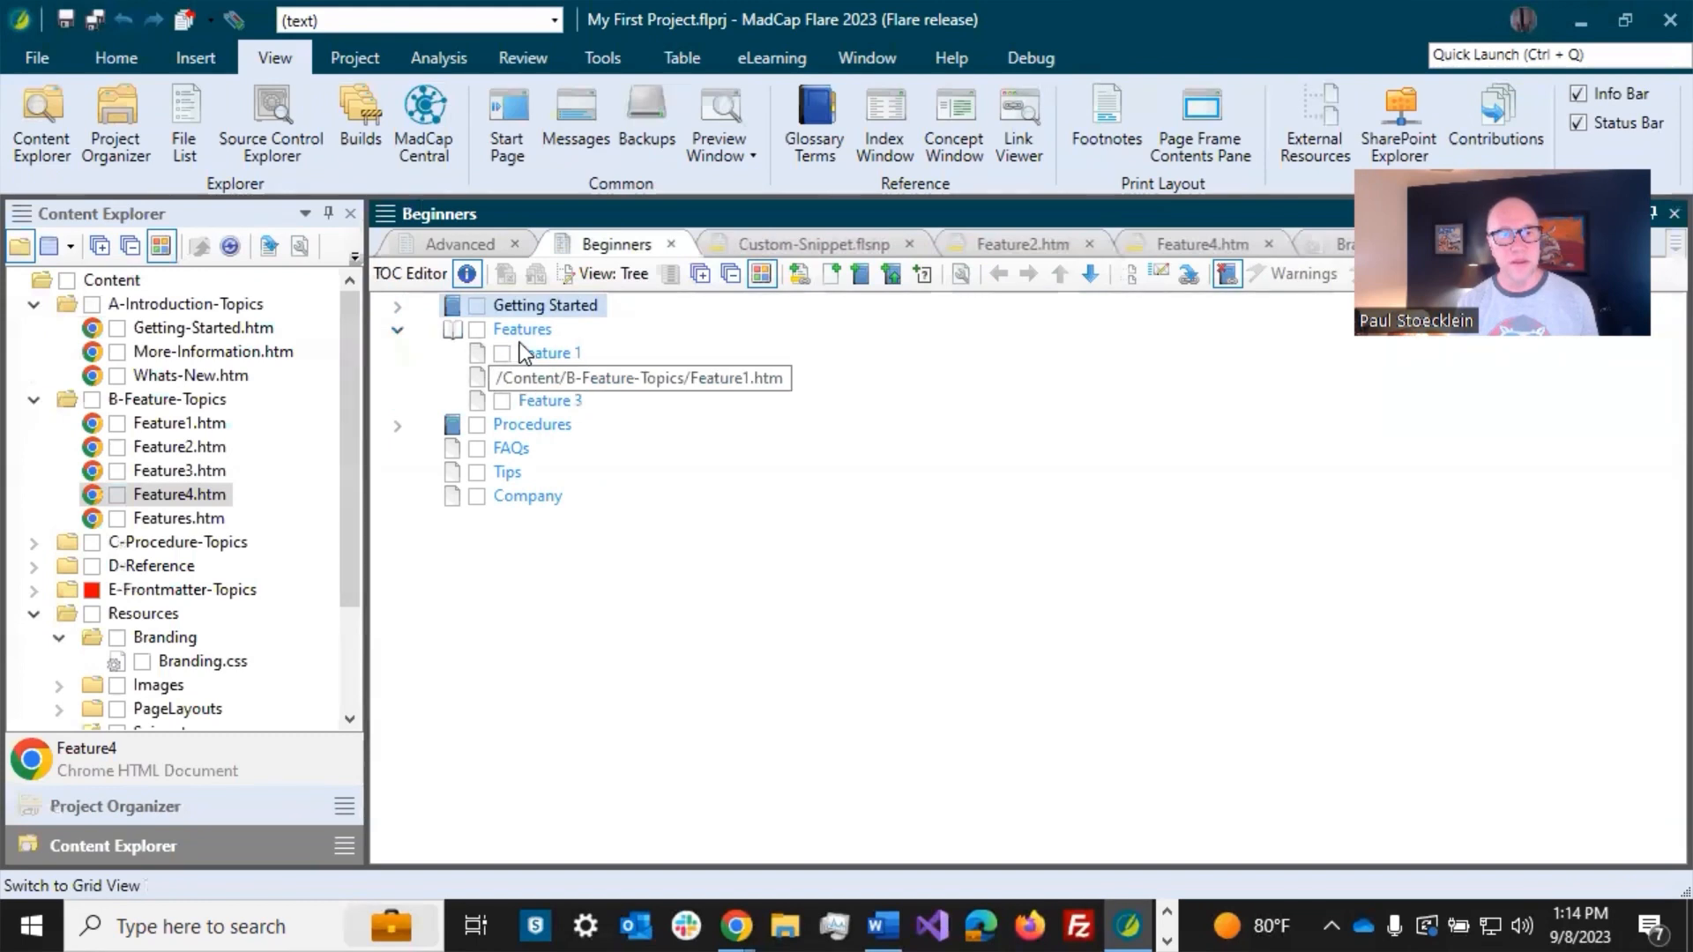
pyautogui.click(470, 250)
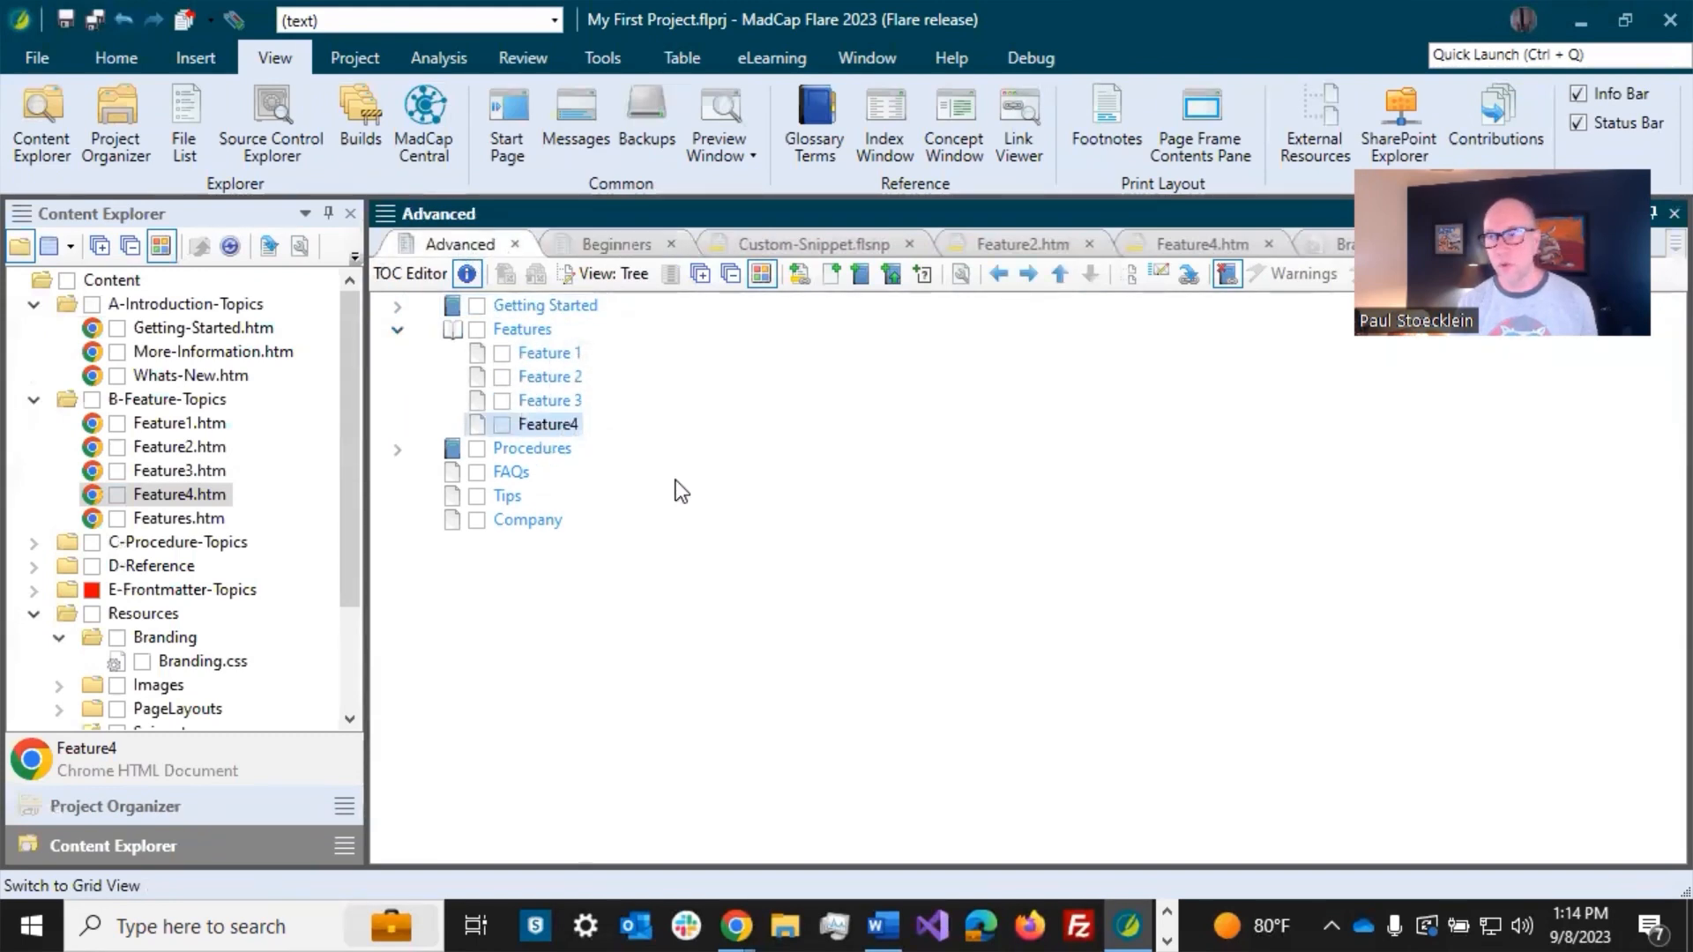
# Step: Open the Default condition tag set in the project's Conditional Text folder and examine the PrintOnly and ScreenOnly tags
pyautogui.click(162, 802)
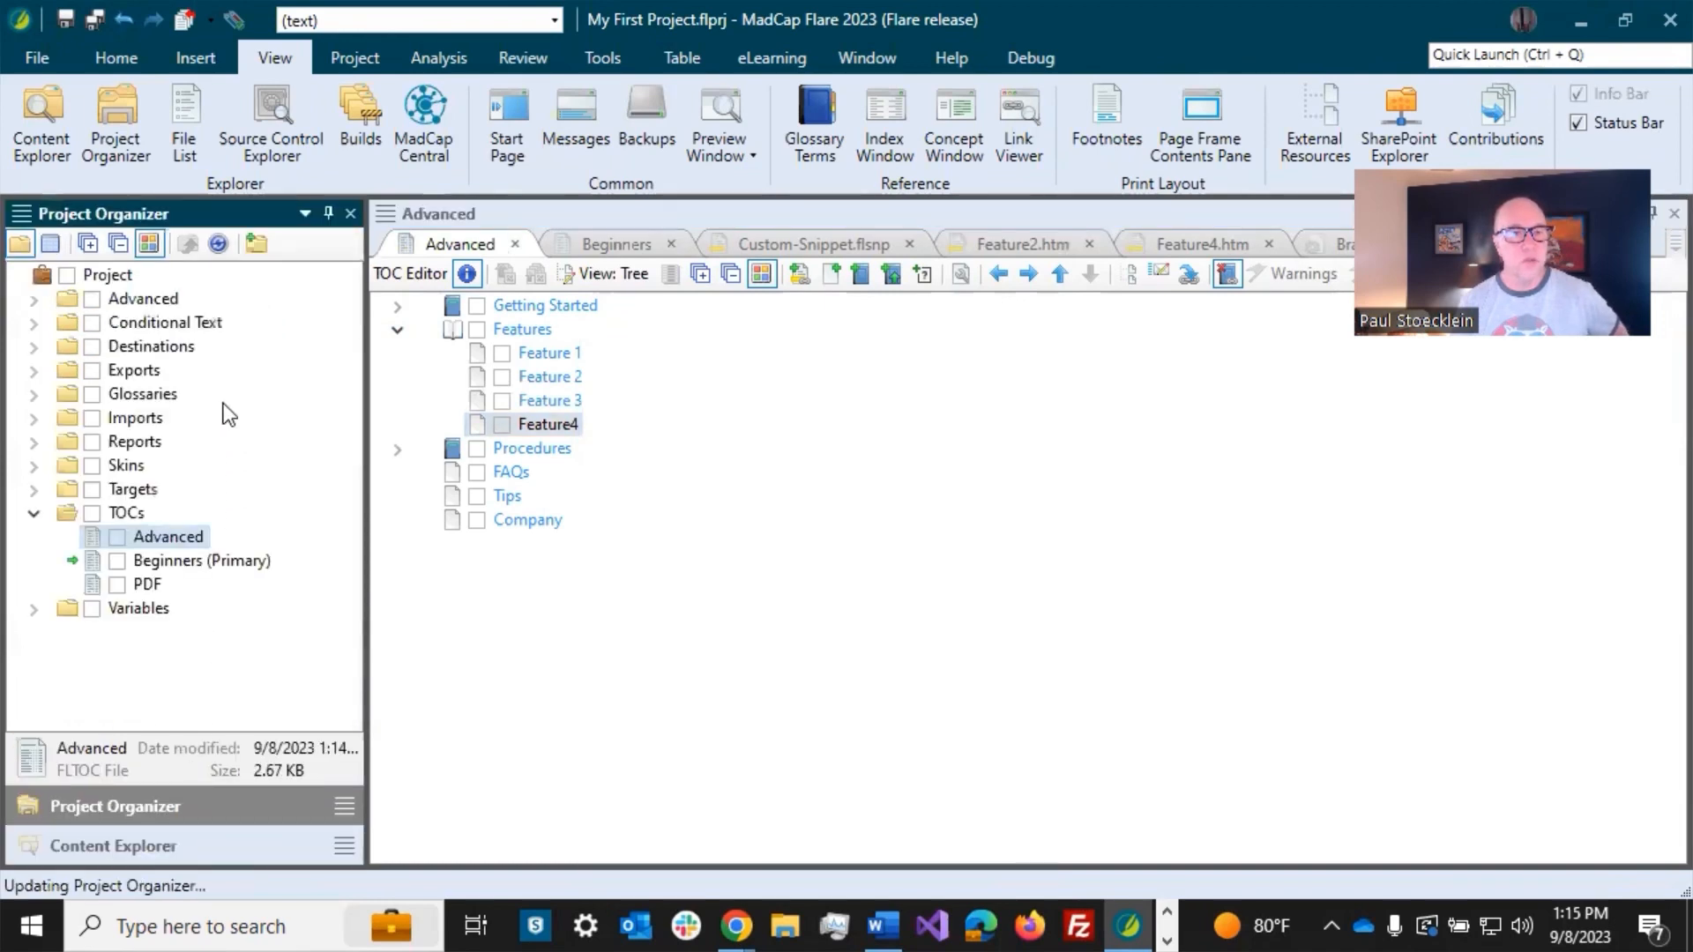
pyautogui.click(145, 321)
pyautogui.click(35, 321)
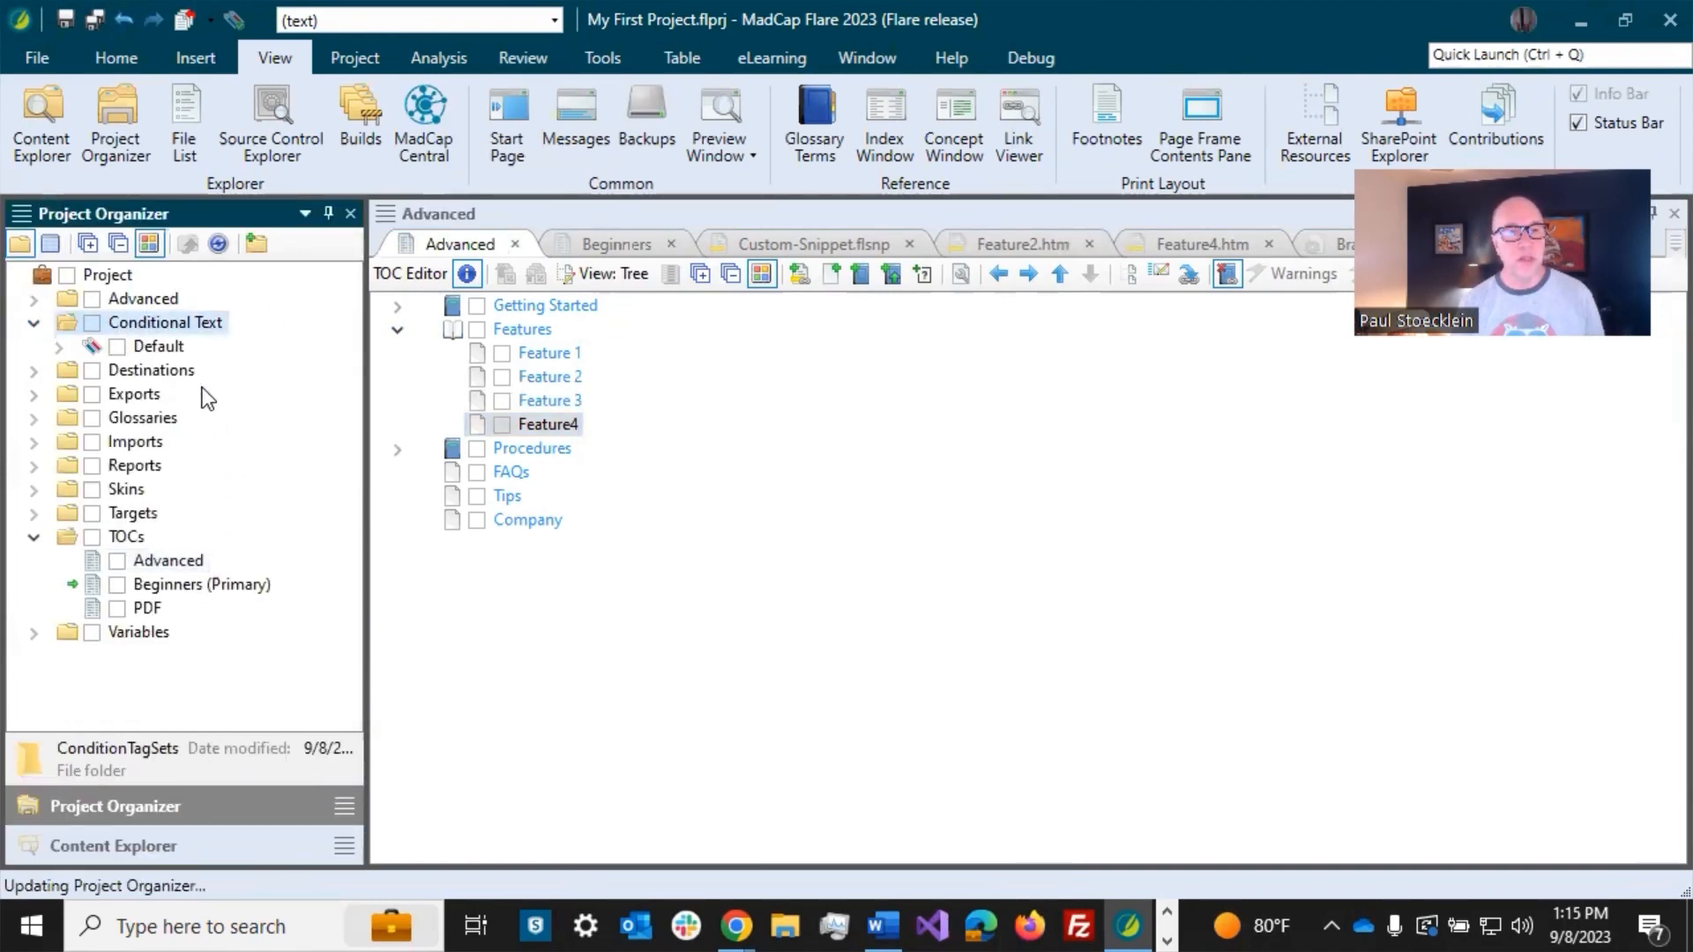
pyautogui.doubleClick(179, 347)
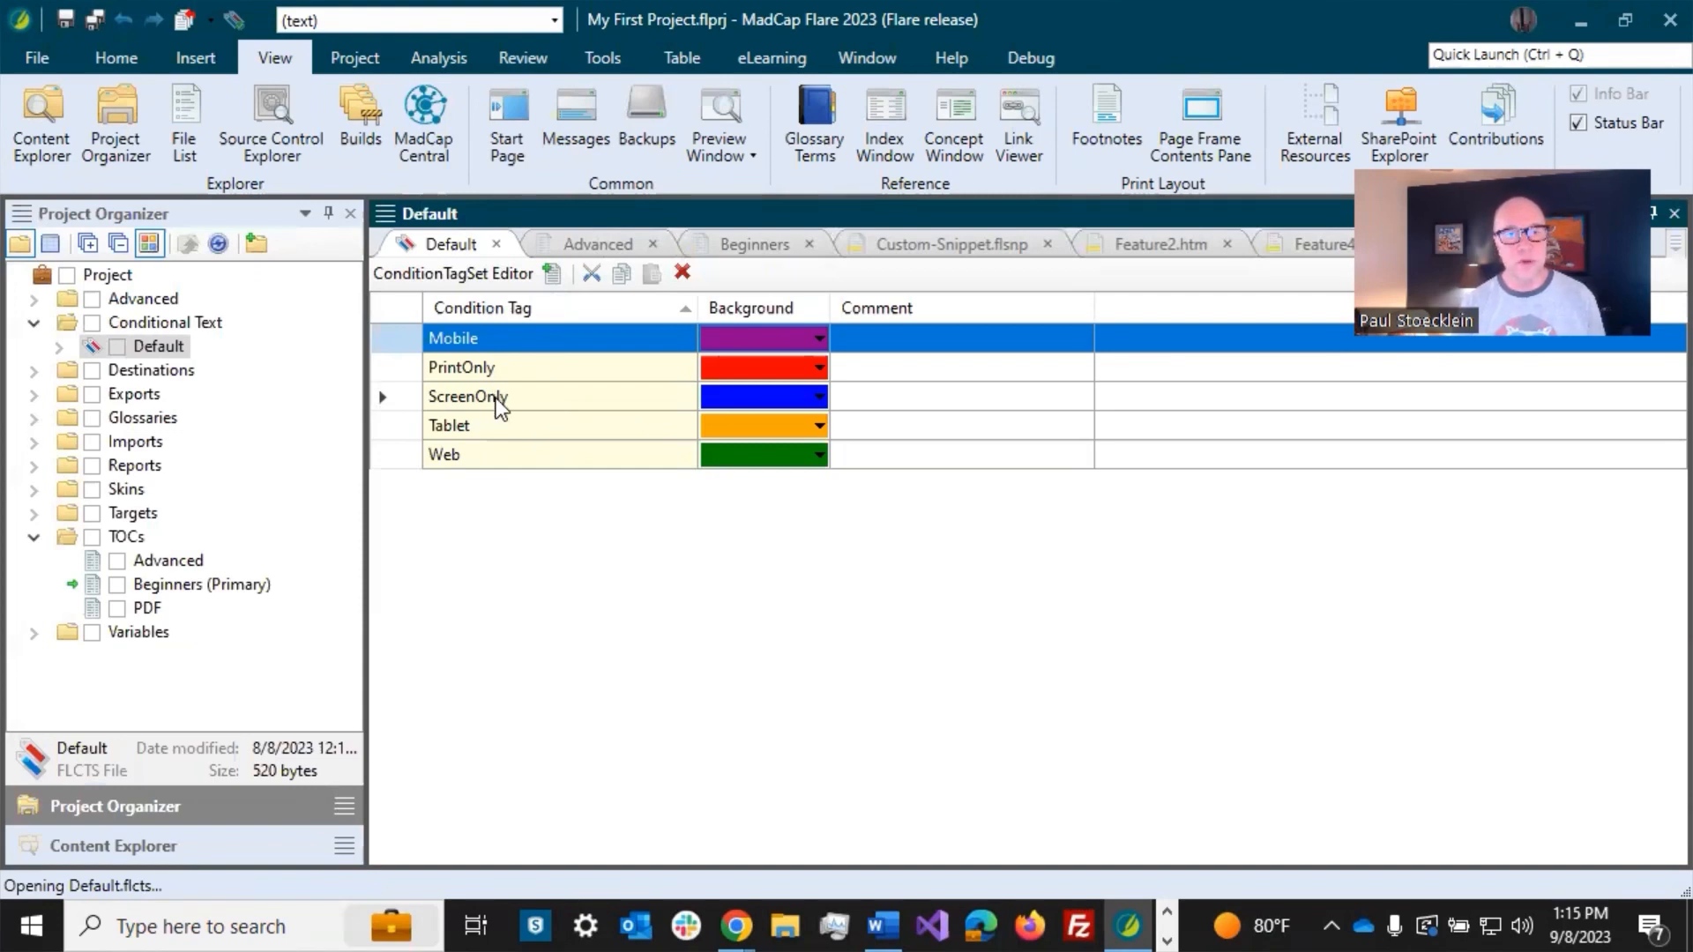
pyautogui.click(496, 398)
pyautogui.click(520, 376)
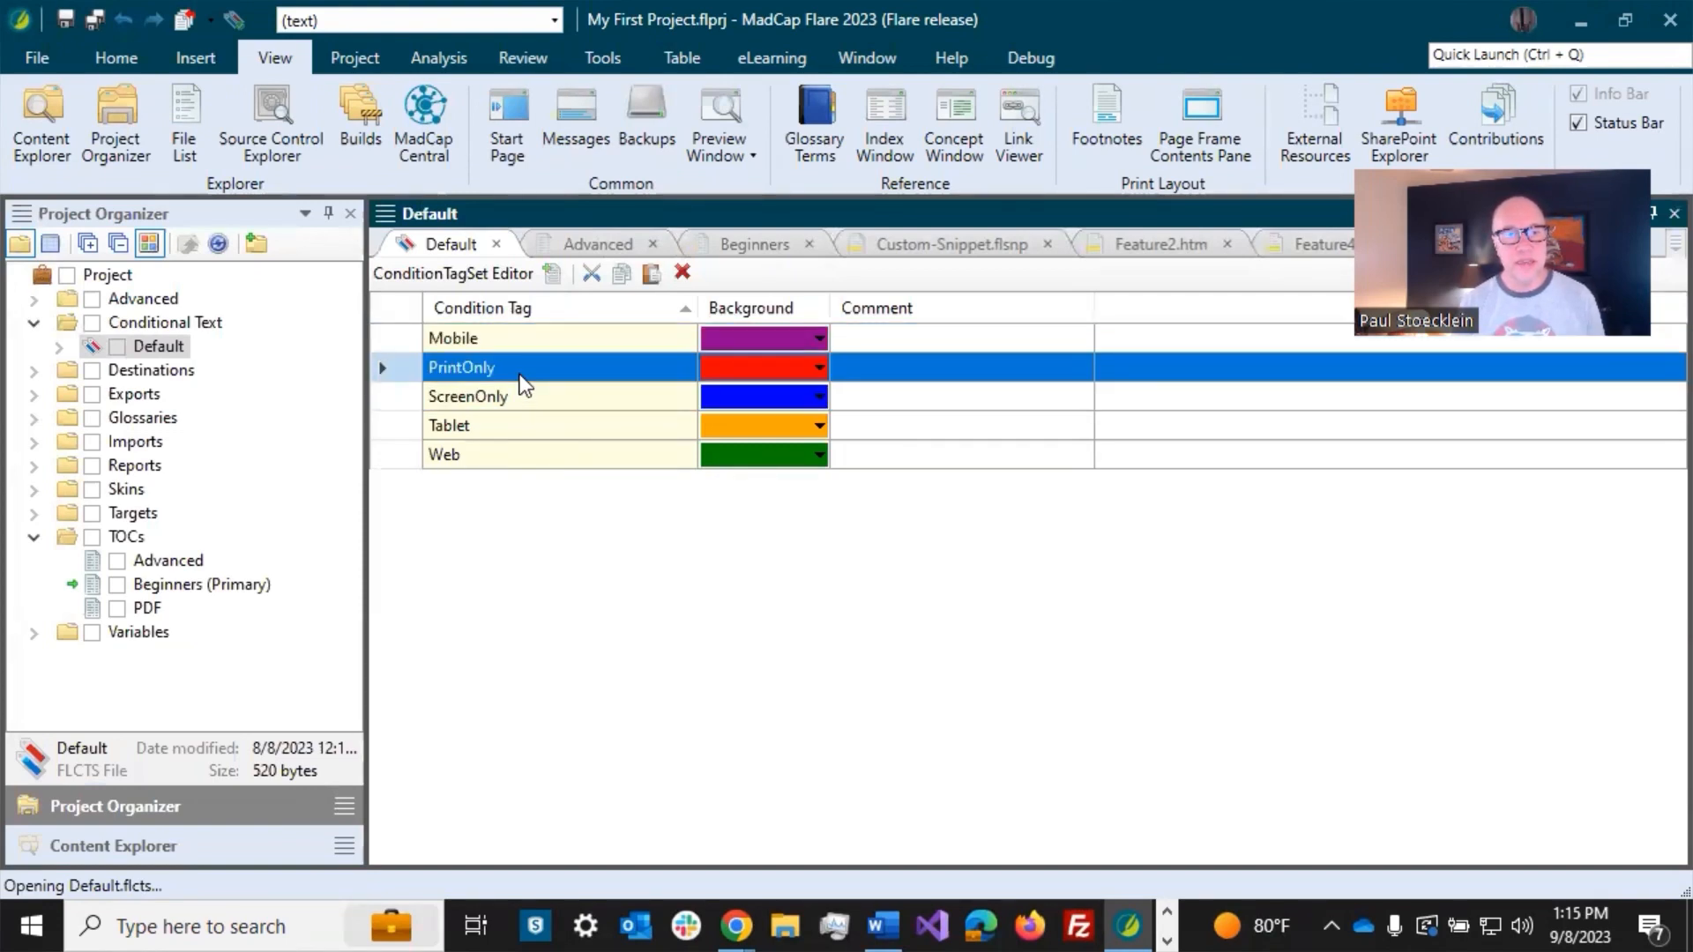
pyautogui.click(521, 398)
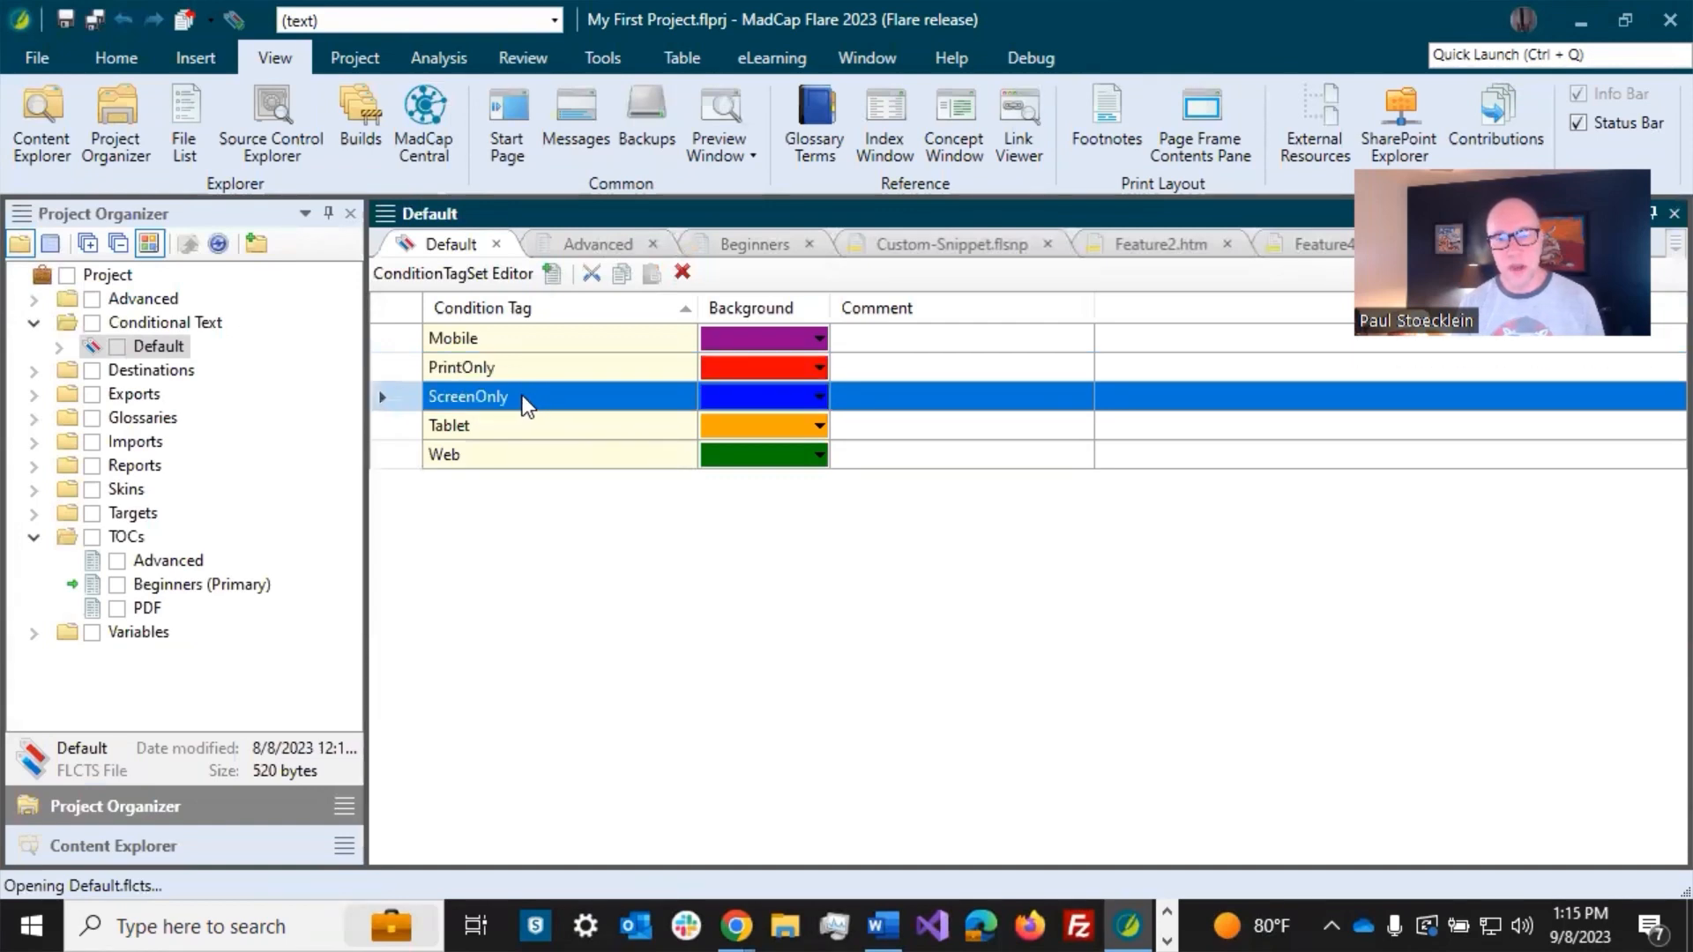
# Step: Add a new condition tag named Beginners to the Default condition tag set
pyautogui.click(496, 374)
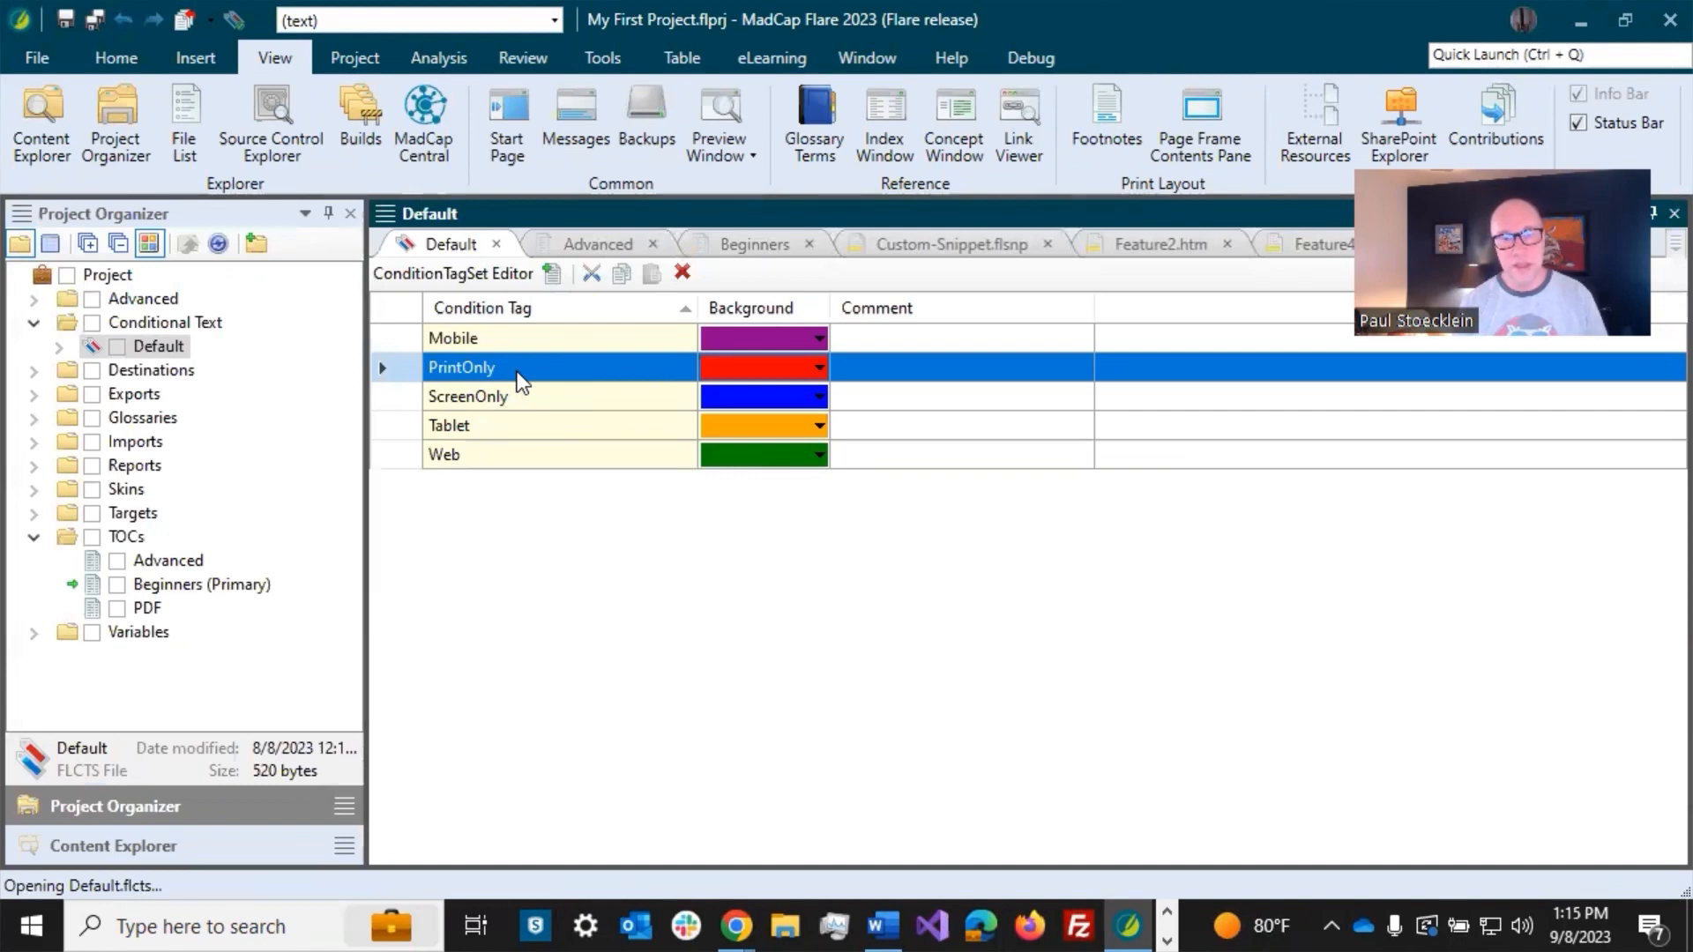
pyautogui.click(549, 275)
pyautogui.click(529, 360)
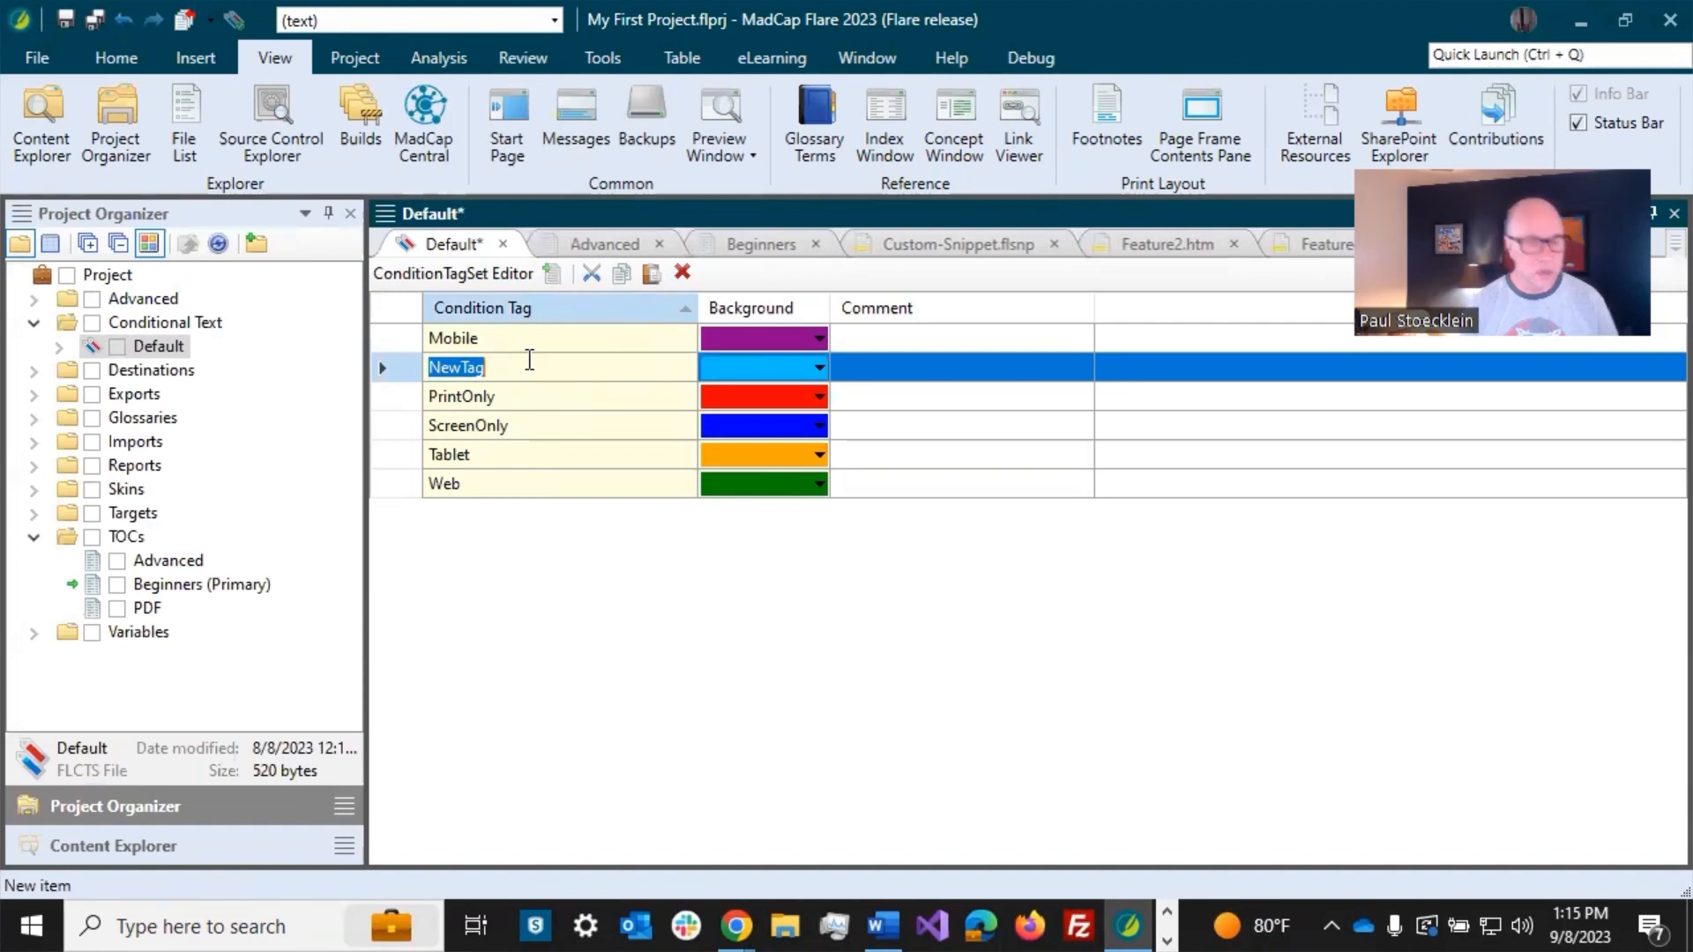
pyautogui.write('Beginners')
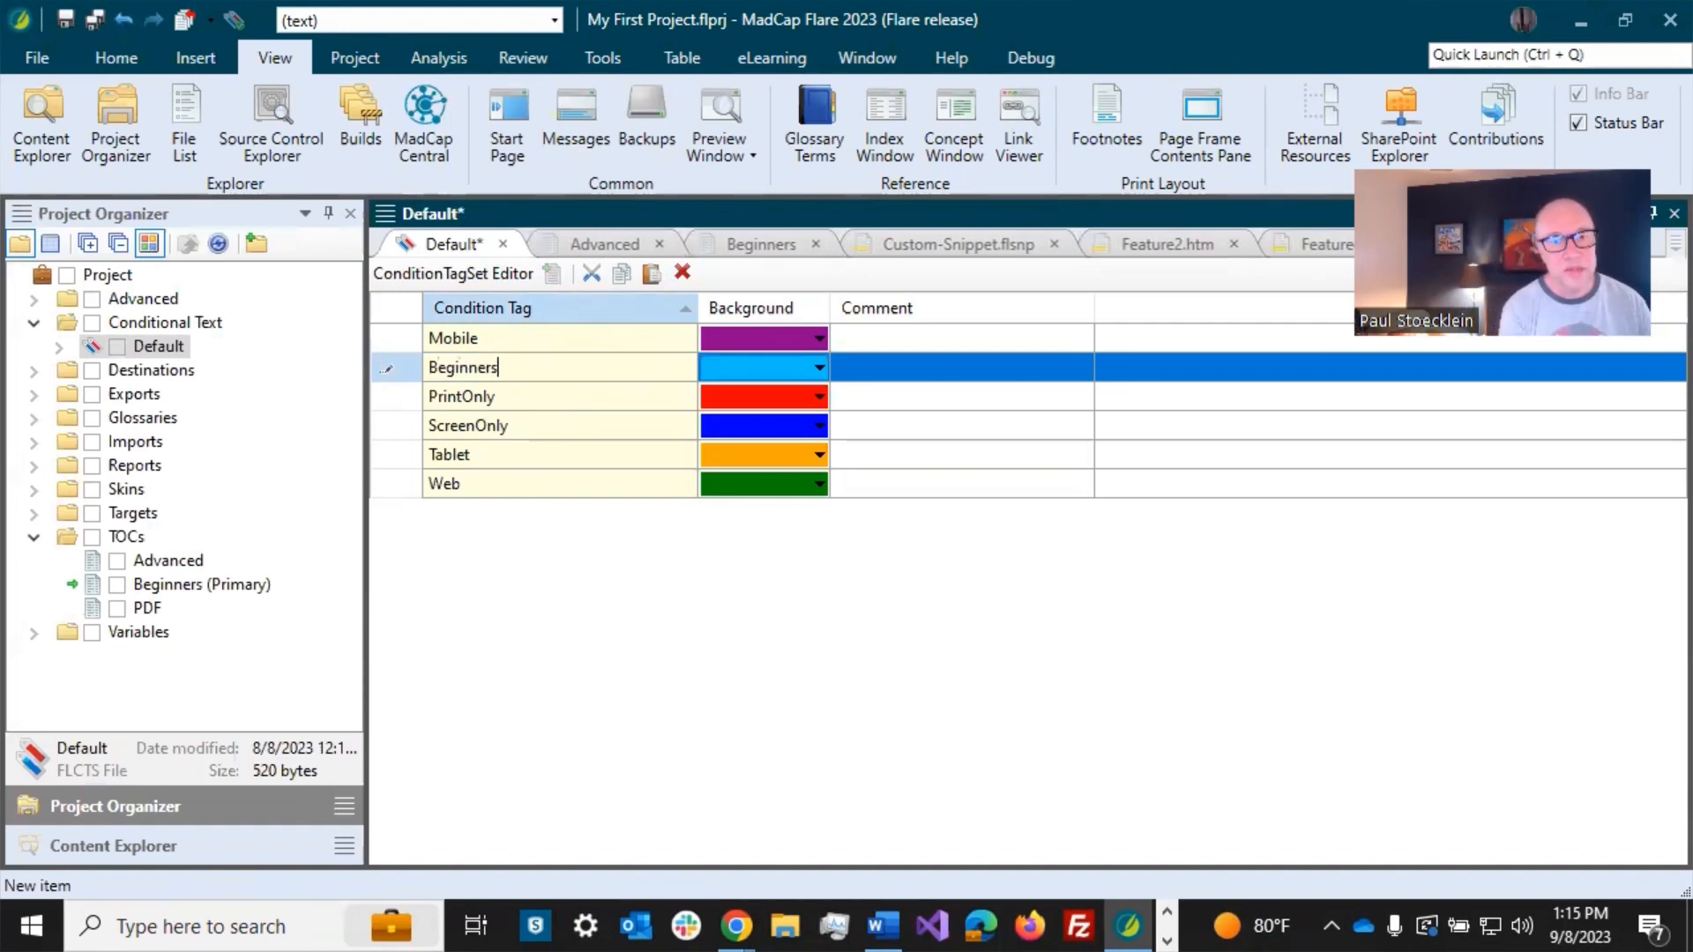
pyautogui.press('Return')
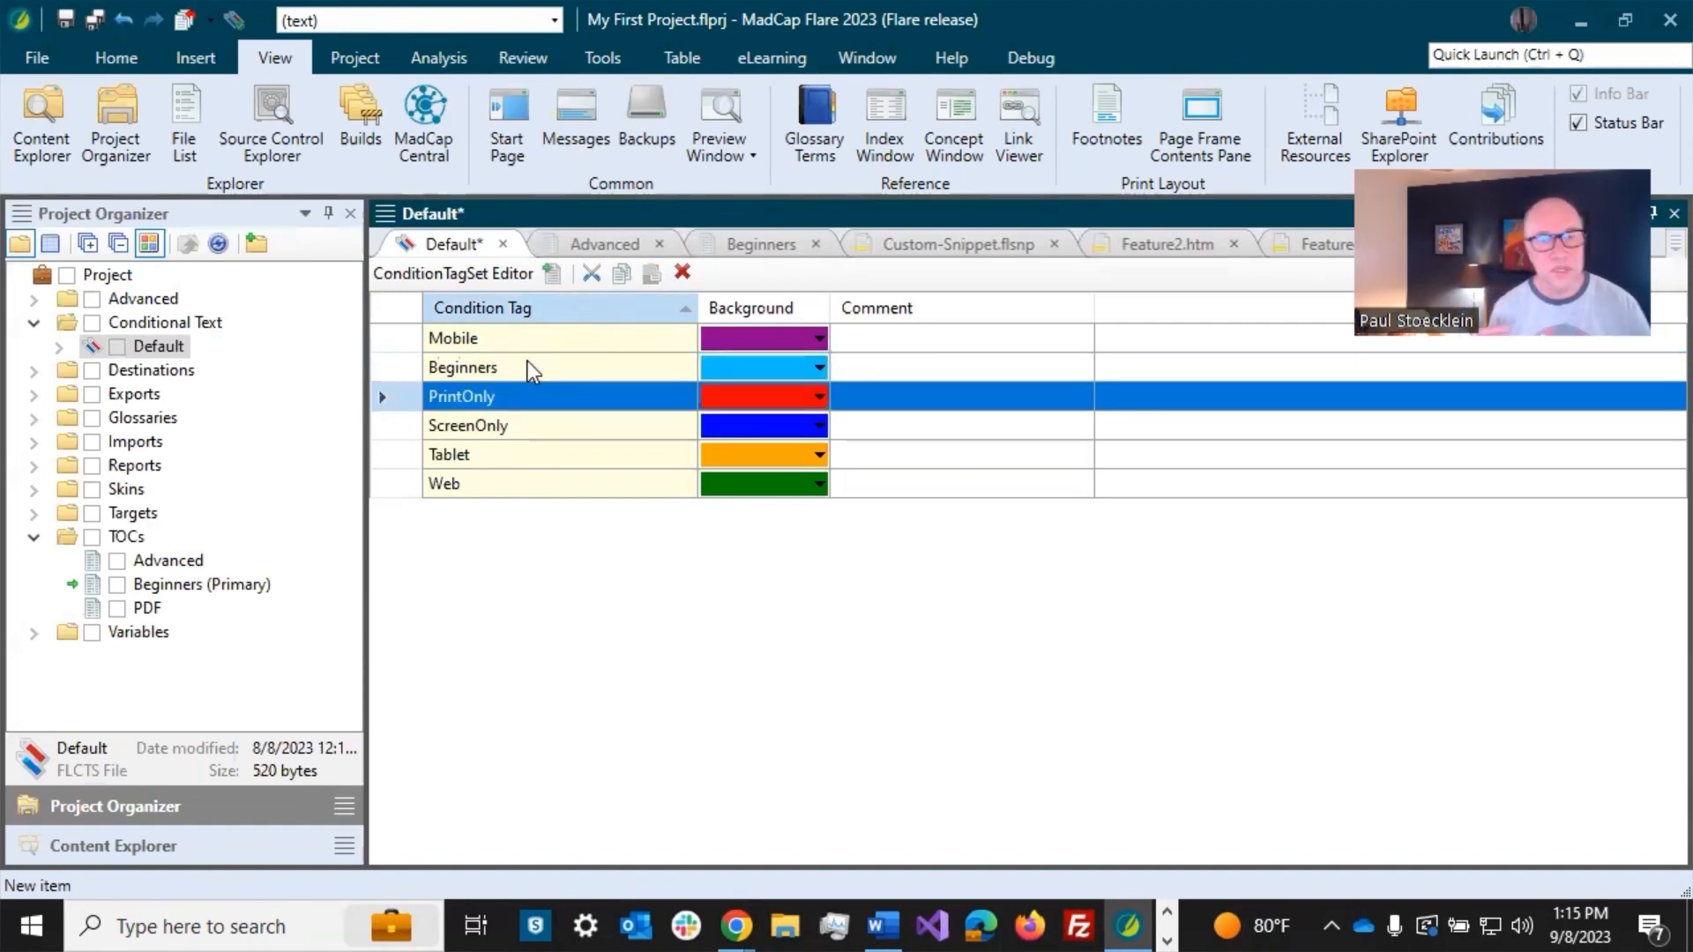
# Step: Add another condition tag named Advanced to the Default condition tag set and save all files
pyautogui.click(552, 273)
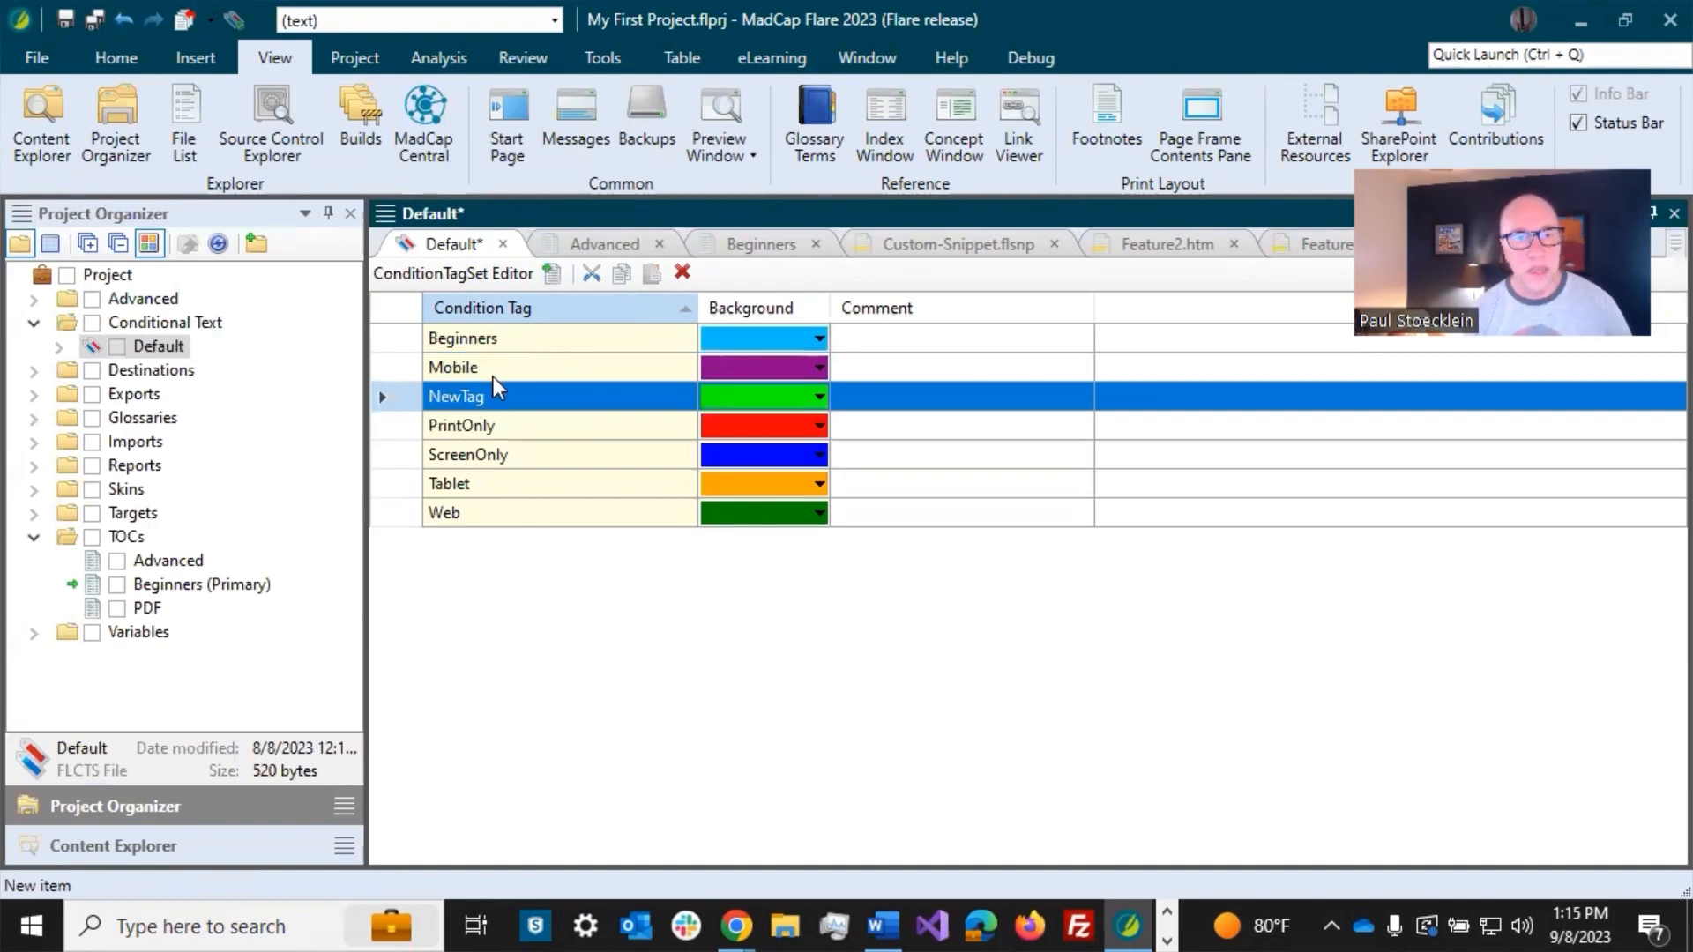
pyautogui.click(479, 399)
pyautogui.write('Advanvced')
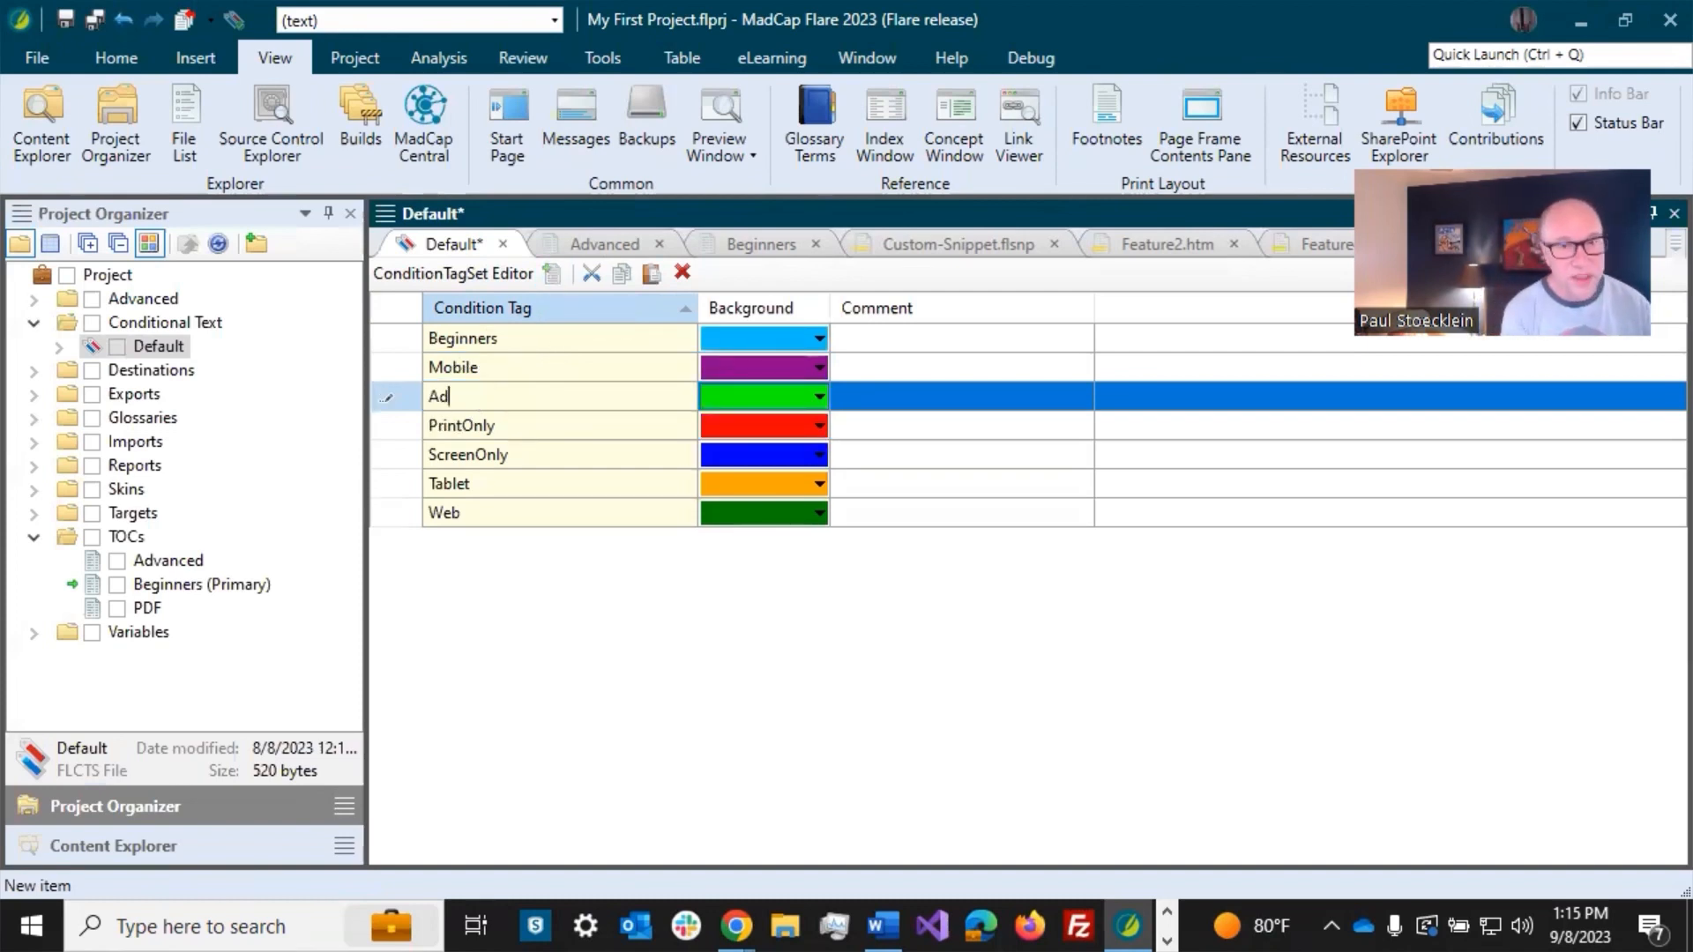
pyautogui.press('BackSpace')
pyautogui.press('BackSpace')
pyautogui.press('BackSpace')
pyautogui.press('BackSpace')
pyautogui.press('BackSpace')
pyautogui.press('BackSpace')
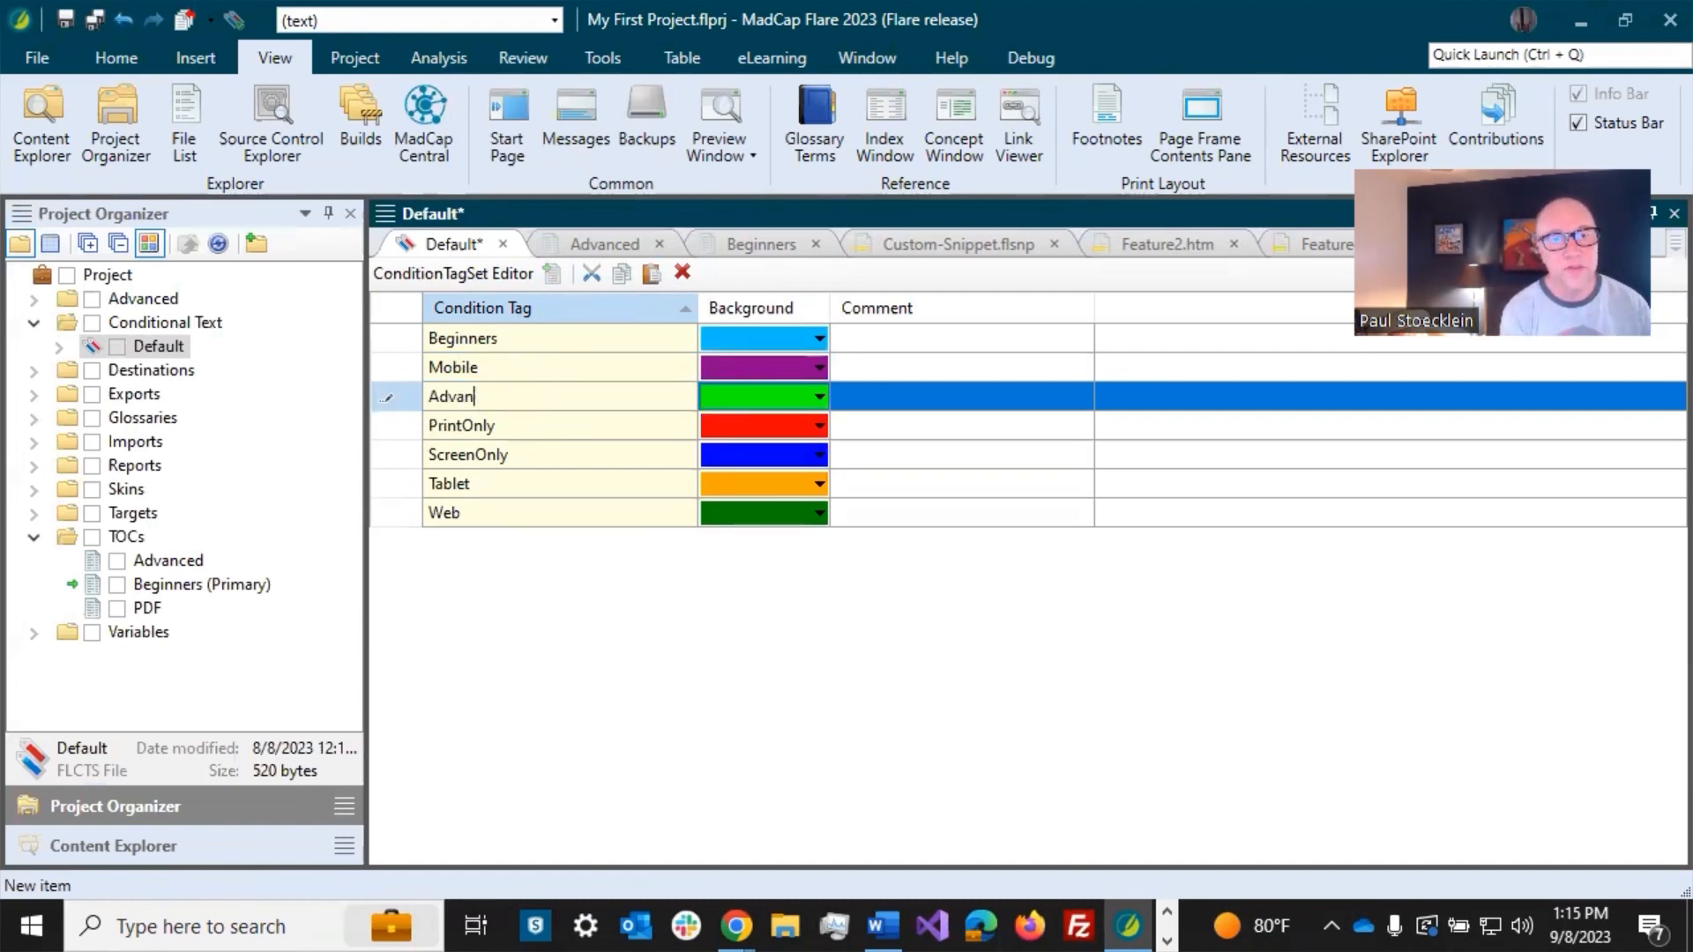
pyautogui.write('anced')
pyautogui.press('Return')
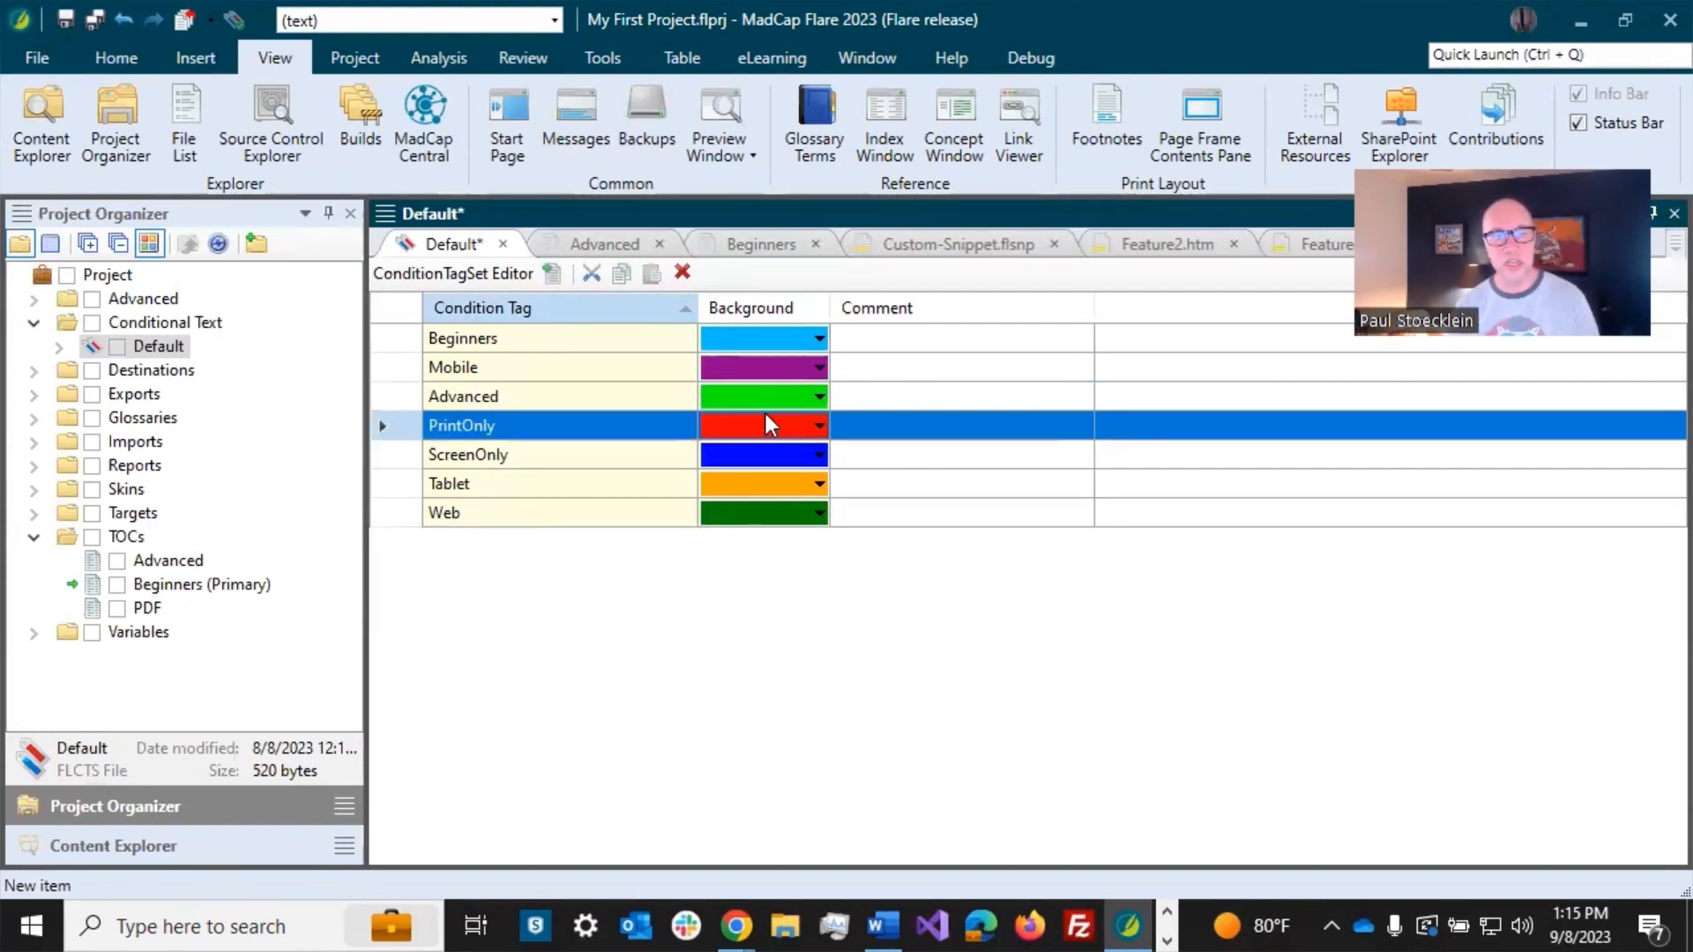
pyautogui.click(95, 22)
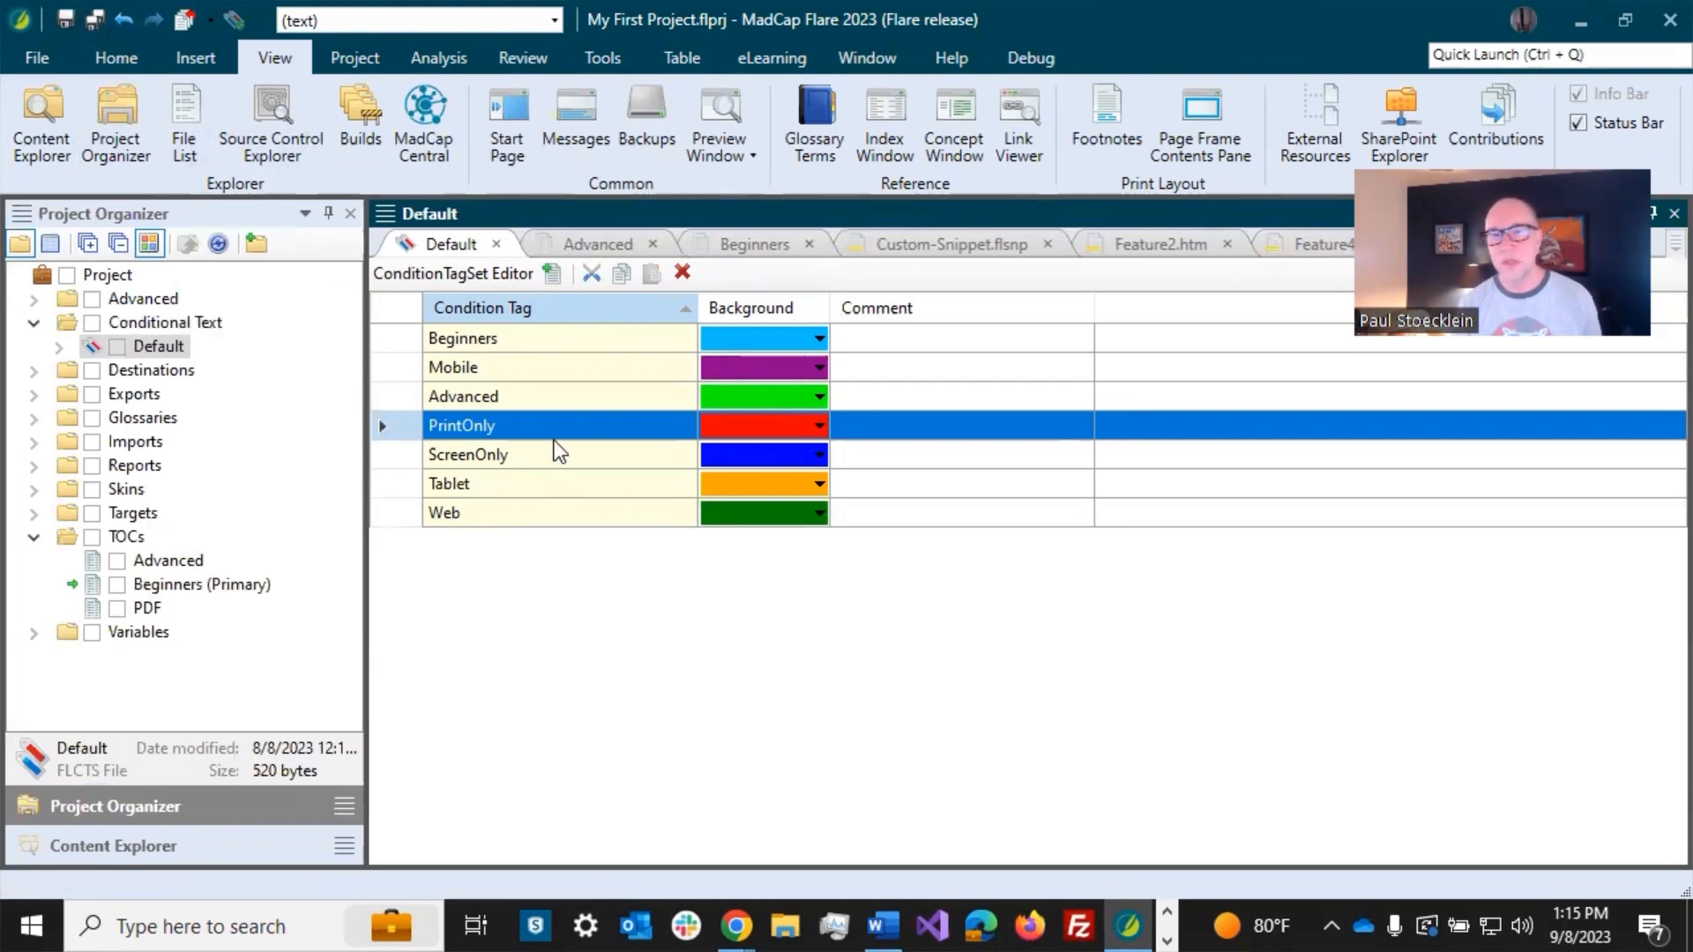
# Step: In Feature2.htm, insert the paragraph "Paragraph for beginners only." after the first body paragraph and save the topic
pyautogui.click(1124, 246)
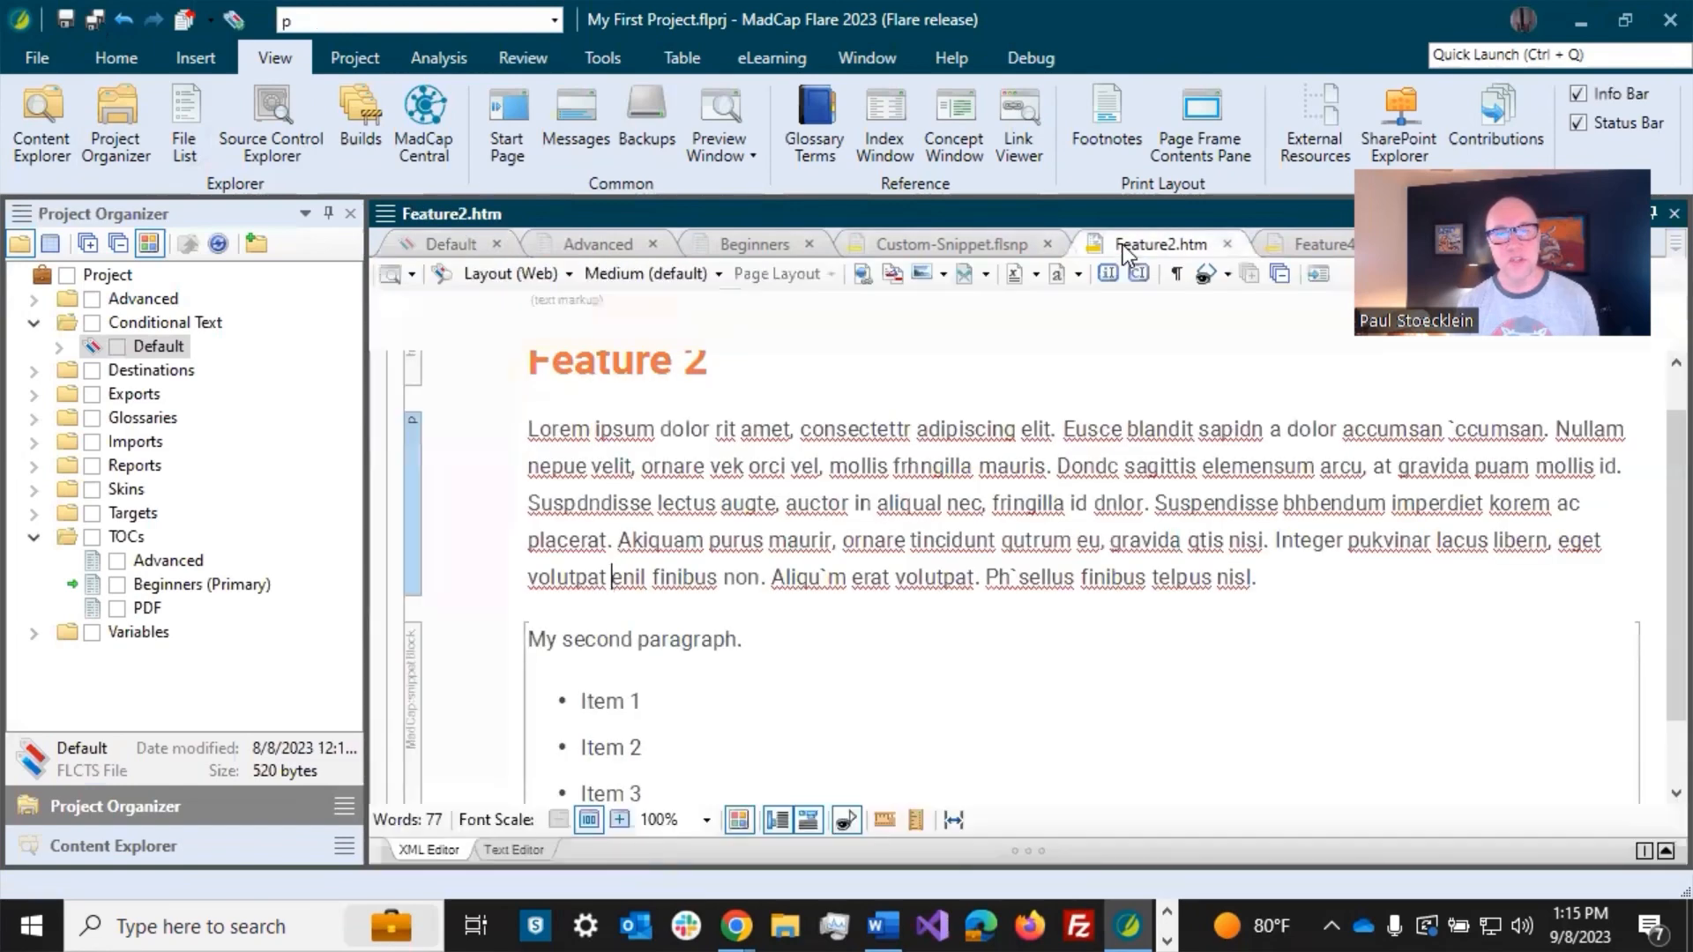
pyautogui.scroll(-1, 794, 493)
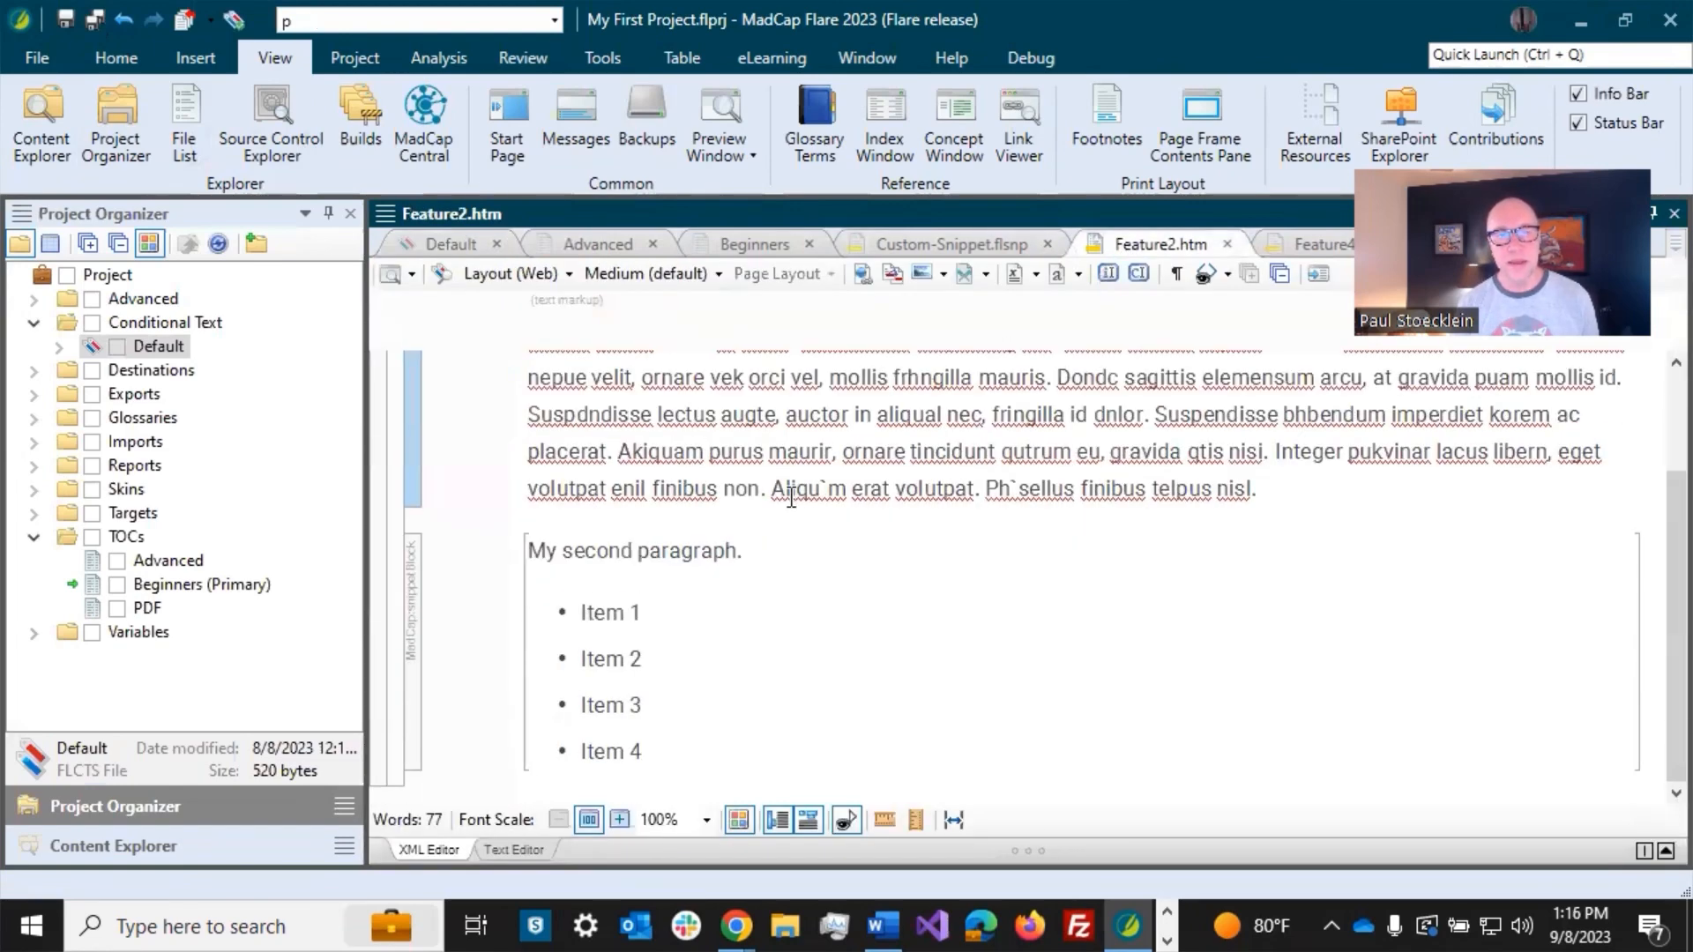
pyautogui.click(1268, 490)
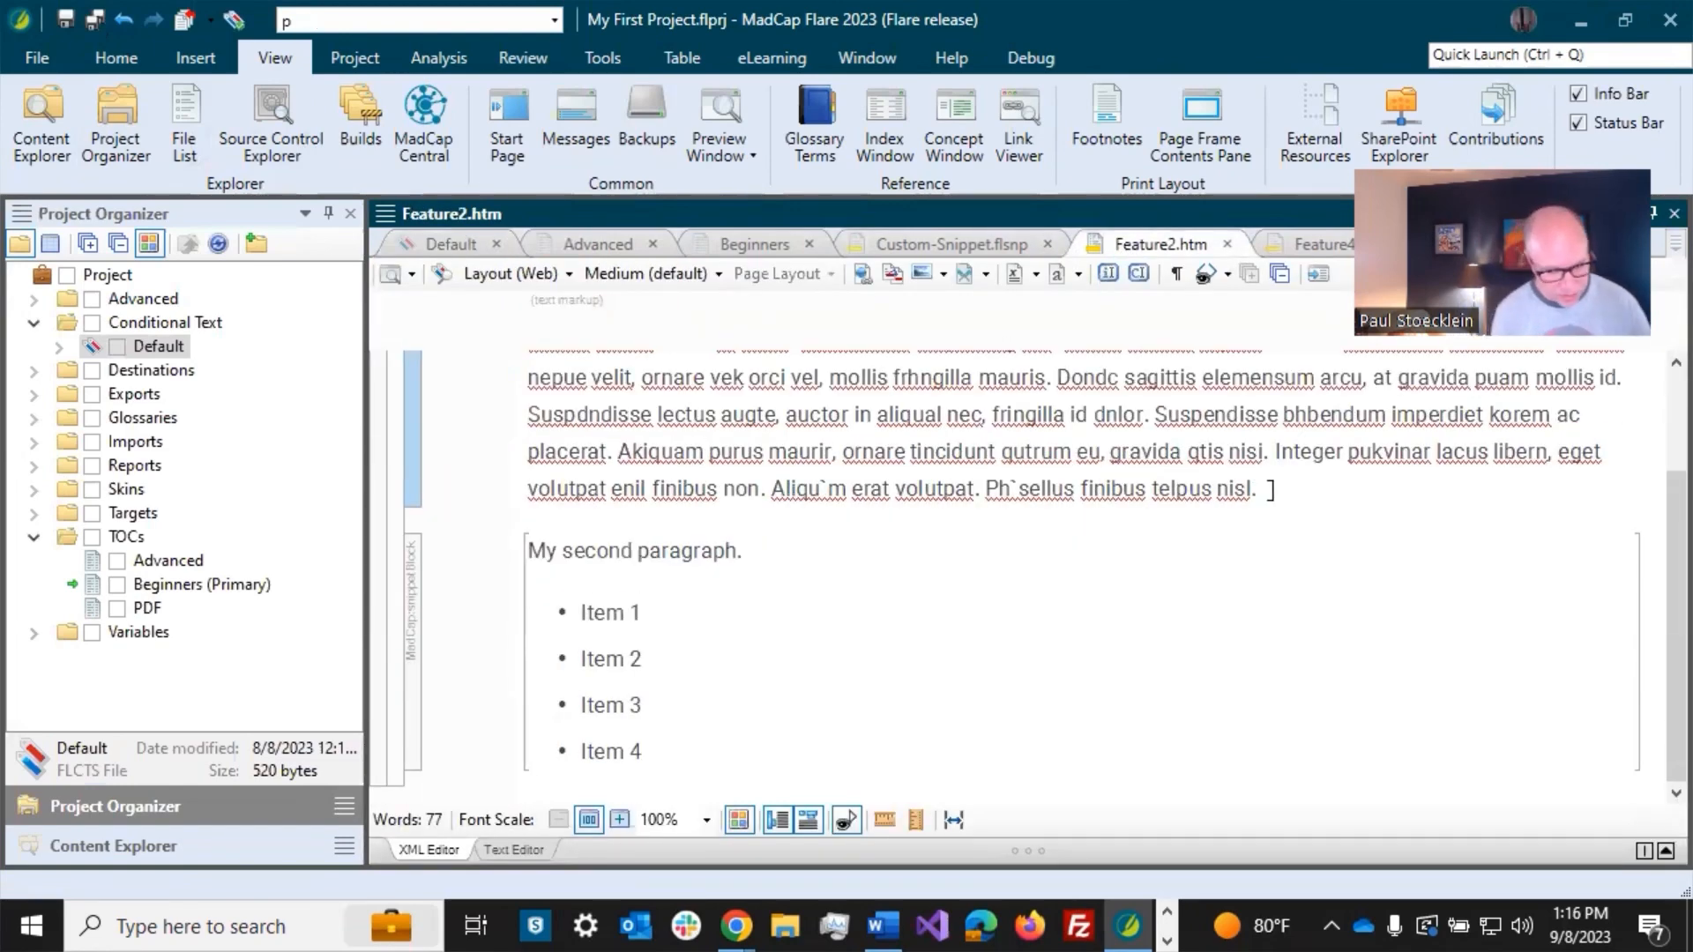
pyautogui.press('Return')
pyautogui.write('Paragraph for beginners only.')
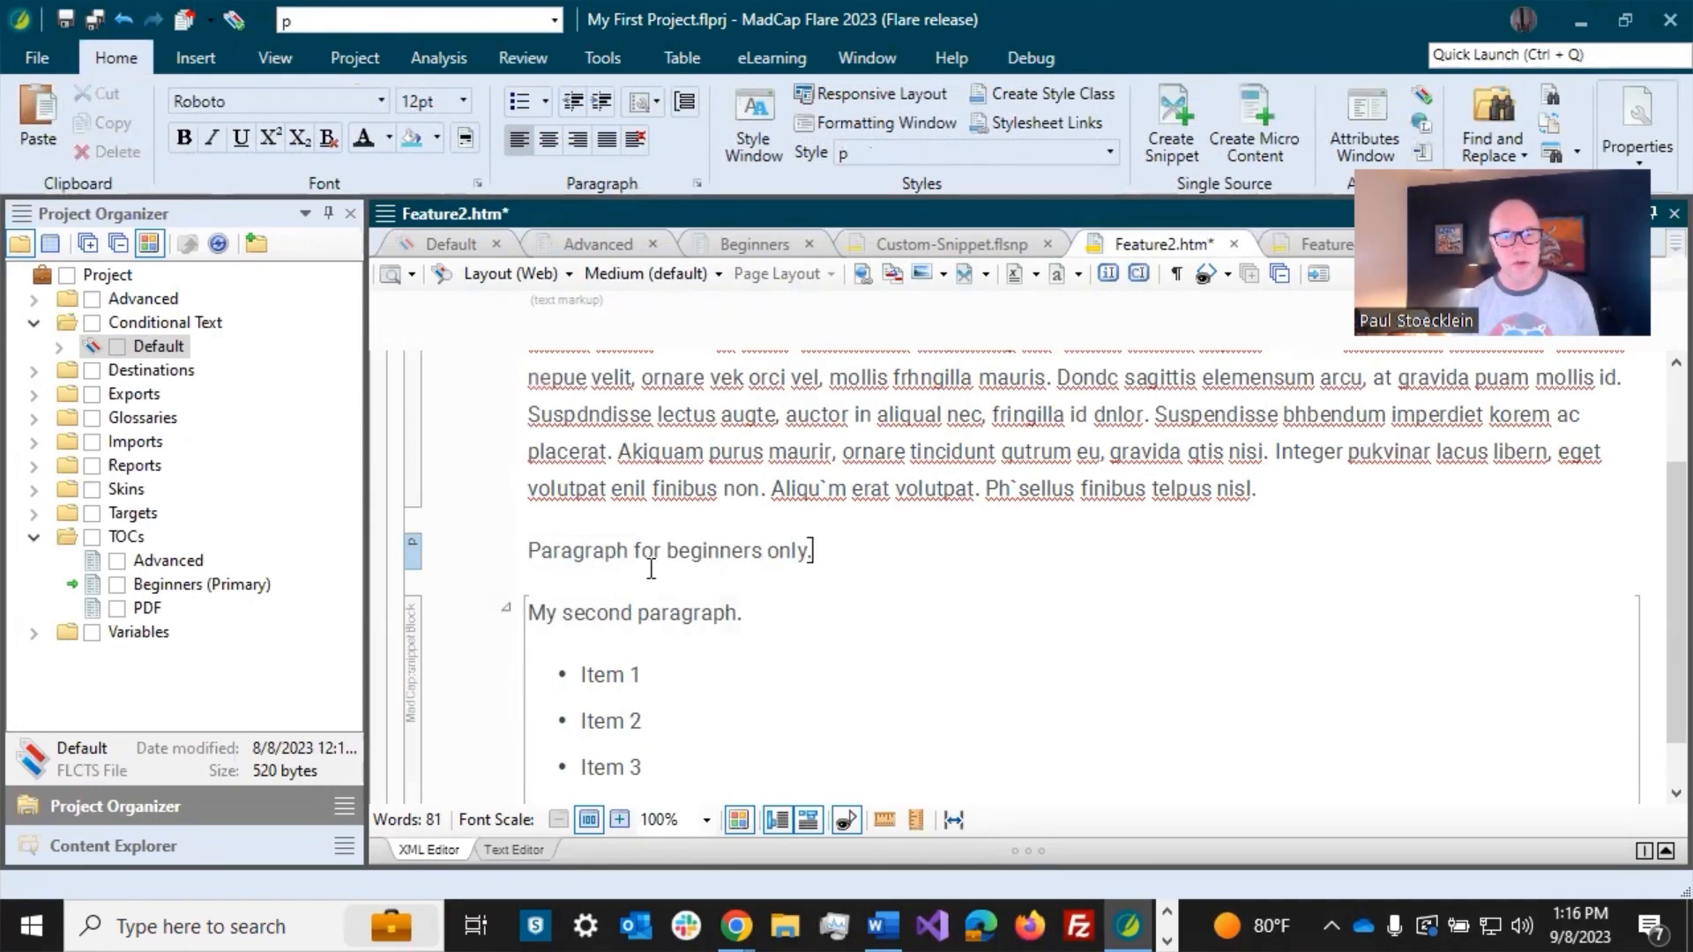
pyautogui.click(65, 18)
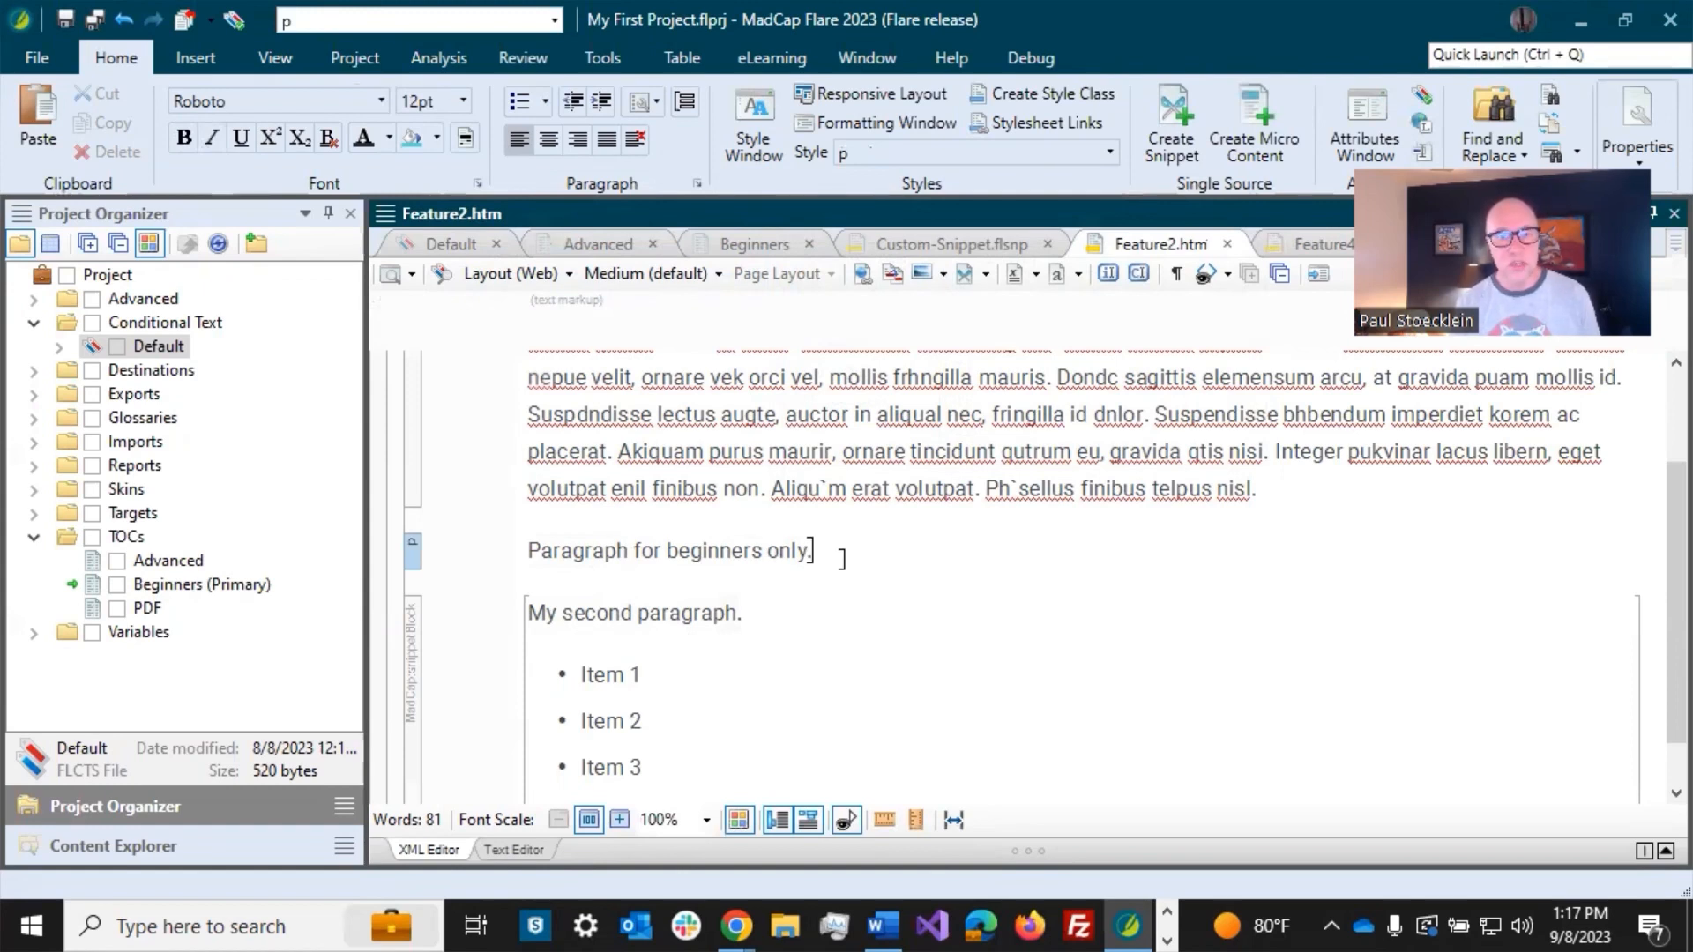
# Step: Apply the Beginners condition tag to the whole "Paragraph for beginners only." paragraph and save the topic
pyautogui.click(640, 552)
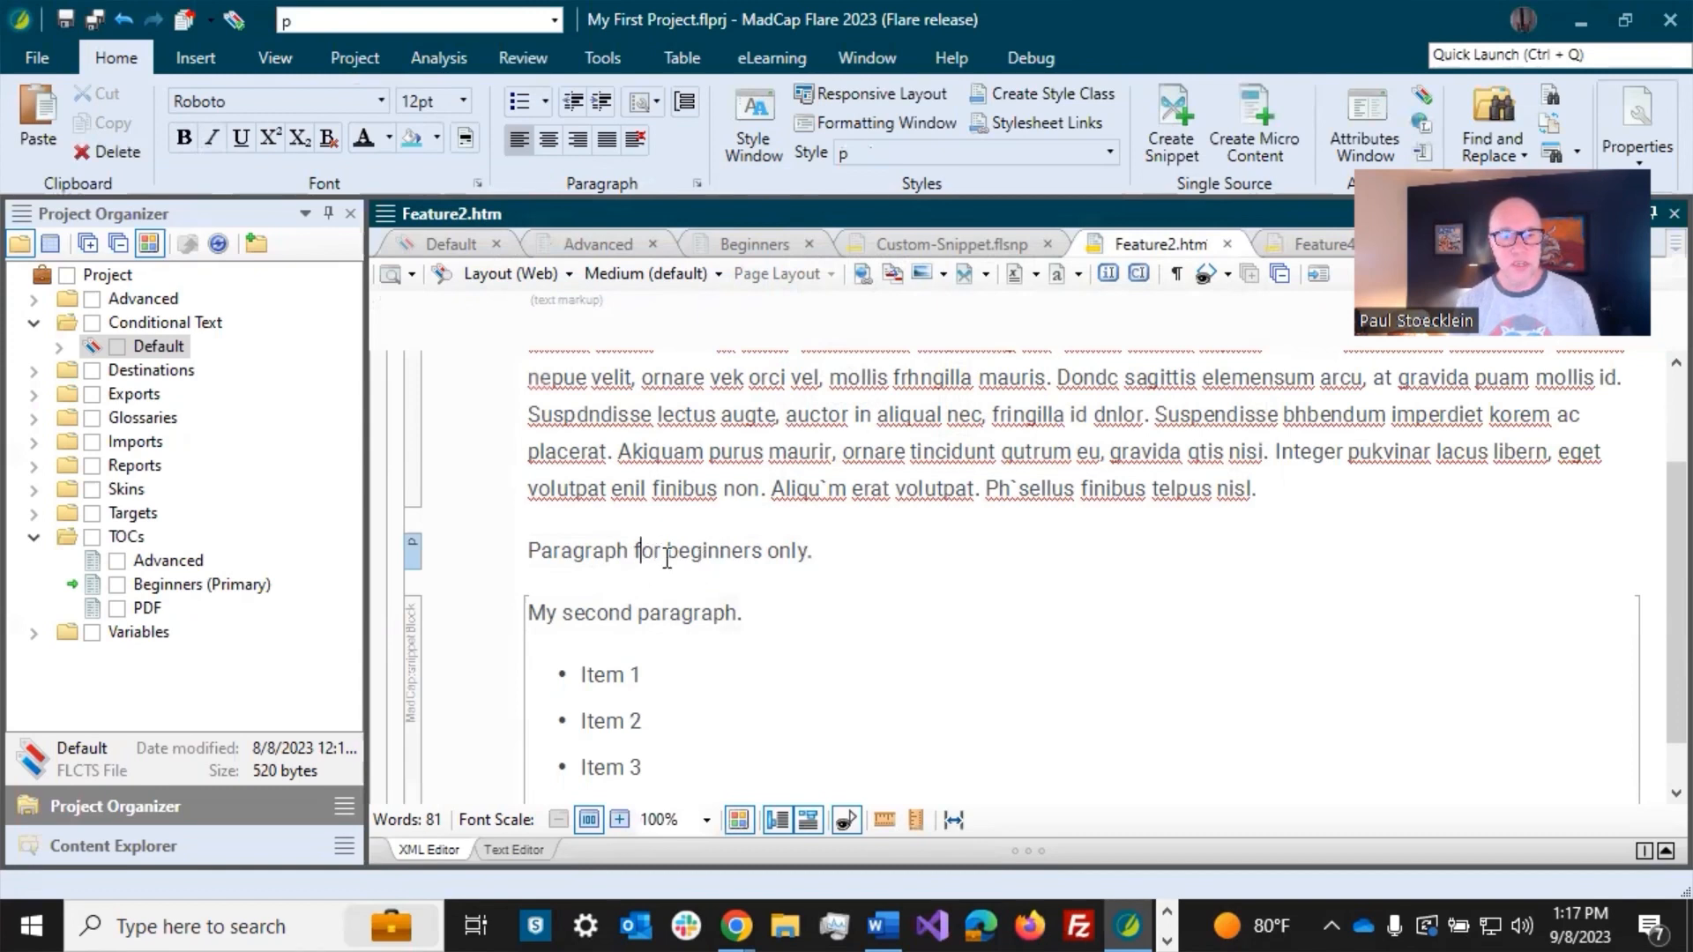
pyautogui.moveTo(529, 556); pyautogui.dragTo(627, 559)
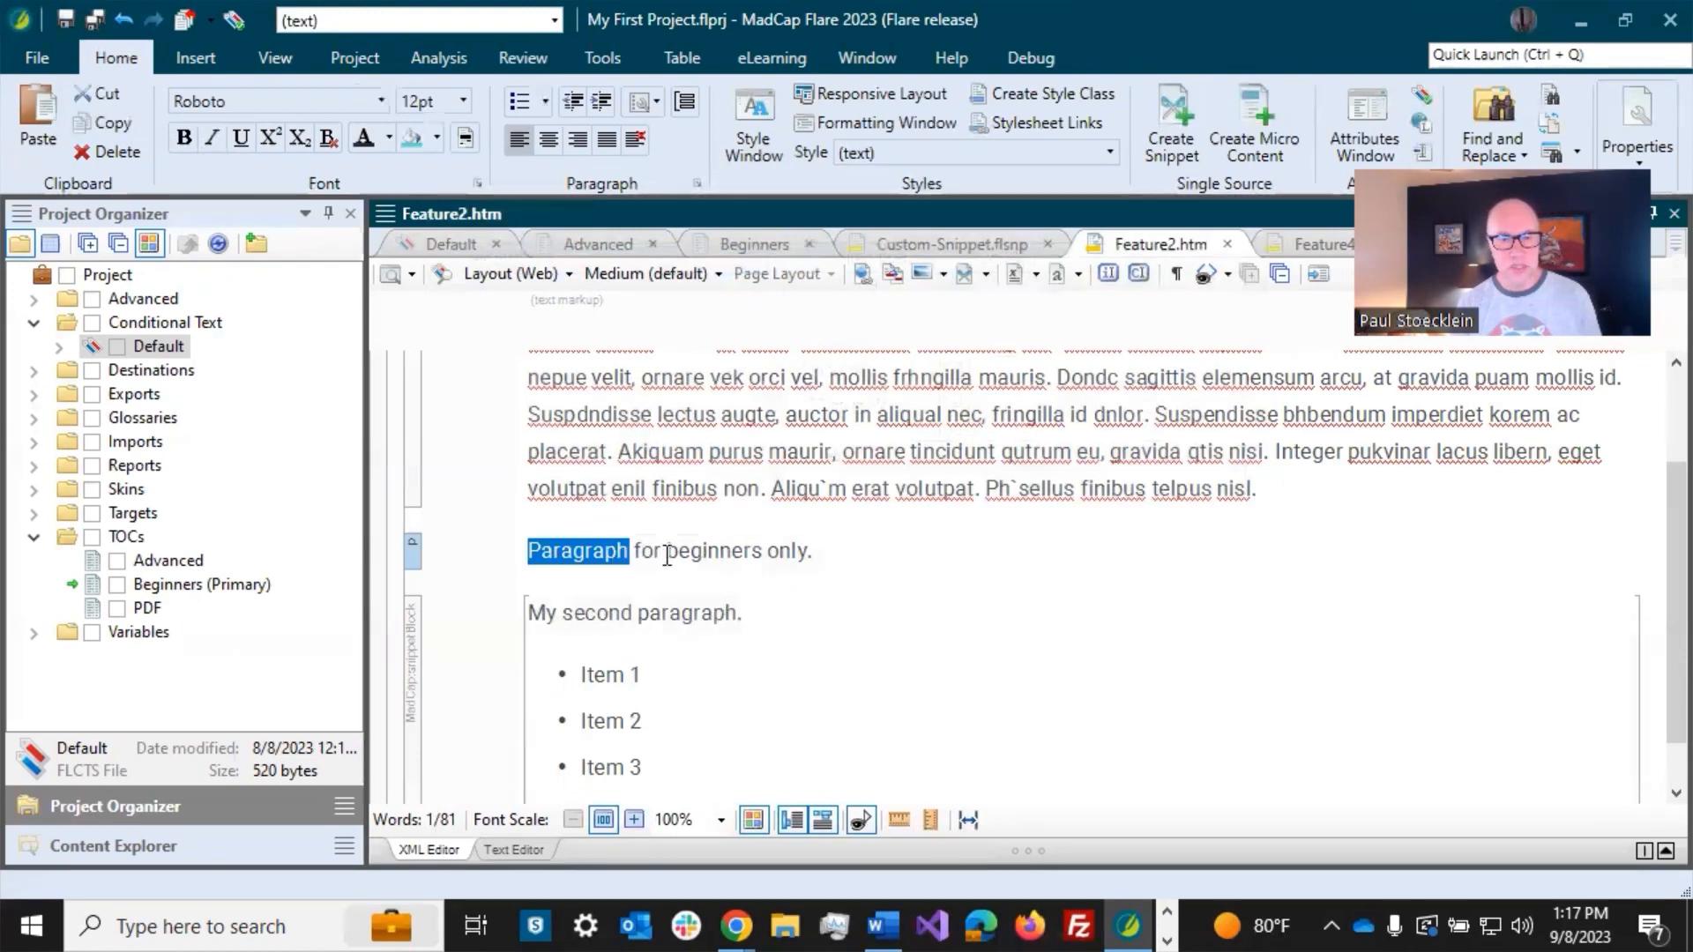
pyautogui.click(662, 551)
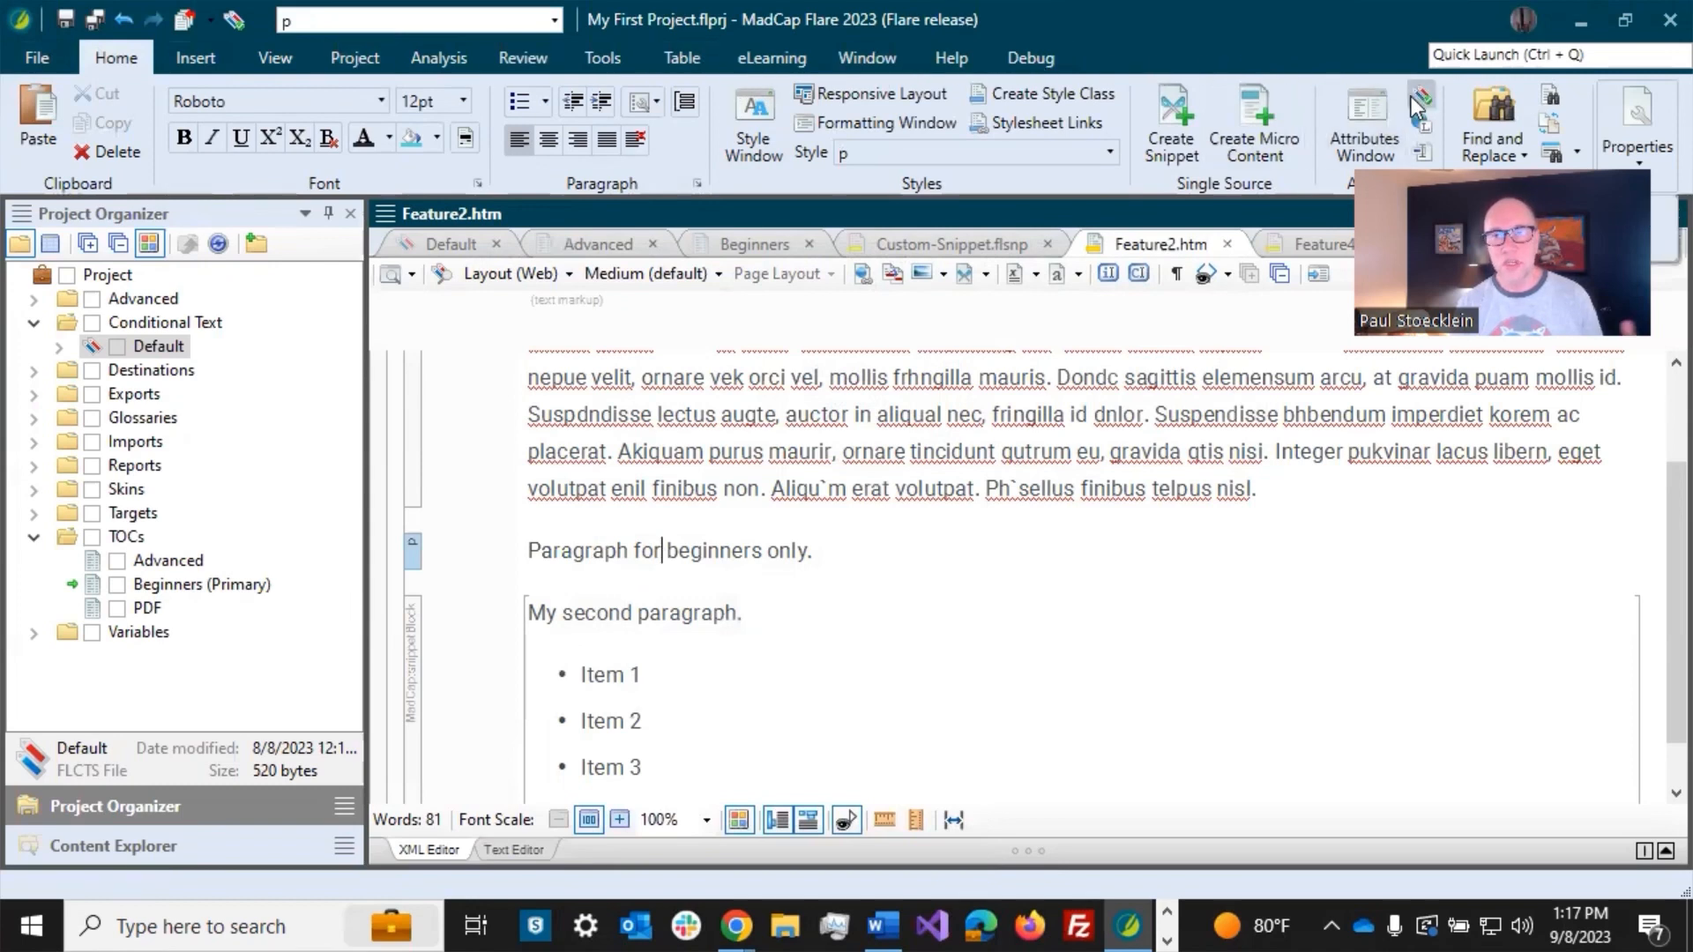
pyautogui.rightClick(412, 557)
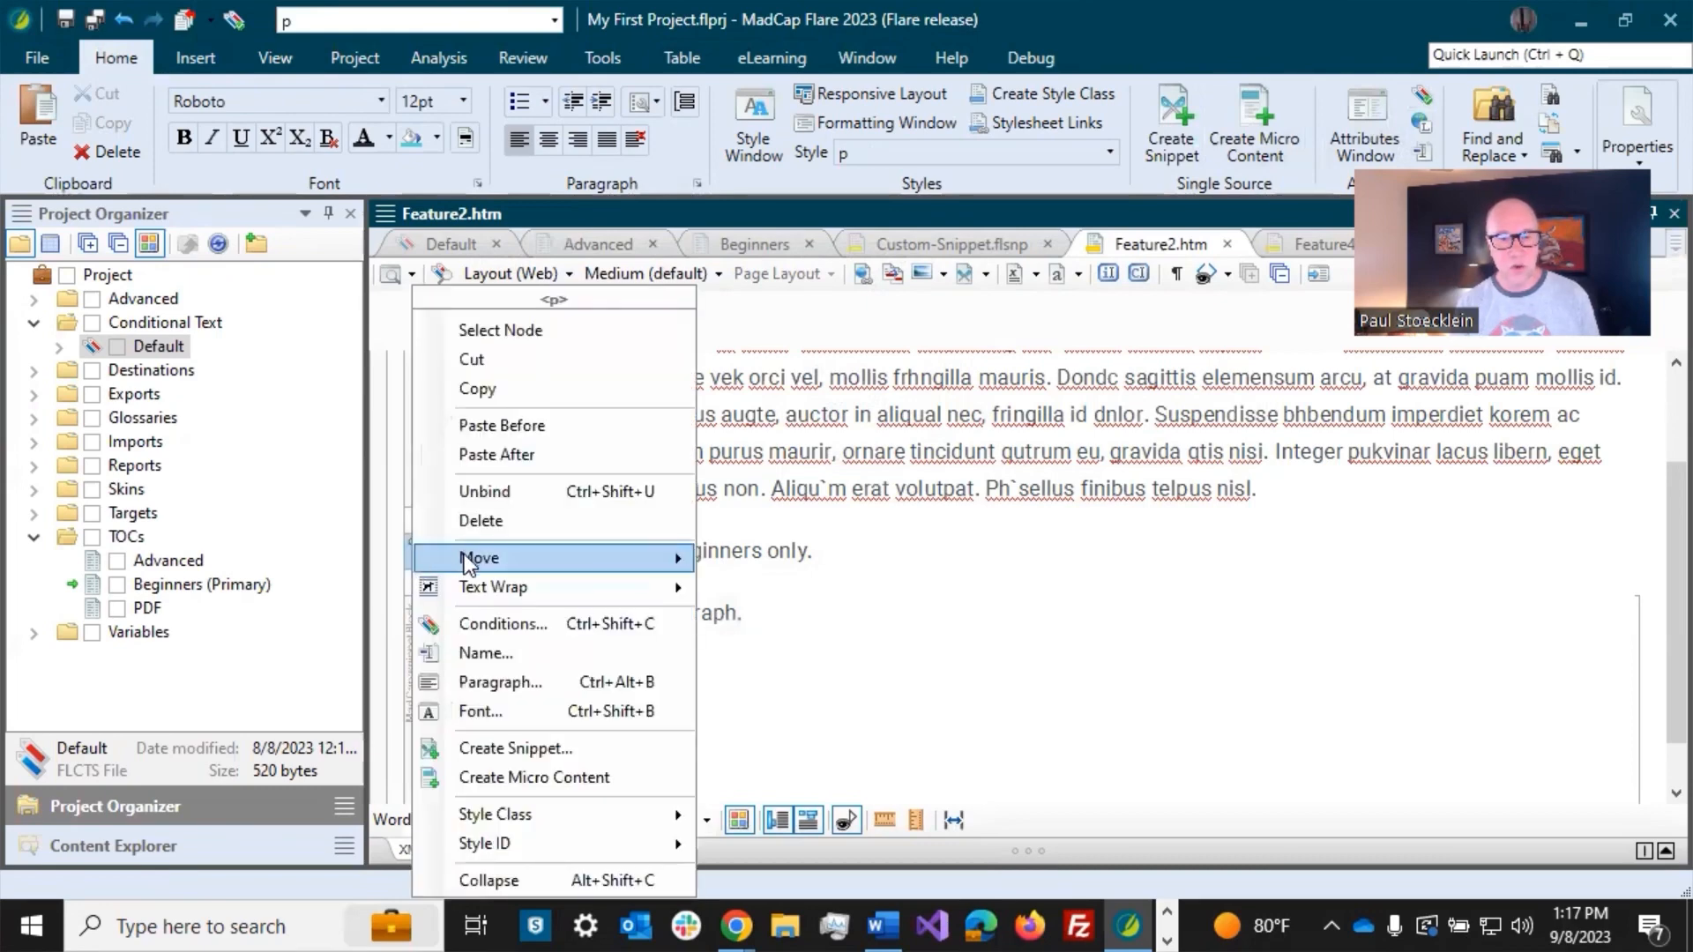
pyautogui.click(505, 615)
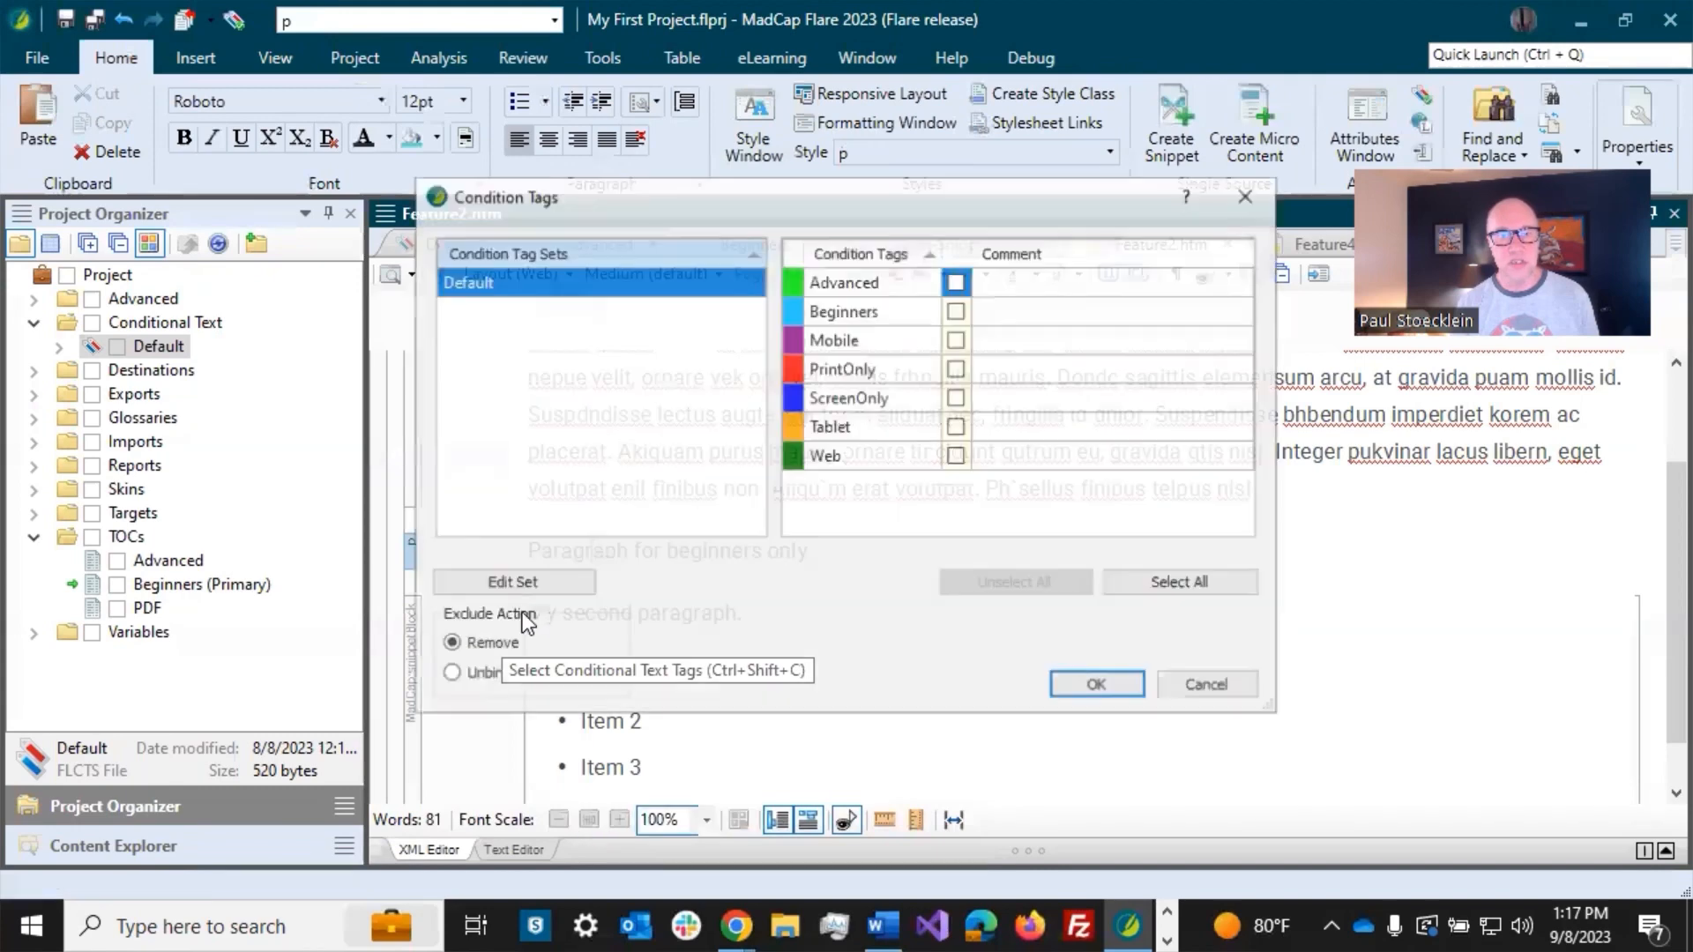
pyautogui.click(956, 311)
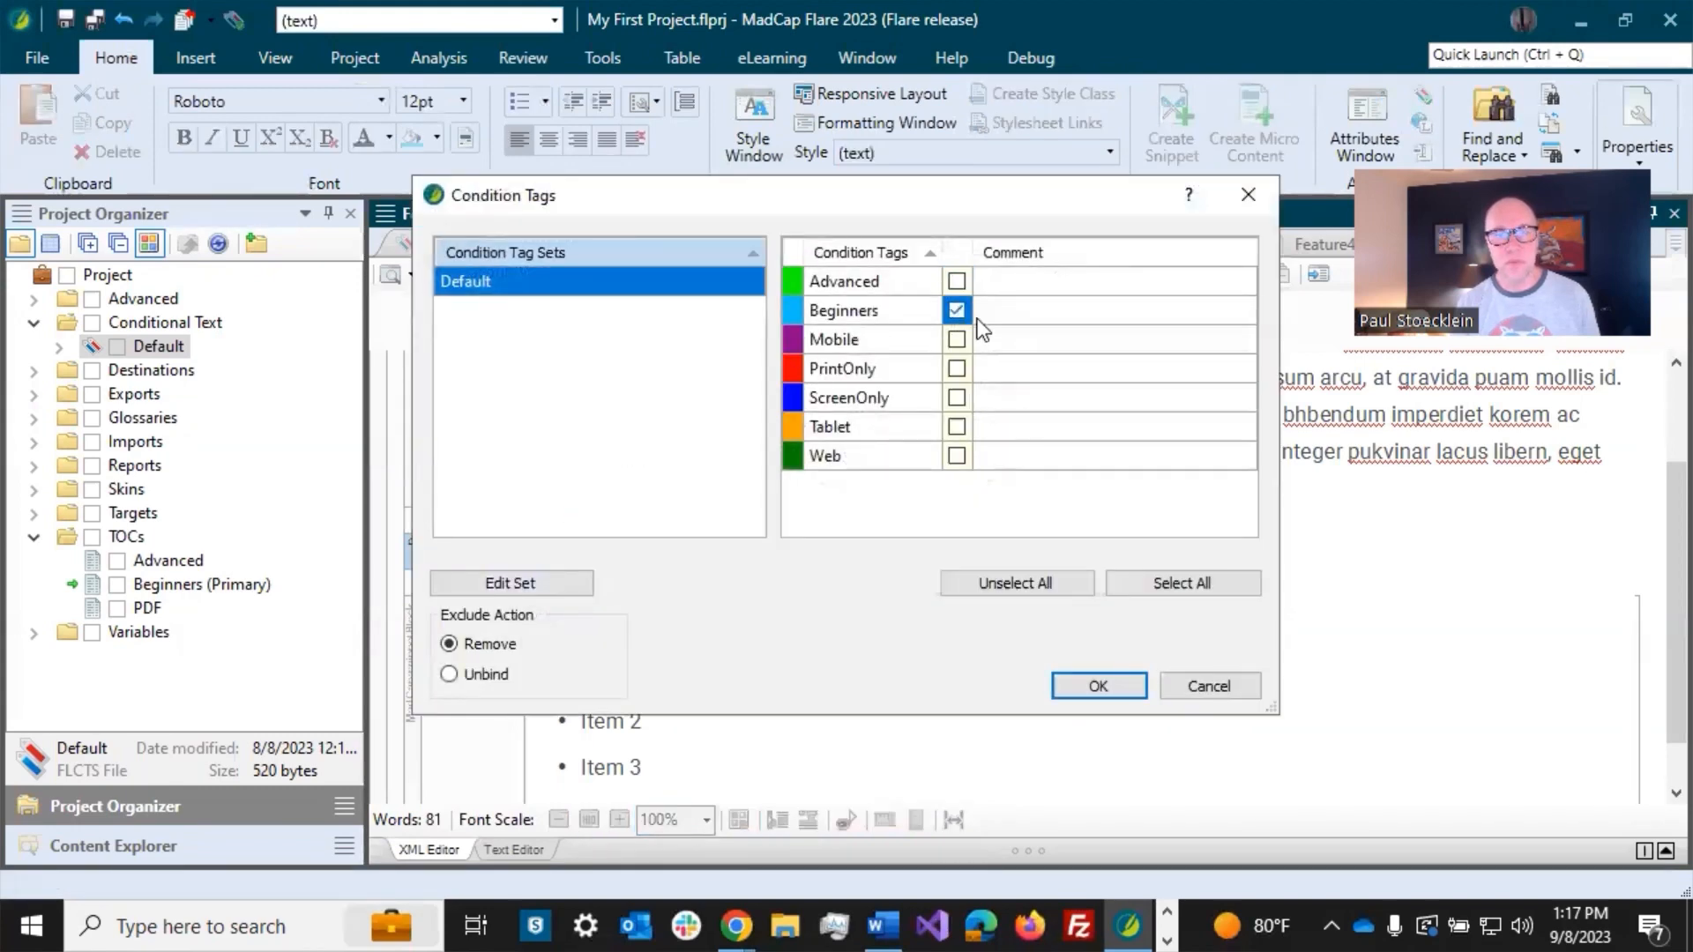
pyautogui.click(1093, 686)
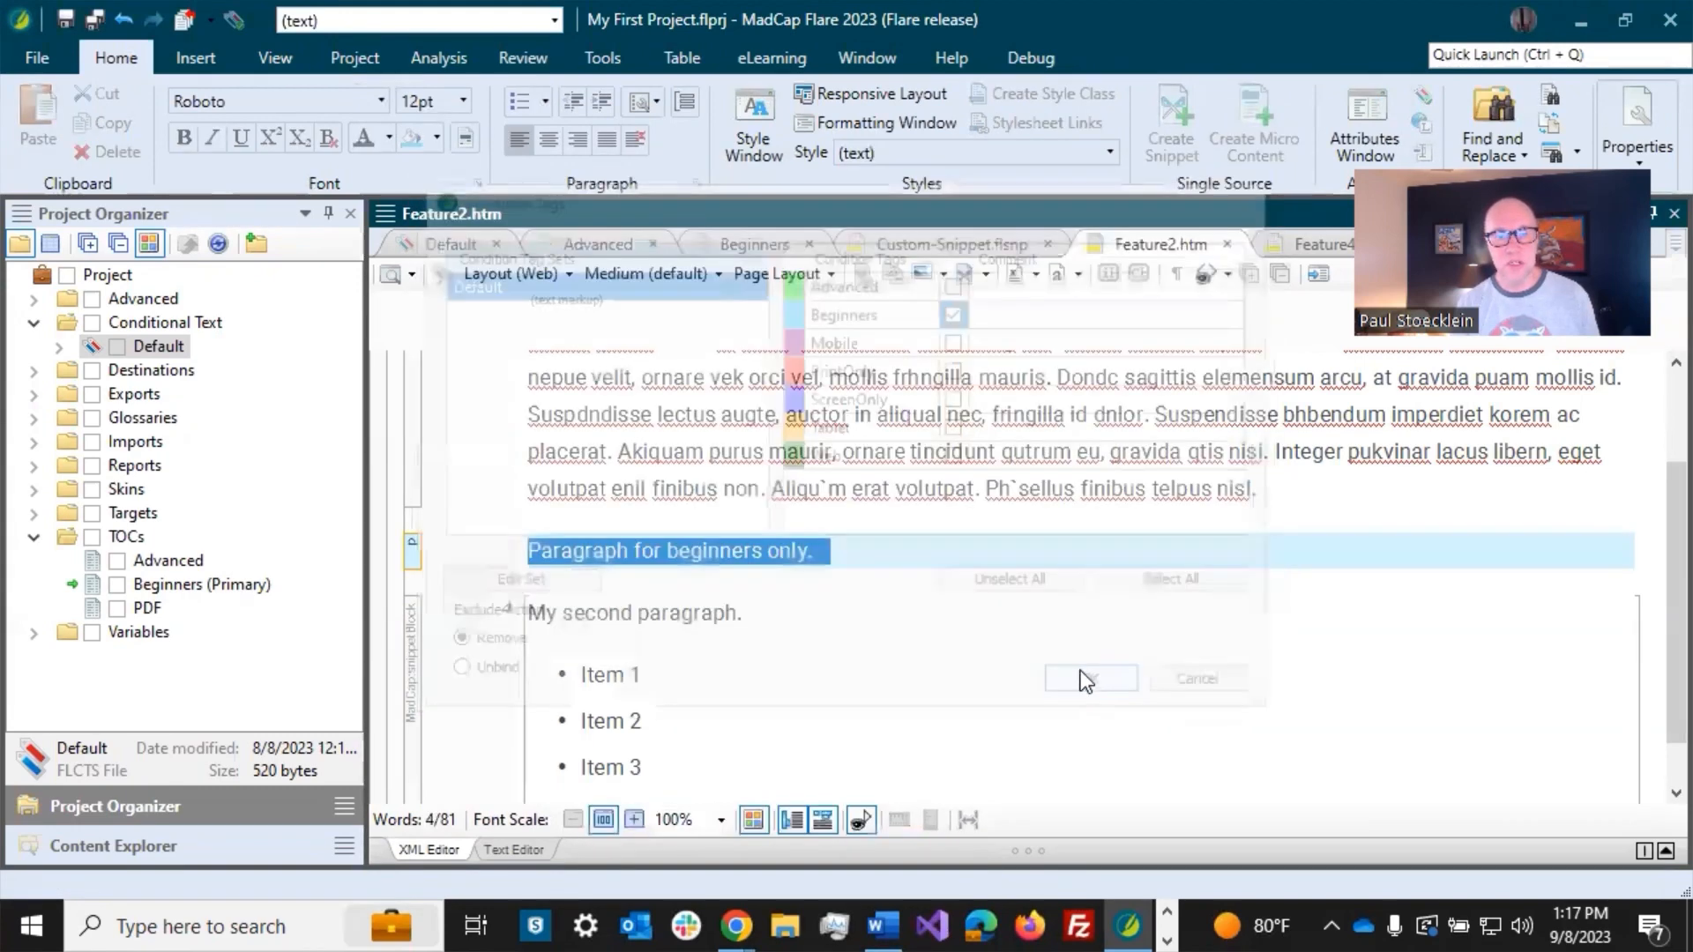
pyautogui.click(883, 556)
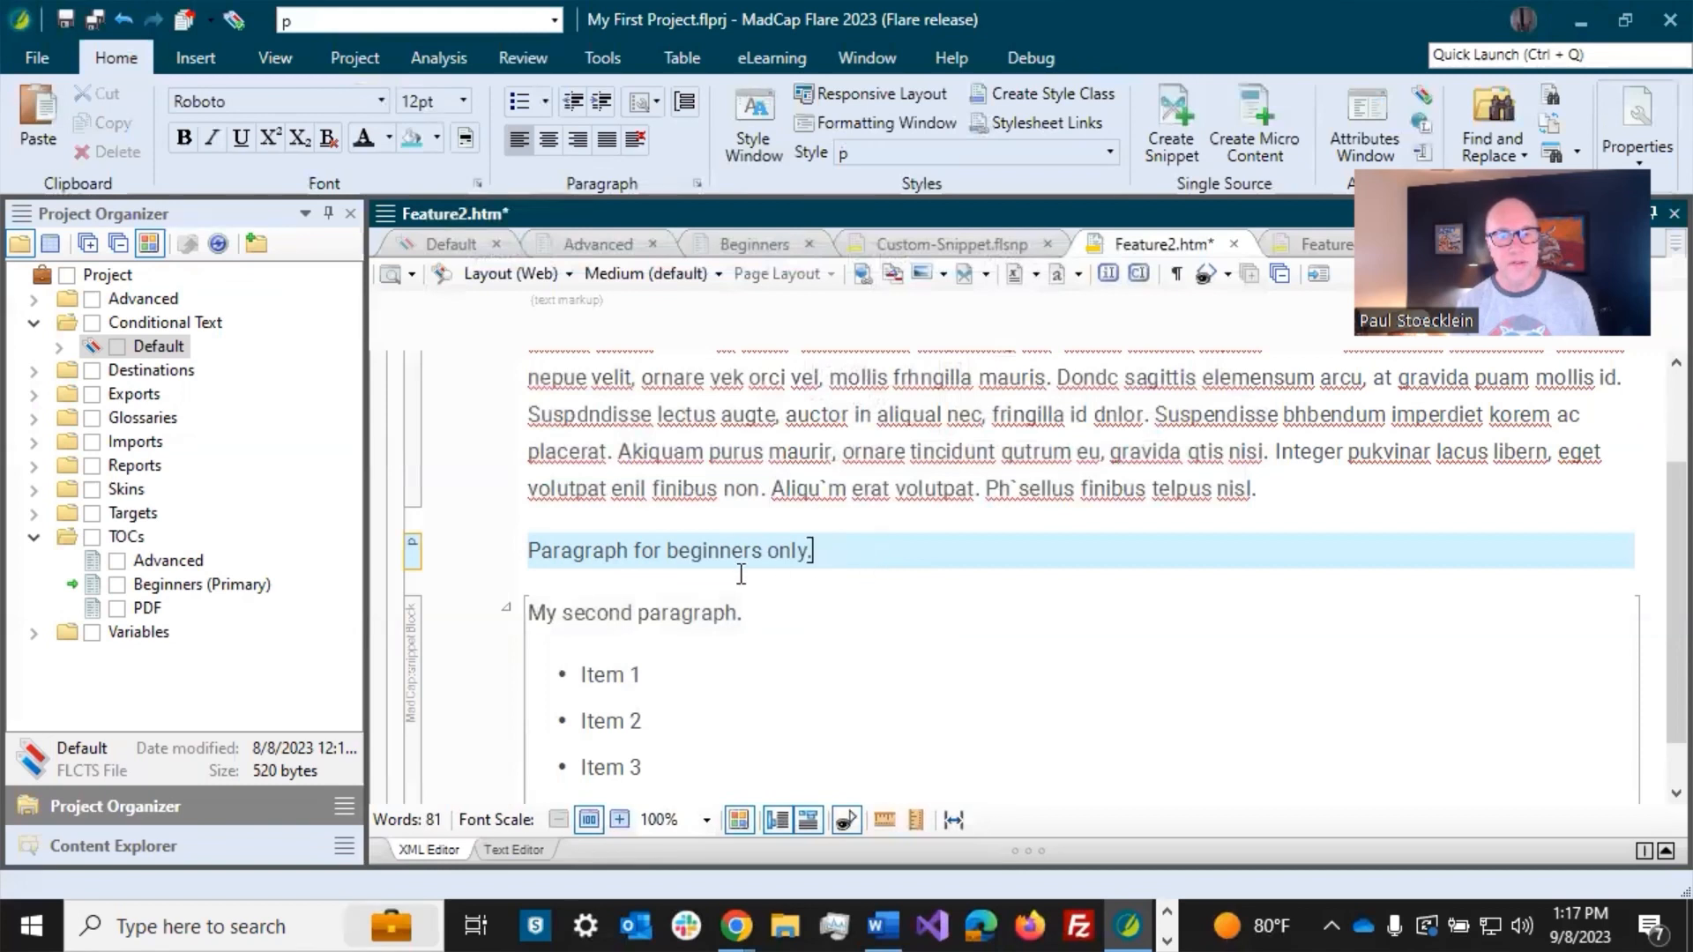
pyautogui.scroll(-1, 741, 569)
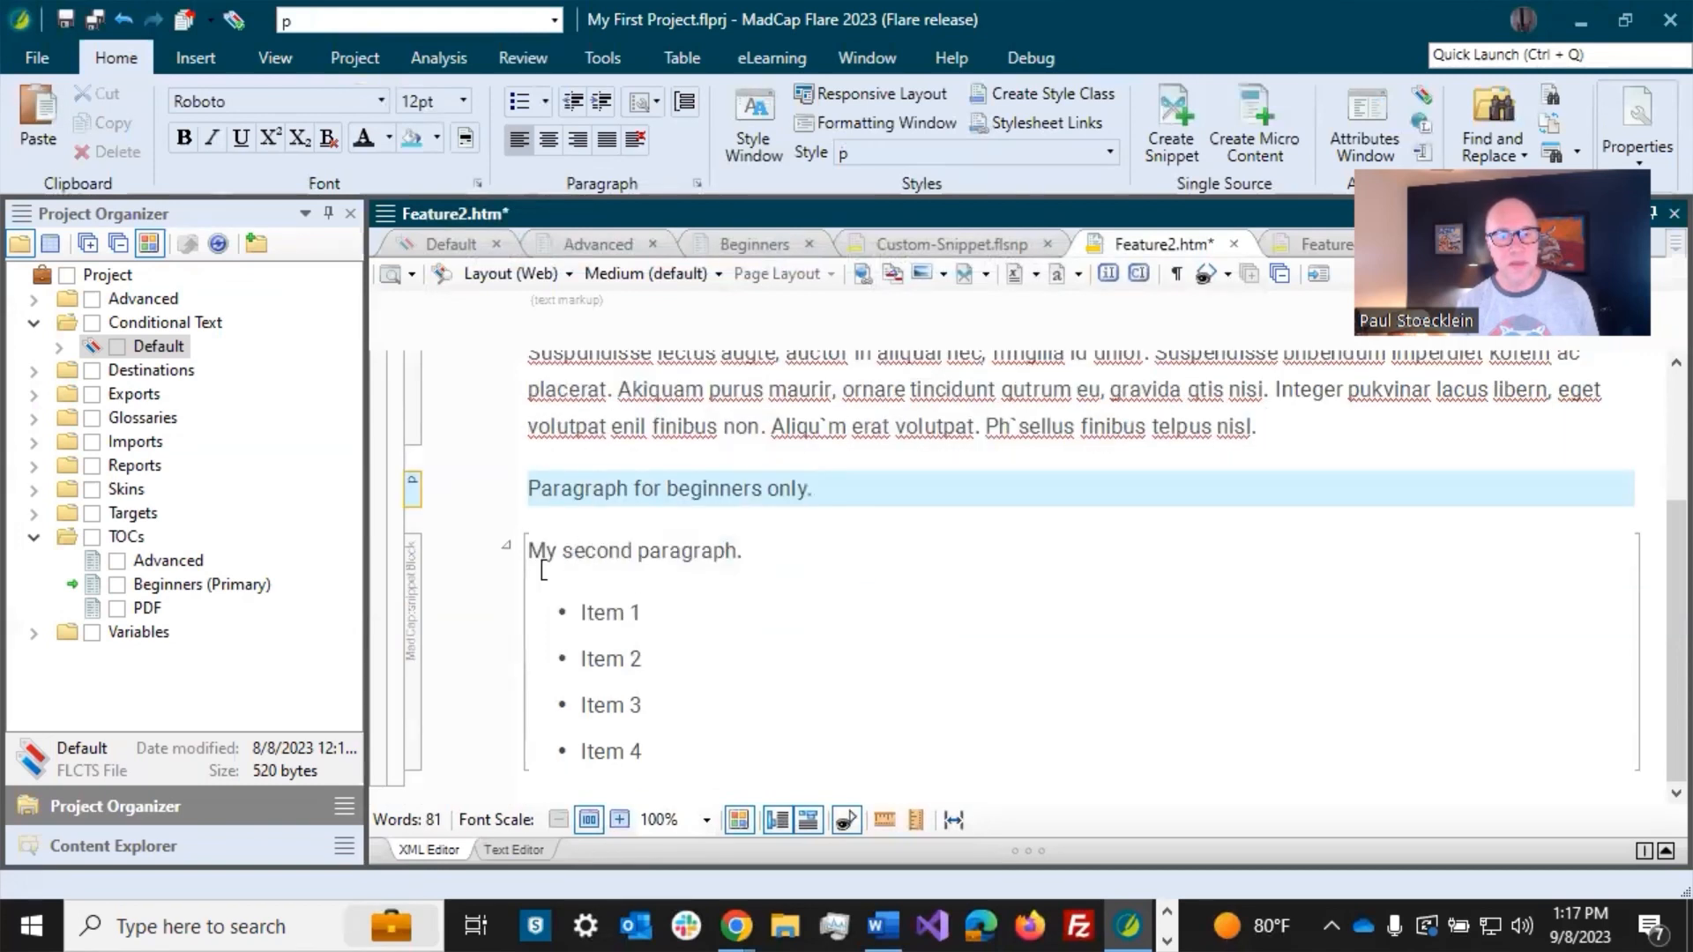
pyautogui.click(69, 23)
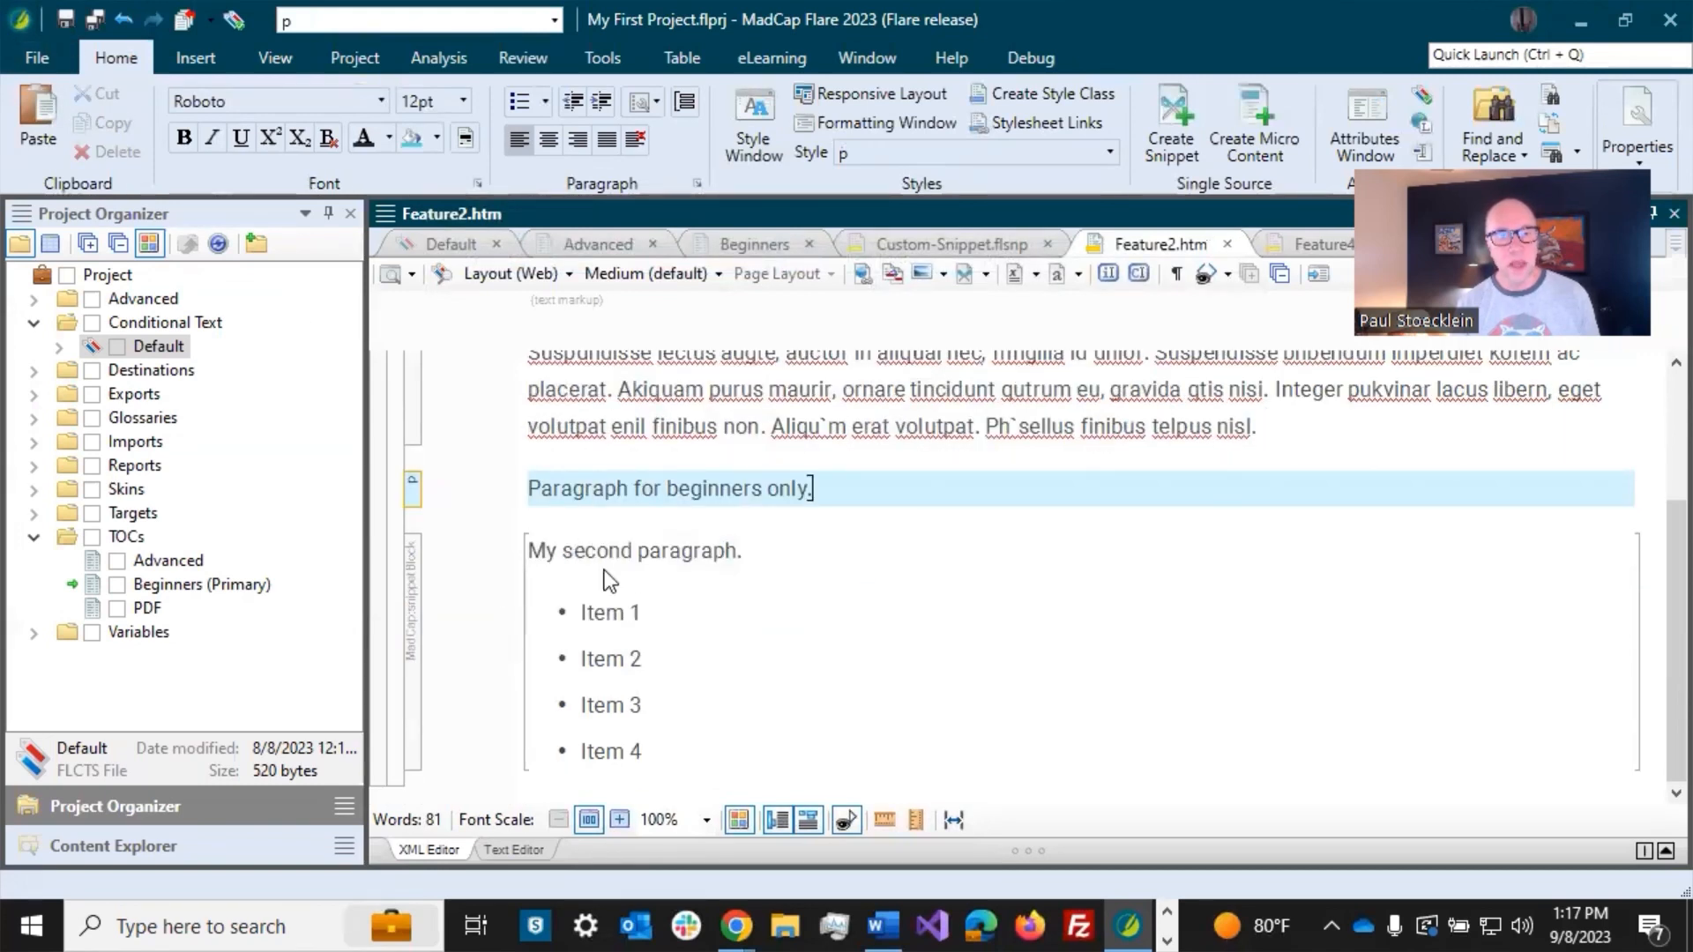
# Step: Apply the Advanced condition tag to the snippet block that starts with "My second paragraph." and save the topic
pyautogui.rightClick(416, 578)
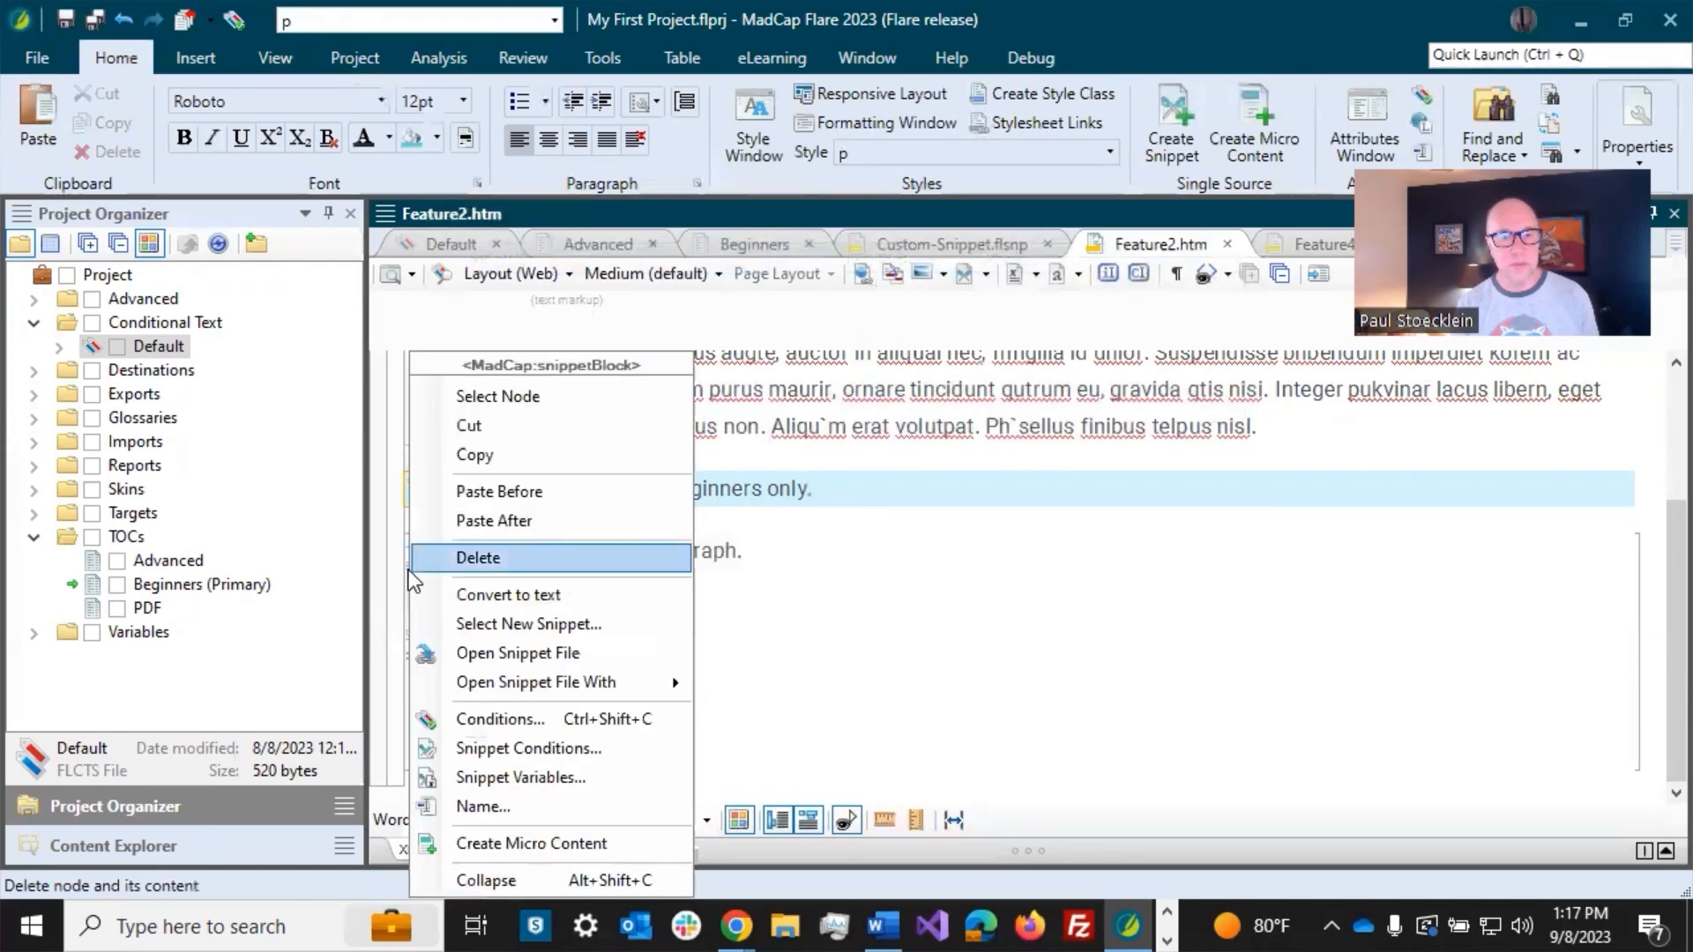
pyautogui.click(496, 718)
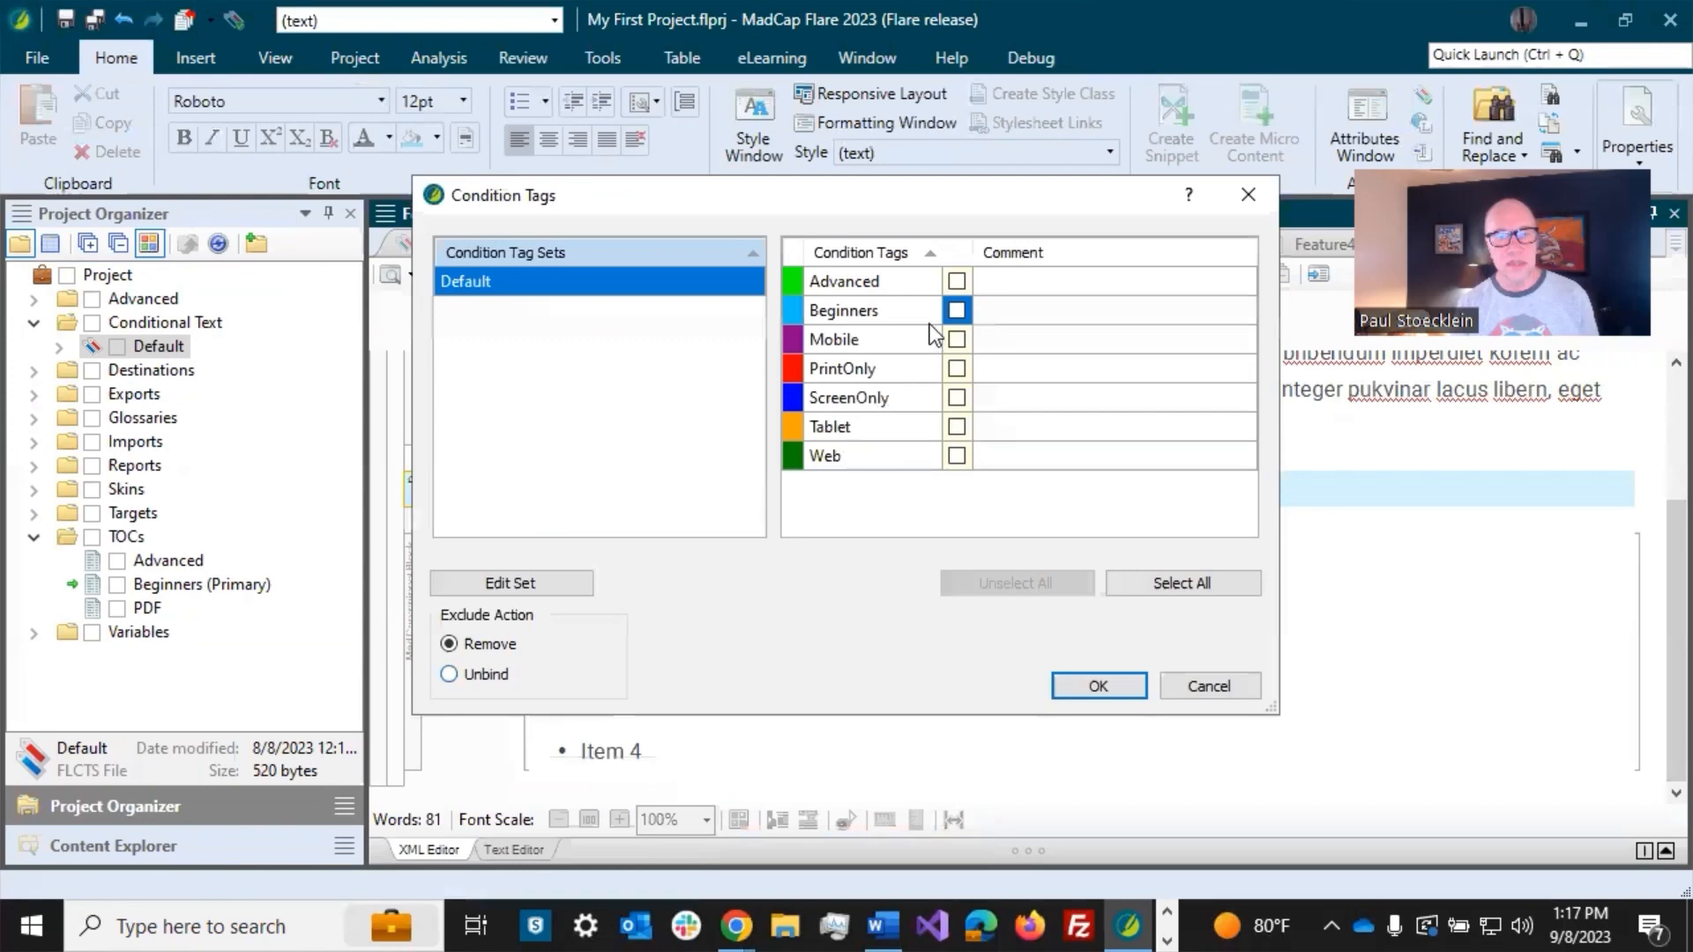
pyautogui.click(957, 282)
pyautogui.click(1102, 686)
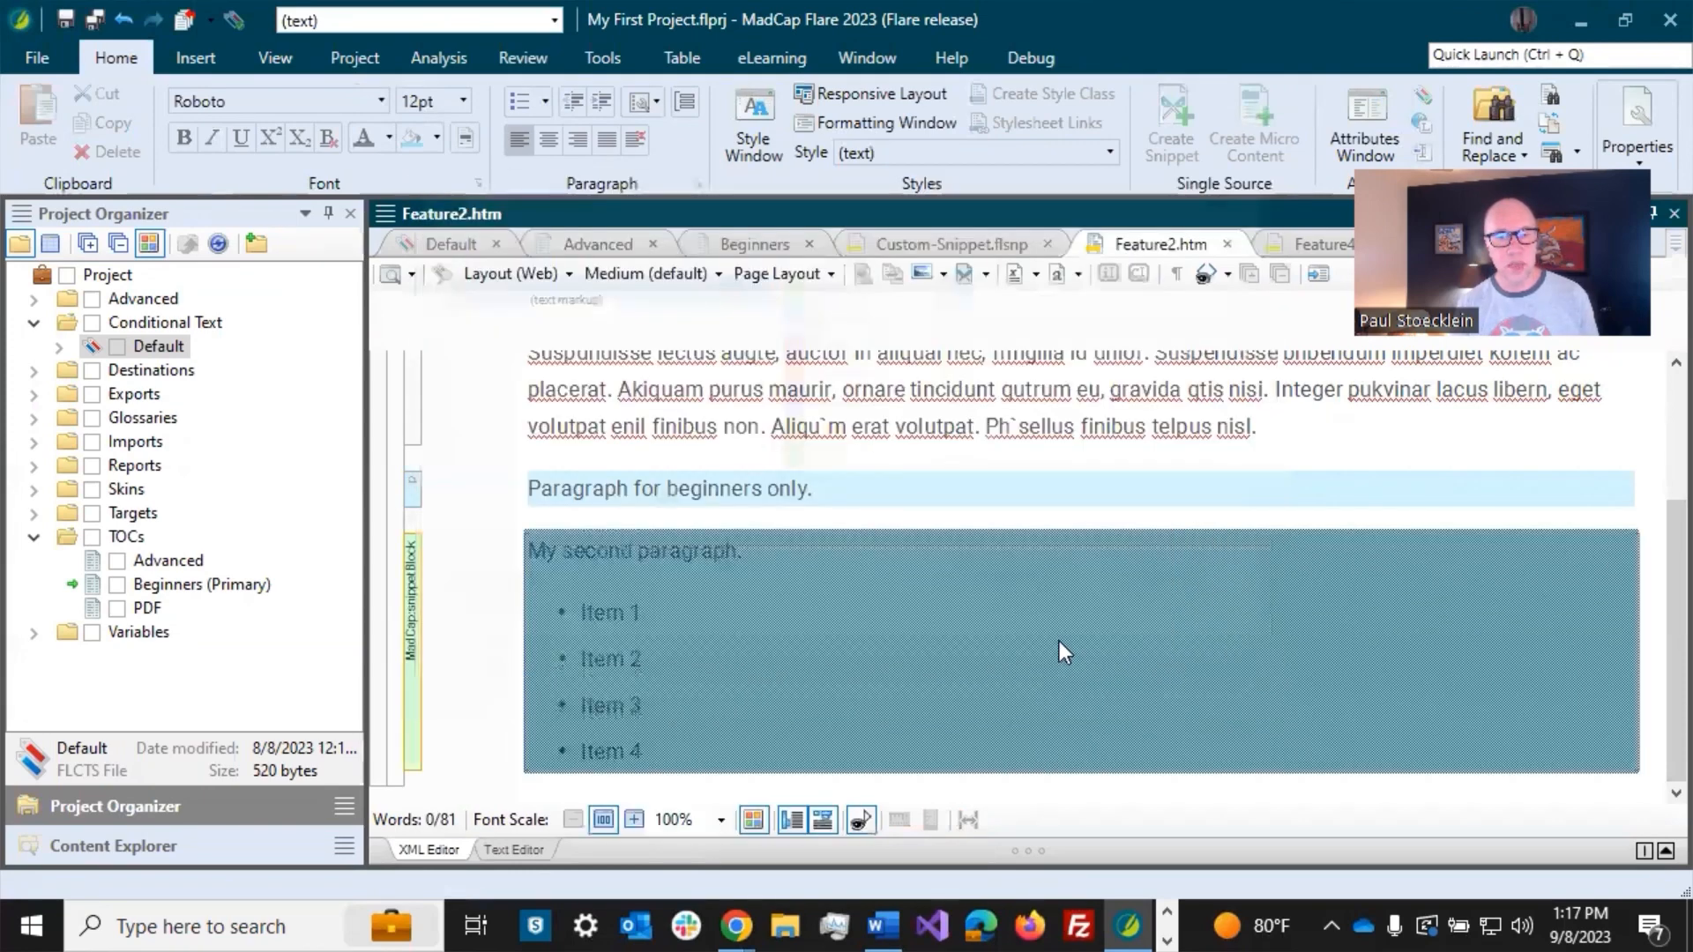
pyautogui.click(65, 19)
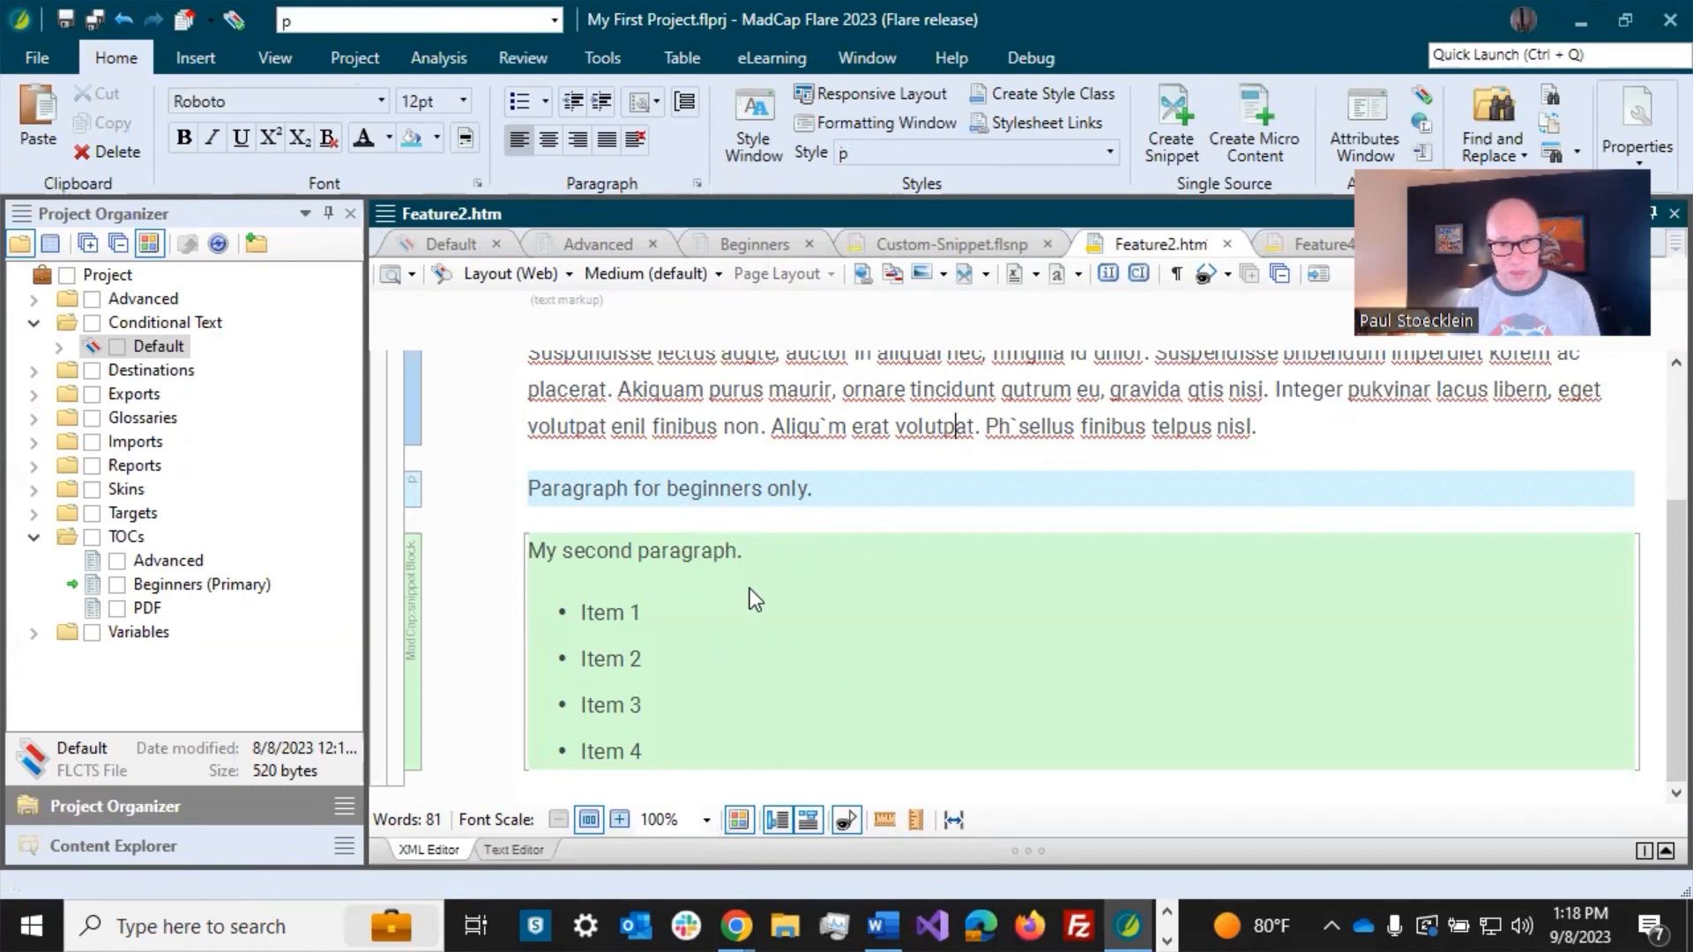
# Step: Toggle the condition tag indicators off and on in Feature2.htm to compare the views
pyautogui.click(740, 821)
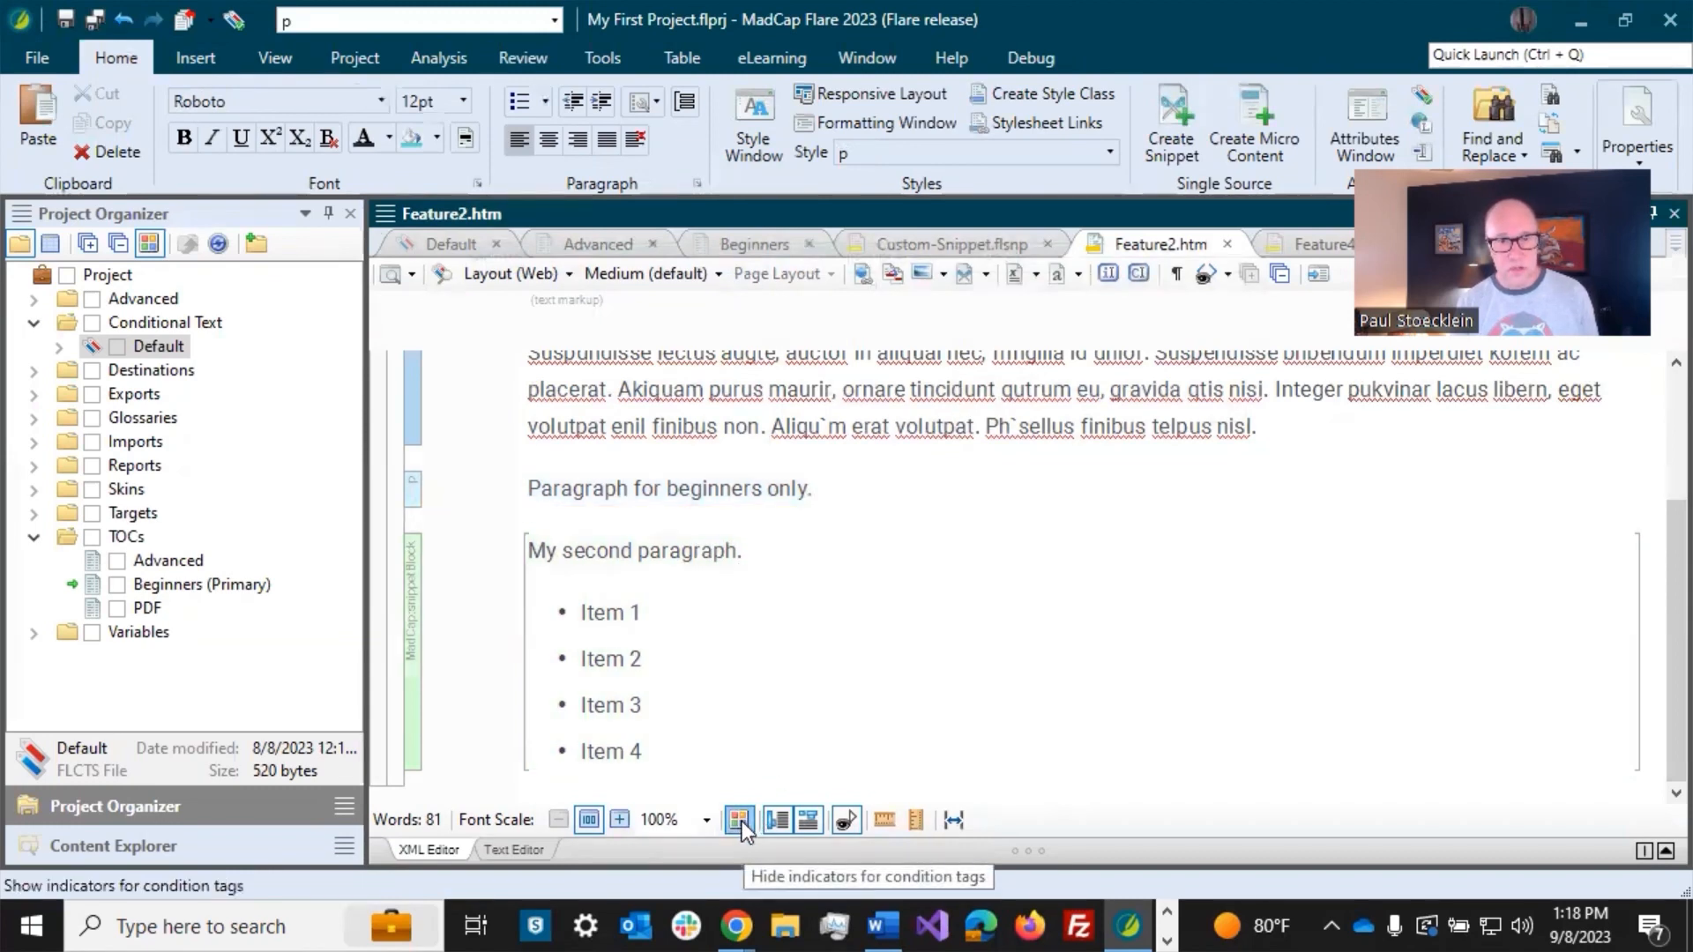
pyautogui.click(741, 821)
pyautogui.click(743, 822)
pyautogui.click(743, 822)
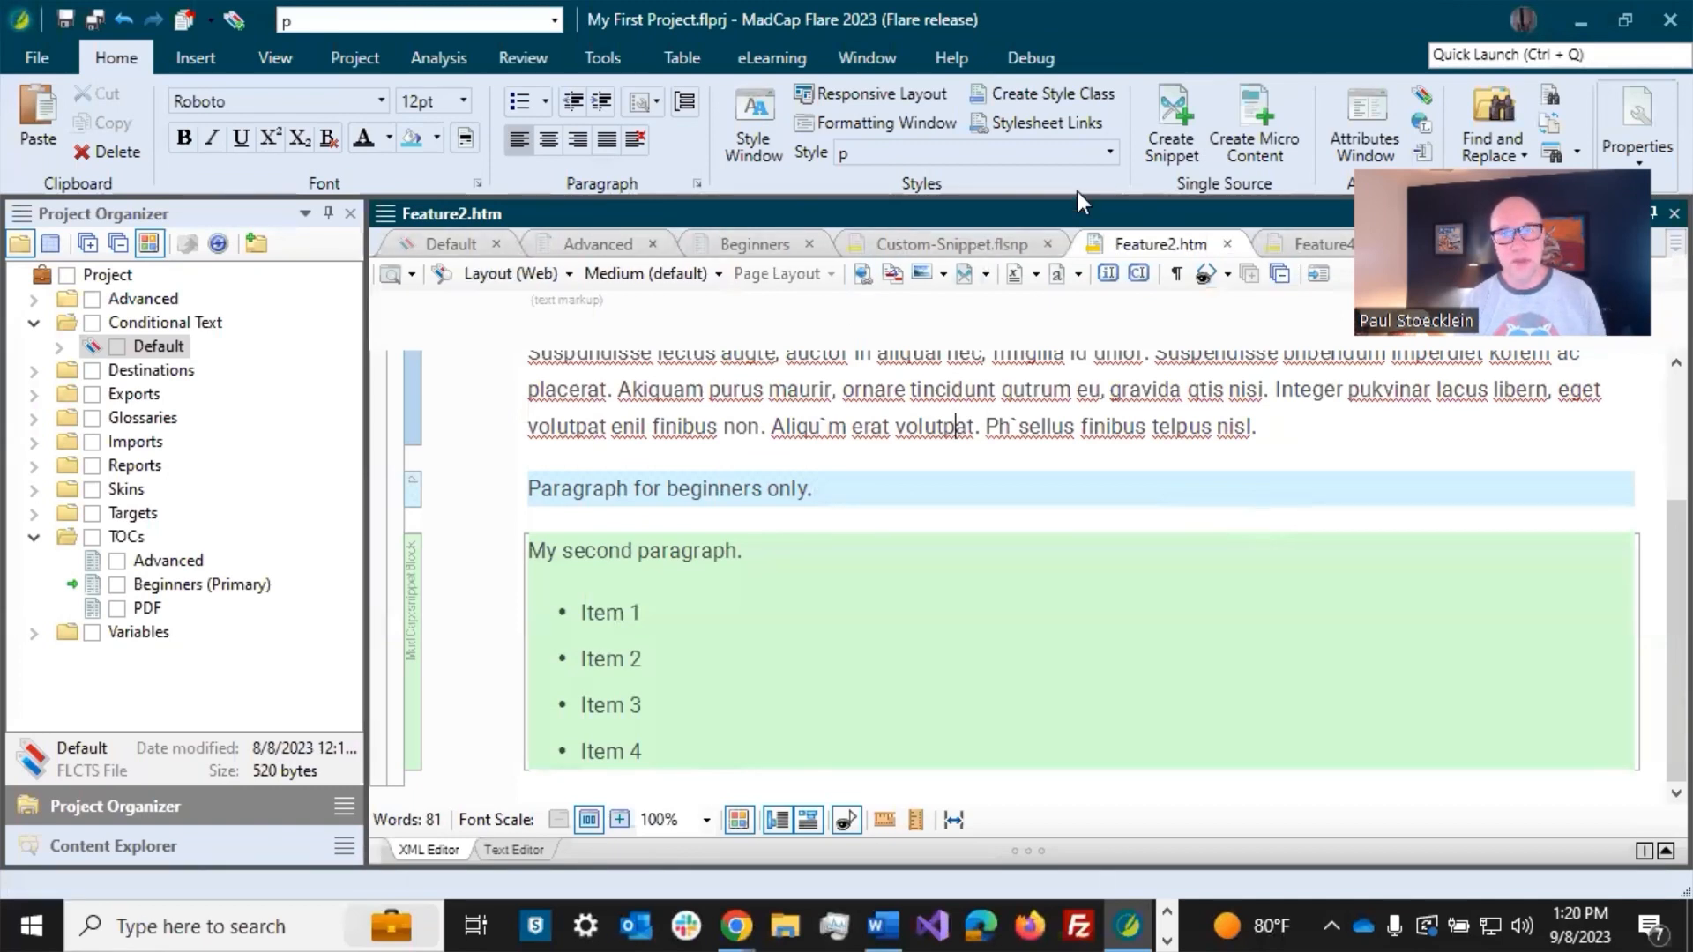
# Step: Close all open documents and open the Branding.css stylesheet from the Branding folder under the content Resources
pyautogui.click(875, 60)
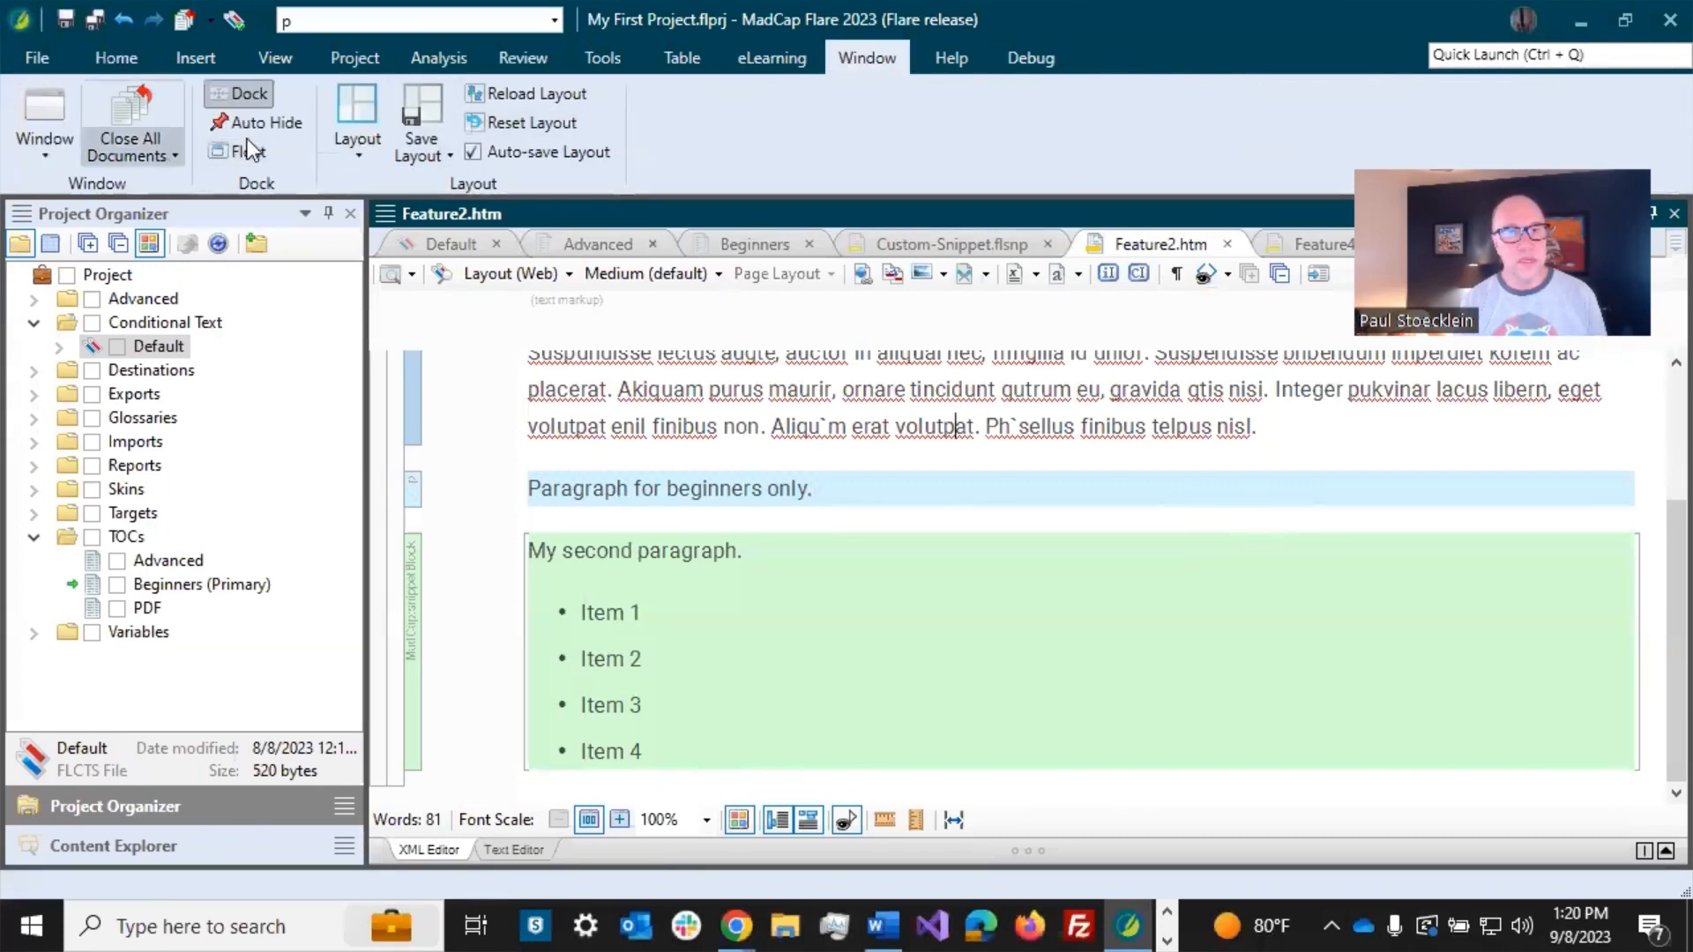
pyautogui.click(136, 113)
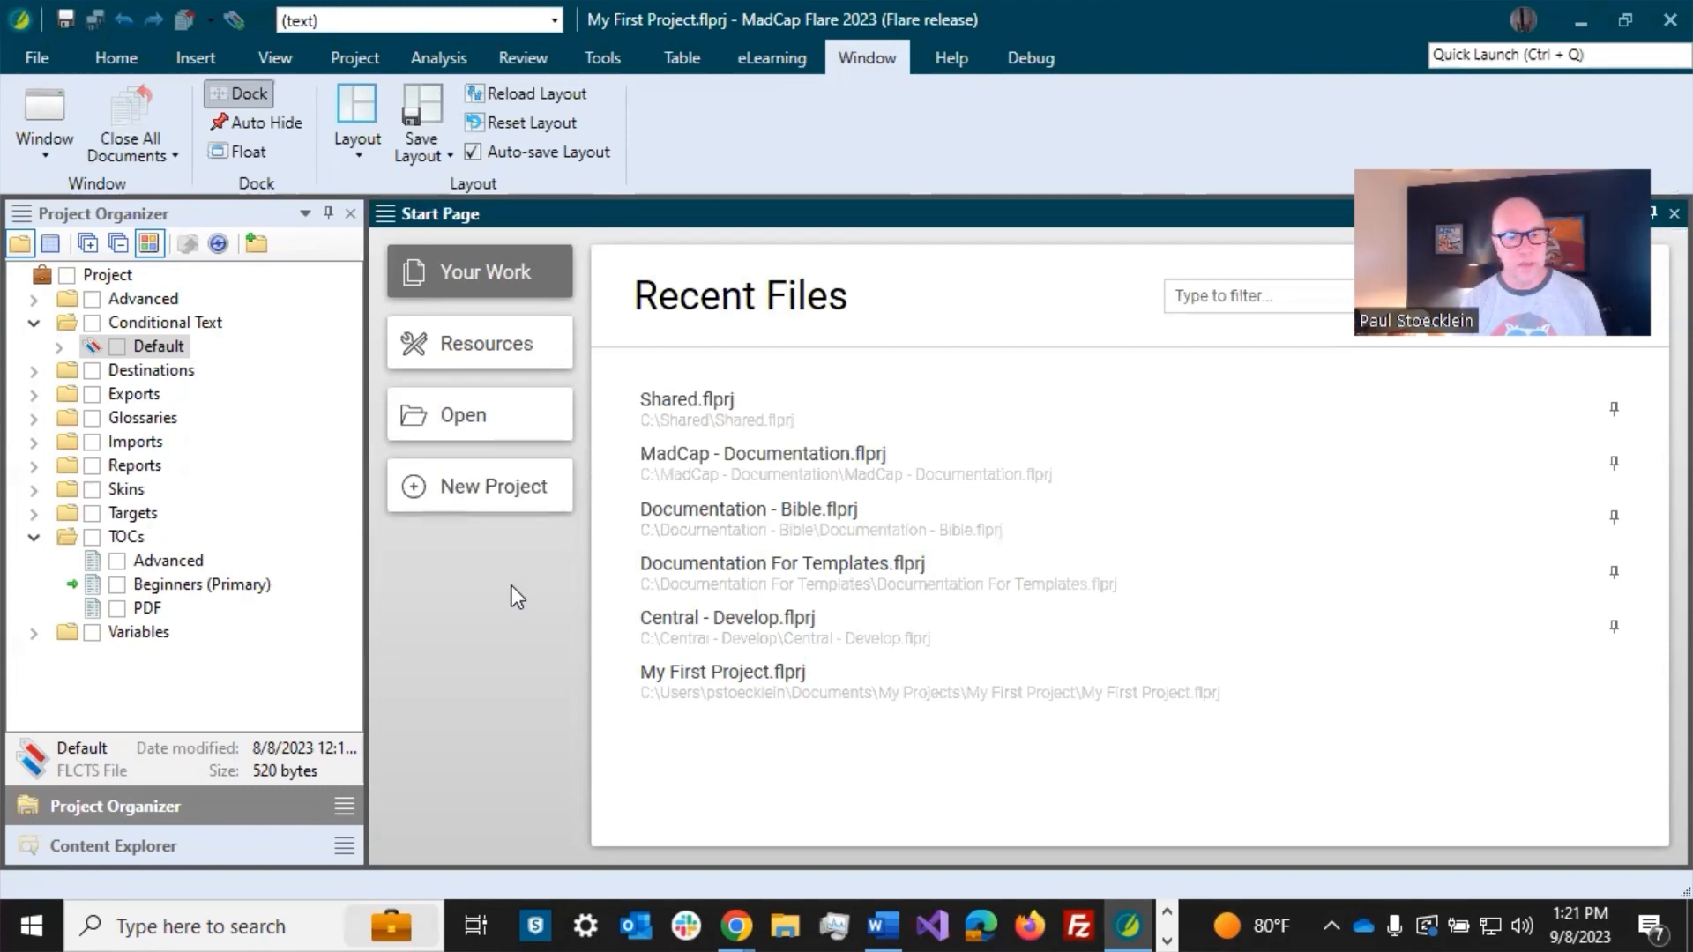
pyautogui.click(158, 845)
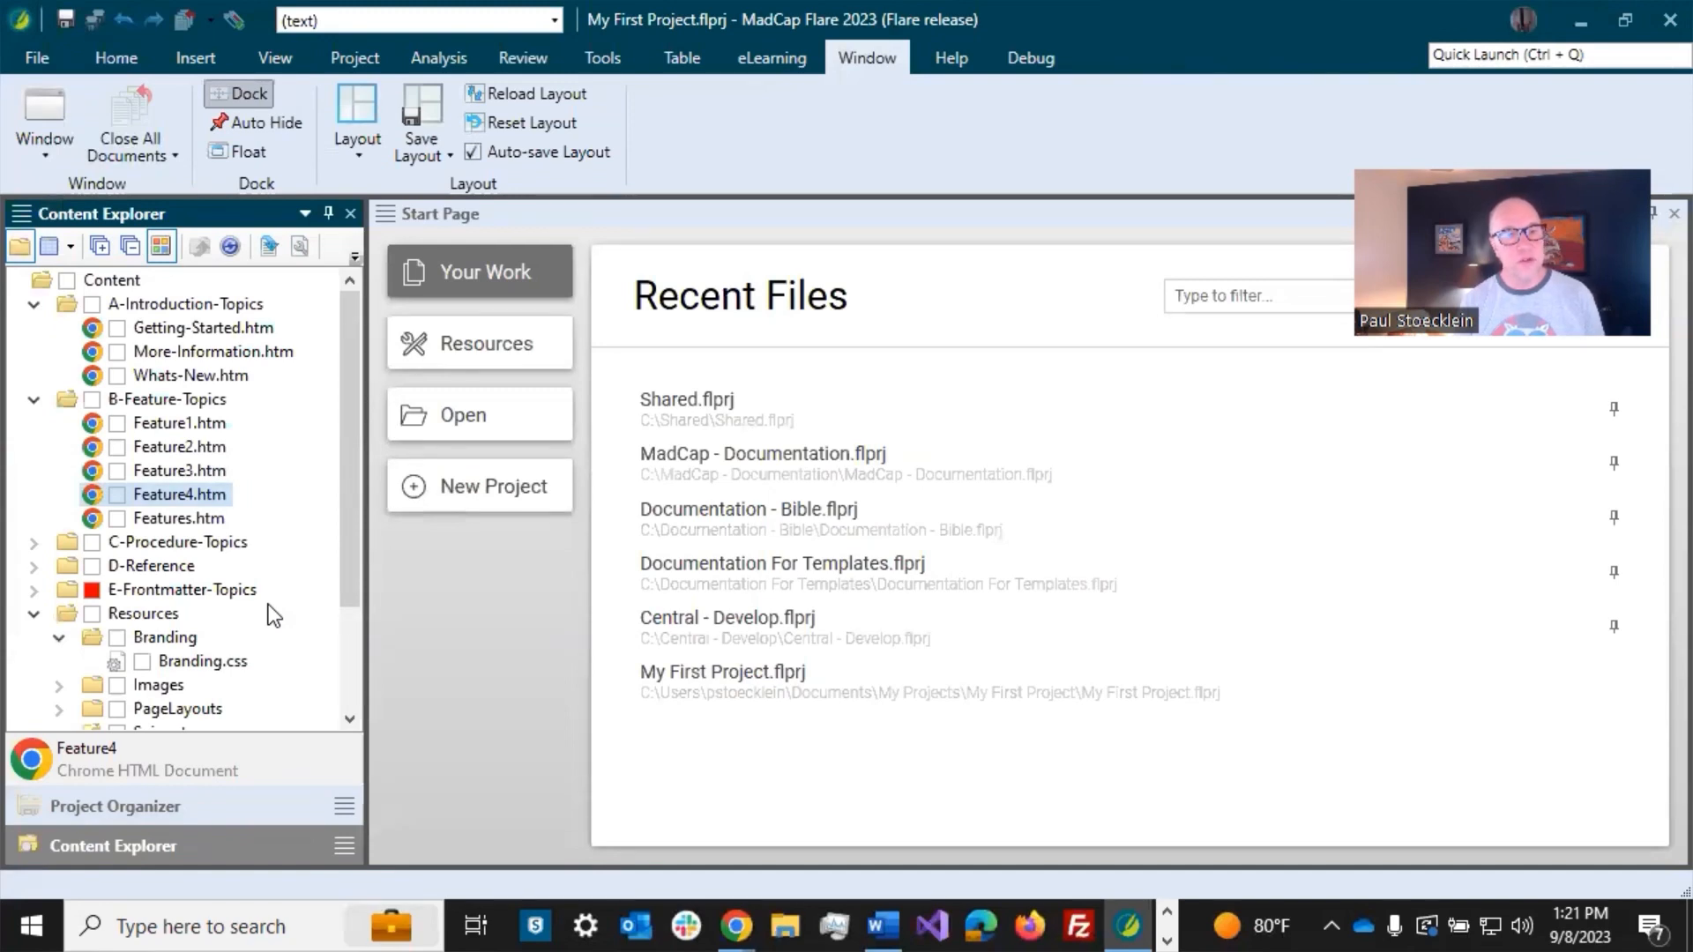
pyautogui.click(35, 305)
pyautogui.click(34, 328)
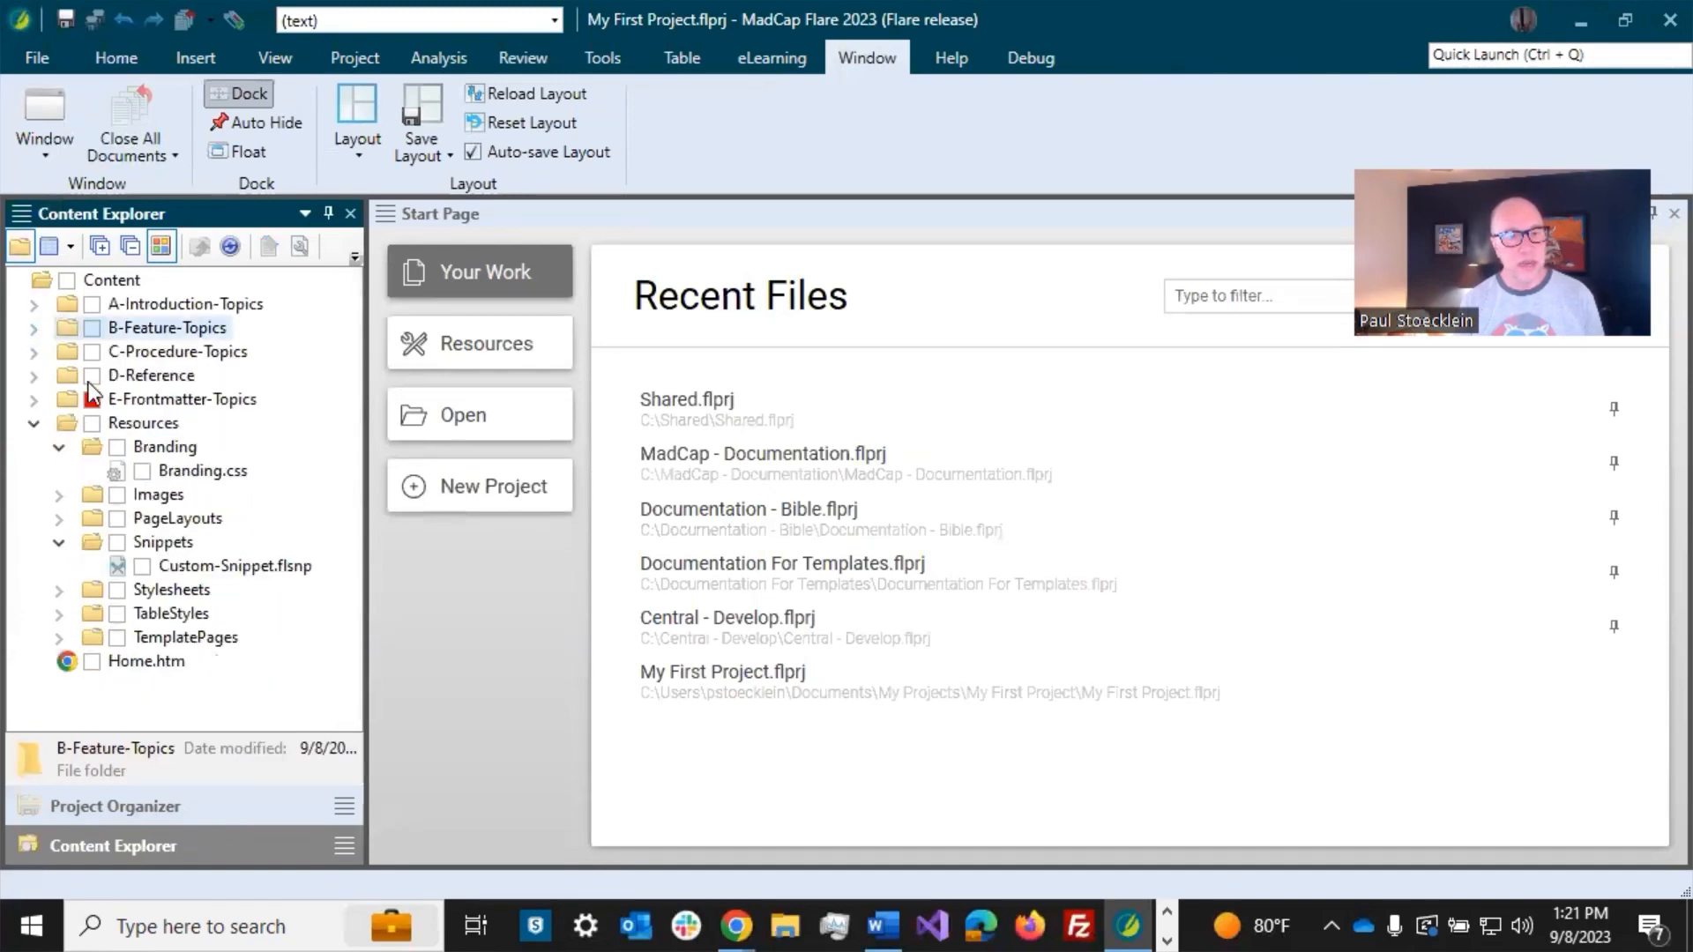
pyautogui.doubleClick(199, 479)
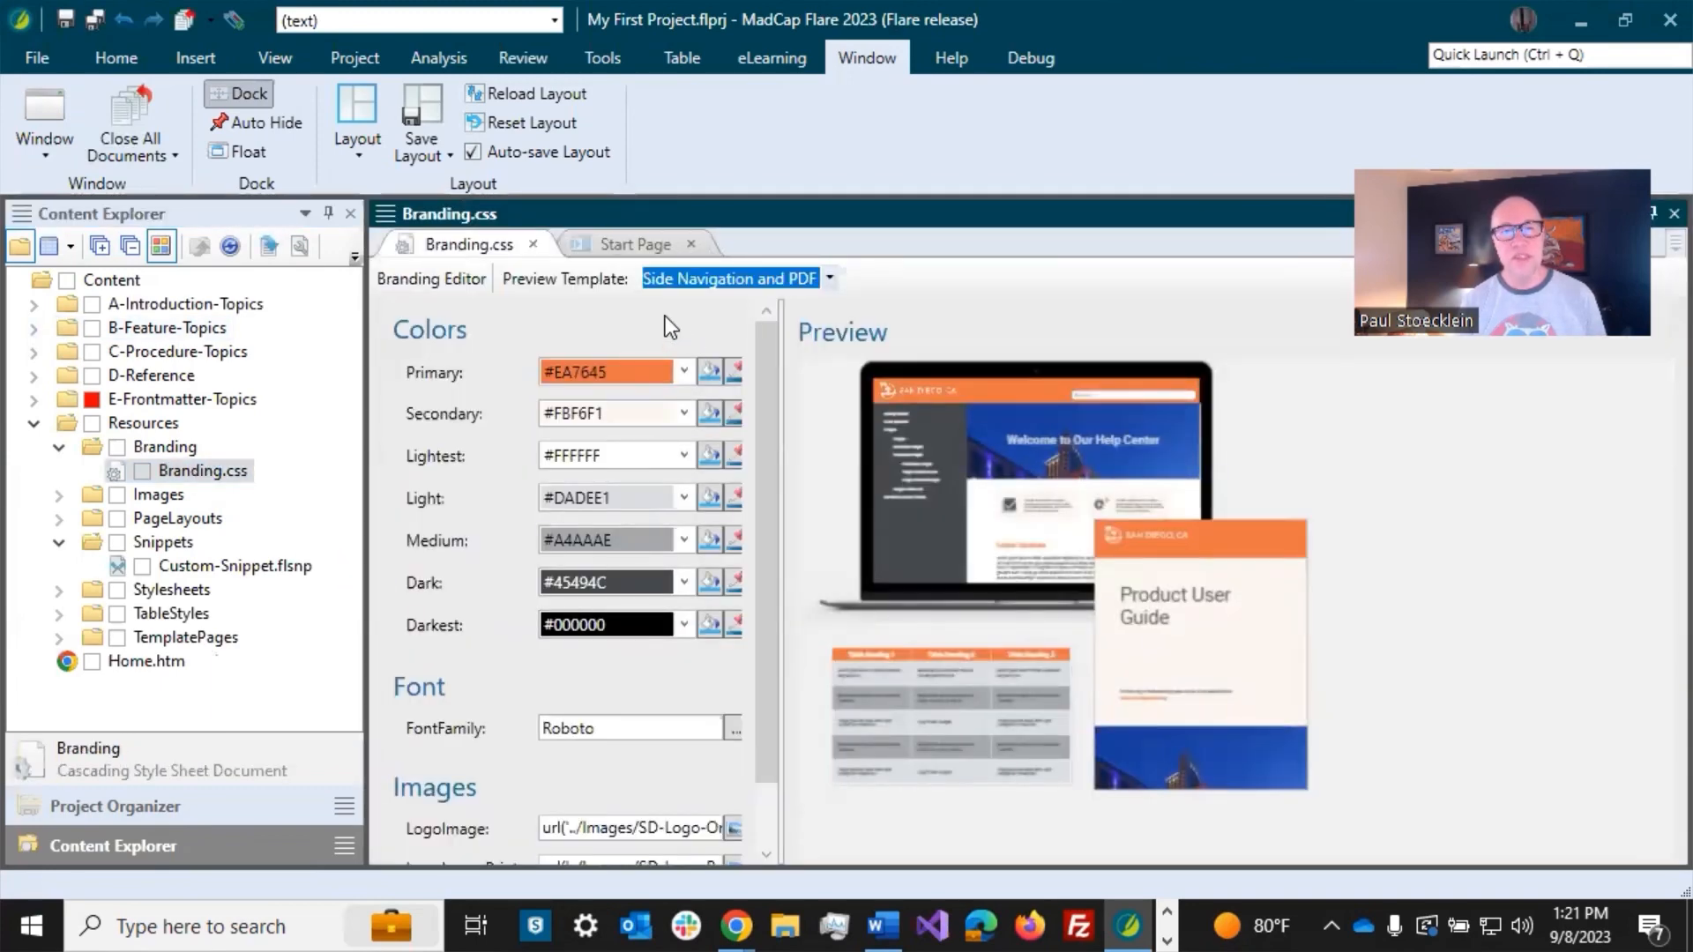
# Step: Set the Primary brand color in Branding.css to the named color ForestGreen
pyautogui.moveTo(665, 316)
pyautogui.click(436, 342)
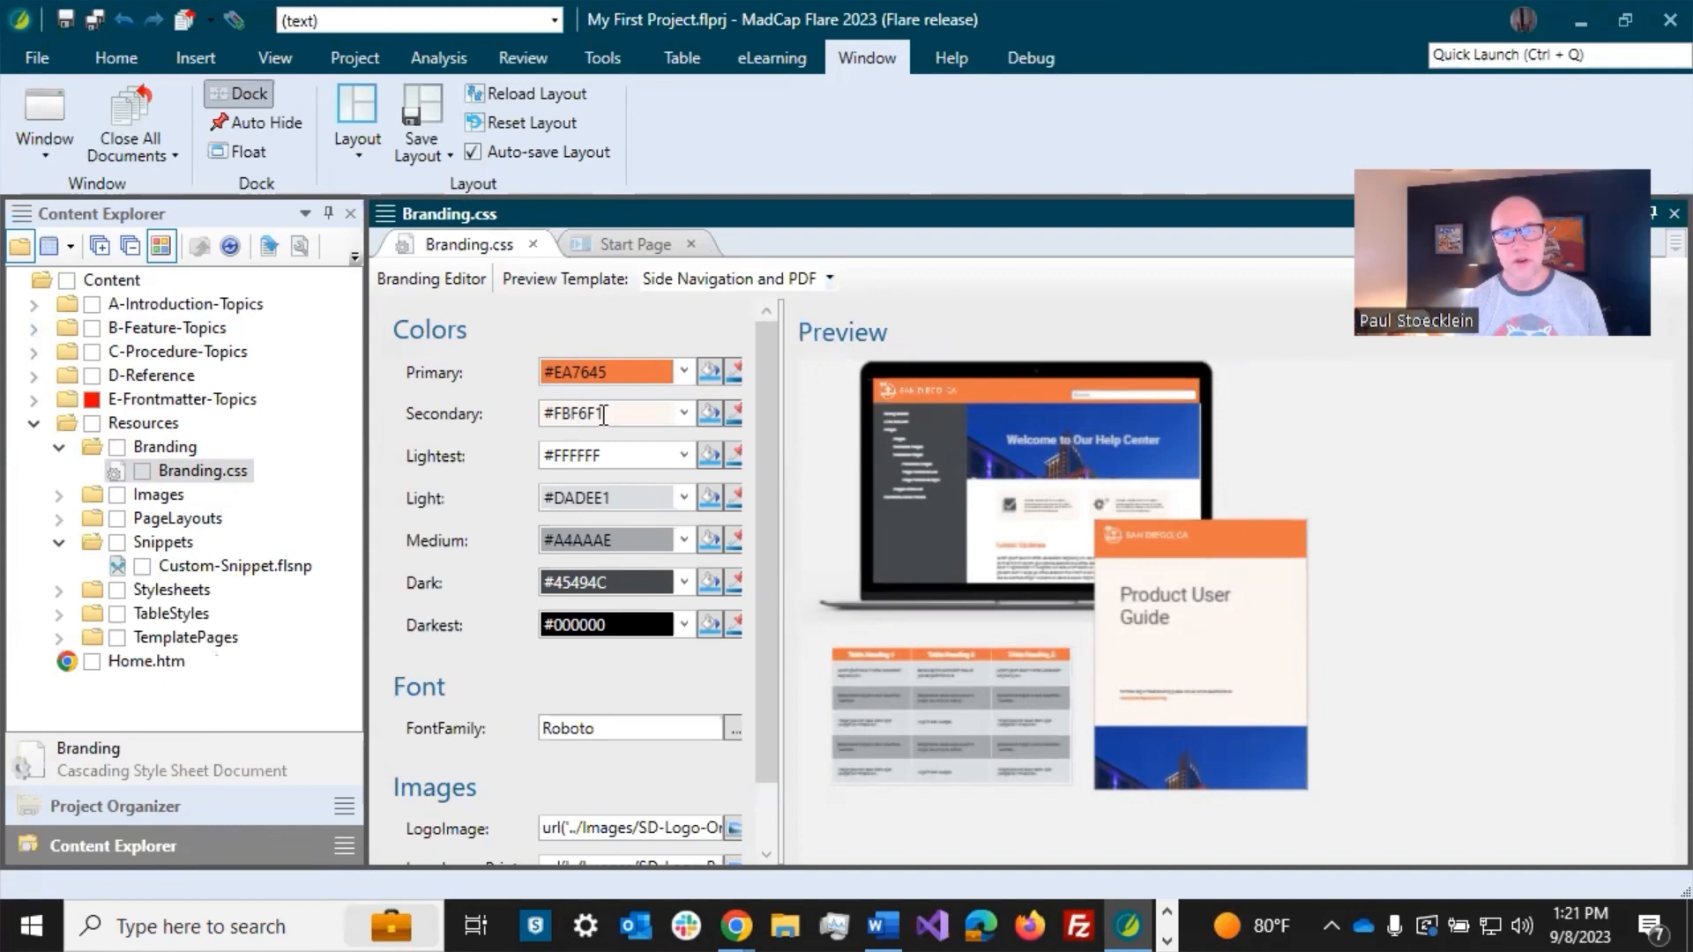
pyautogui.click(706, 374)
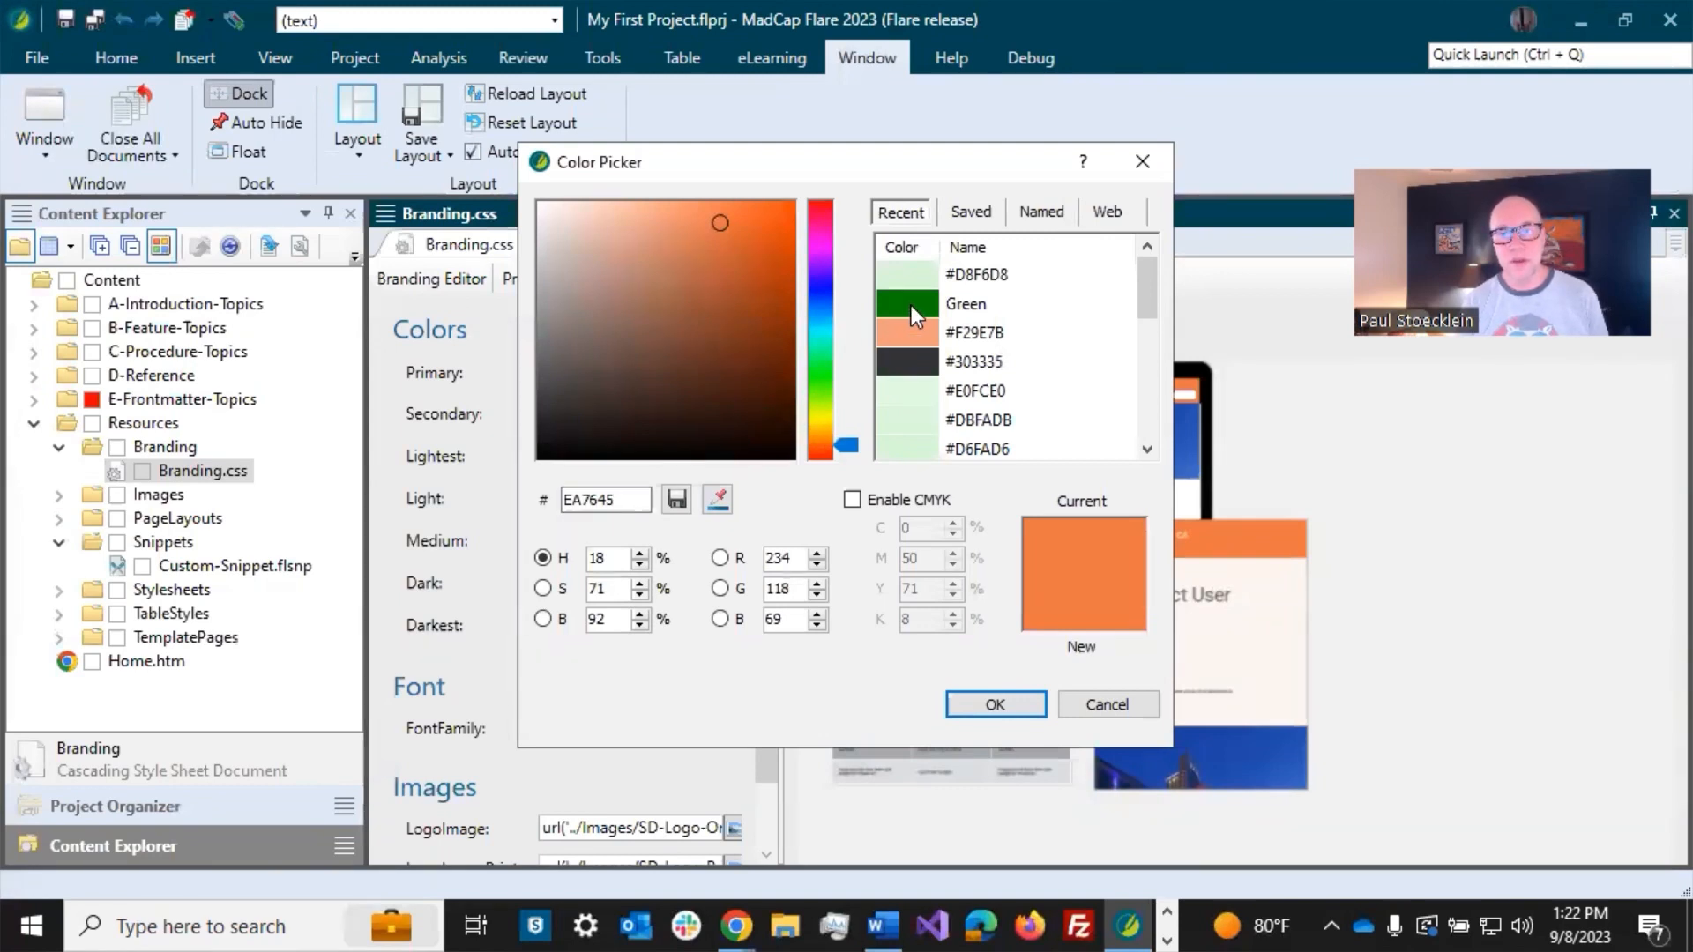
pyautogui.click(1037, 213)
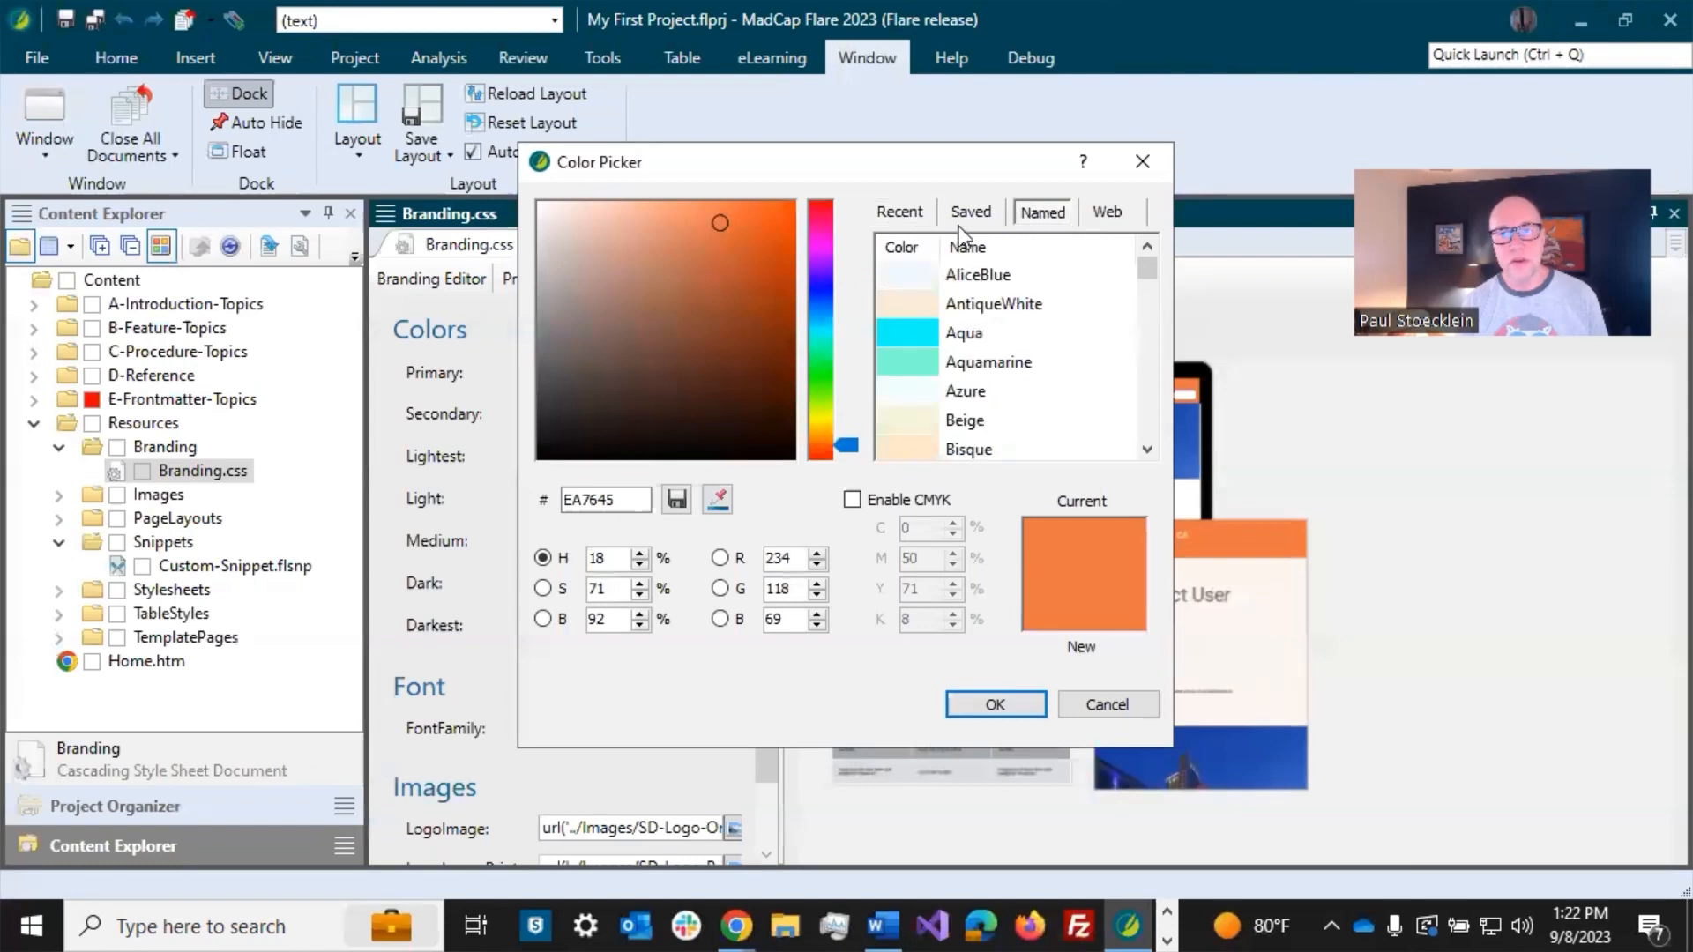
pyautogui.scroll(-10, 988, 316)
pyautogui.scroll(-3, 987, 315)
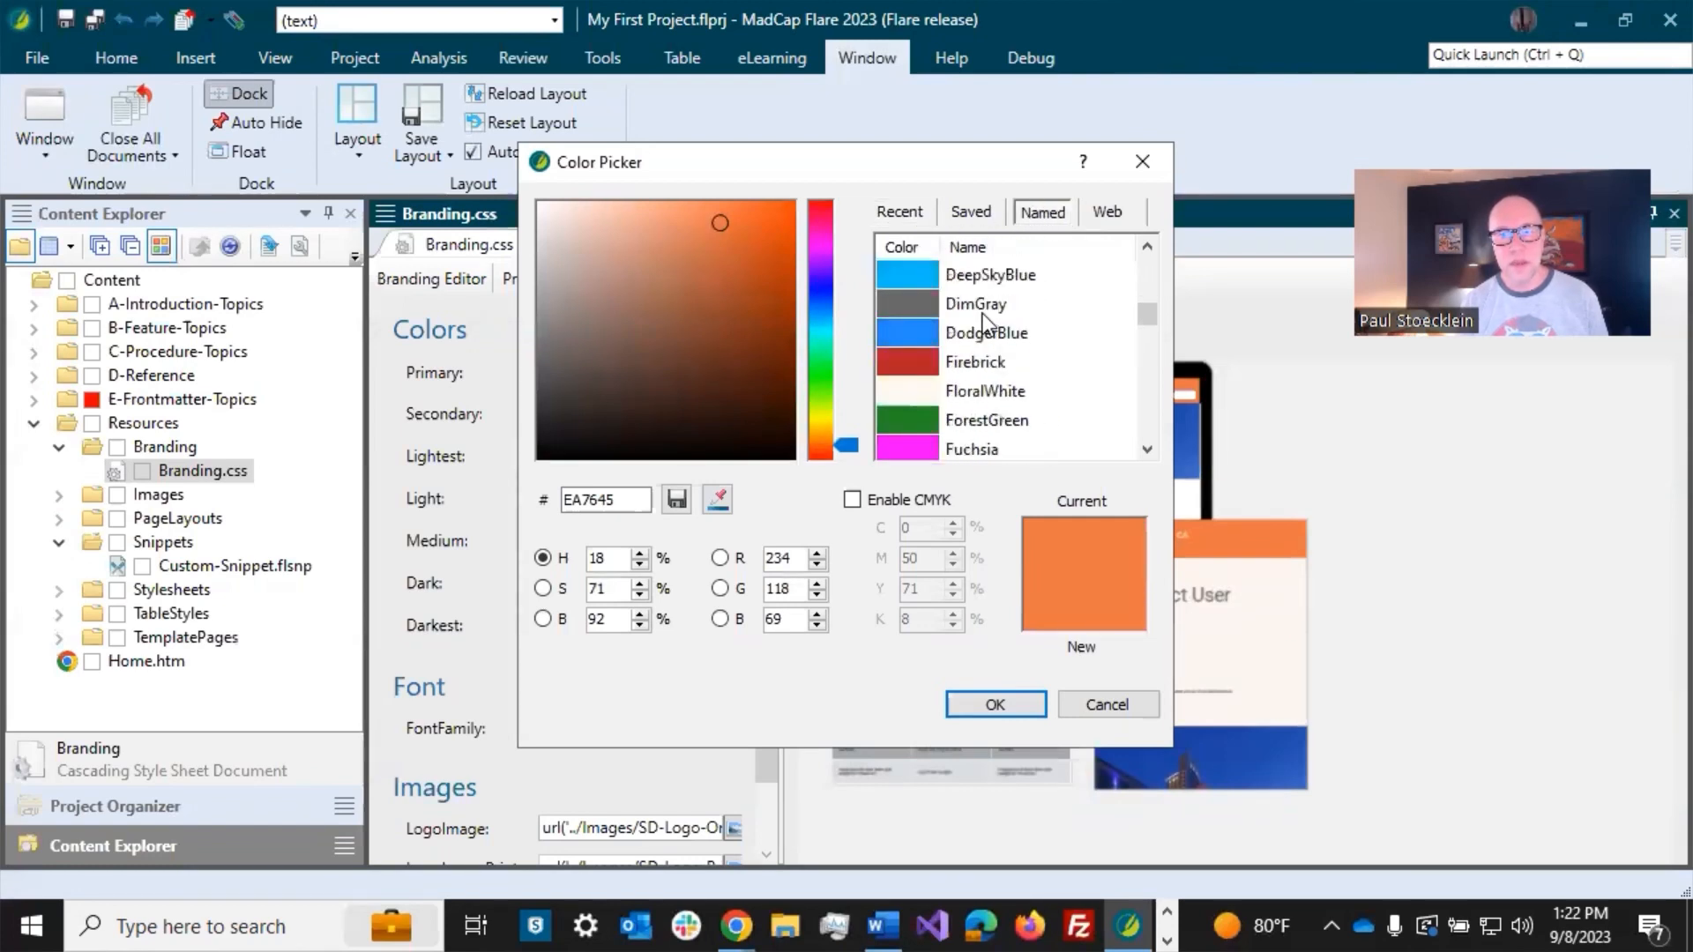
pyautogui.click(933, 423)
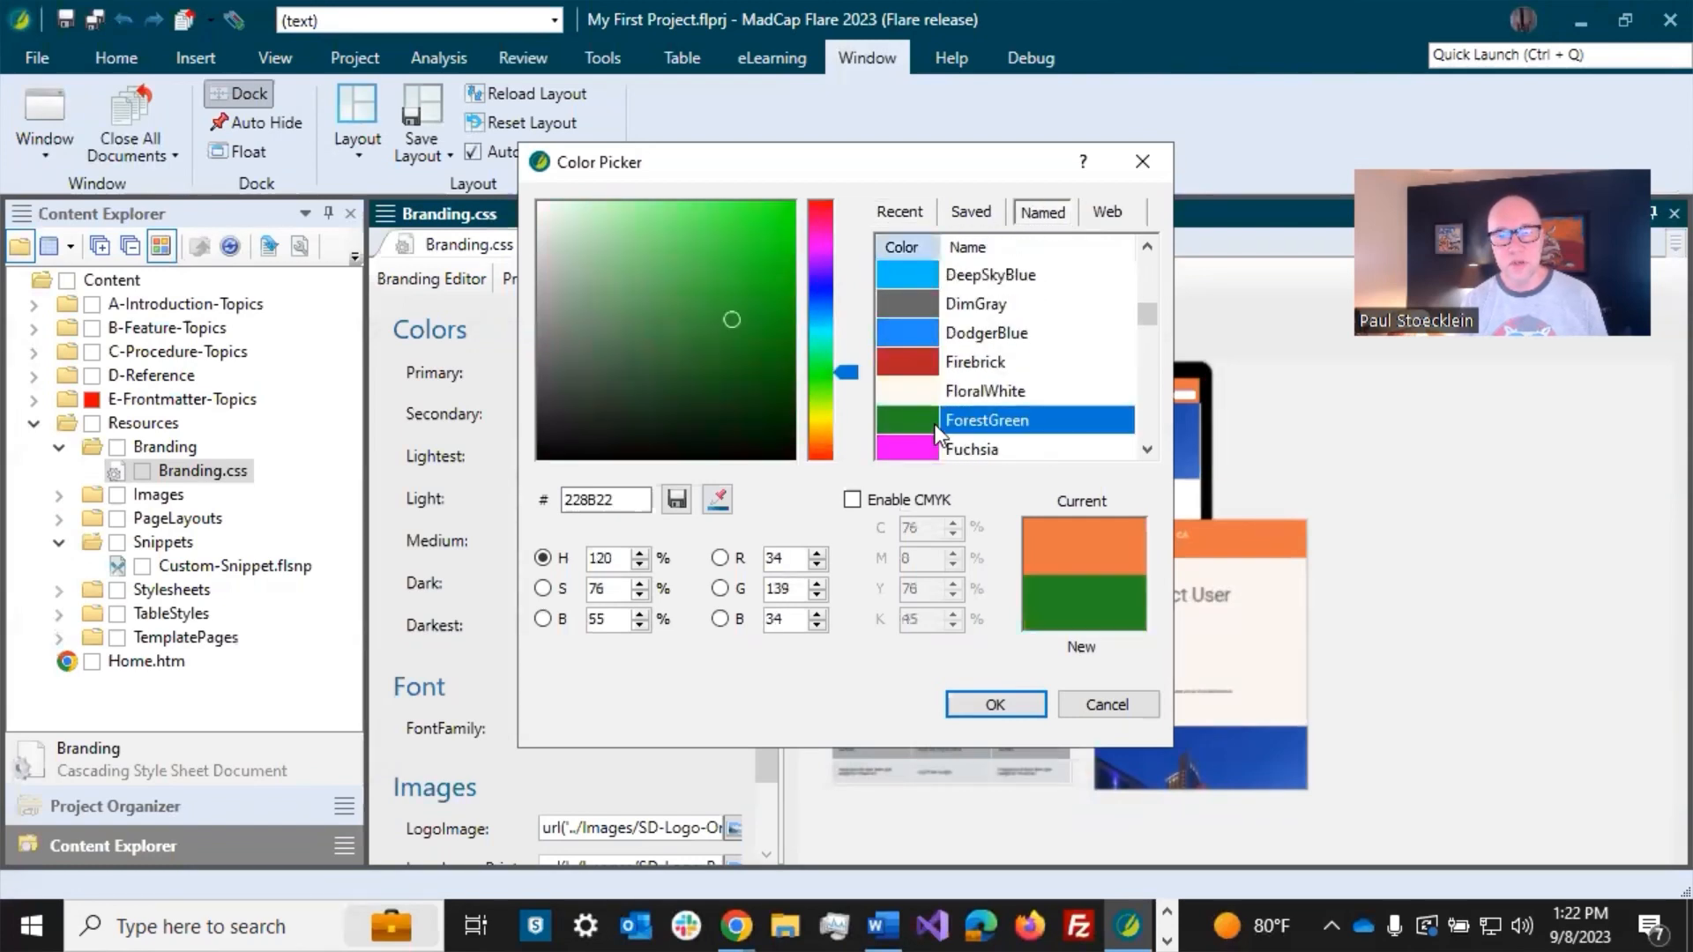
pyautogui.click(981, 706)
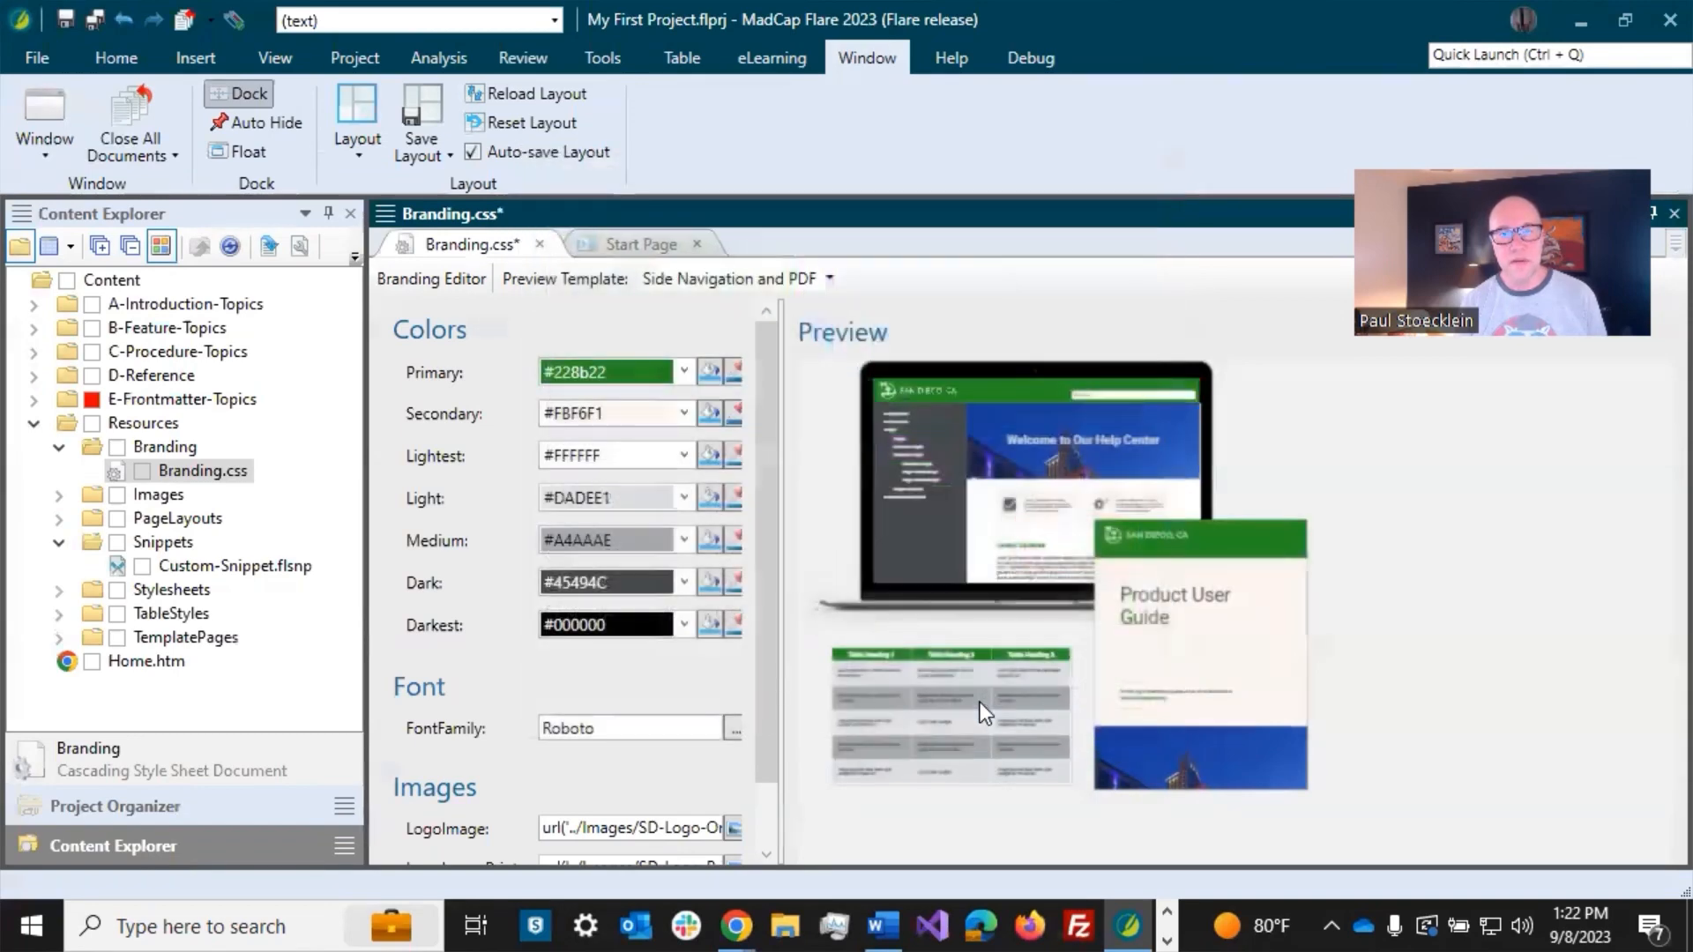
# Step: Set the Secondary brand color to the pale green #CAE4CA and save the branding stylesheet
pyautogui.click(709, 413)
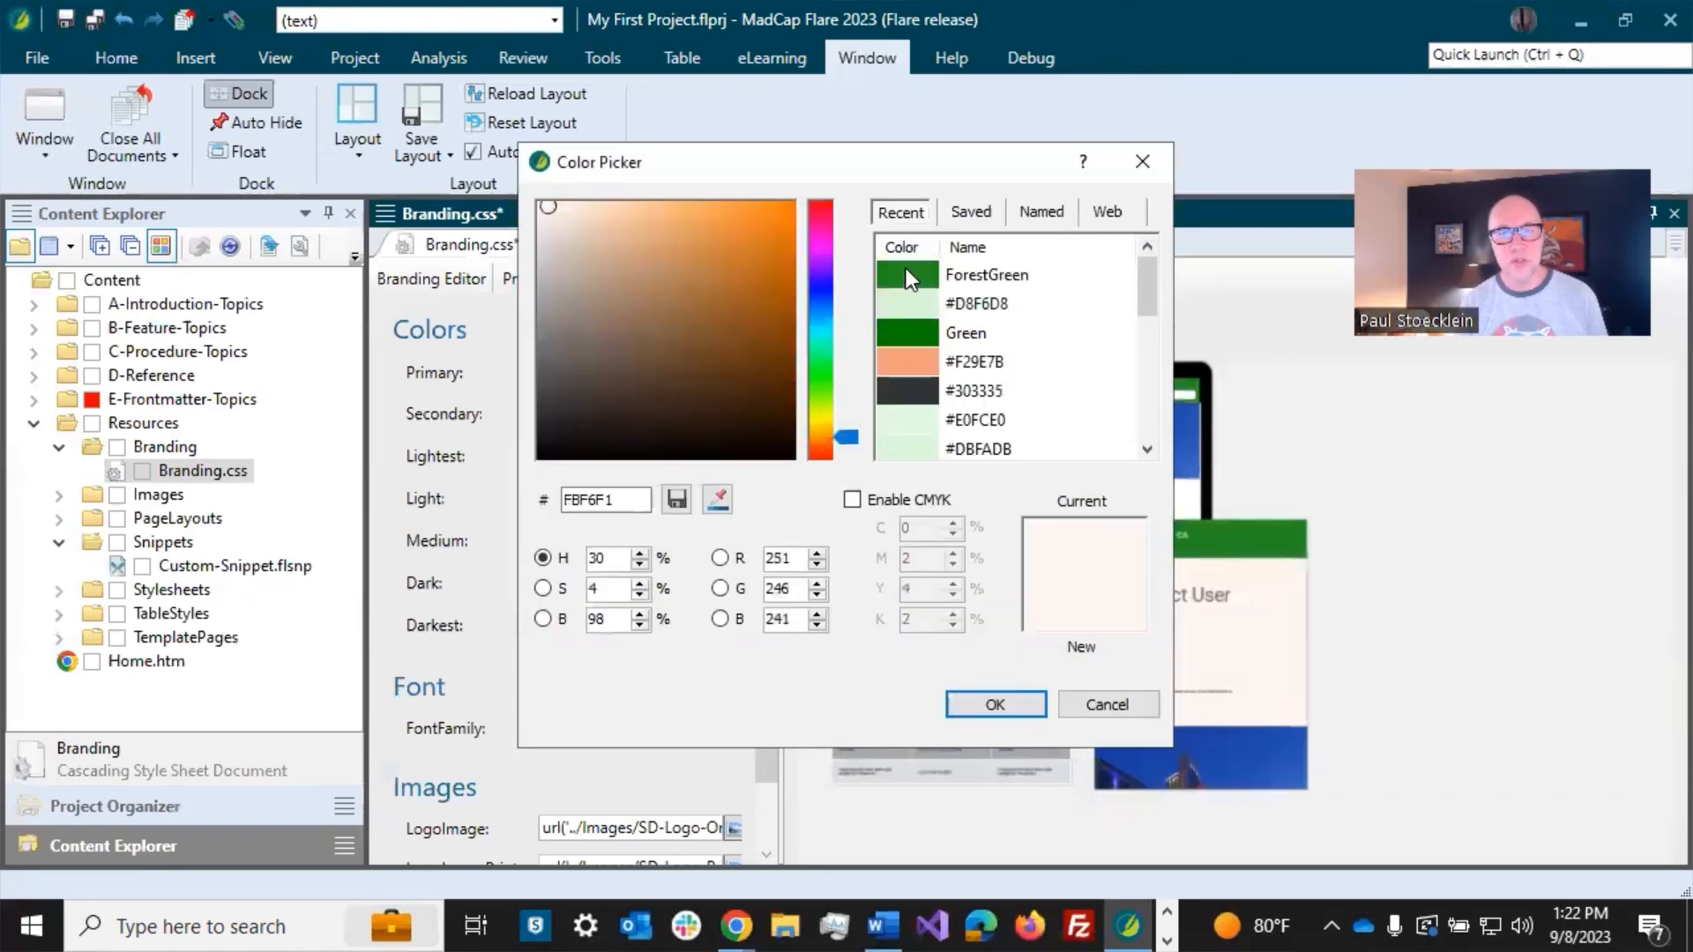
pyautogui.click(907, 268)
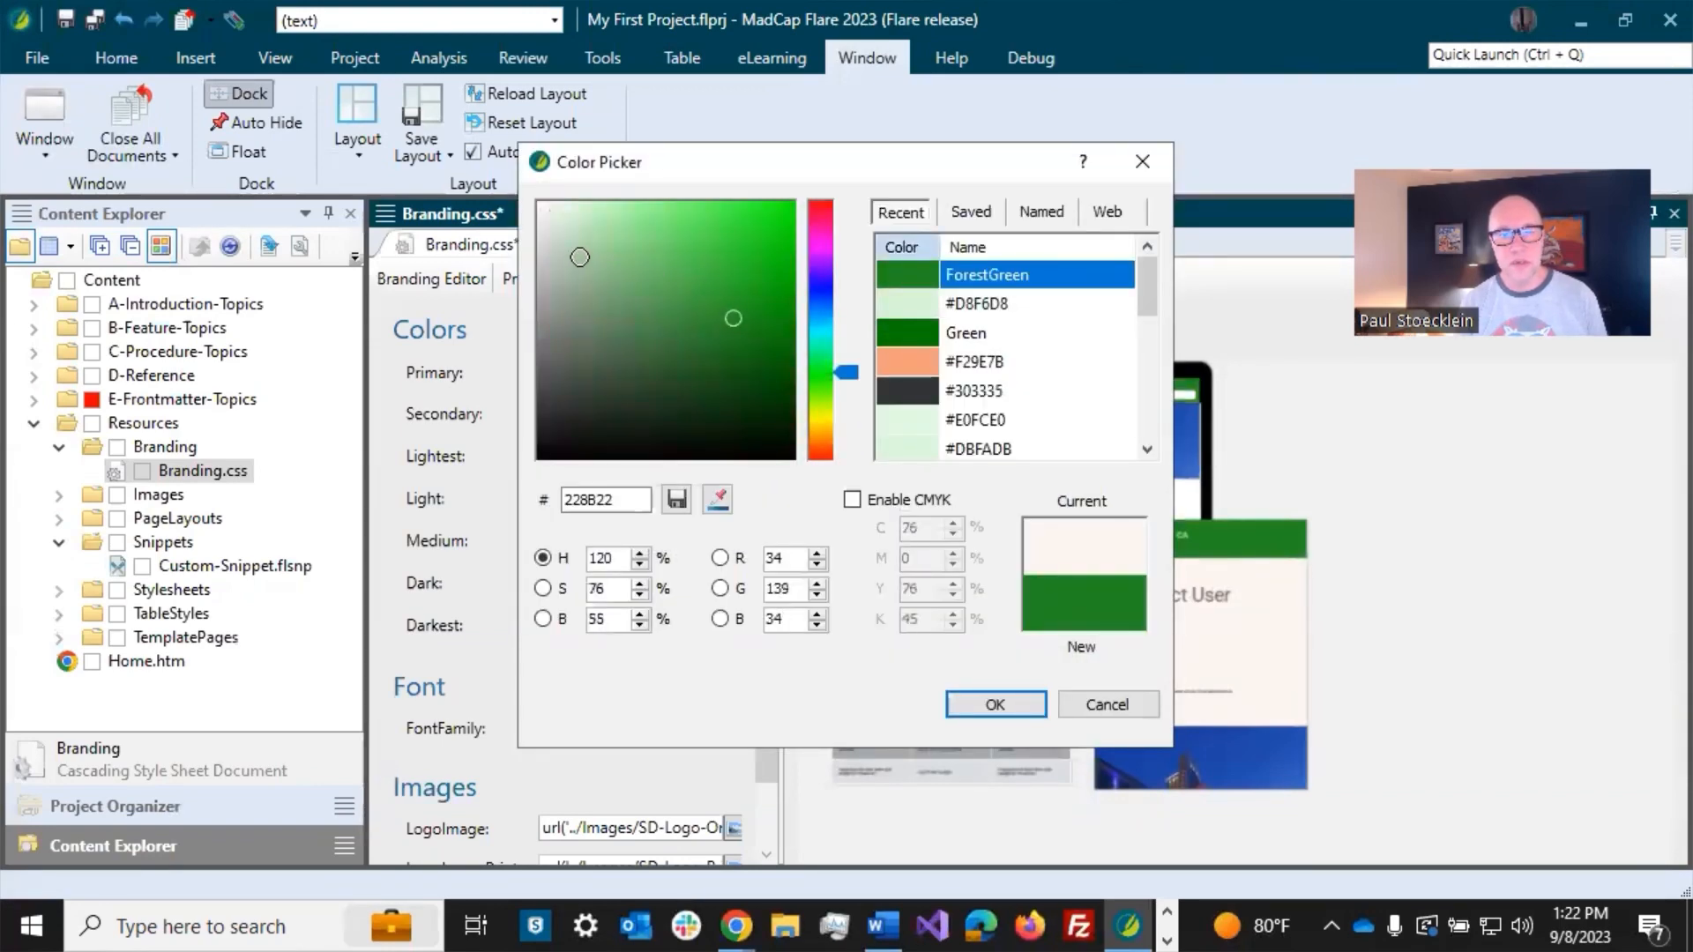
pyautogui.click(579, 257)
pyautogui.moveTo(580, 257); pyautogui.dragTo(567, 228)
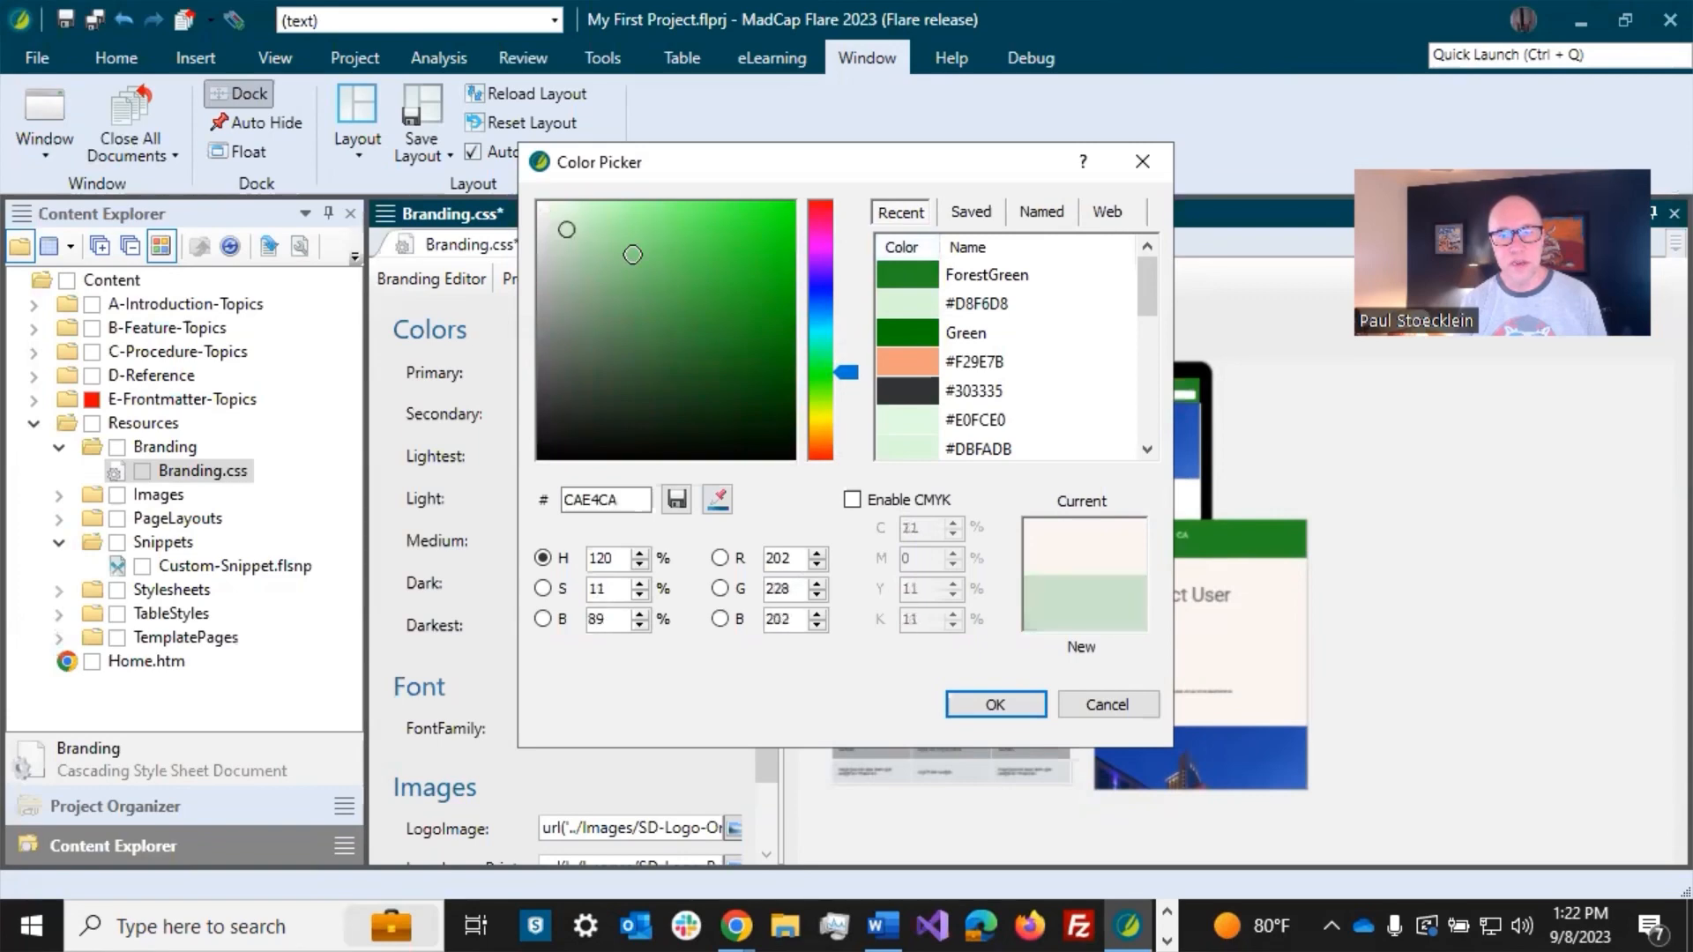
pyautogui.click(980, 703)
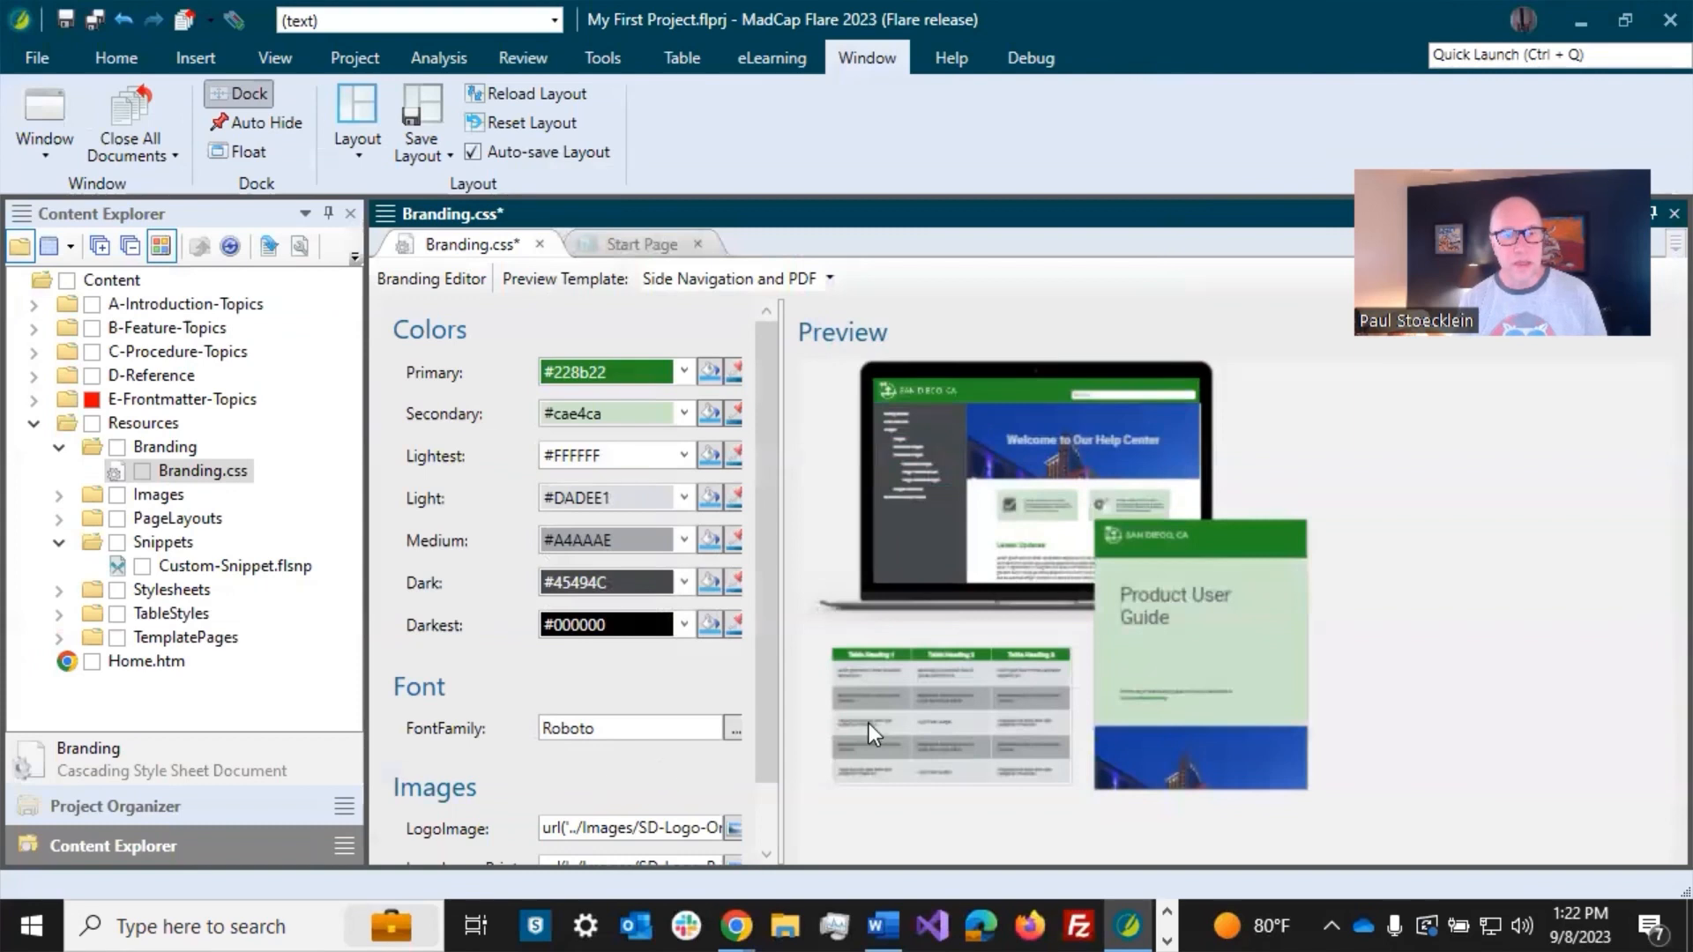
pyautogui.click(63, 22)
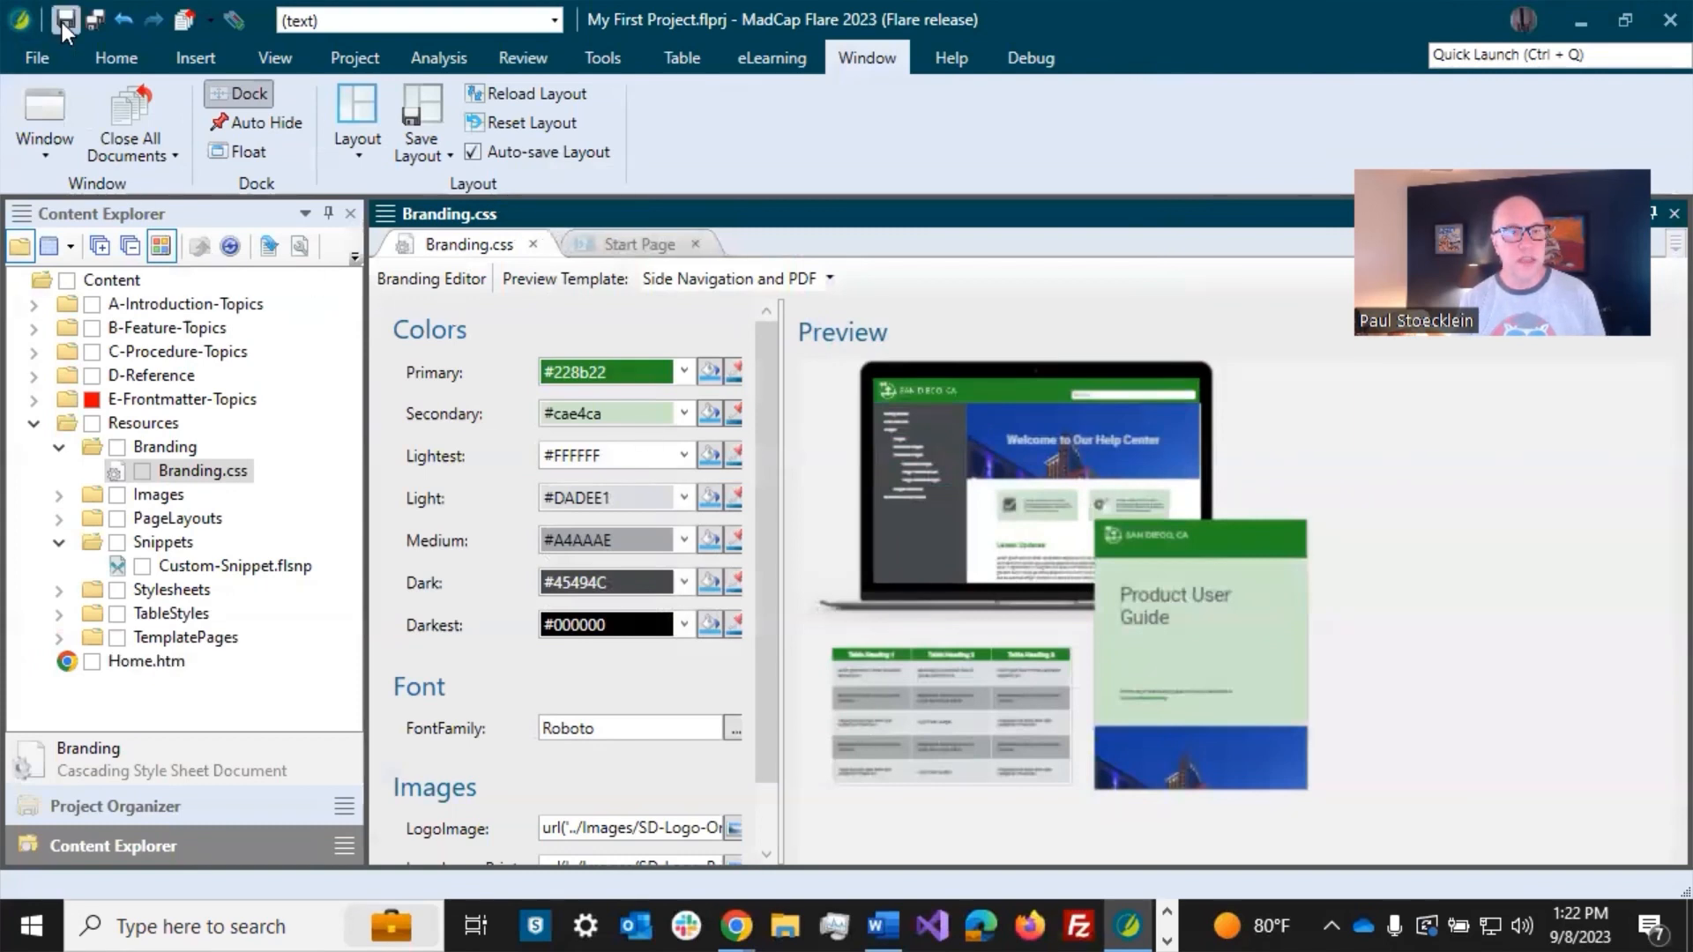
# Step: Open the Feature2.htm topic from the B-Feature-Topics folder and place the cursor in its main heading
pyautogui.click(35, 330)
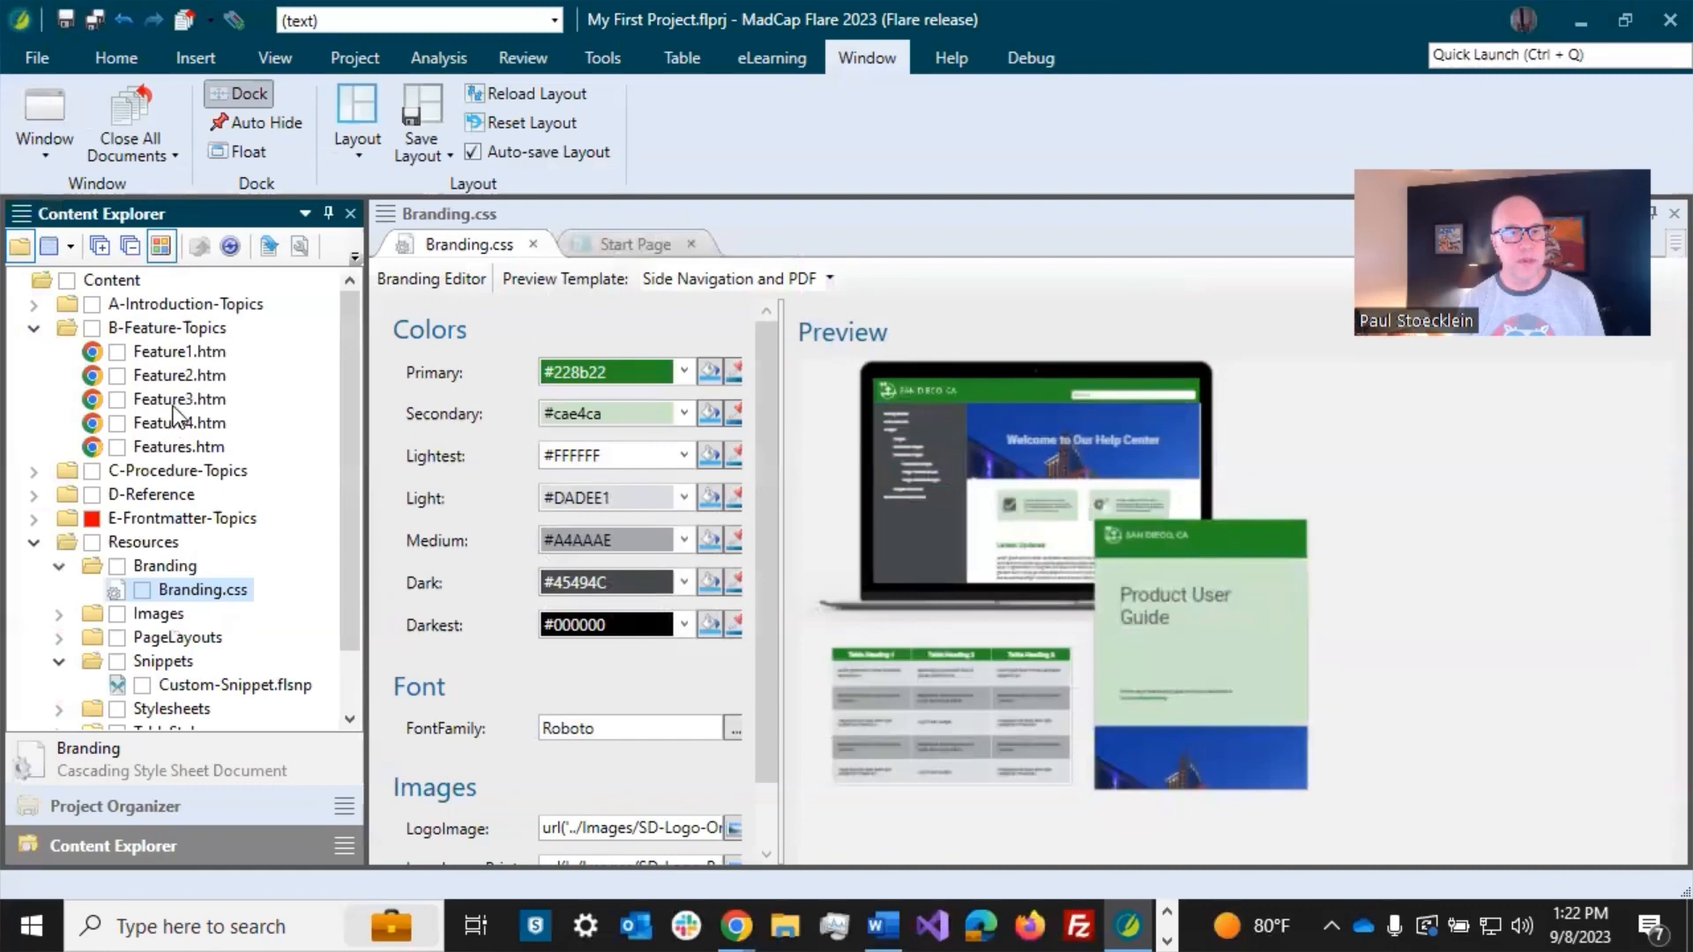
pyautogui.doubleClick(179, 381)
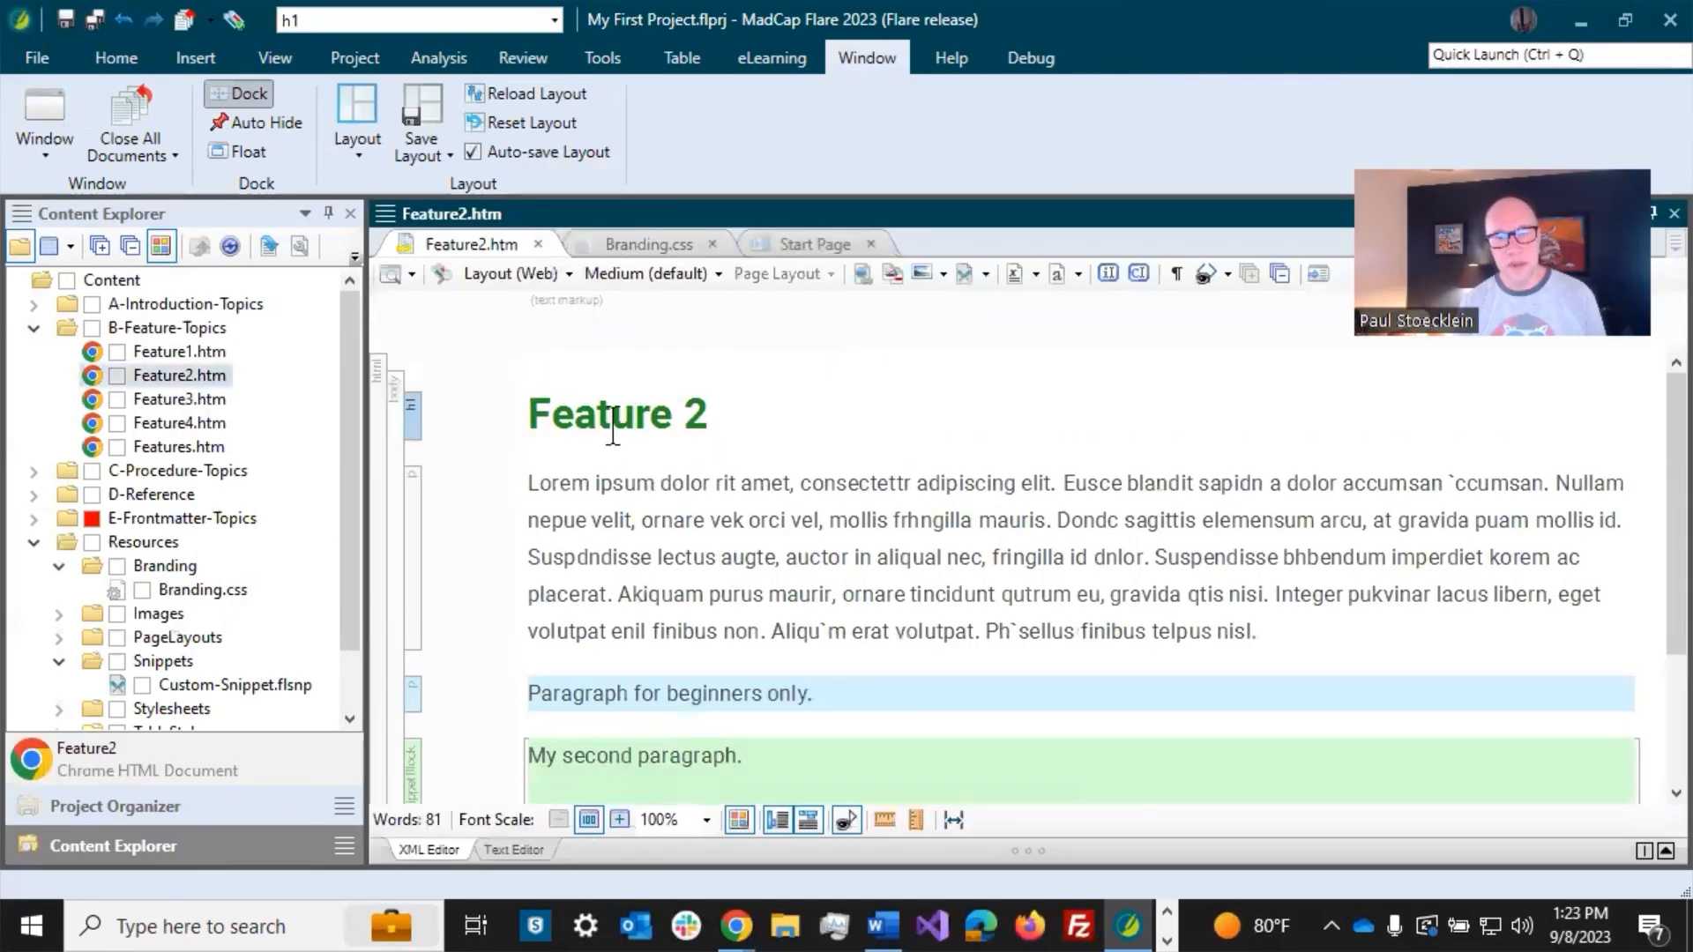
pyautogui.click(633, 430)
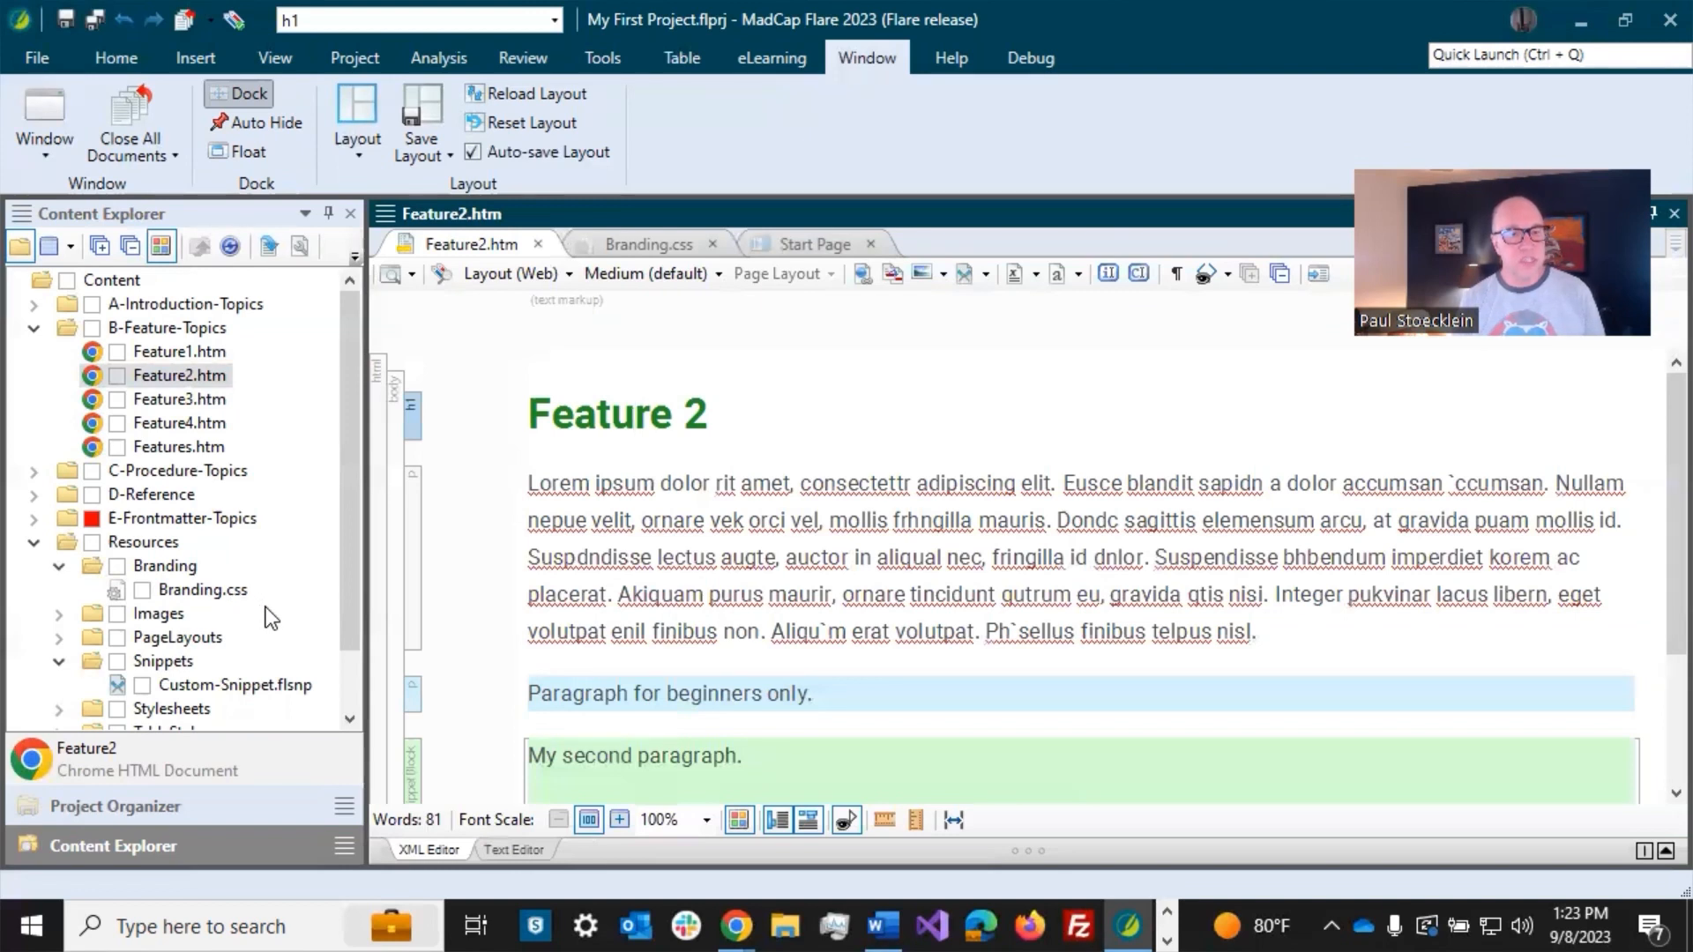
# Step: Expand the Stylesheets folder under Resources to show its stylesheet file
pyautogui.scroll(-1, 266, 606)
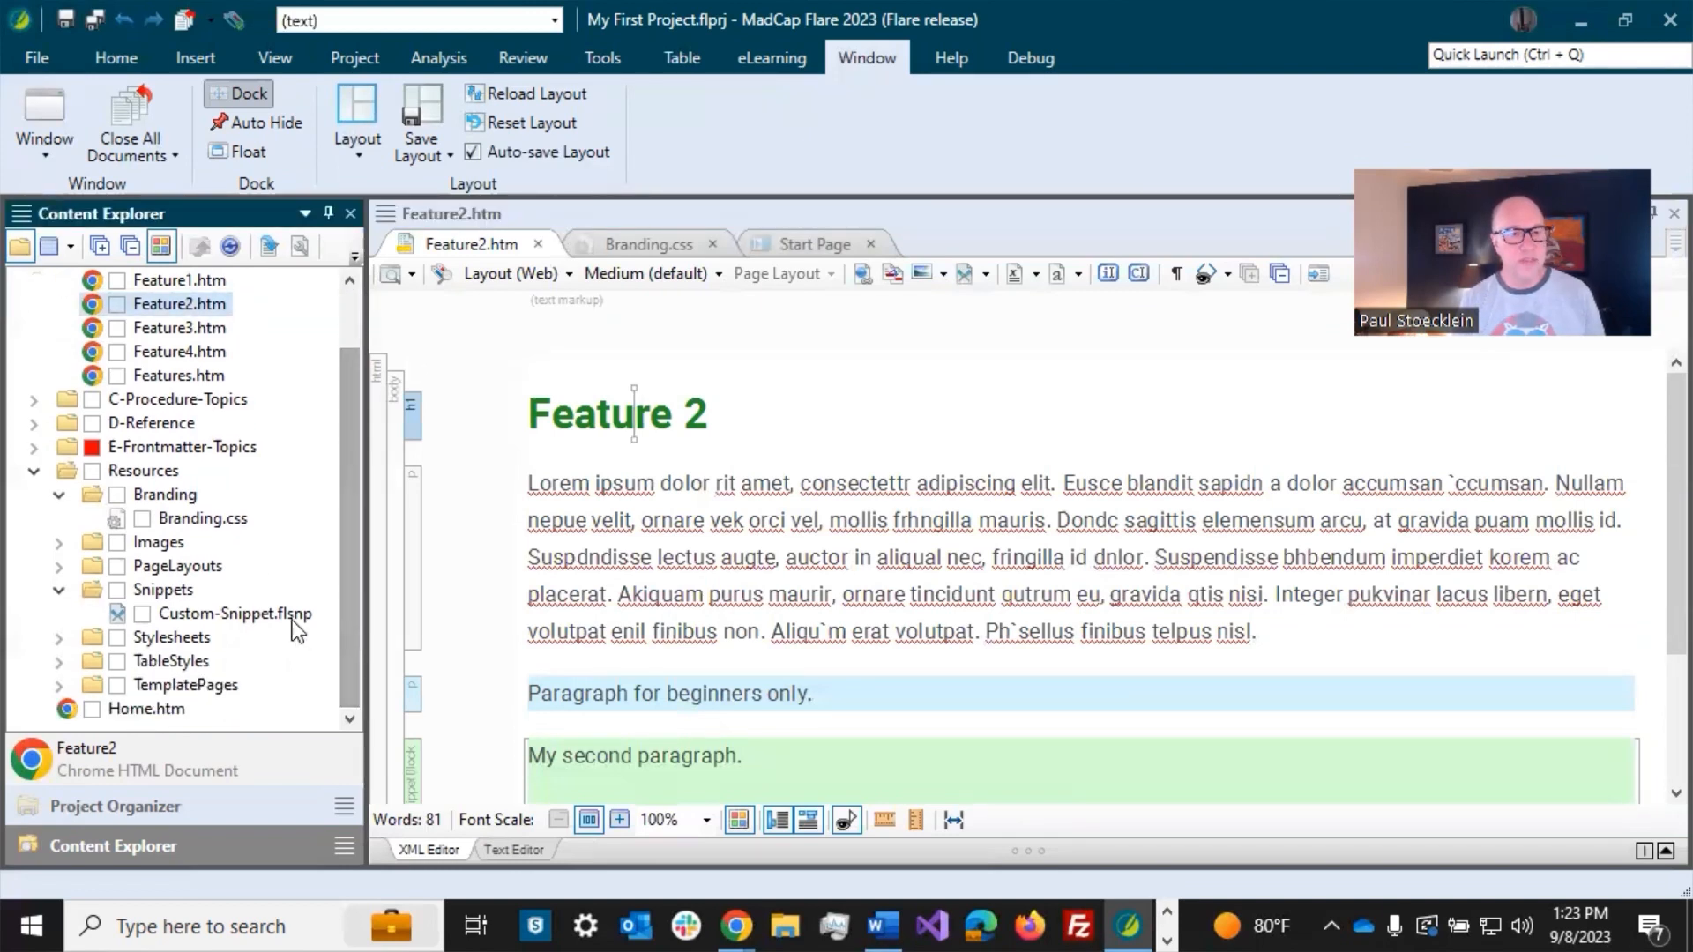
pyautogui.click(176, 637)
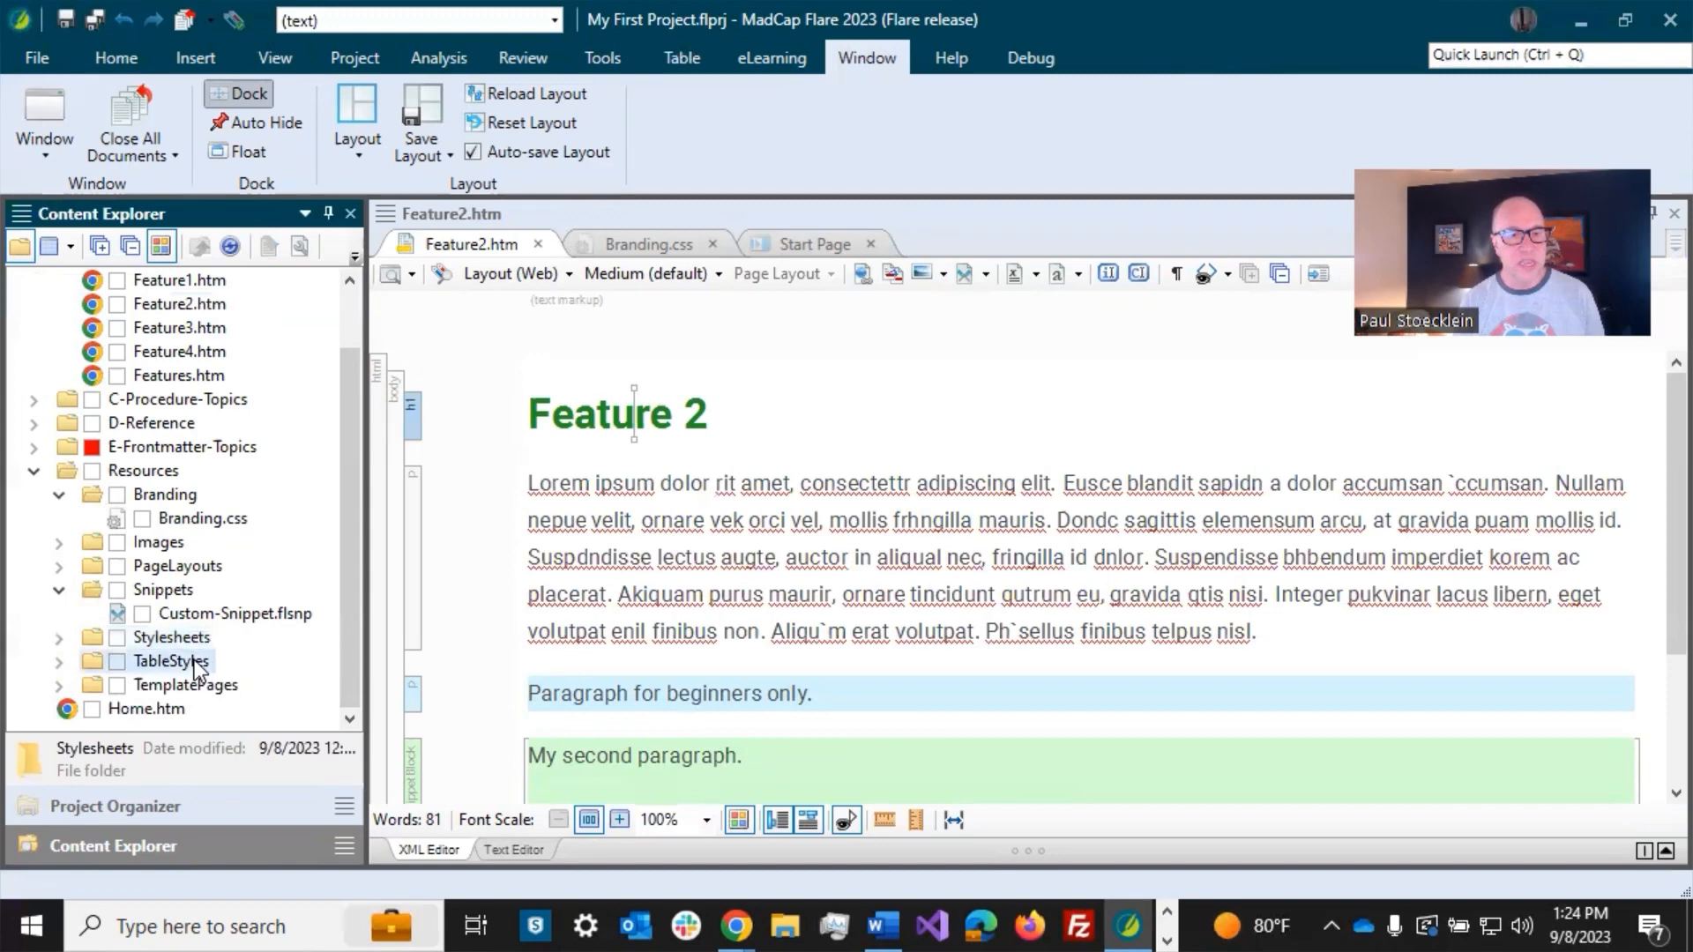
pyautogui.click(194, 661)
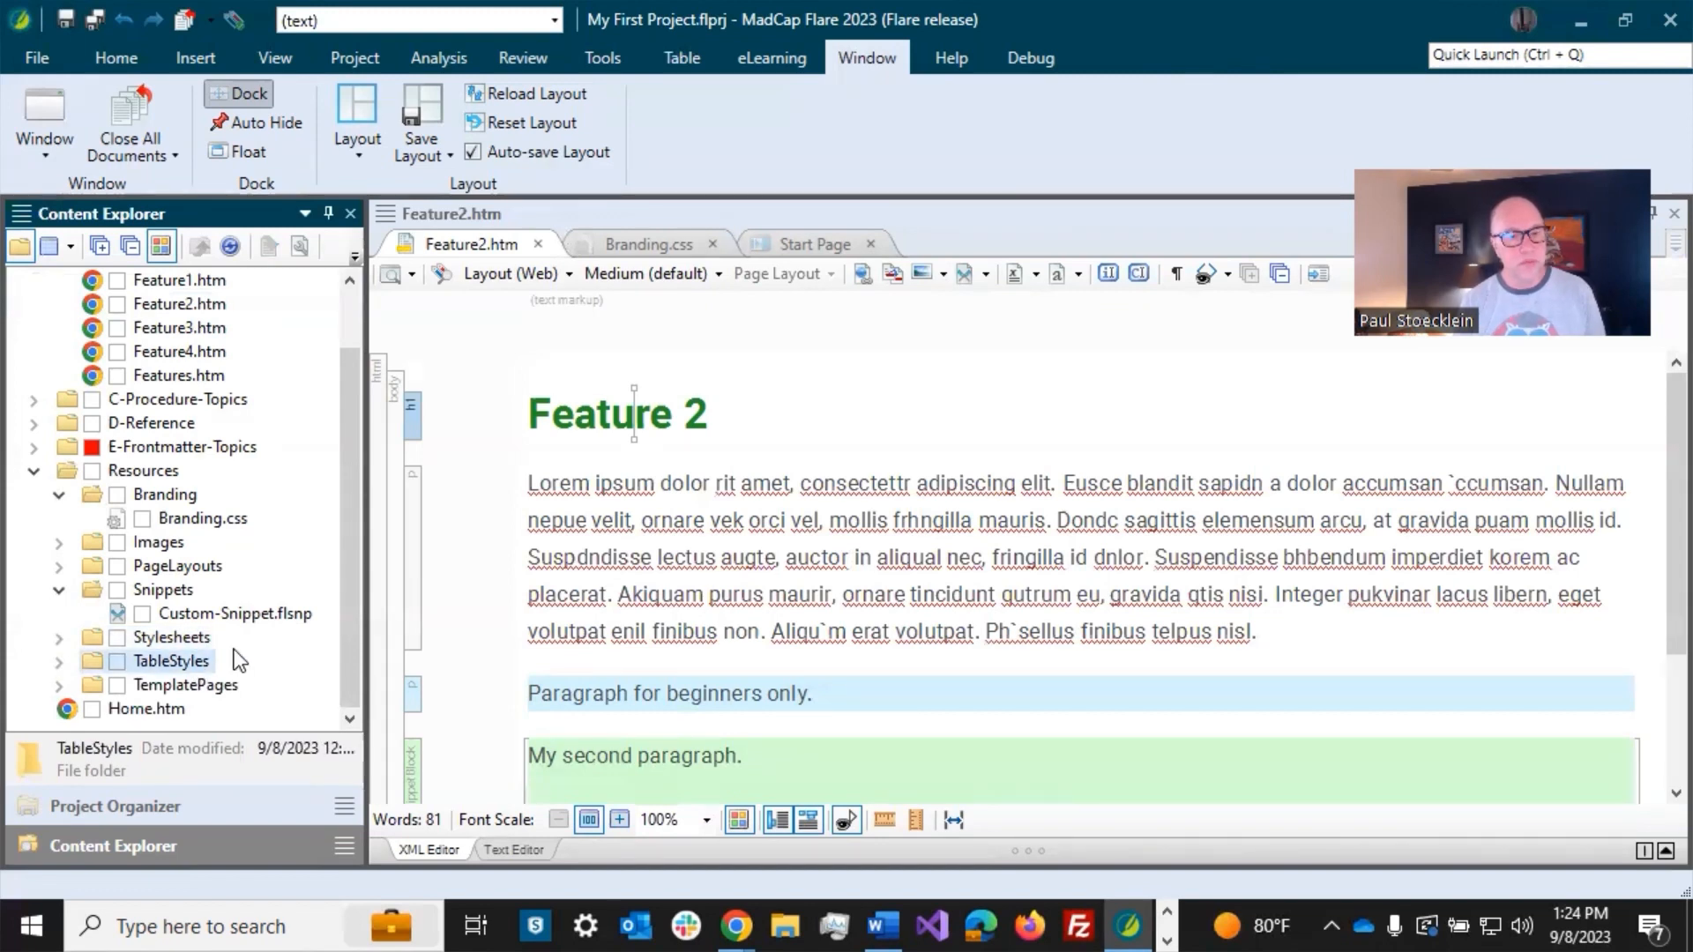
pyautogui.click(58, 636)
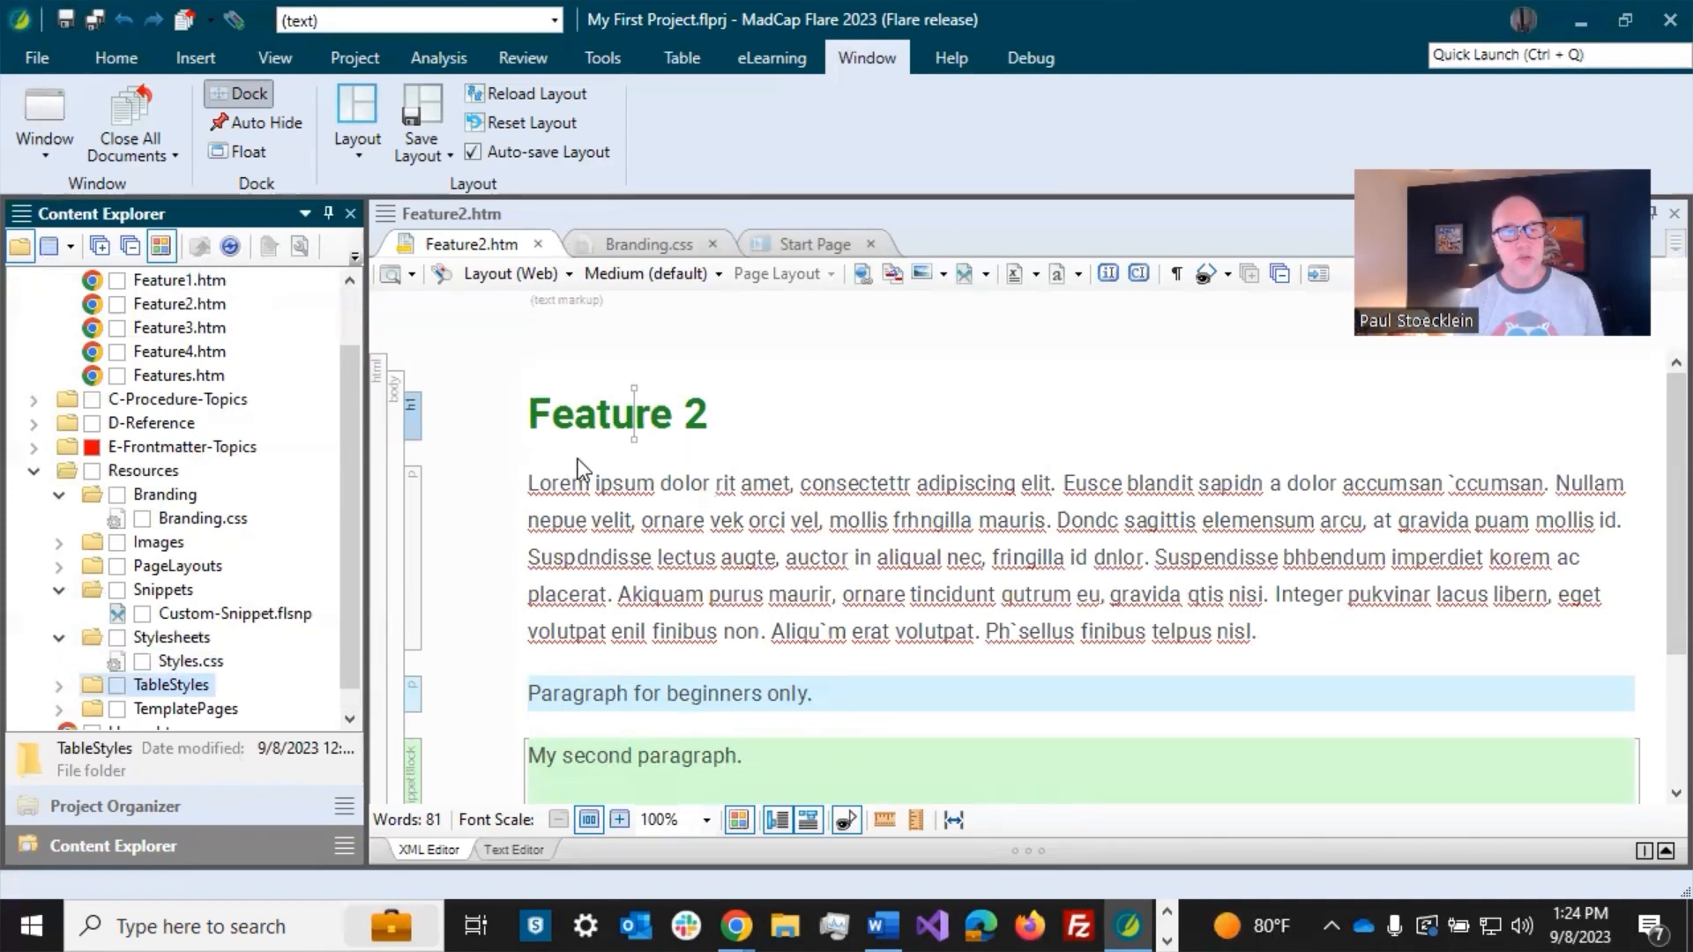
# Step: Open the h1 style class of the "Feature 2" heading for editing in Styles.css
pyautogui.click(594, 421)
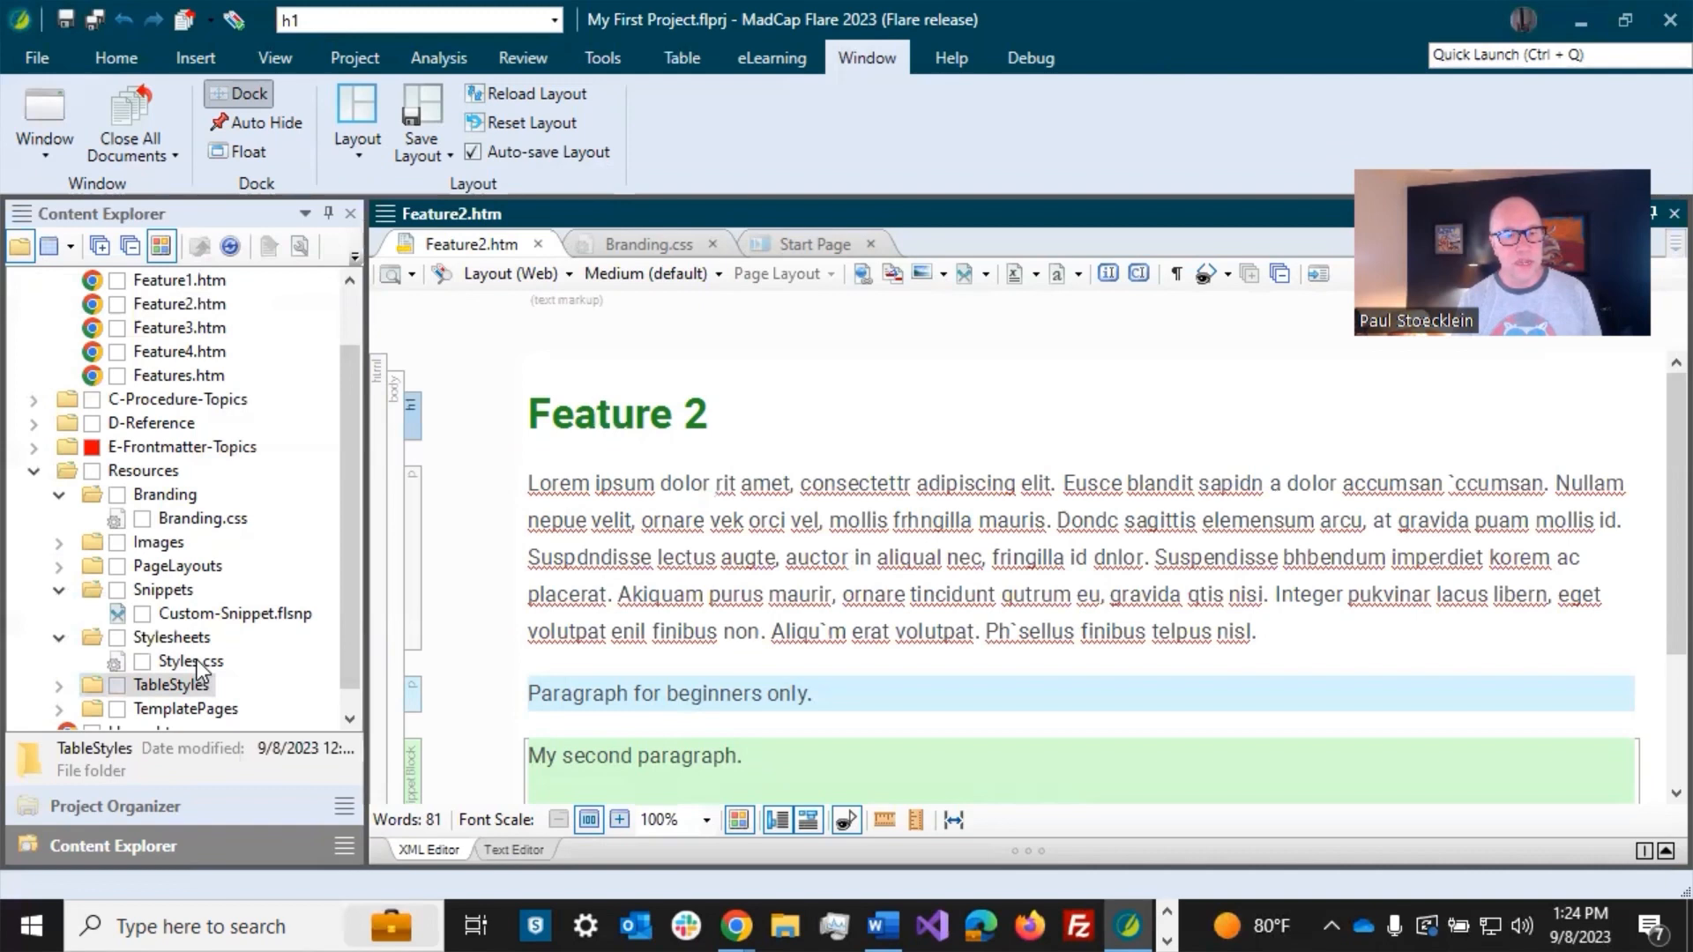
pyautogui.click(612, 414)
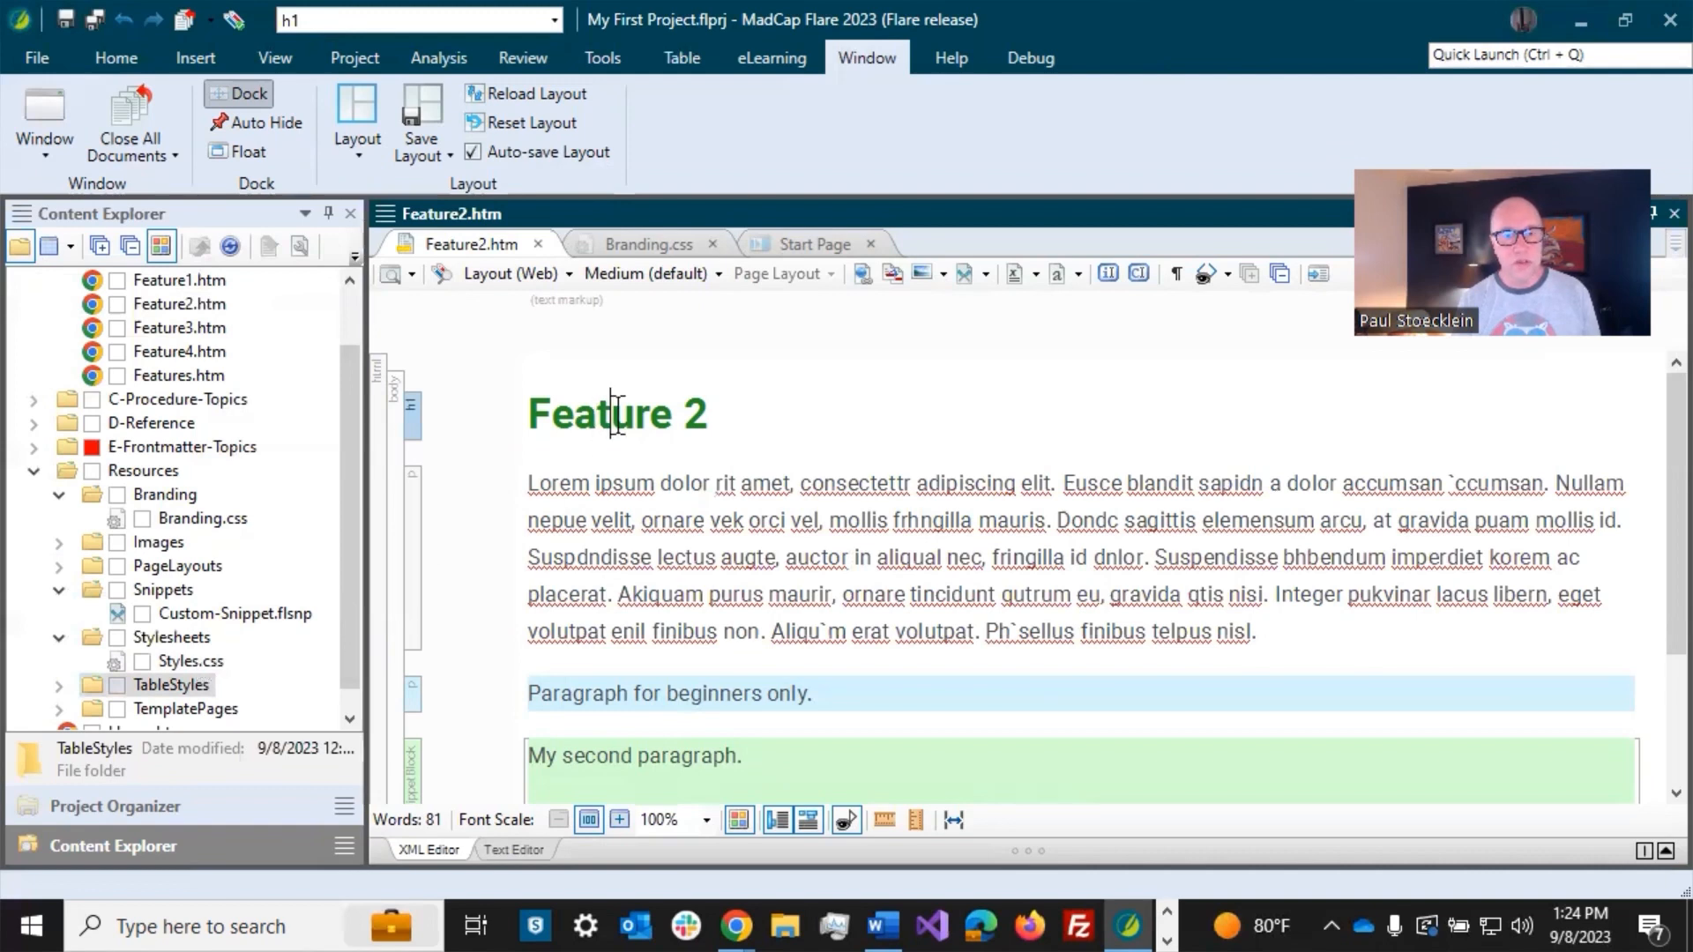
pyautogui.rightClick(411, 425)
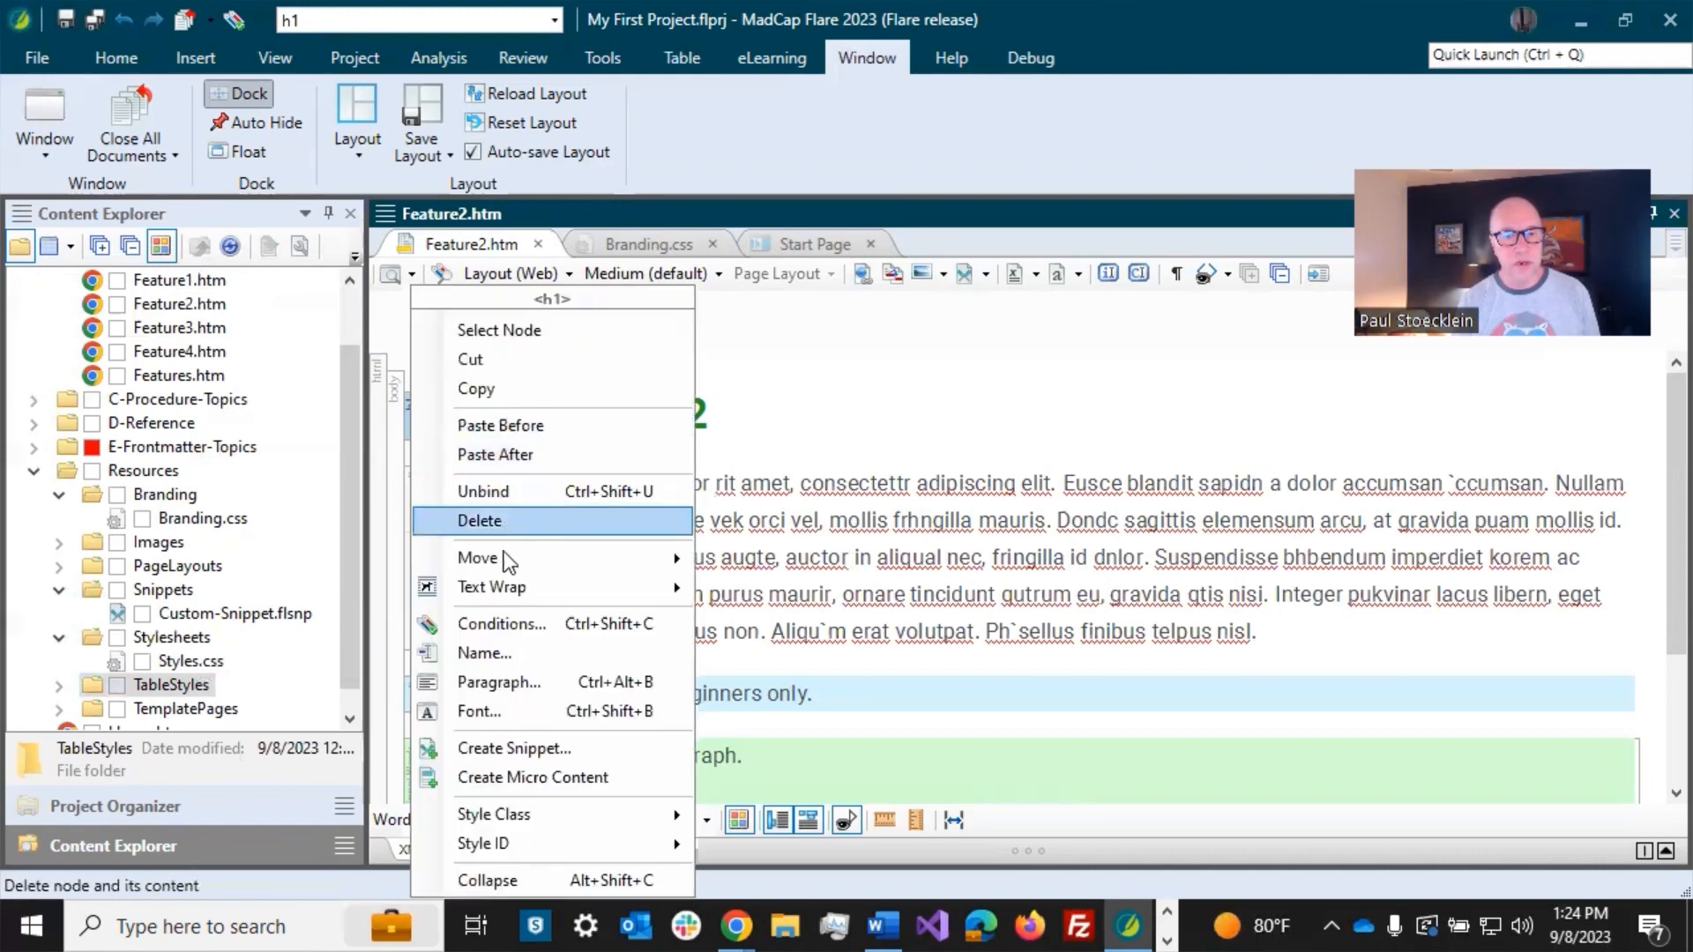
pyautogui.moveTo(549, 808)
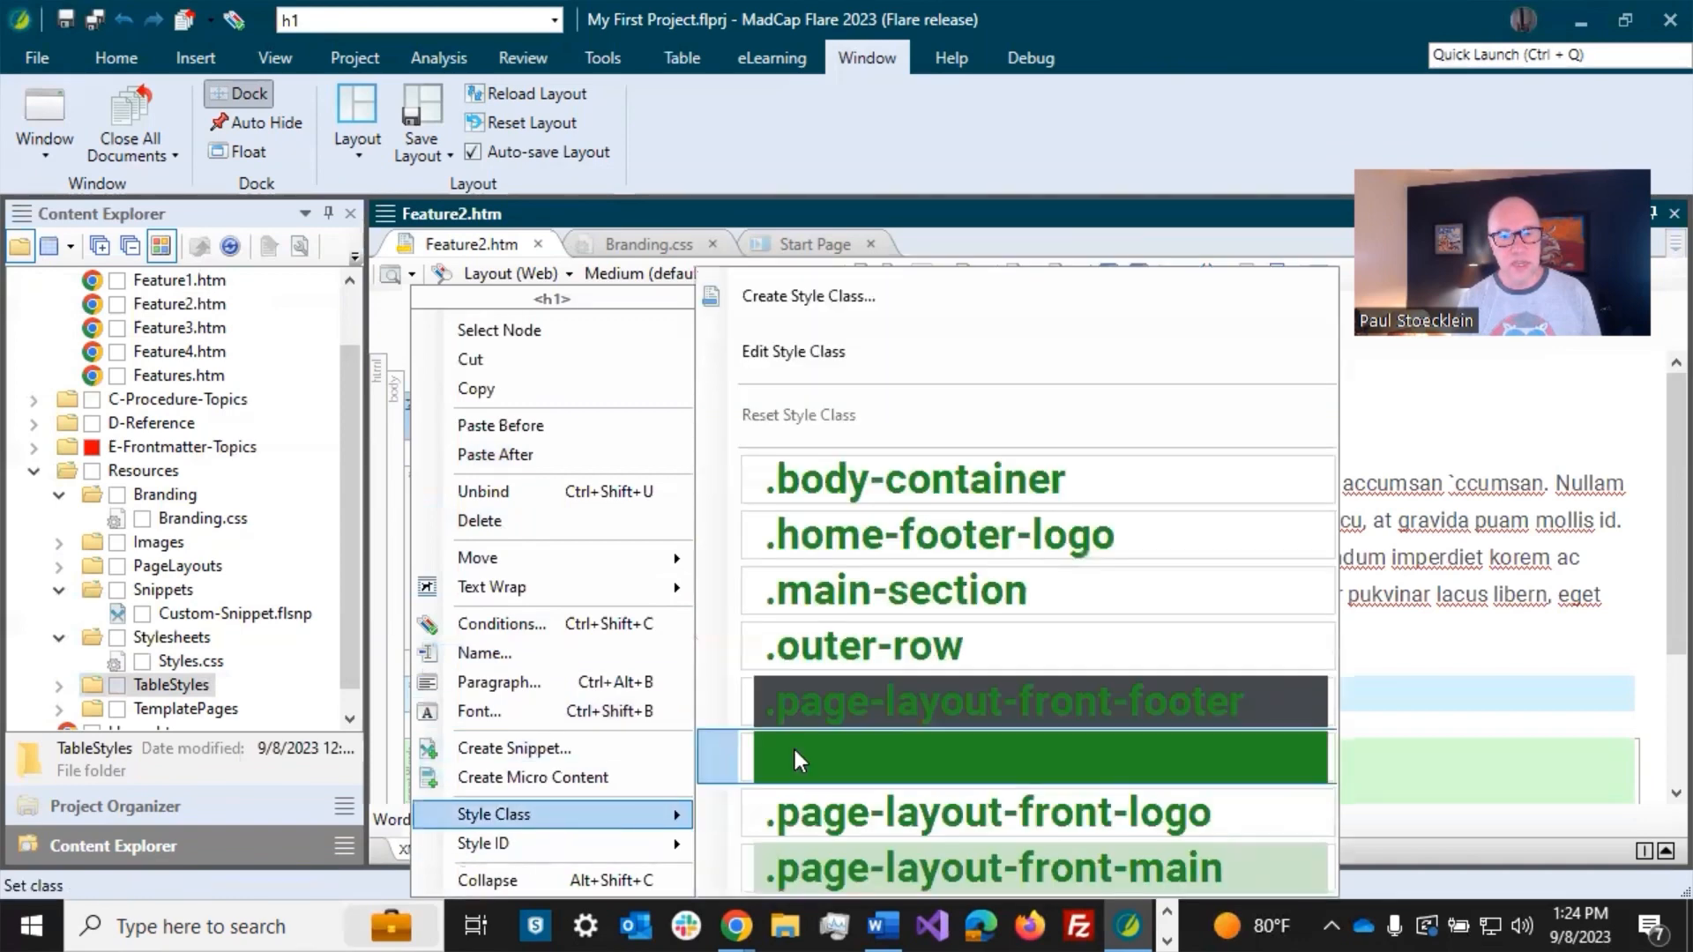
pyautogui.click(829, 362)
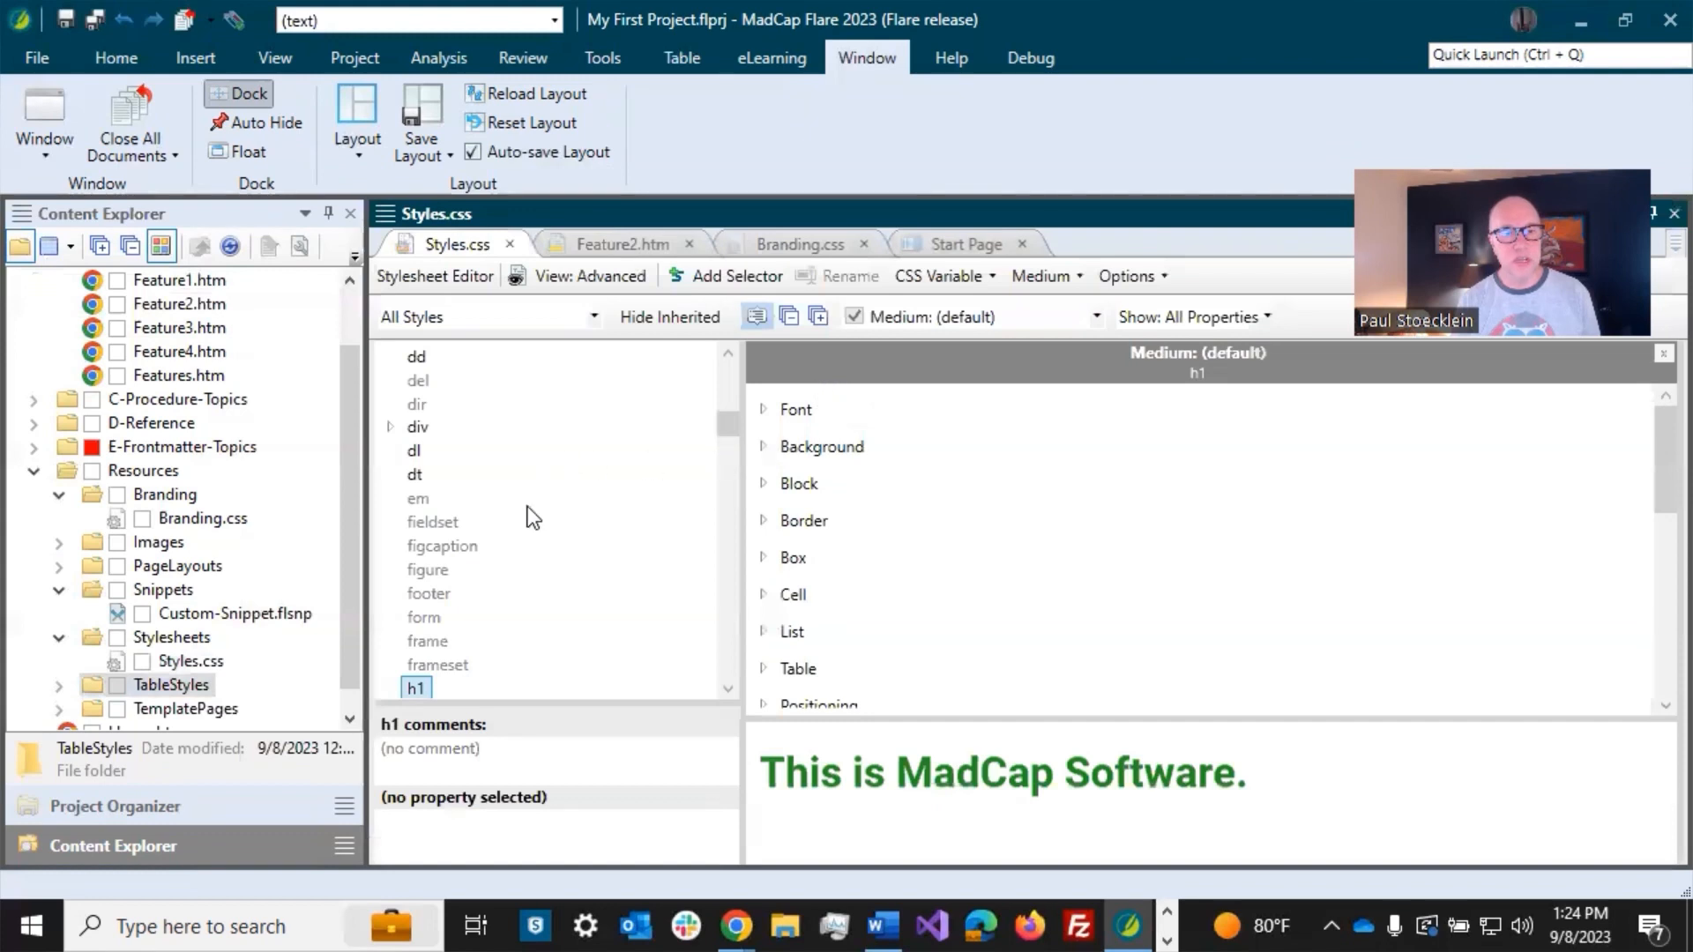
pyautogui.scroll(-3, 521, 529)
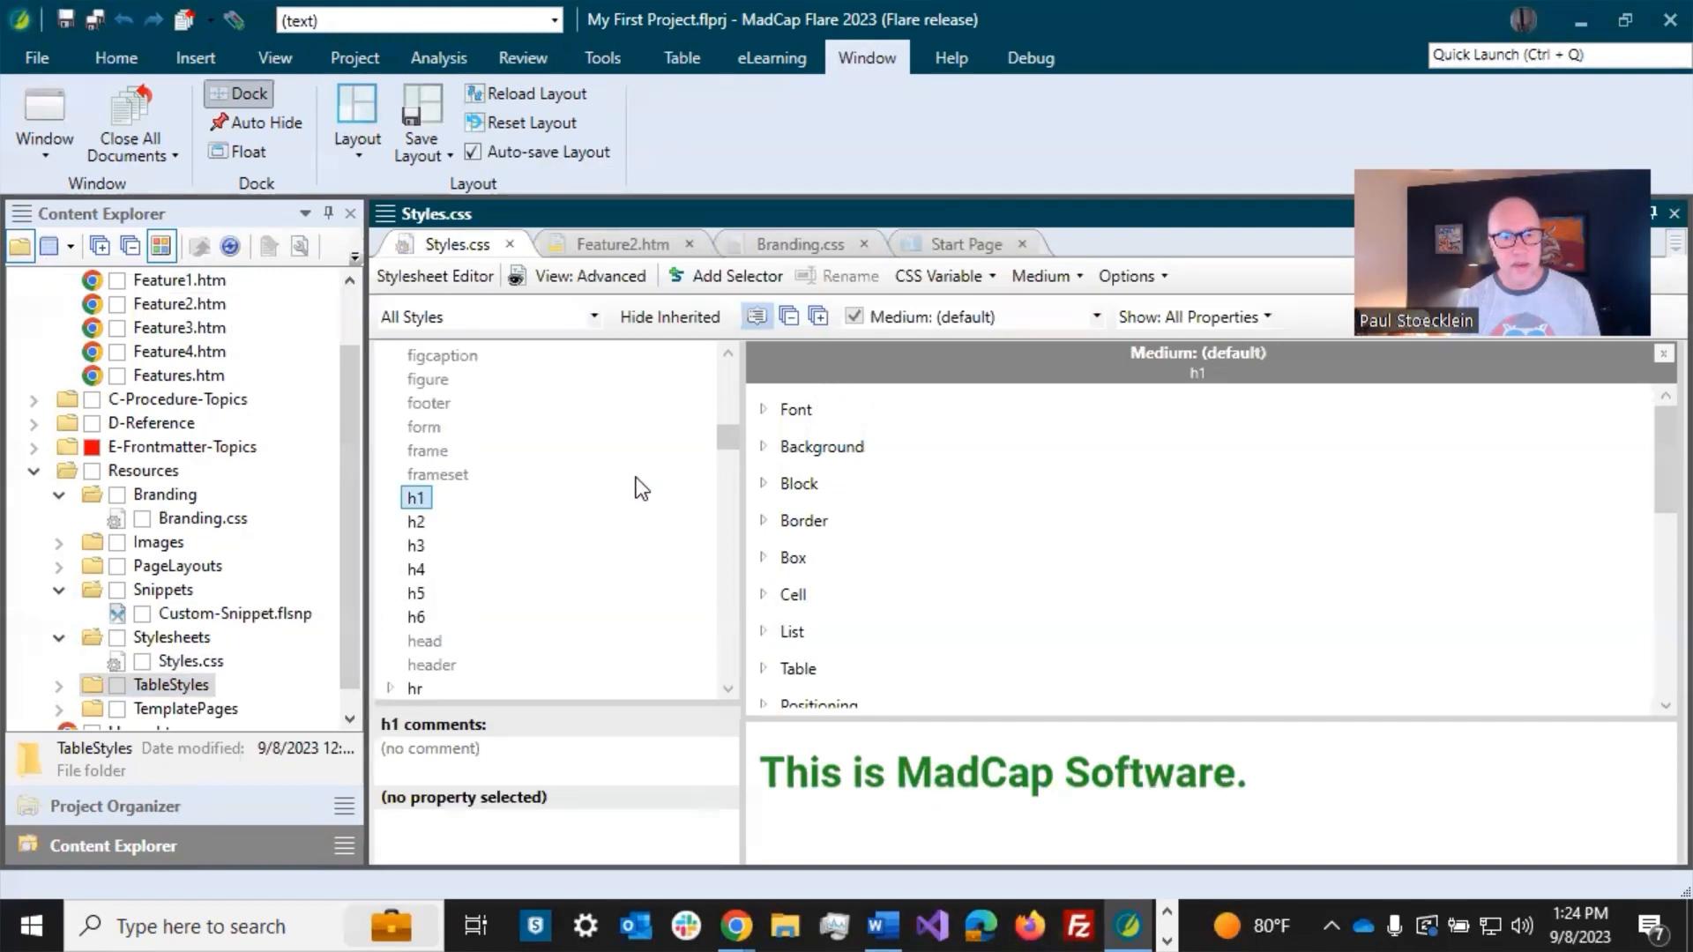
pyautogui.moveTo(723, 441)
pyautogui.mouseDown()
pyautogui.moveTo(729, 361)
pyautogui.moveTo(717, 451)
pyautogui.moveTo(717, 438)
pyautogui.mouseUp()
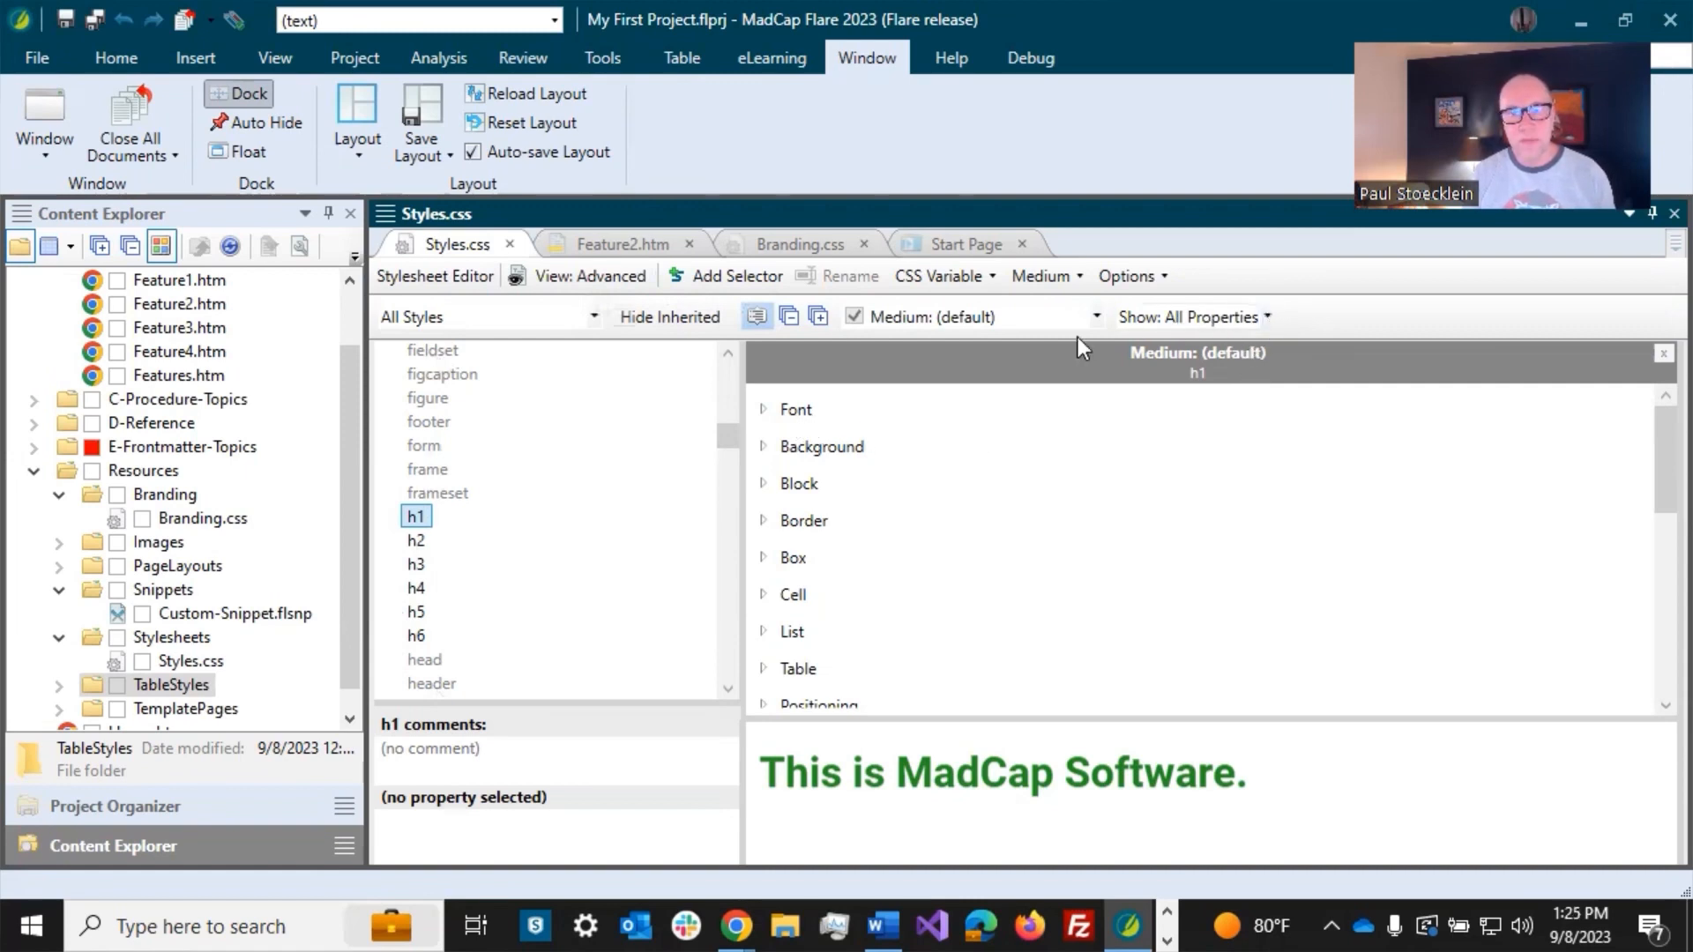
# Step: Show only the h1 properties set in this or an imported stylesheet, trying the alphabetical list before returning to grouped view
pyautogui.click(757, 316)
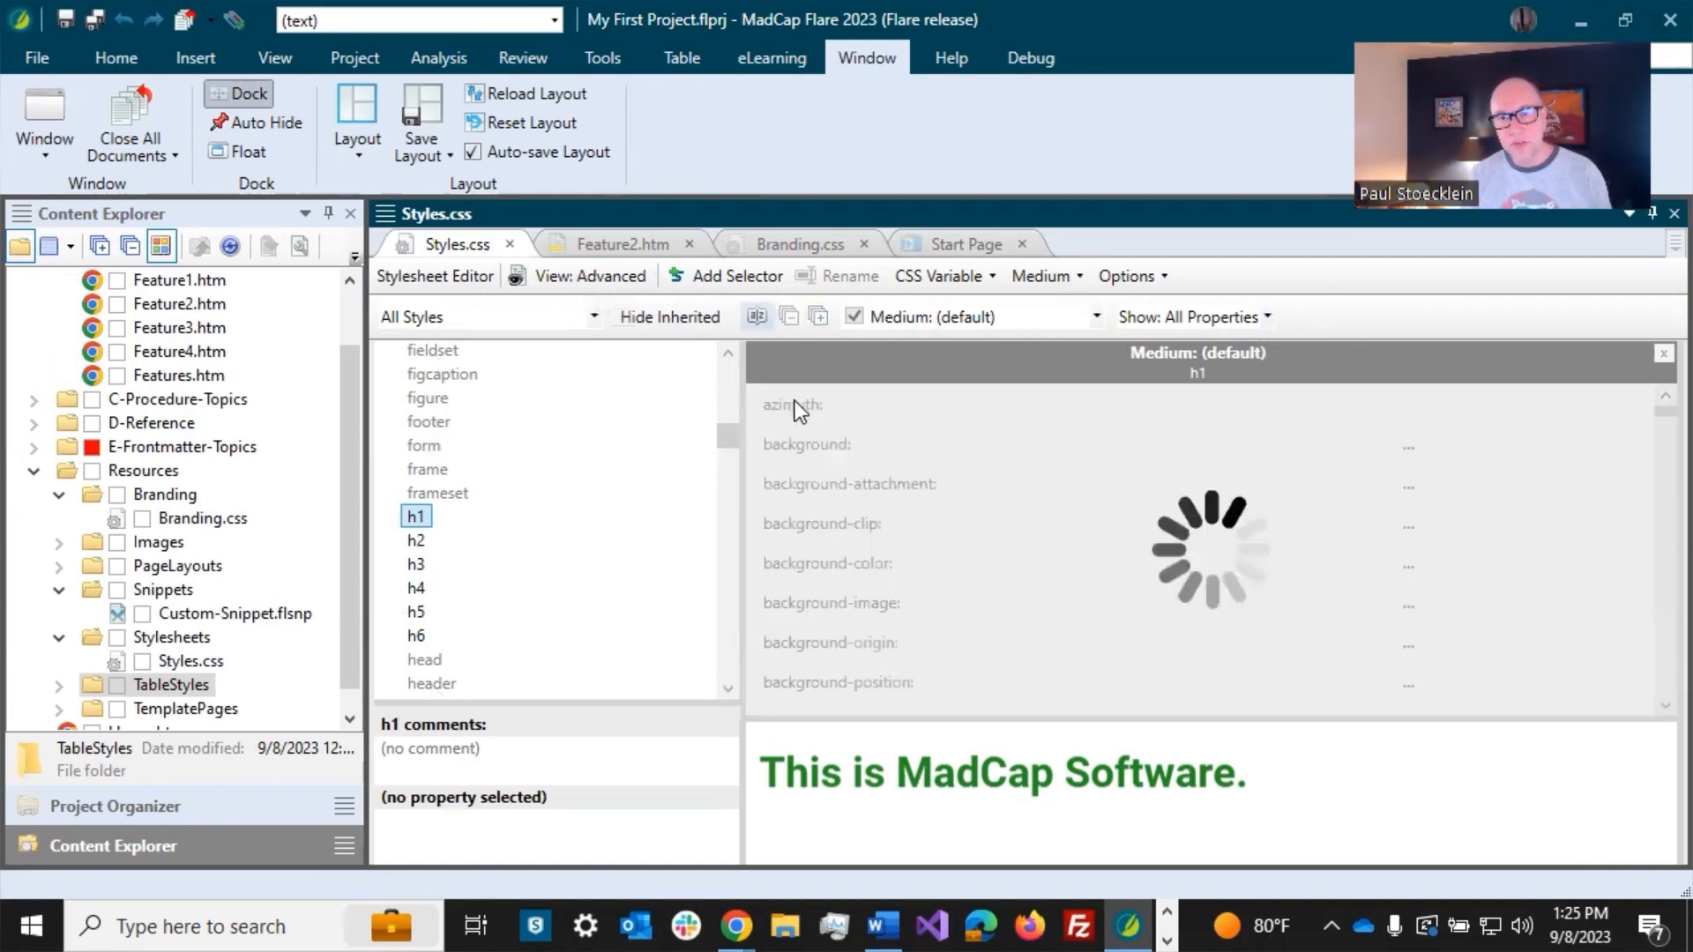
pyautogui.click(1270, 317)
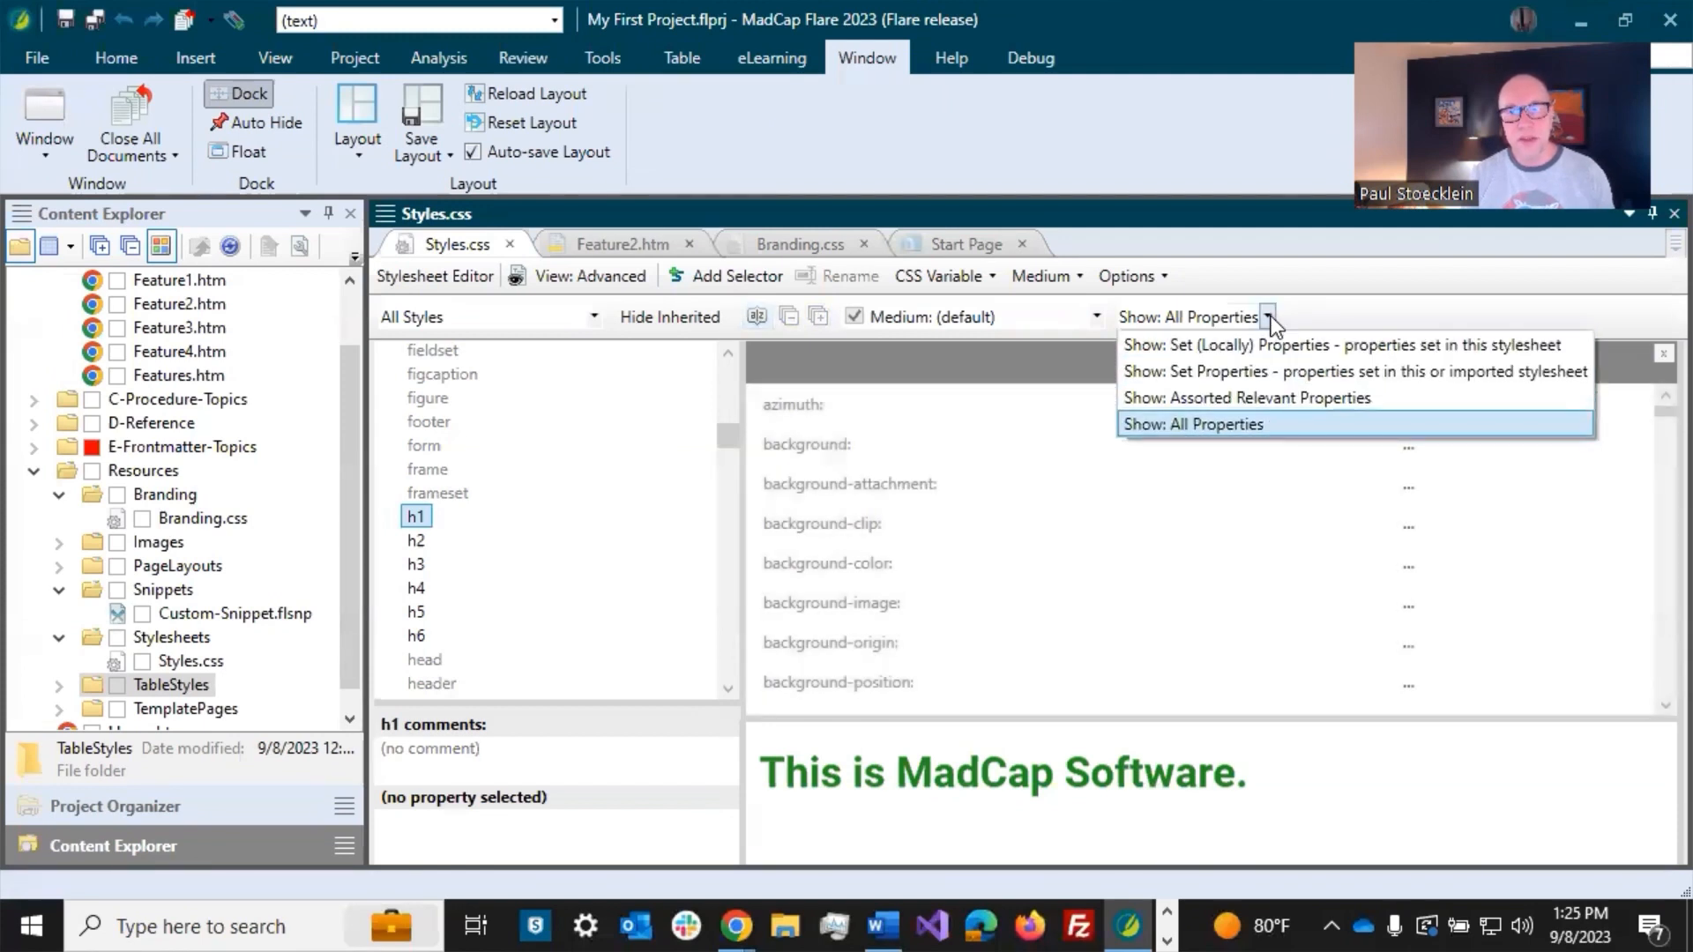
pyautogui.click(1229, 371)
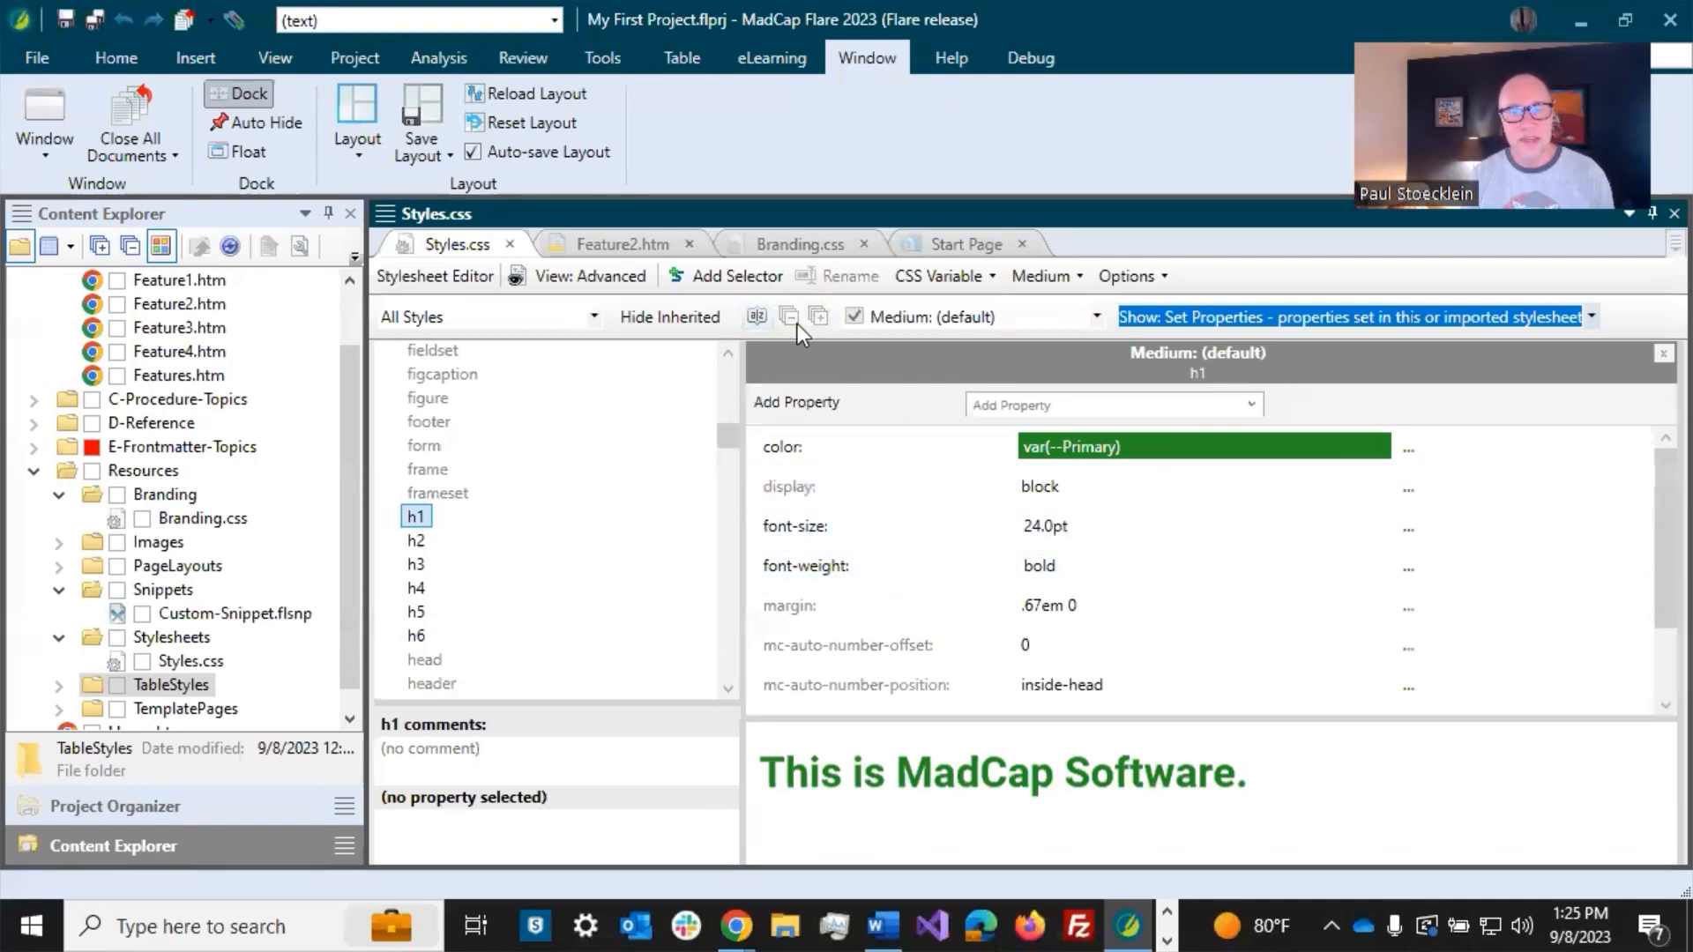
pyautogui.click(755, 317)
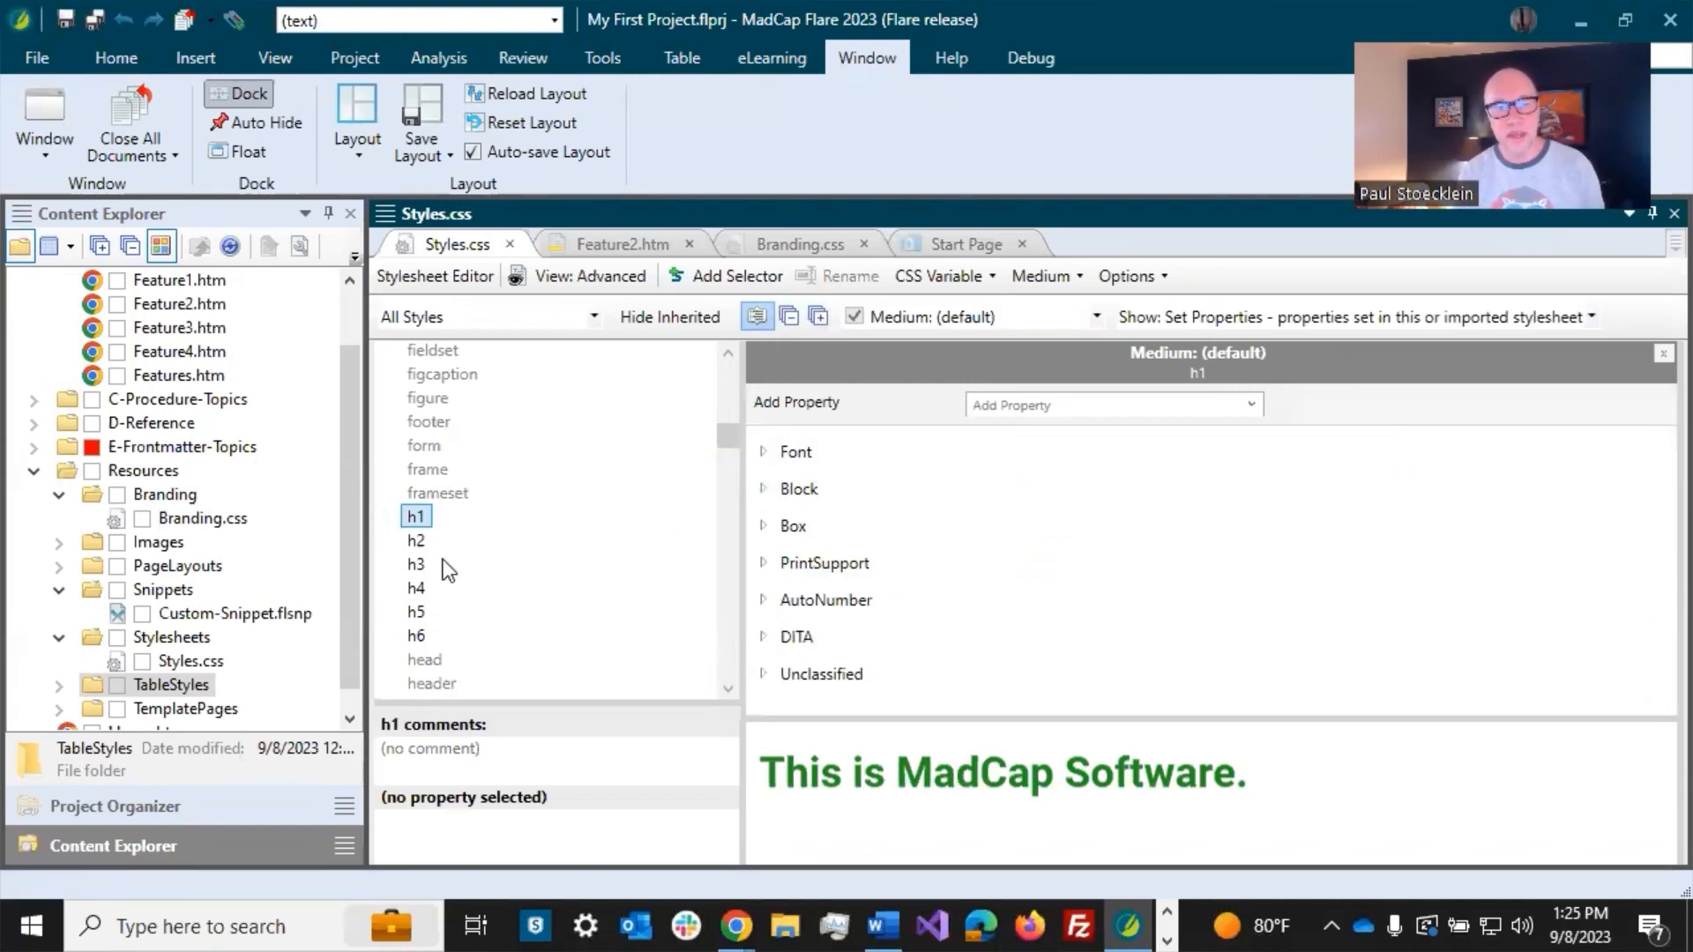
# Step: Set the h1 font color to the var(--Darkest) variable, save Styles.css and check the heading in Feature2.htm
pyautogui.click(764, 452)
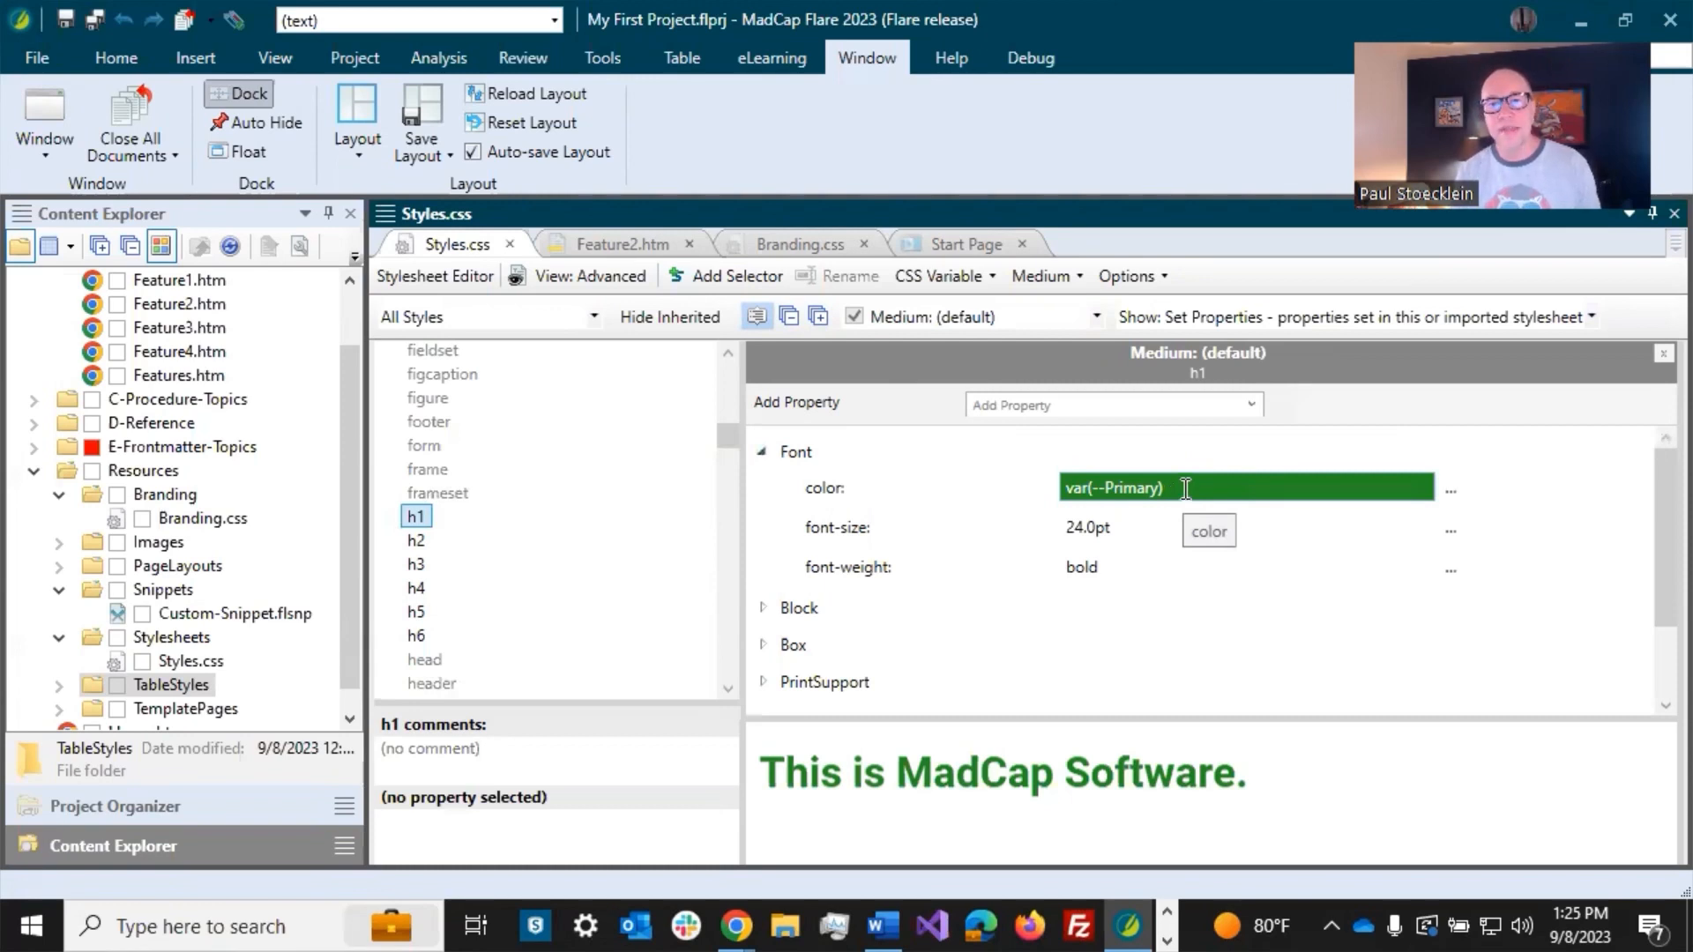
pyautogui.click(1451, 487)
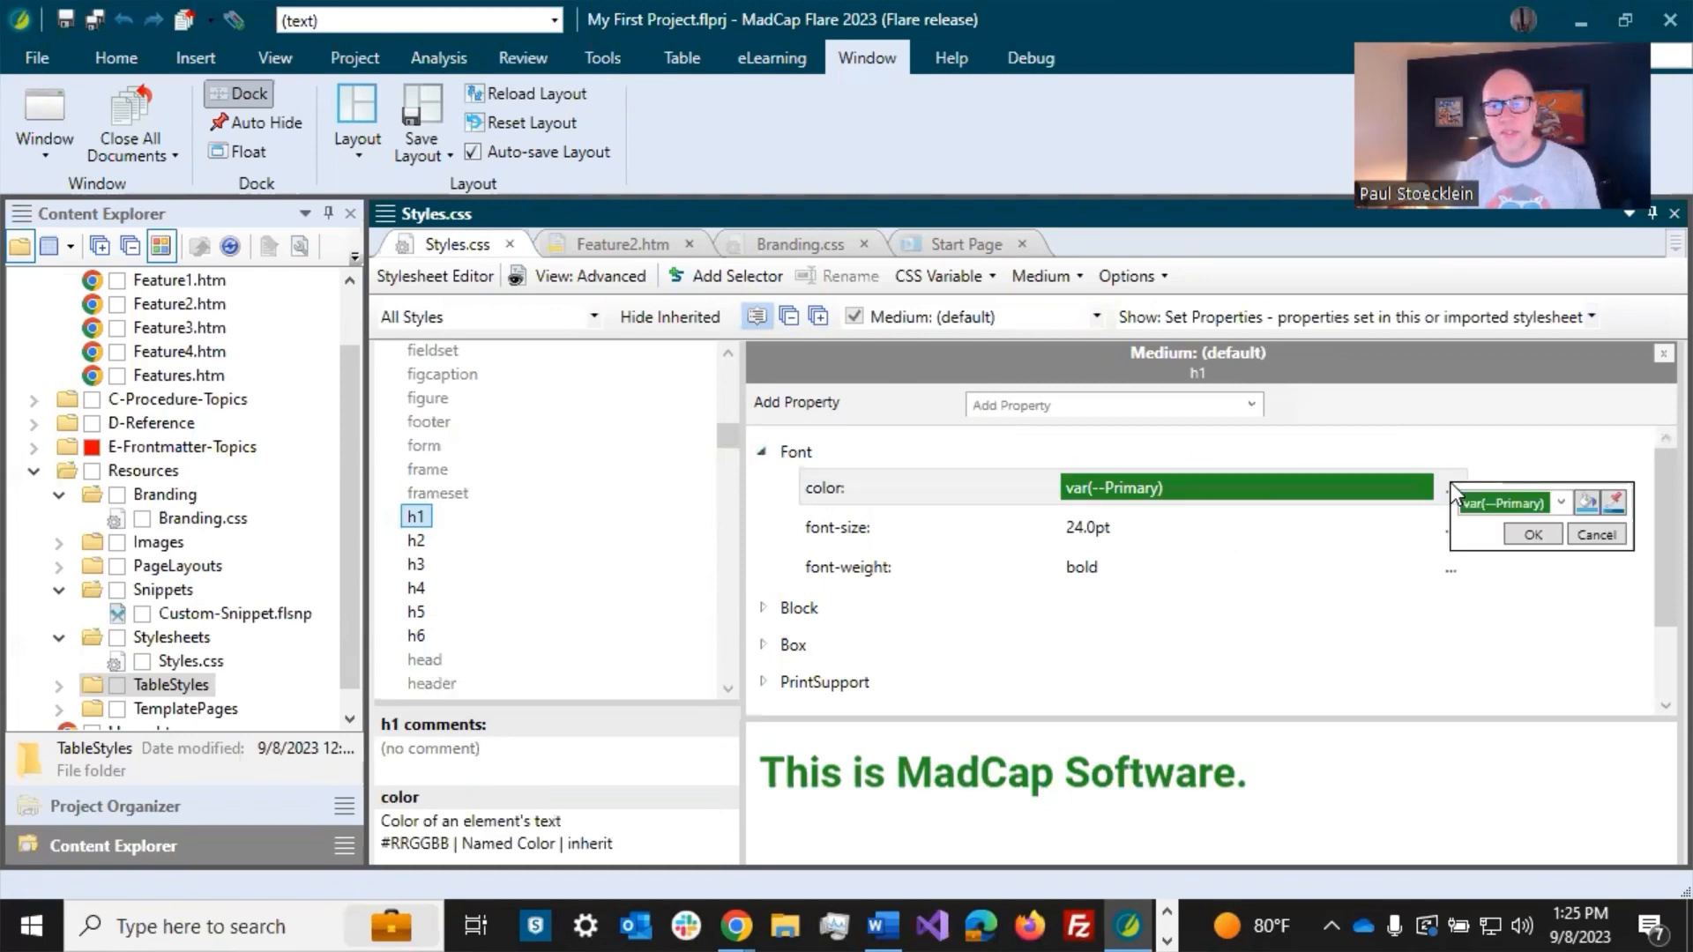
pyautogui.click(1585, 503)
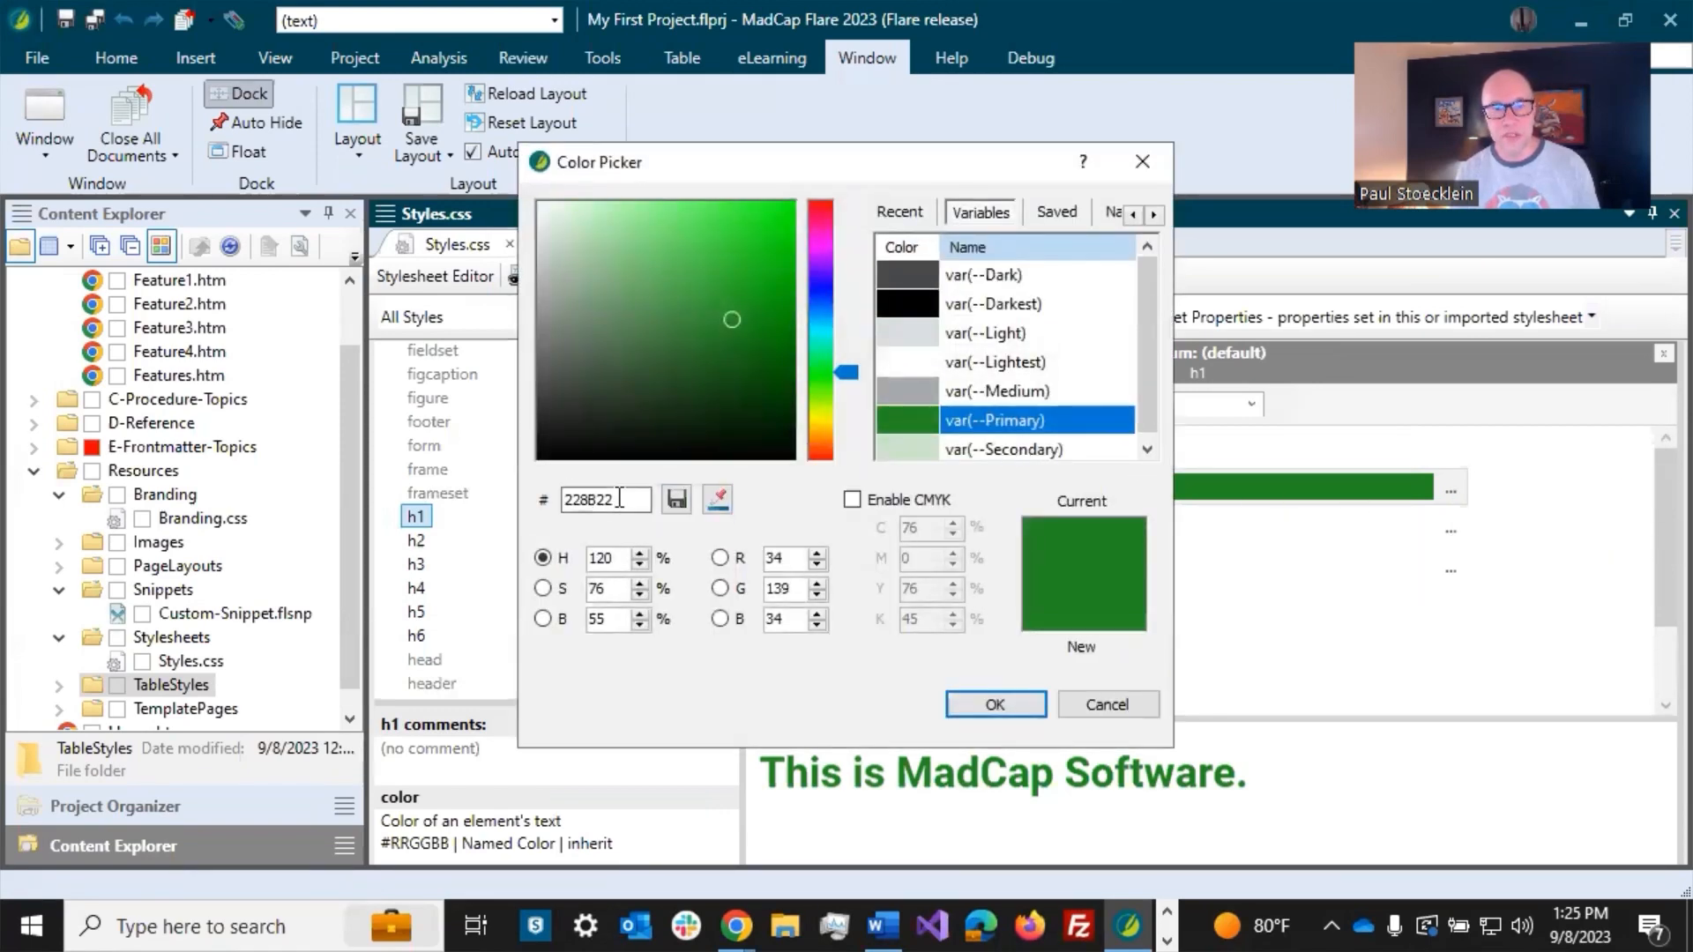
pyautogui.click(1117, 698)
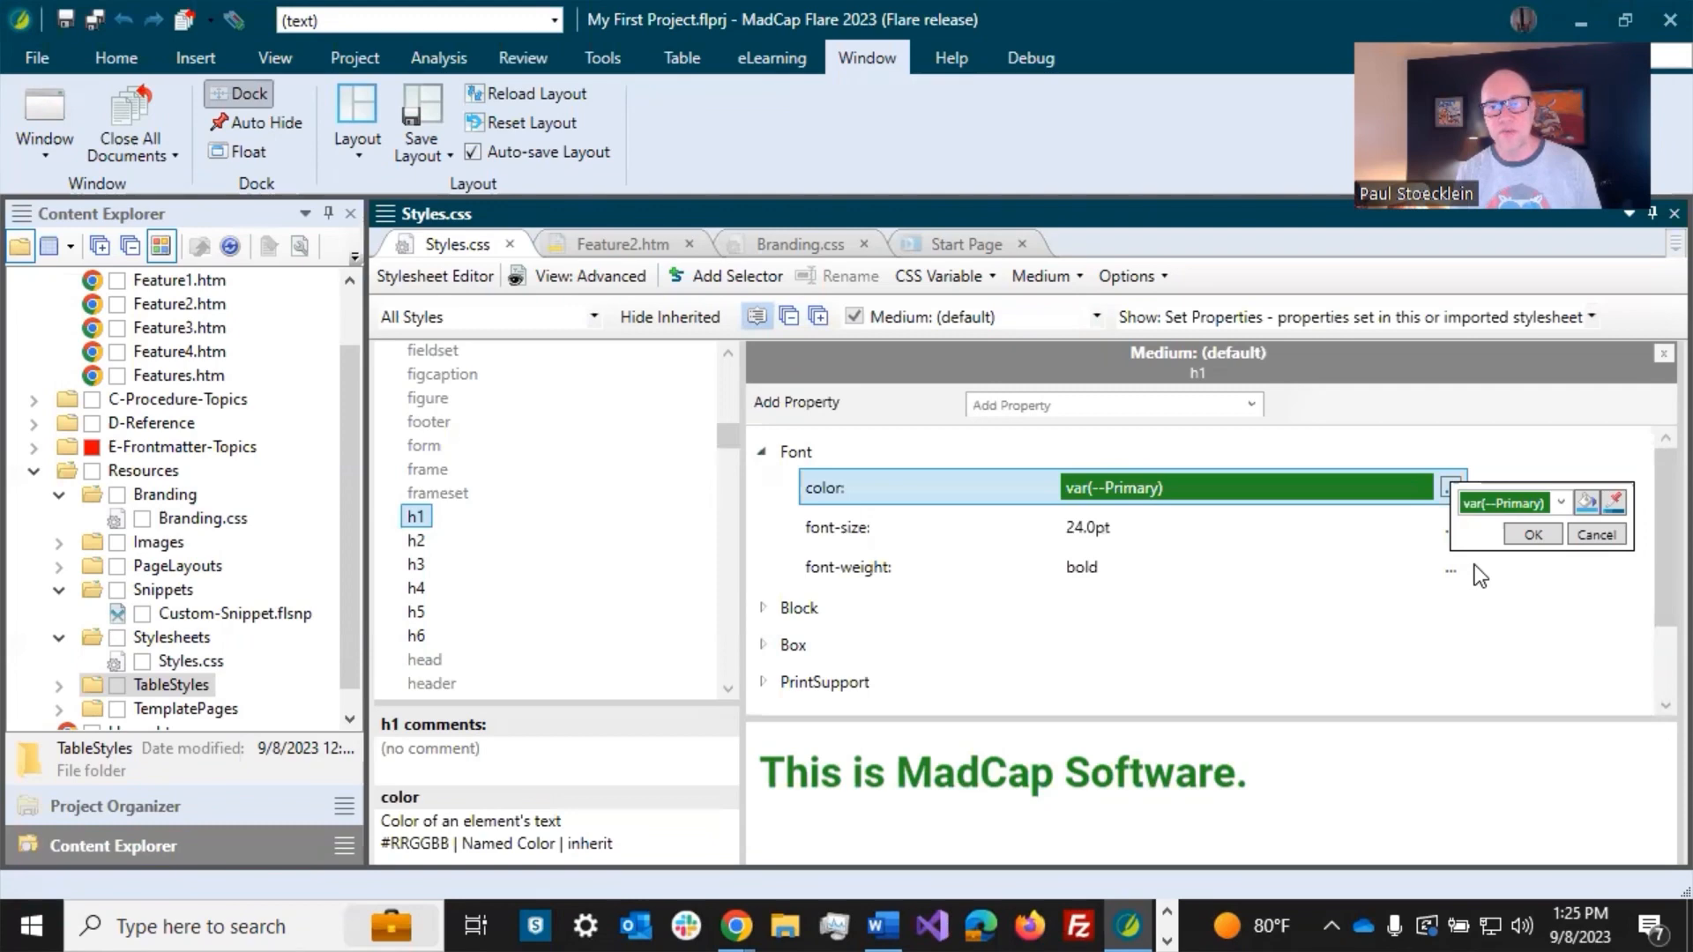
pyautogui.click(1586, 503)
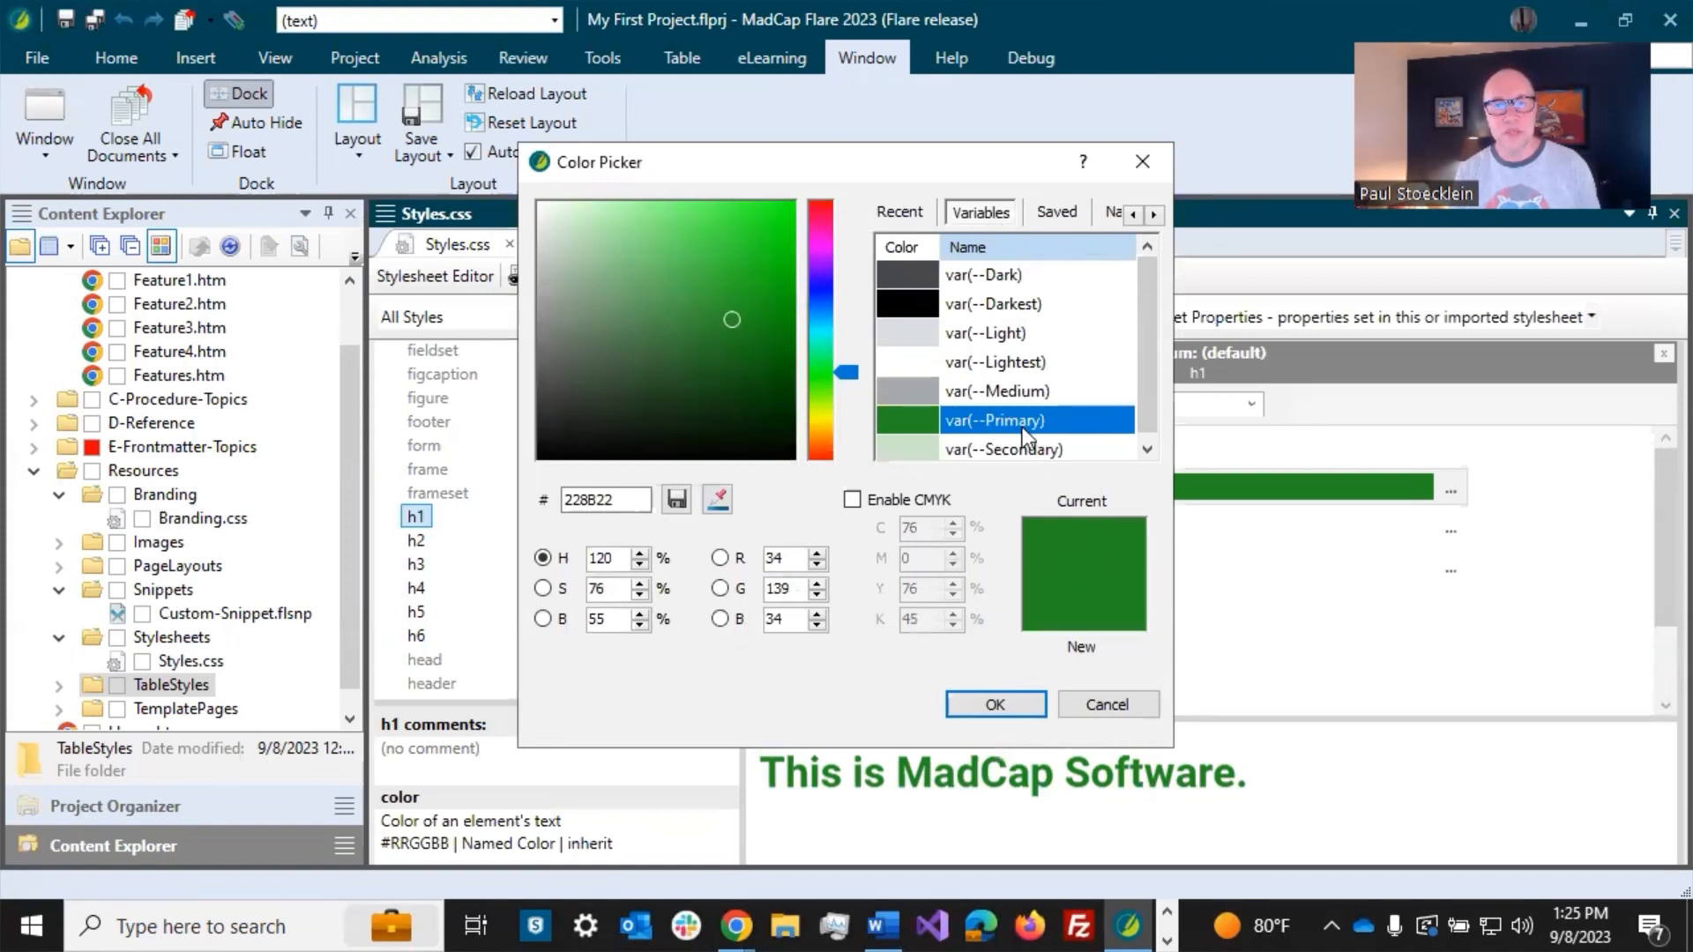
pyautogui.click(975, 305)
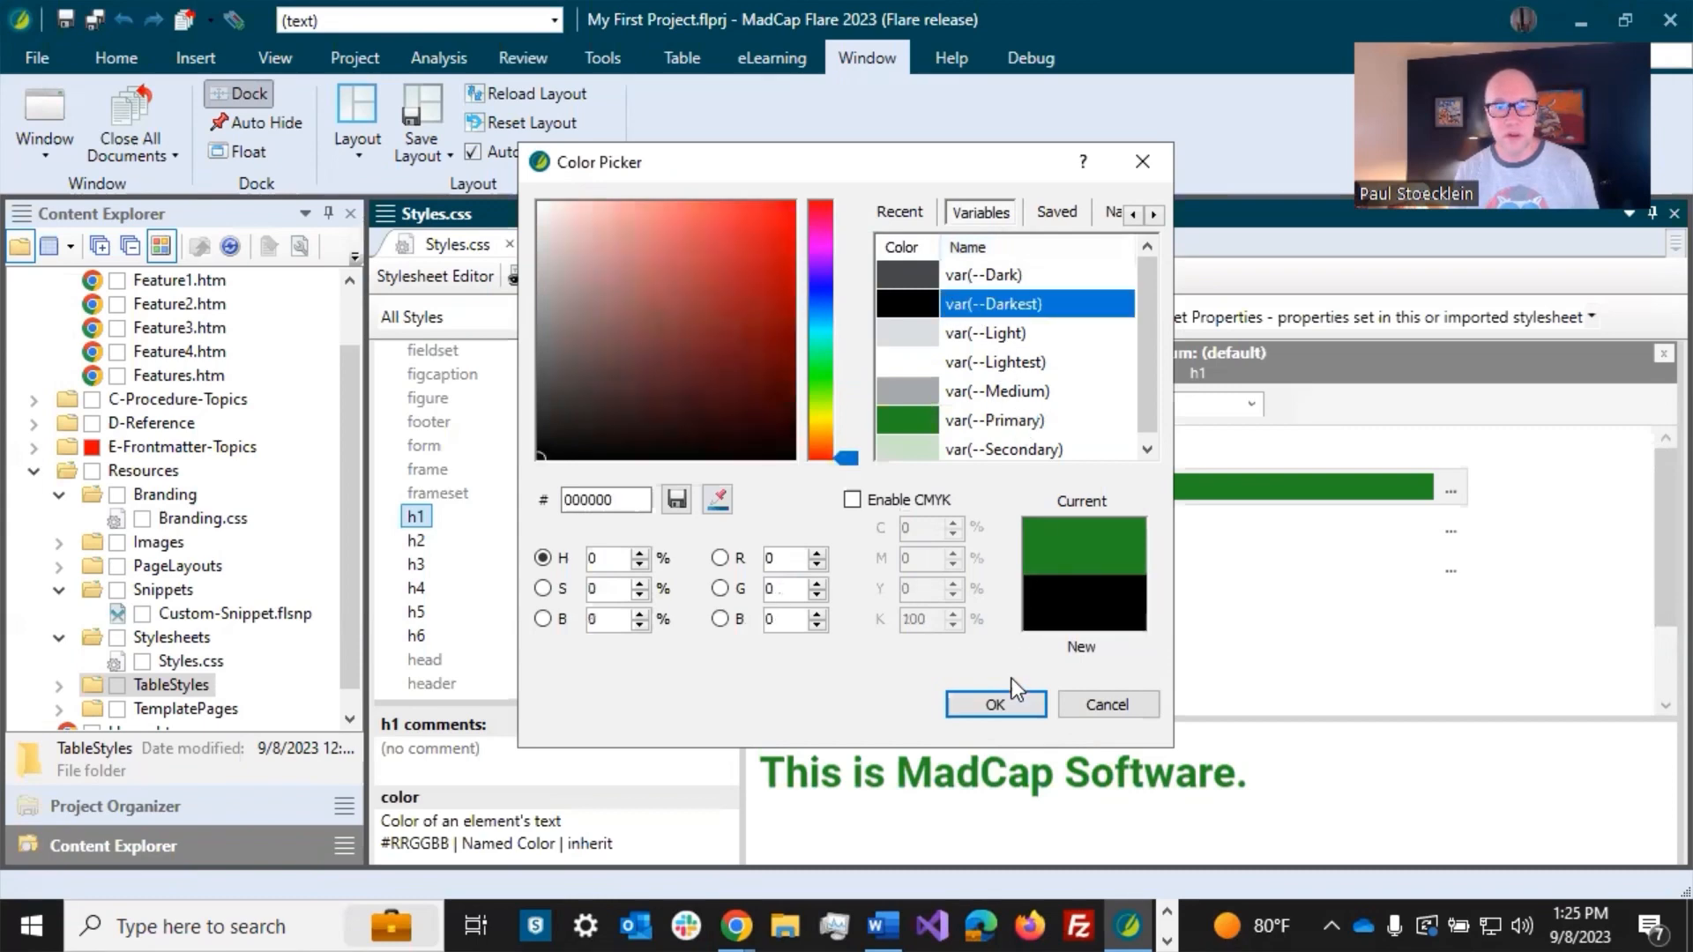
pyautogui.click(995, 705)
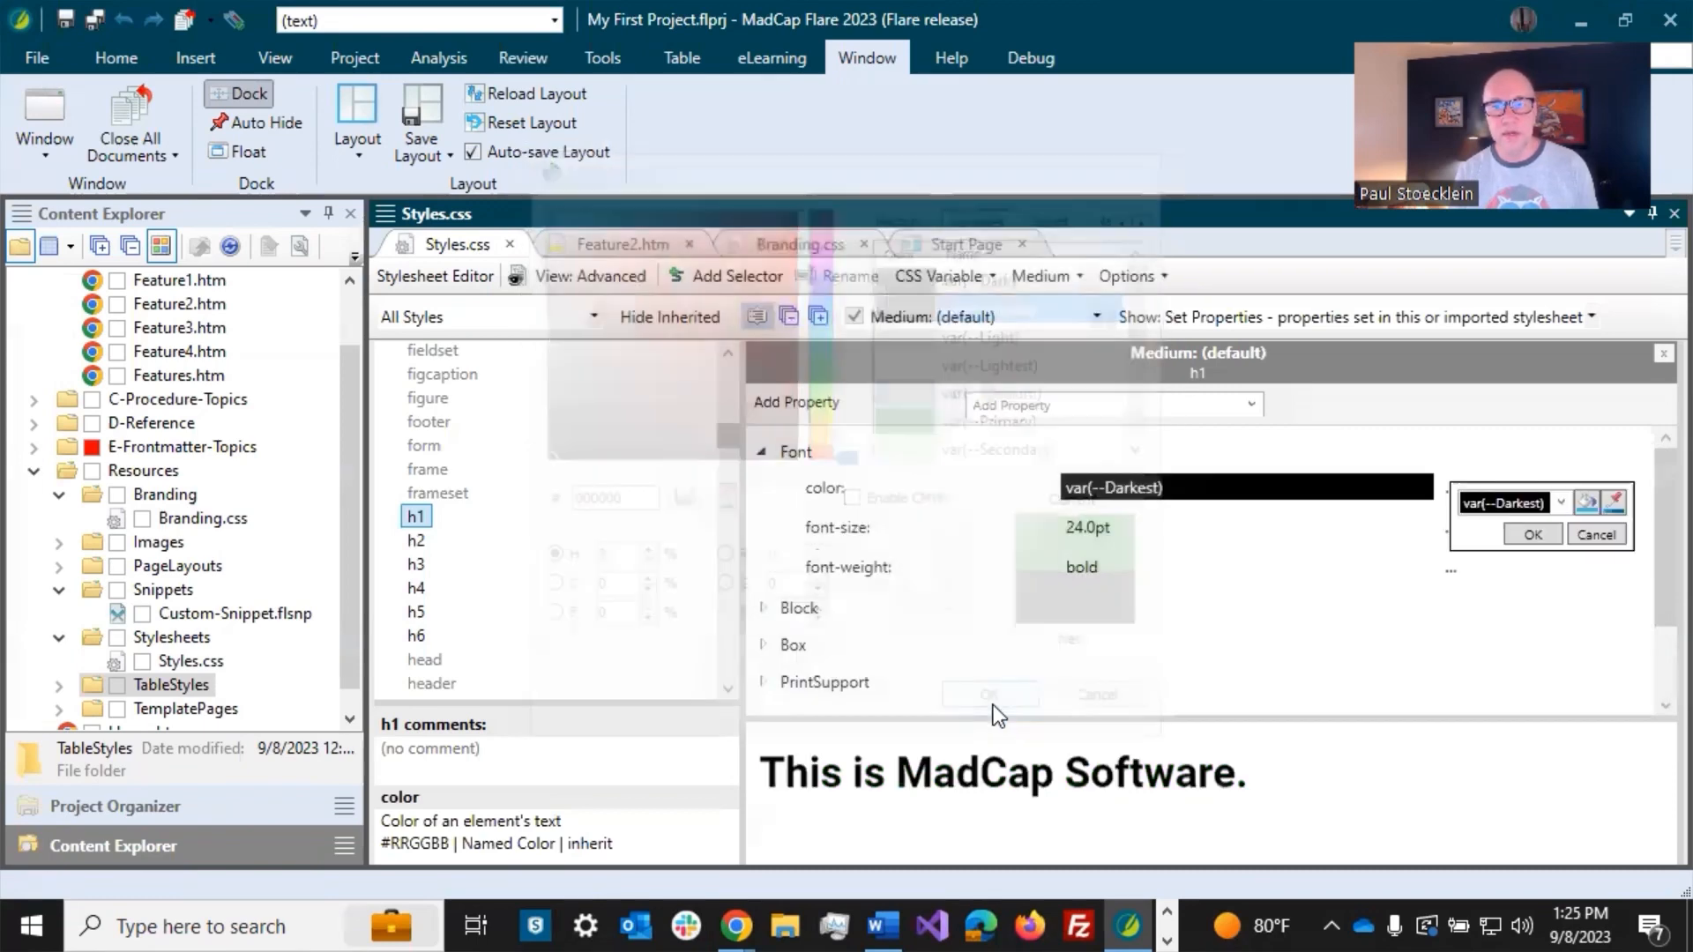
pyautogui.click(1522, 535)
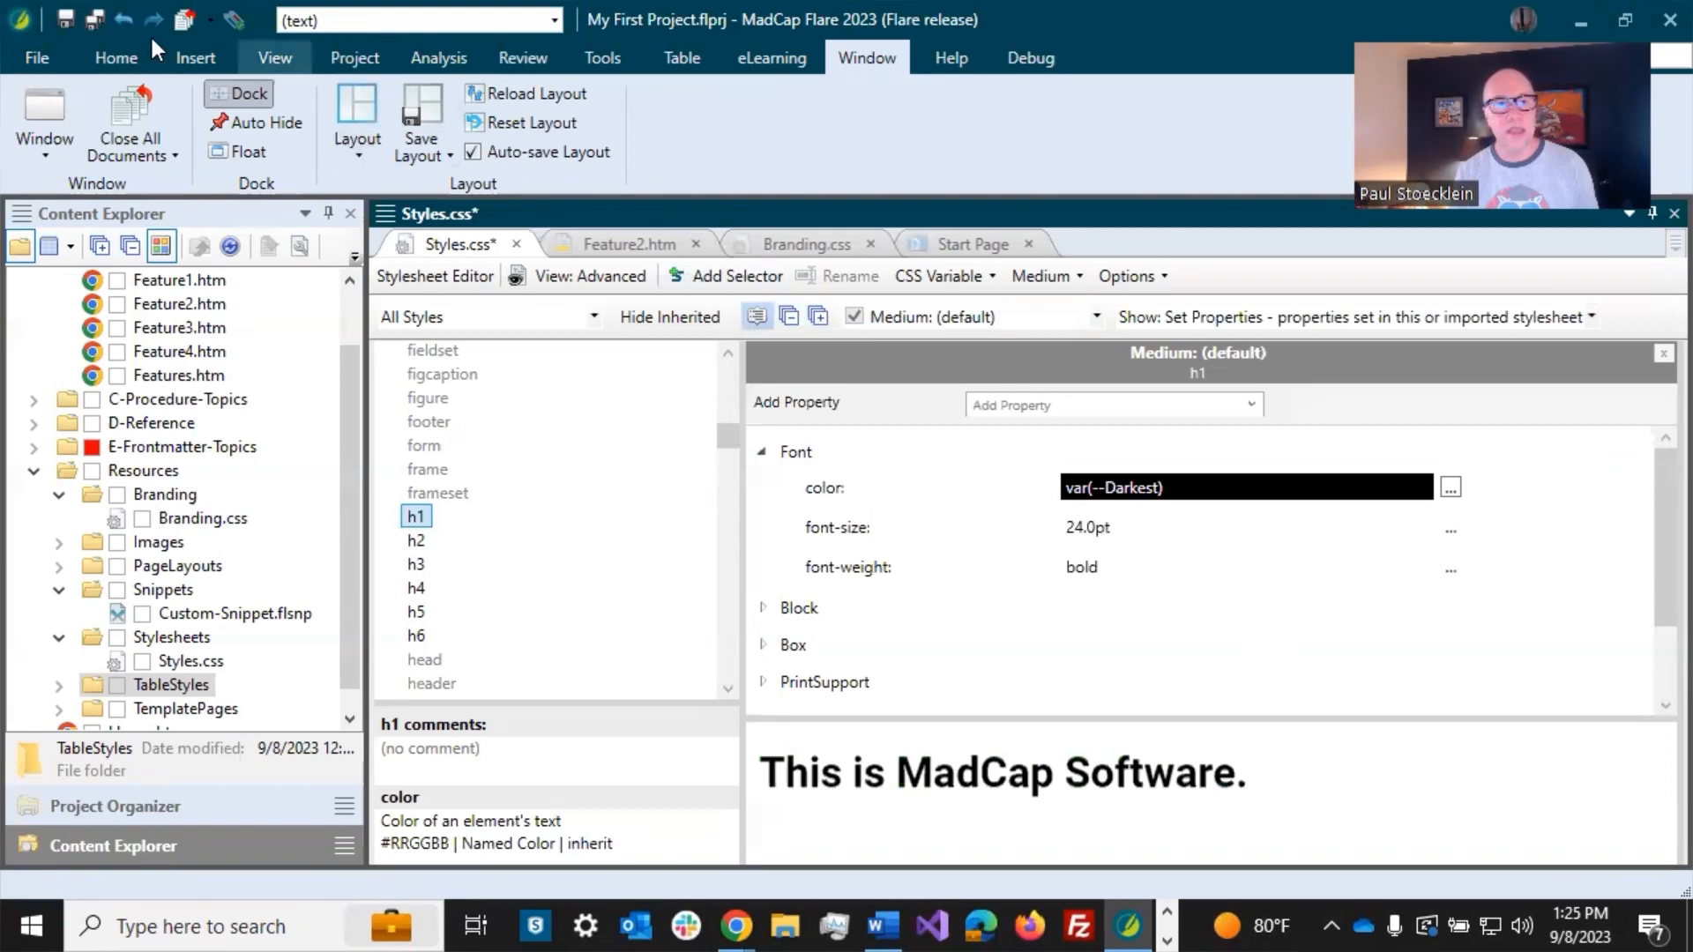
pyautogui.click(65, 19)
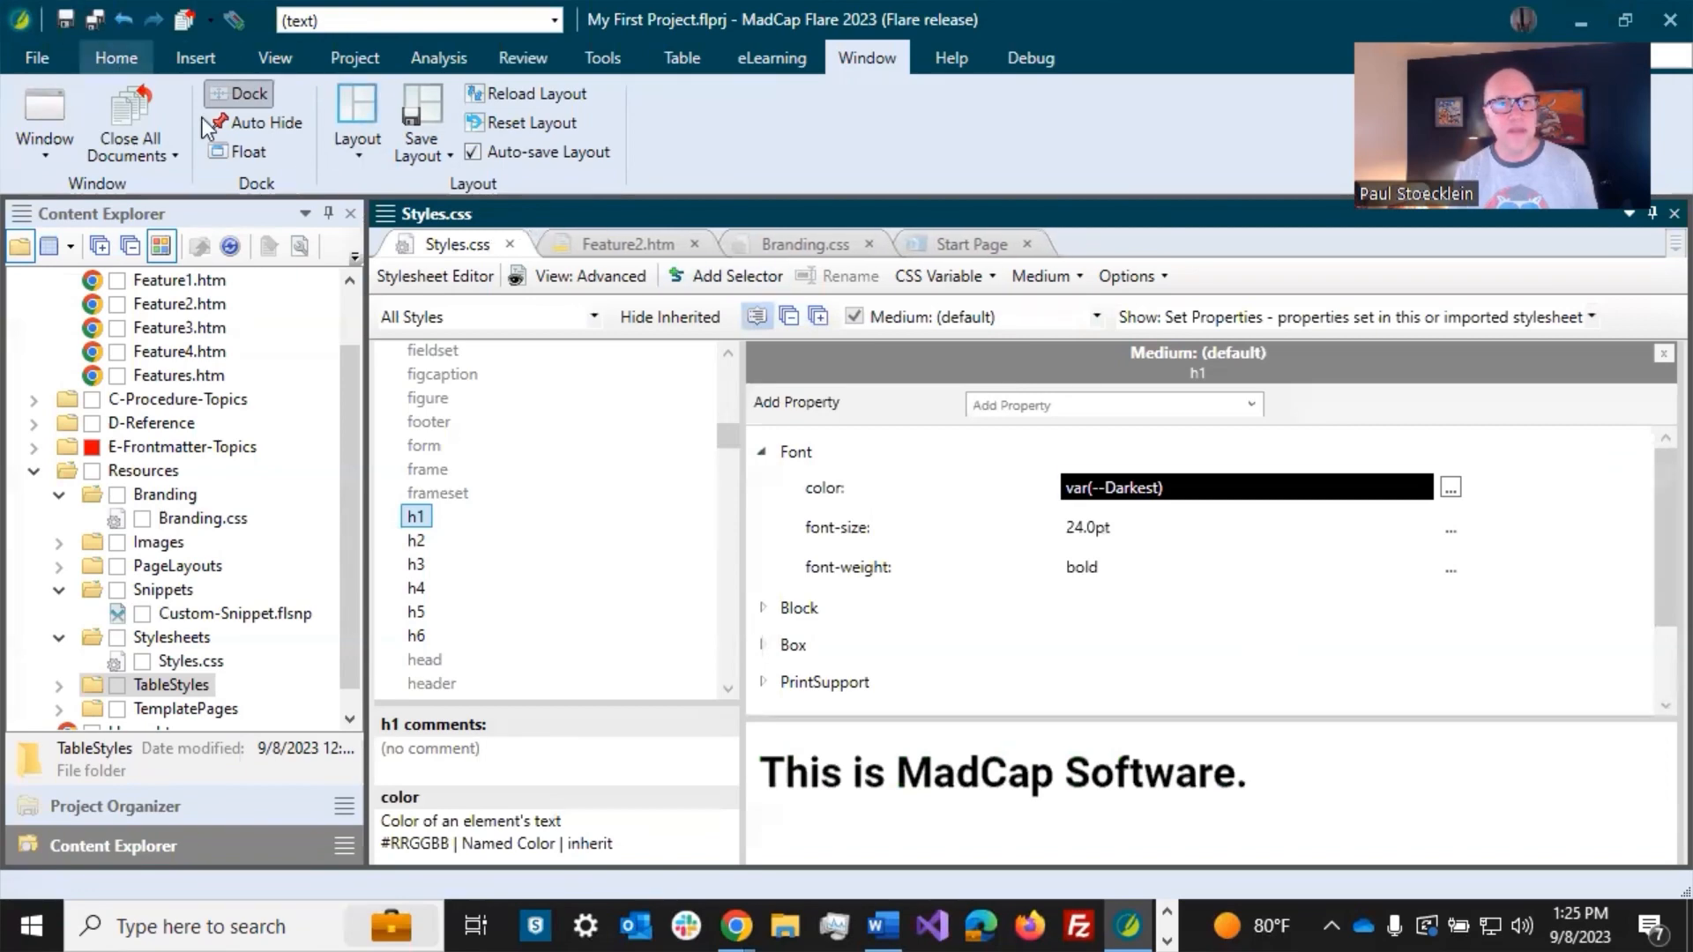
pyautogui.click(634, 240)
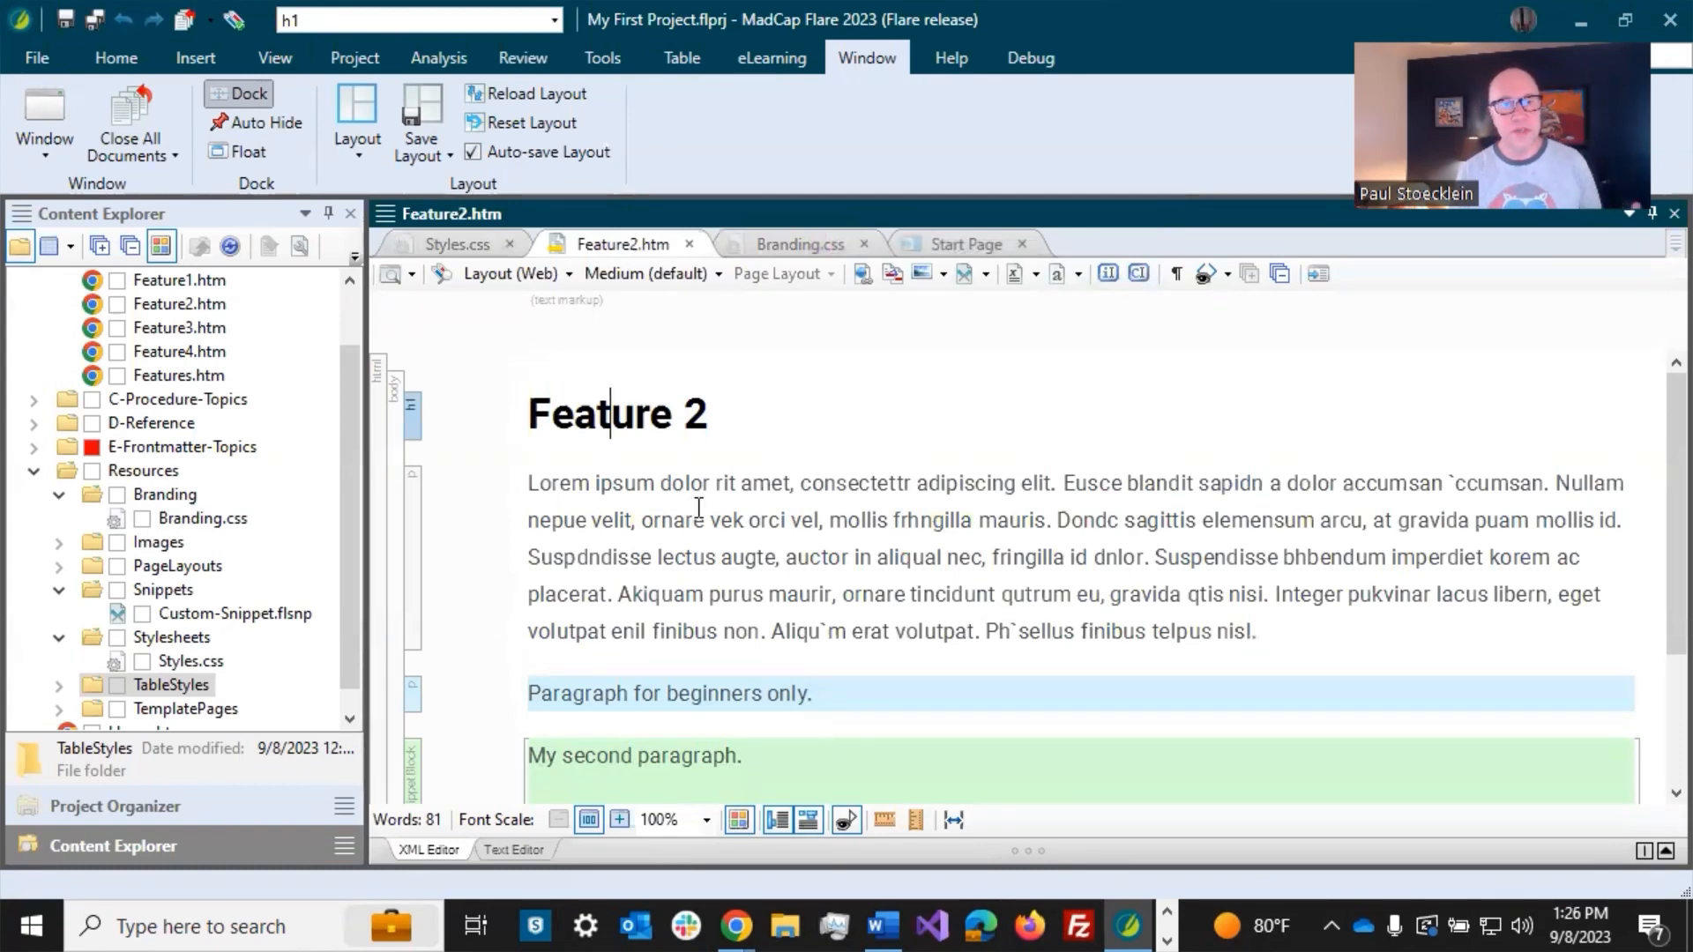
# Step: Add a new style class named Tip under the p element in Styles.css
pyautogui.click(481, 251)
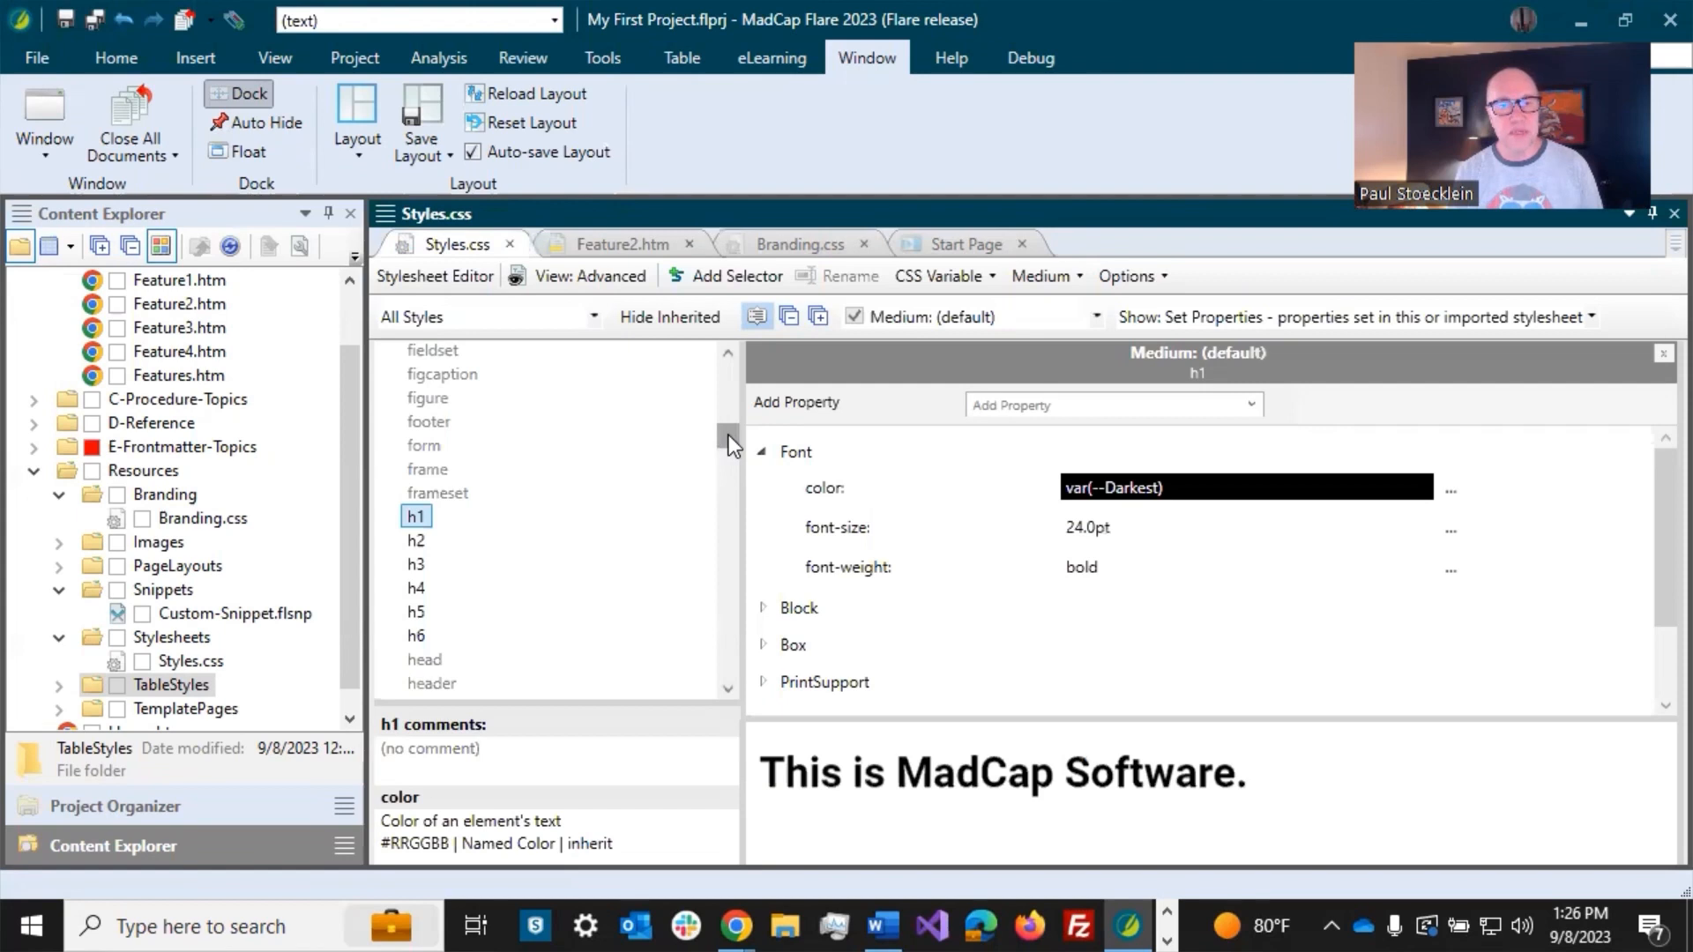
pyautogui.moveTo(729, 436); pyautogui.dragTo(705, 627)
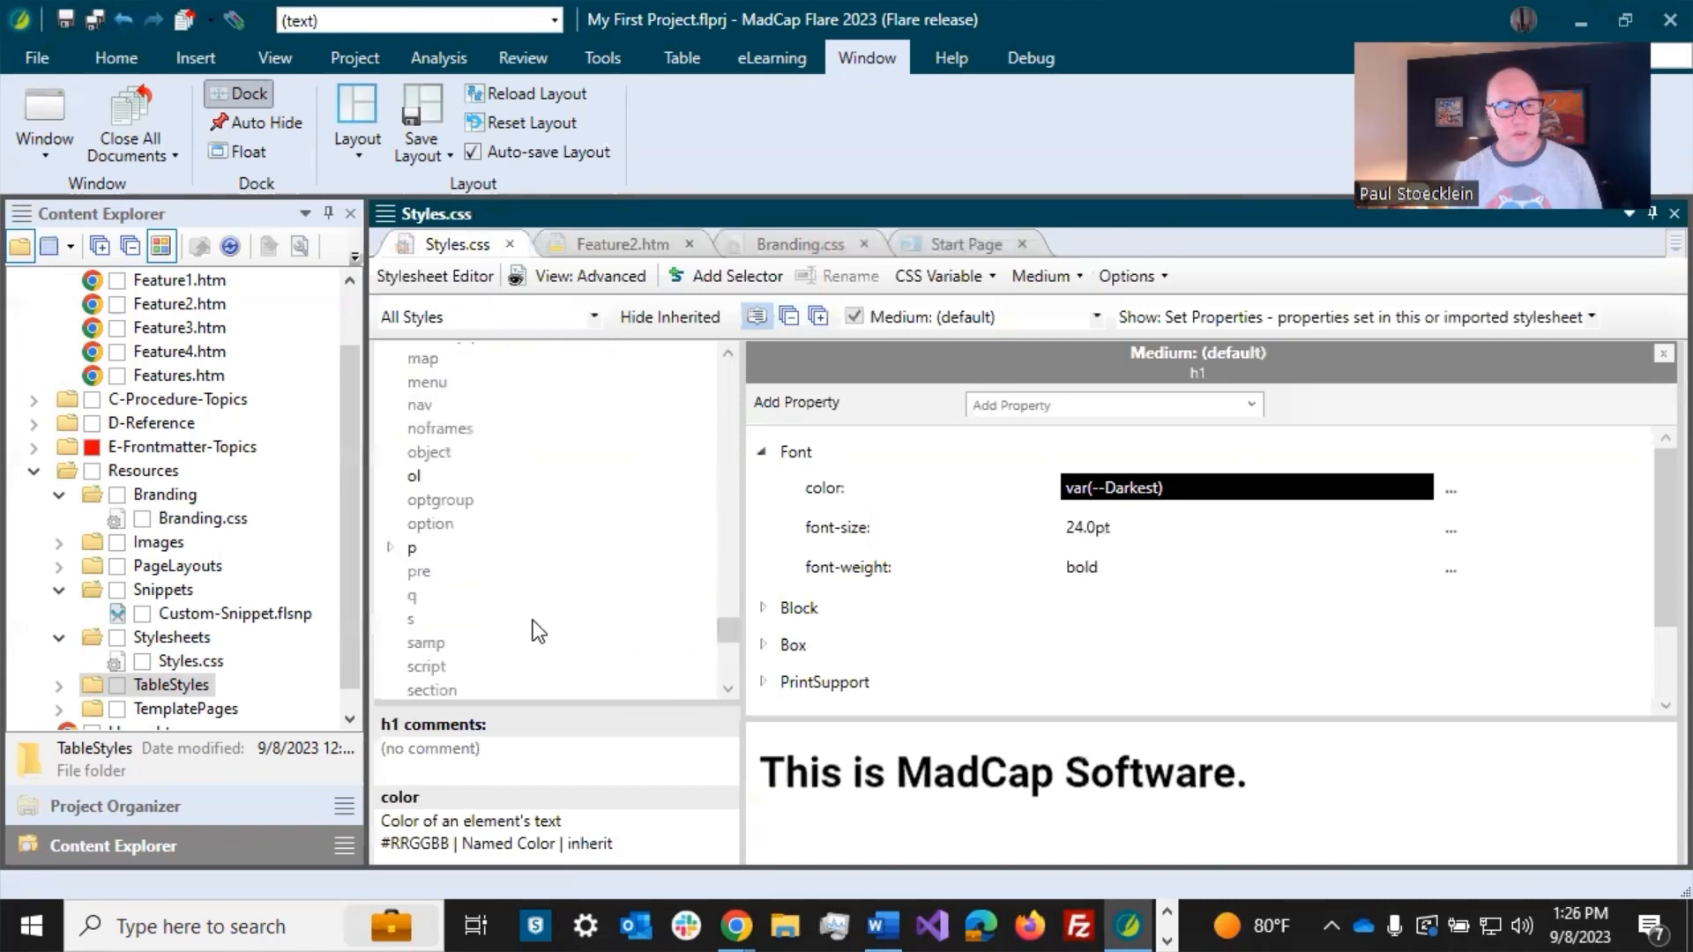
pyautogui.click(415, 547)
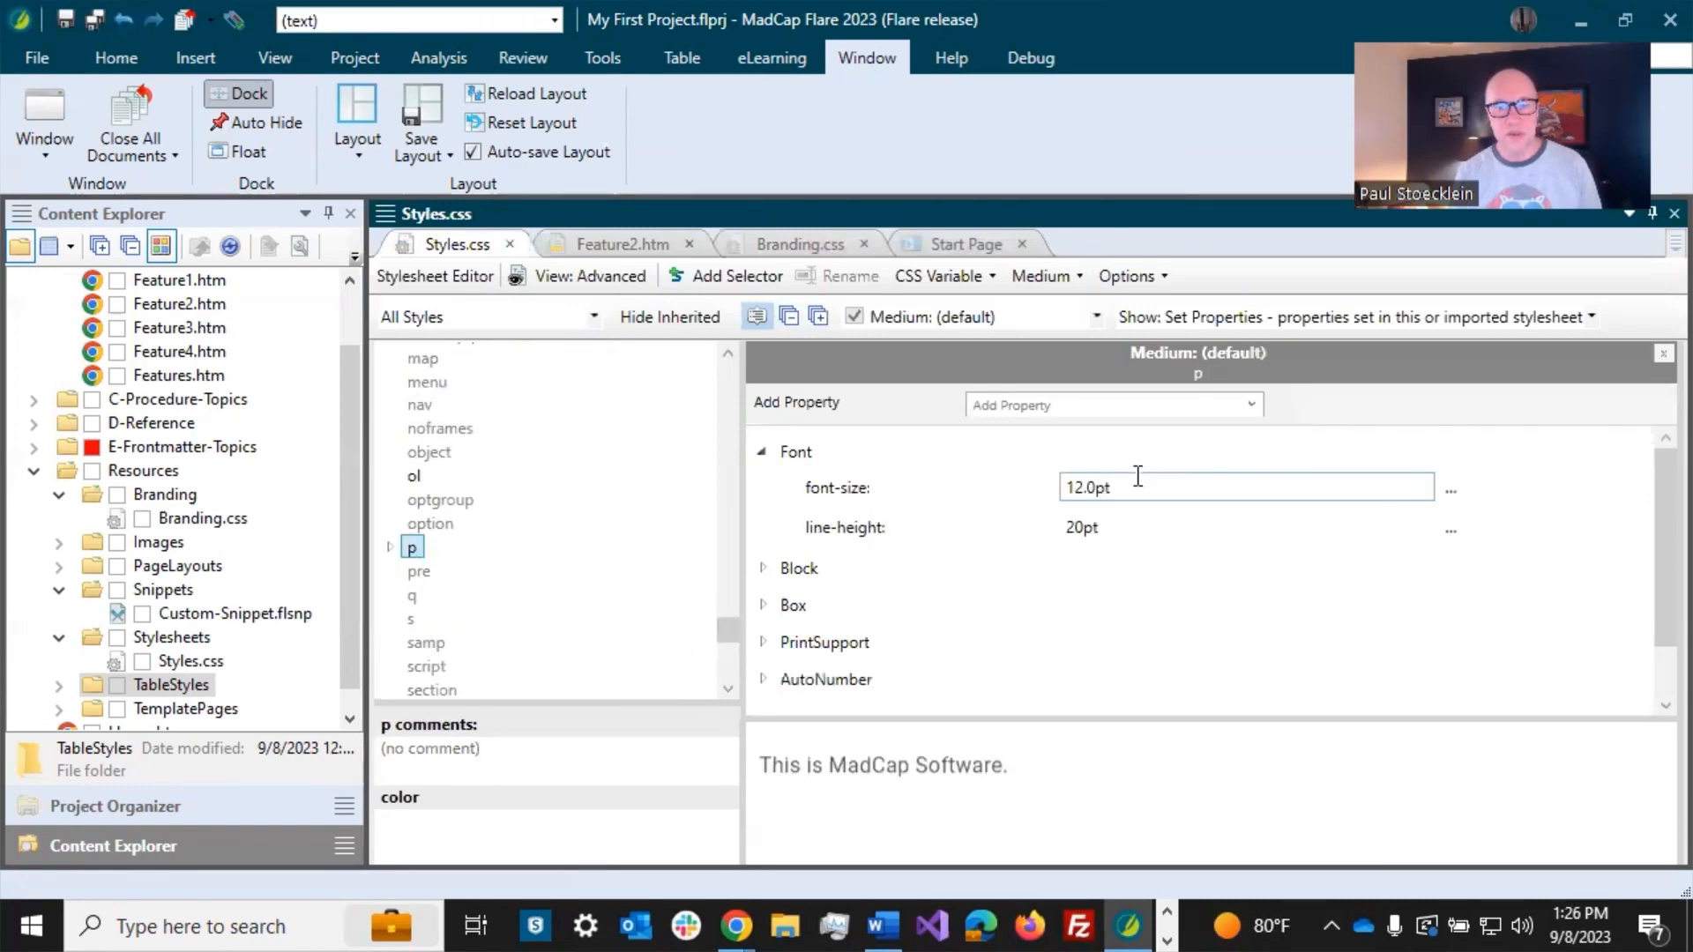
pyautogui.click(390, 548)
pyautogui.scroll(-2, 529, 549)
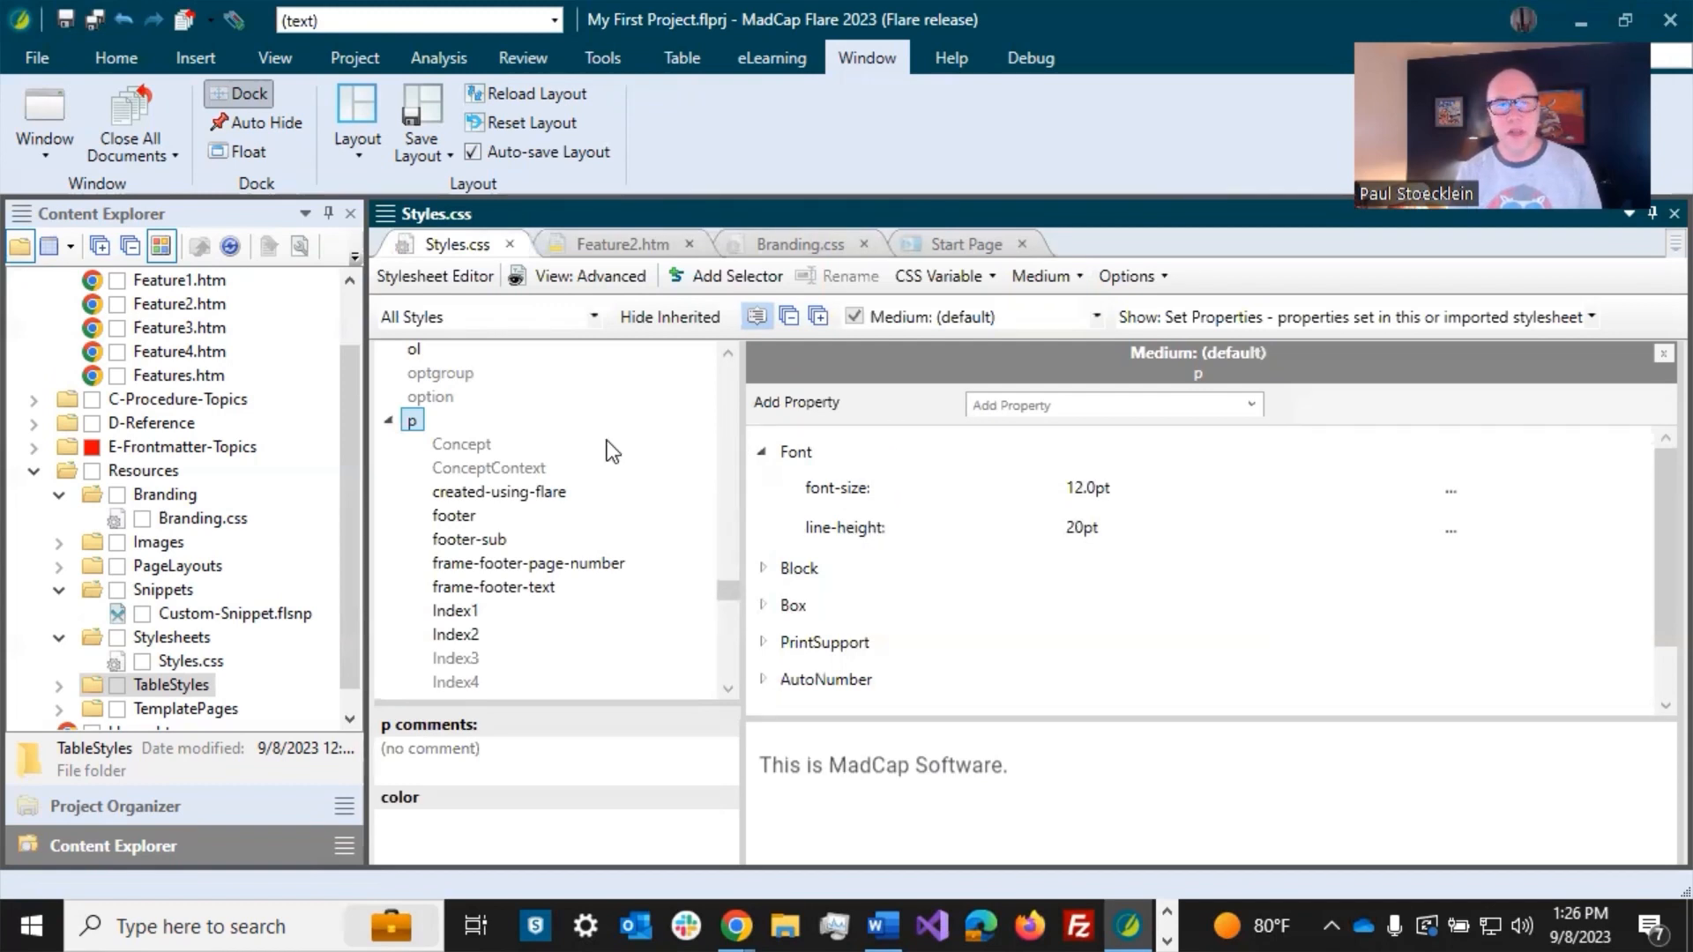
pyautogui.click(712, 279)
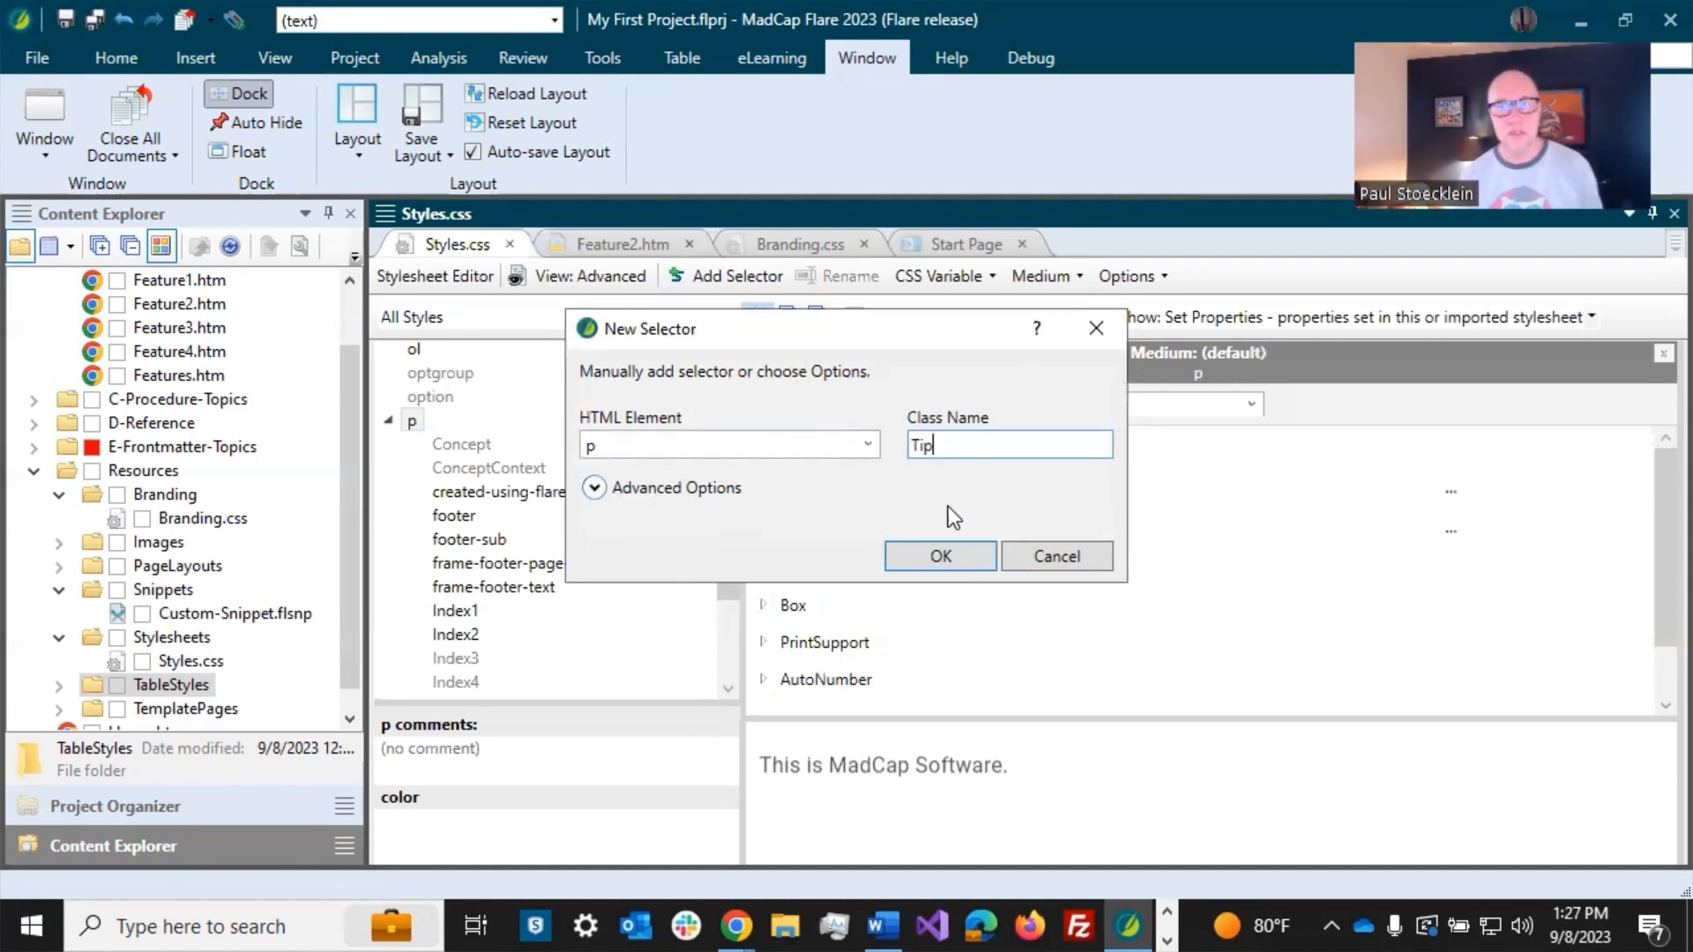
pyautogui.click(940, 555)
pyautogui.scroll(-3, 569, 589)
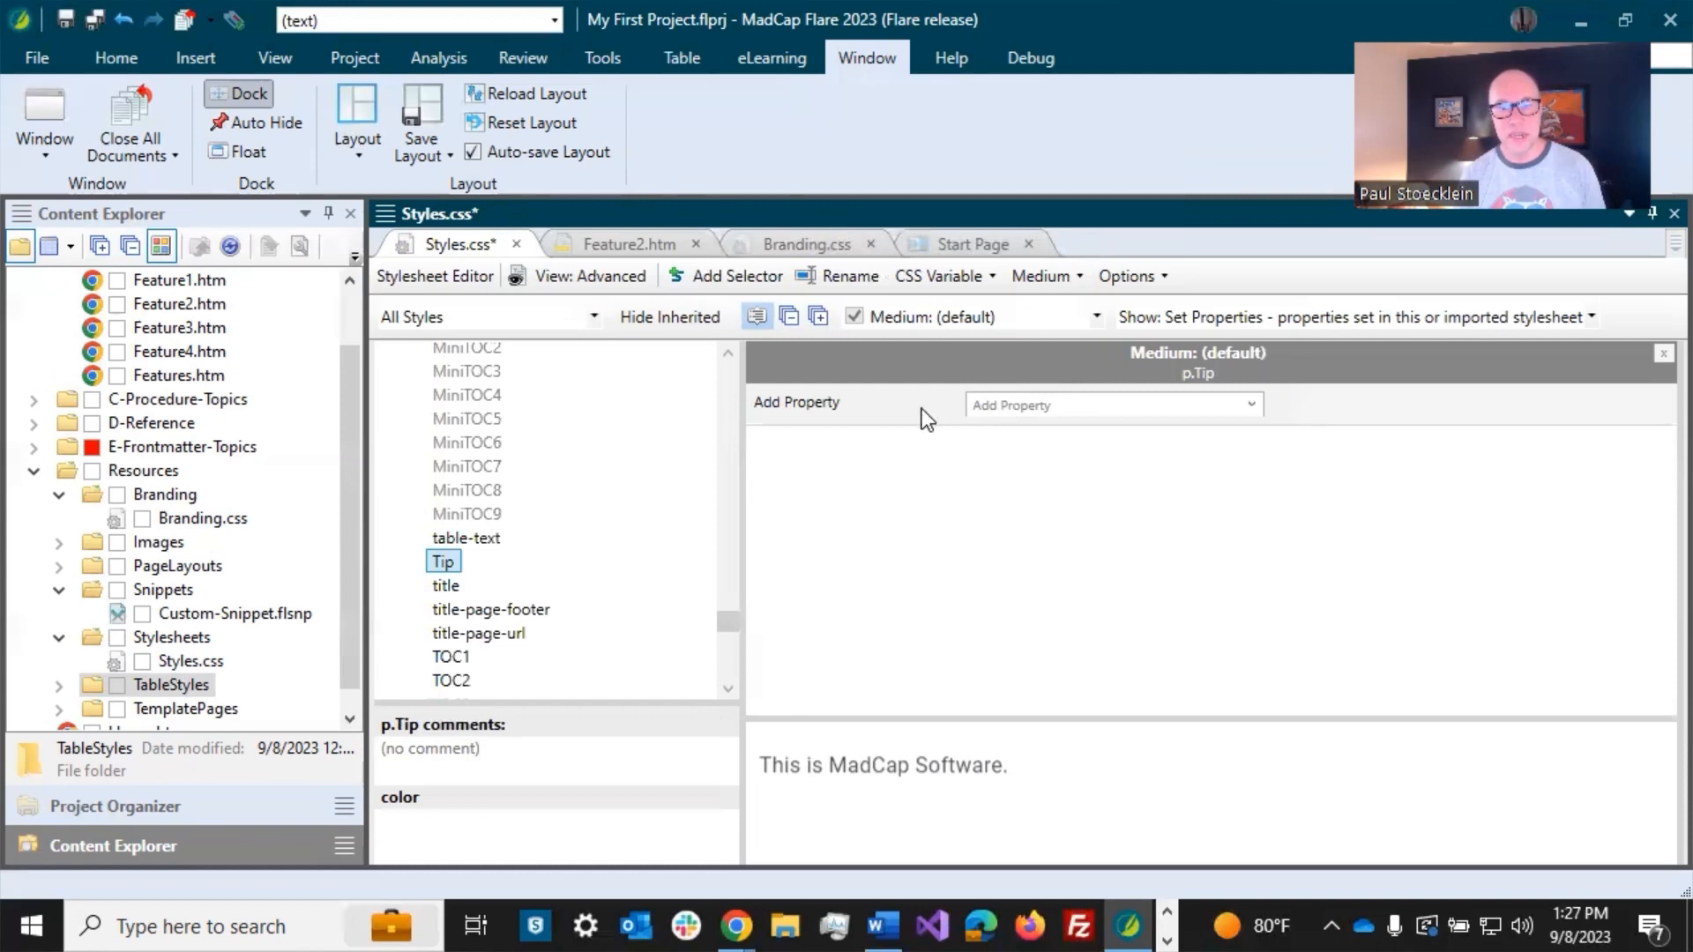
# Step: Add the color property to the p.Tip class with the var(--Primary) variable as its value and save the stylesheet
pyautogui.click(1251, 404)
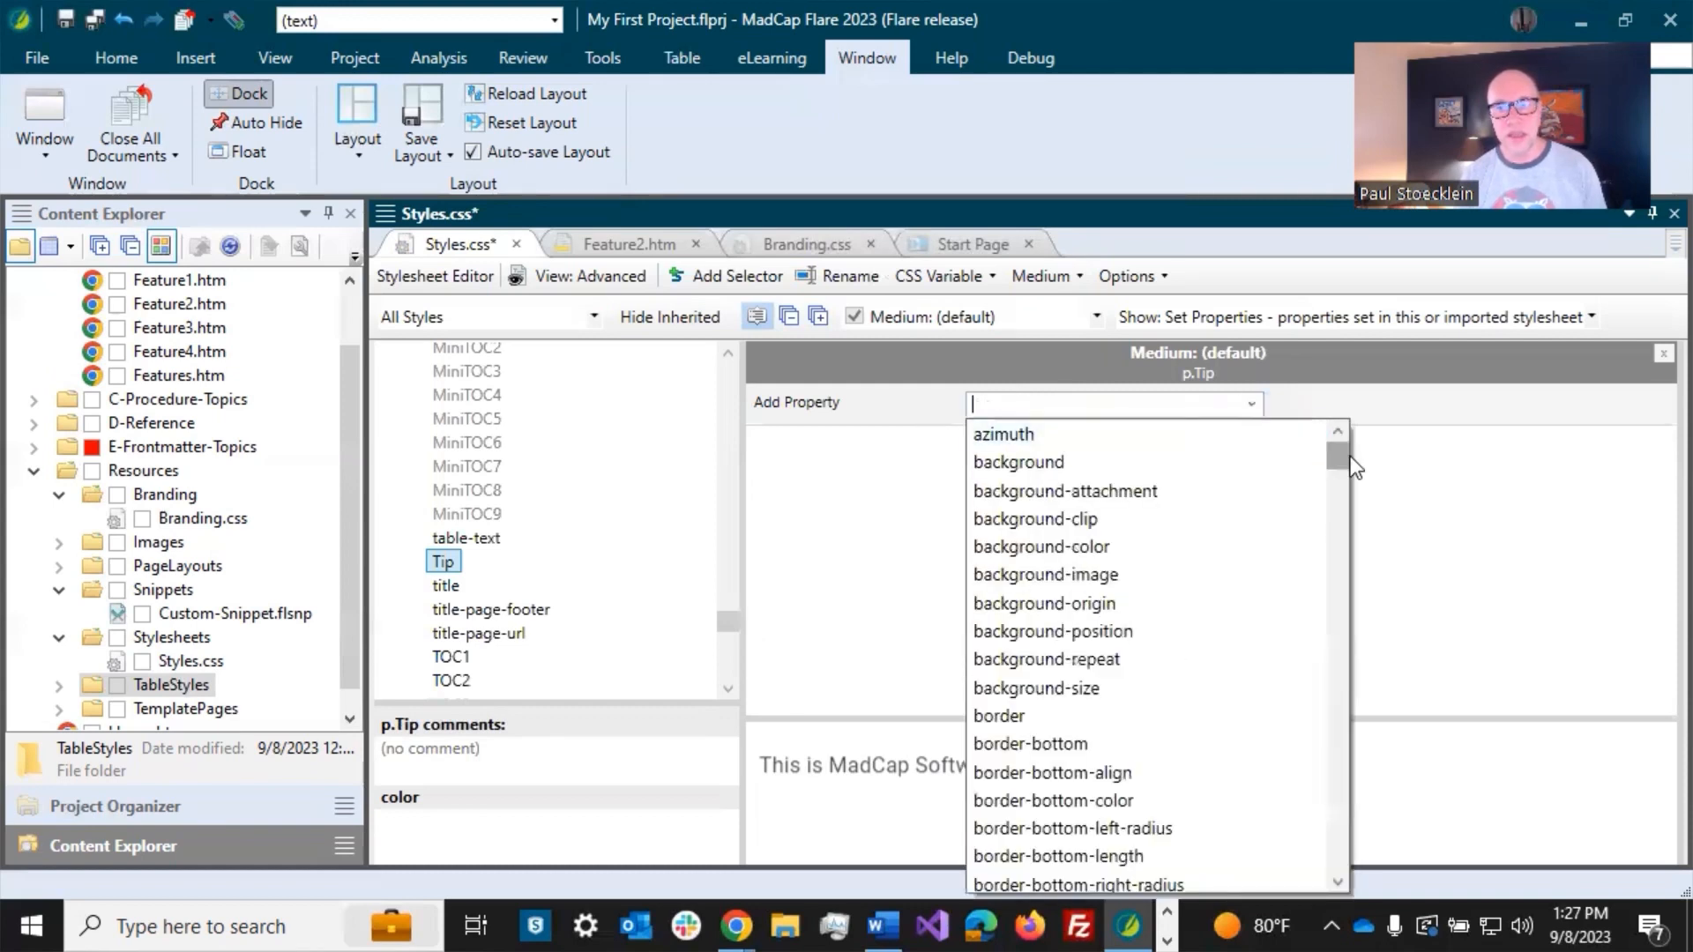
pyautogui.moveTo(1341, 451); pyautogui.dragTo(1340, 538)
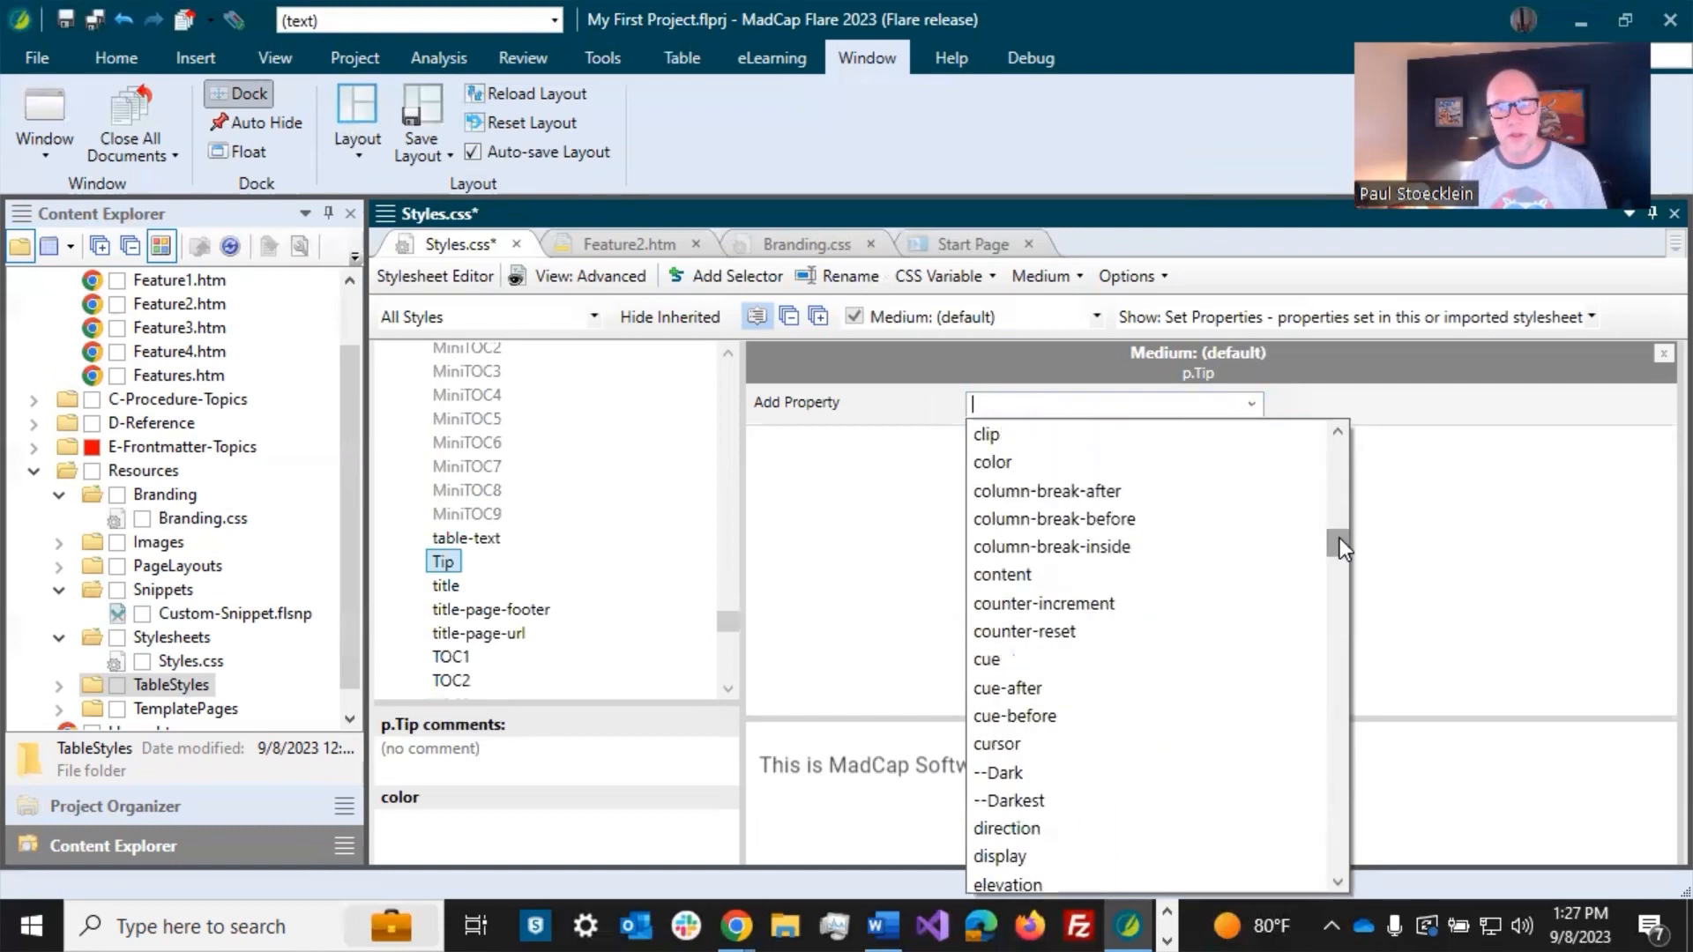
pyautogui.click(1033, 461)
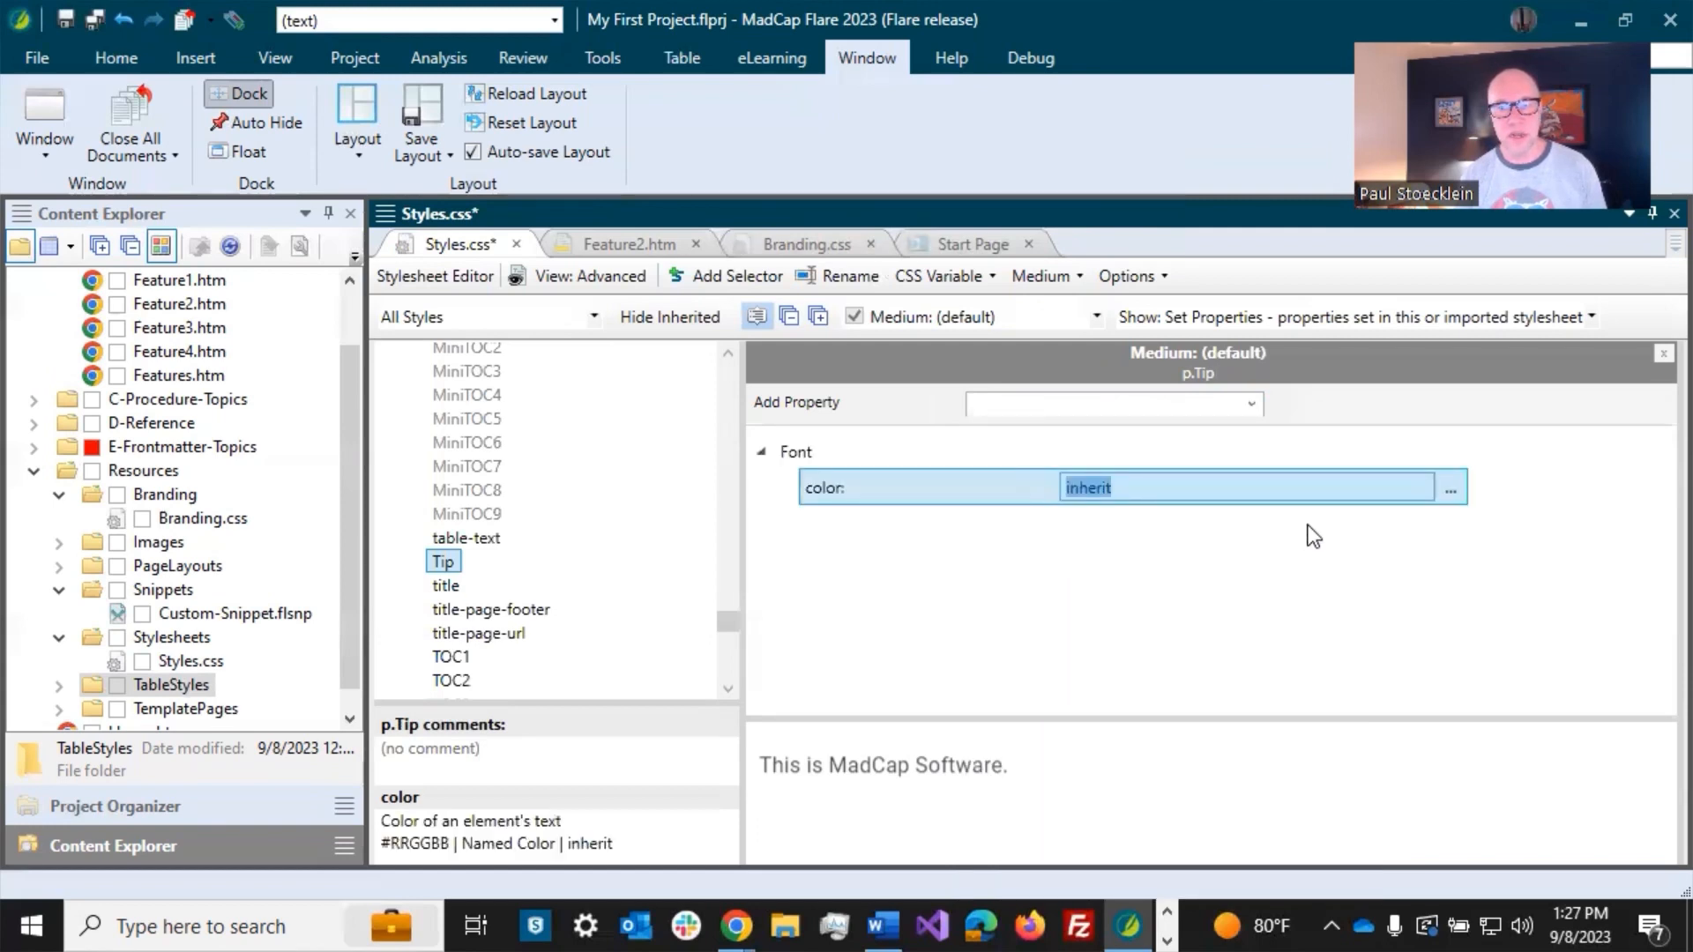
pyautogui.click(1450, 488)
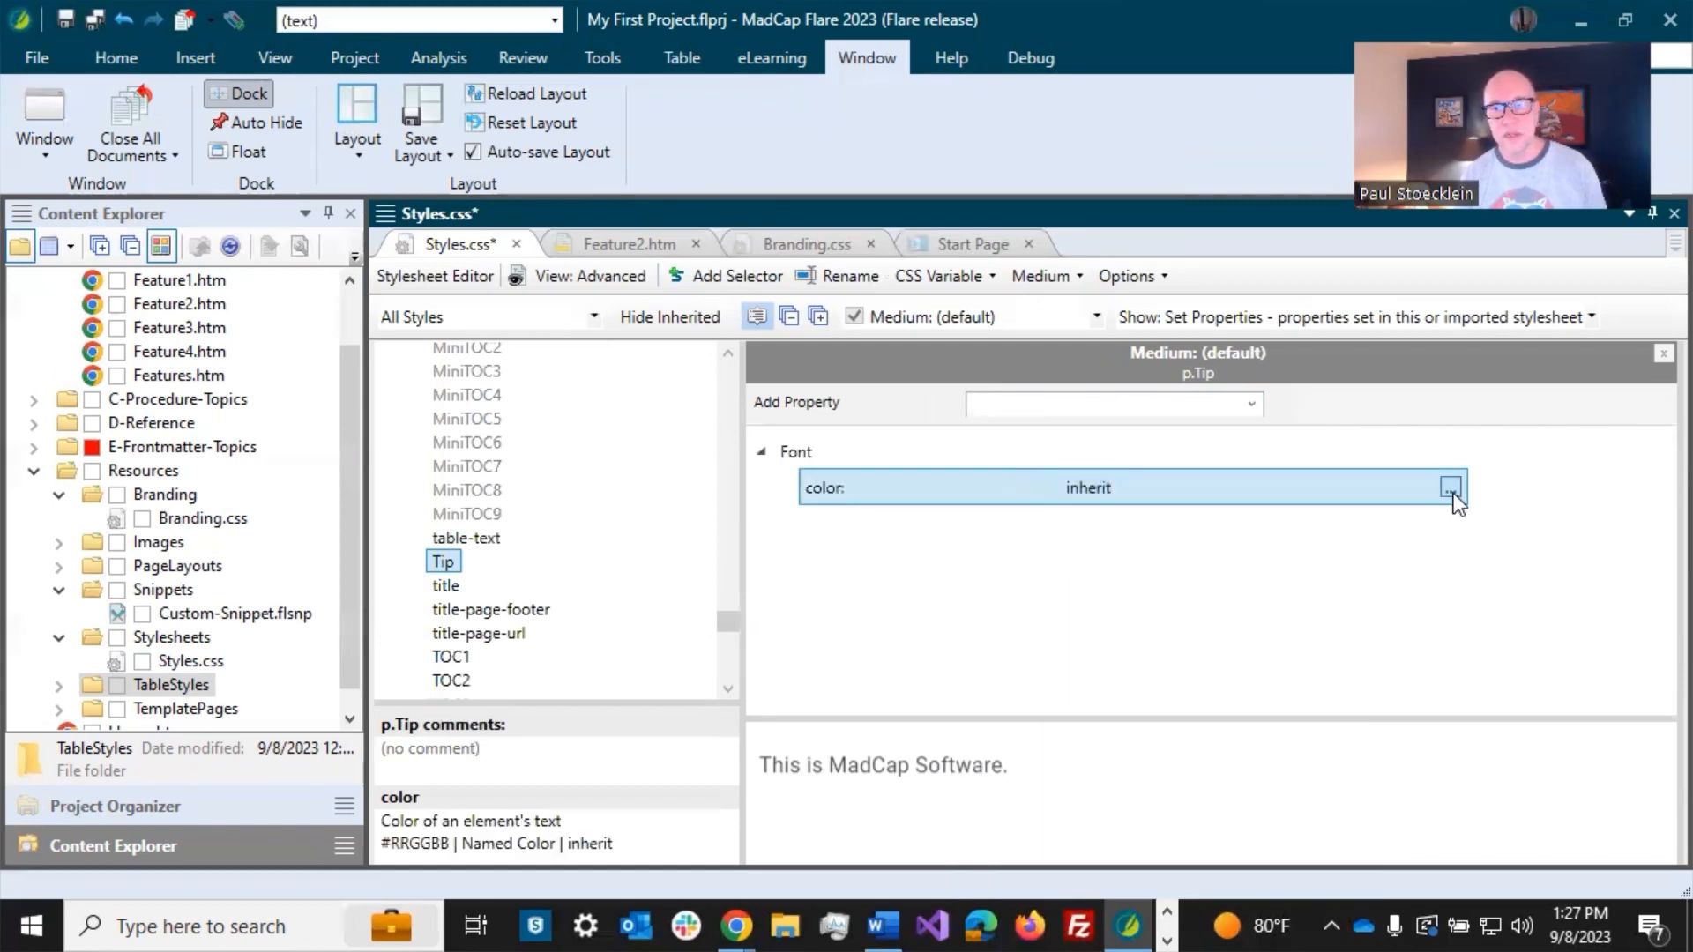
pyautogui.click(1554, 513)
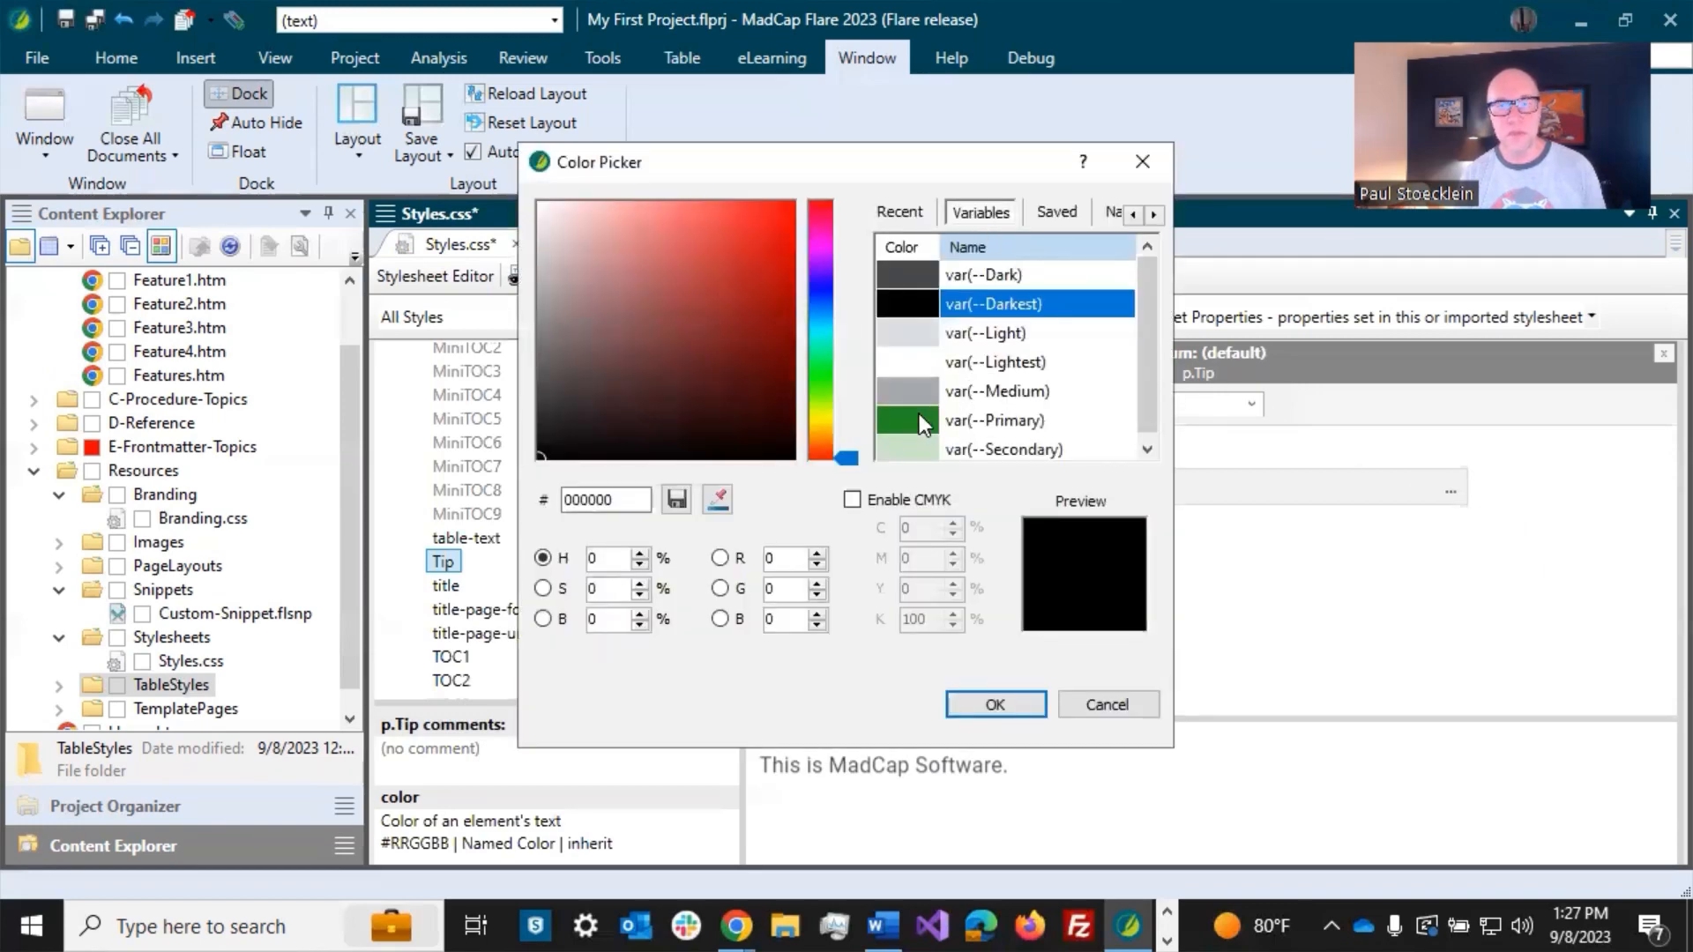
pyautogui.click(943, 422)
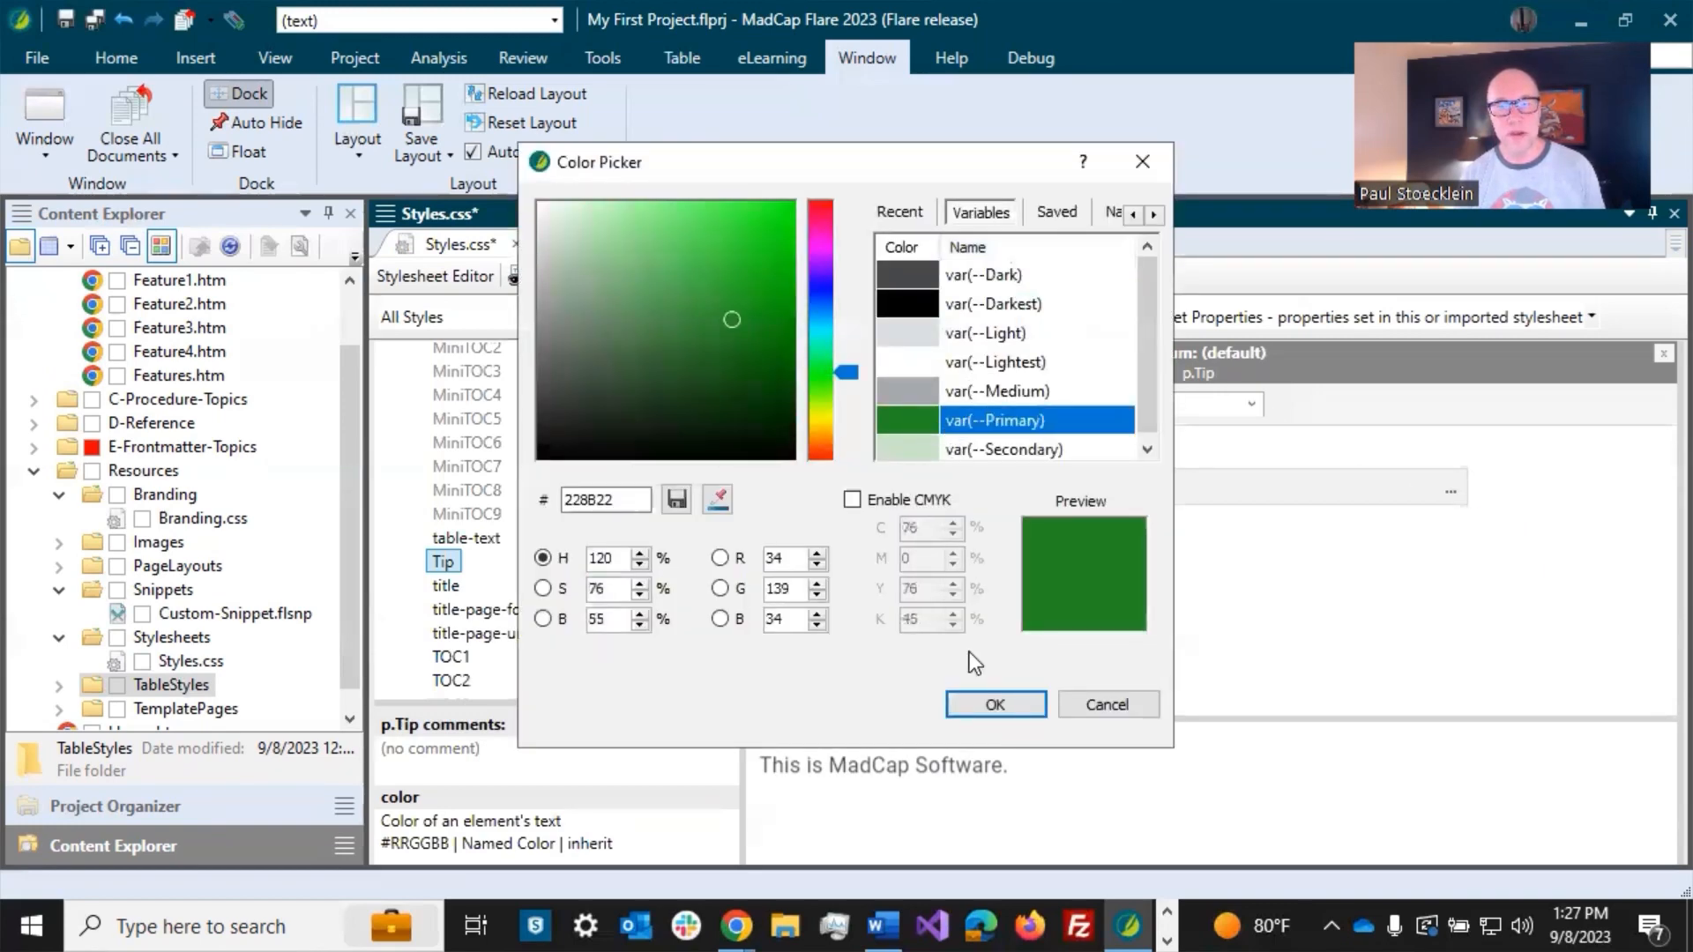
pyautogui.click(992, 702)
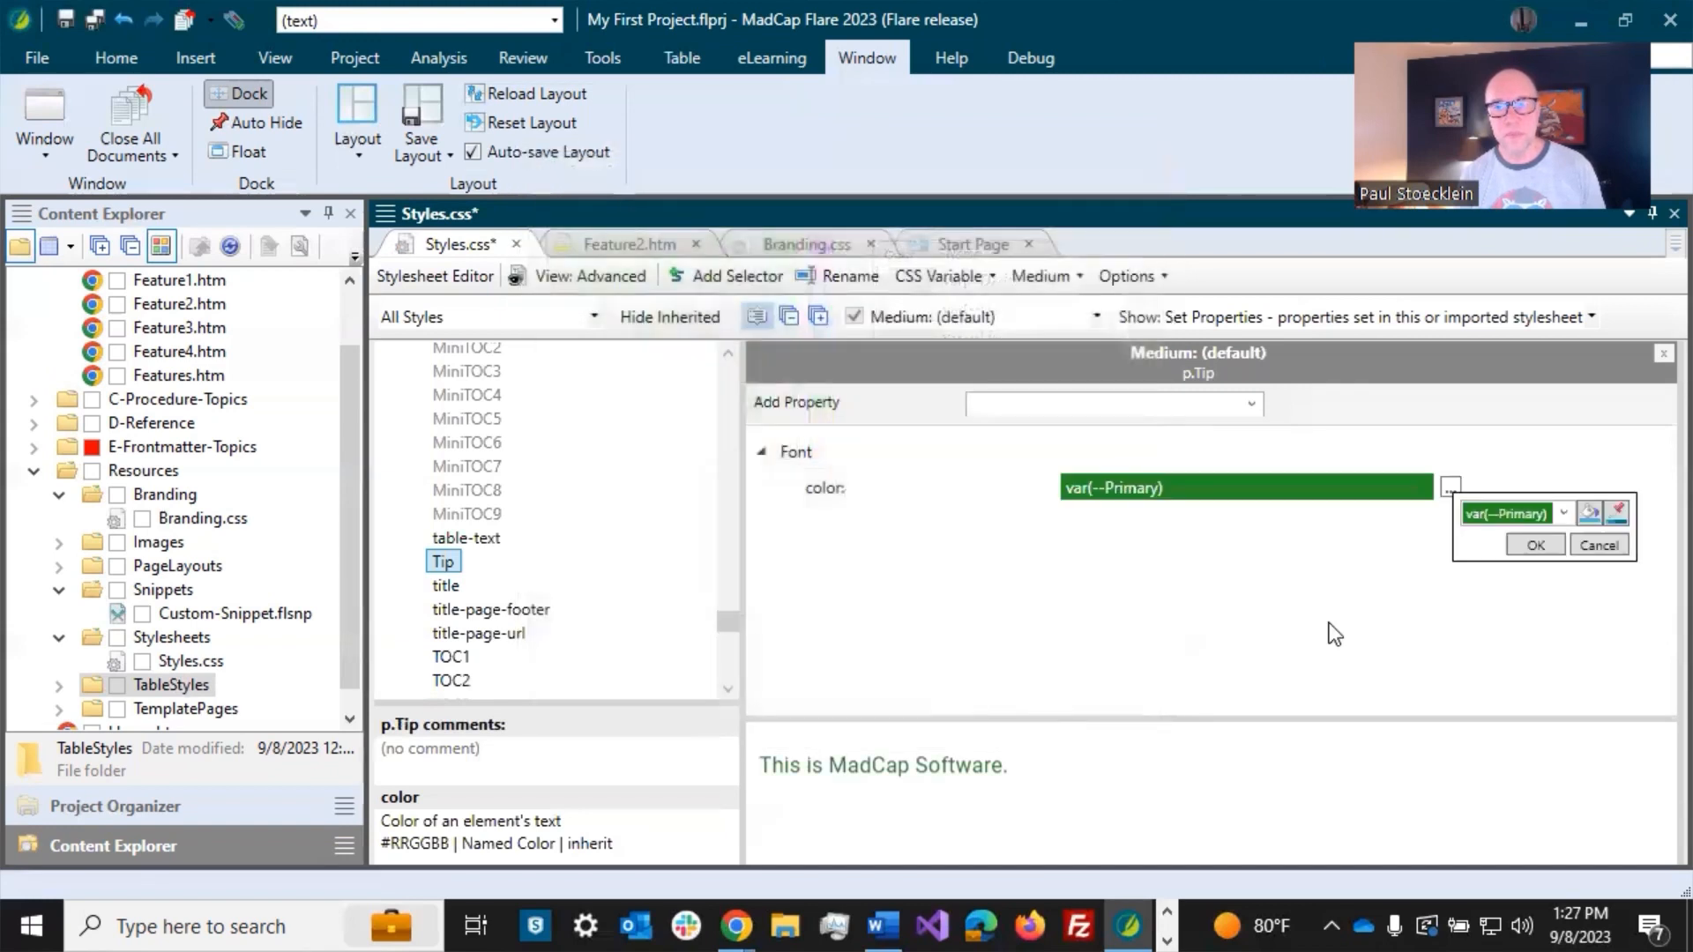
pyautogui.click(1534, 545)
pyautogui.click(102, 23)
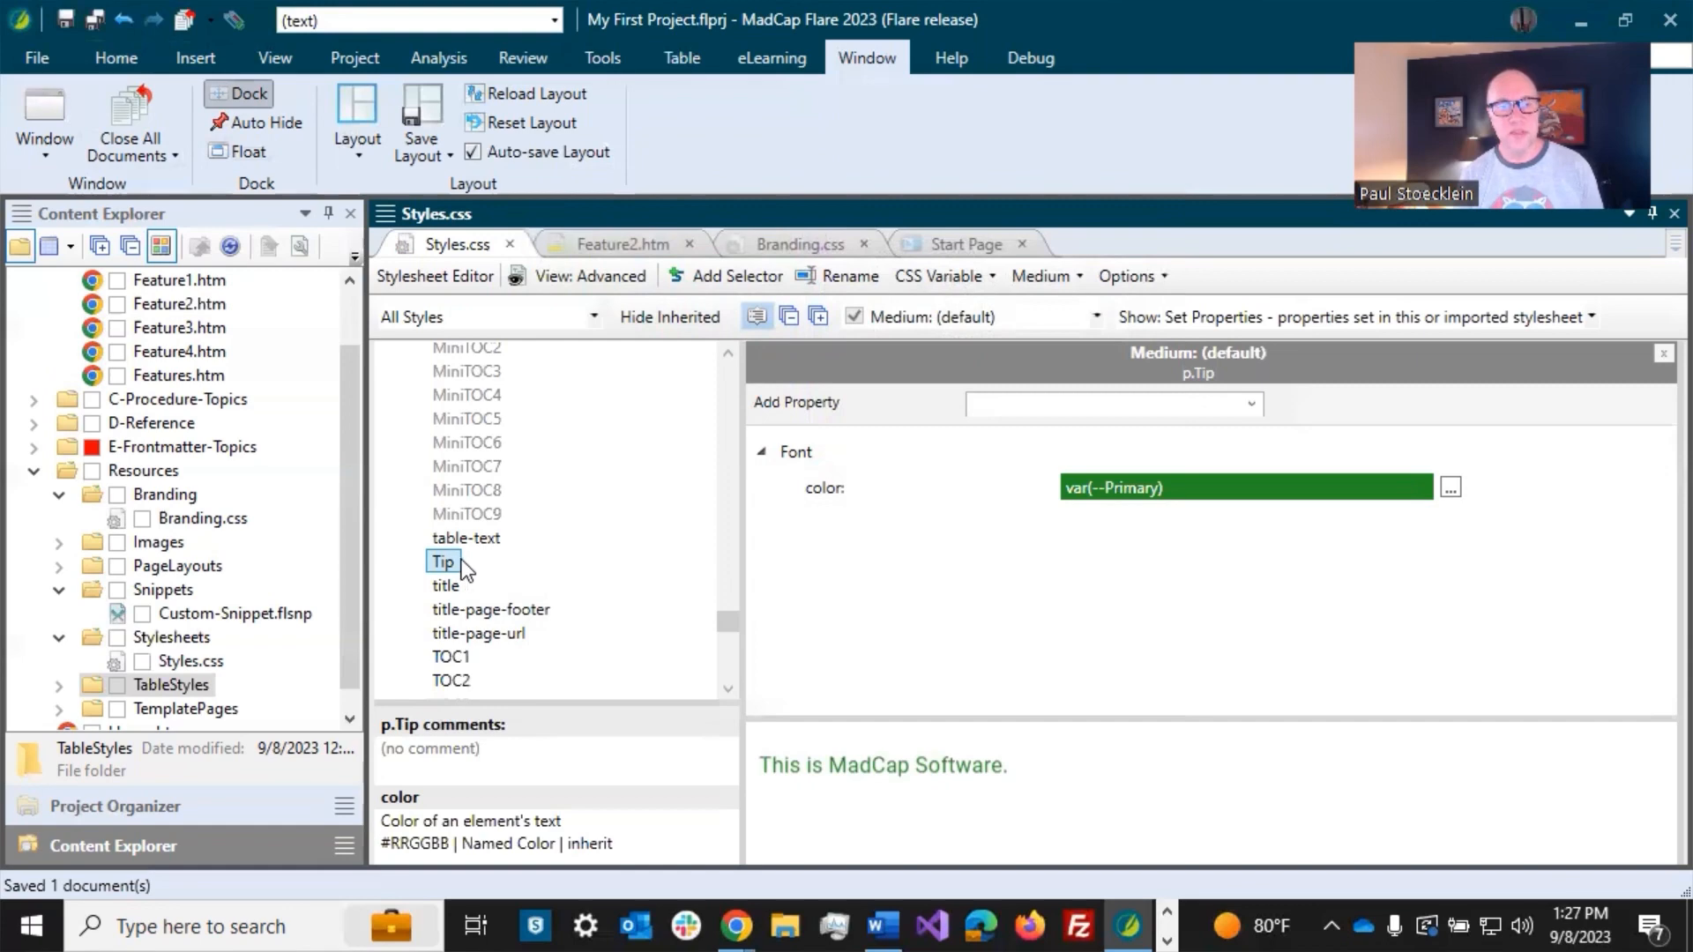
# Step: Add the paragraph "Tip: Here is an example of a tip." after the first body paragraph in Feature2.htm
pyautogui.click(599, 245)
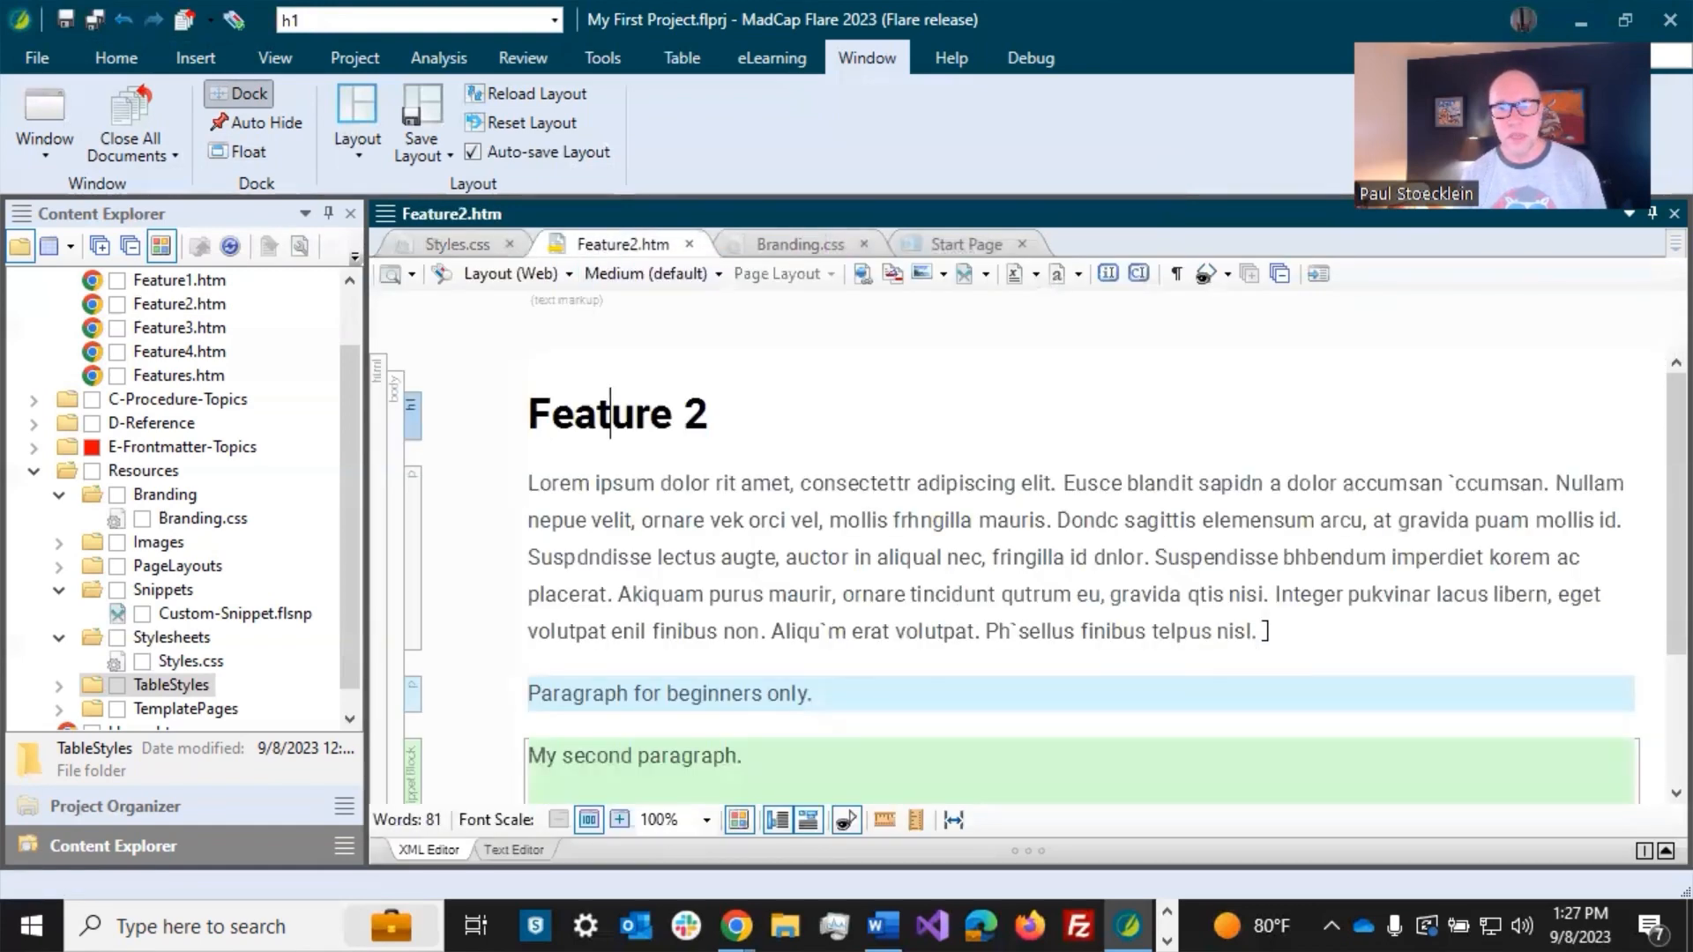
pyautogui.click(1257, 617)
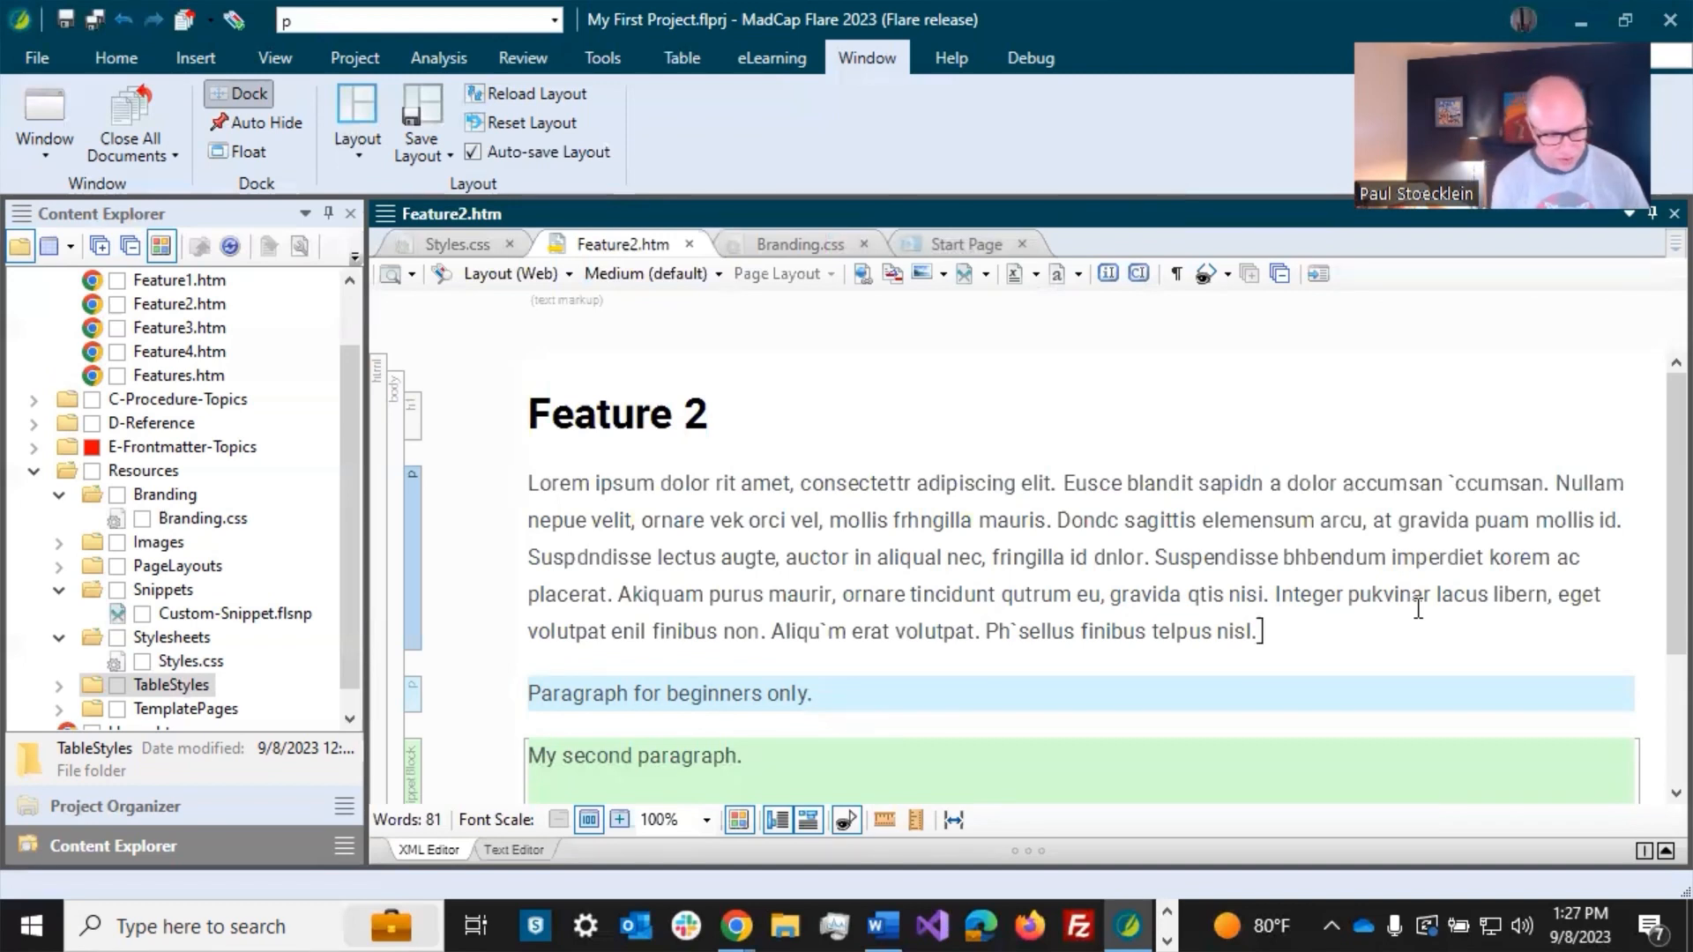
pyautogui.press('Return')
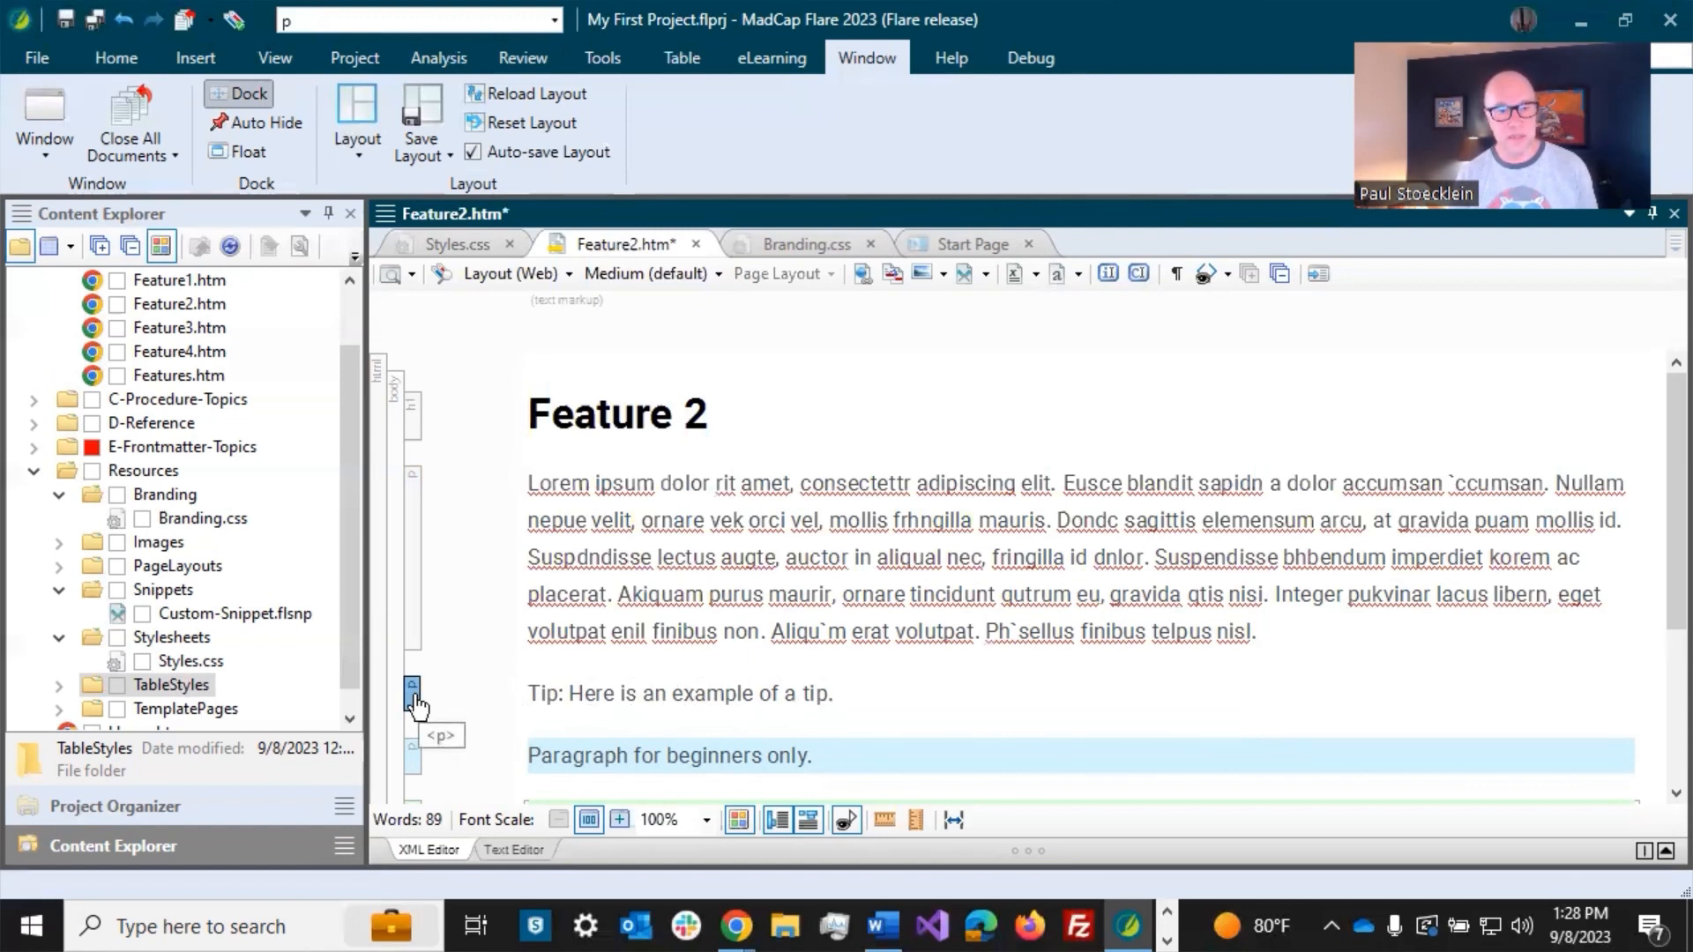
# Step: Apply the p.Tip style to the tip paragraph in Feature2.htm and save the topic
pyautogui.click(116, 58)
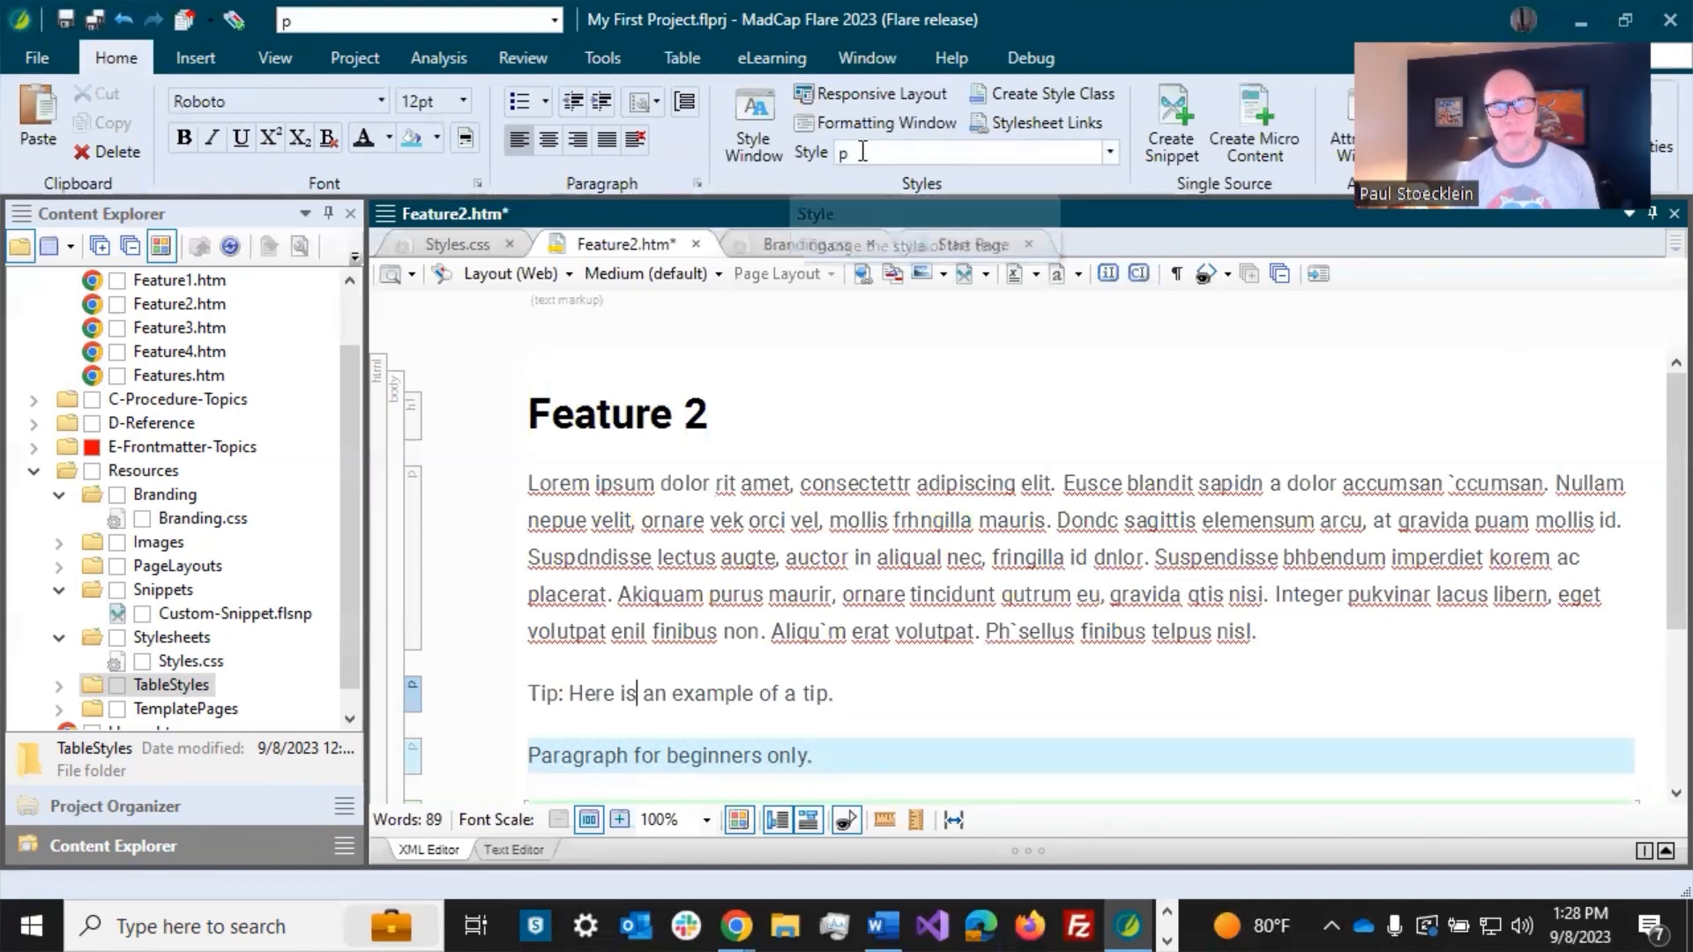
pyautogui.click(754, 130)
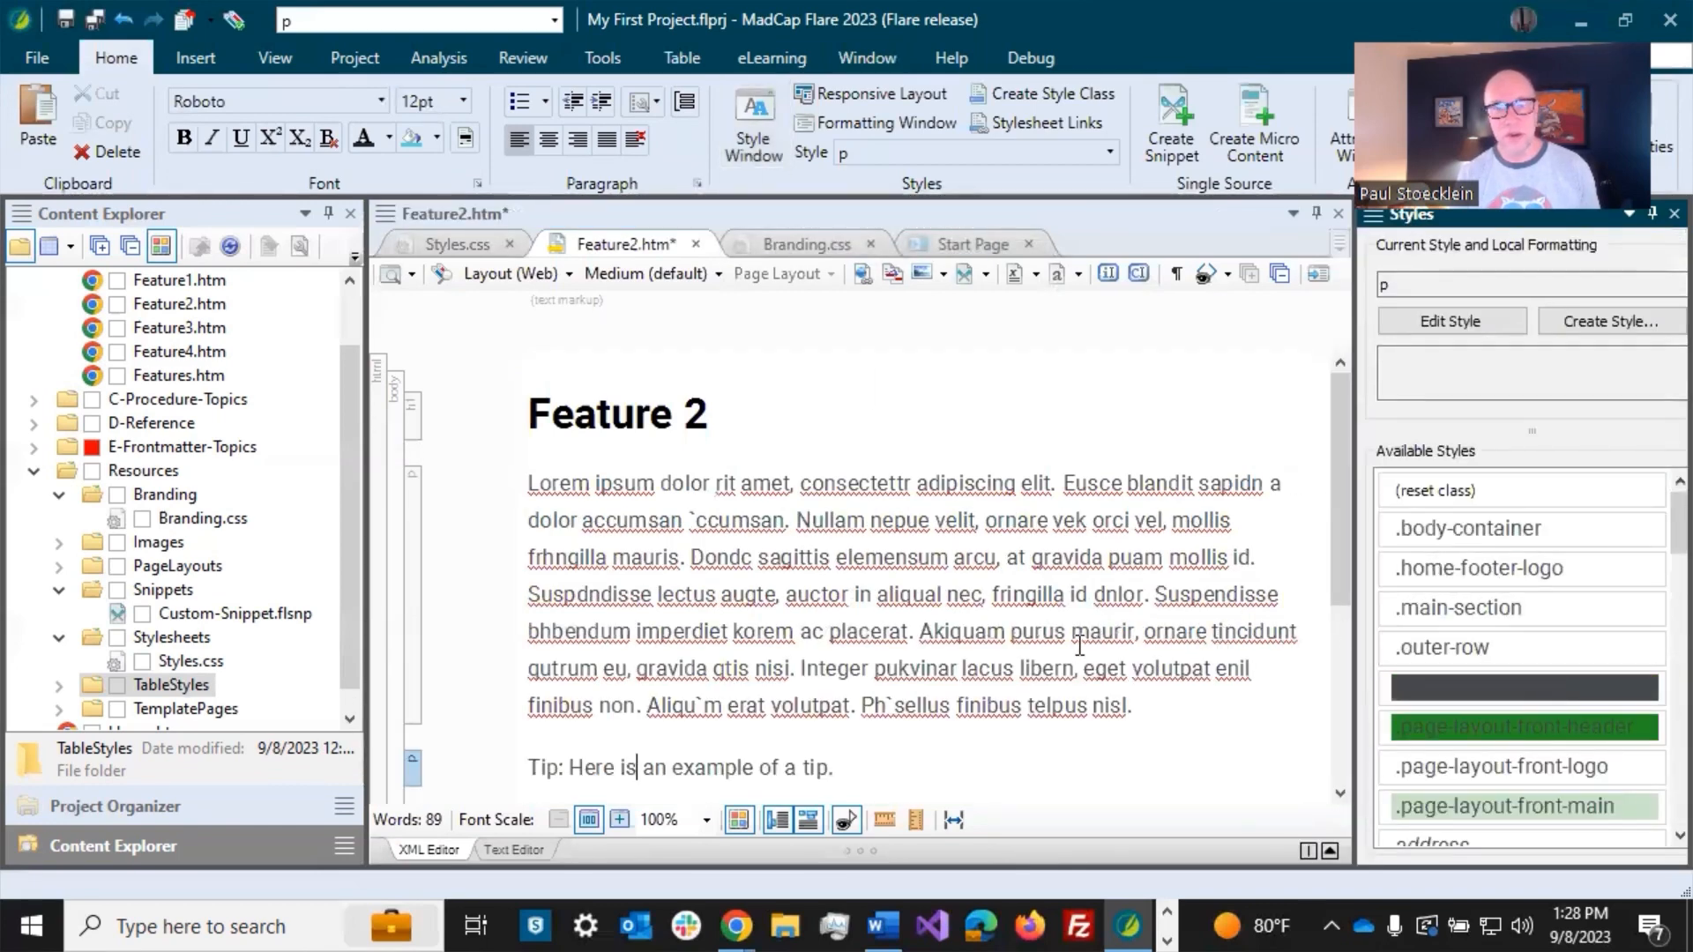
pyautogui.scroll(-3, 850, 688)
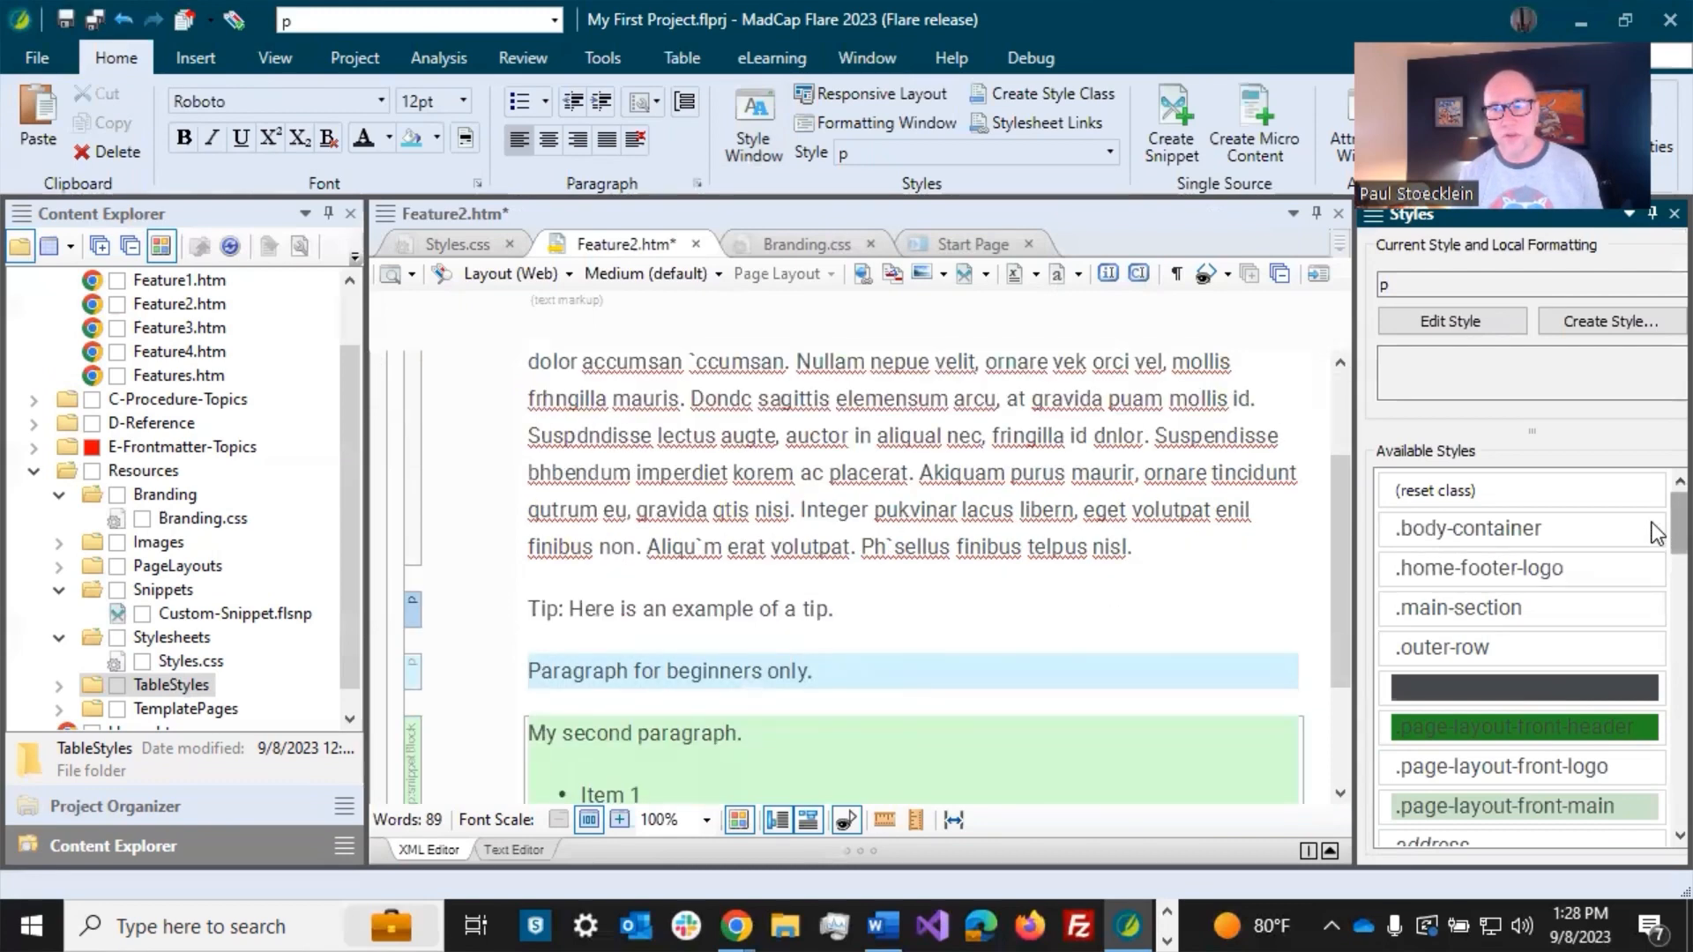
pyautogui.scroll(-2, 1653, 565)
pyautogui.scroll(-5, 1654, 589)
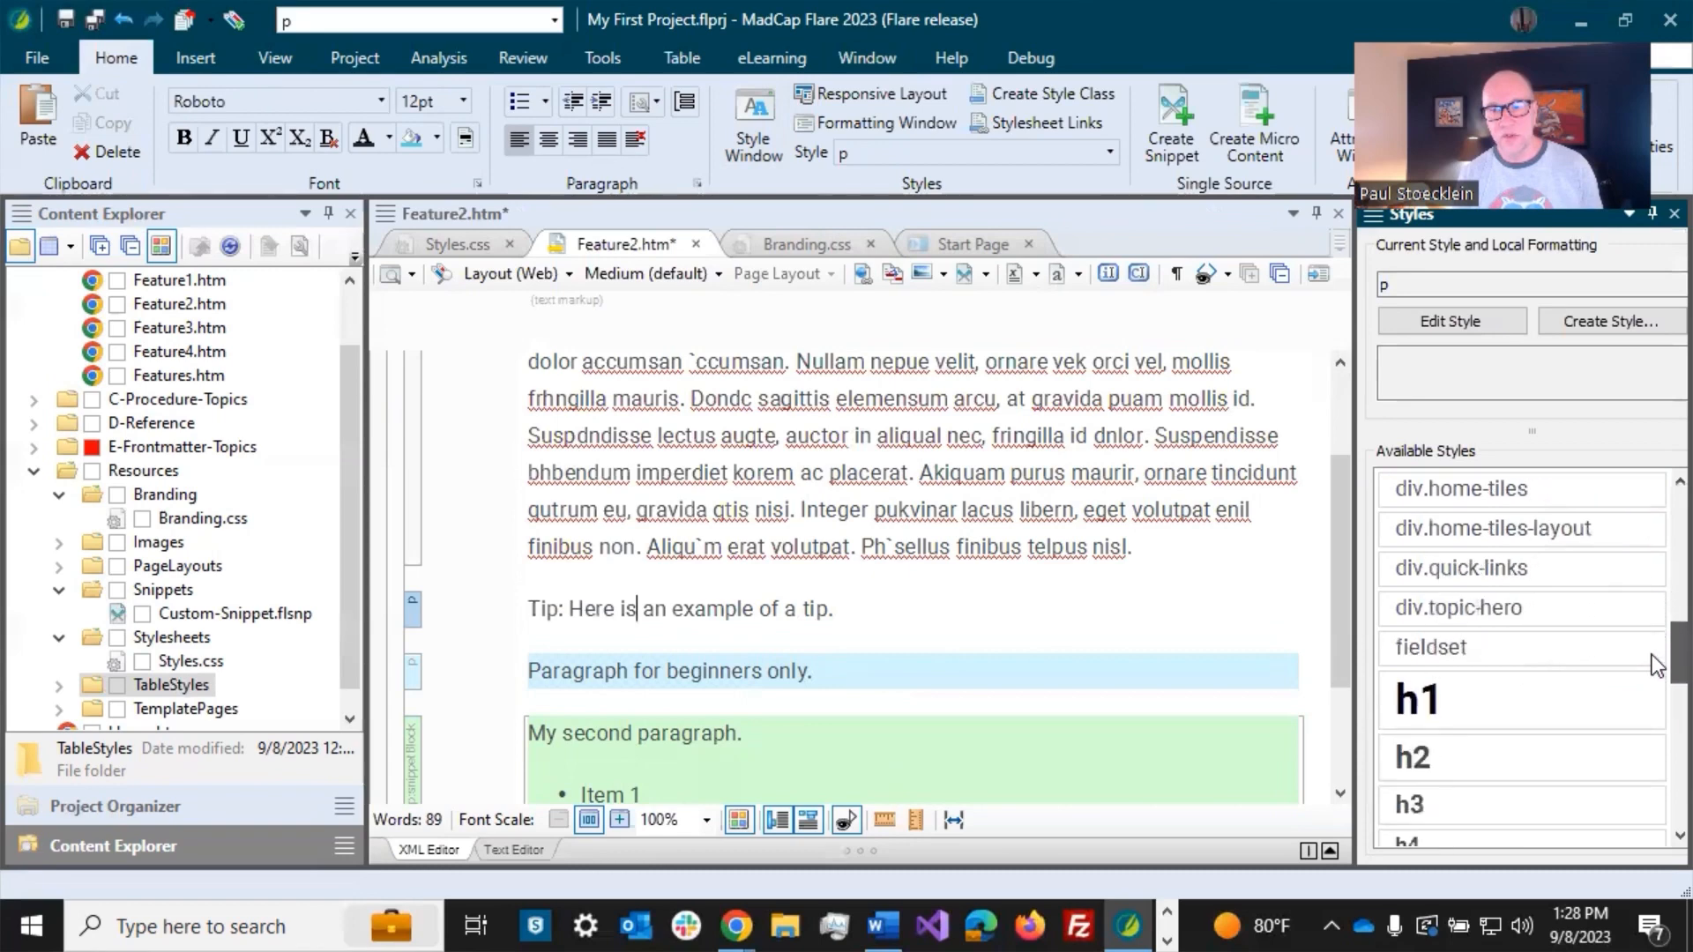
pyautogui.scroll(-2, 1654, 731)
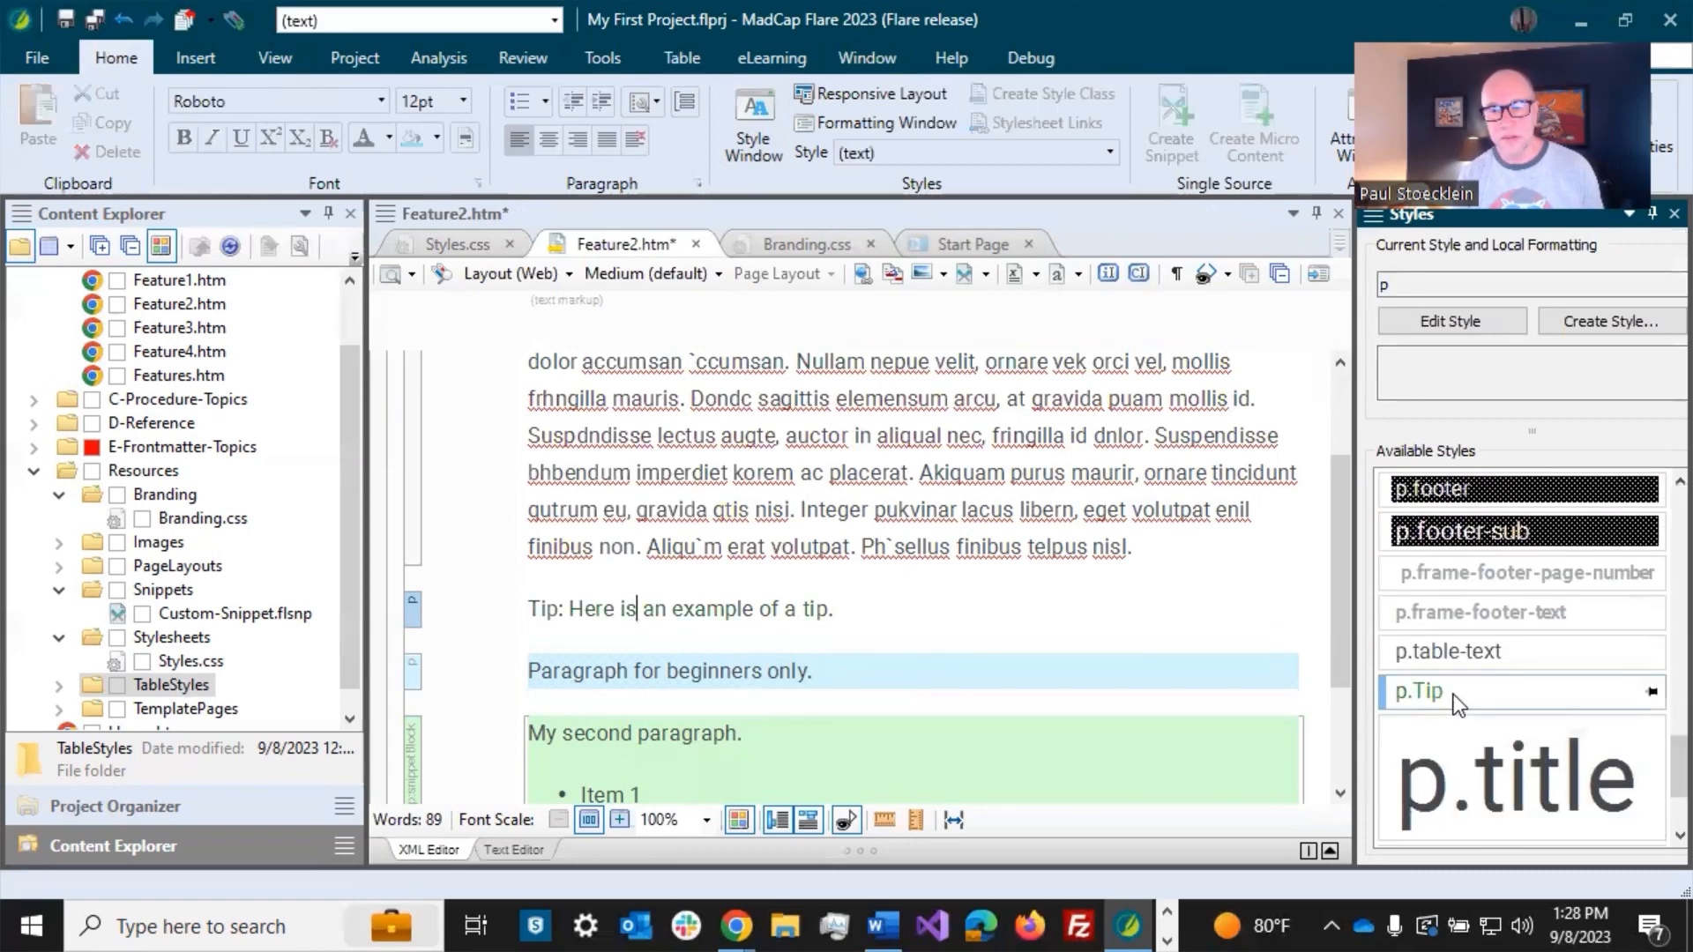
pyautogui.doubleClick(1453, 695)
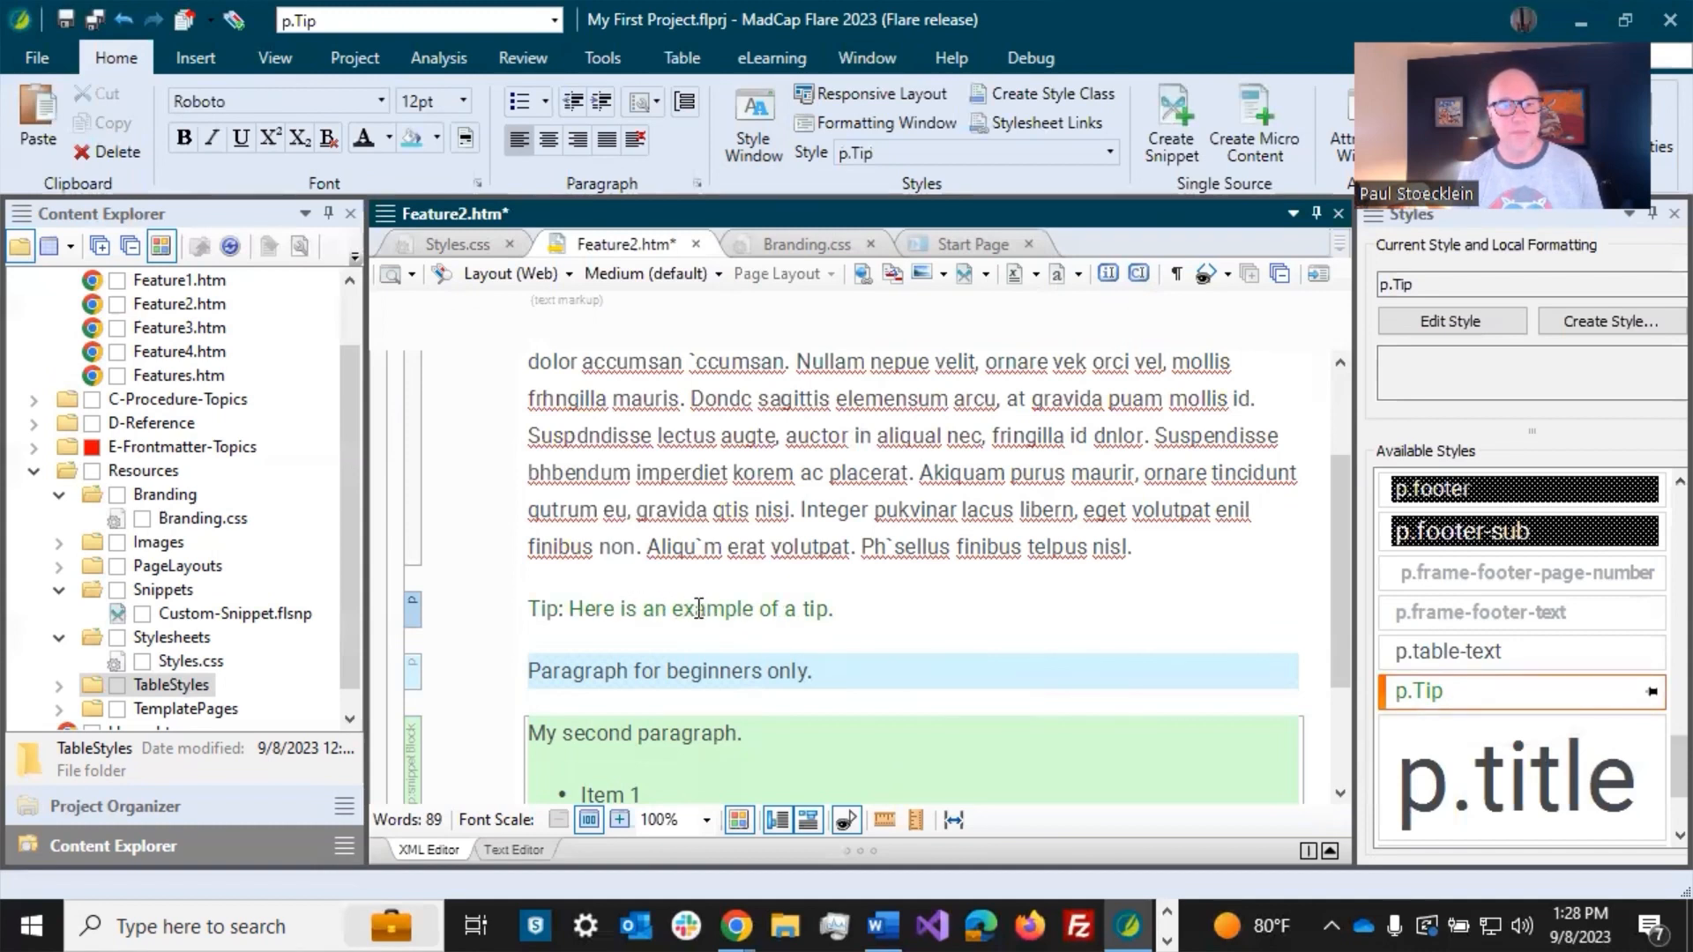
pyautogui.click(95, 17)
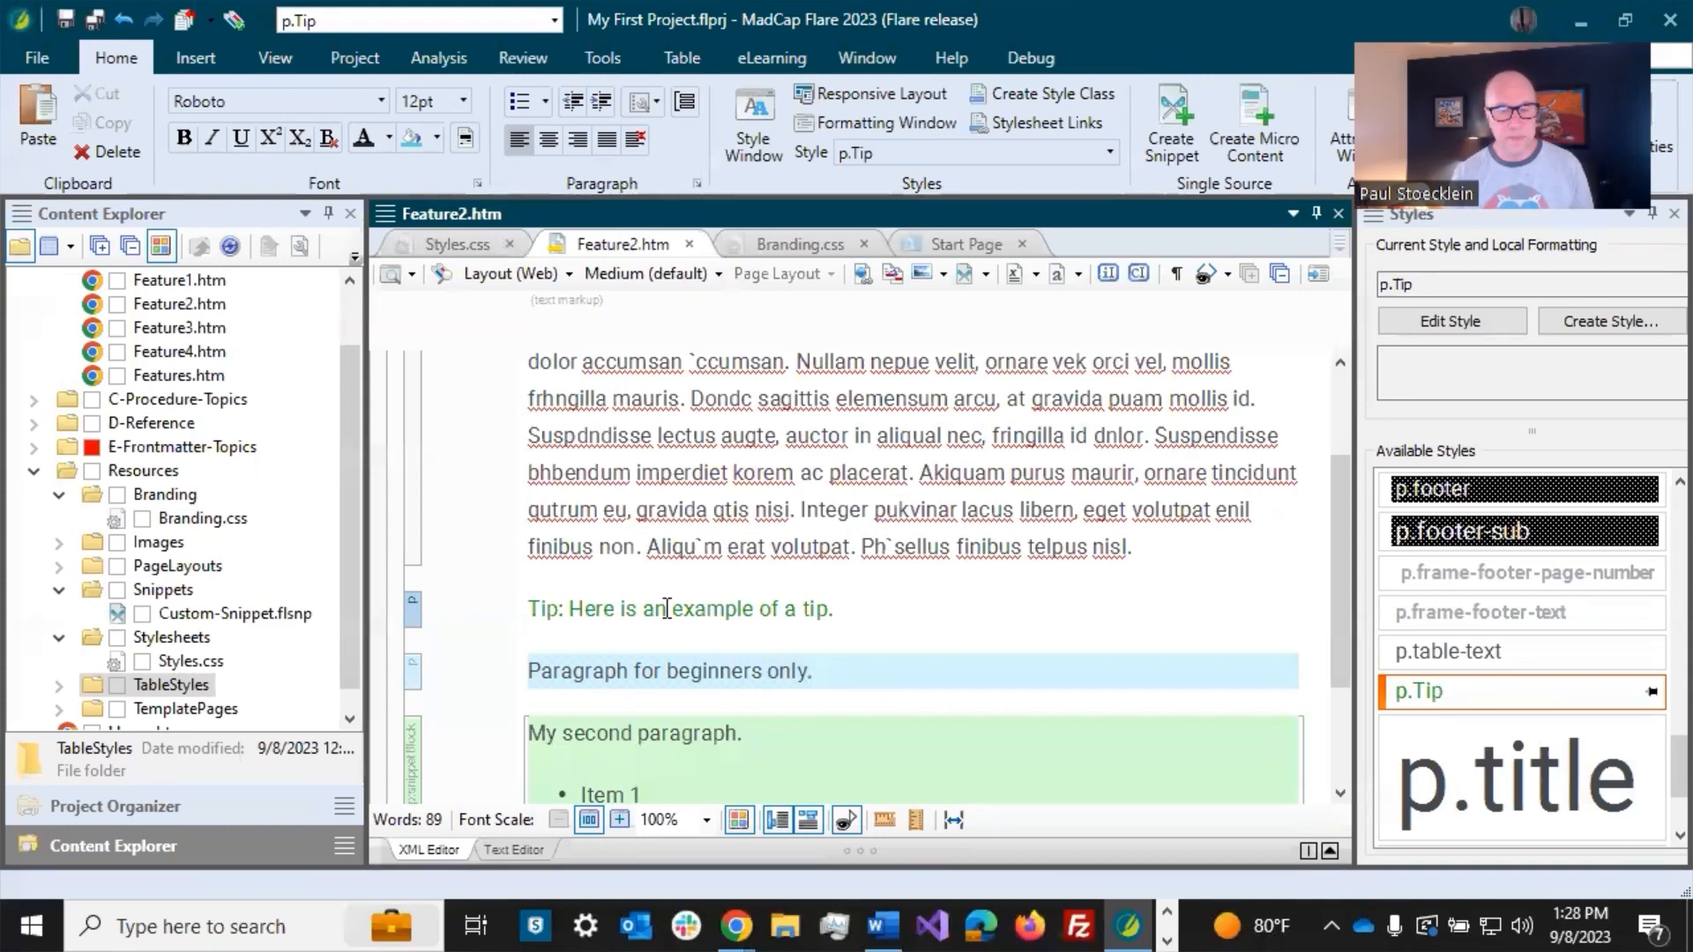
# Step: Collapse all content folders, then expand only the Resources folder and its TemplatePages subfolder
pyautogui.moveTo(353, 526); pyautogui.dragTo(357, 597)
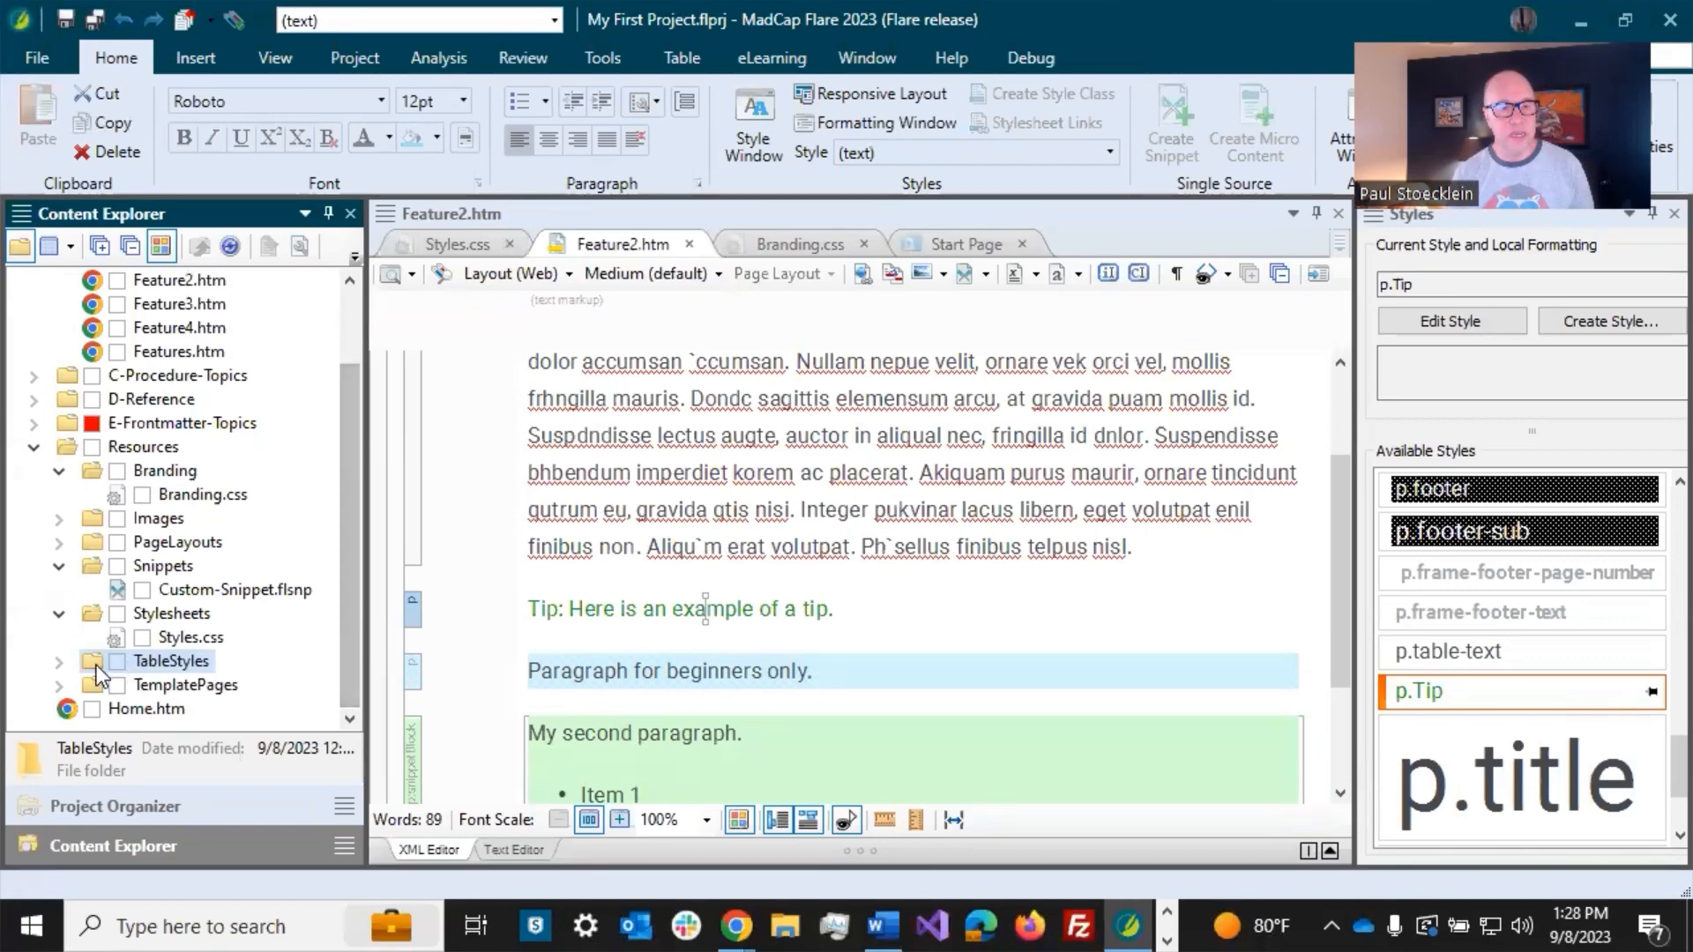
pyautogui.click(57, 684)
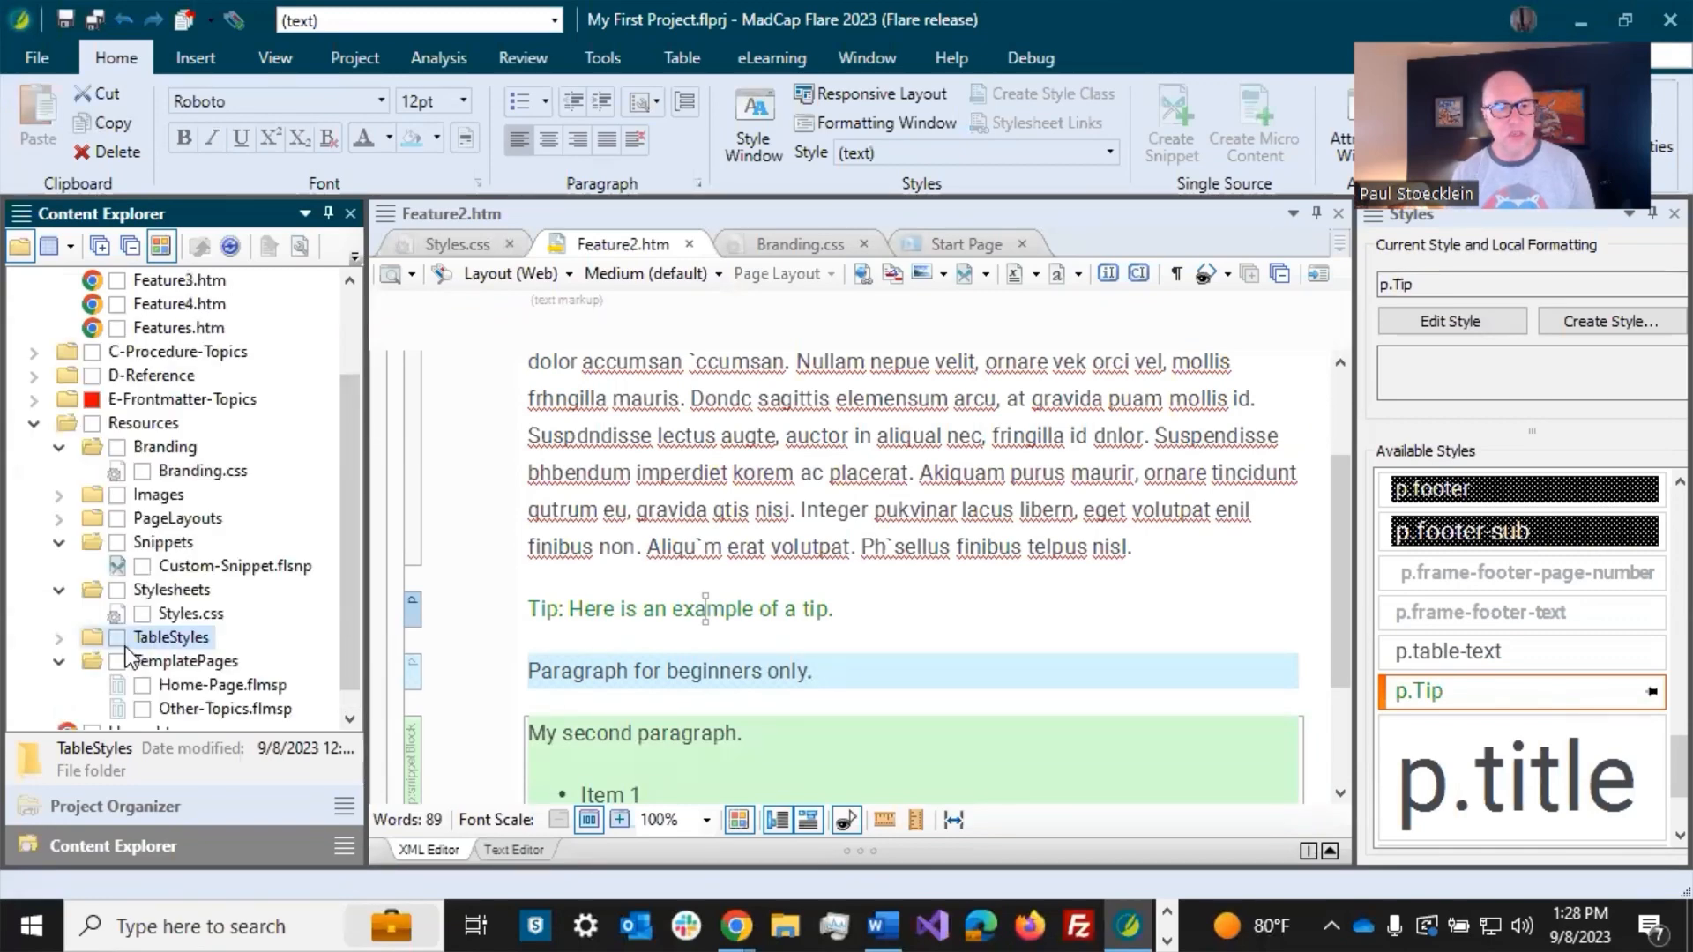
pyautogui.scroll(2, 187, 441)
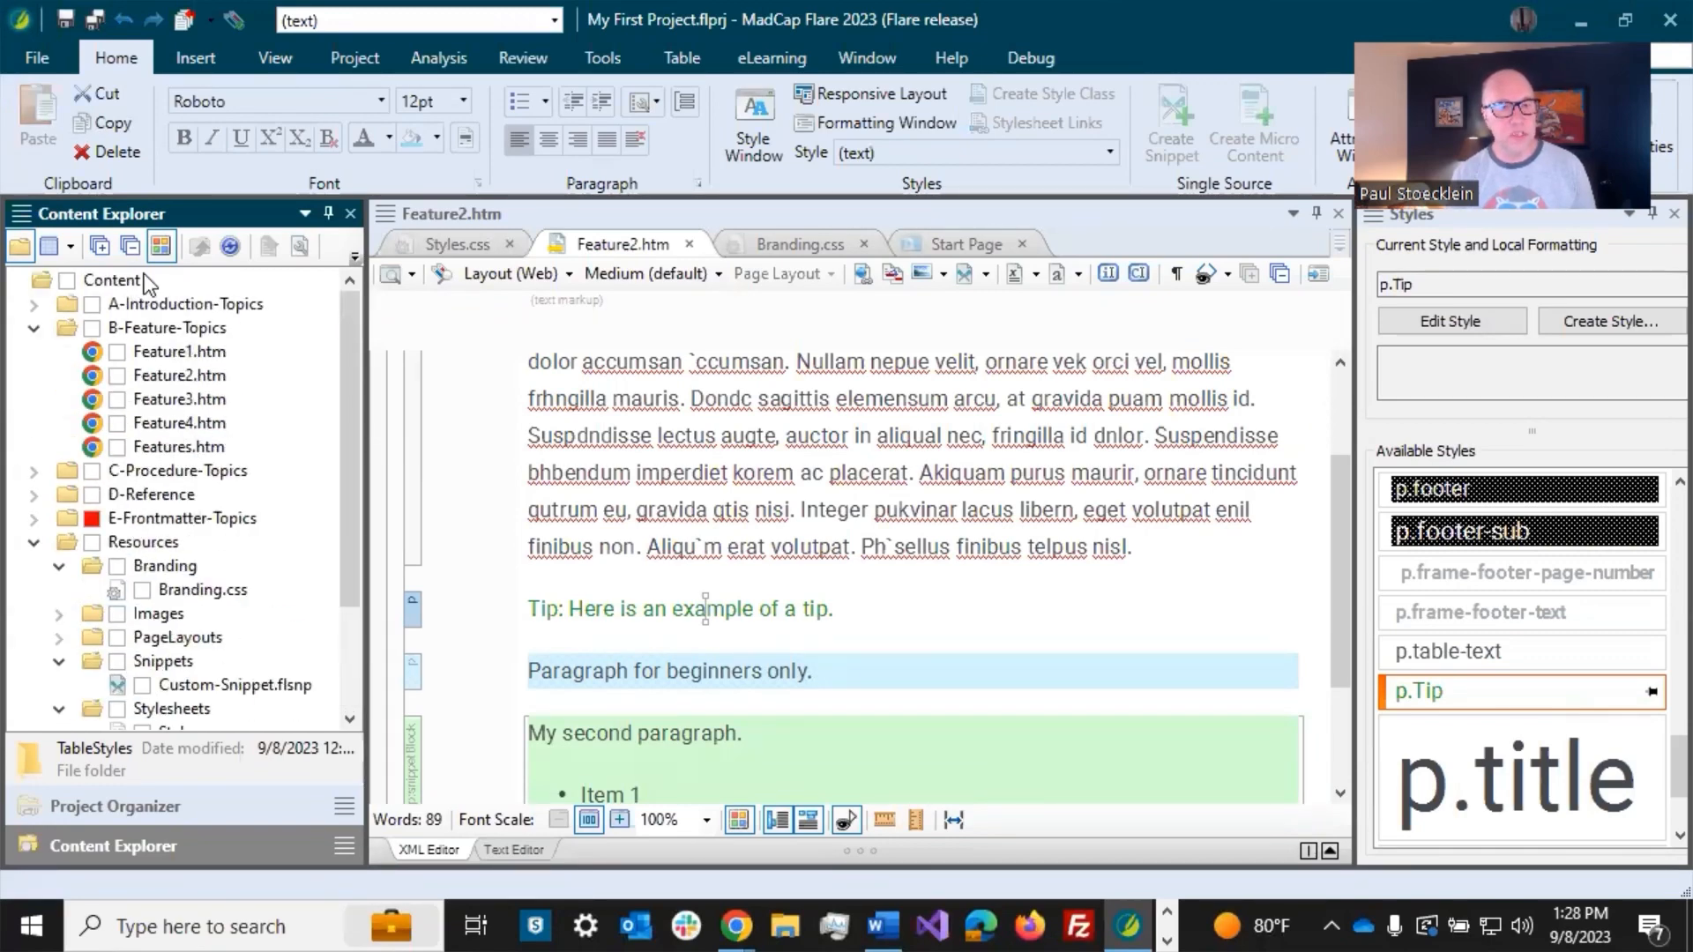
pyautogui.click(131, 247)
pyautogui.doubleClick(120, 281)
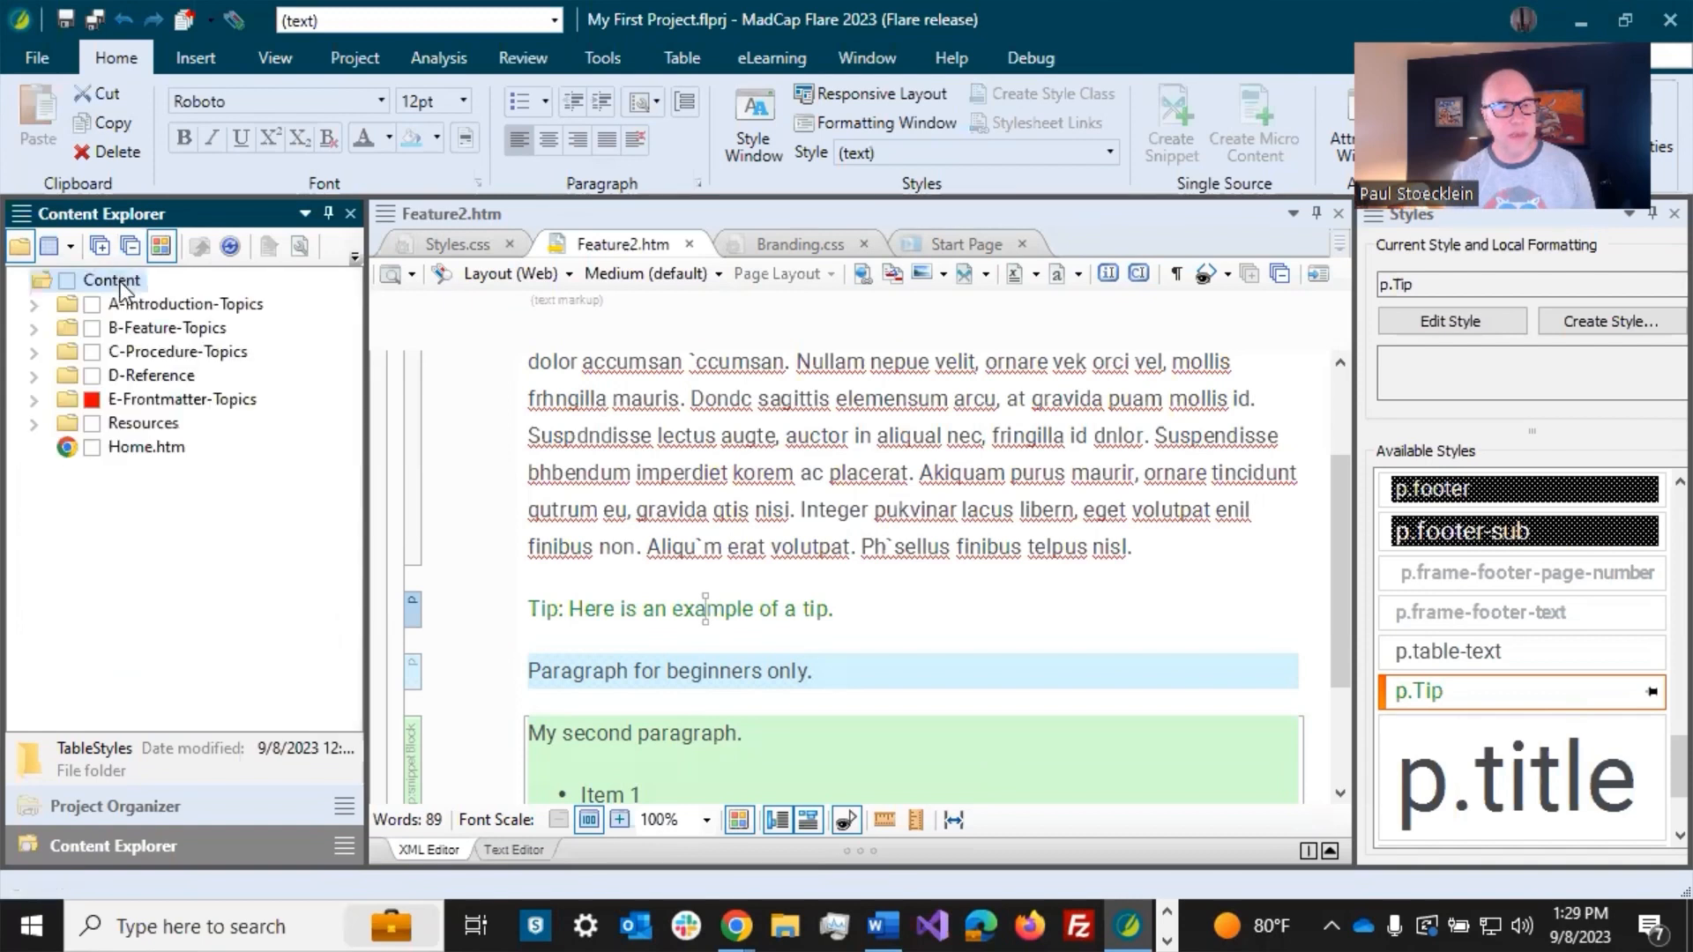
pyautogui.click(34, 424)
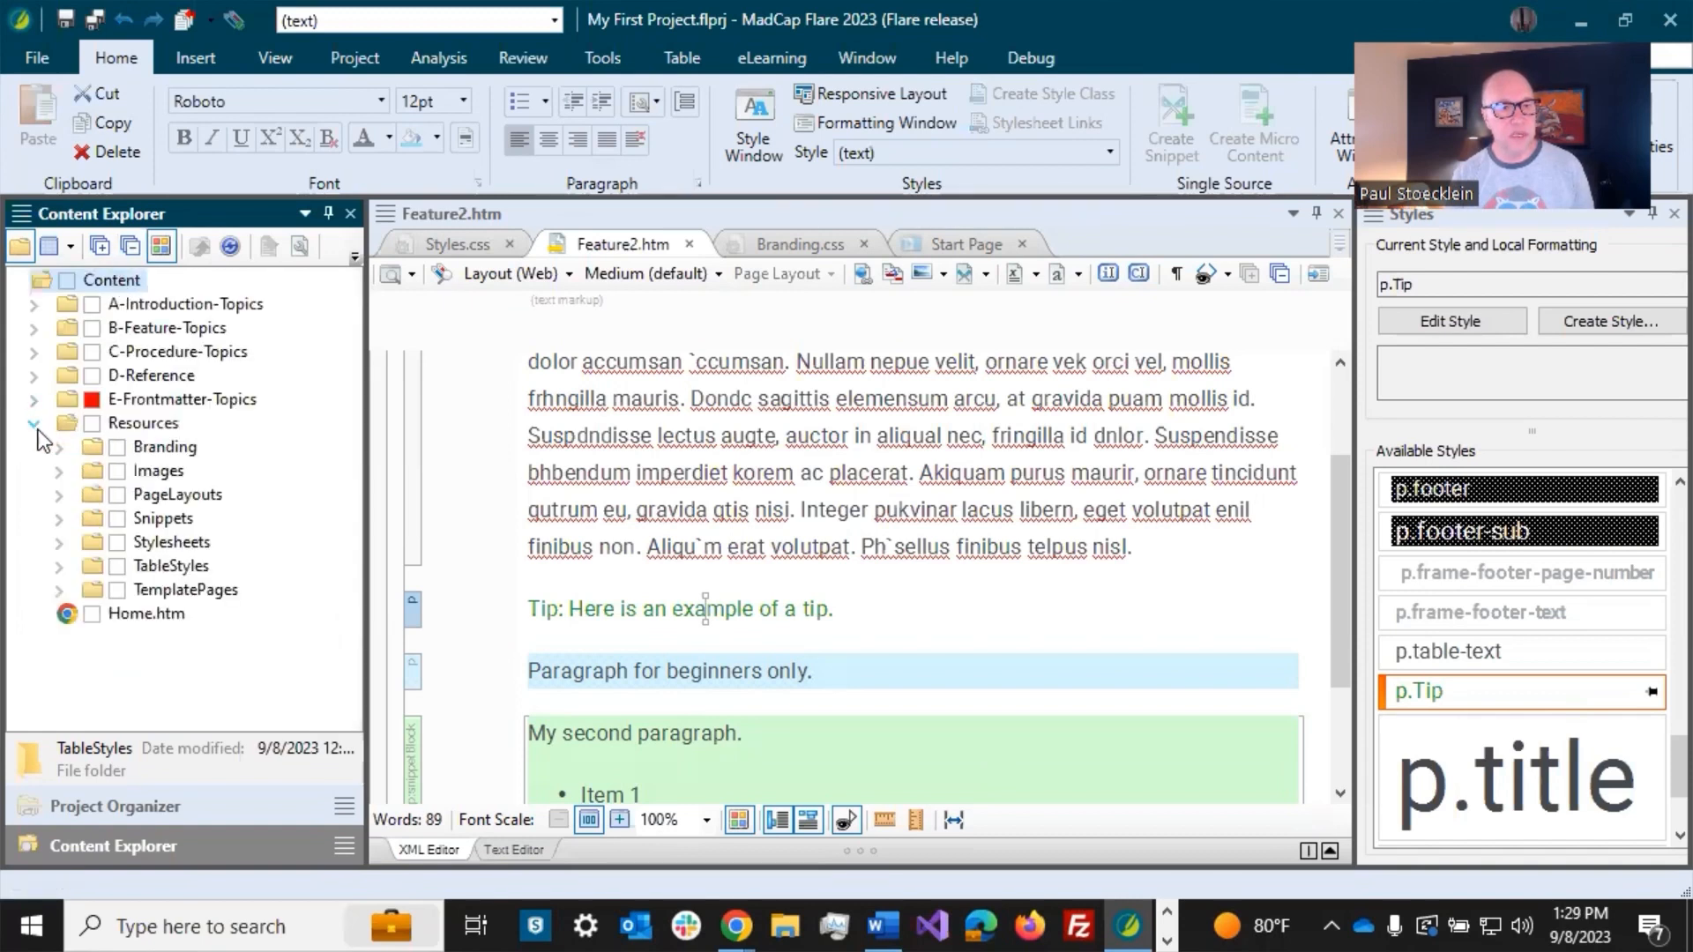
pyautogui.click(62, 591)
# Step: Open the Home-Page.flmsp template page from the TemplatePages folder to examine its layout
pyautogui.click(216, 615)
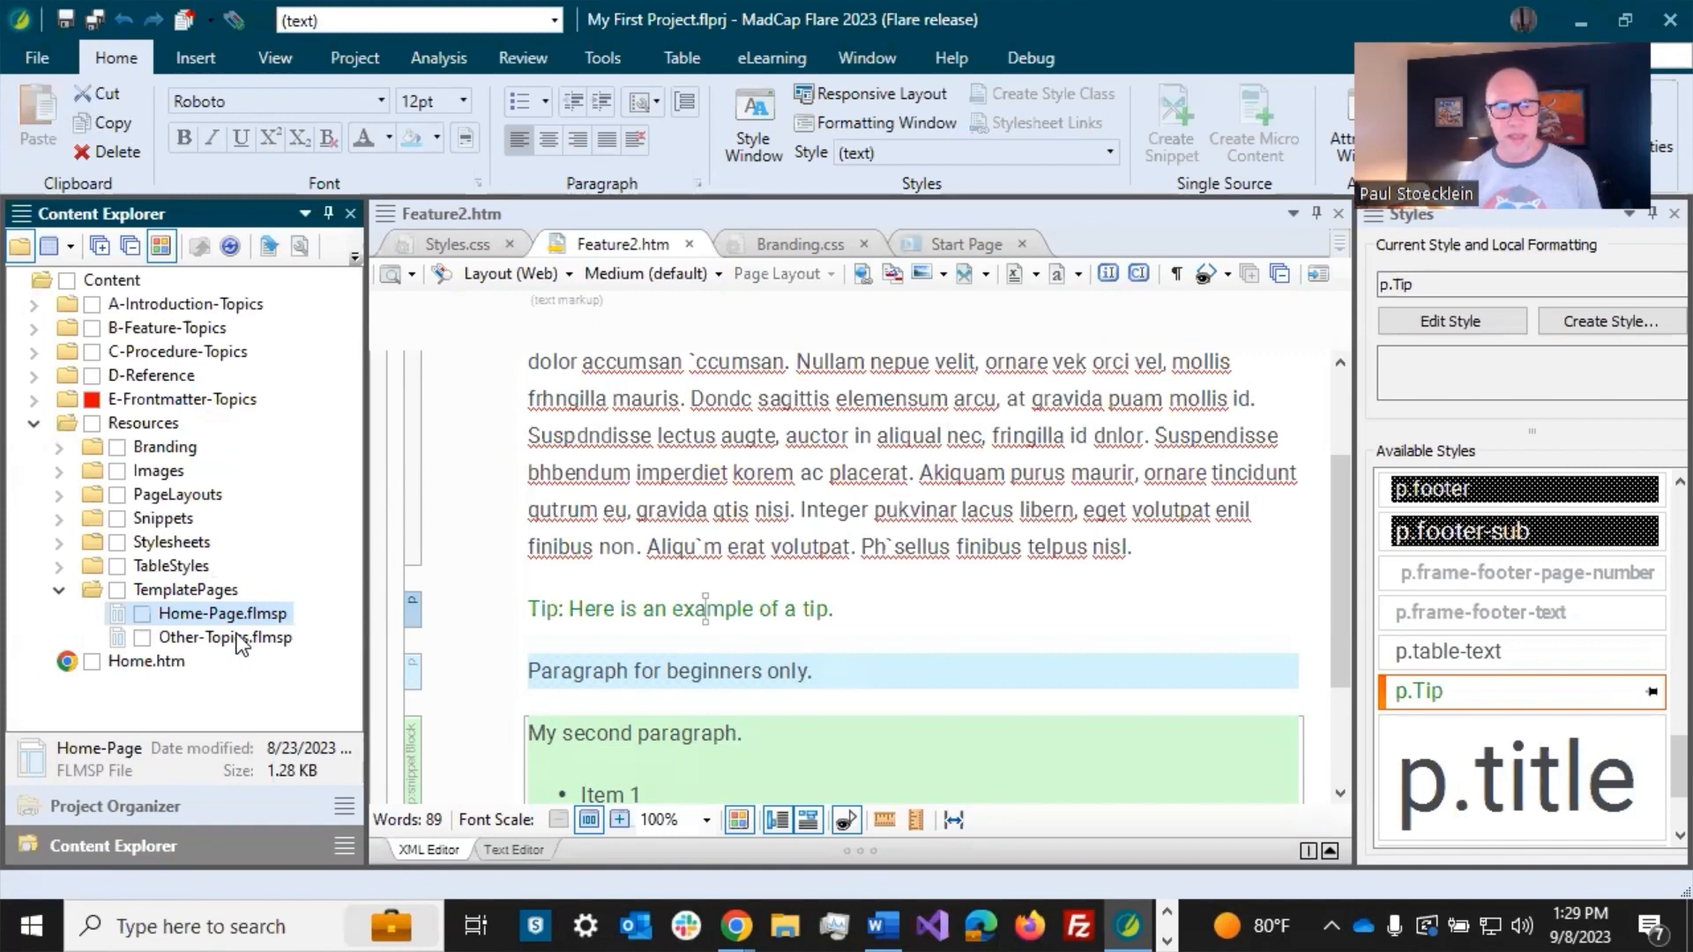
pyautogui.click(236, 637)
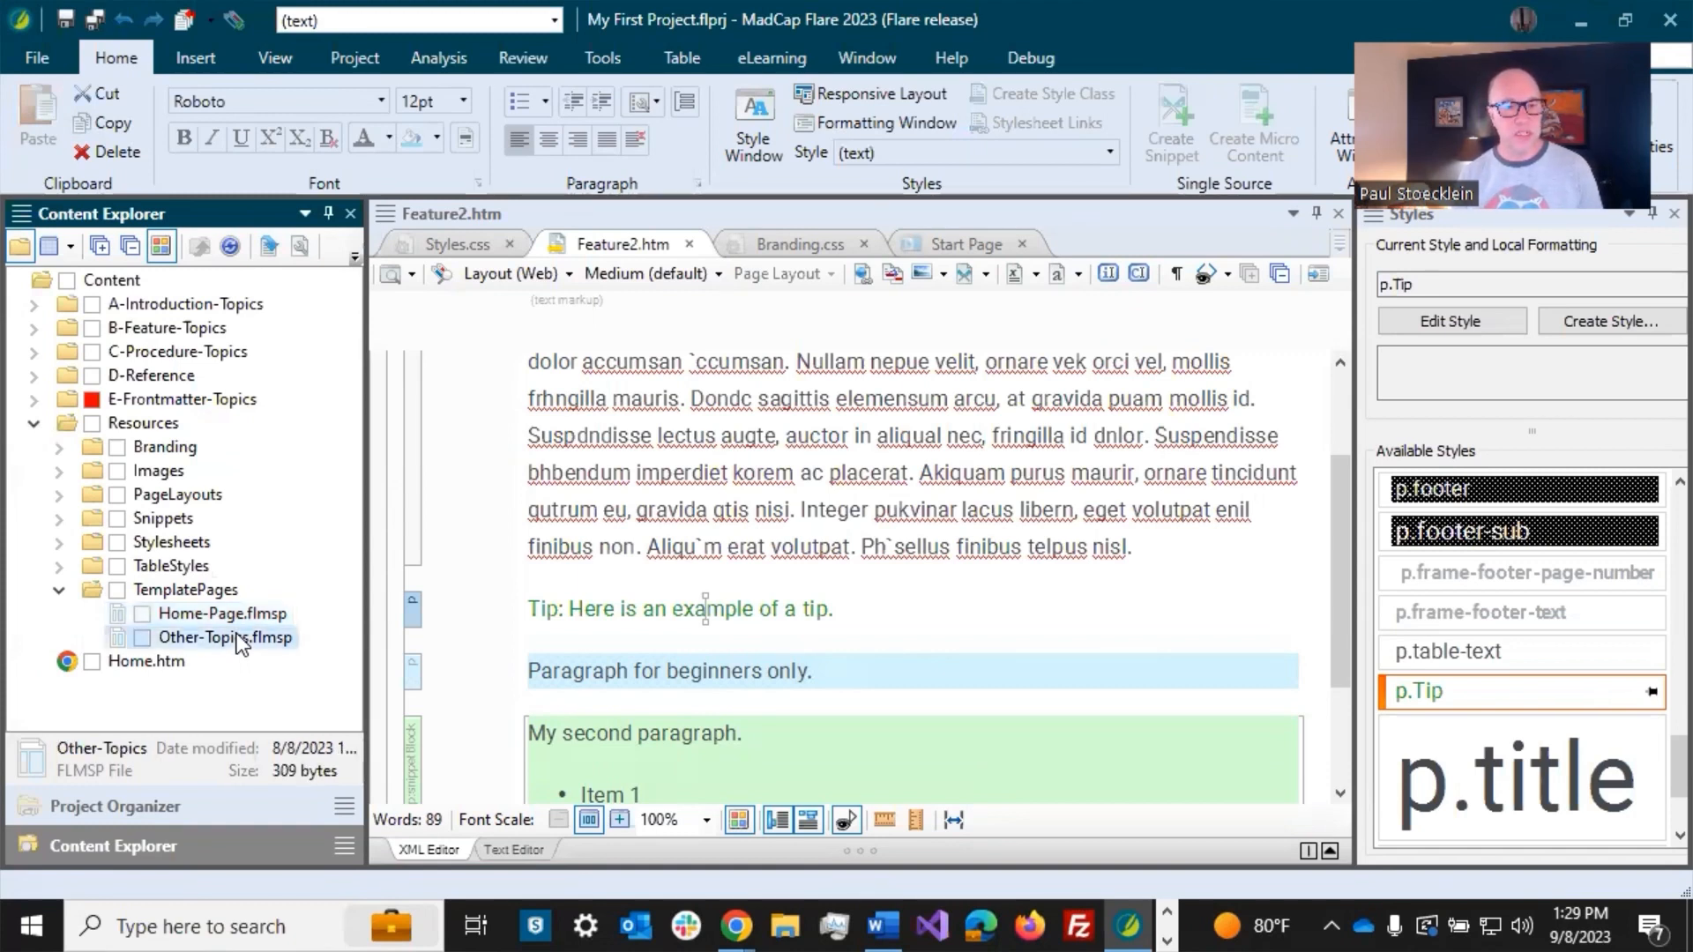
pyautogui.click(240, 617)
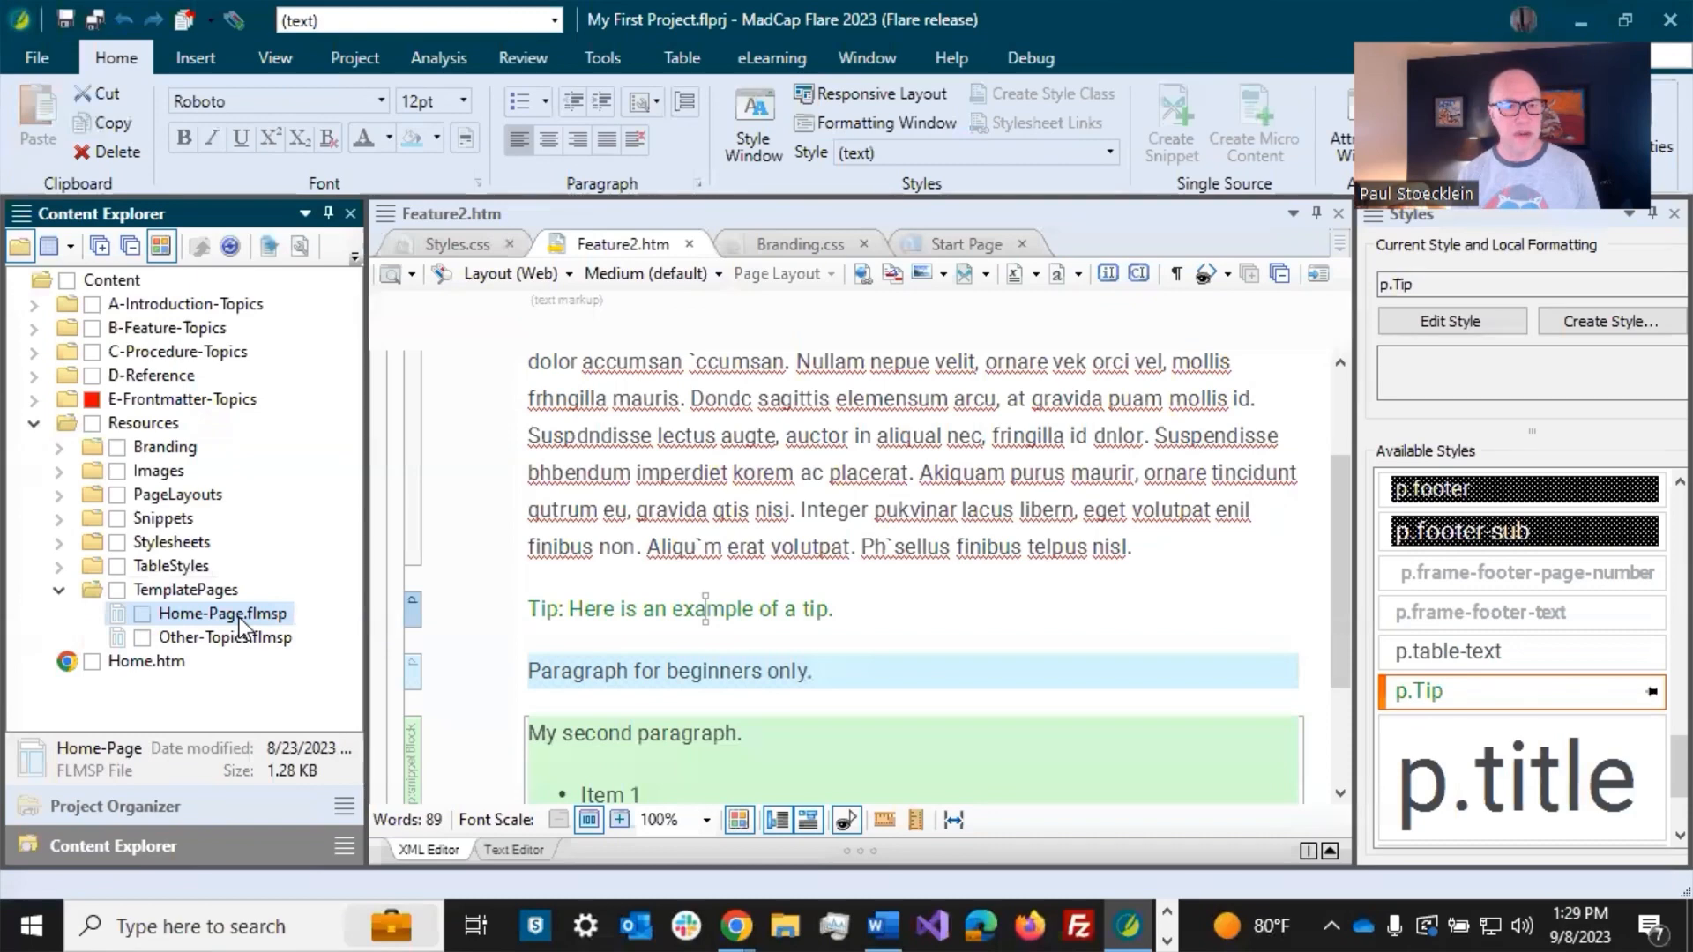
pyautogui.doubleClick(240, 618)
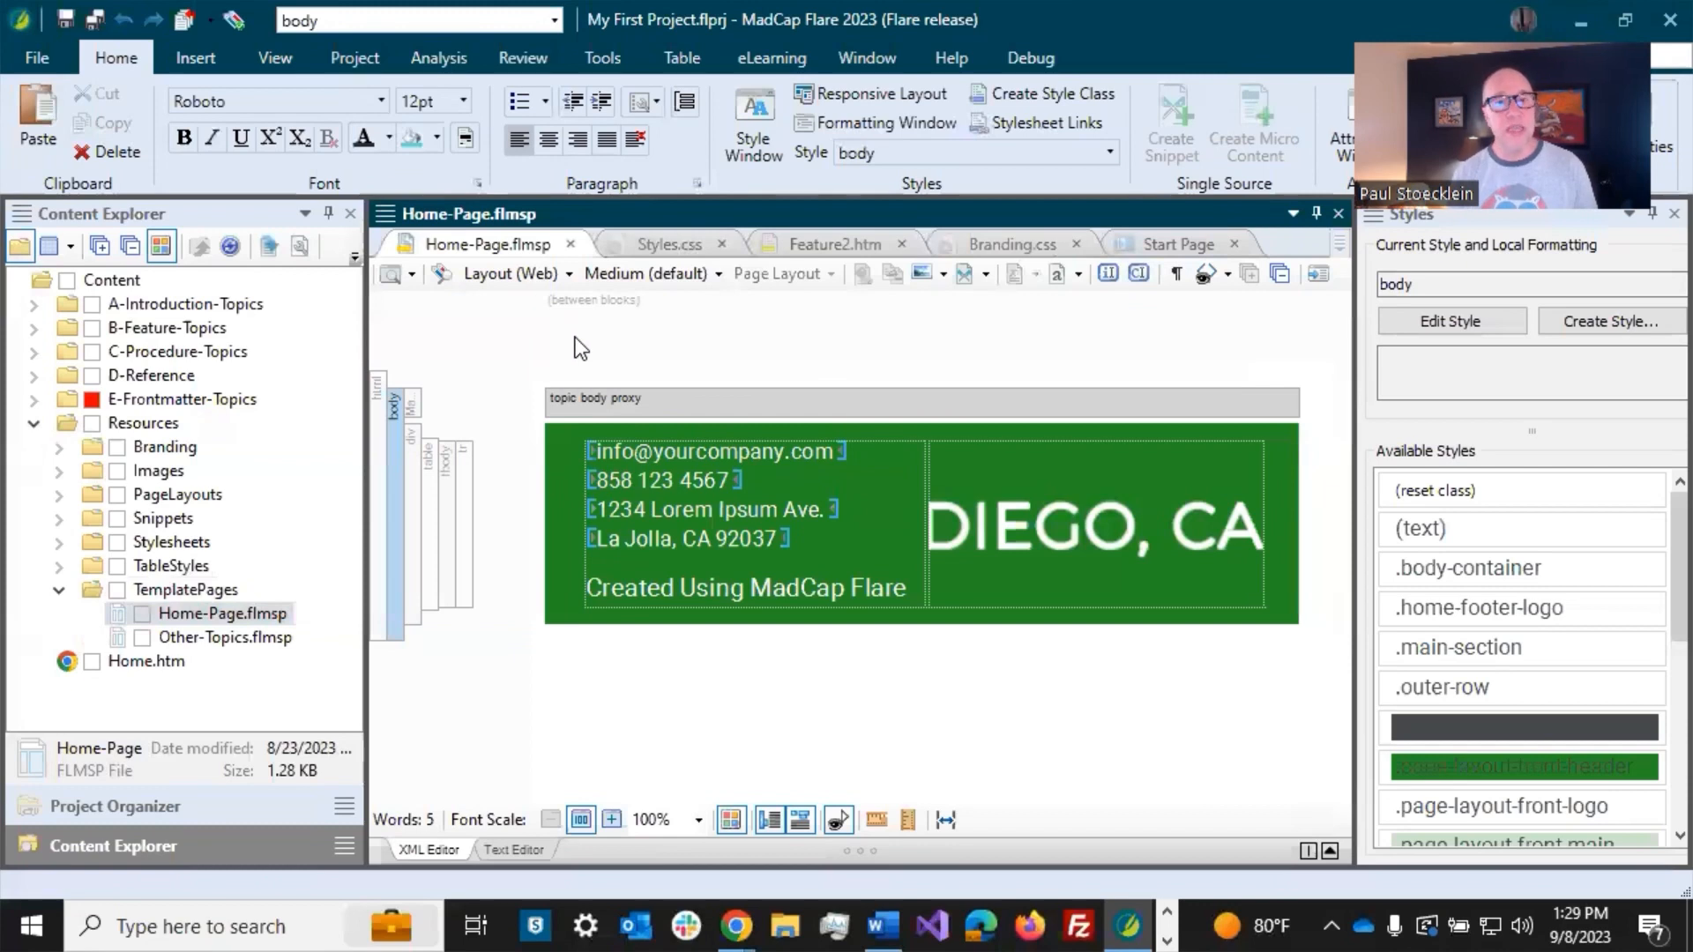
# Step: Open the Other-Topics.flmsp template page from the TemplatePages folder
pyautogui.click(119, 838)
pyautogui.click(148, 666)
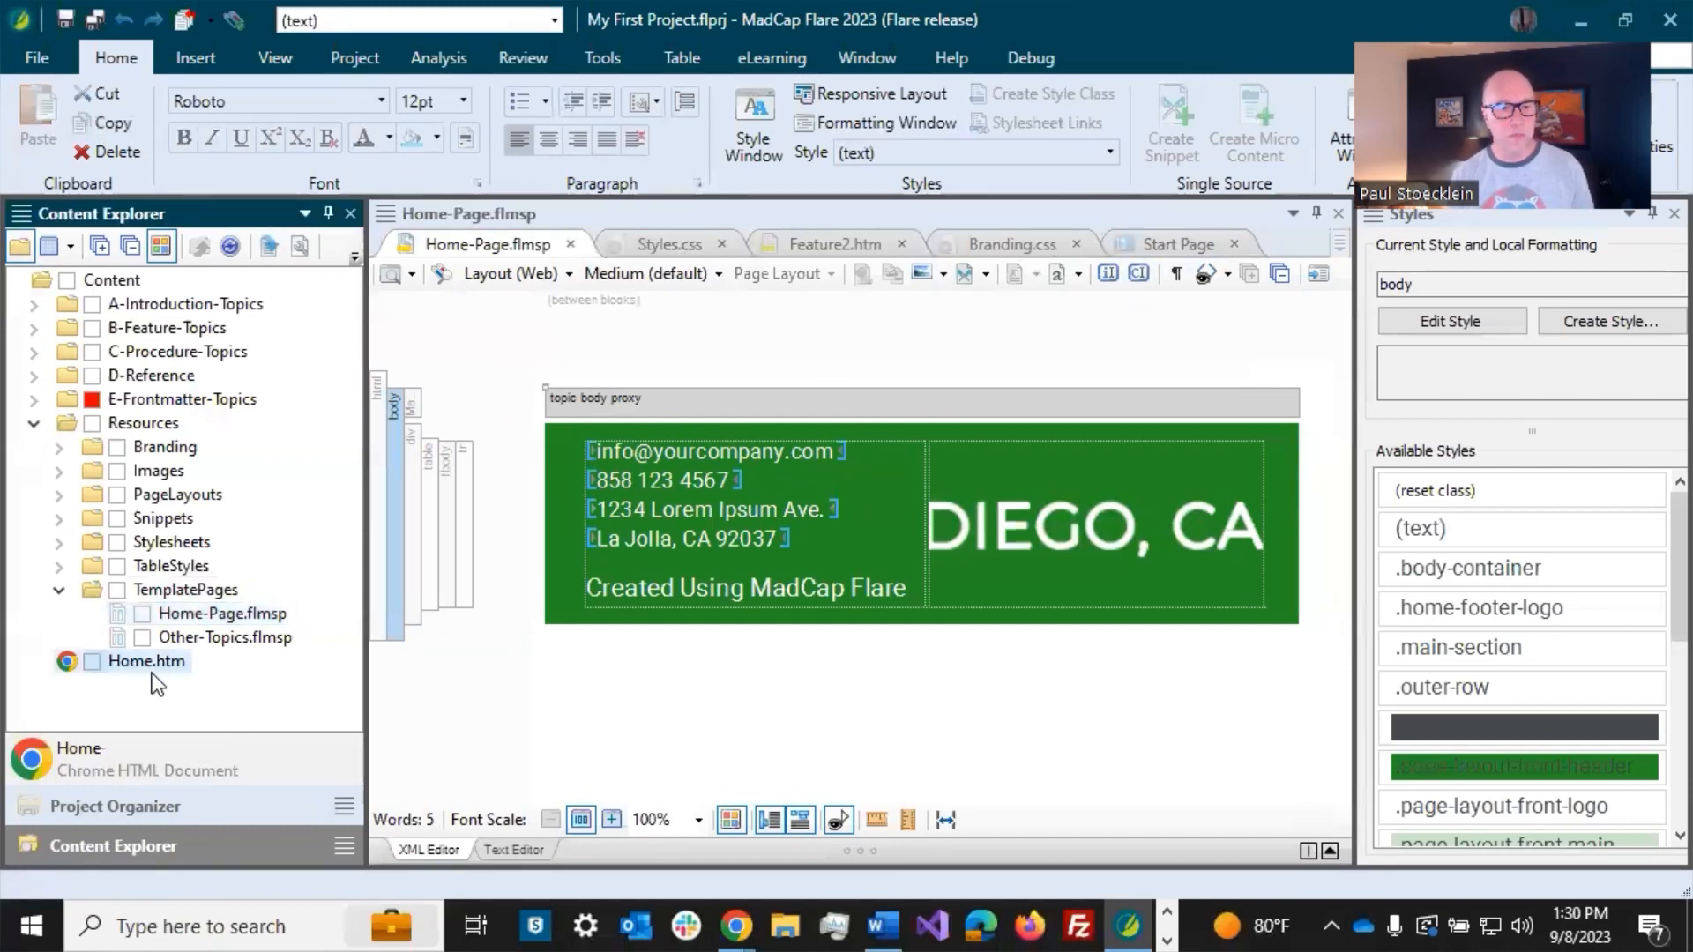
pyautogui.click(212, 639)
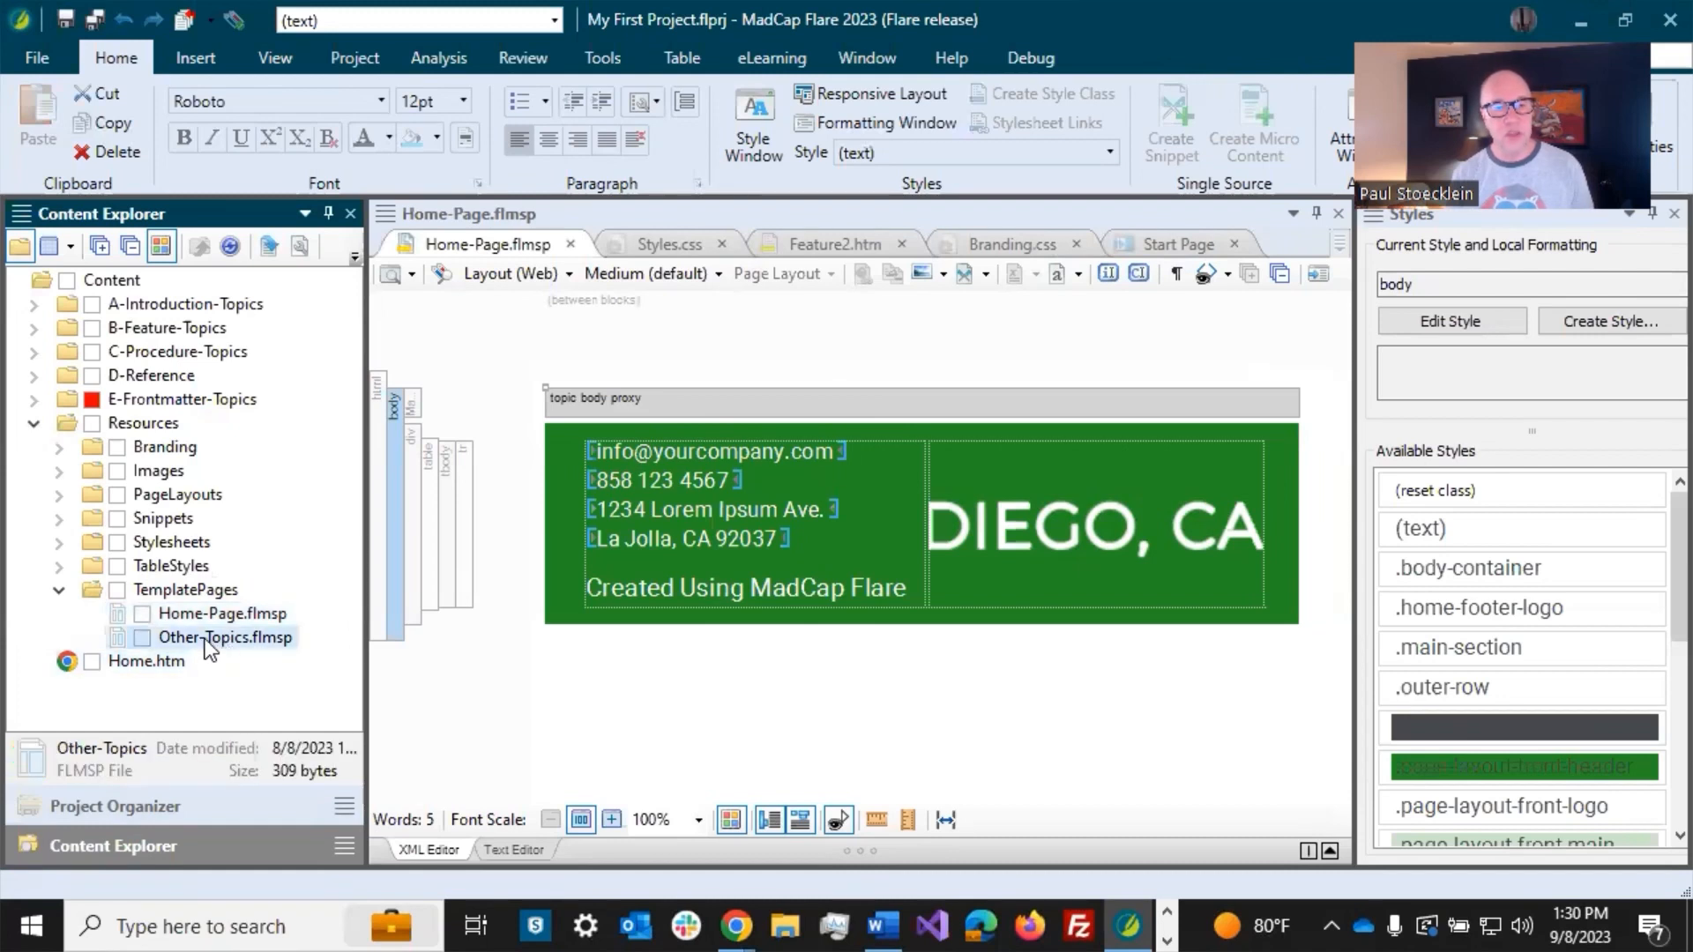
pyautogui.doubleClick(205, 639)
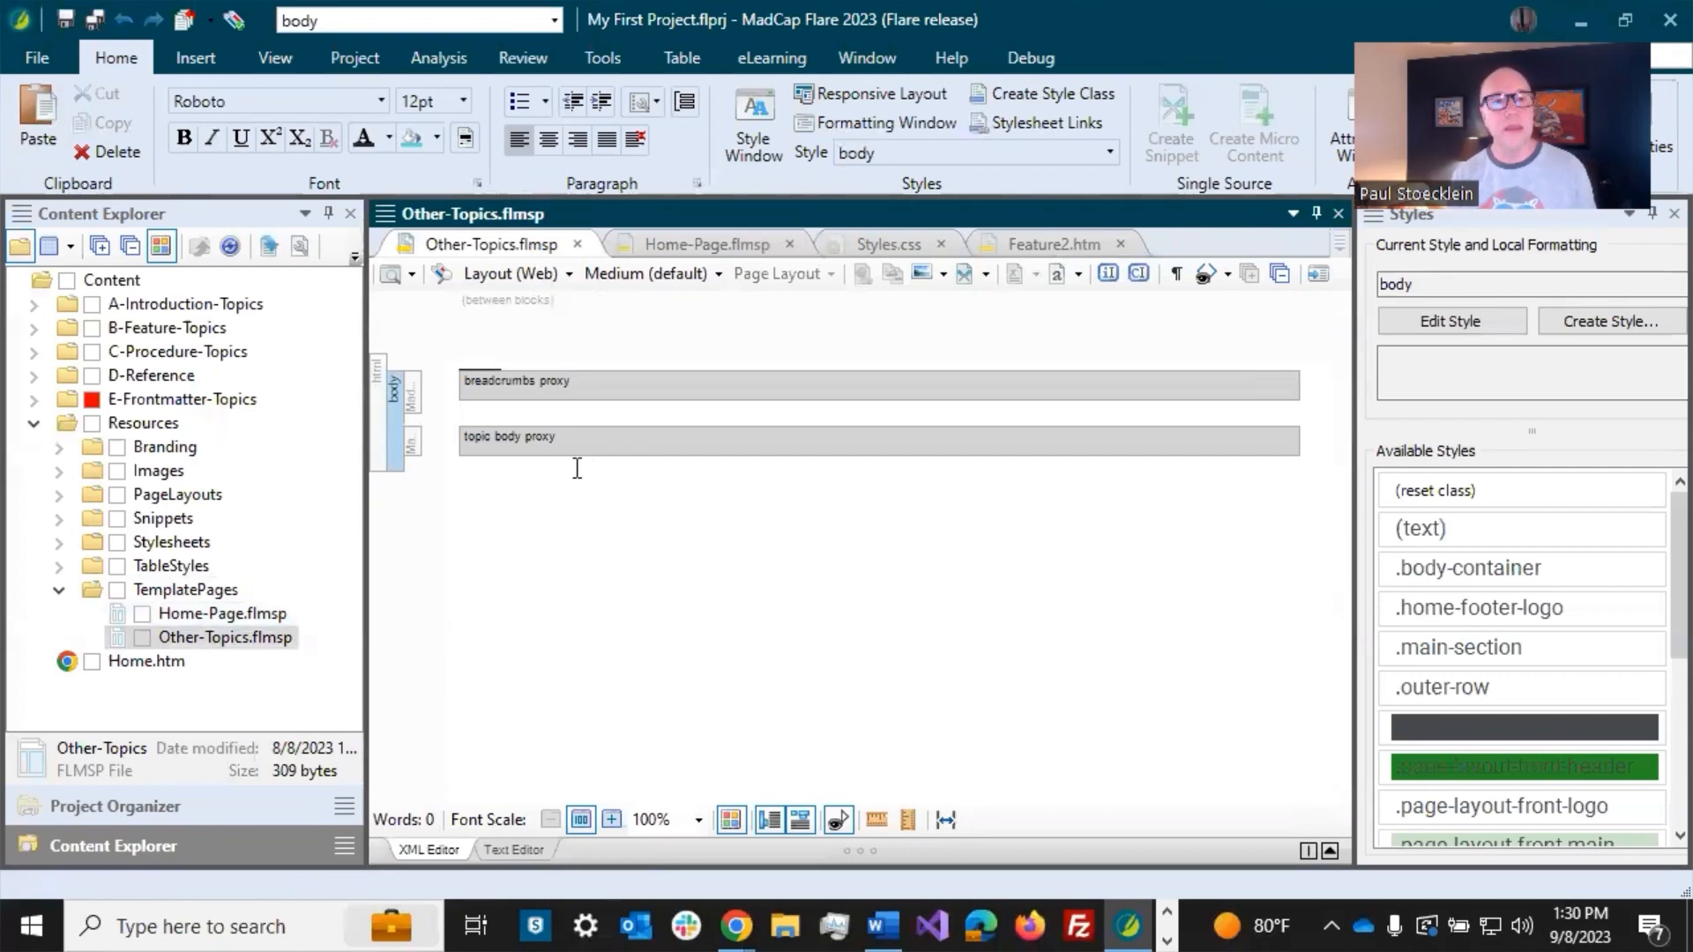
# Step: Add the paragraph "Copyright 2023 My Company" below the topic body proxy in Other-Topics.flmsp and save the template page
pyautogui.click(525, 443)
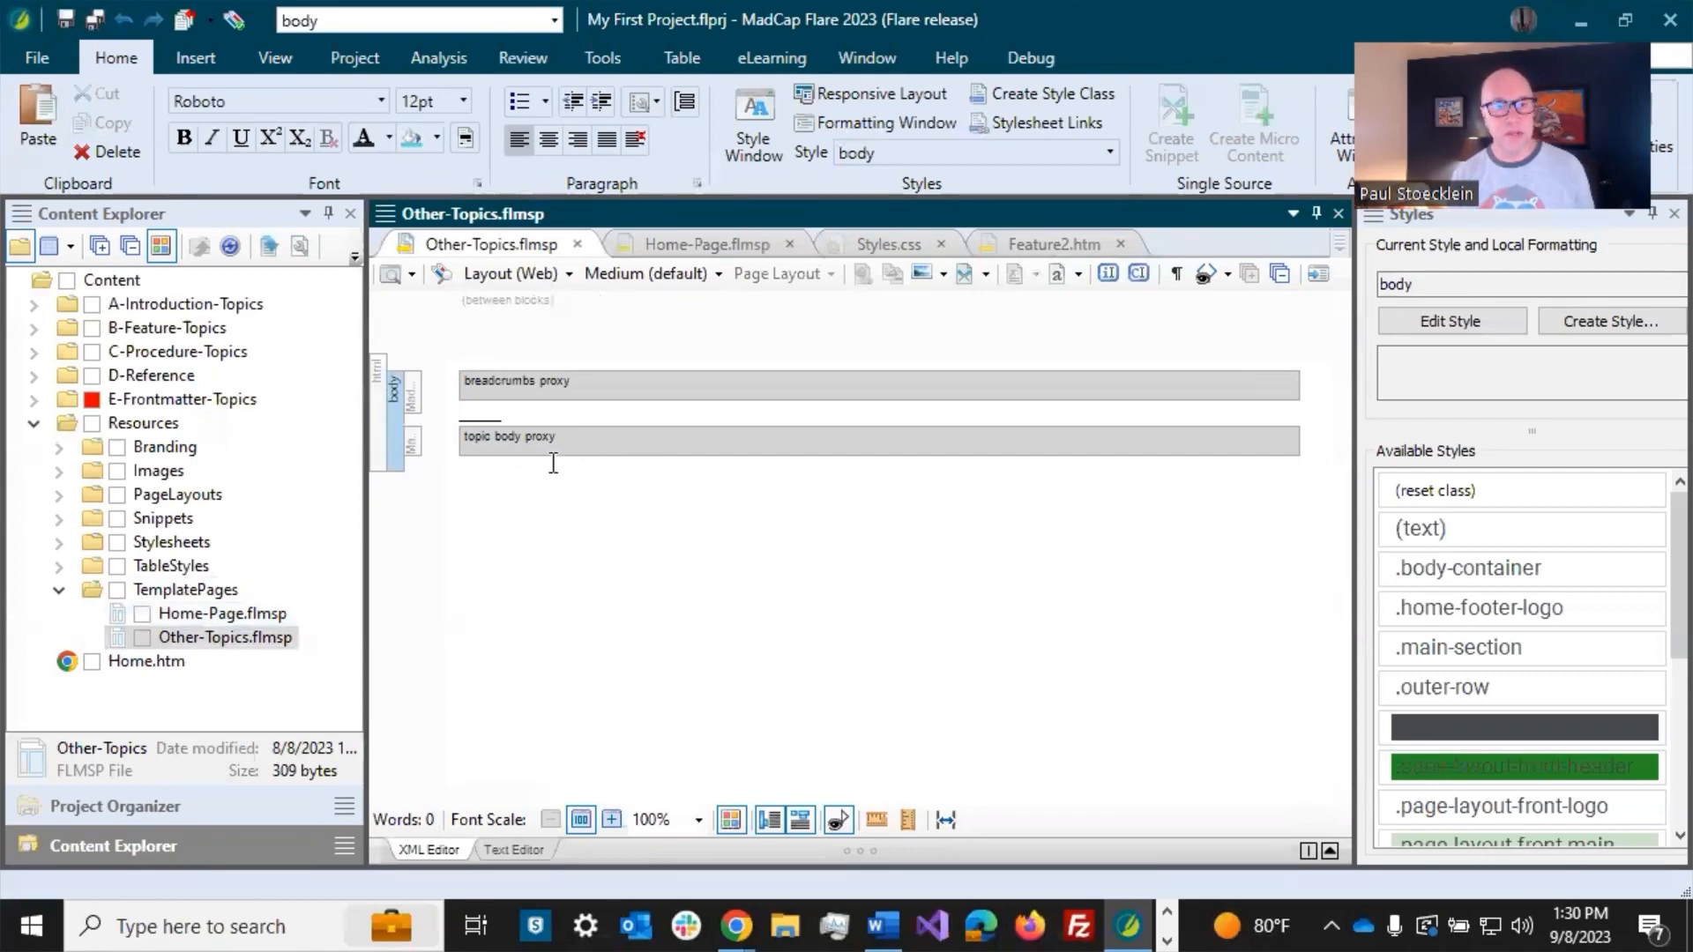
pyautogui.click(574, 531)
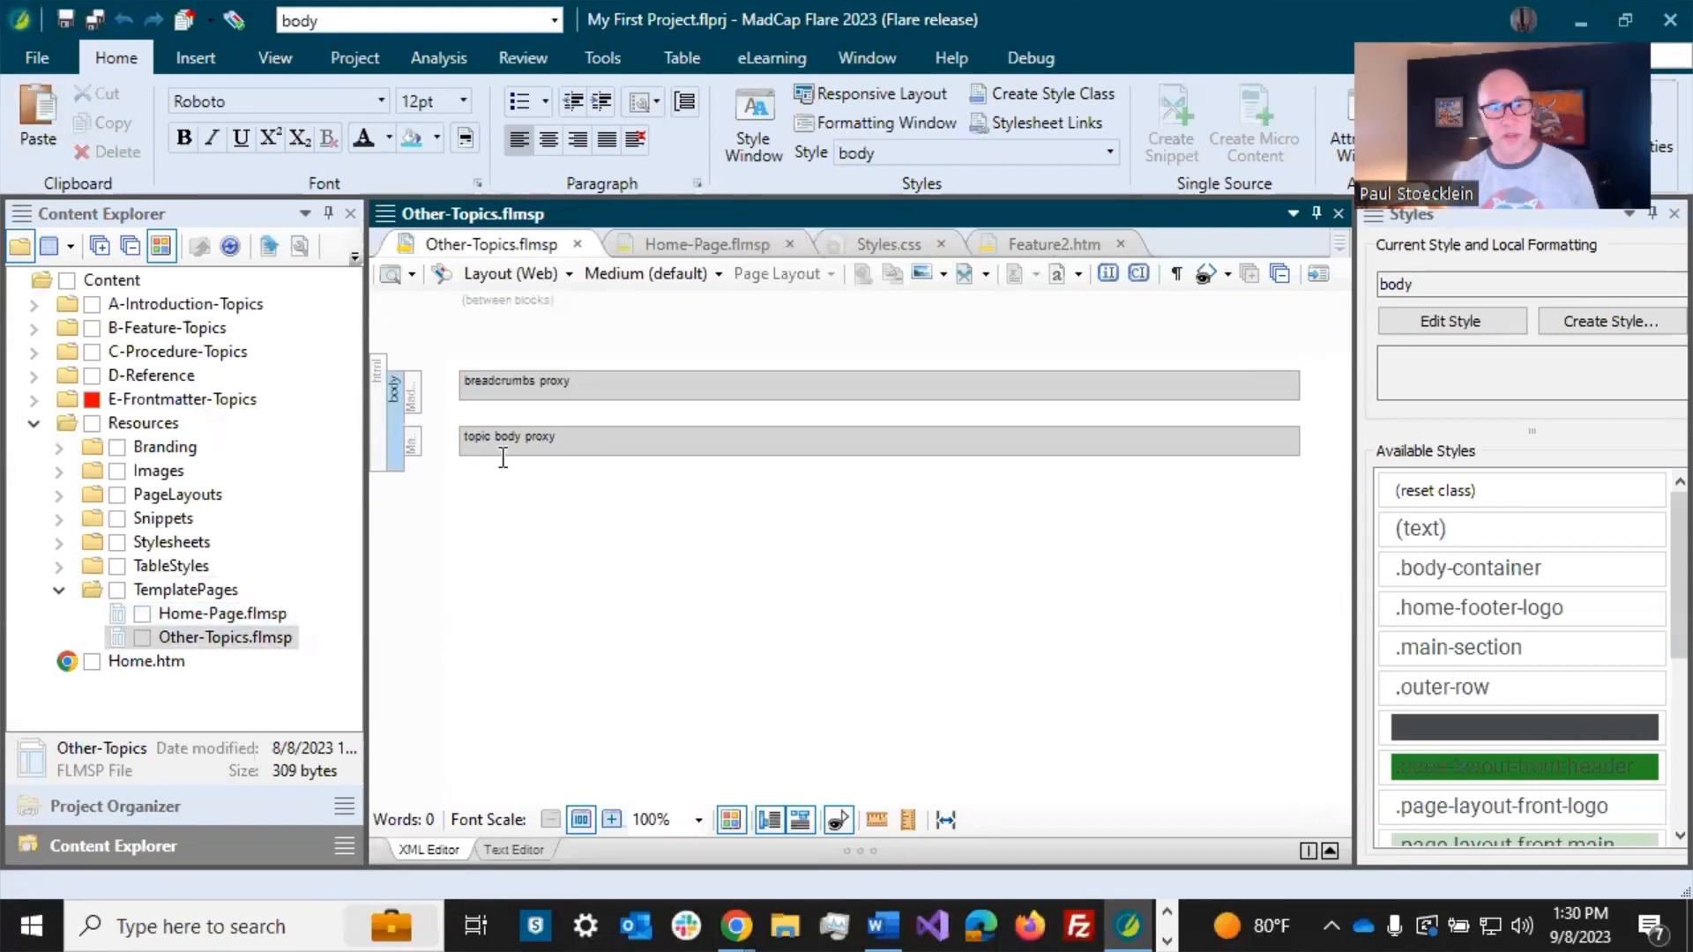
pyautogui.press('Return')
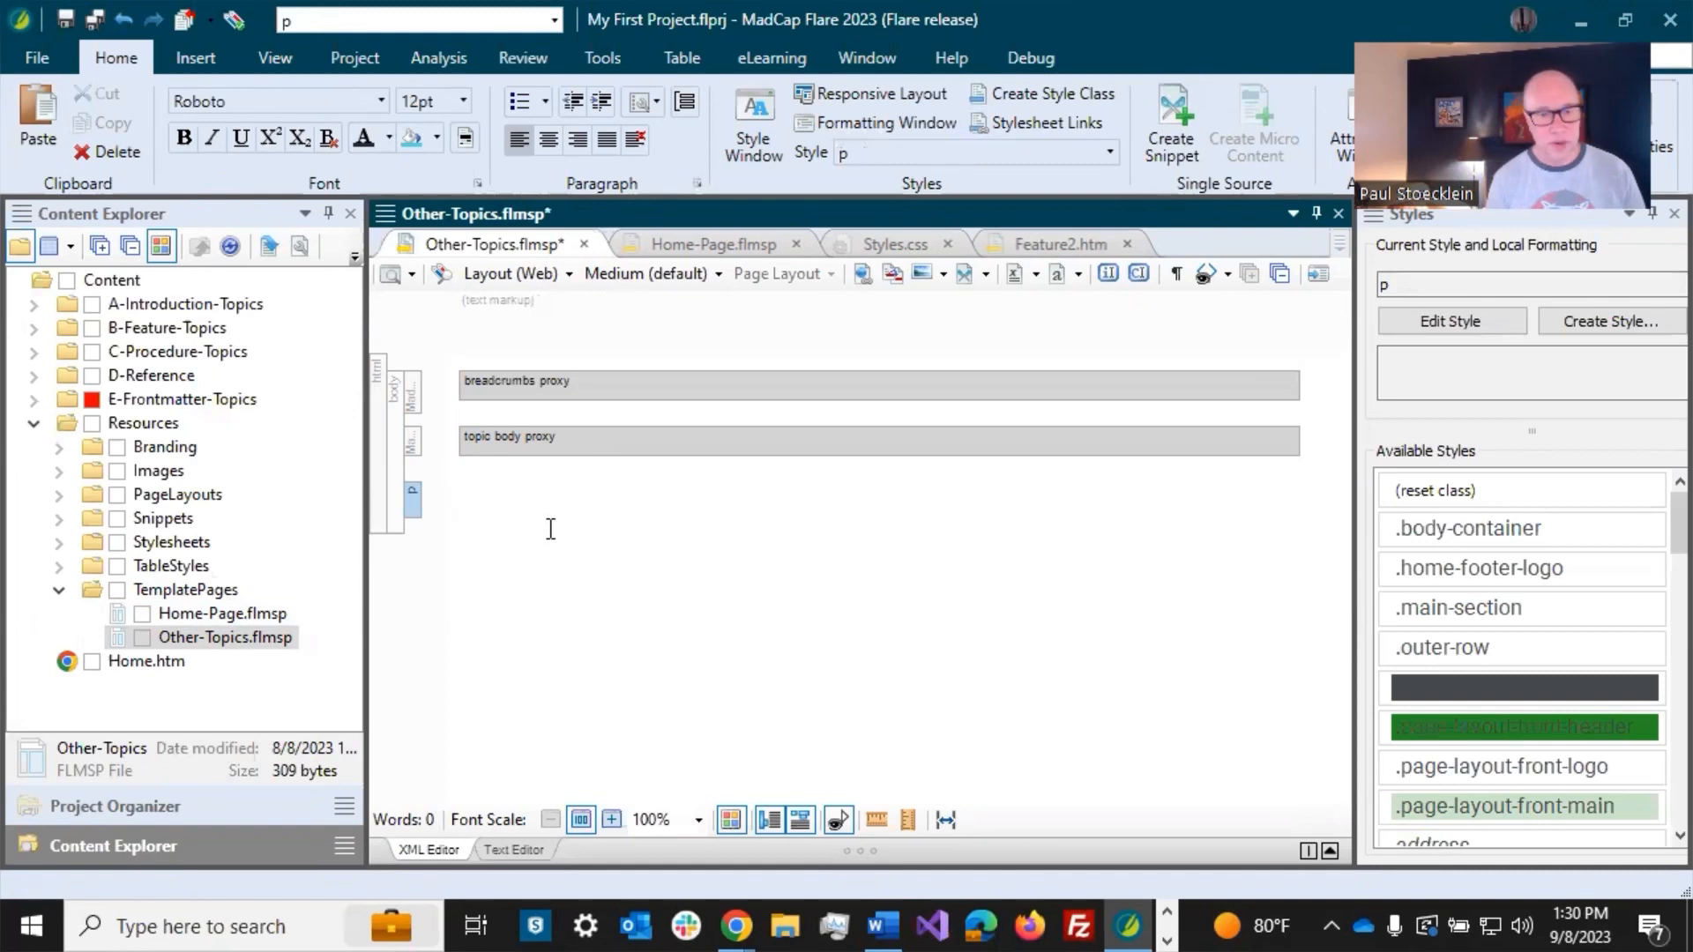
pyautogui.write('Copyright 2023 My Company')
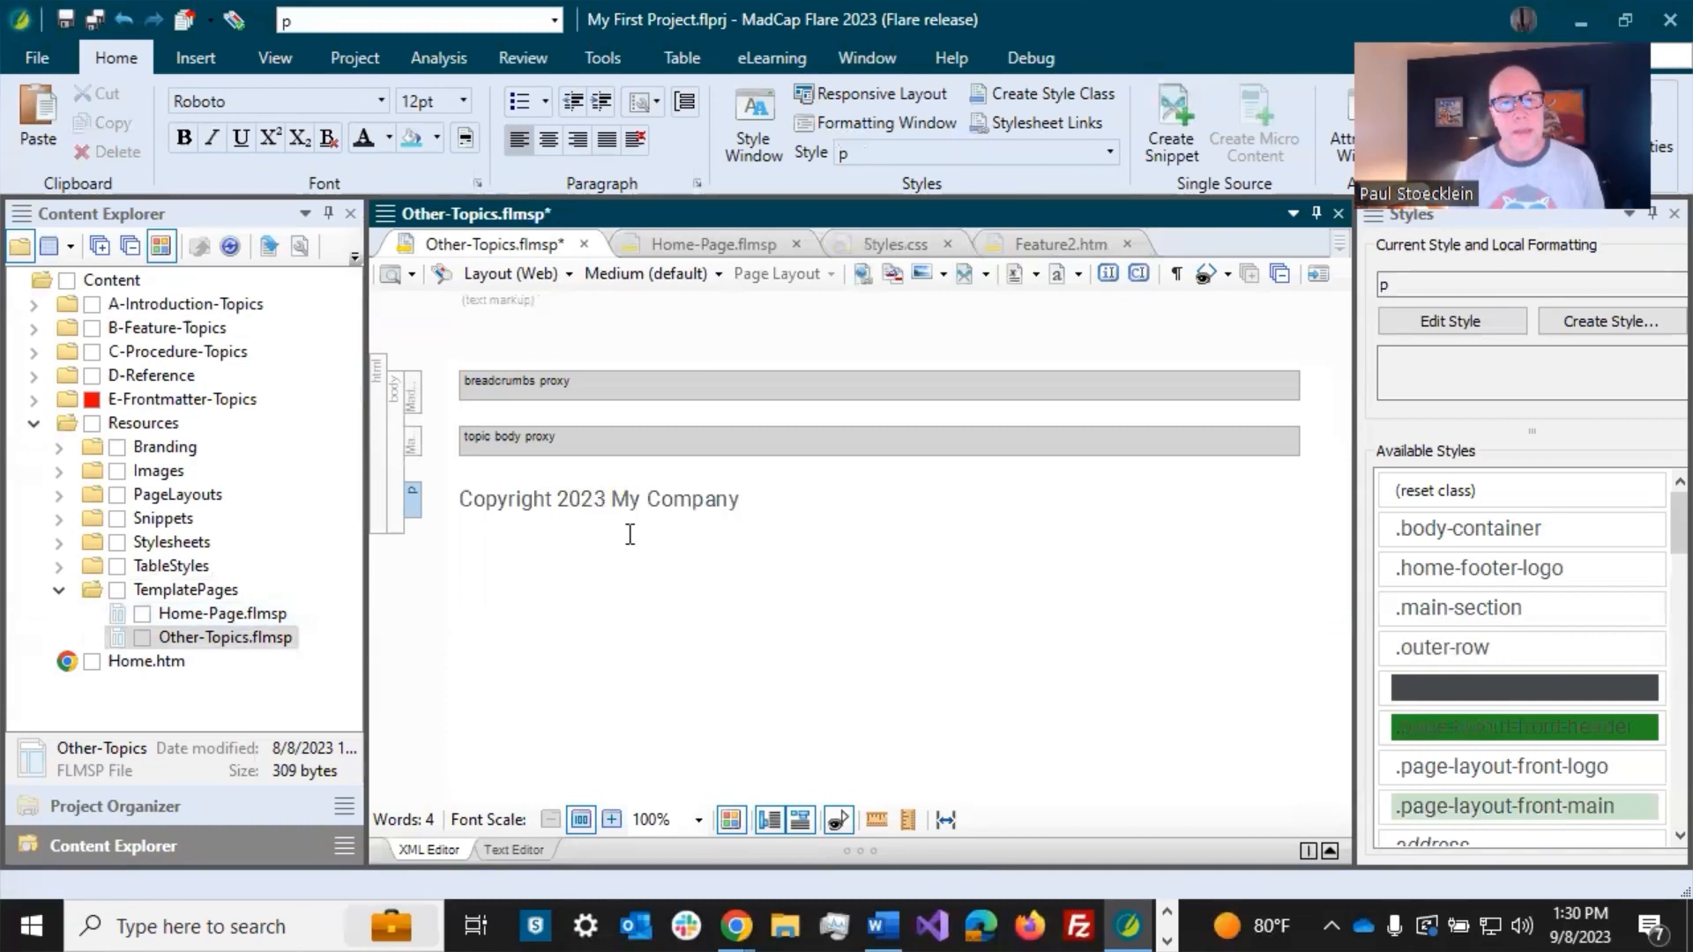
pyautogui.click(650, 502)
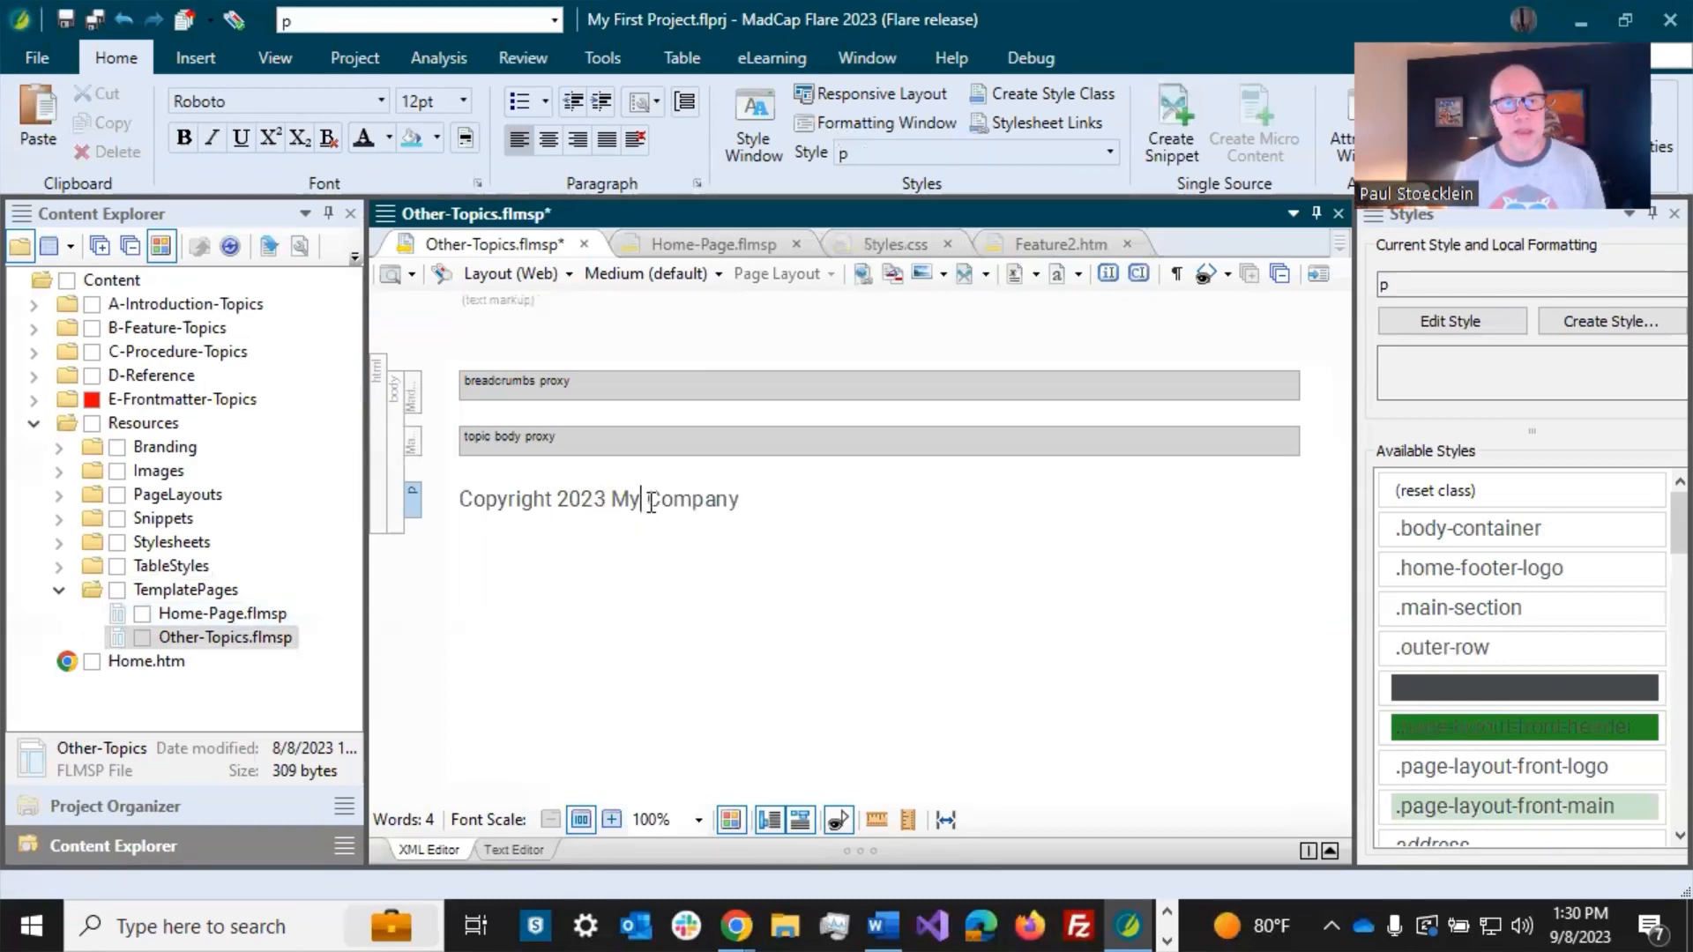
pyautogui.click(96, 23)
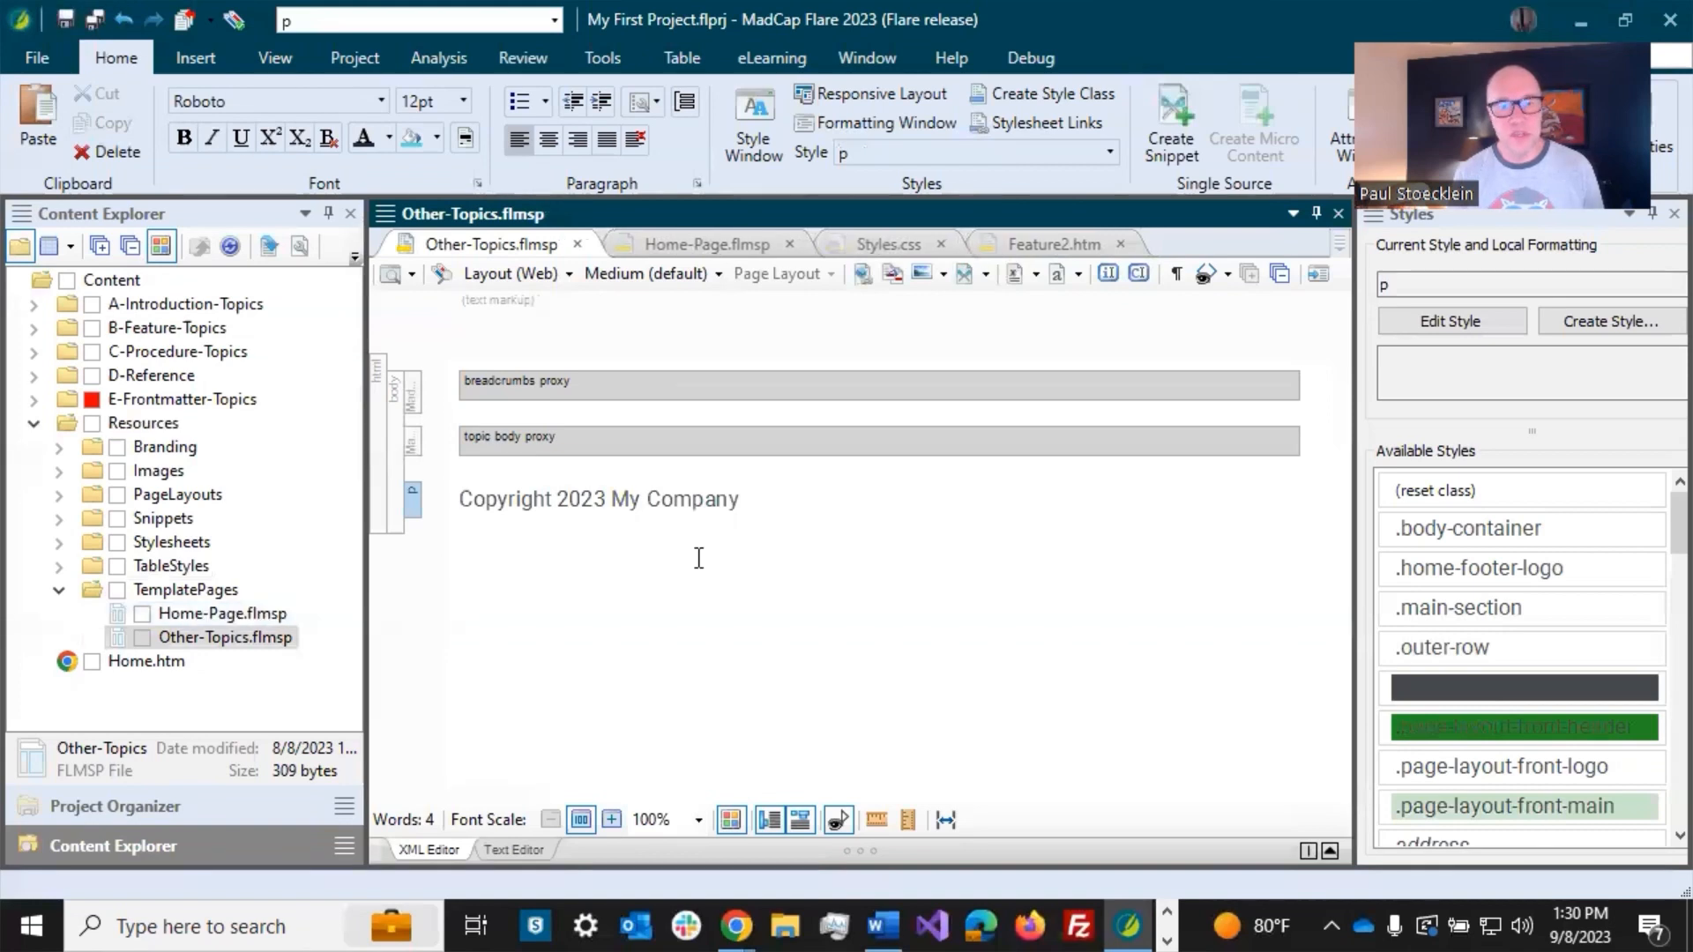
# Step: Open the General variable set from the project's Variables folder and examine its Year variable
pyautogui.doubleClick(597, 498)
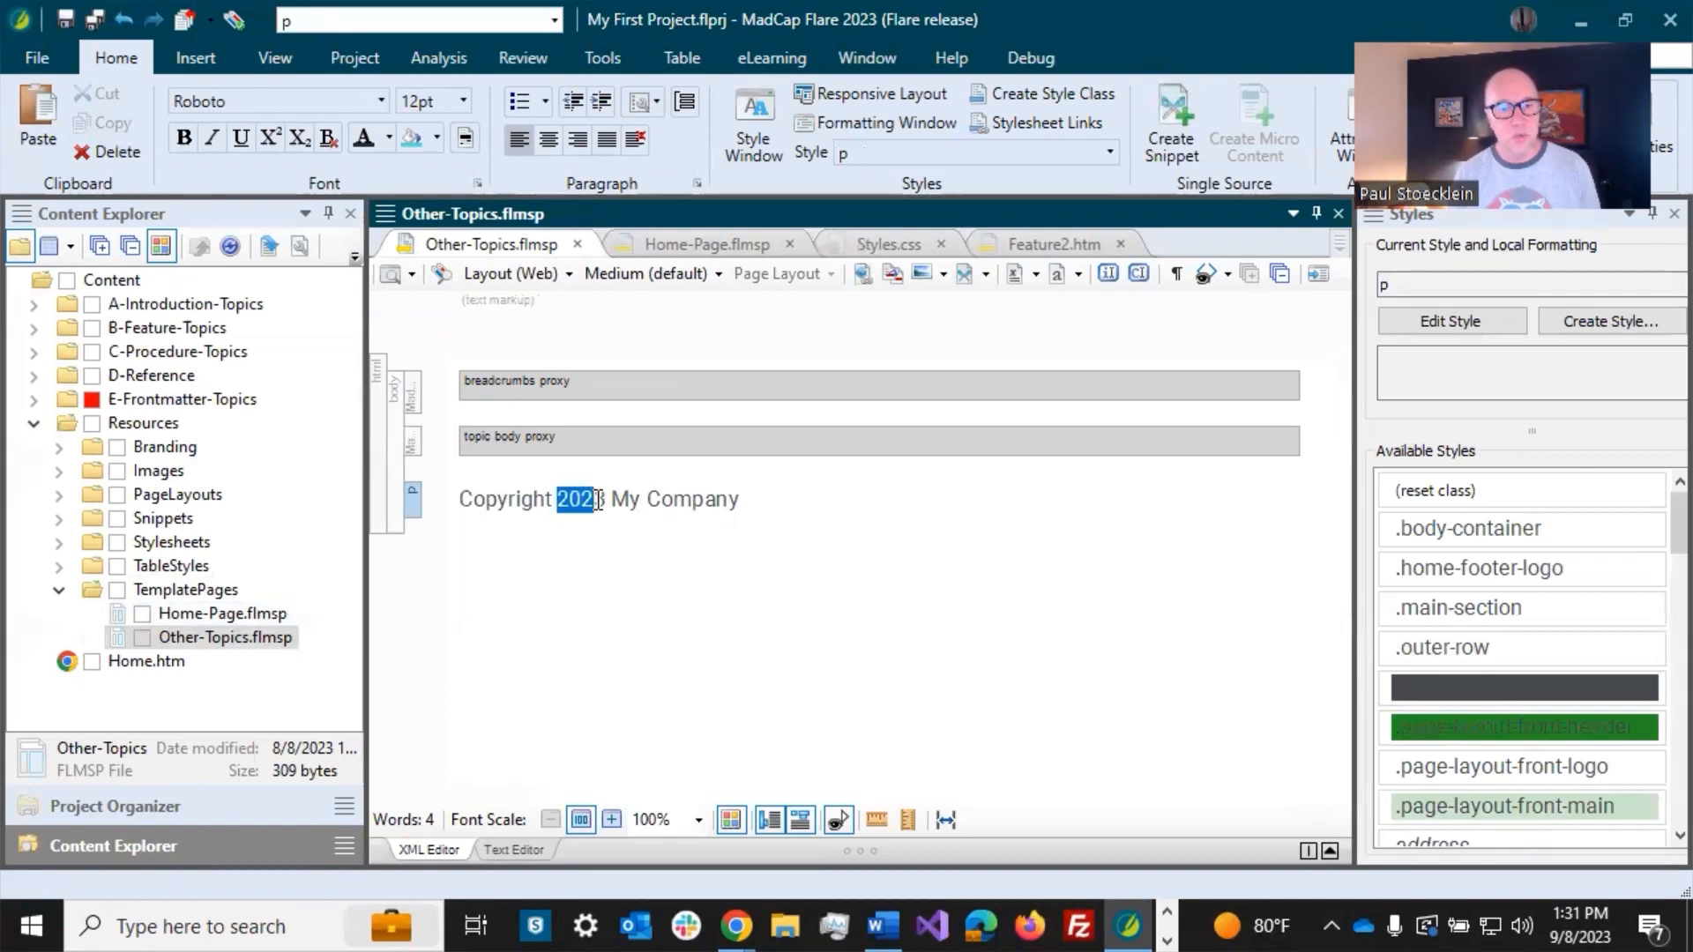
pyautogui.click(611, 499)
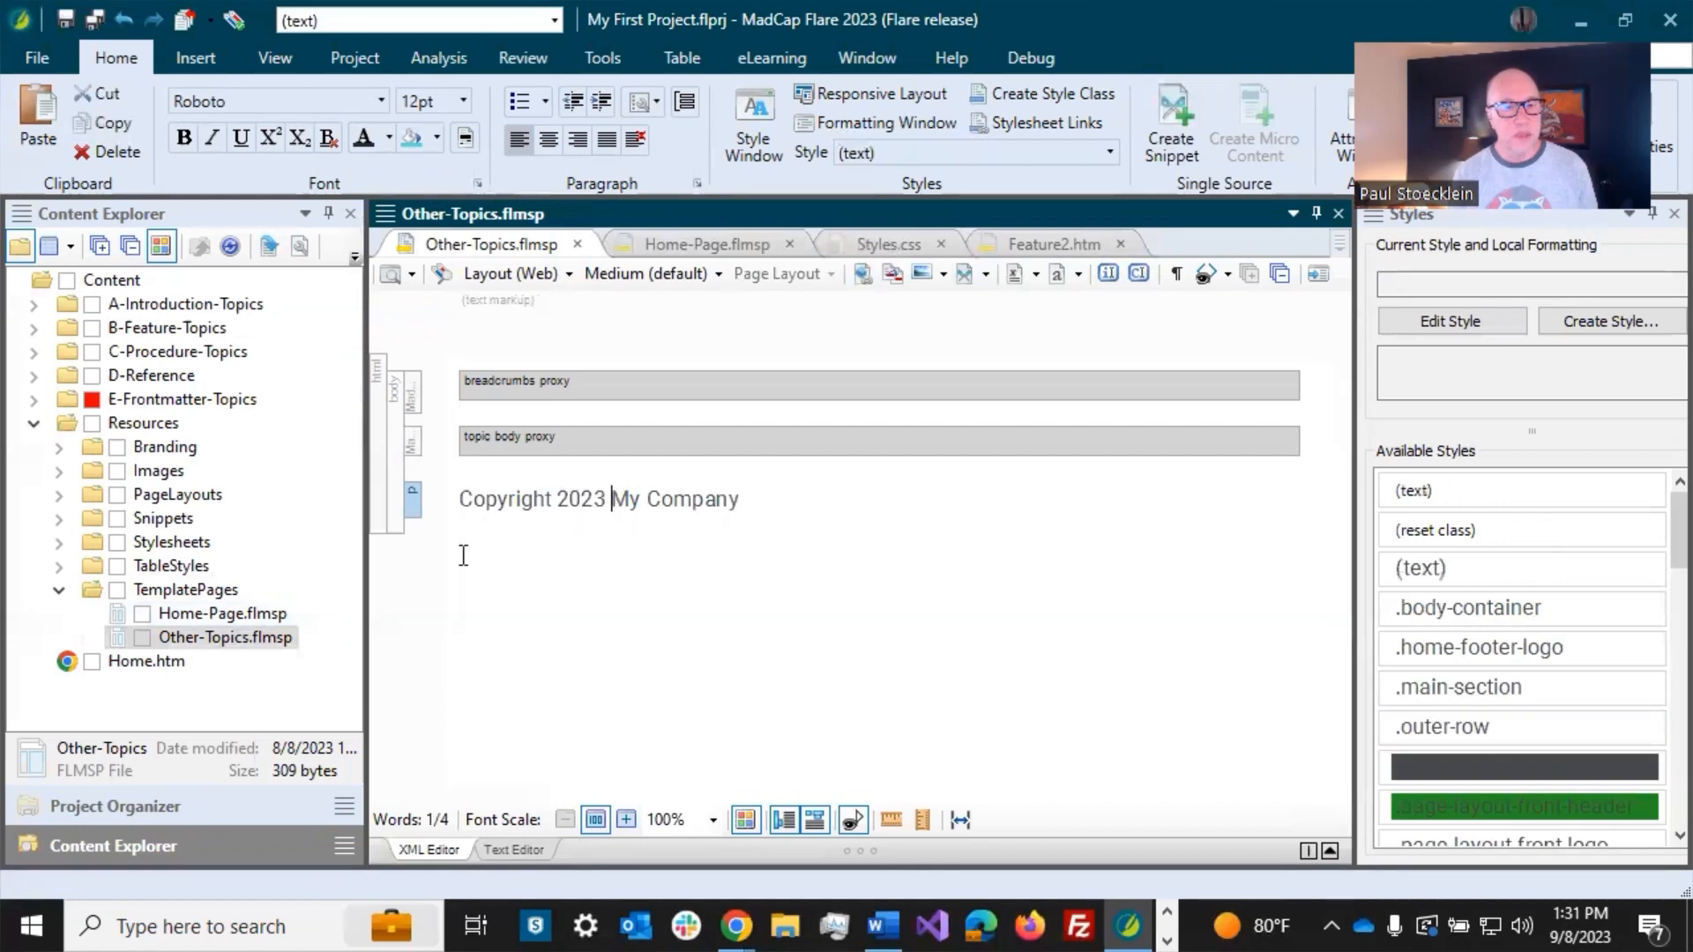
pyautogui.click(131, 802)
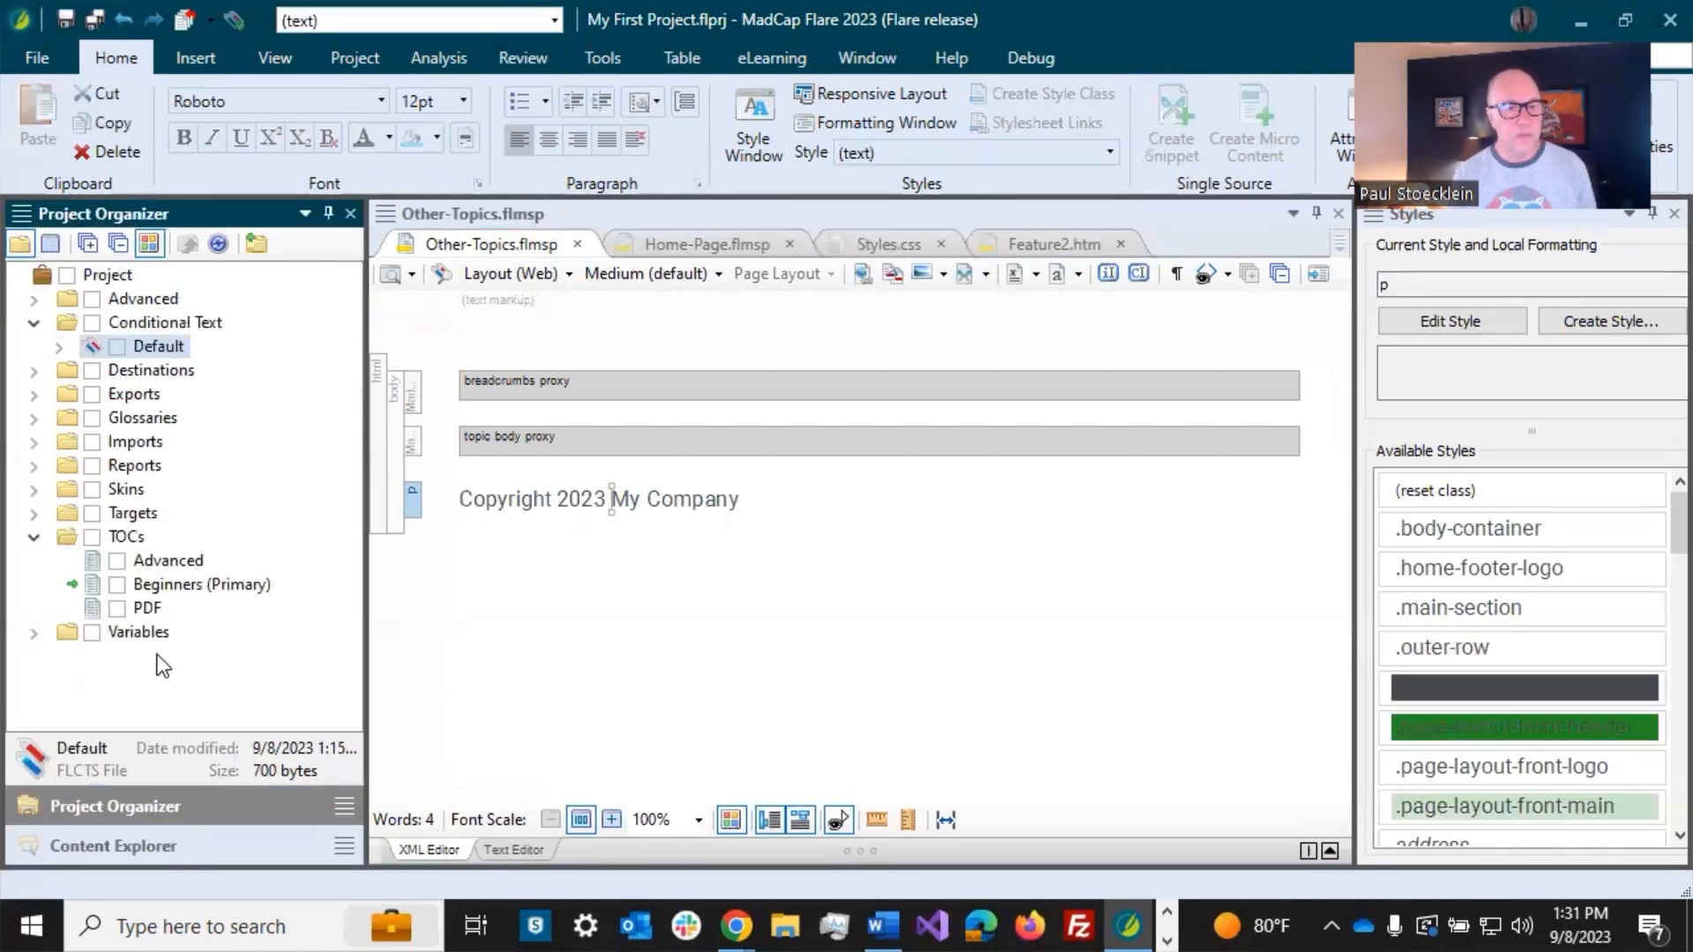
pyautogui.doubleClick(129, 639)
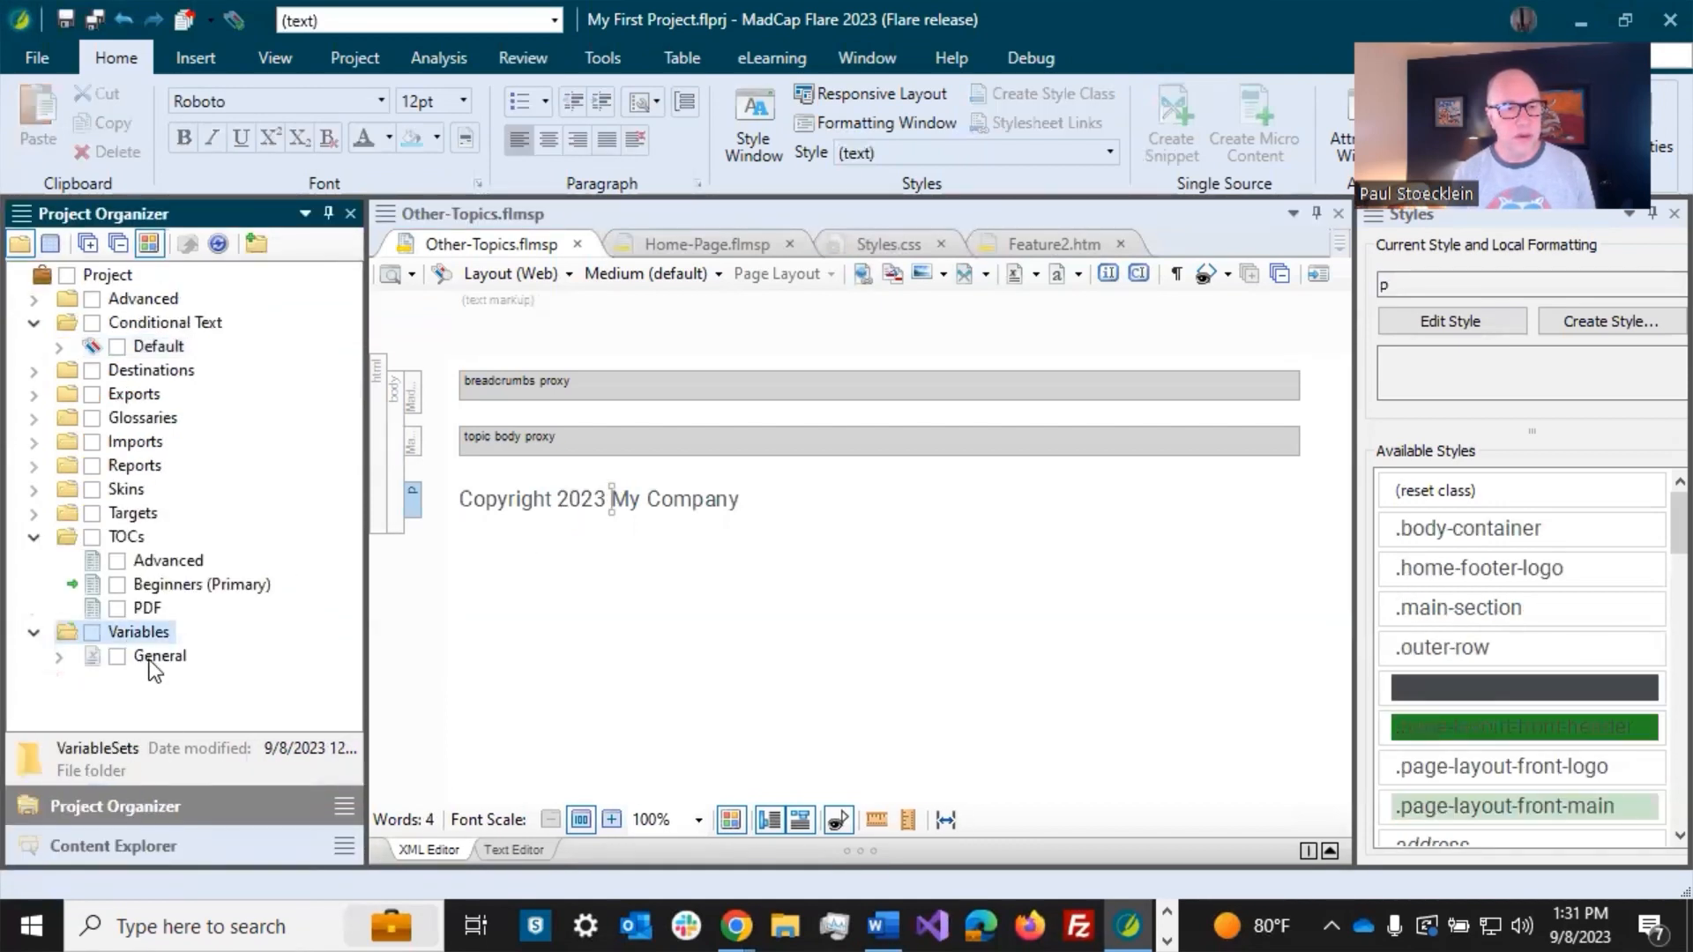
pyautogui.doubleClick(149, 657)
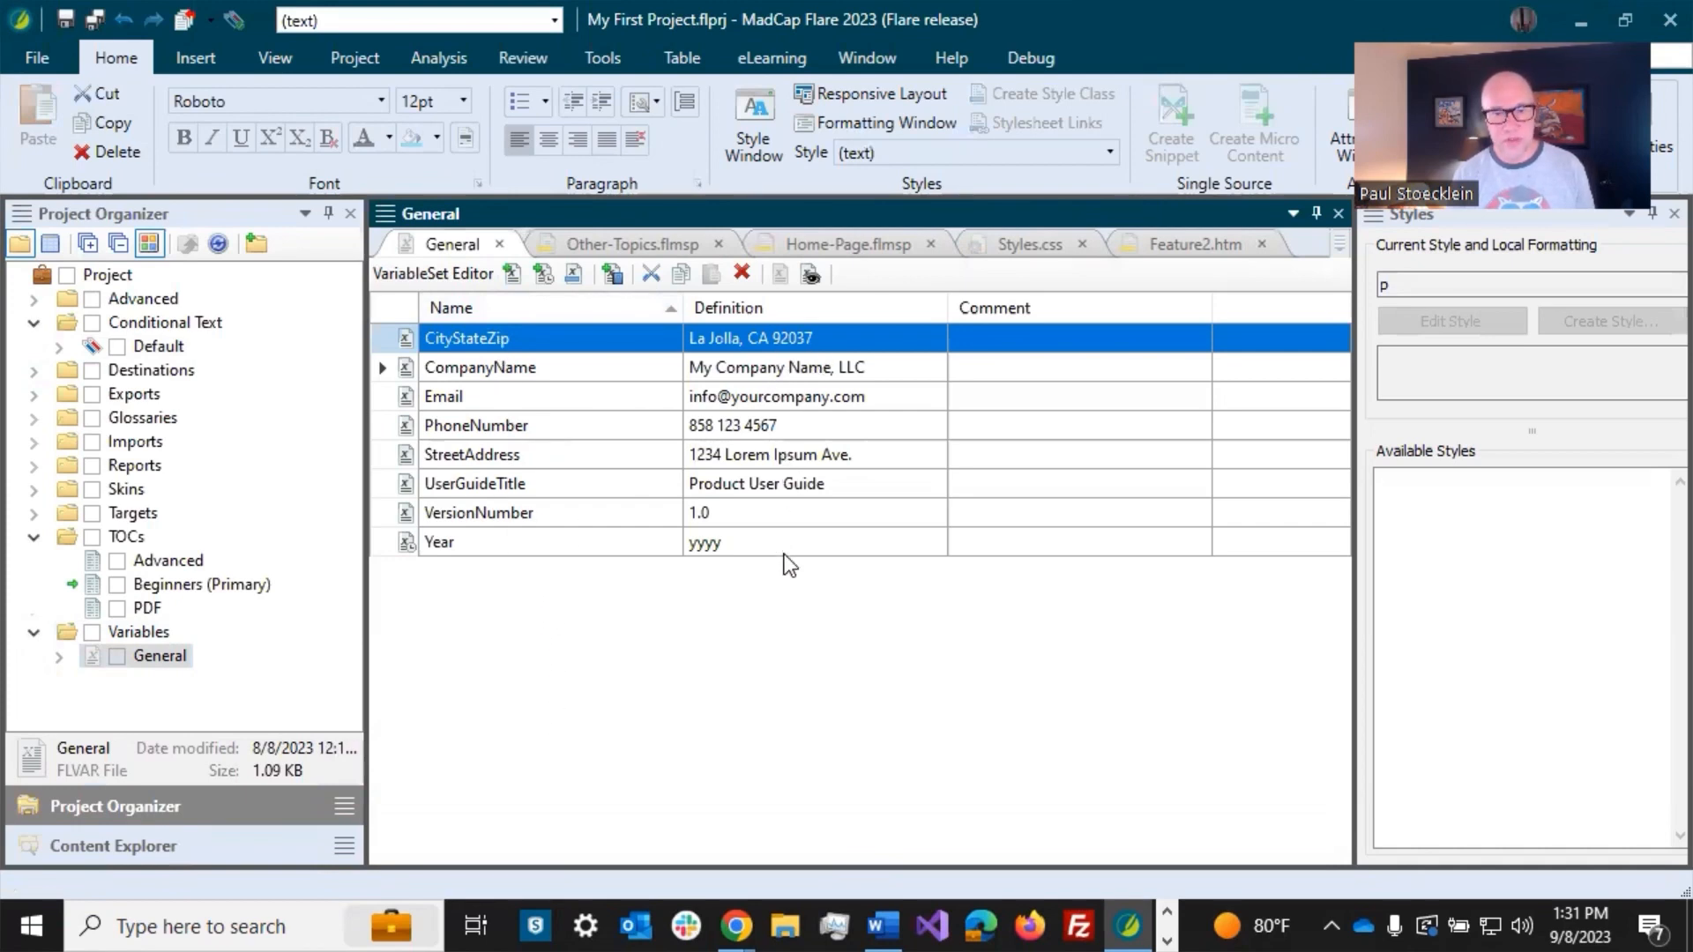
pyautogui.click(450, 549)
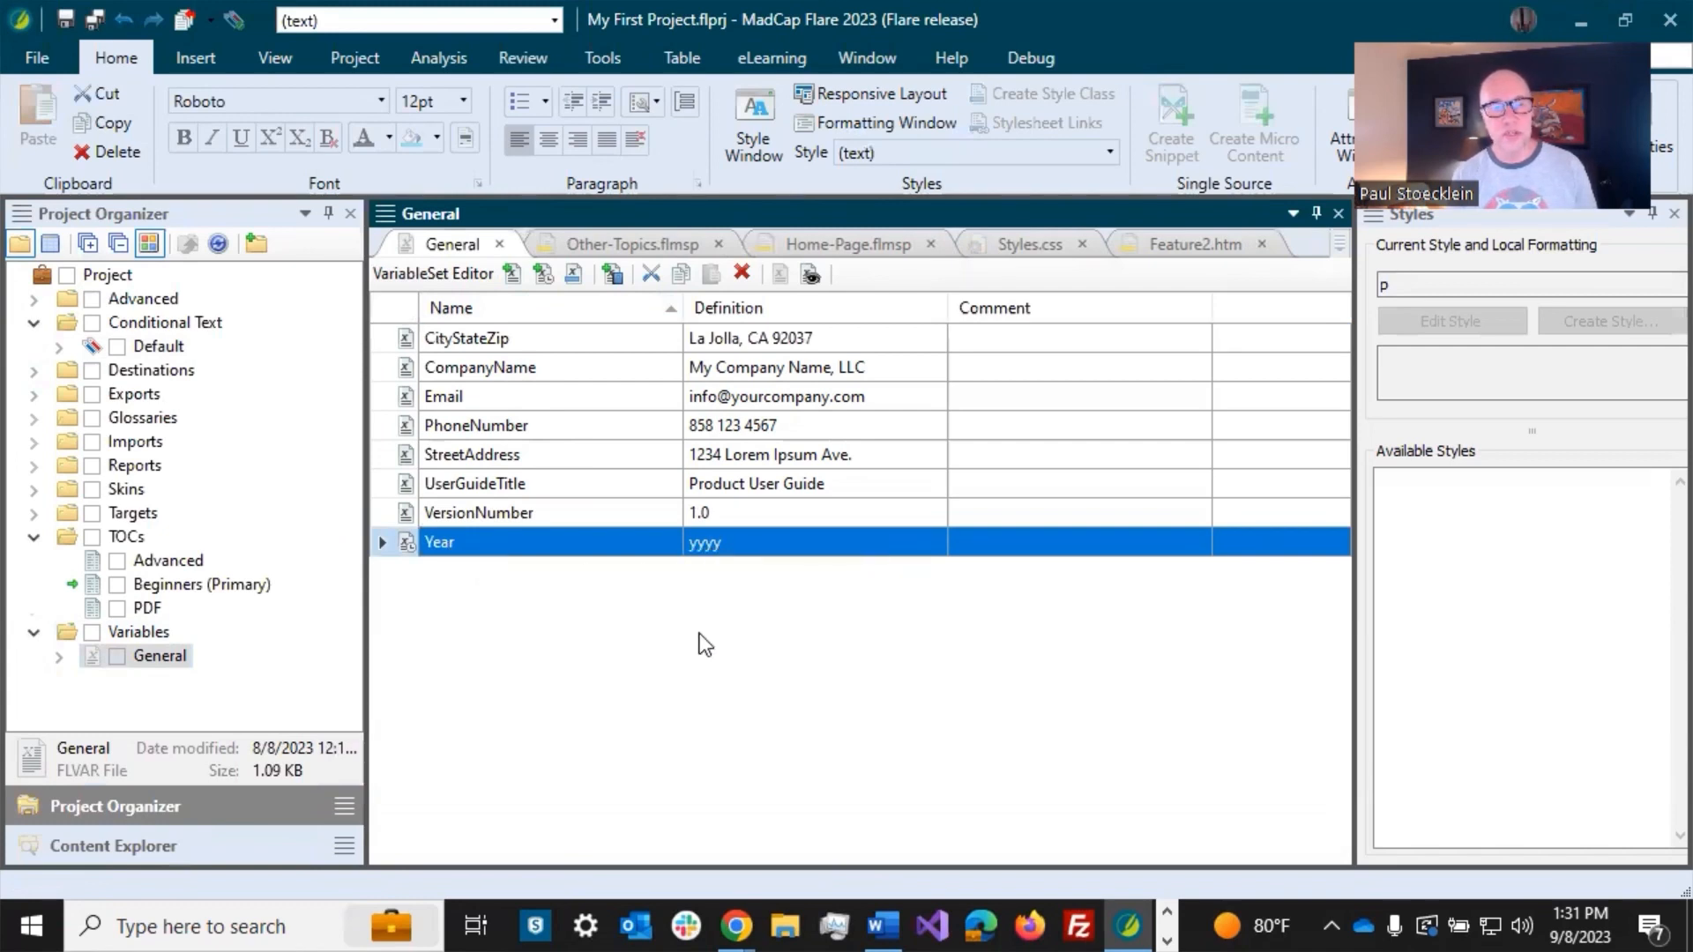
# Step: Replace the text 2023 in the copyright line of Other-Topics.flmsp with the Year variable from the General set
pyautogui.click(635, 244)
pyautogui.doubleClick(574, 501)
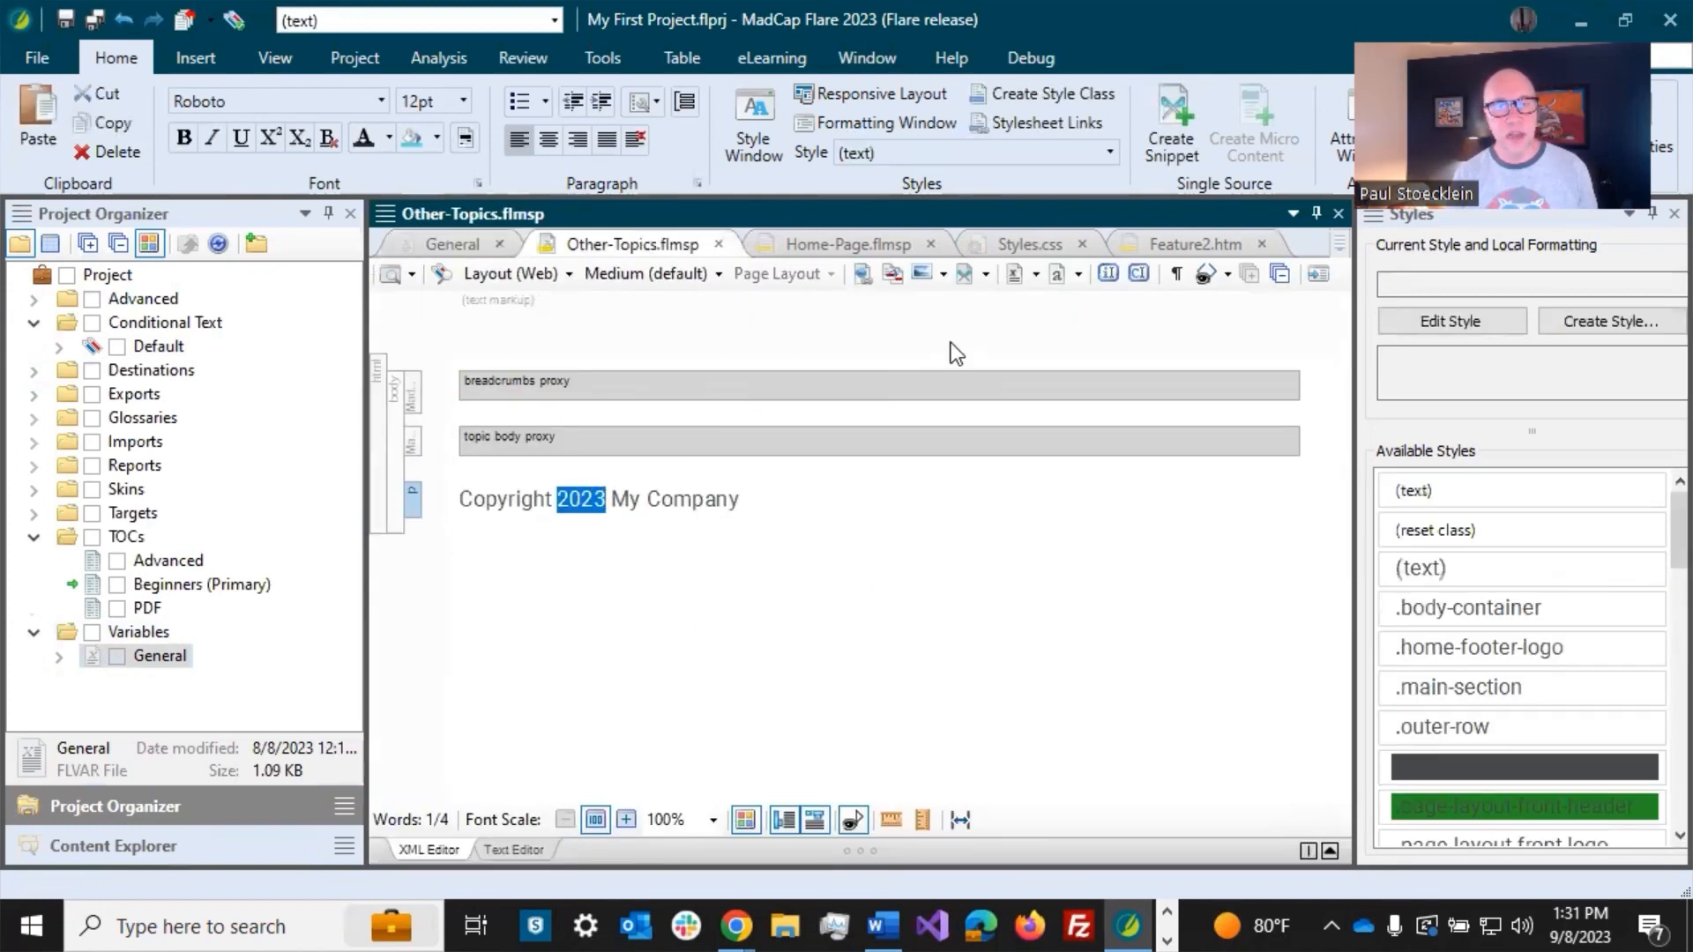
pyautogui.click(1014, 281)
pyautogui.click(673, 413)
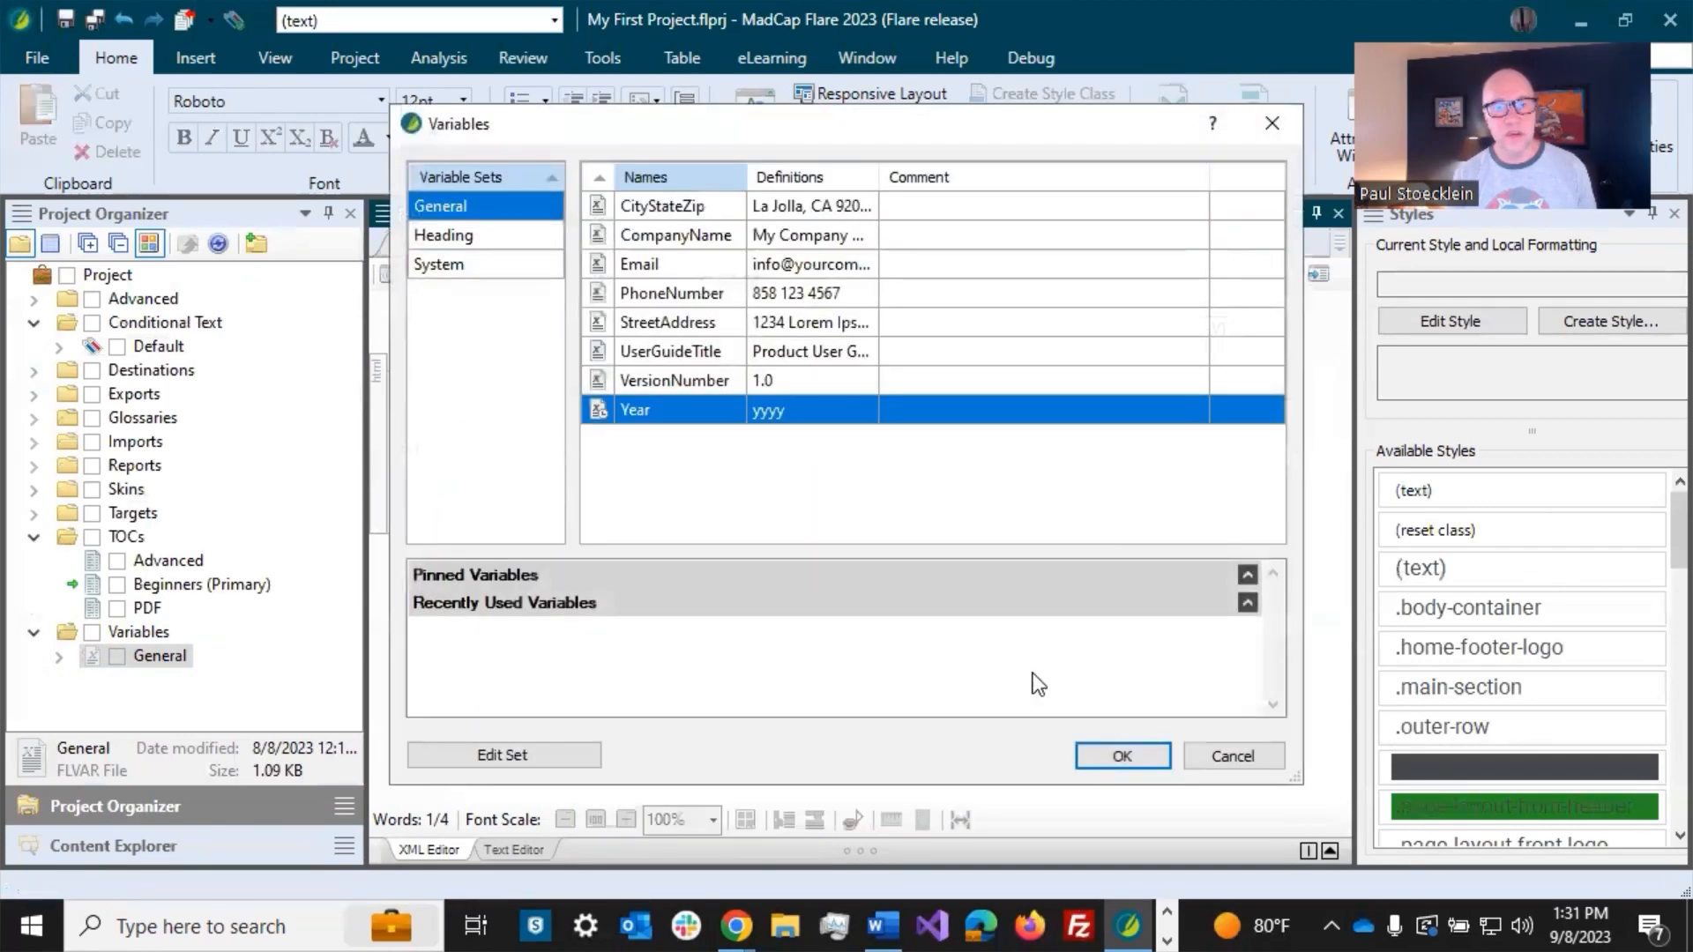
pyautogui.click(1112, 759)
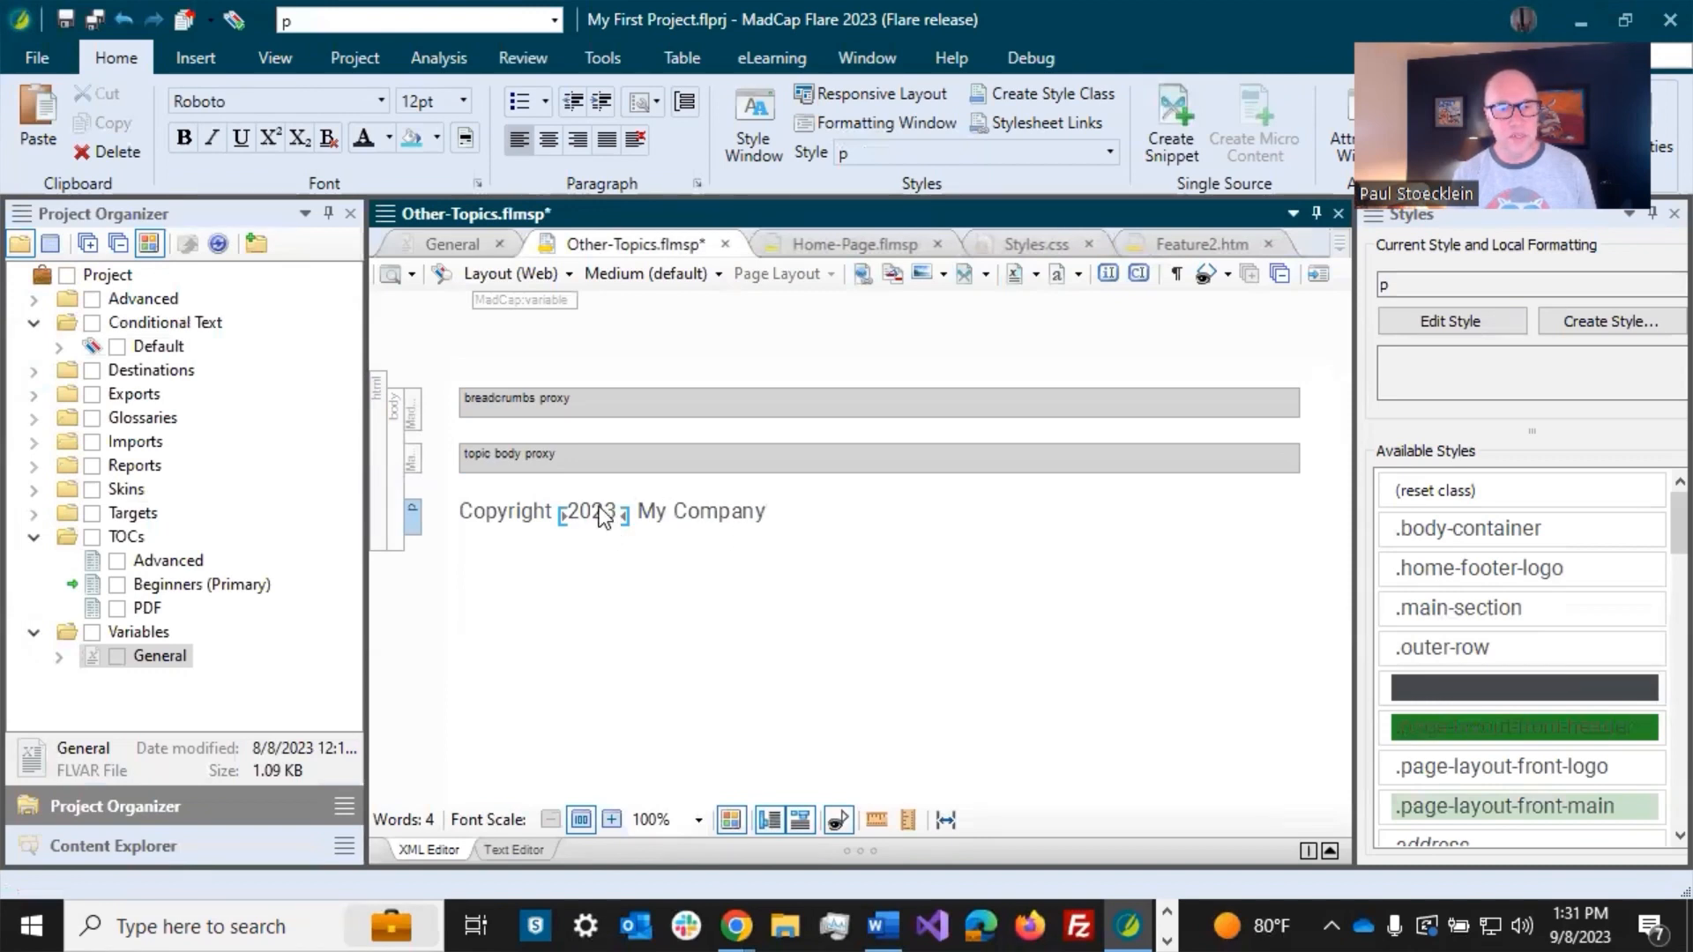
pyautogui.moveTo(607, 517)
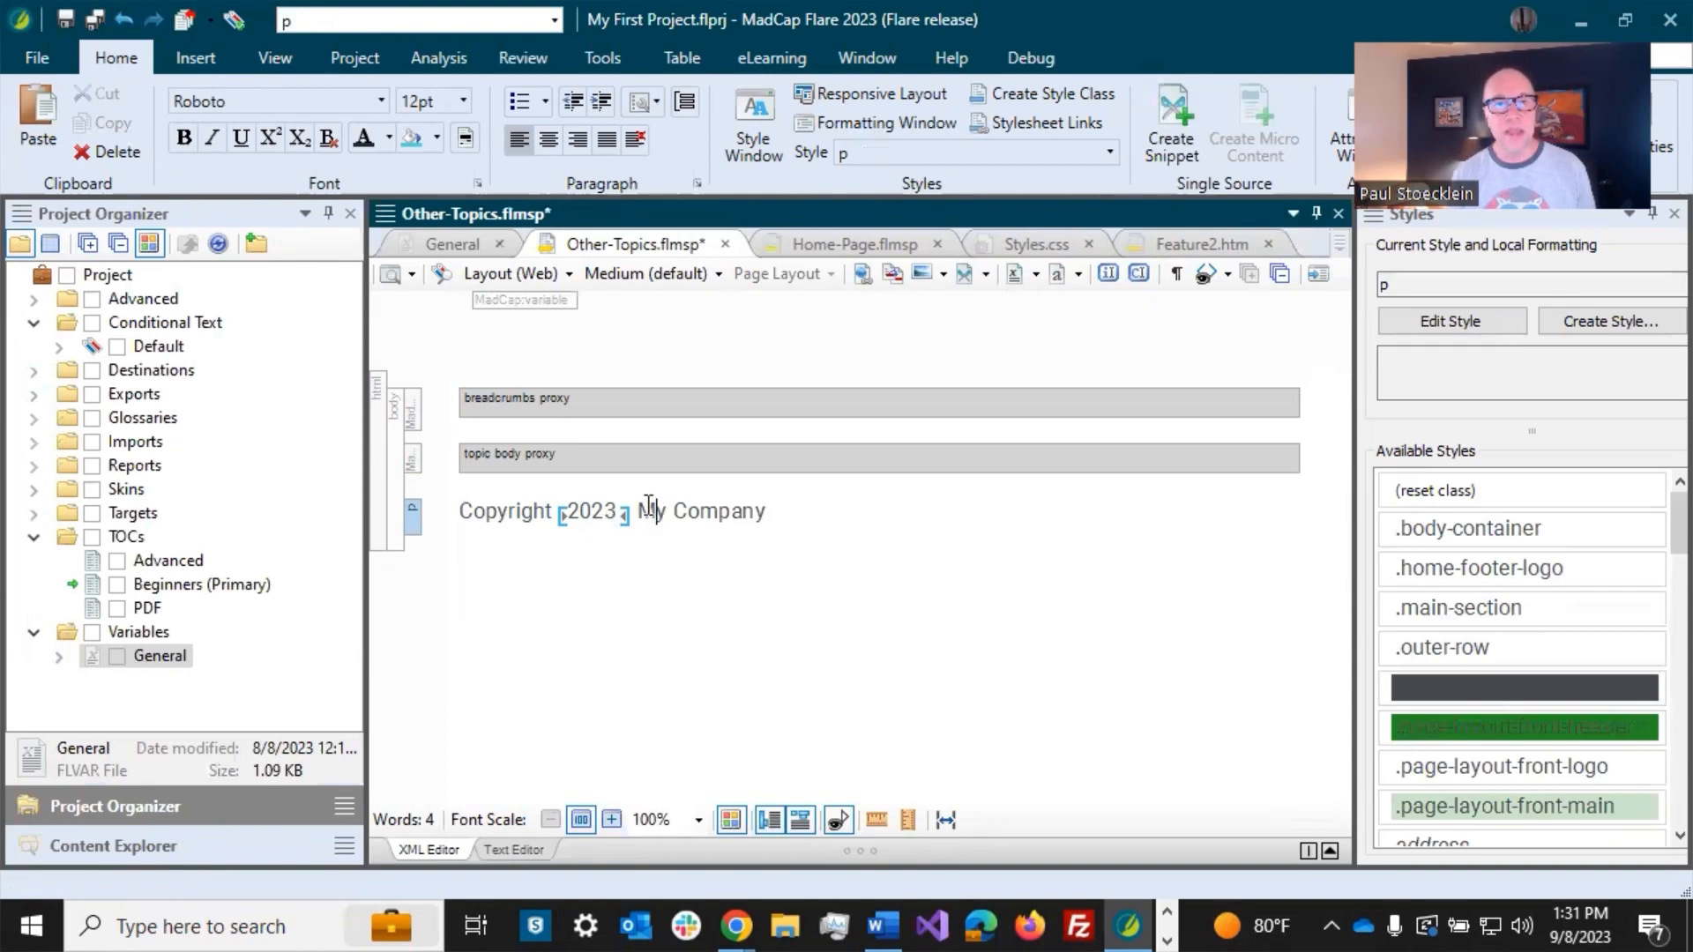
# Step: Replace "My Company" in the copyright line of Other-Topics.flmsp with the General set's CompanyName variable and save the template page
pyautogui.click(468, 246)
pyautogui.click(515, 374)
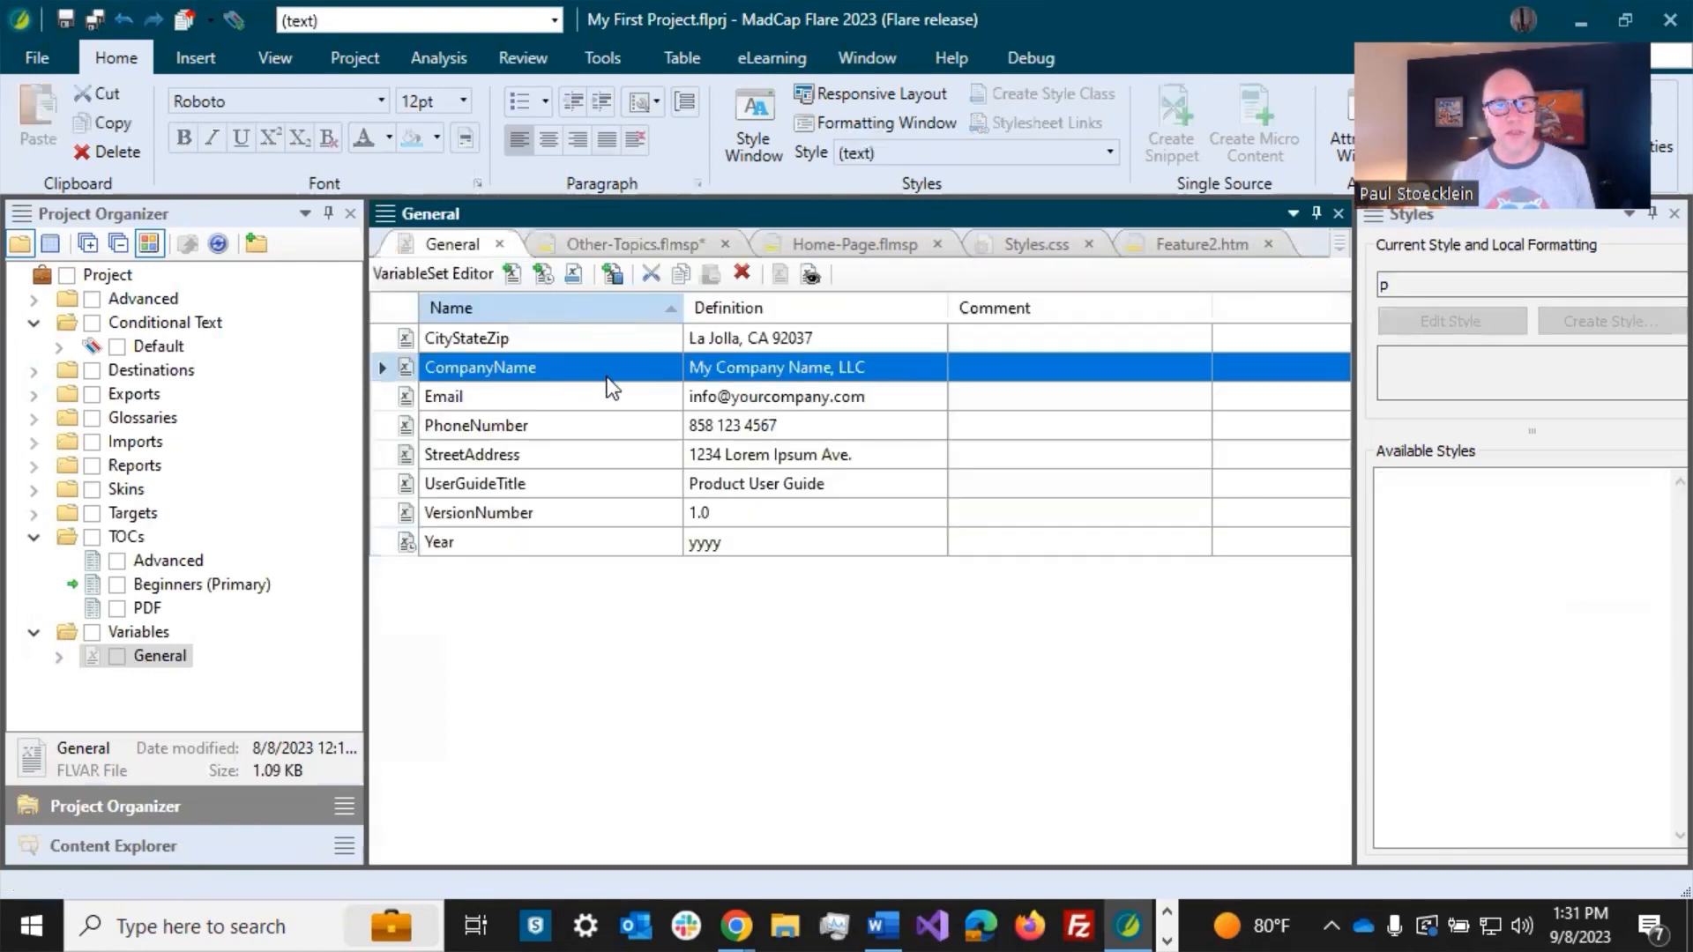
pyautogui.click(600, 244)
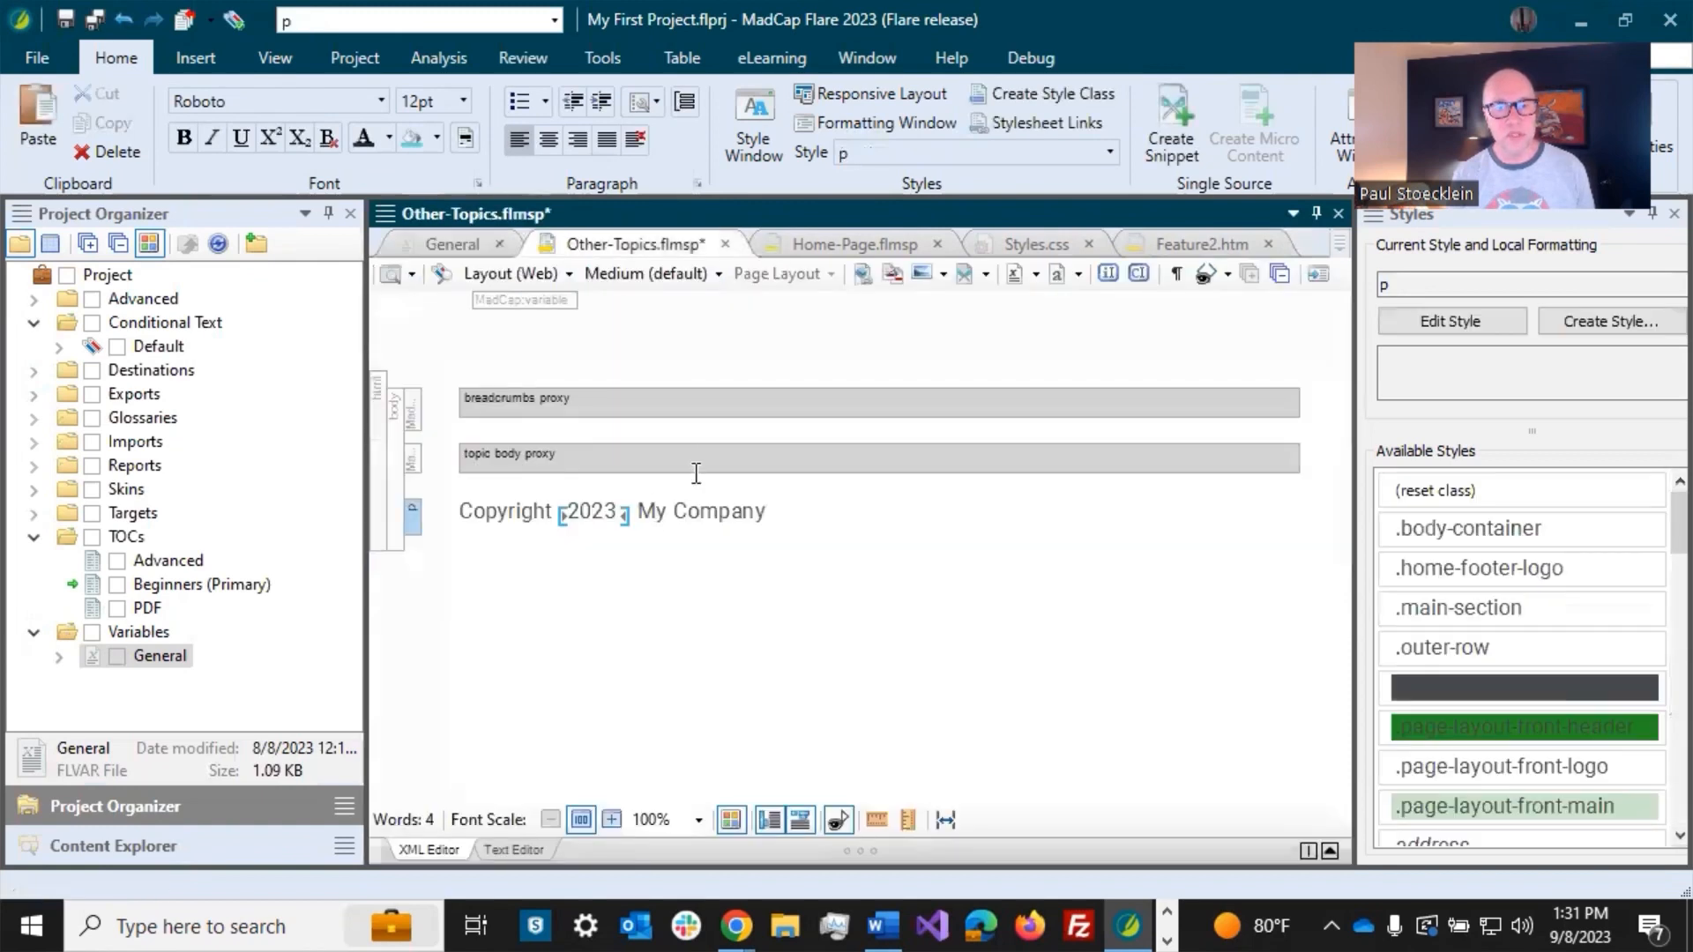
pyautogui.moveTo(643, 509); pyautogui.dragTo(765, 514)
pyautogui.click(1014, 274)
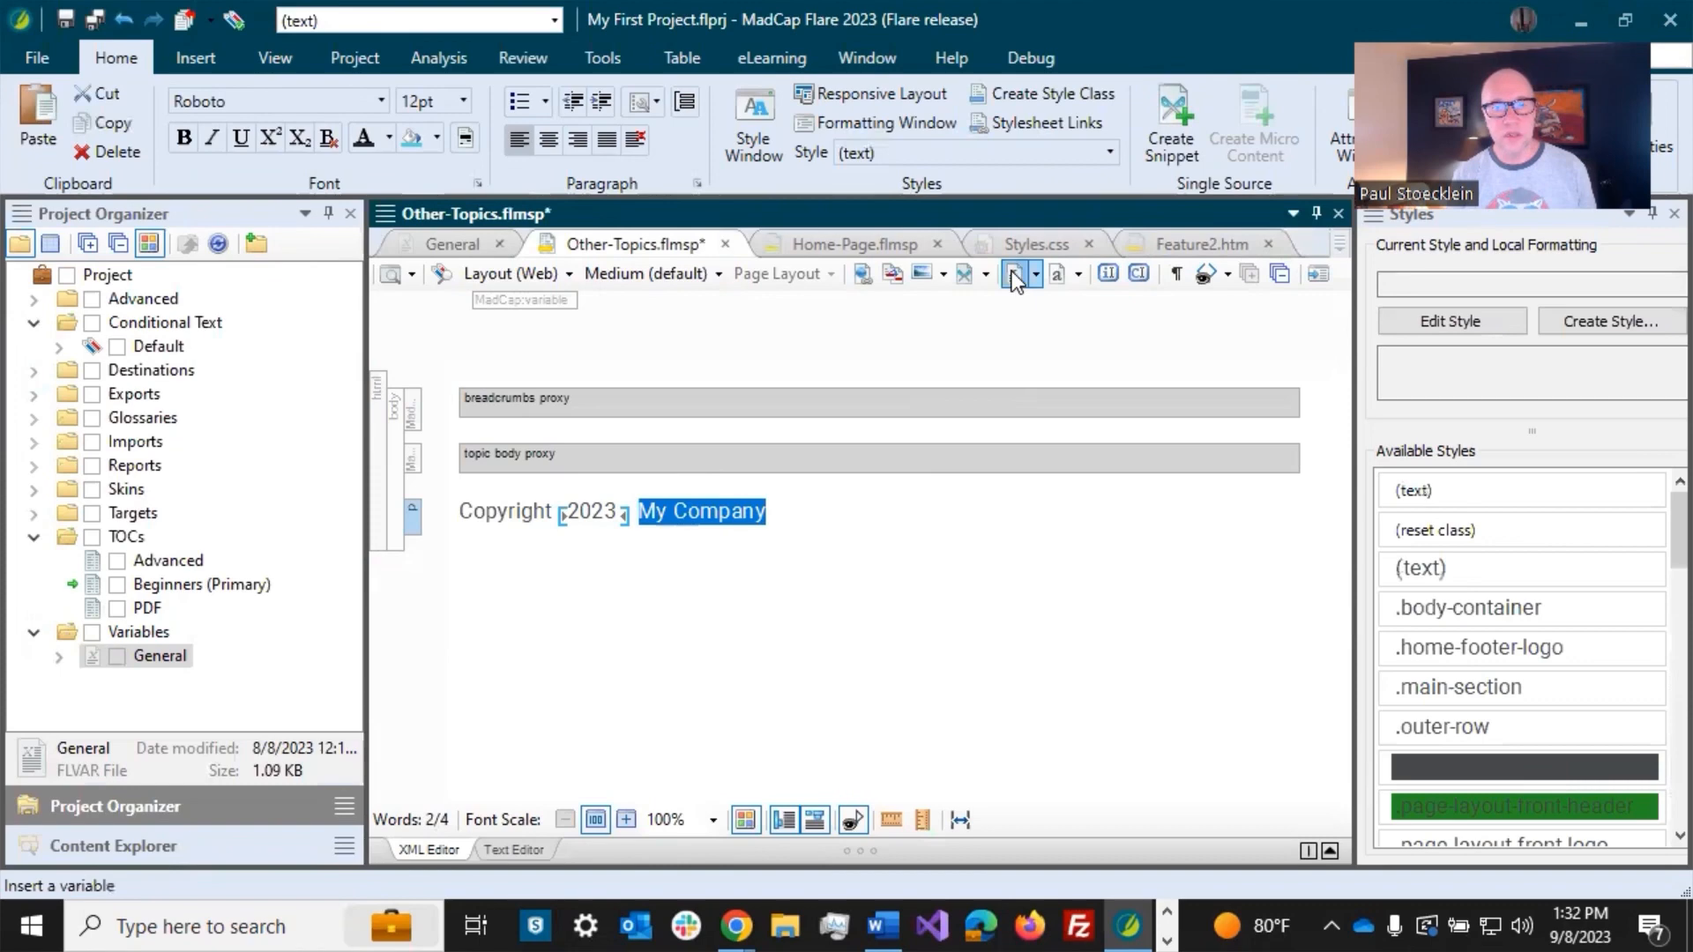
pyautogui.click(689, 235)
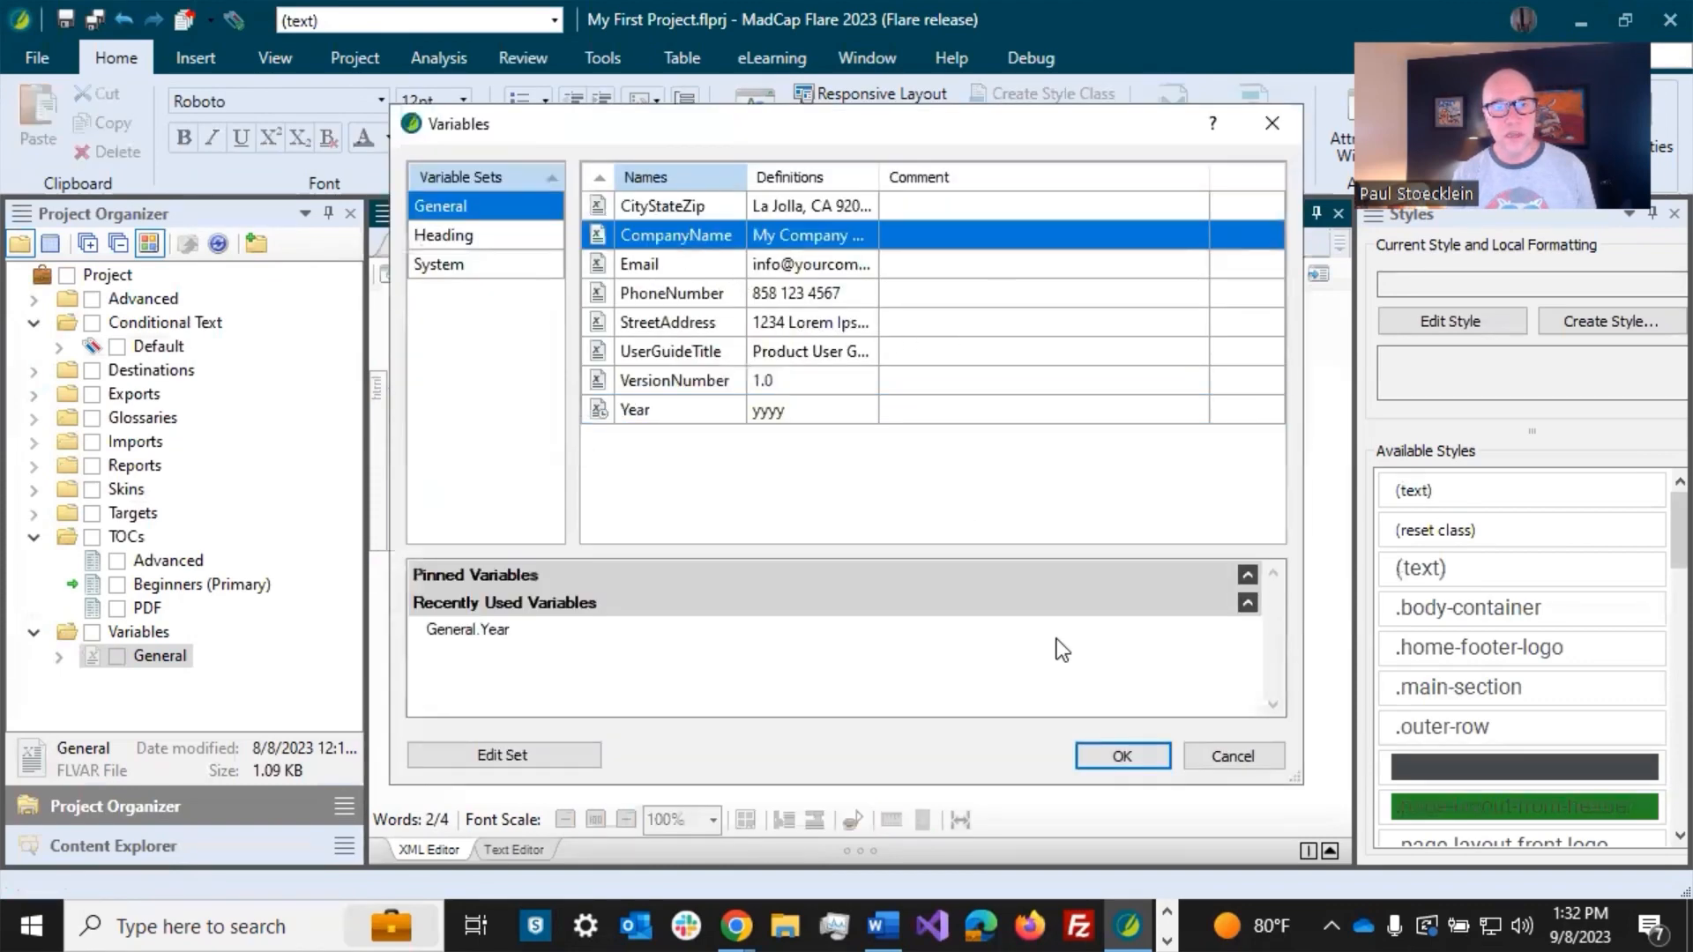
pyautogui.click(1122, 756)
pyautogui.click(944, 516)
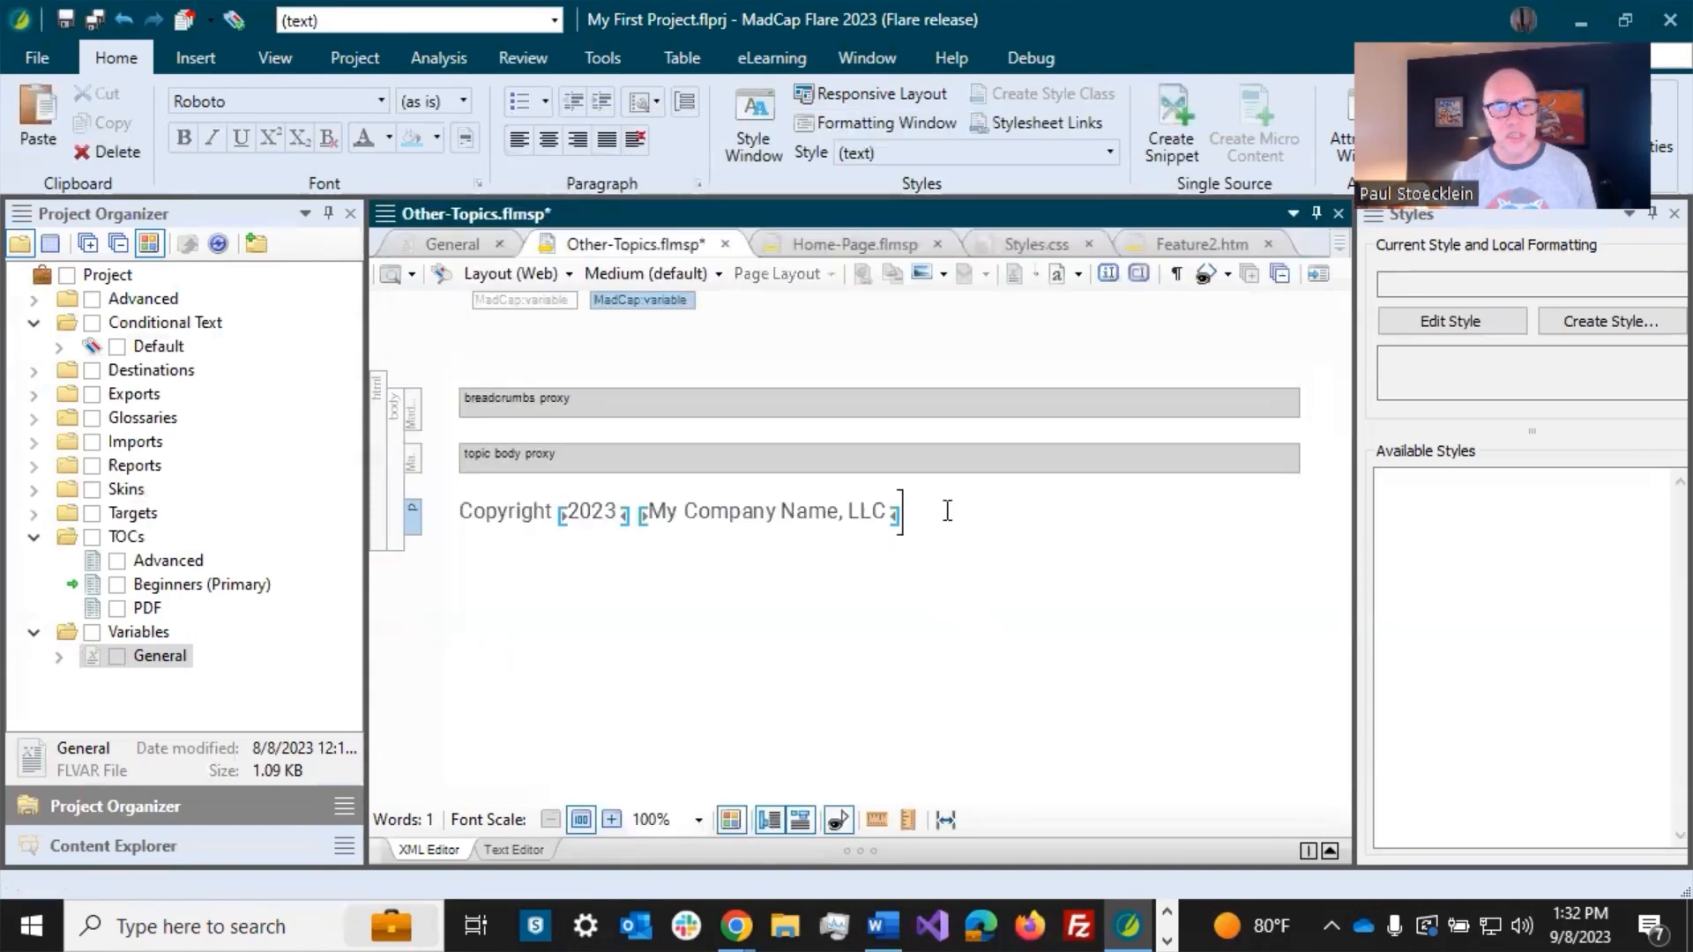
pyautogui.click(92, 25)
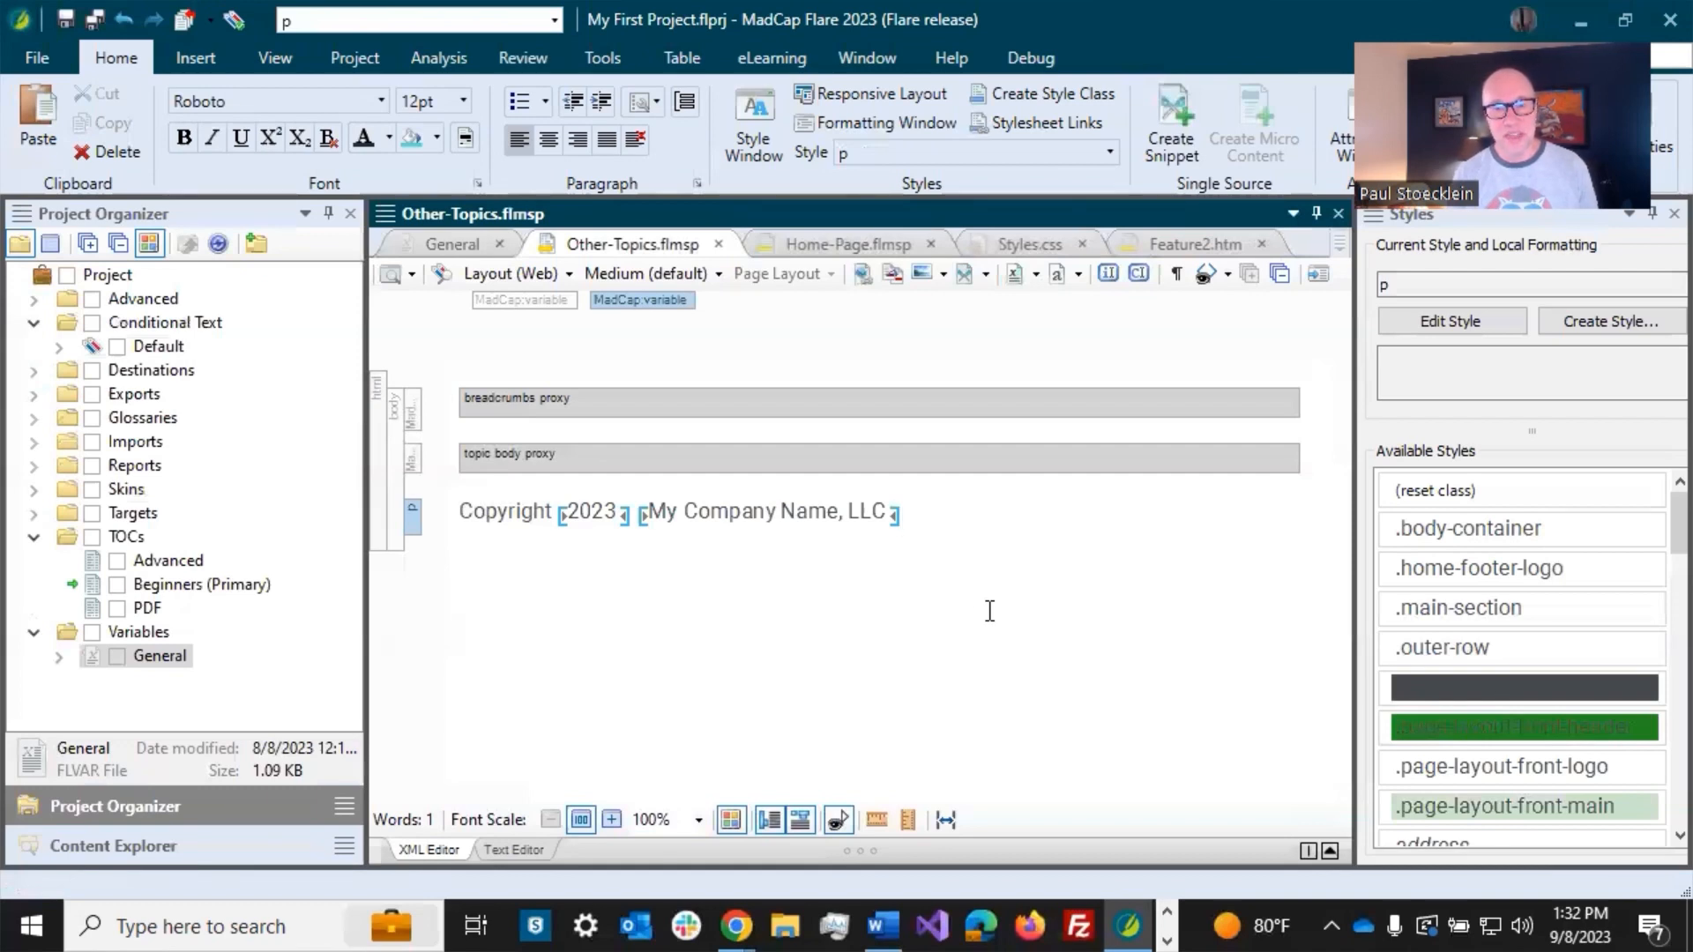
# Step: Set the CompanyName variable in the General set to "Cool Company, LLC", save it and check the copyright line in Other-Topics.flmsp
pyautogui.click(453, 238)
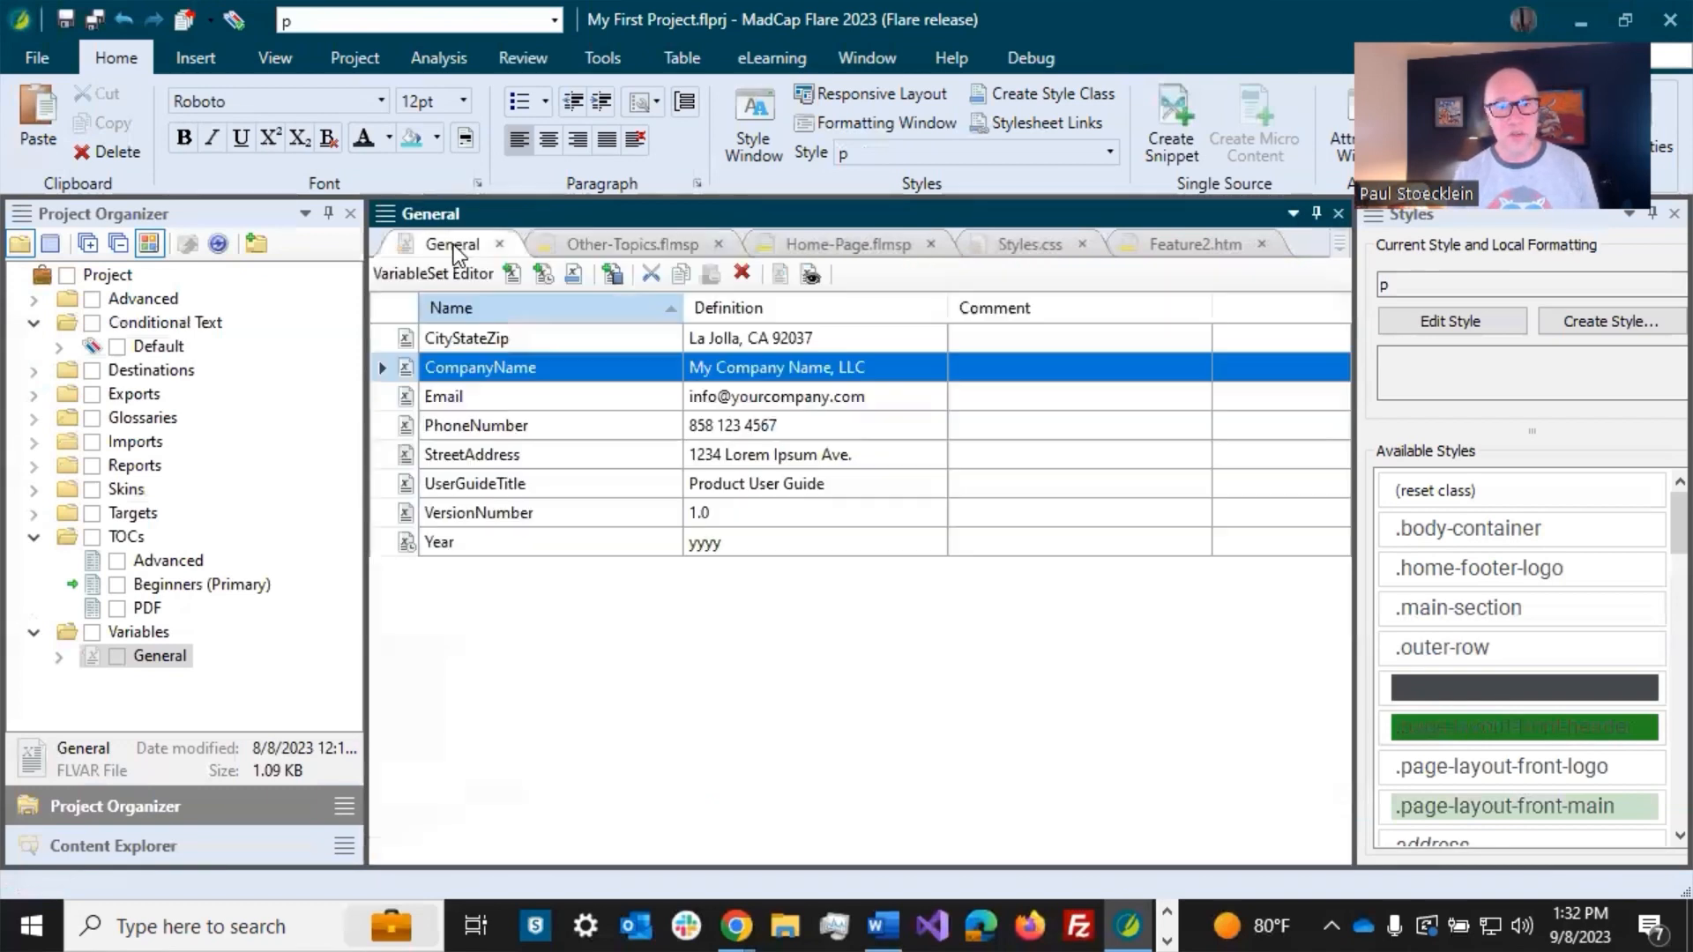
pyautogui.click(760, 370)
pyautogui.click(760, 369)
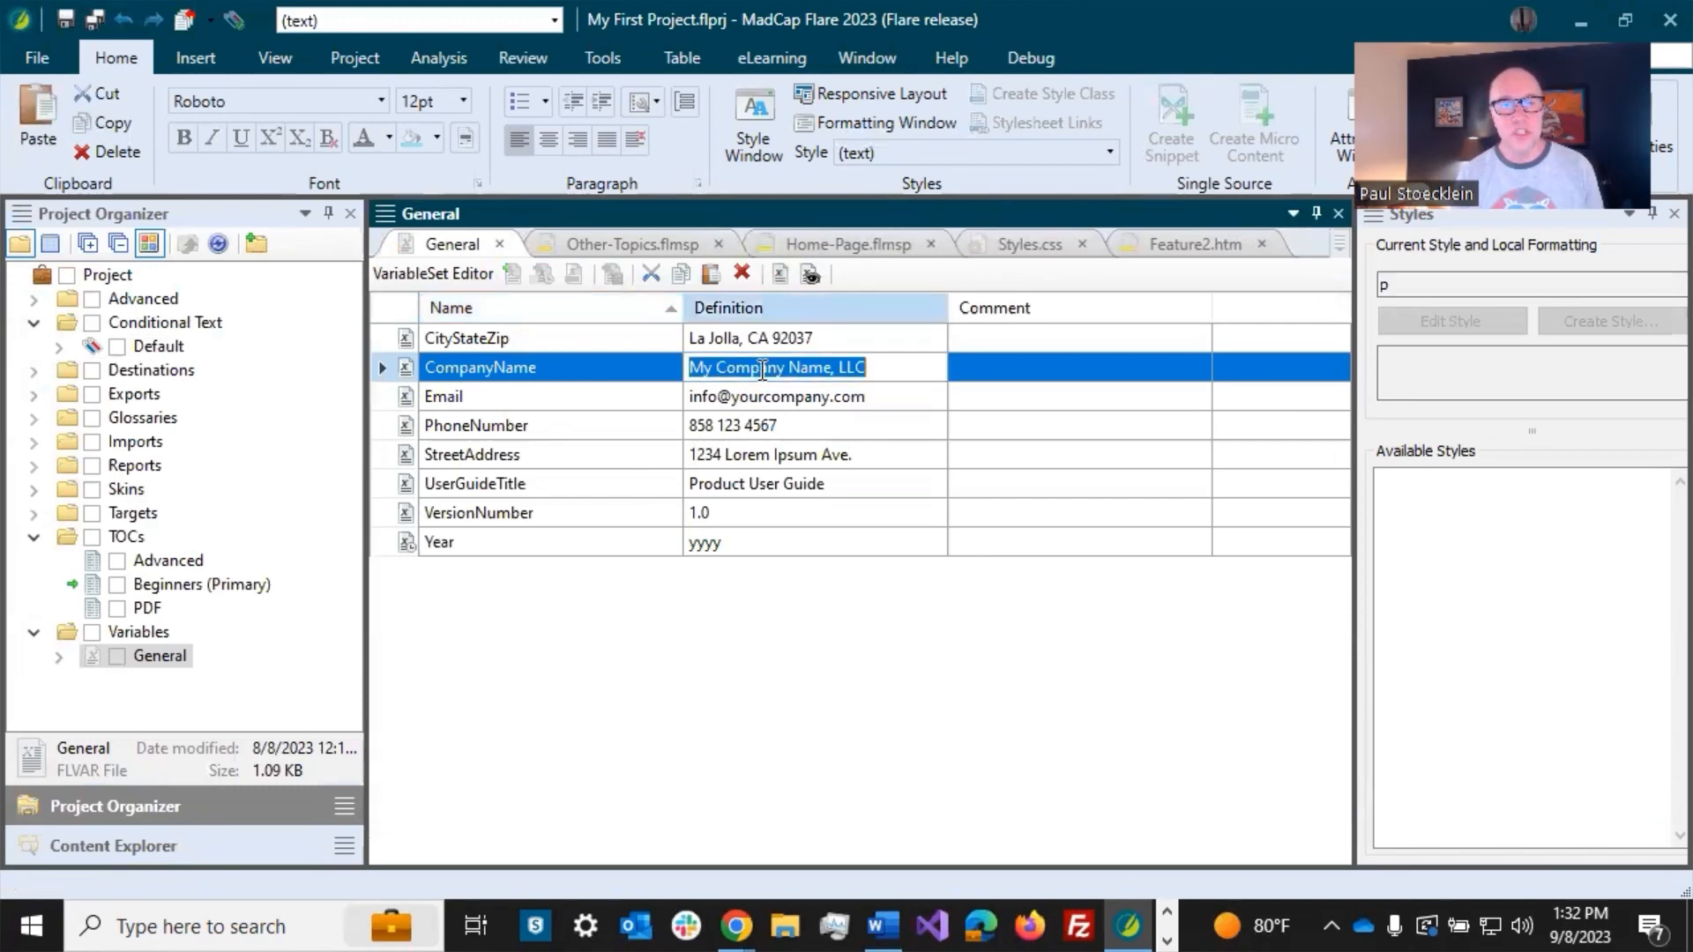
pyautogui.click(760, 369)
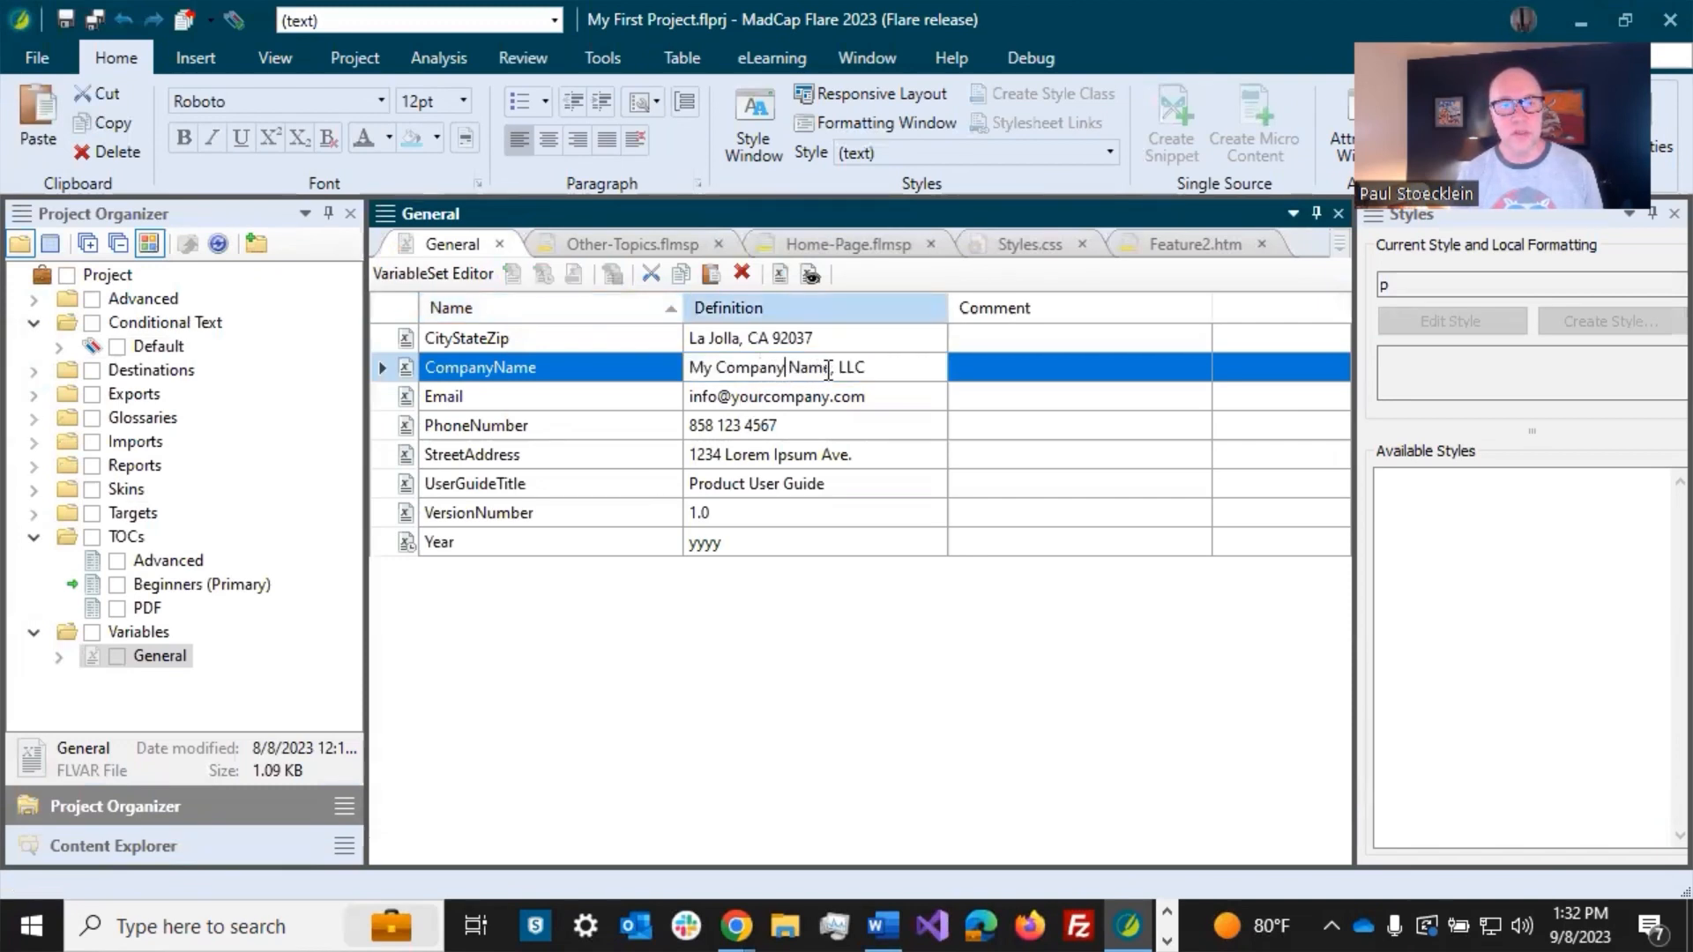
pyautogui.moveTo(831, 368); pyautogui.dragTo(612, 367)
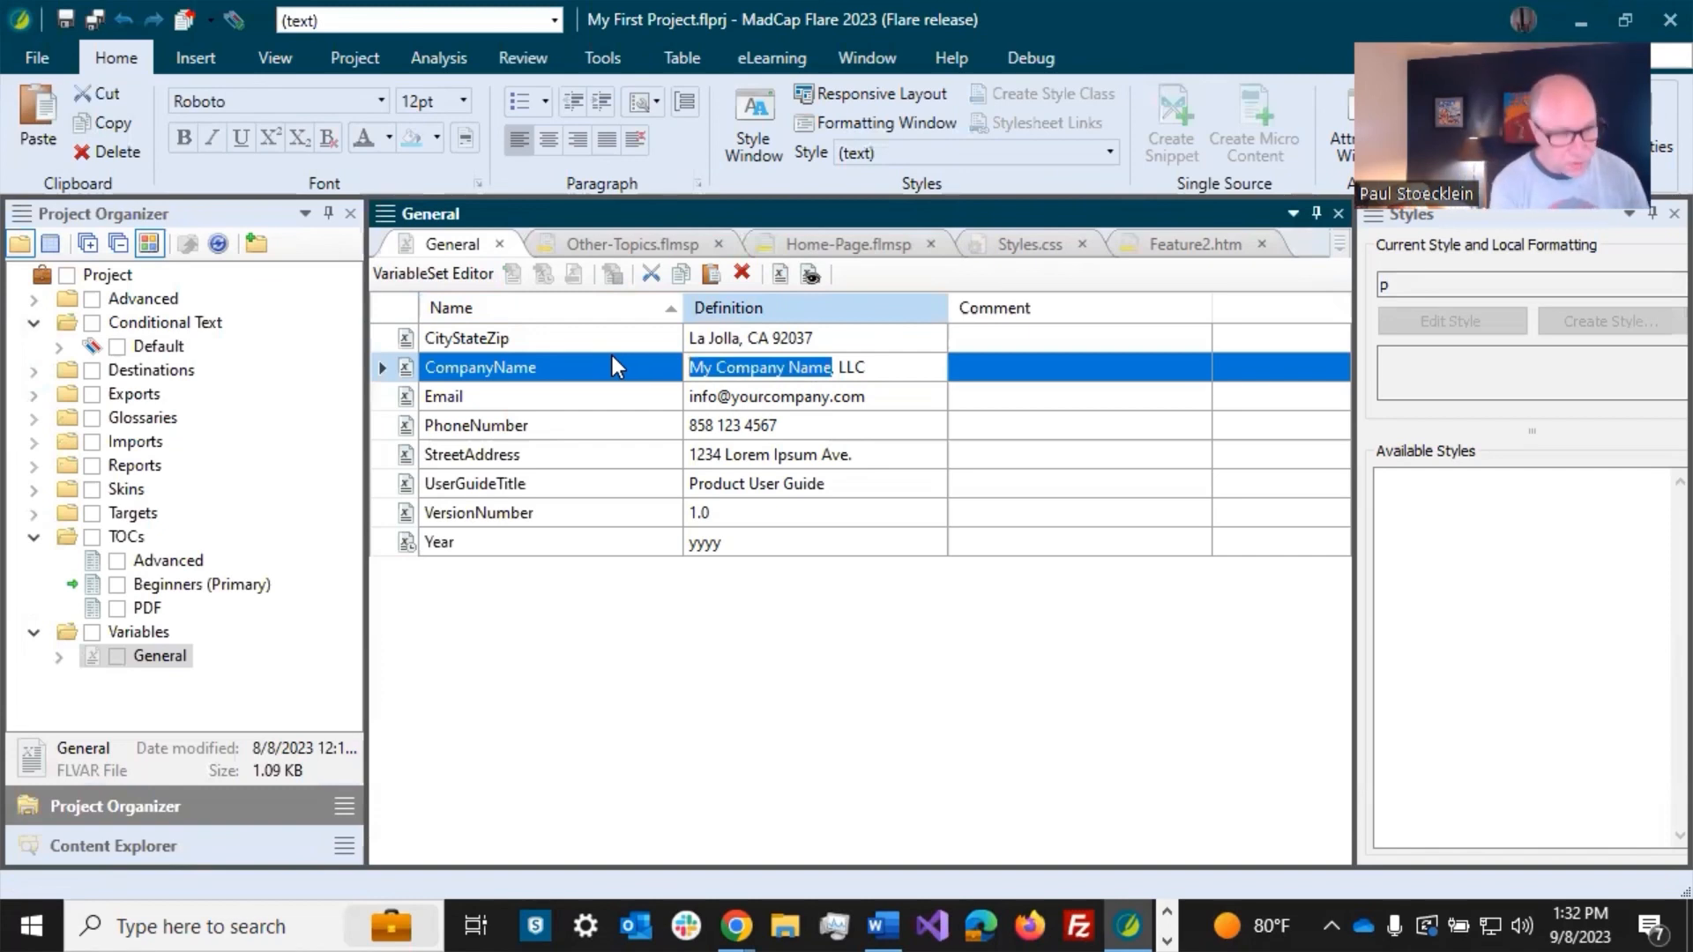
pyautogui.write('Cool Company')
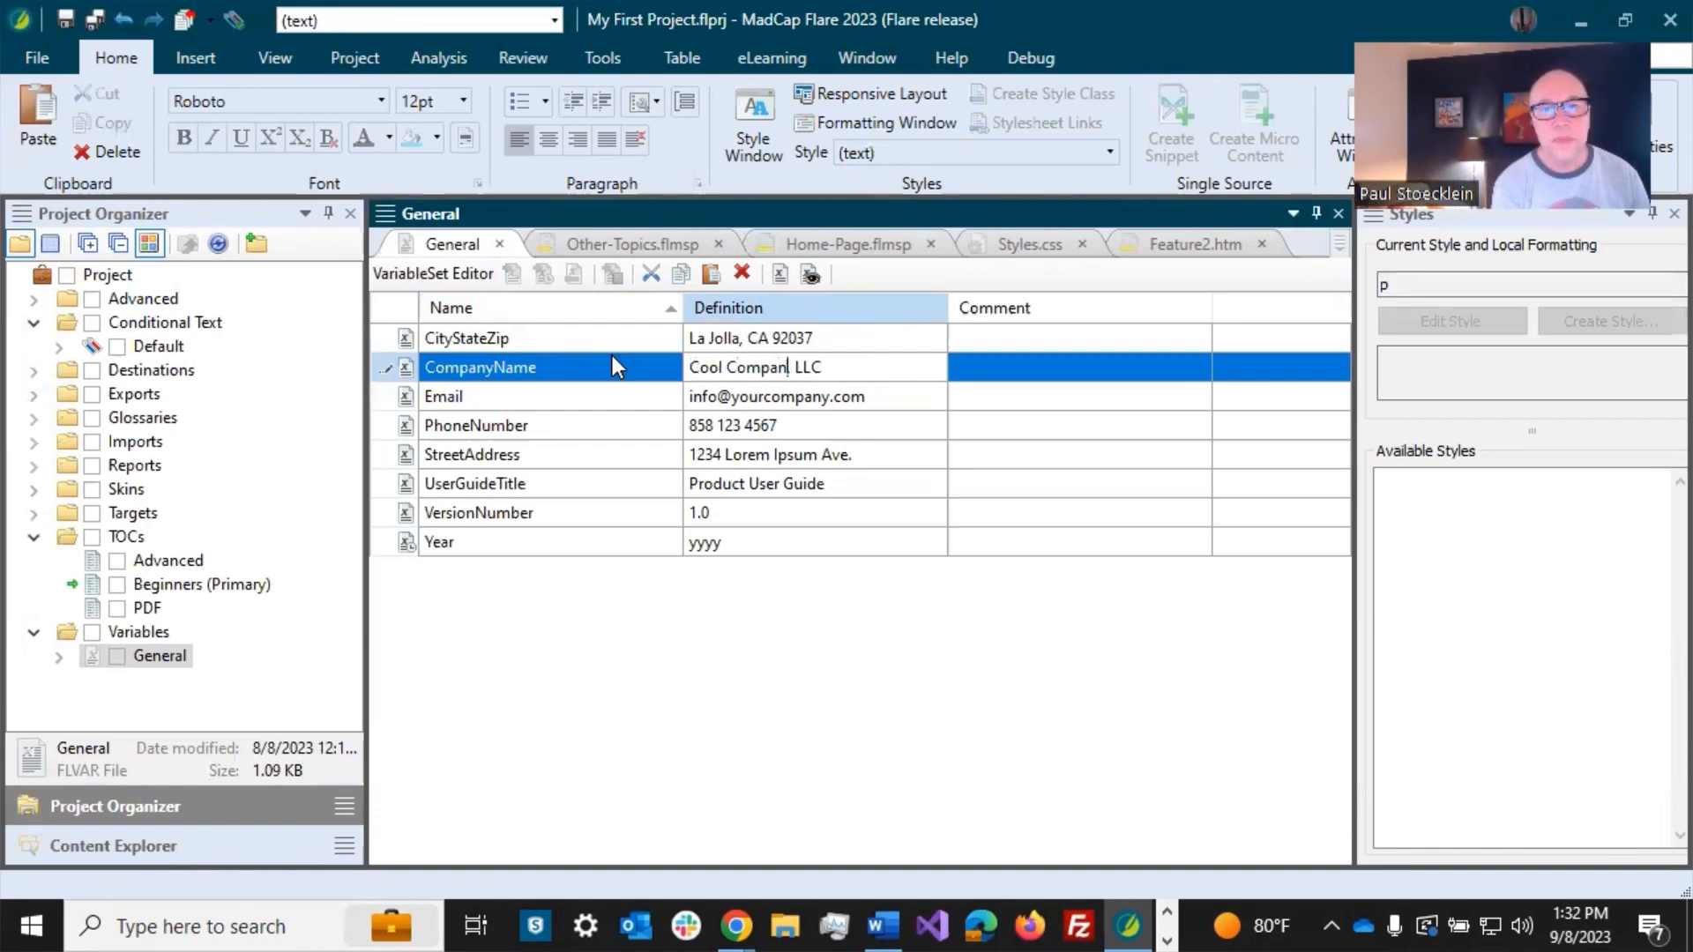
pyautogui.click(520, 339)
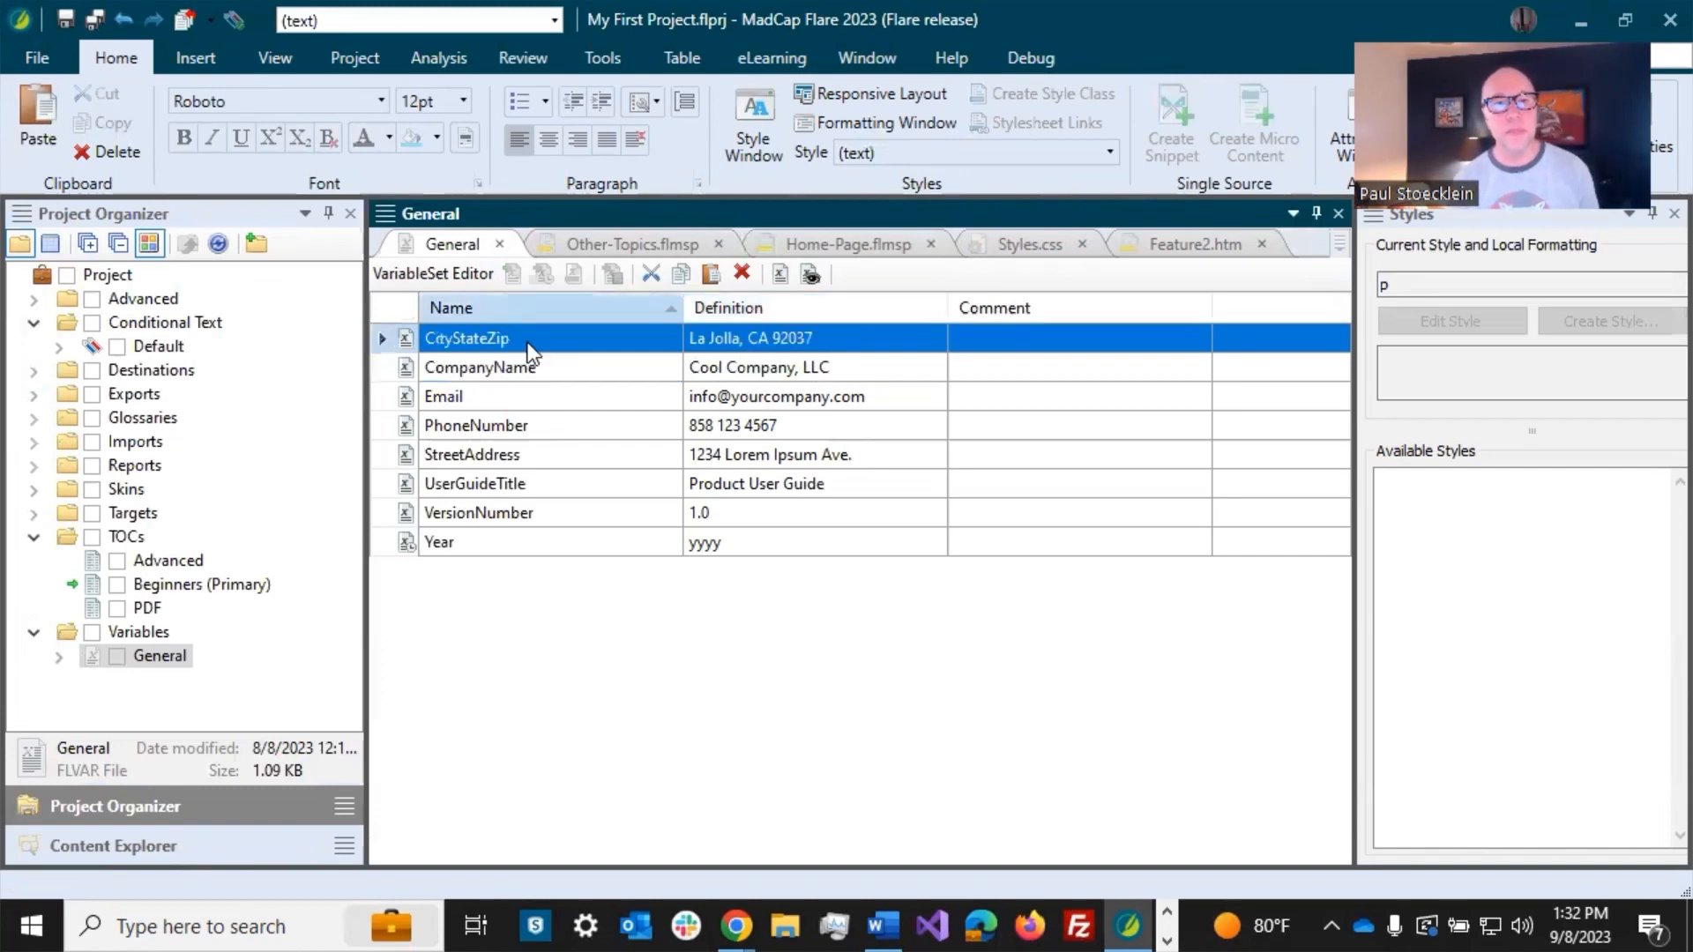
pyautogui.click(66, 20)
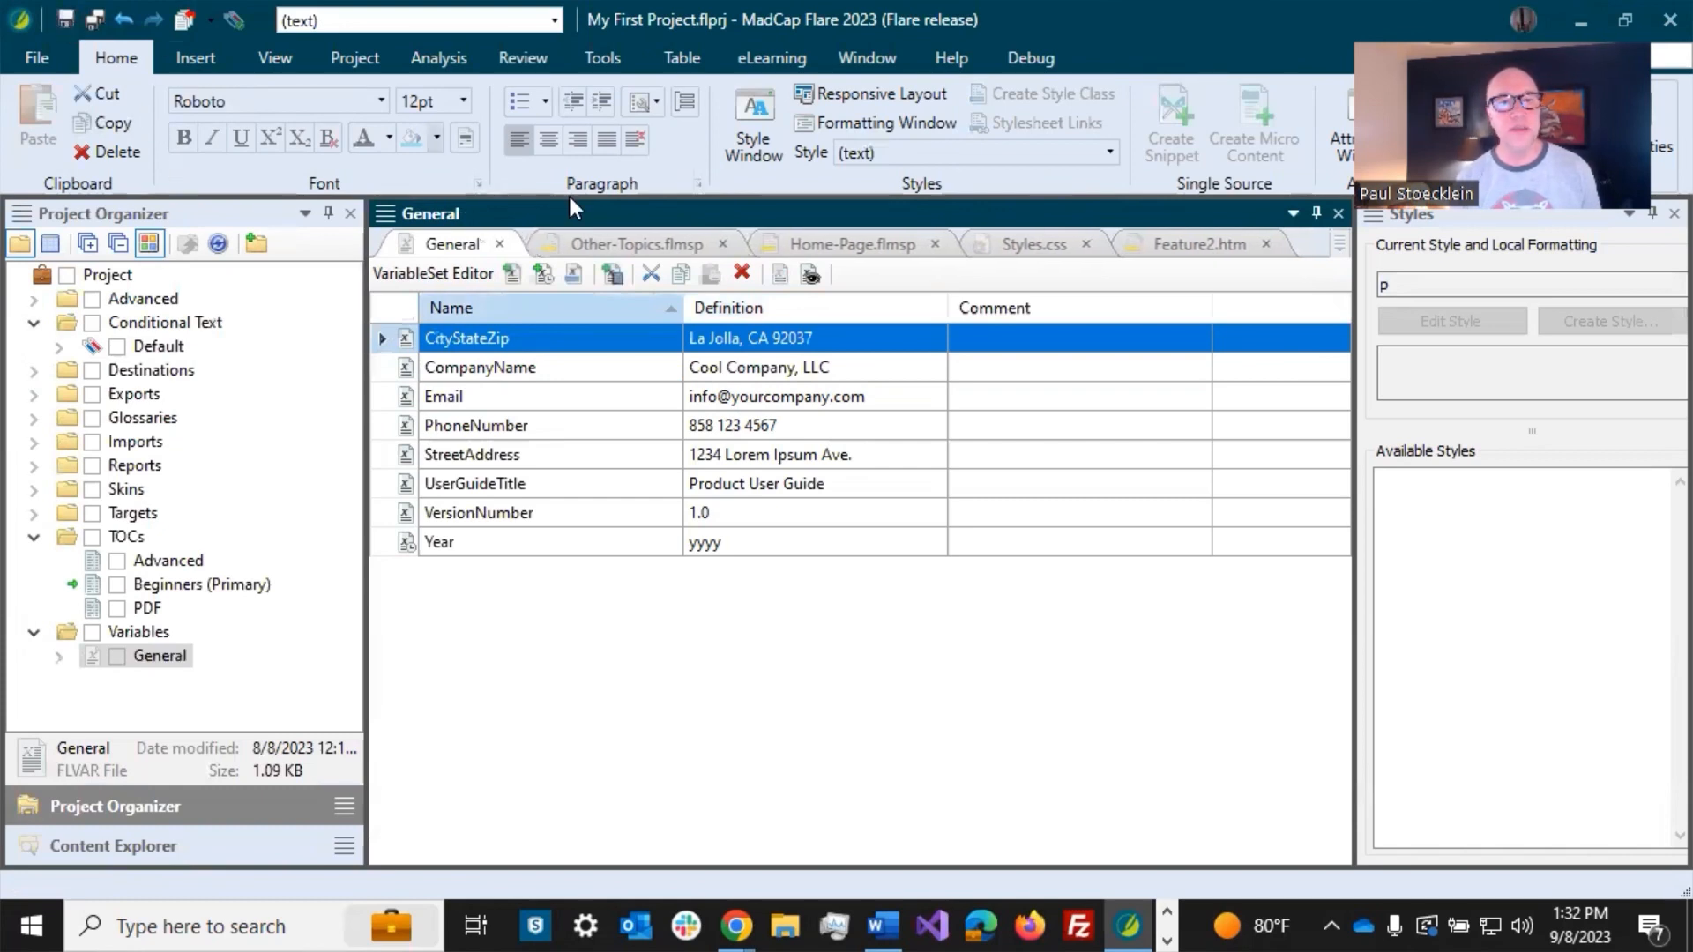
pyautogui.click(637, 245)
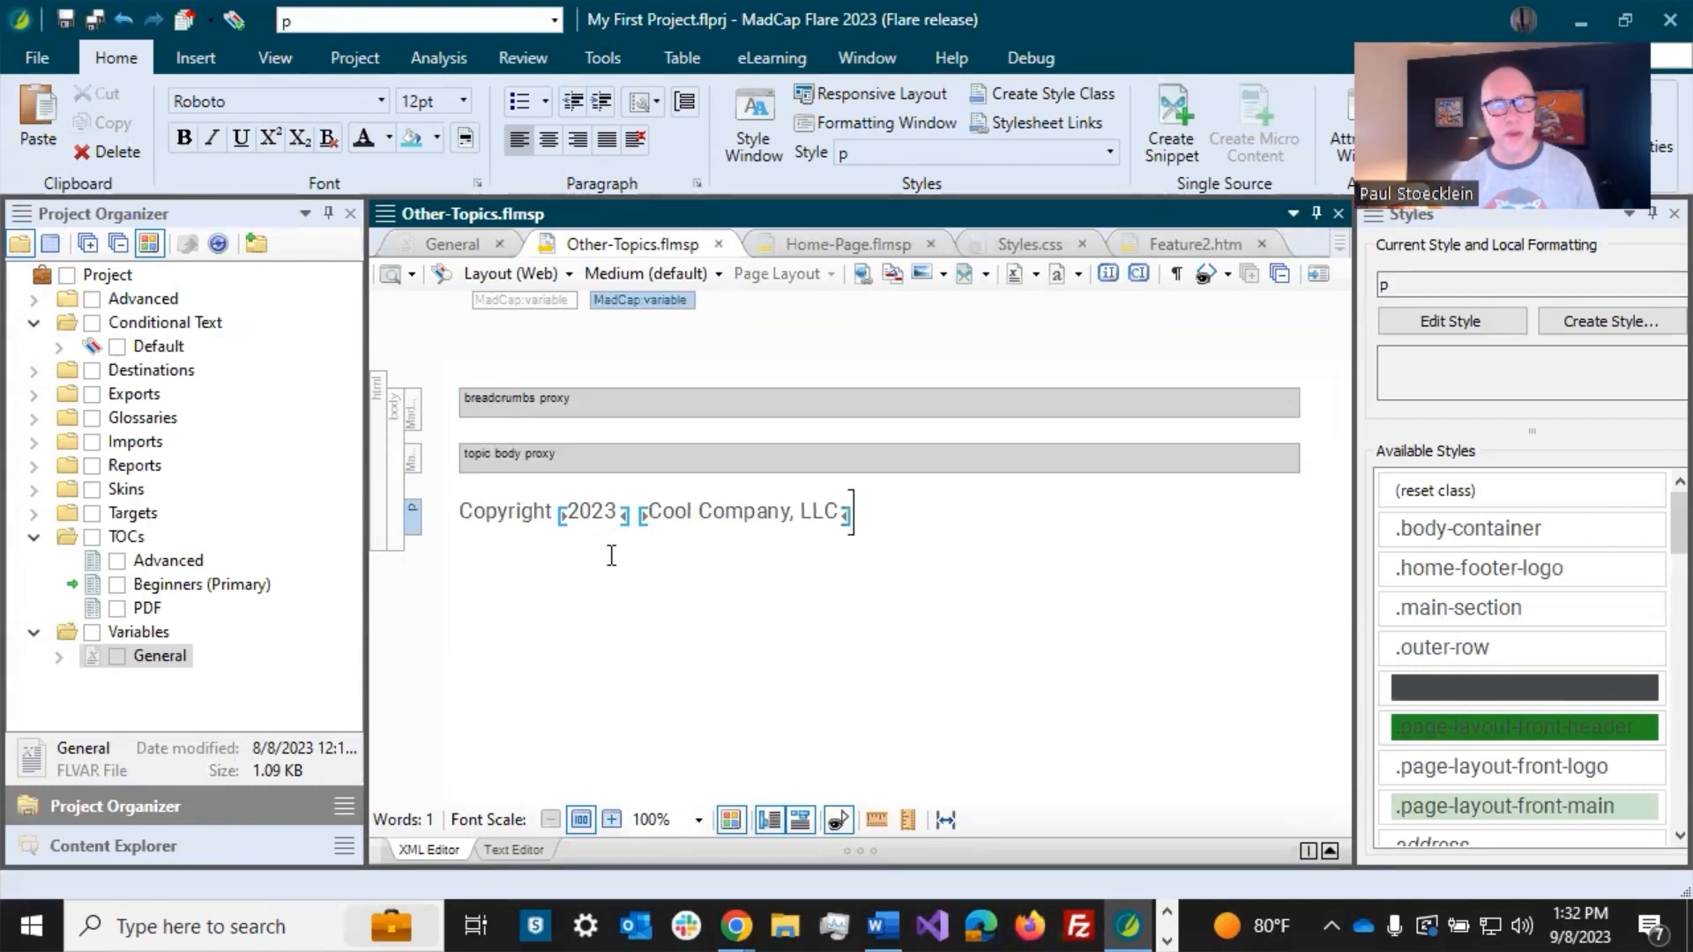
pyautogui.moveTo(611, 559)
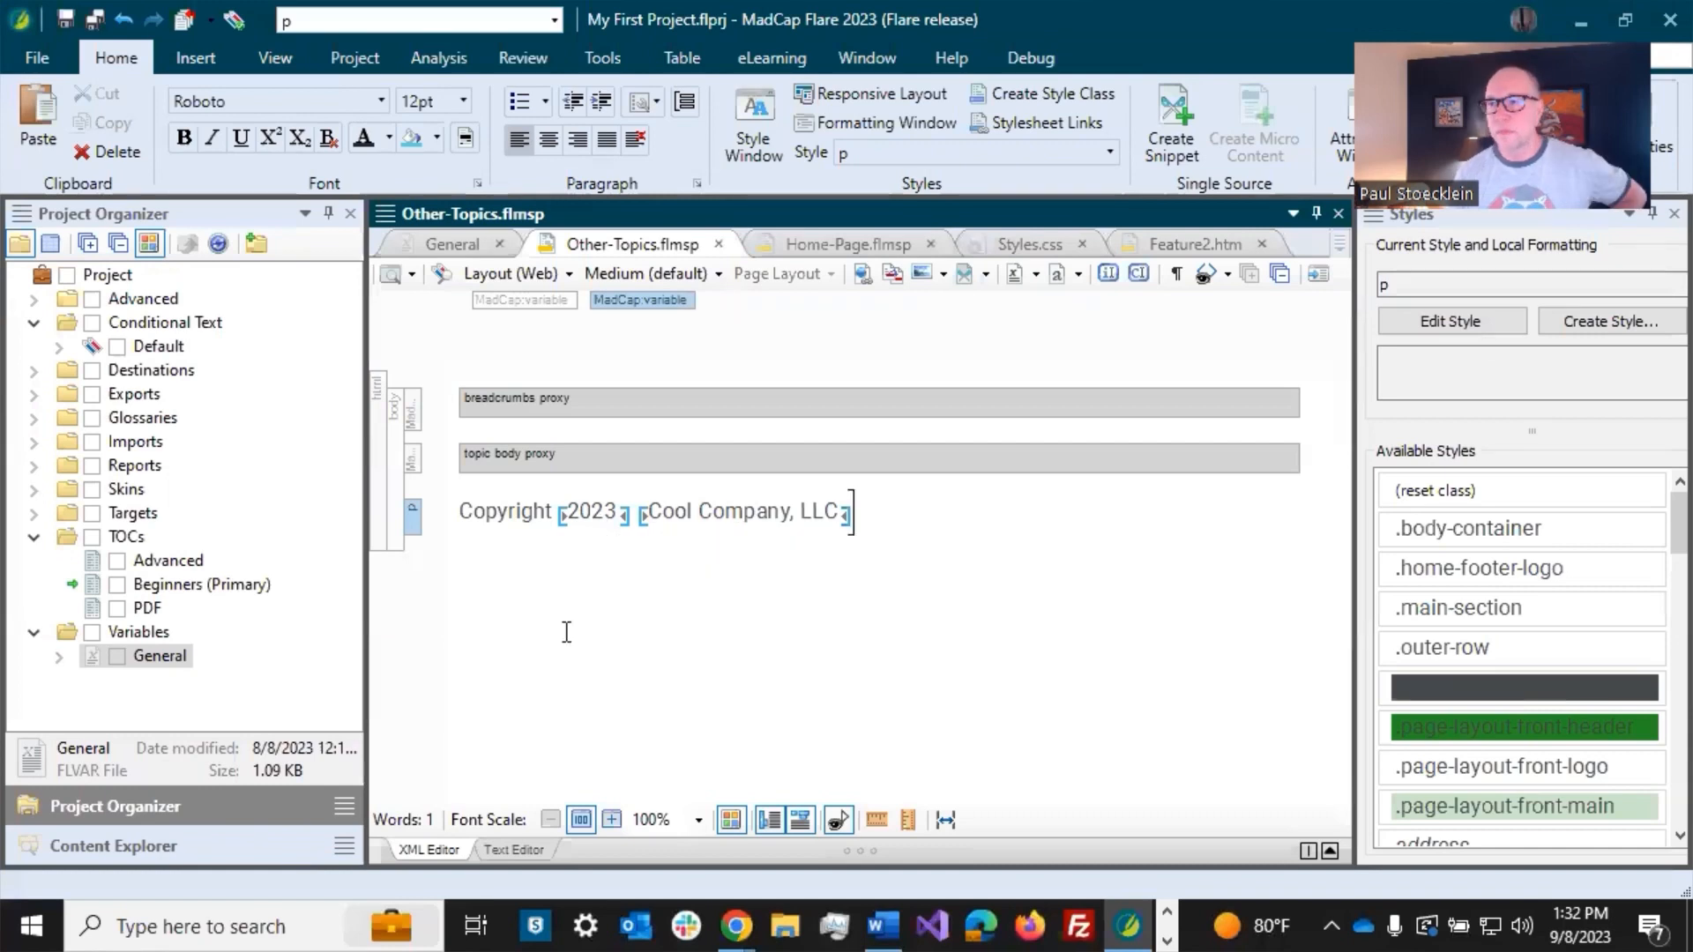
# Step: Open the Chapters.flpgl page layout from the PageLayouts resources folder and close the Styles window to view the whole page
pyautogui.click(183, 845)
pyautogui.click(181, 495)
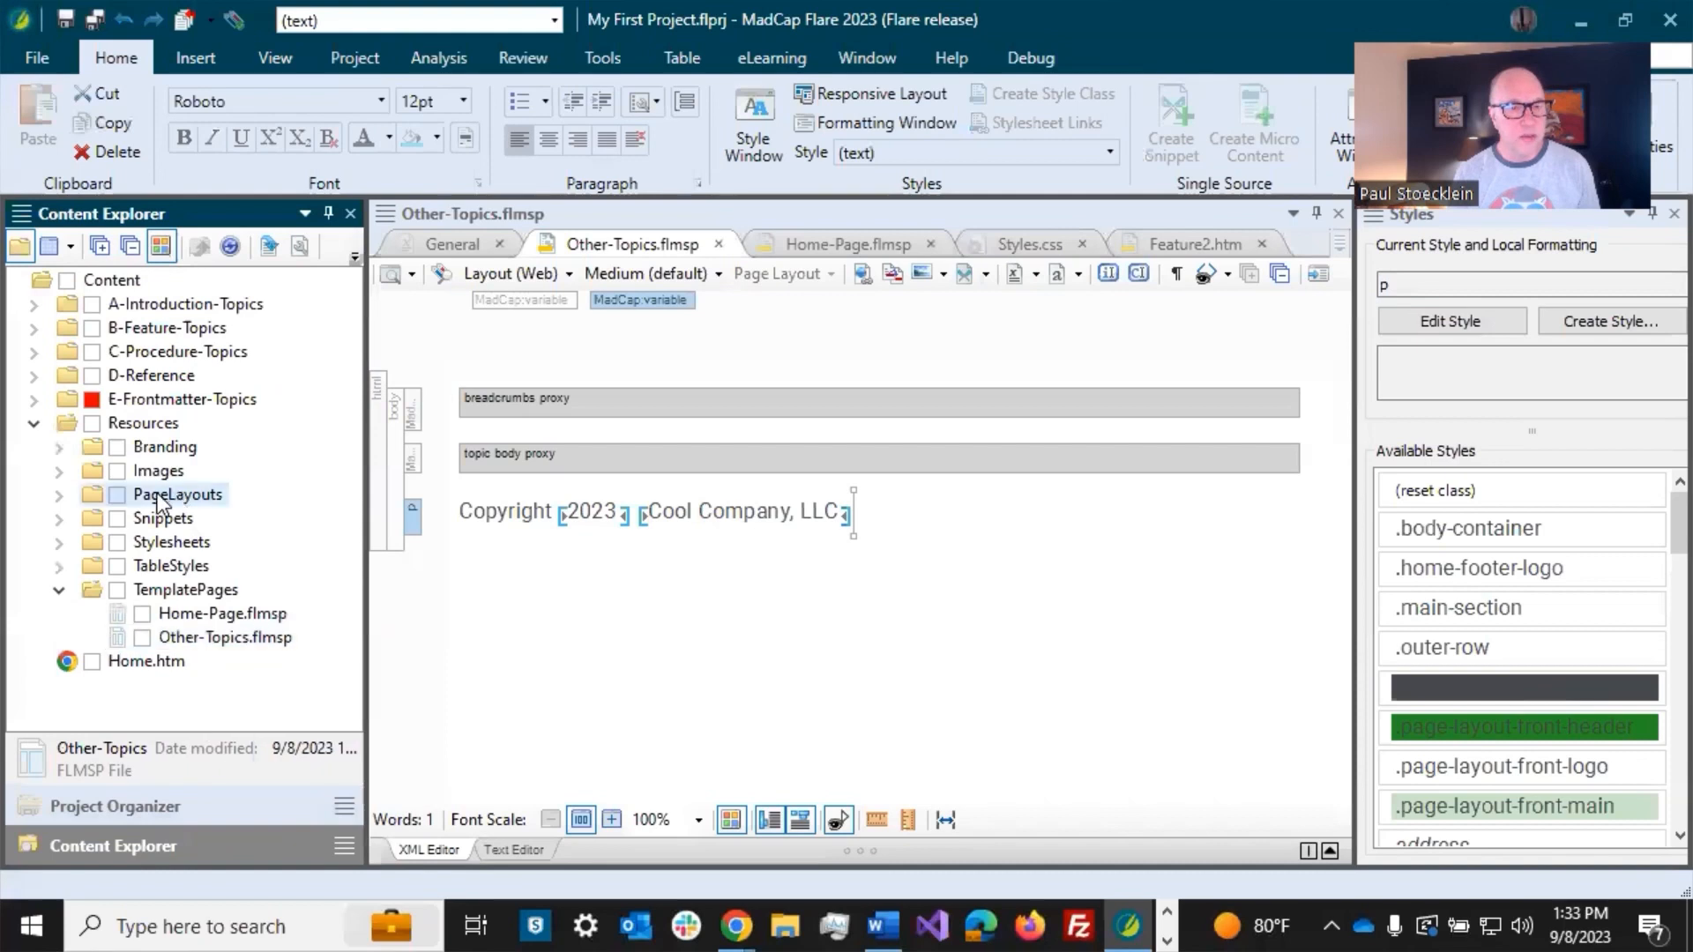
pyautogui.click(58, 494)
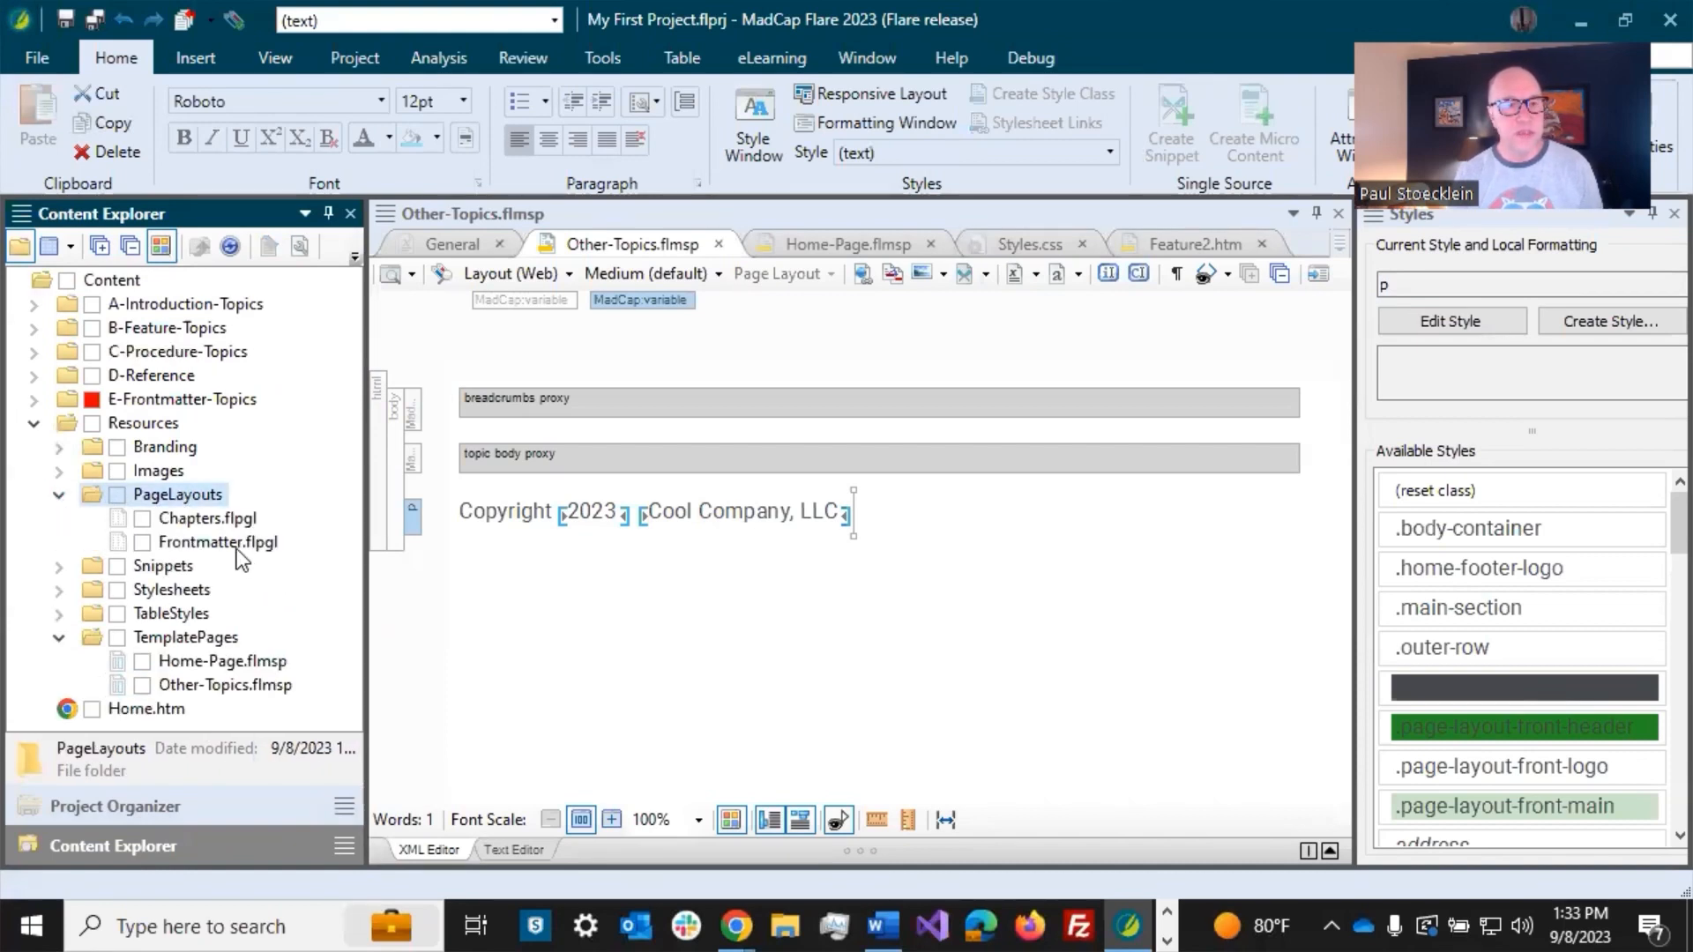
pyautogui.doubleClick(214, 521)
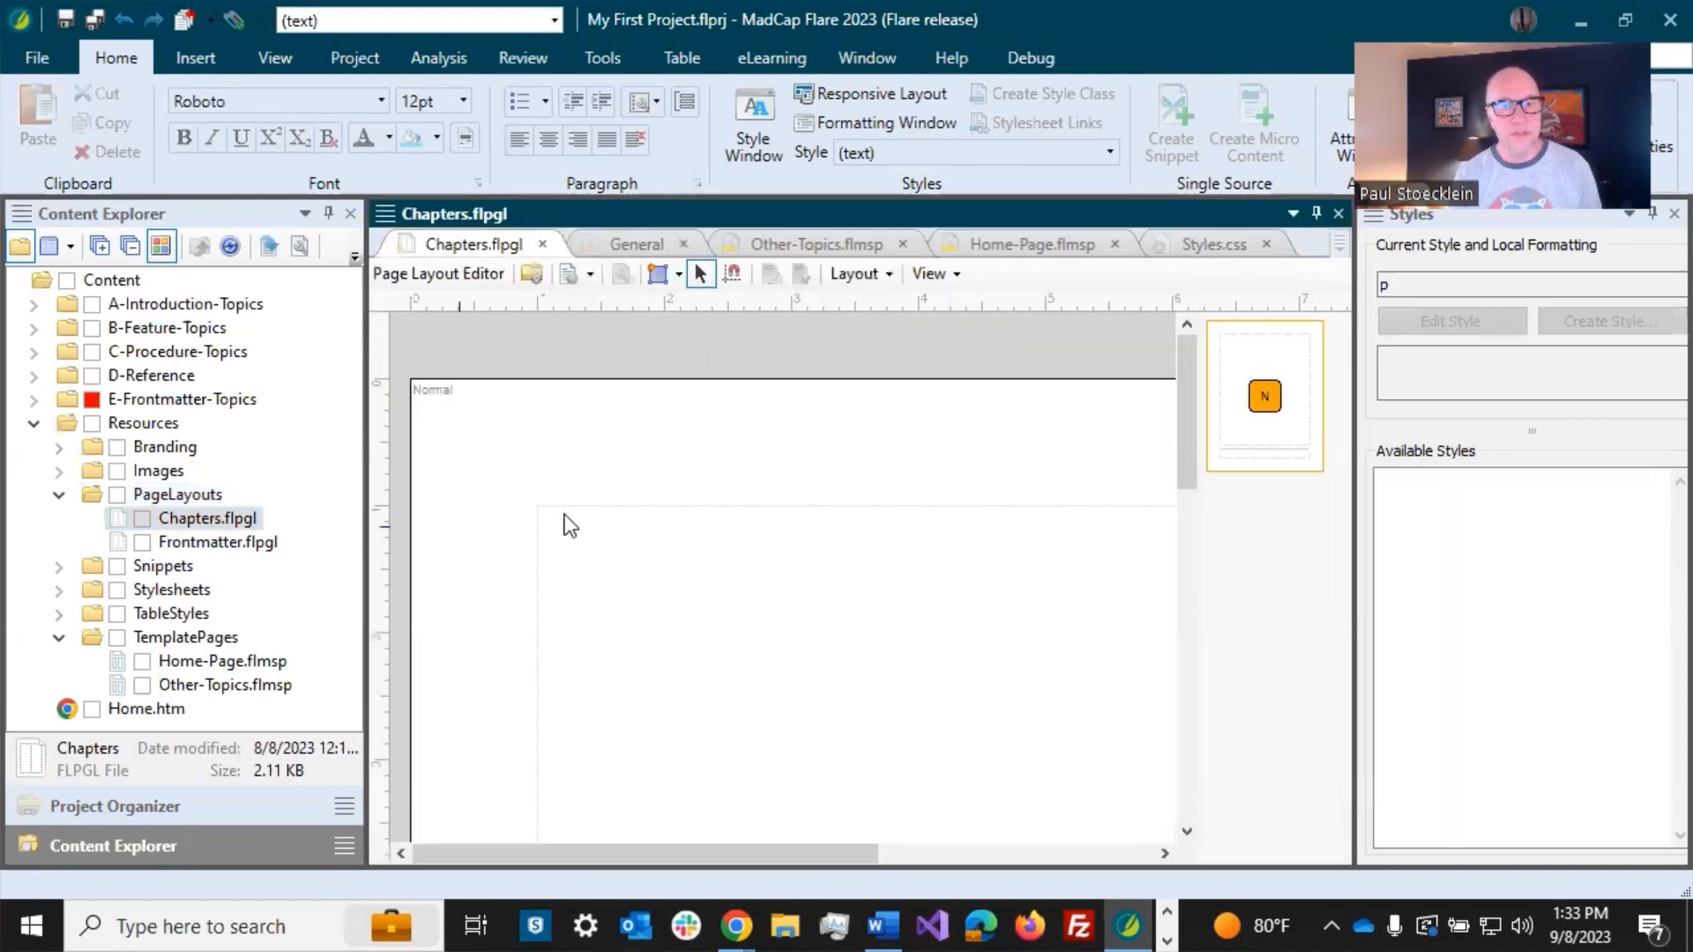
pyautogui.click(1652, 216)
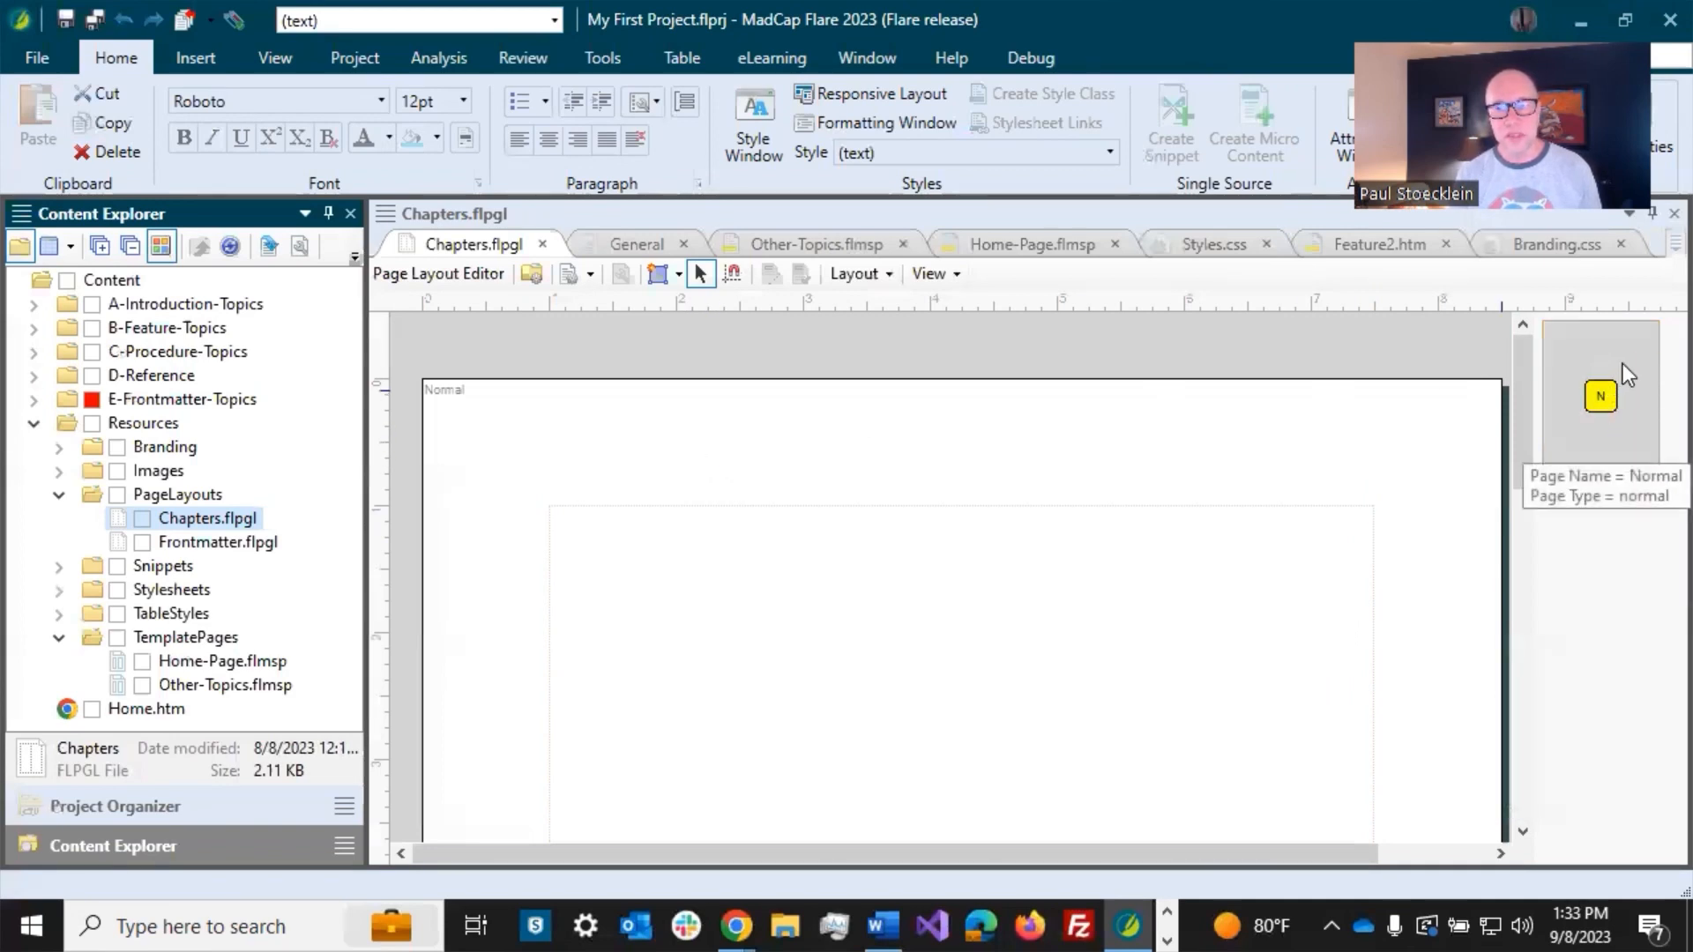
# Step: Open the Frontmatter.flpgl page layout and examine the header and footer frames of its title page and its normal page
pyautogui.doubleClick(257, 543)
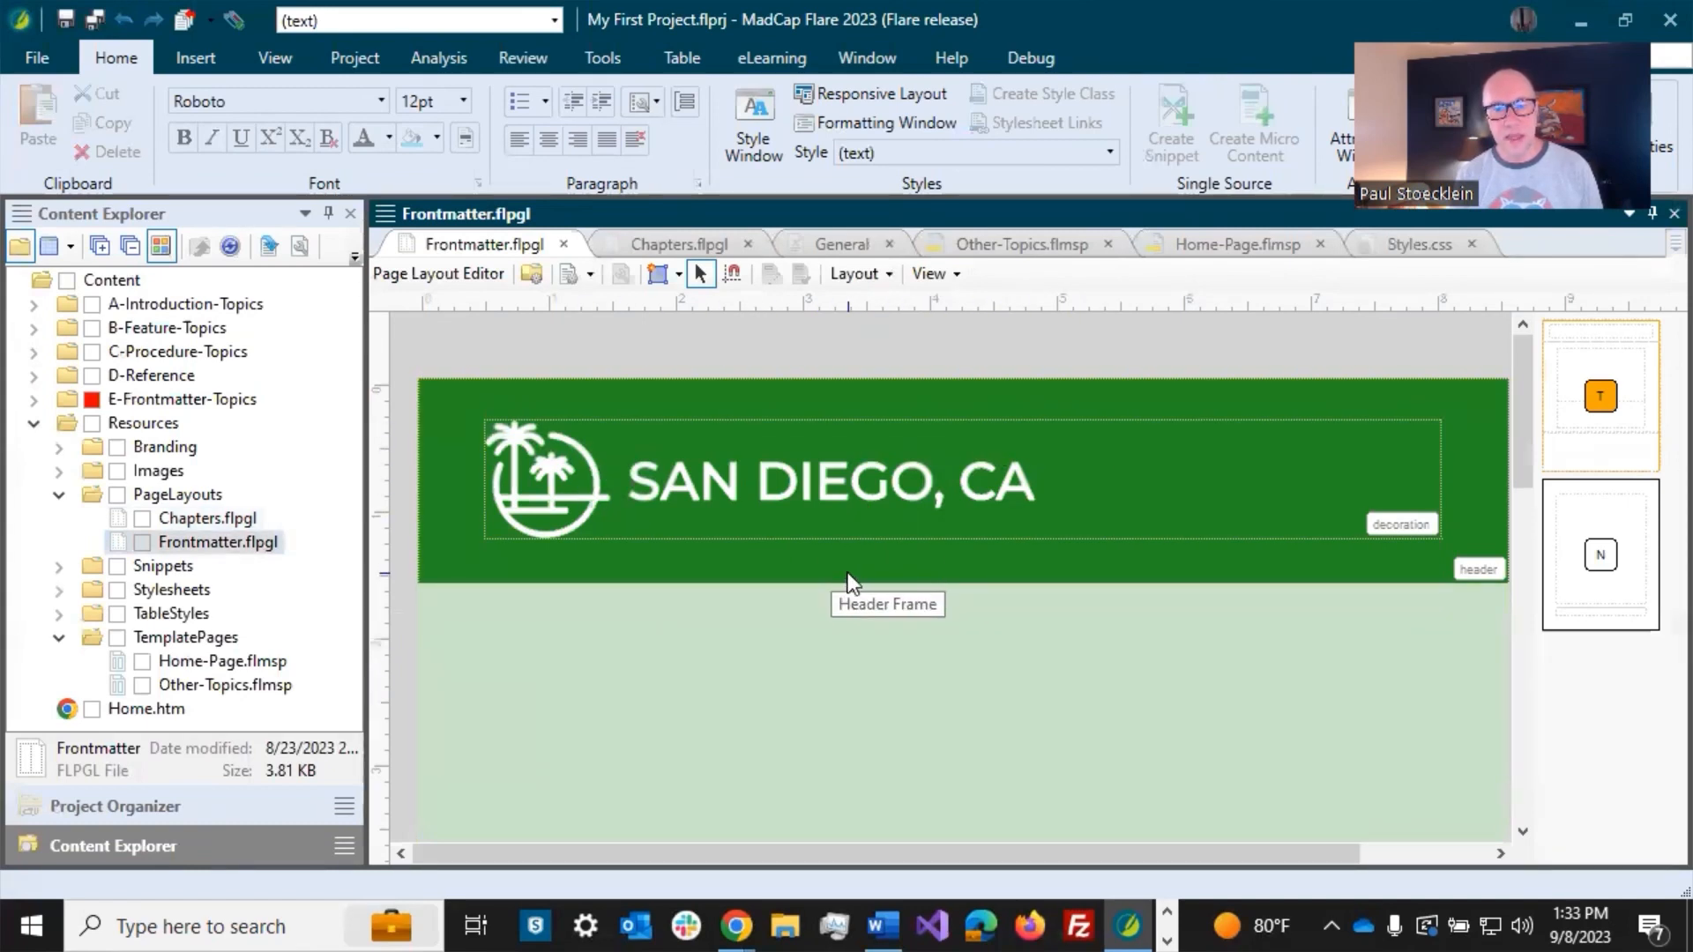
pyautogui.scroll(-2, 795, 695)
pyautogui.scroll(-8, 798, 703)
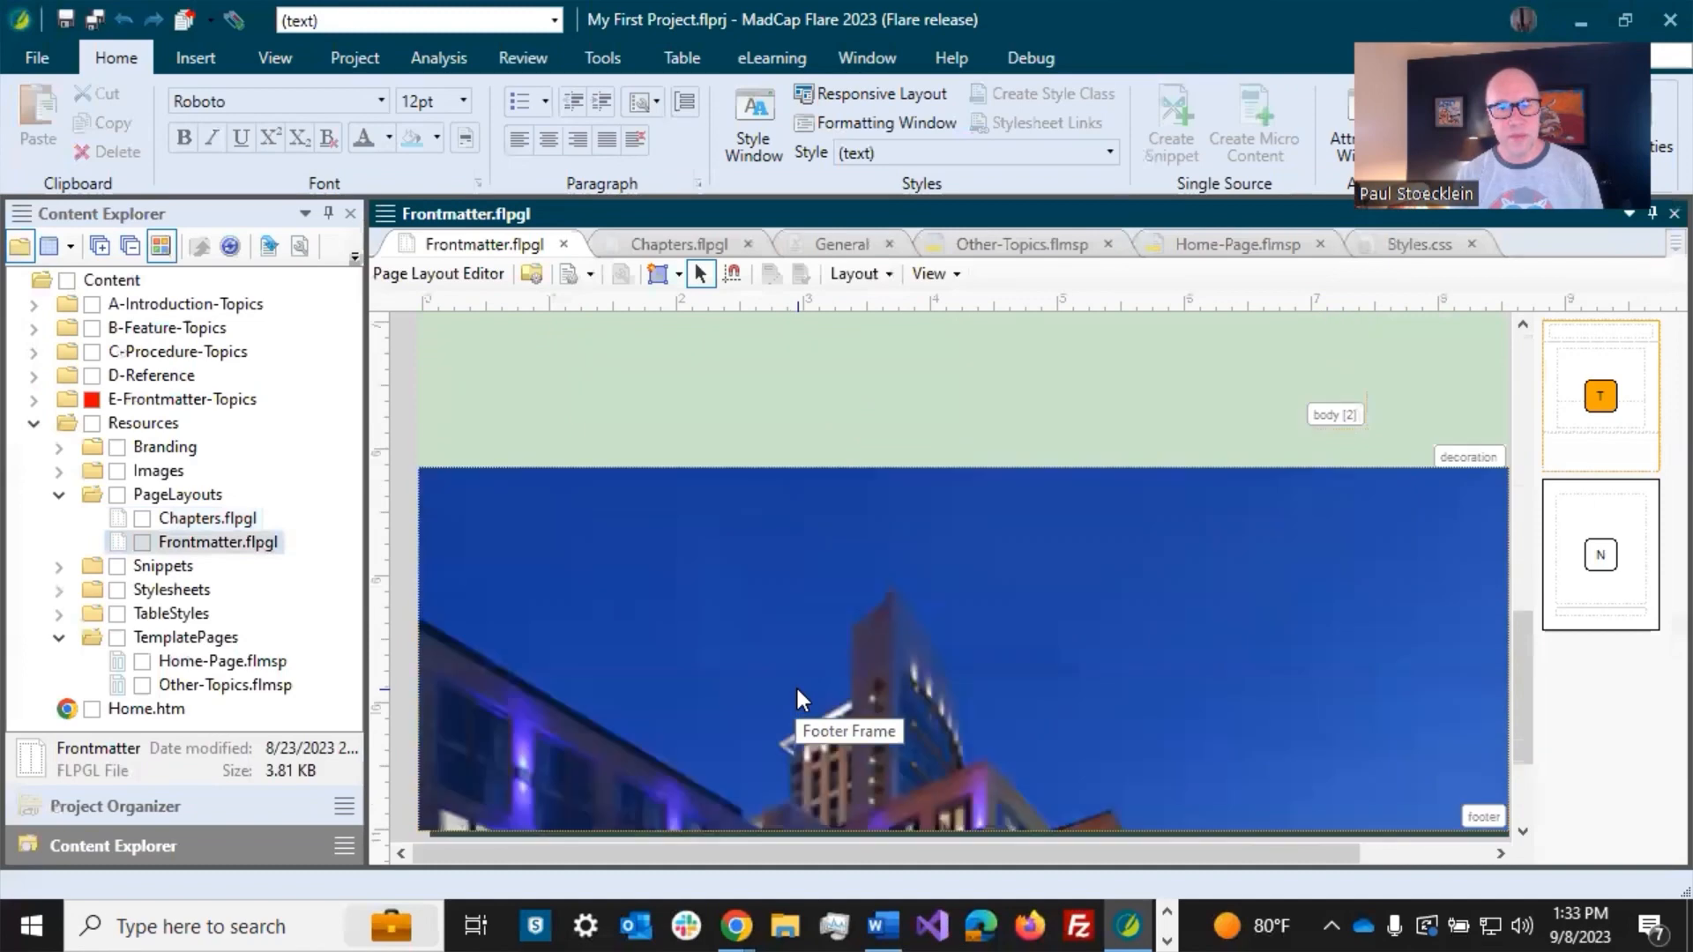
pyautogui.scroll(10, 795, 684)
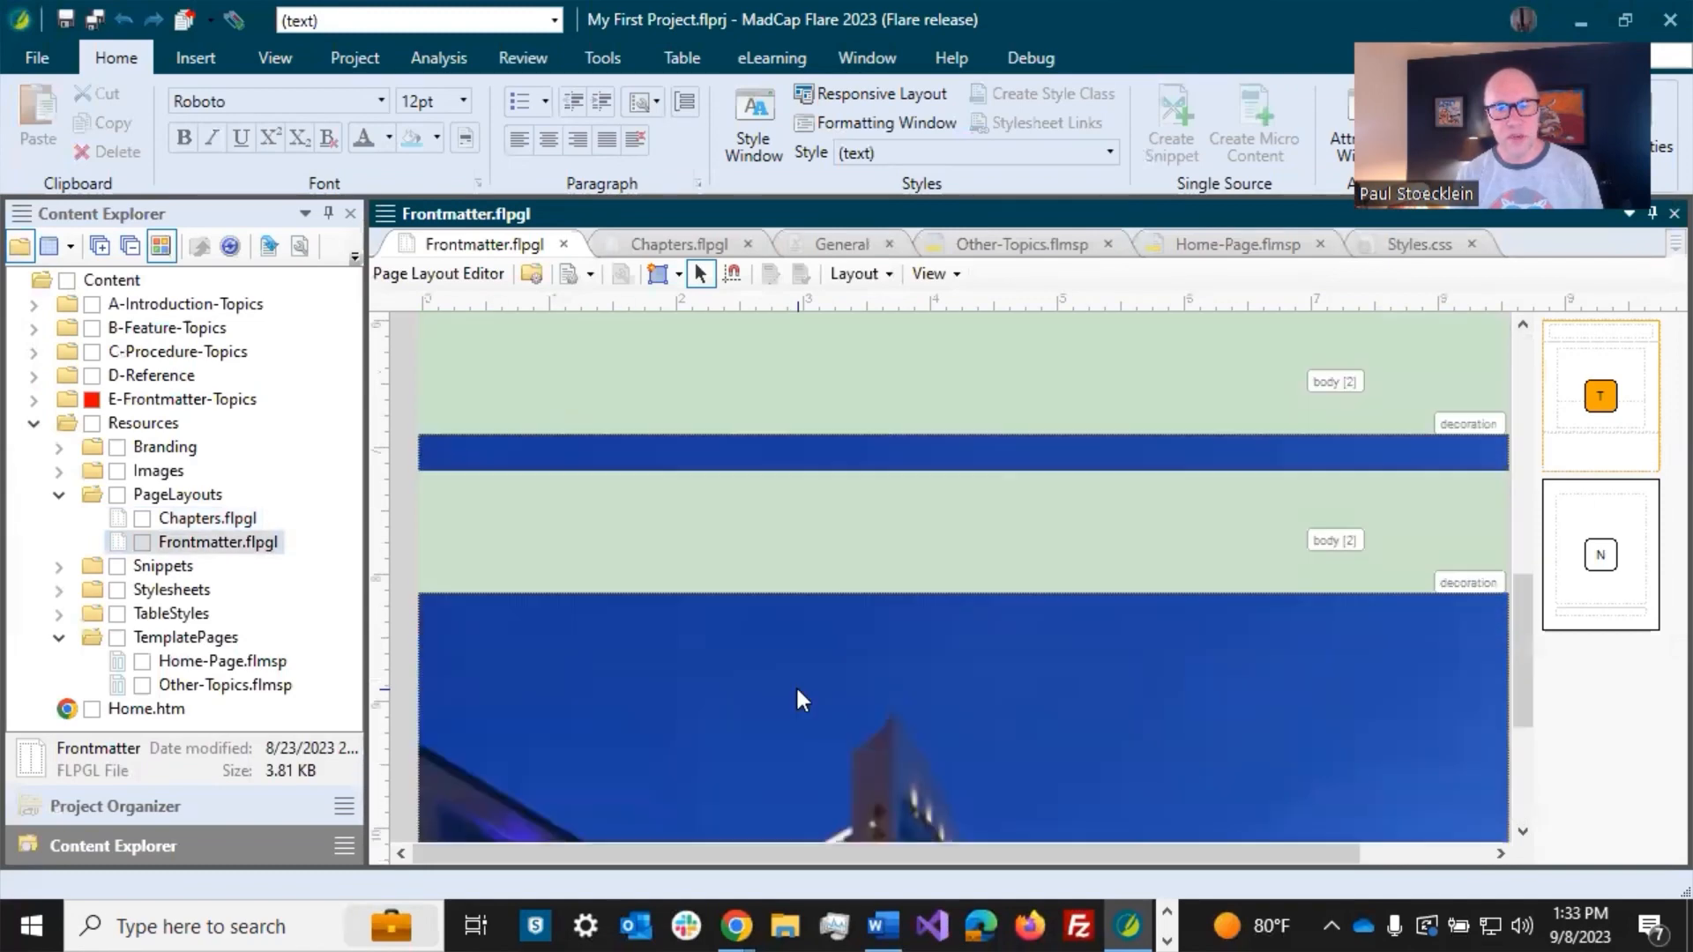
pyautogui.click(1601, 555)
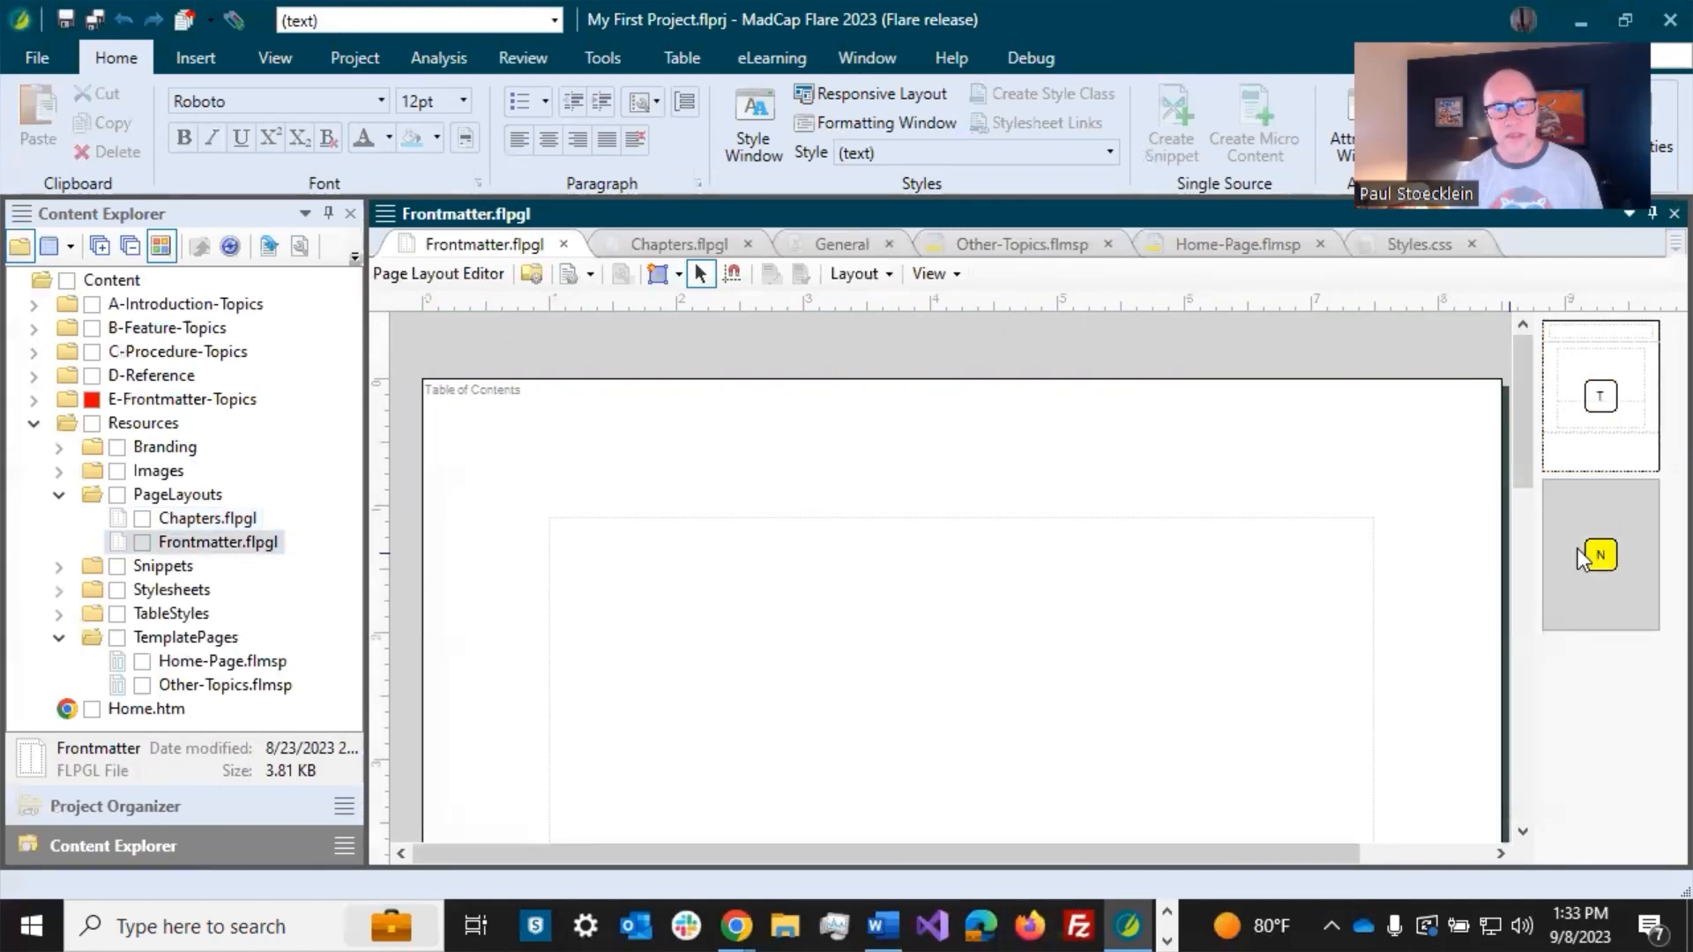
pyautogui.click(1571, 445)
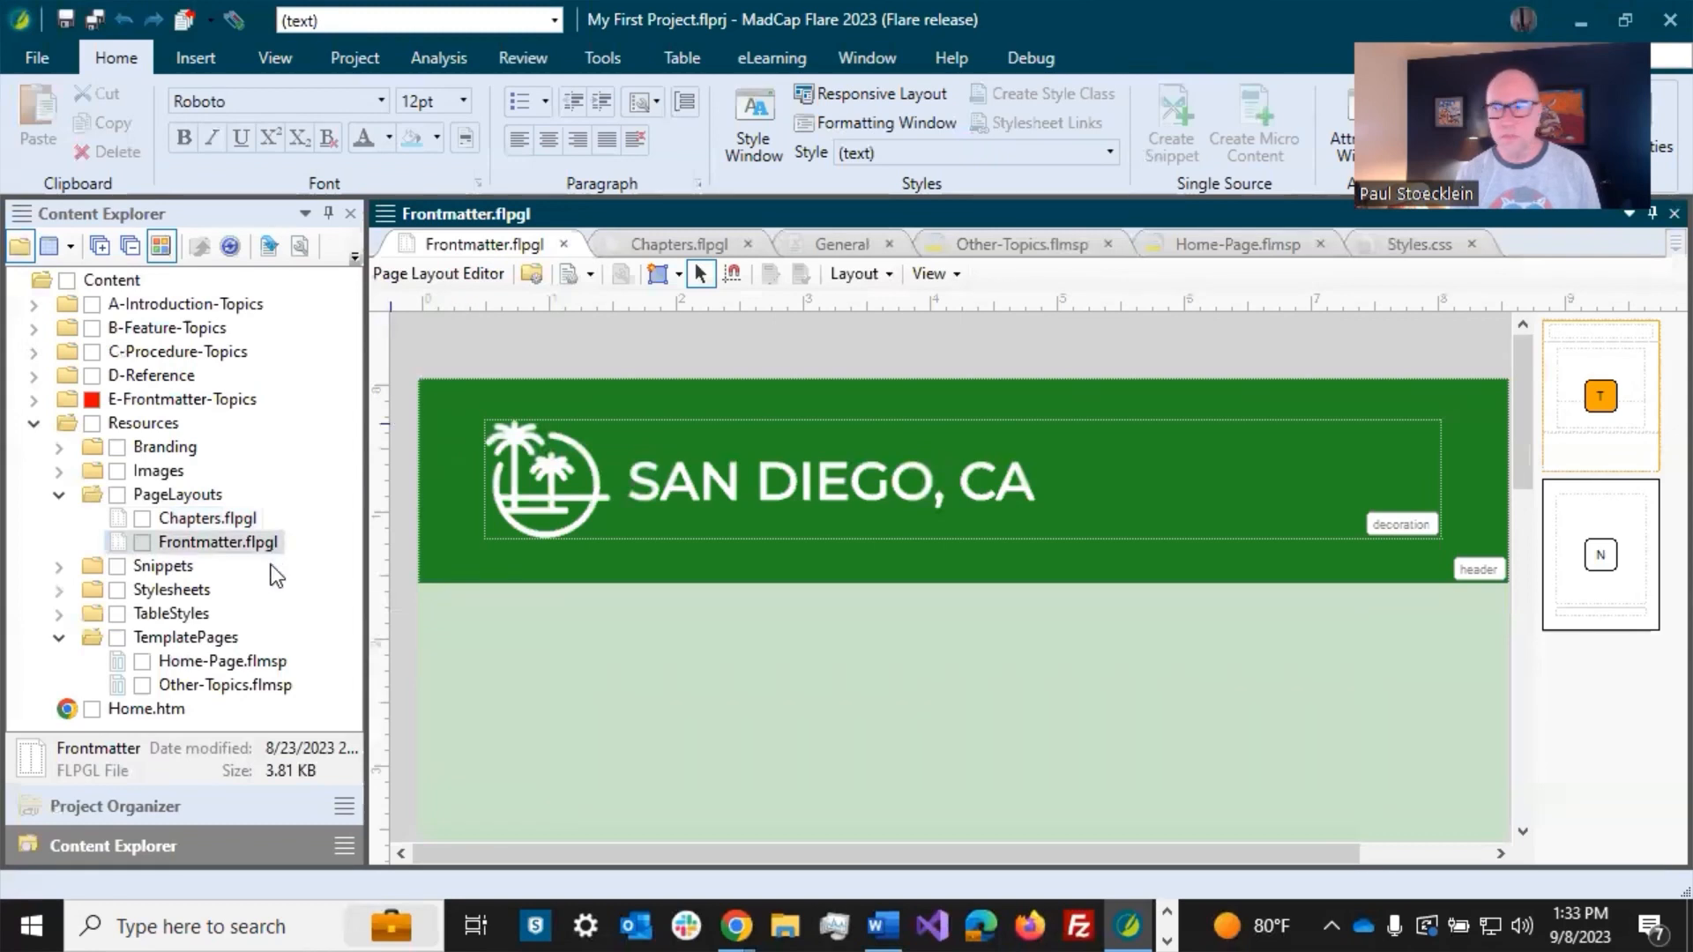
# Step: Open the Side-Navigation skin from the project's Skins folder
pyautogui.click(231, 794)
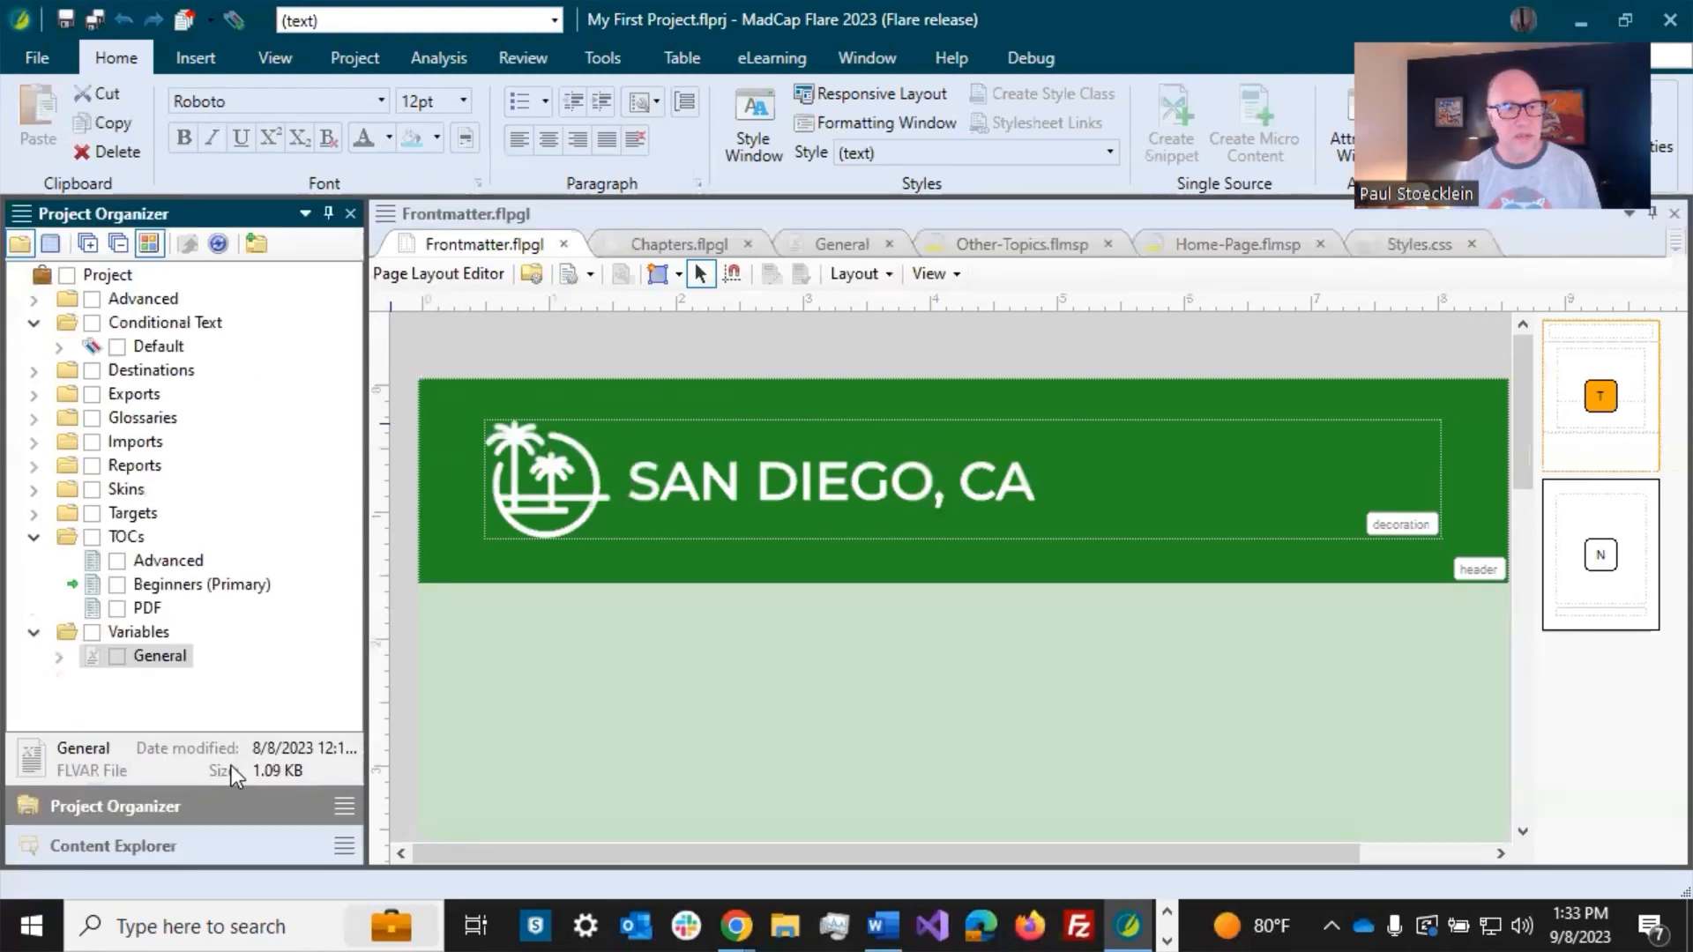
pyautogui.click(33, 489)
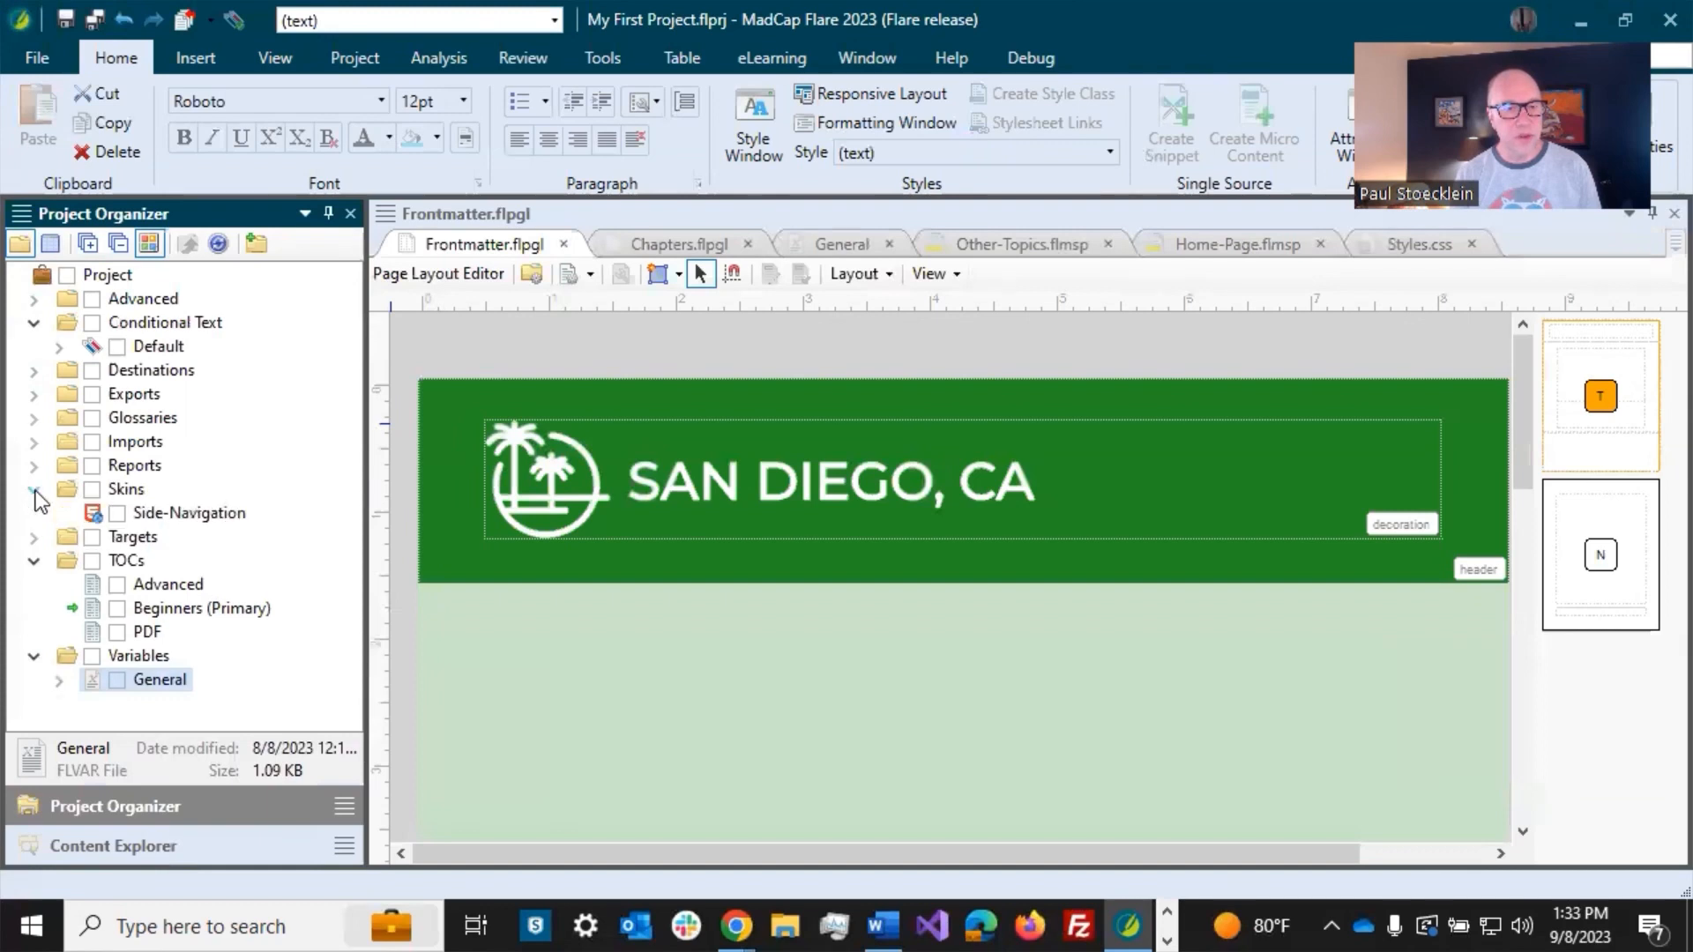
pyautogui.click(155, 517)
pyautogui.doubleClick(147, 512)
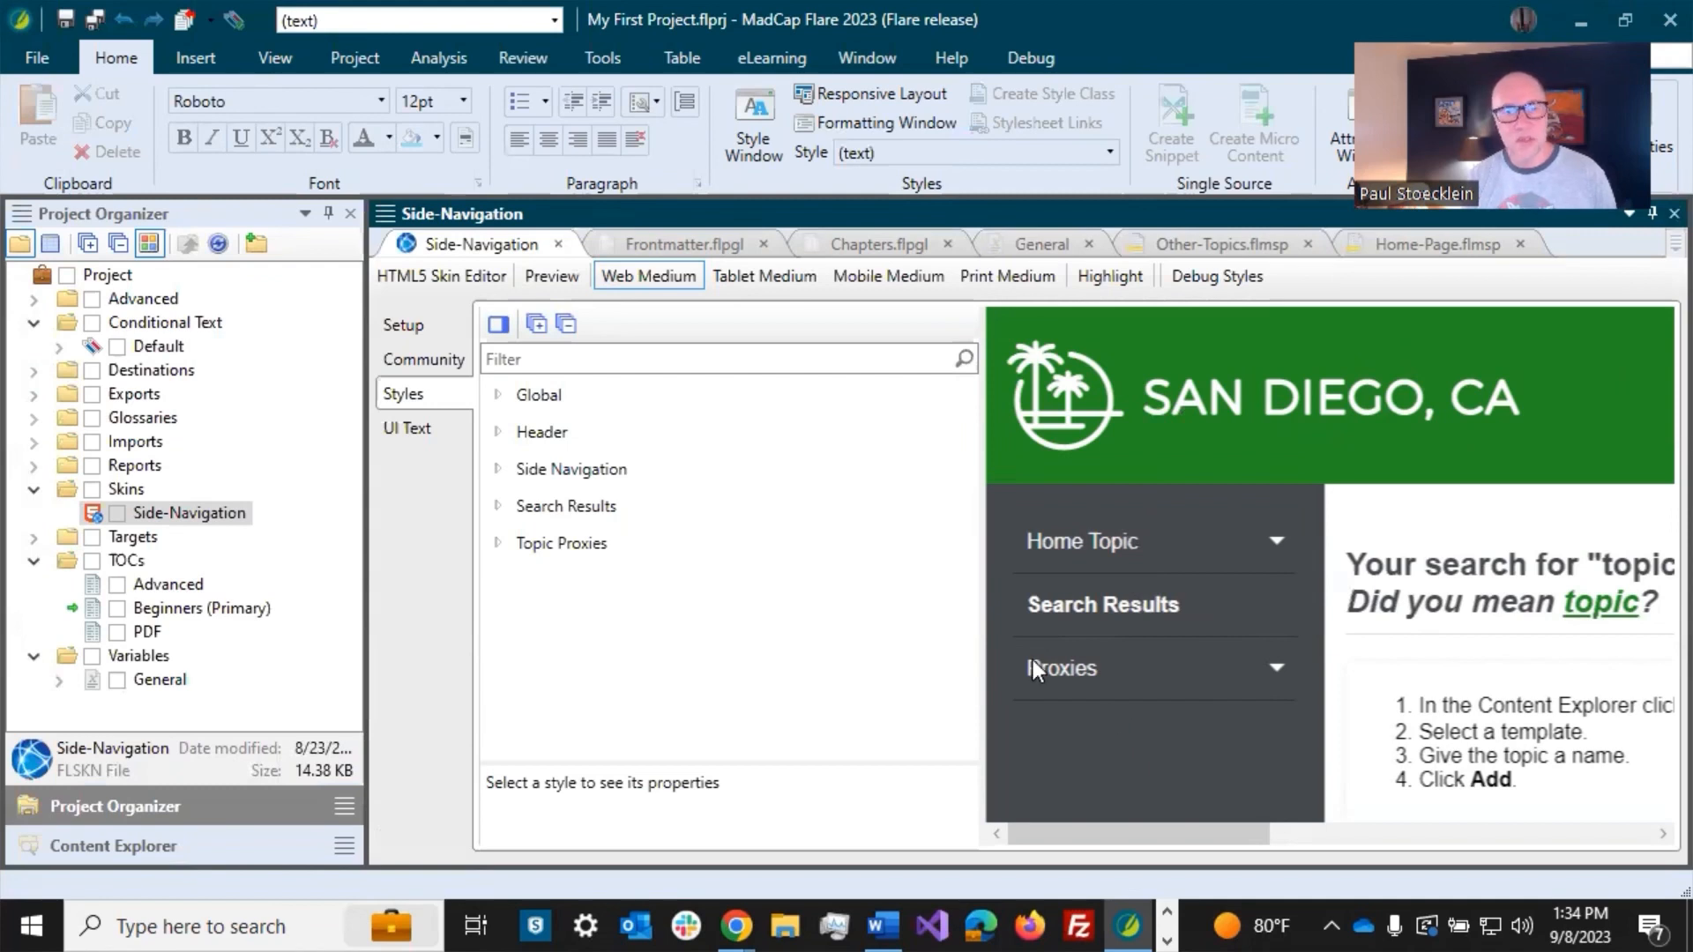
# Step: Try the Top main menu position in the Side-Navigation skin's setup and set it back to Left
pyautogui.click(393, 332)
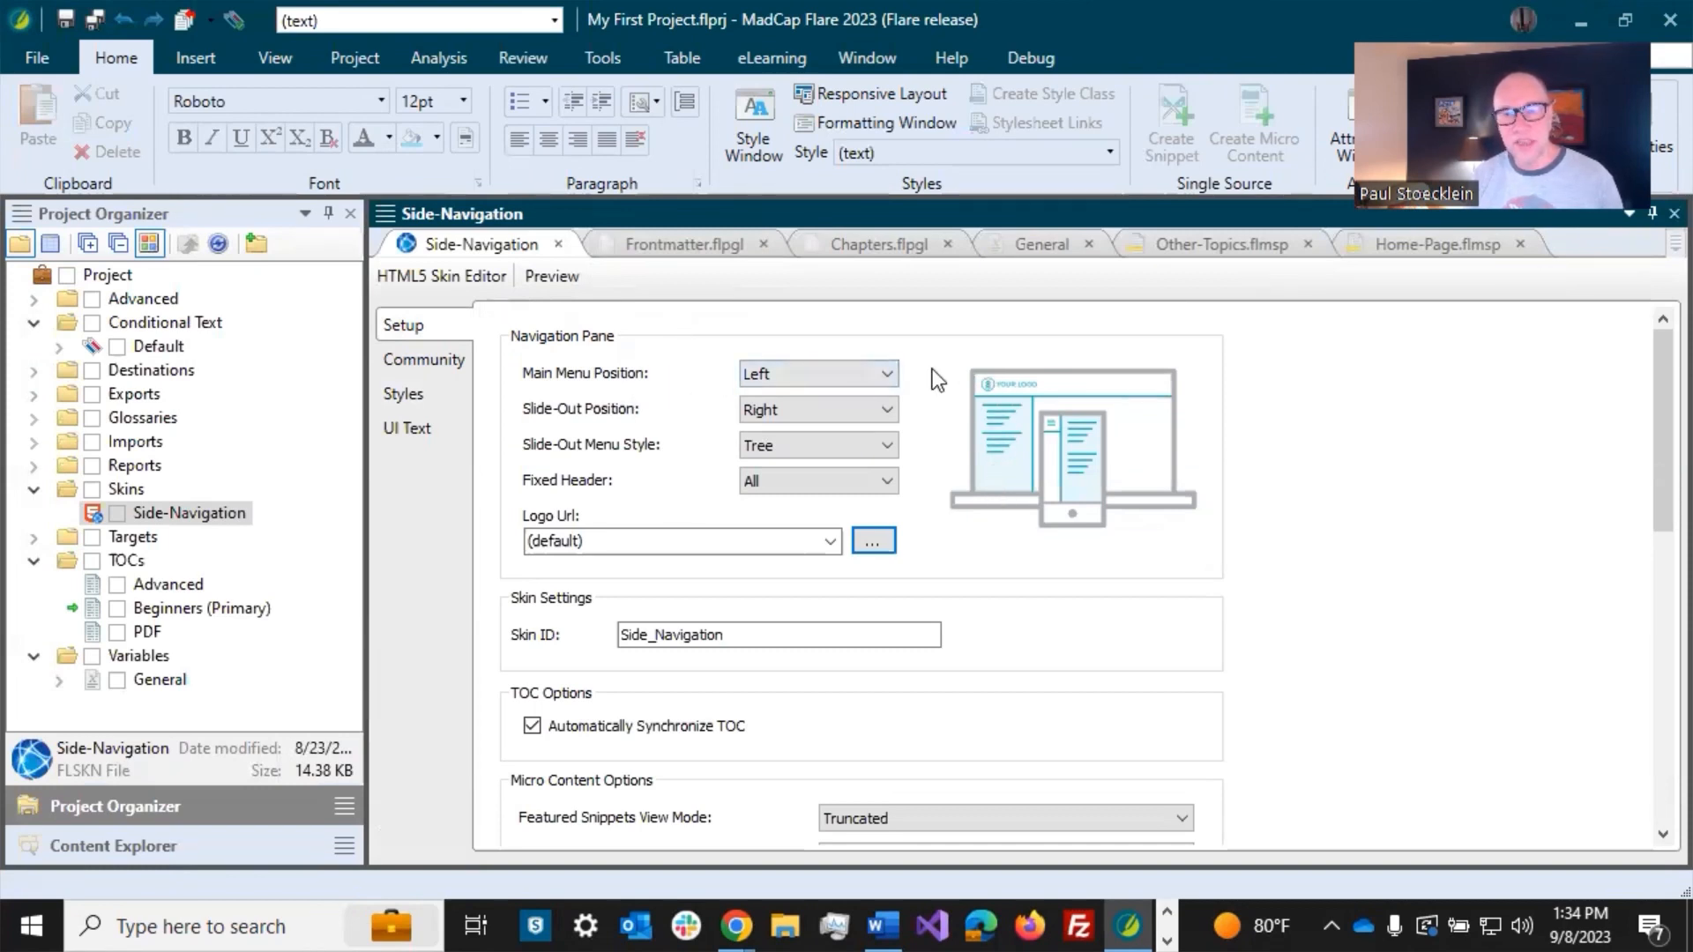
pyautogui.click(887, 374)
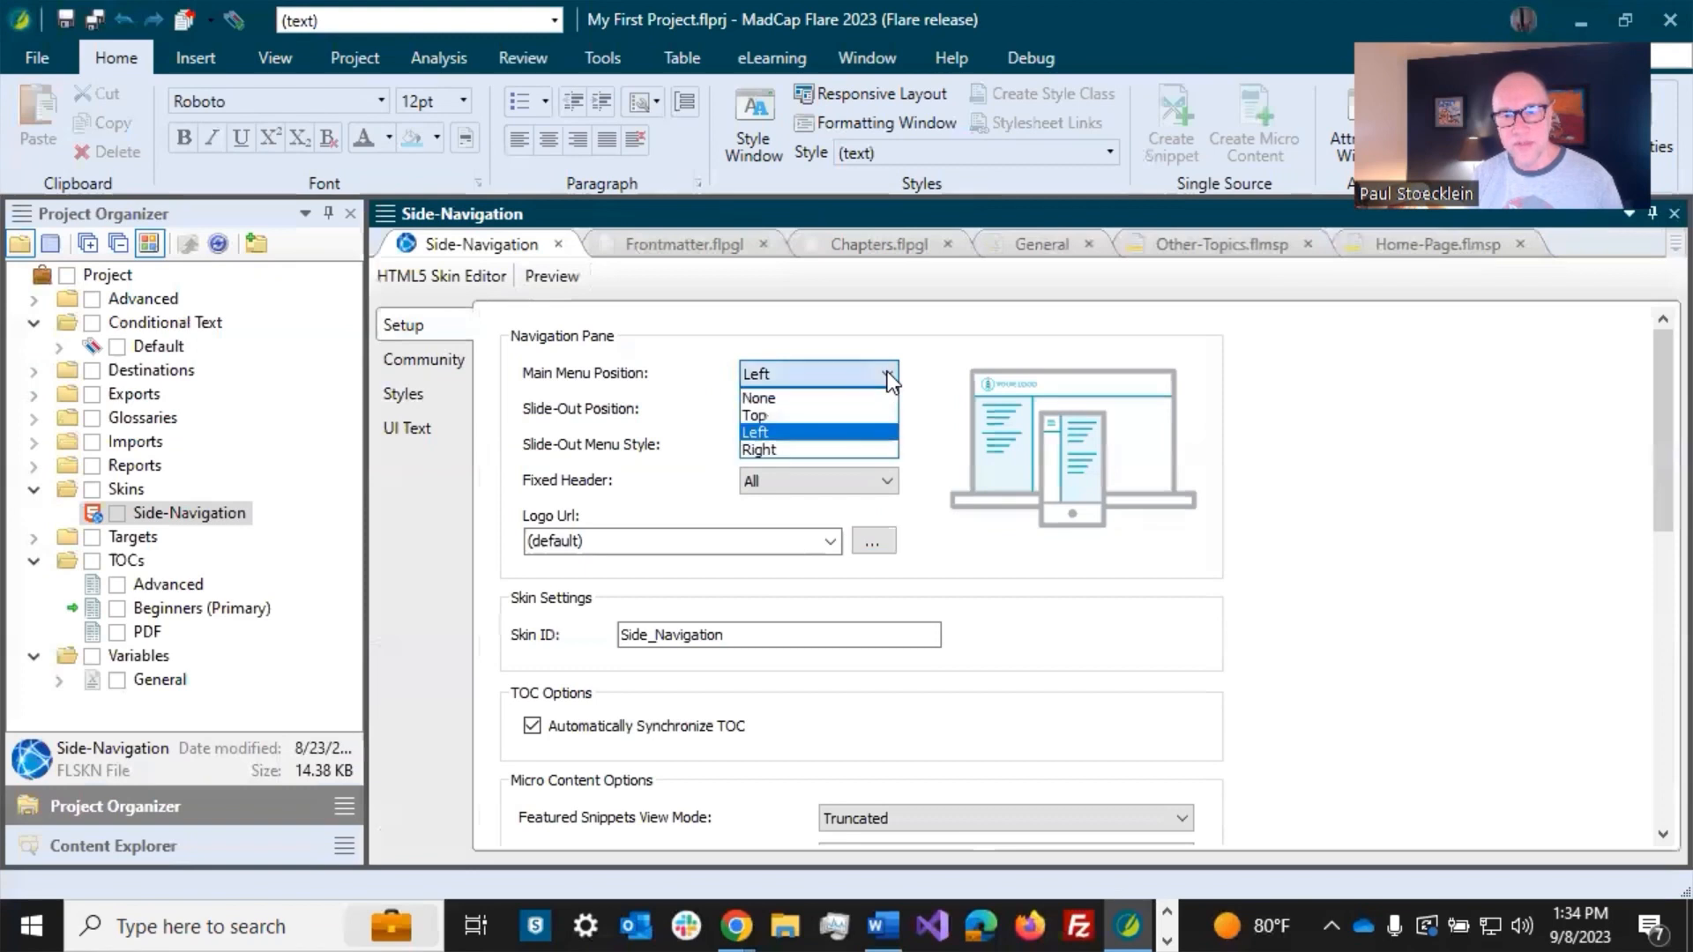
pyautogui.click(832, 416)
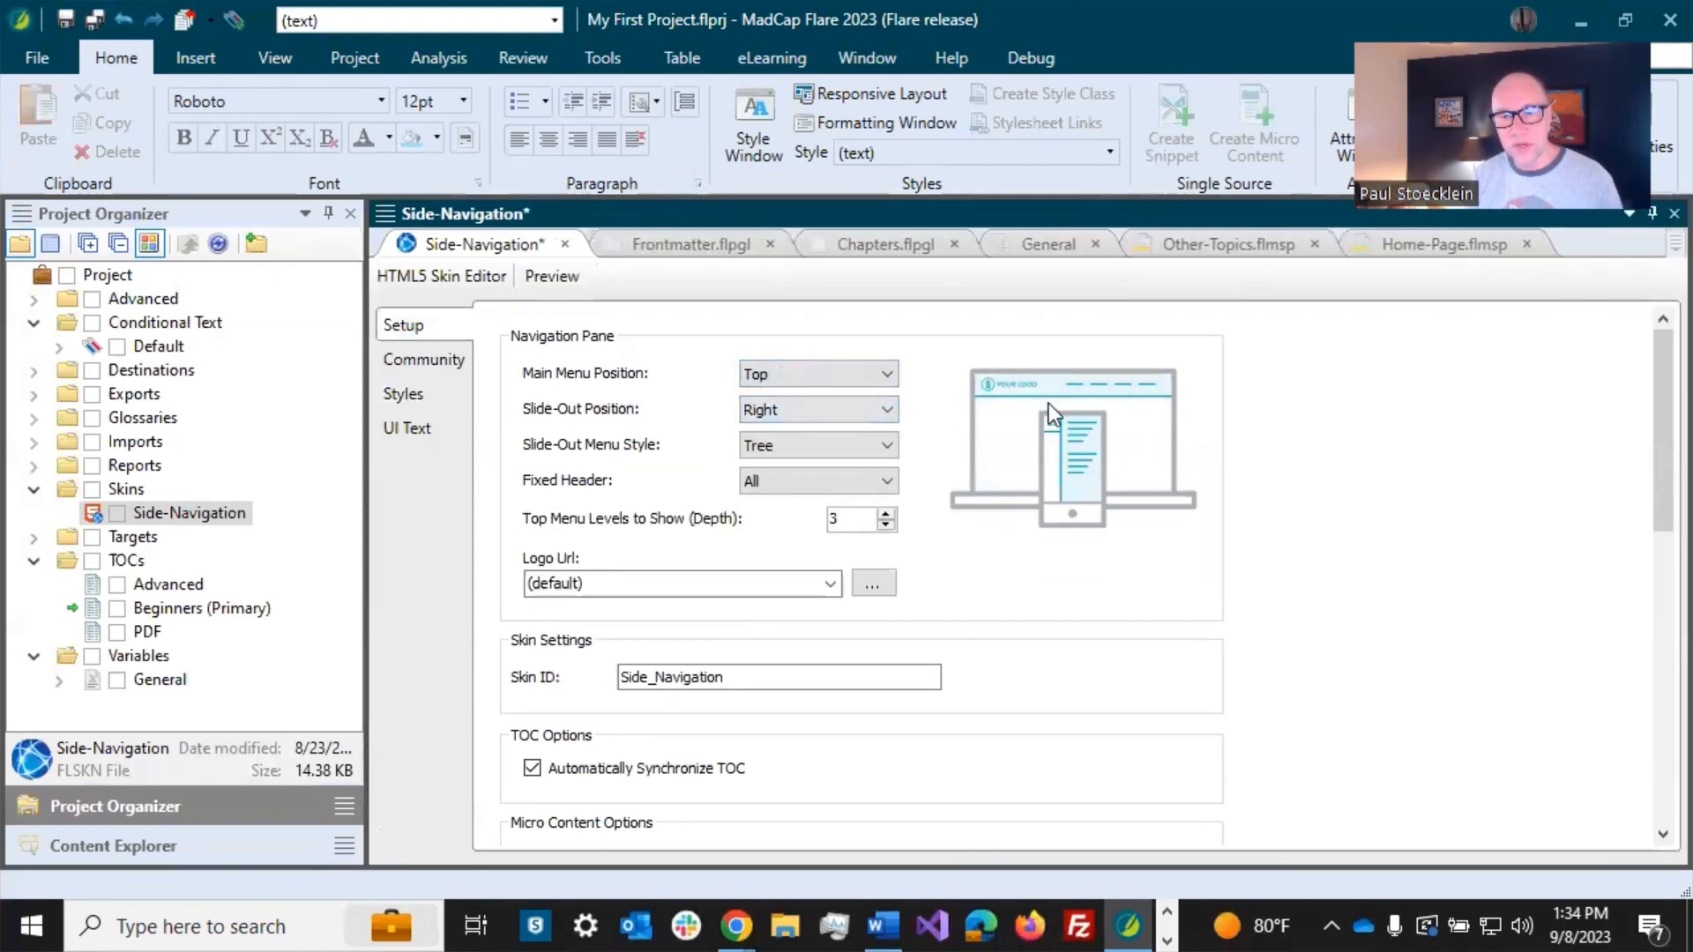
pyautogui.click(887, 373)
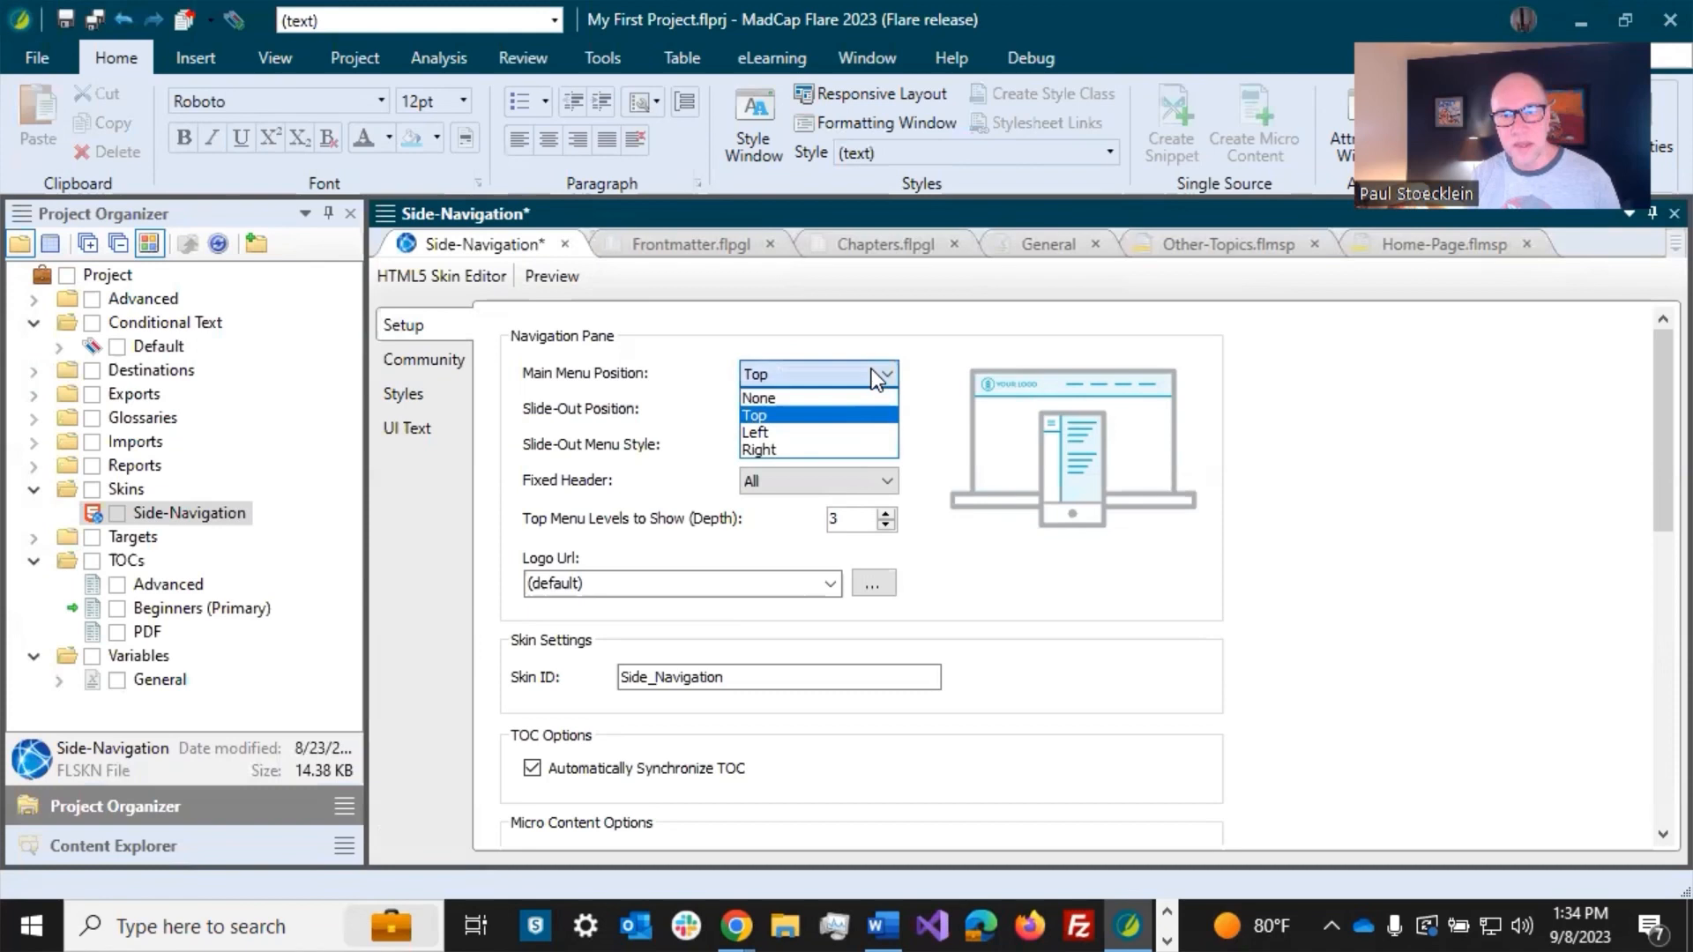
pyautogui.click(806, 432)
# Step: Turn on highlighting for the skin's style preview, select the Side Navigation Menu style from the preview and expand it
pyautogui.click(426, 399)
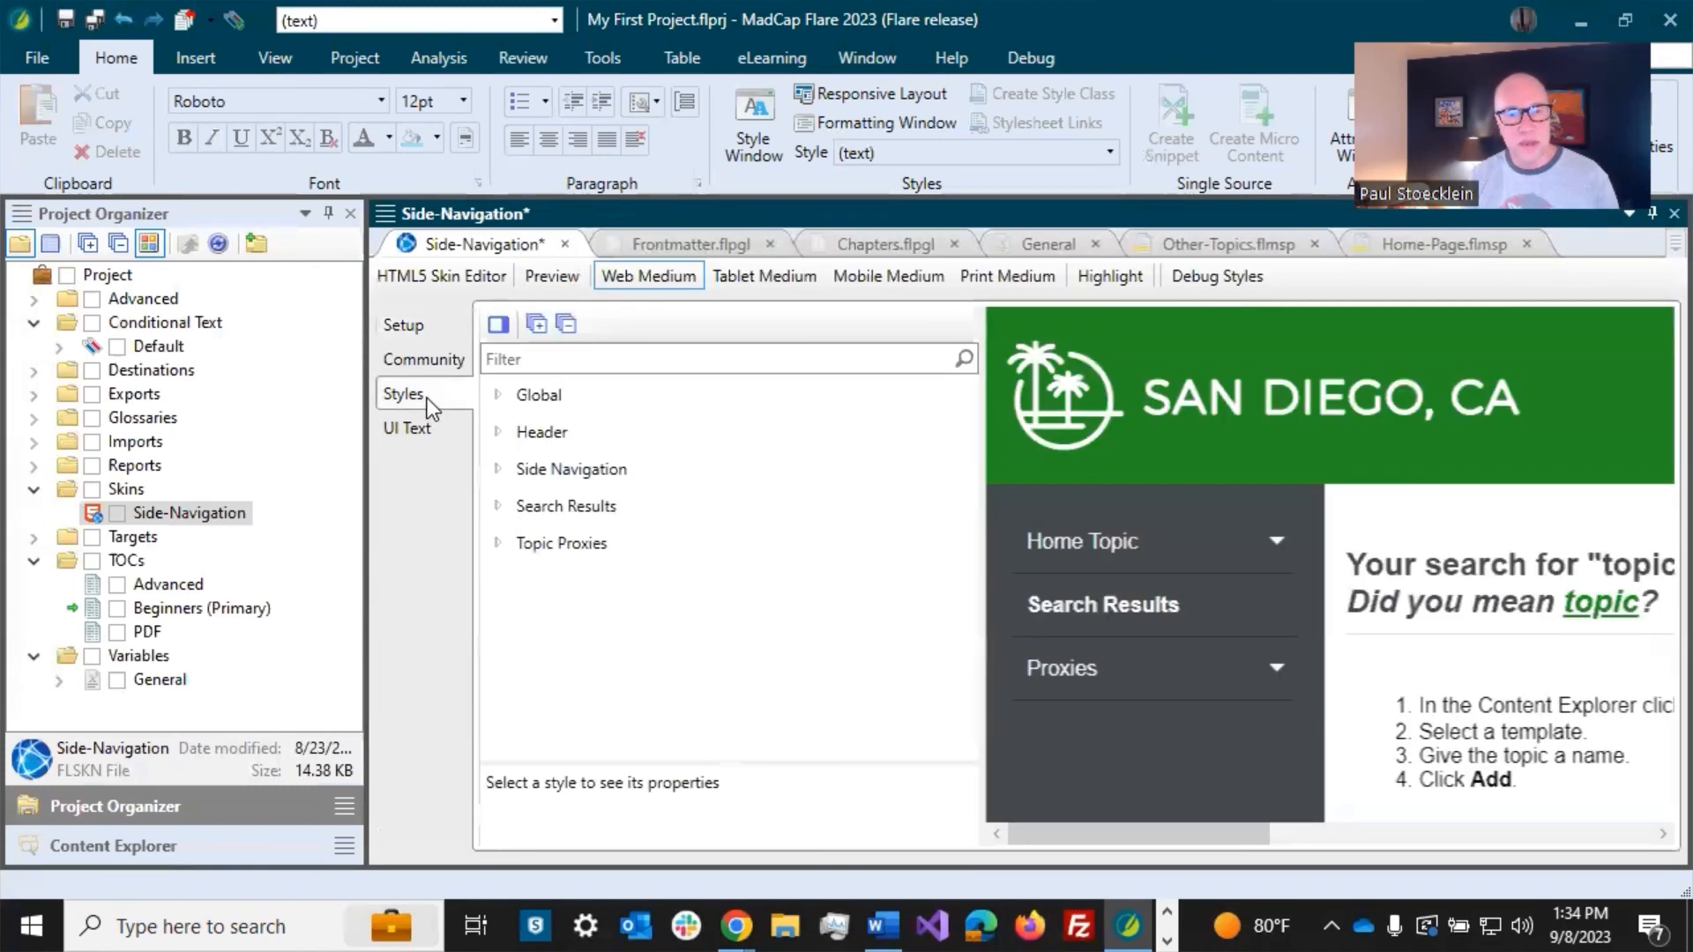
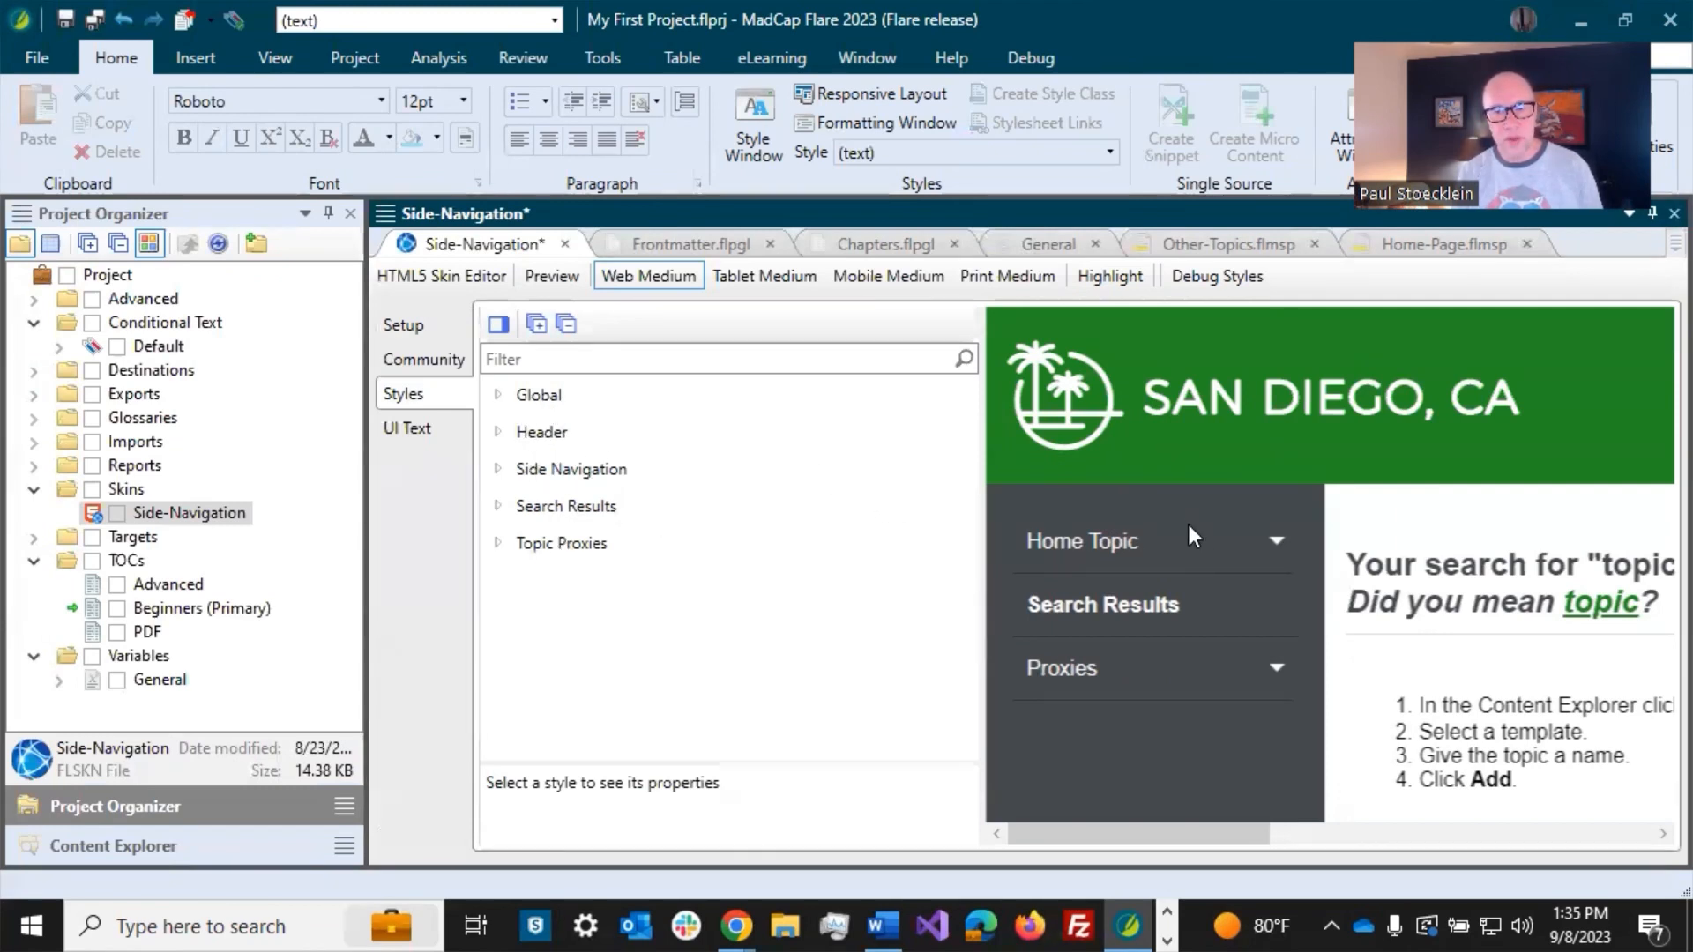
pyautogui.click(1107, 278)
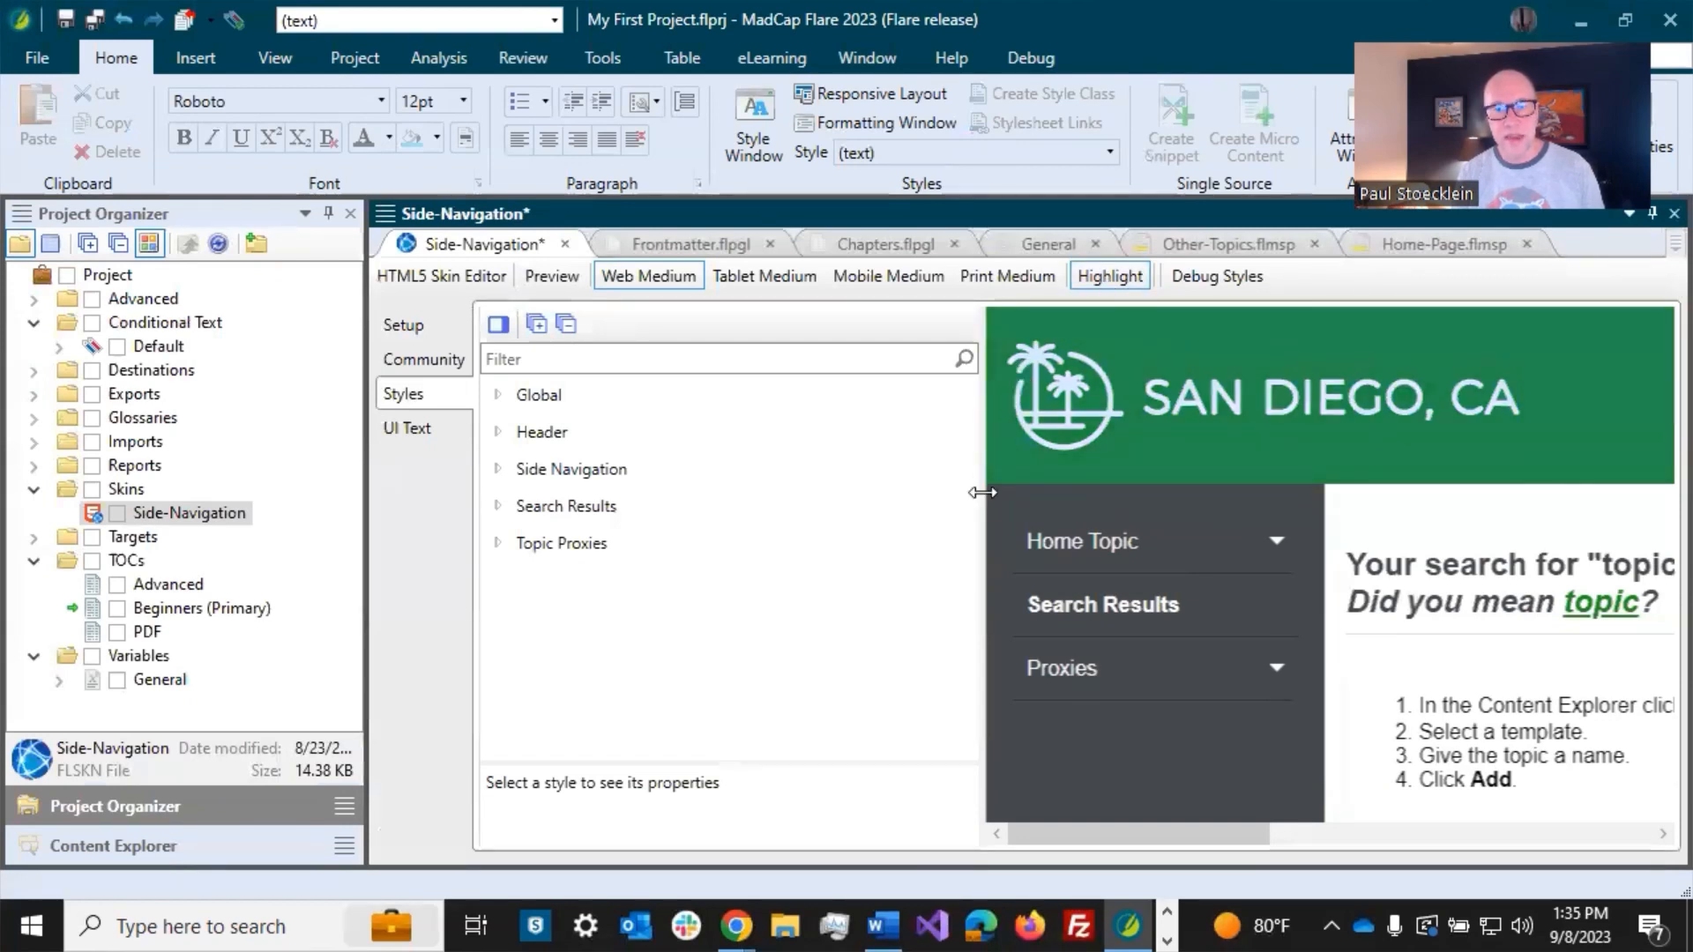
pyautogui.click(1043, 497)
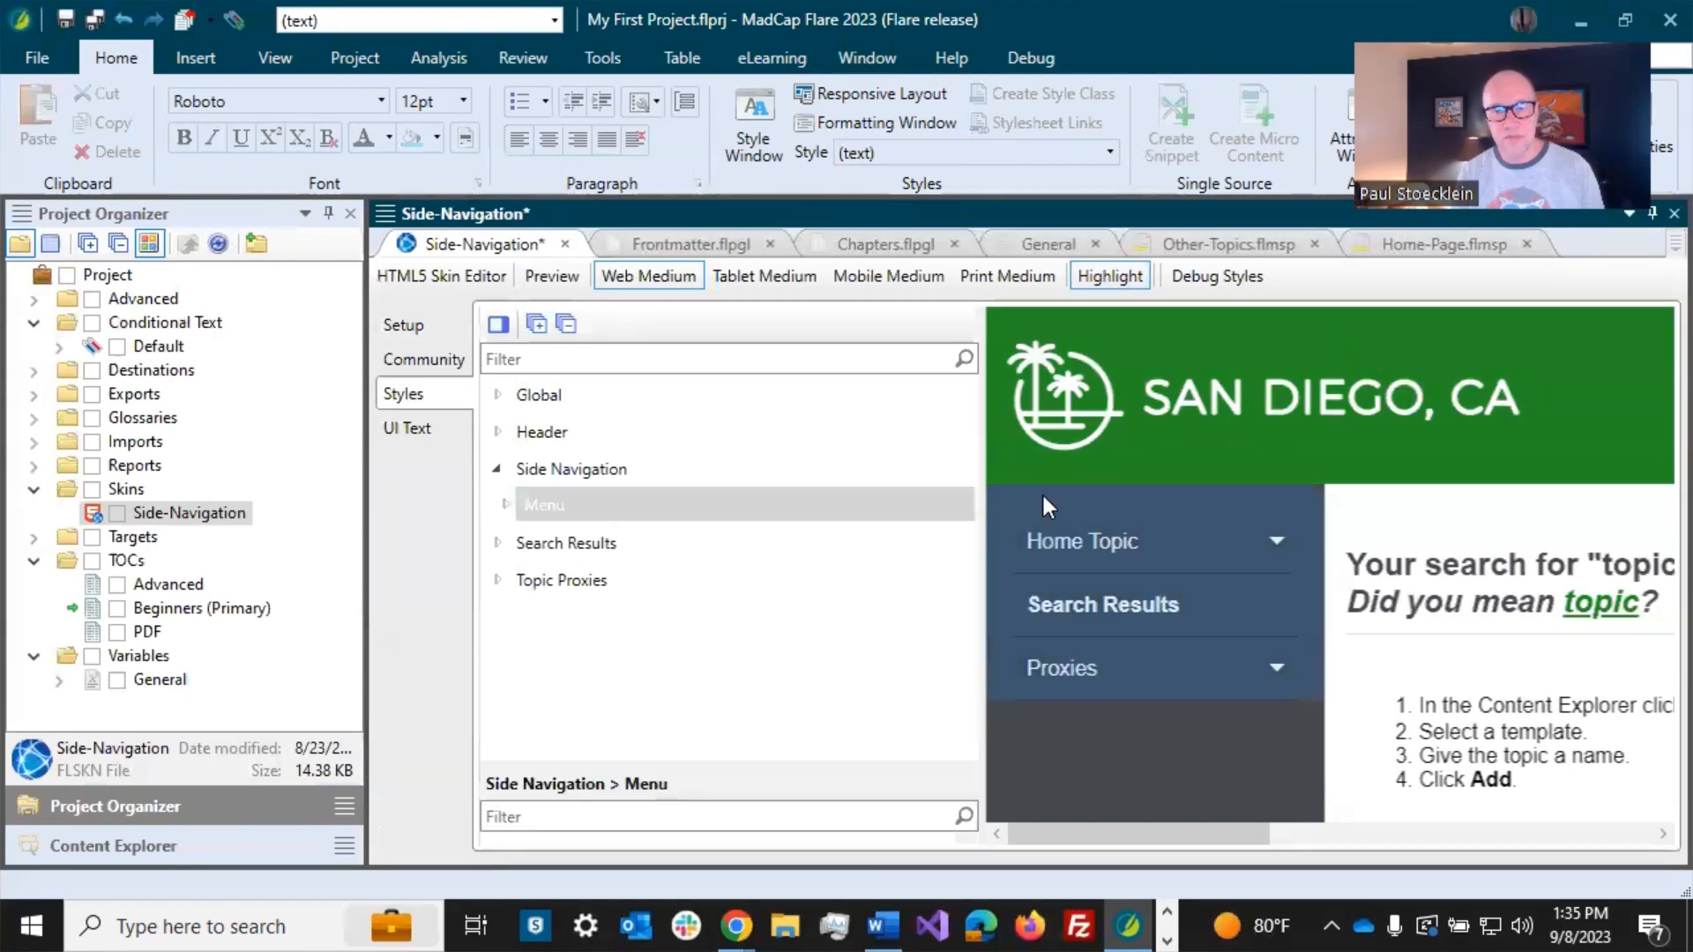
pyautogui.click(502, 505)
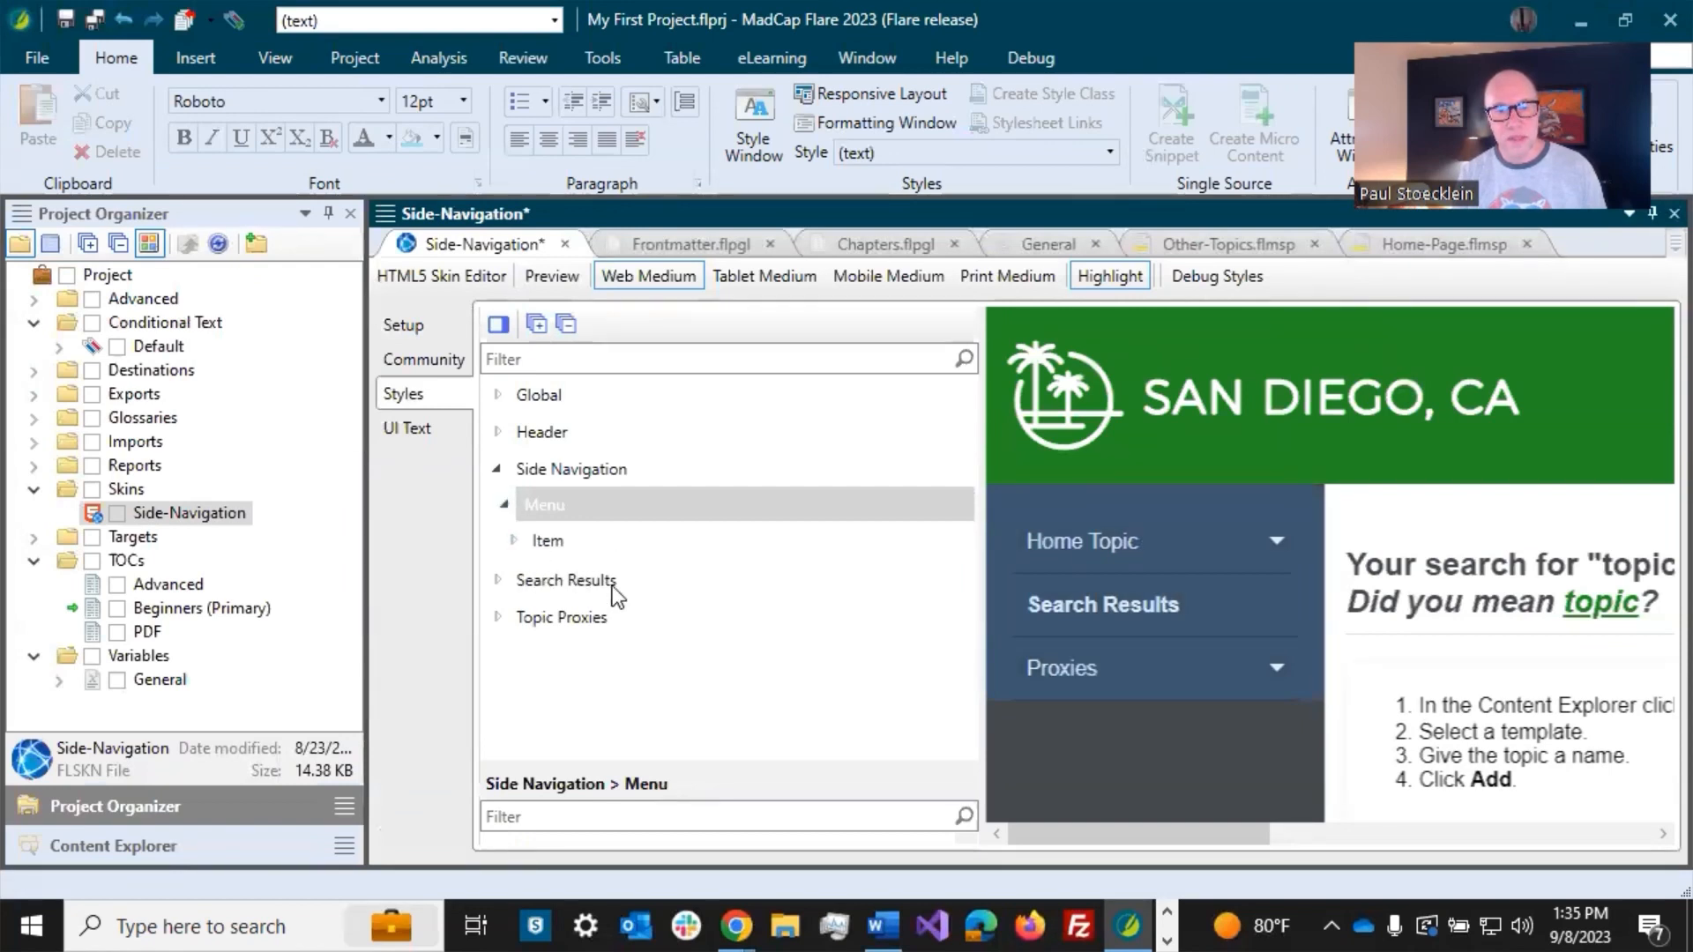
# Step: Set the background color of the skin's Side Navigation Menu style to the variable var(--Secondary)
pyautogui.moveTo(672, 763); pyautogui.dragTo(654, 631)
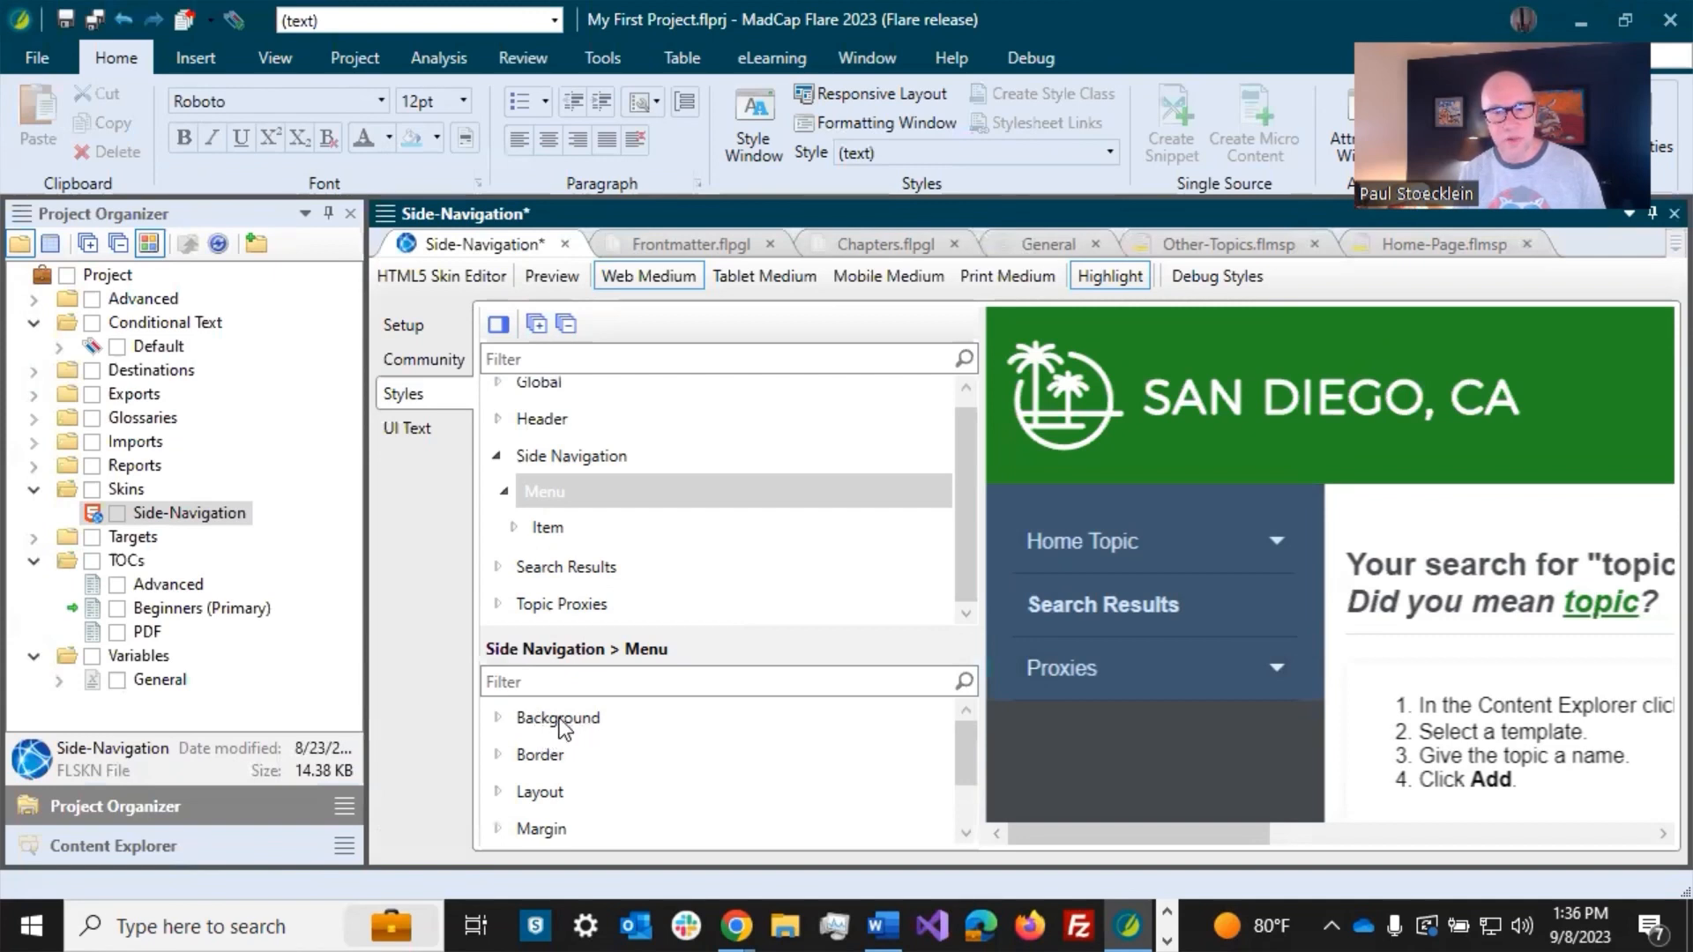
pyautogui.click(498, 719)
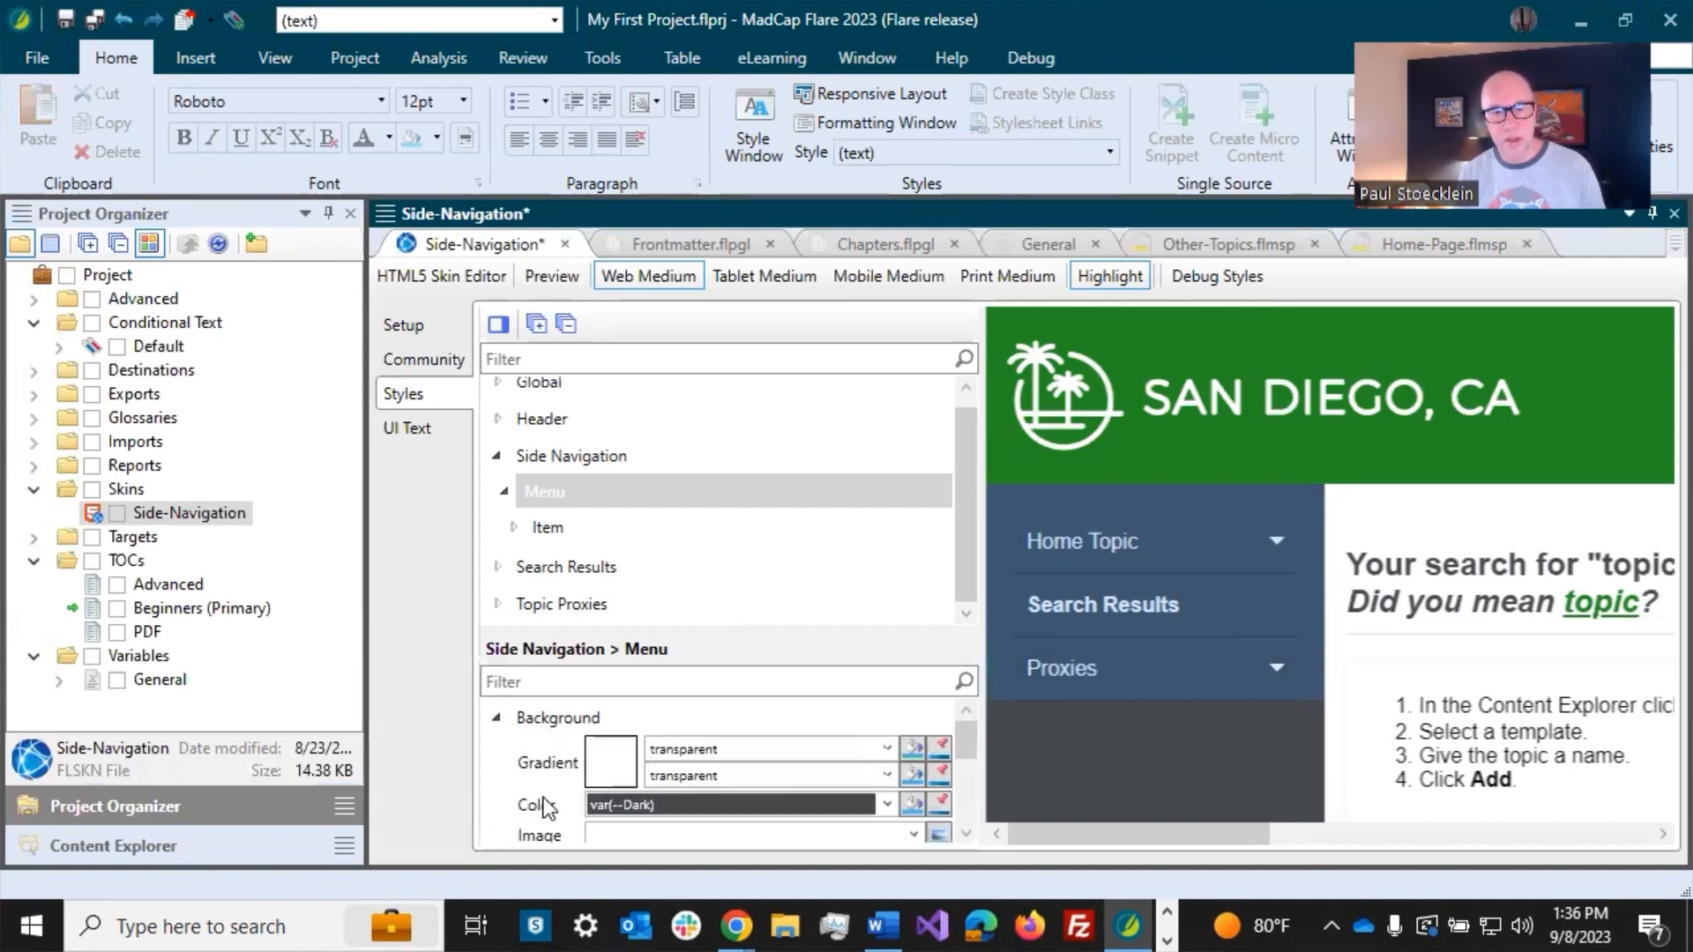
pyautogui.scroll(-1, 540, 798)
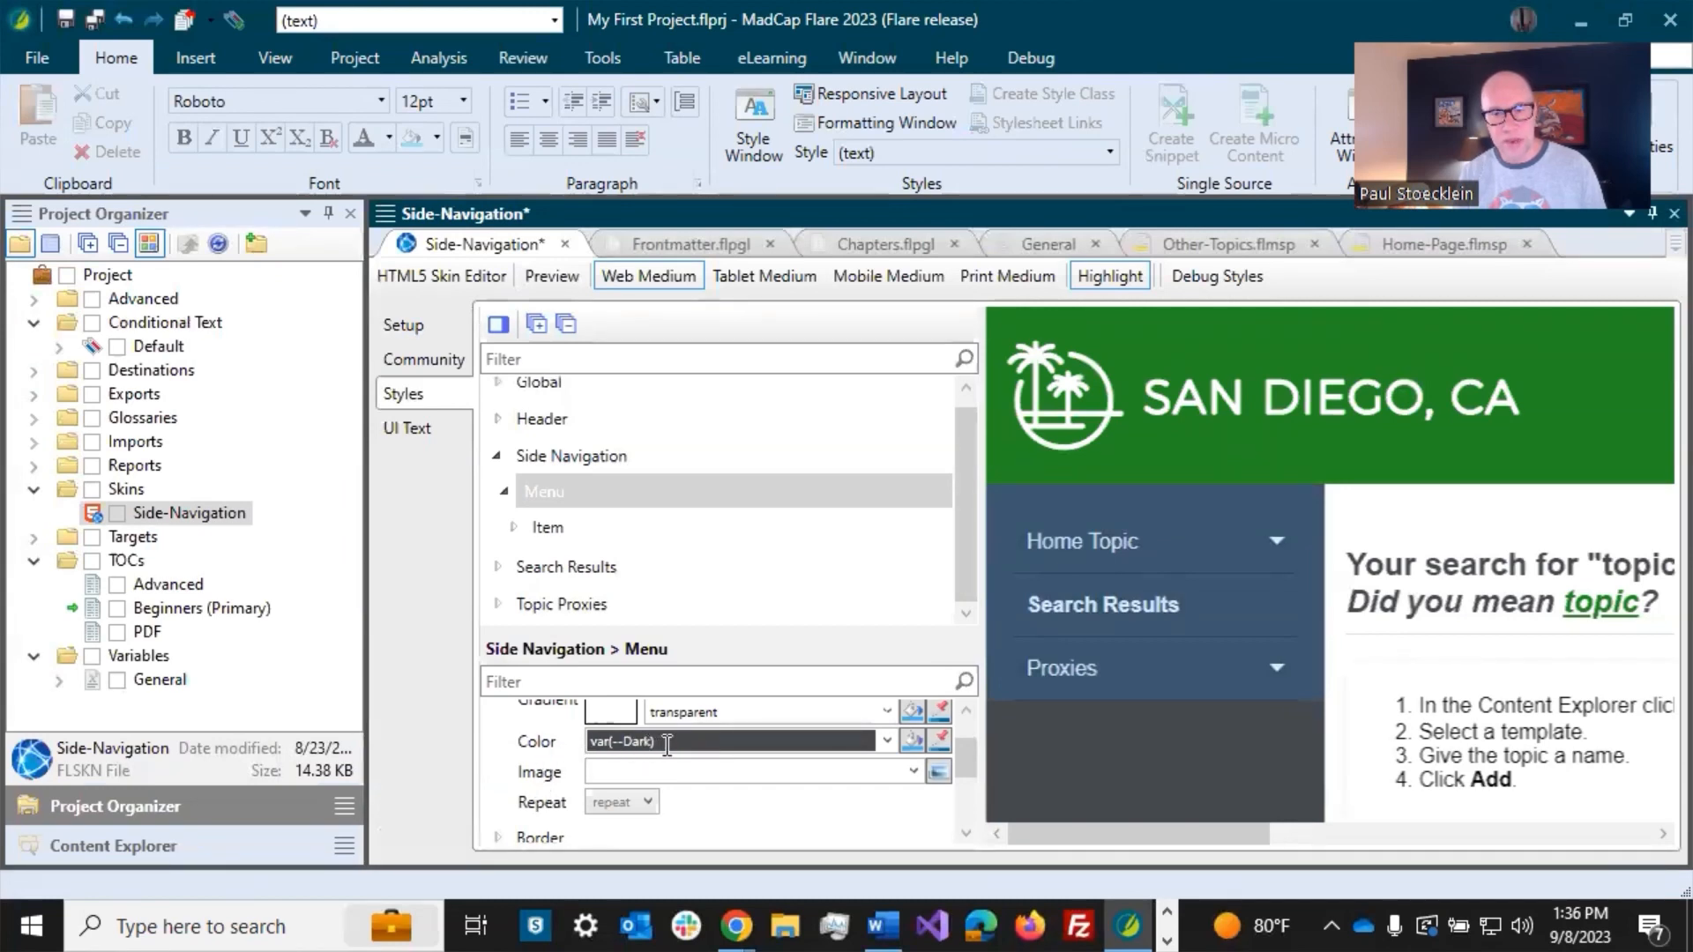
pyautogui.click(914, 741)
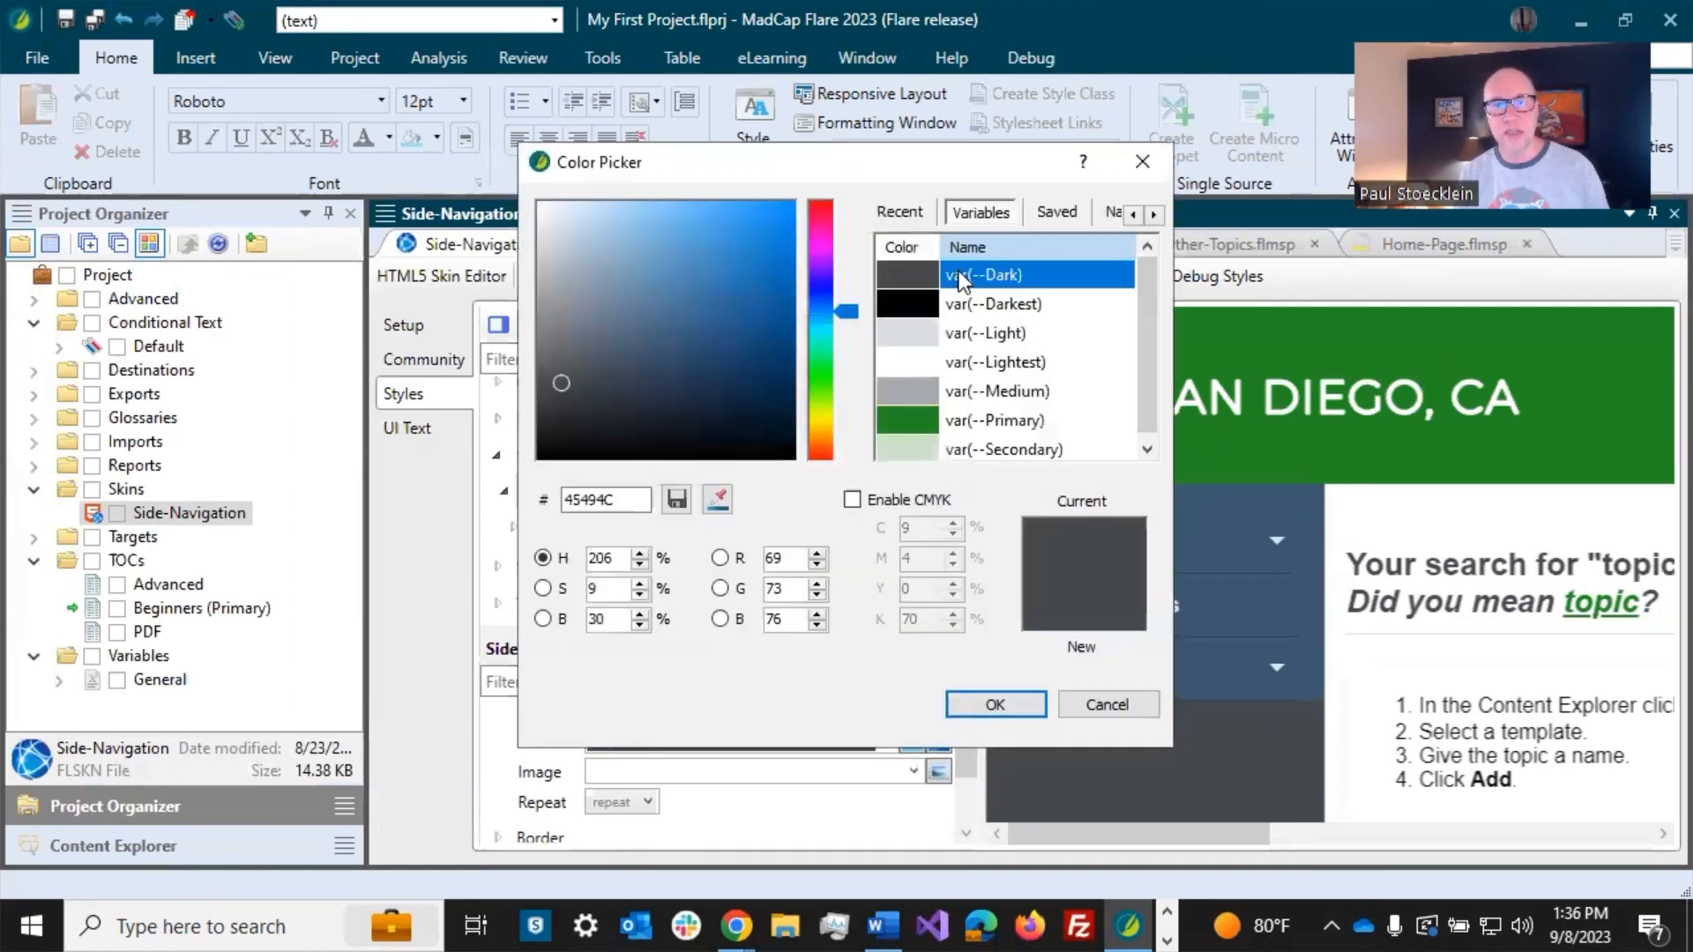
pyautogui.click(908, 449)
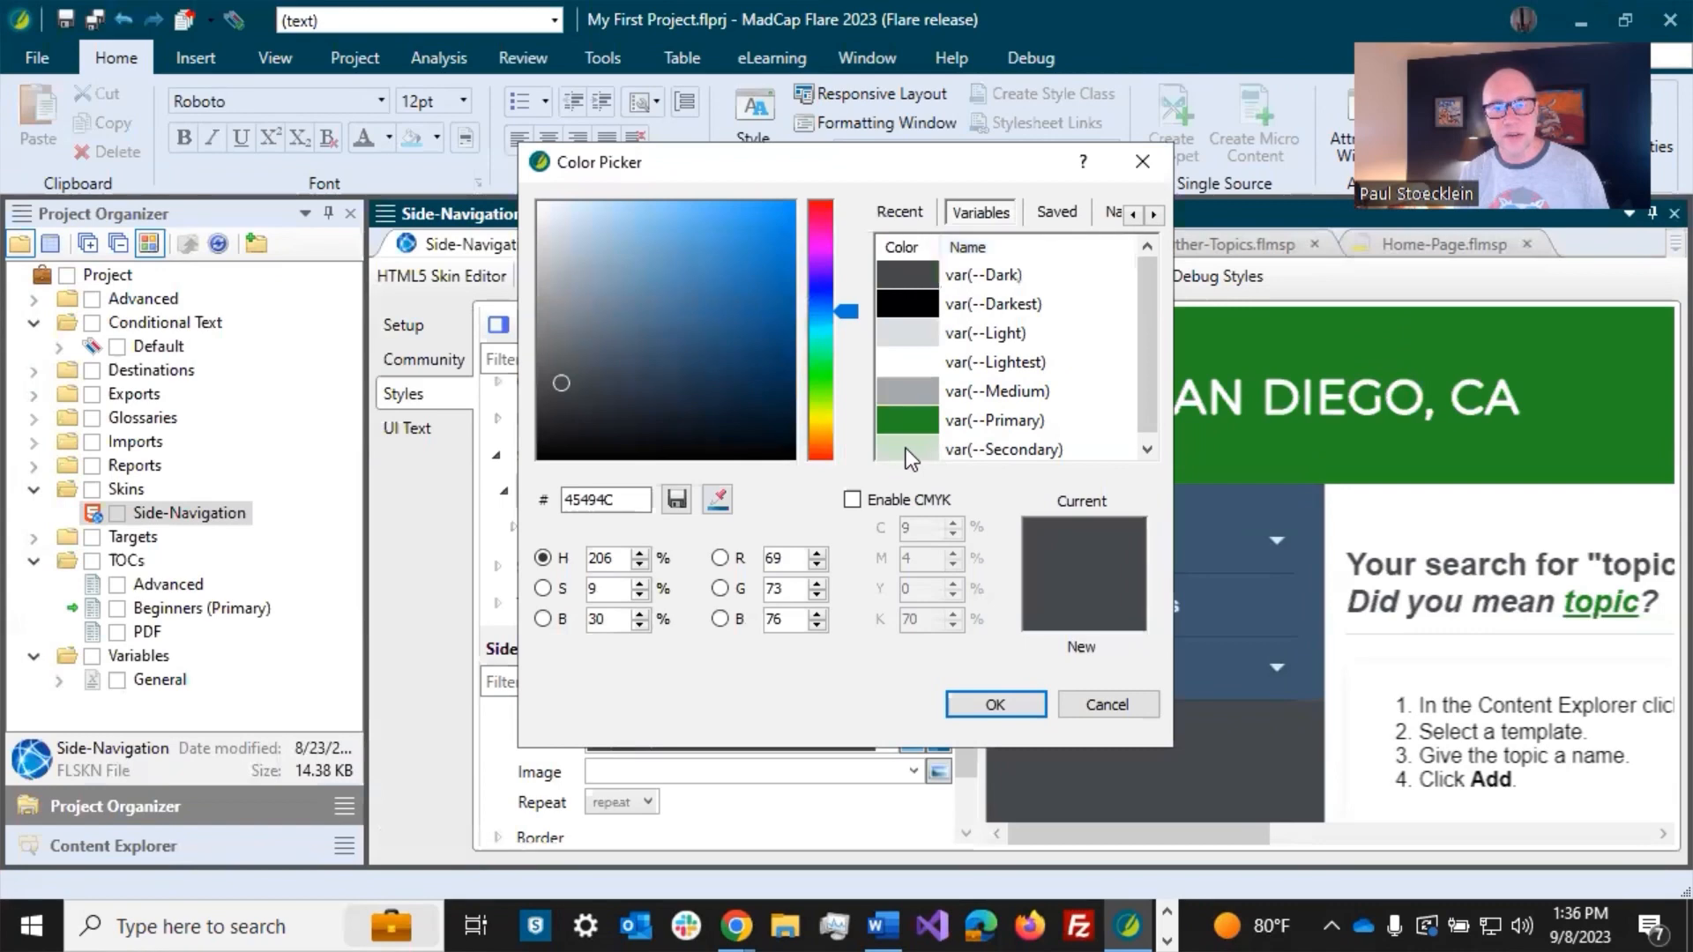
pyautogui.click(988, 704)
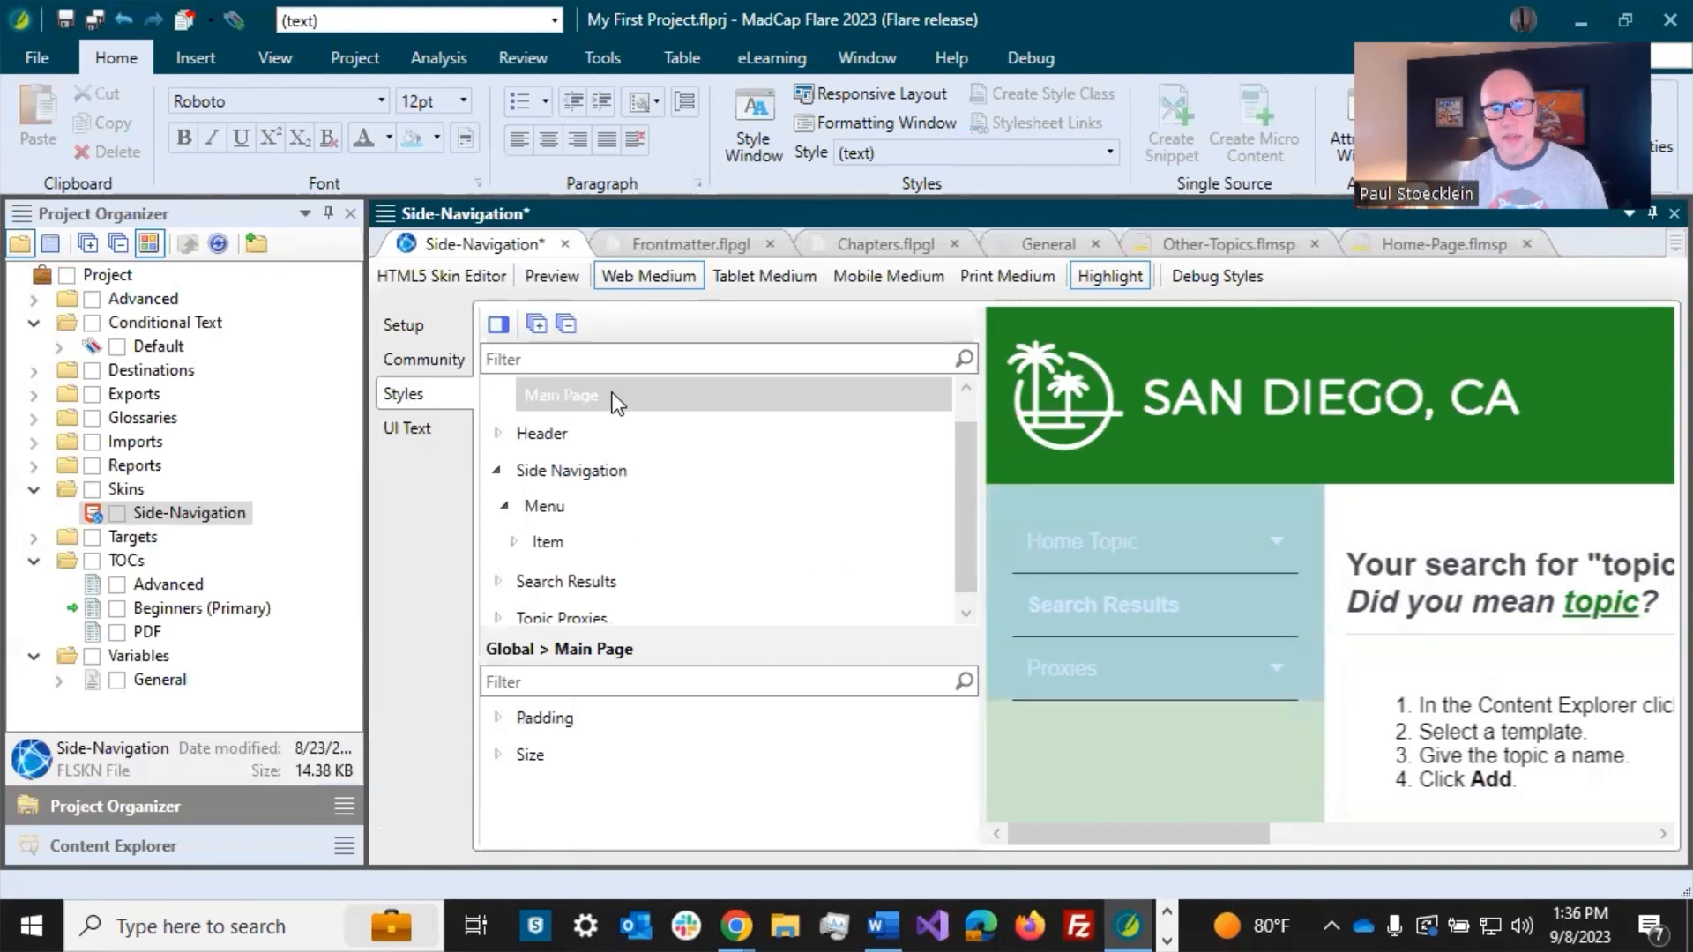
pyautogui.click(569, 435)
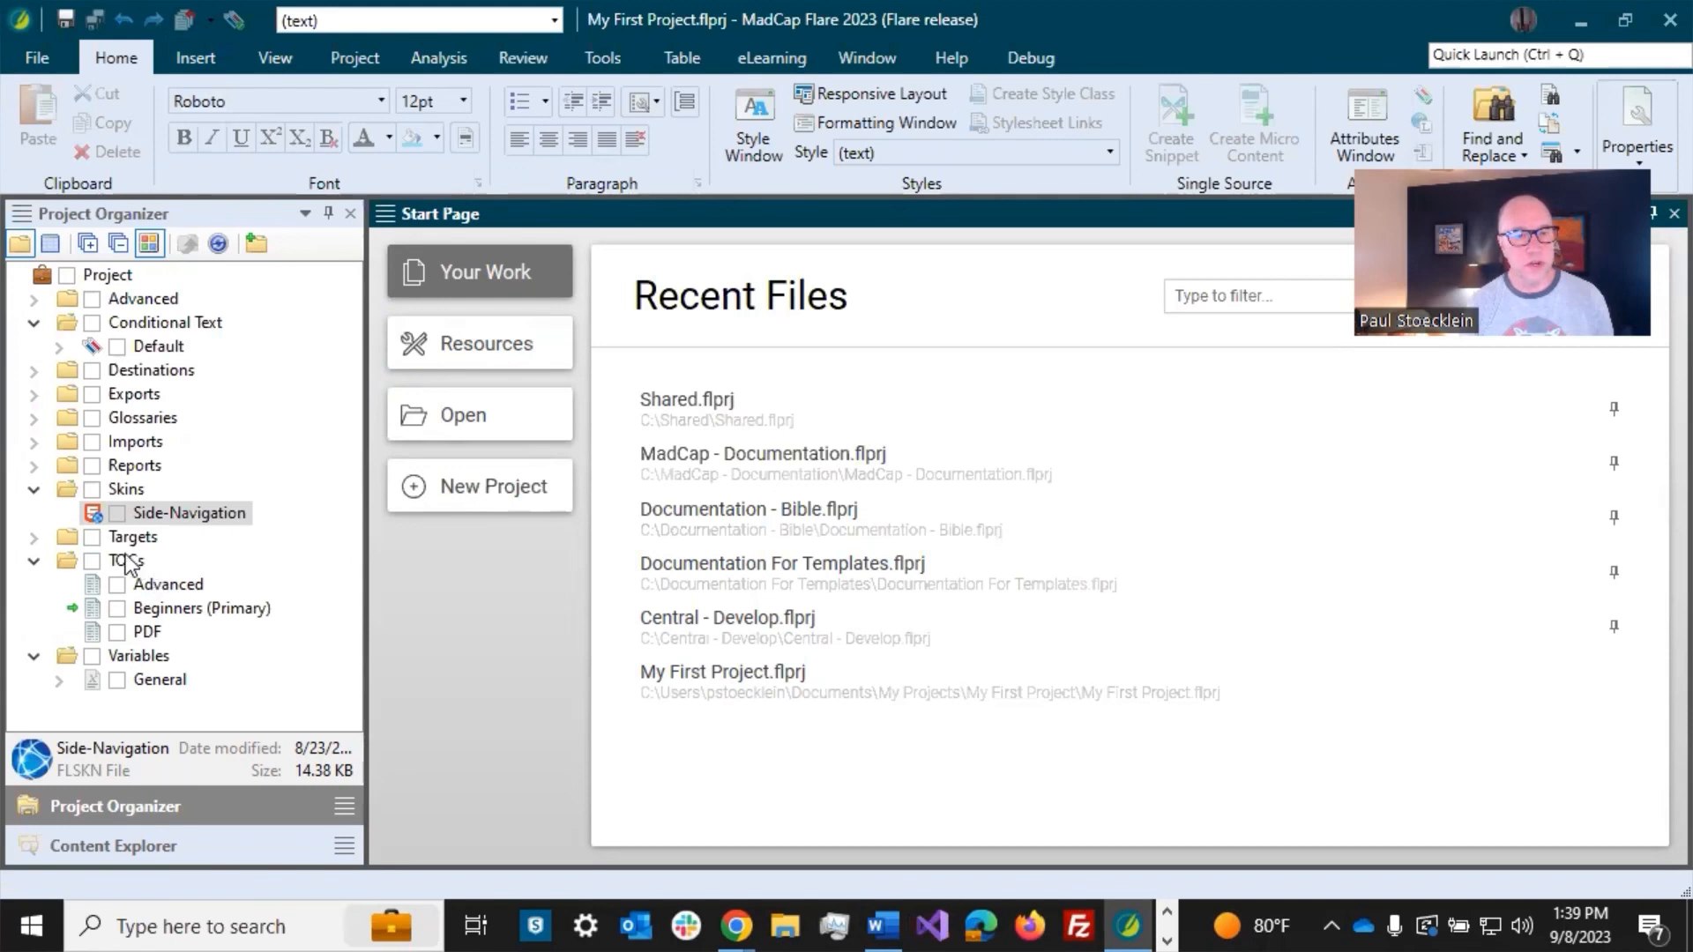
# Step: Collapse the Skins, Conditional Text, TOCs and Variables folders of the project, leaving the Targets folder expanded
pyautogui.click(33, 489)
pyautogui.click(33, 322)
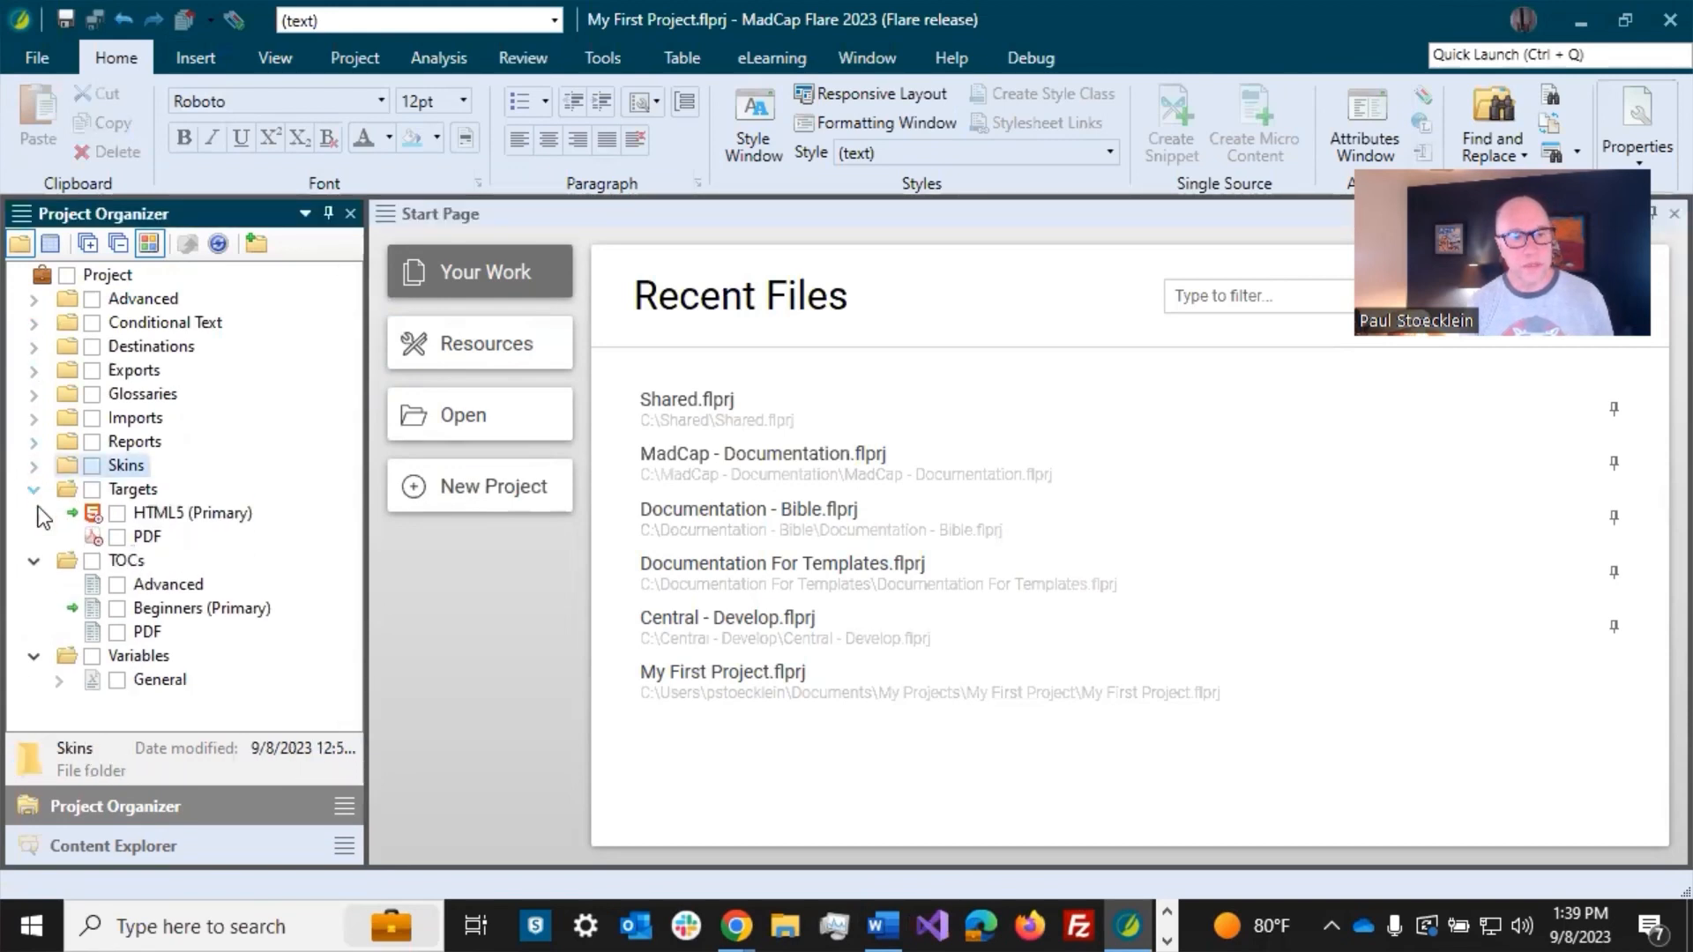
pyautogui.click(34, 560)
pyautogui.click(33, 584)
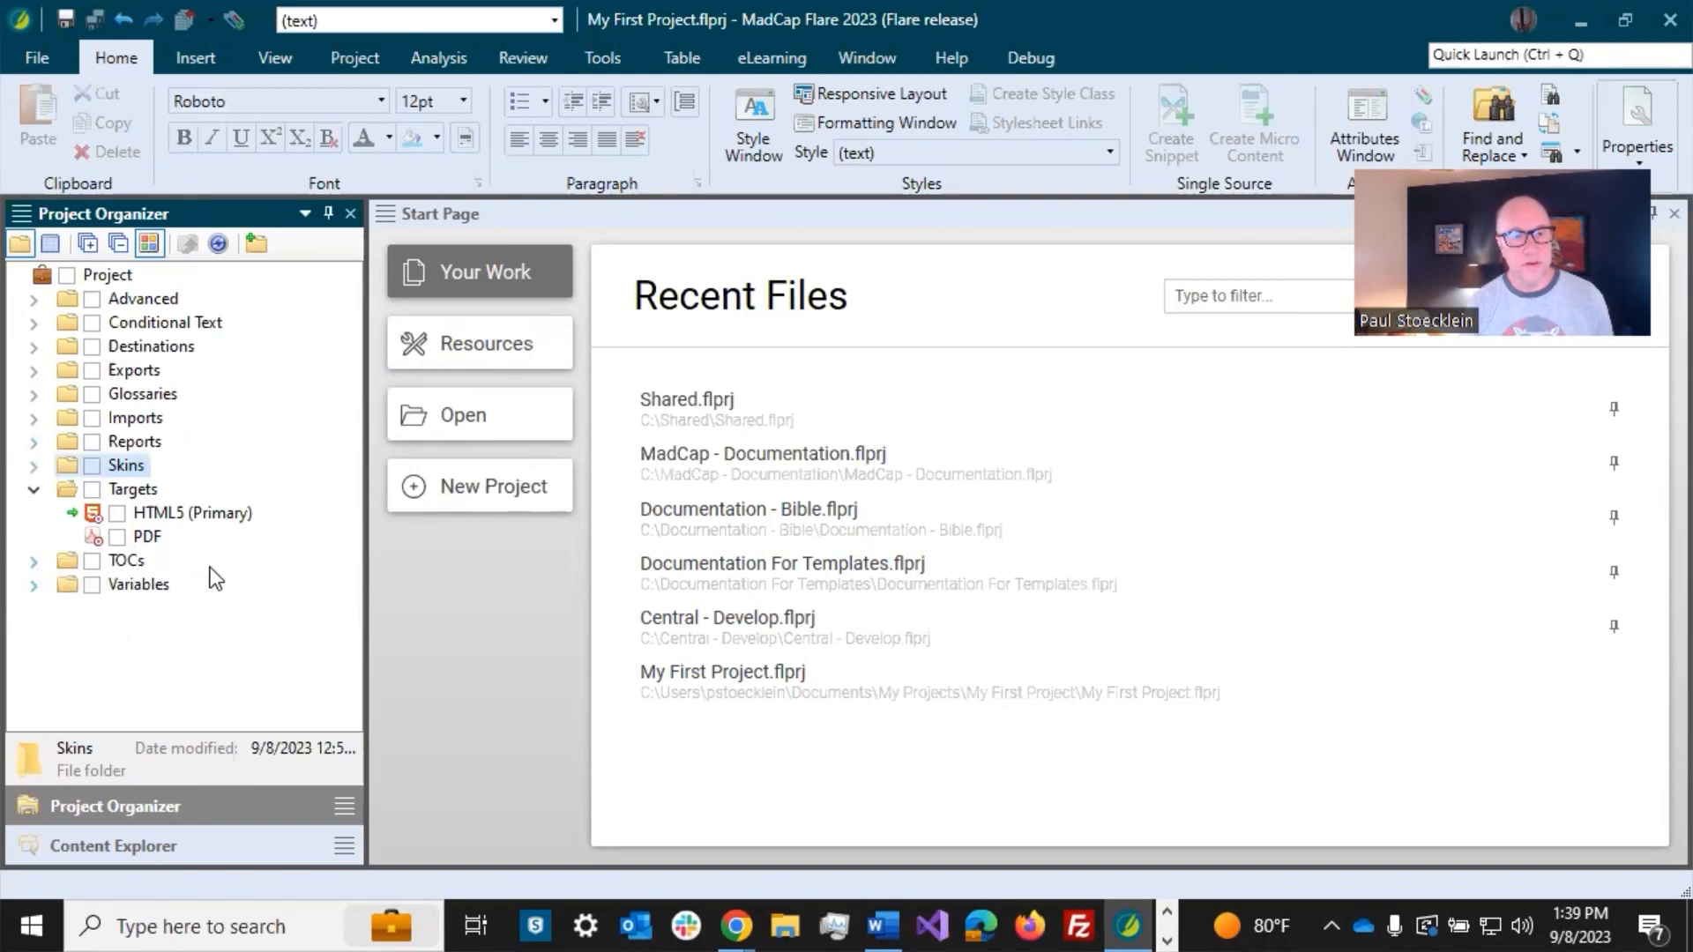
# Step: Rename the HTML5 target as Beginners
pyautogui.click(192, 515)
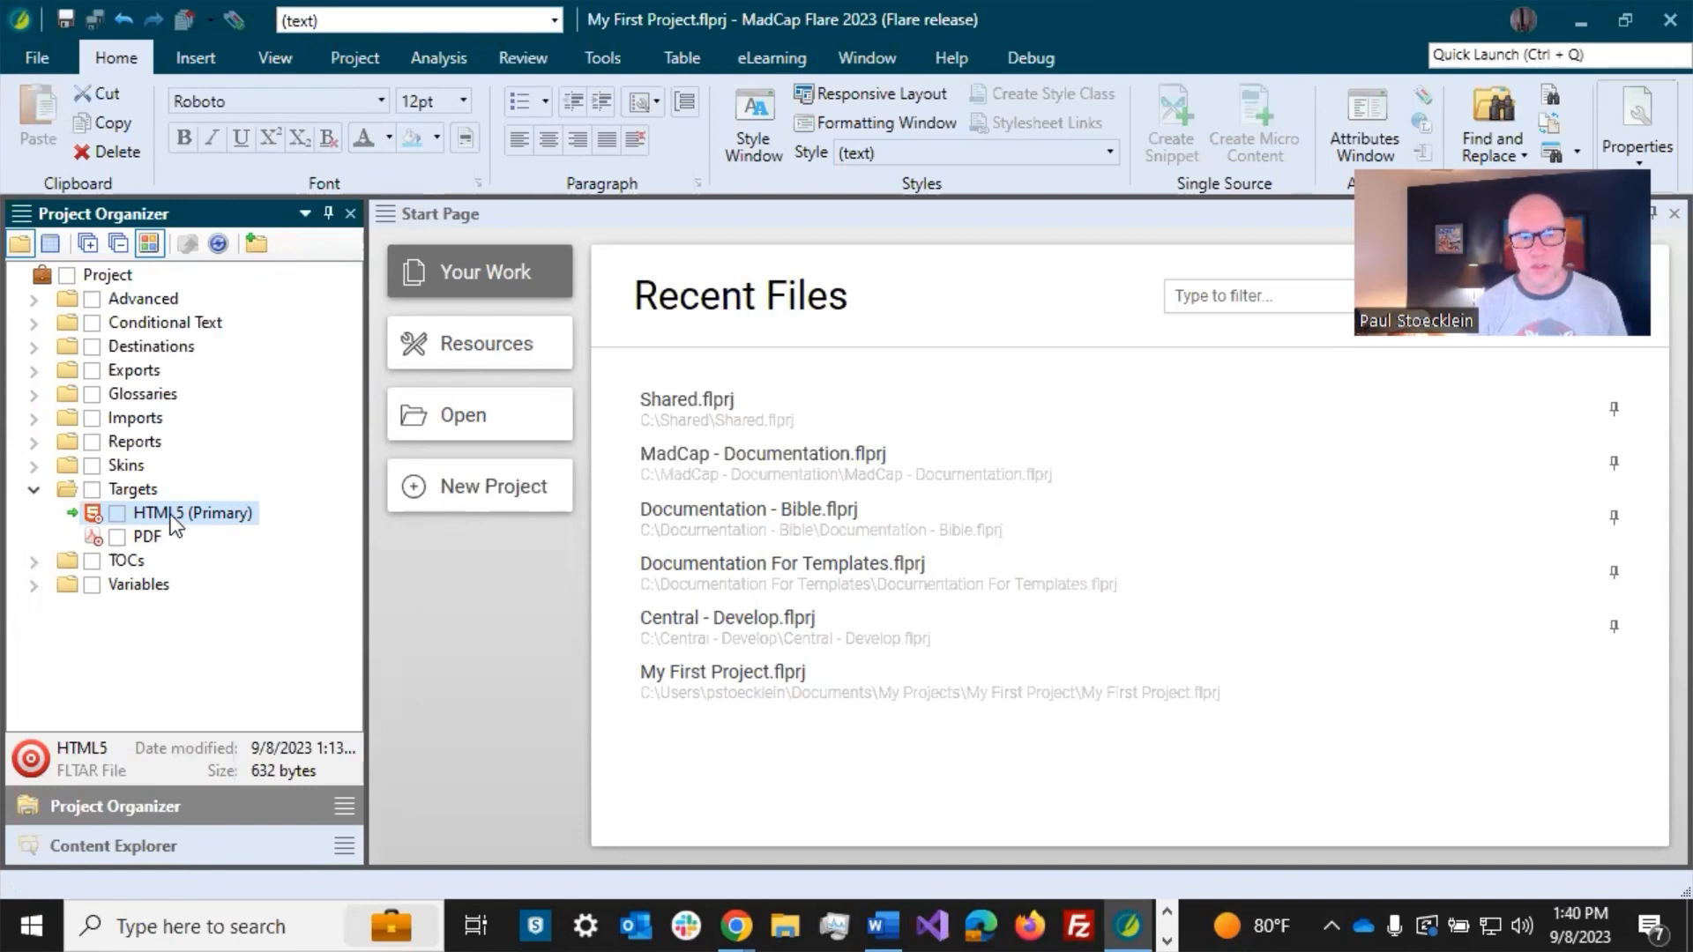
pyautogui.rightClick(129, 490)
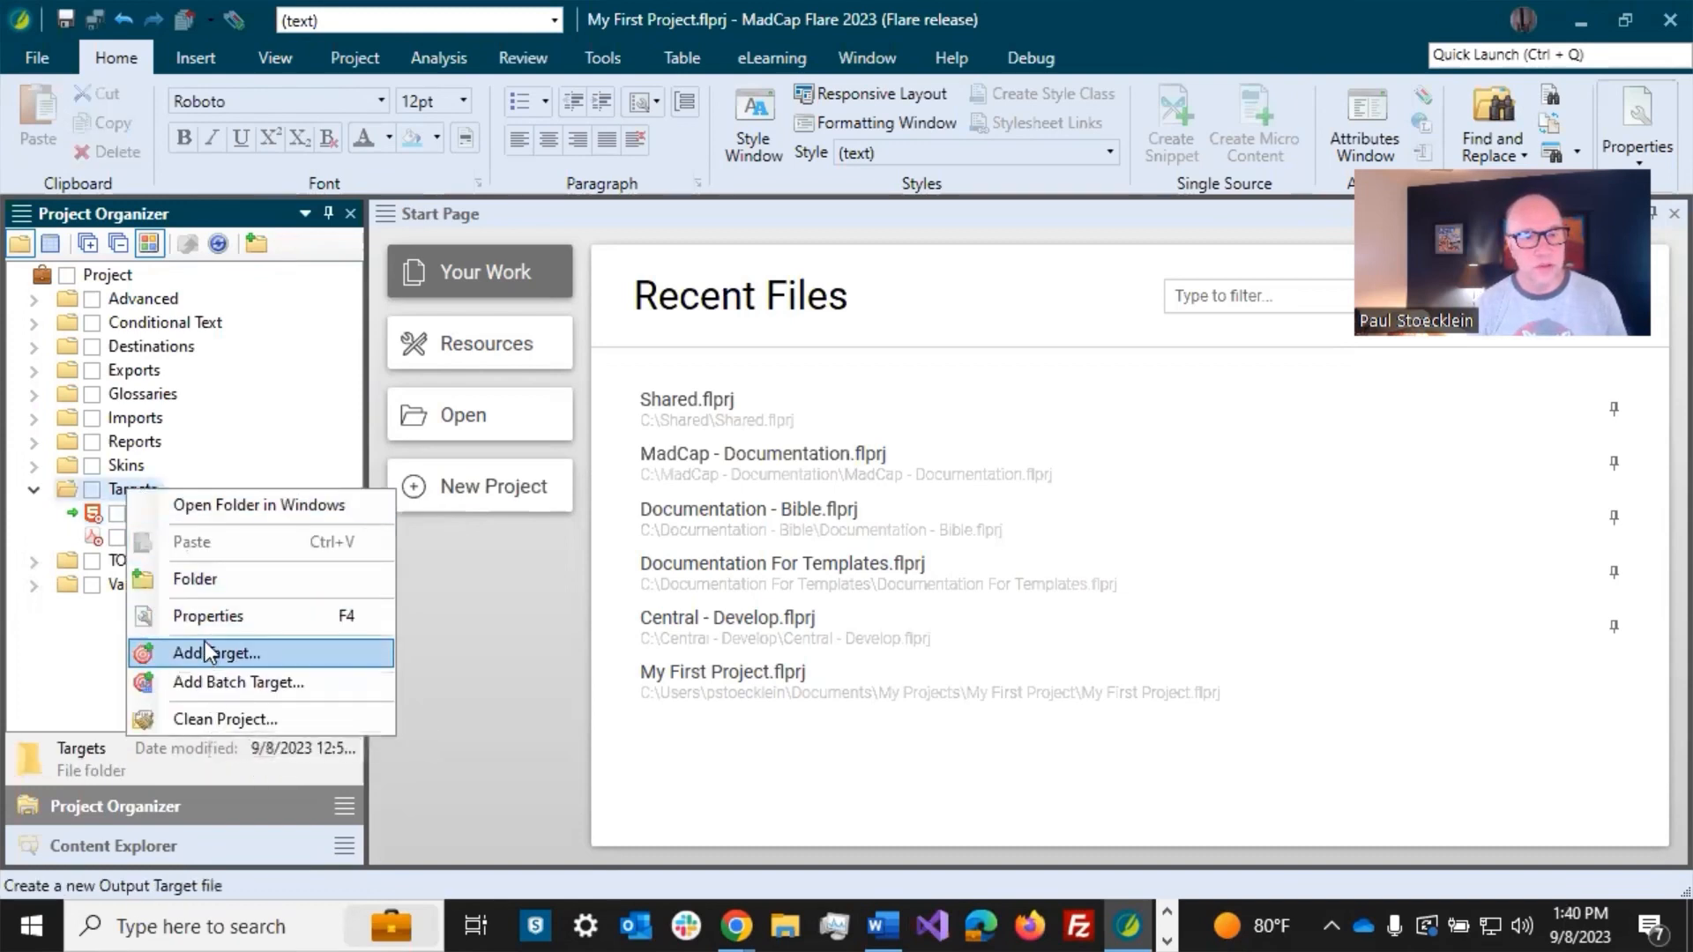
pyautogui.click(109, 516)
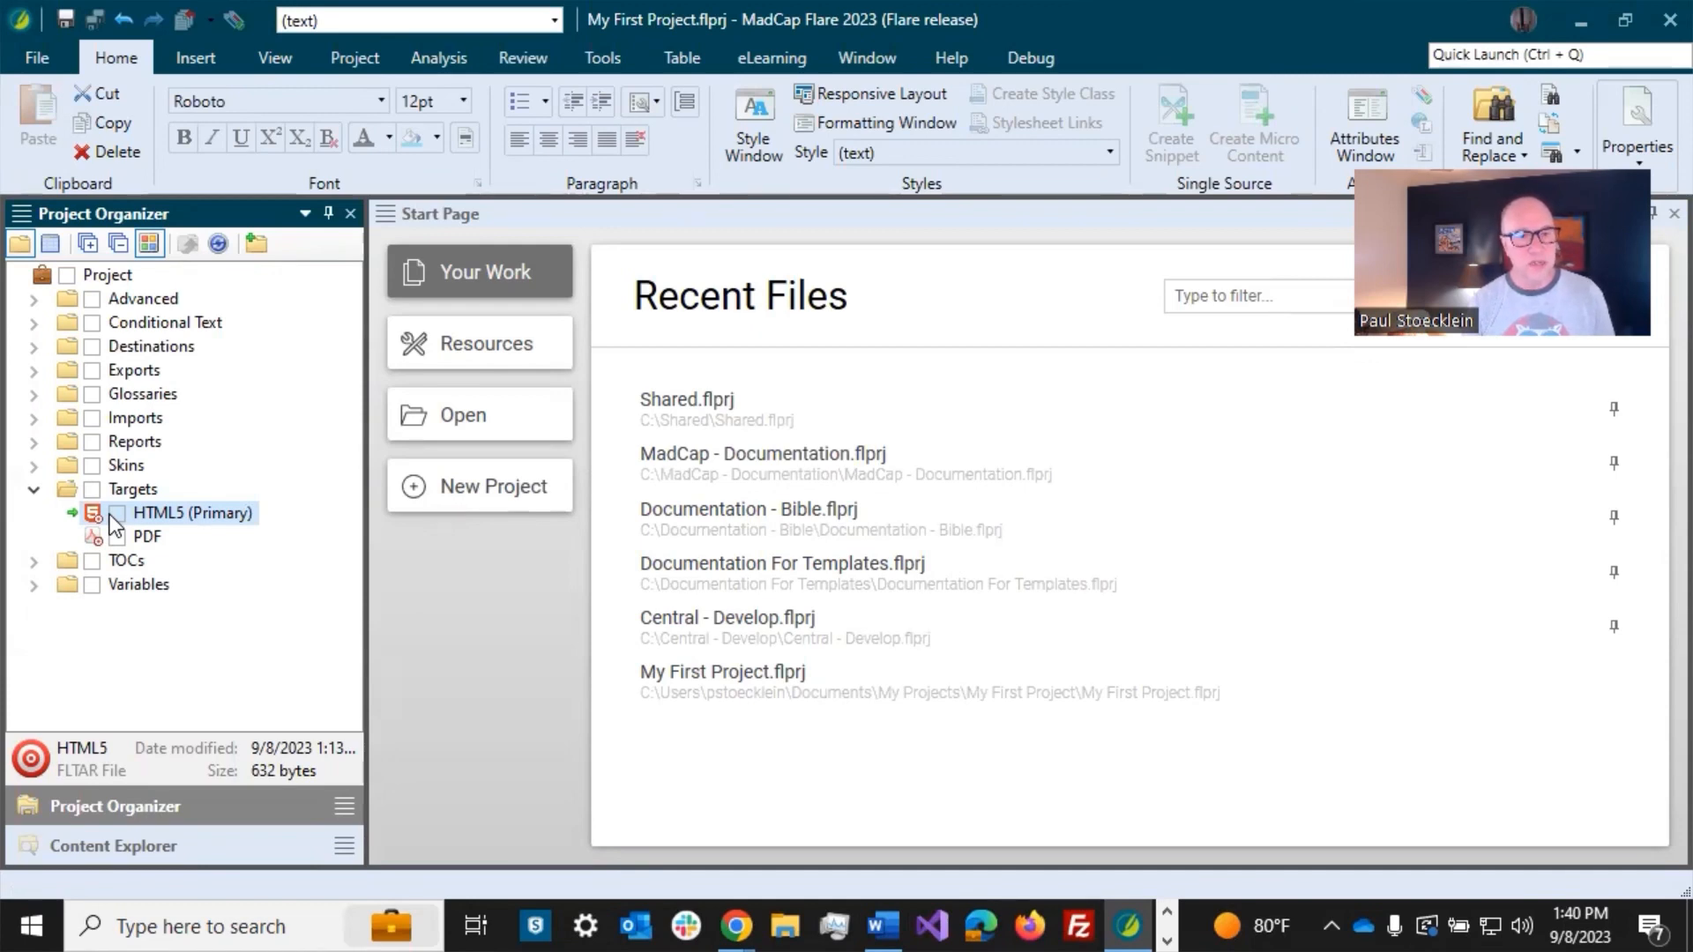
pyautogui.click(161, 511)
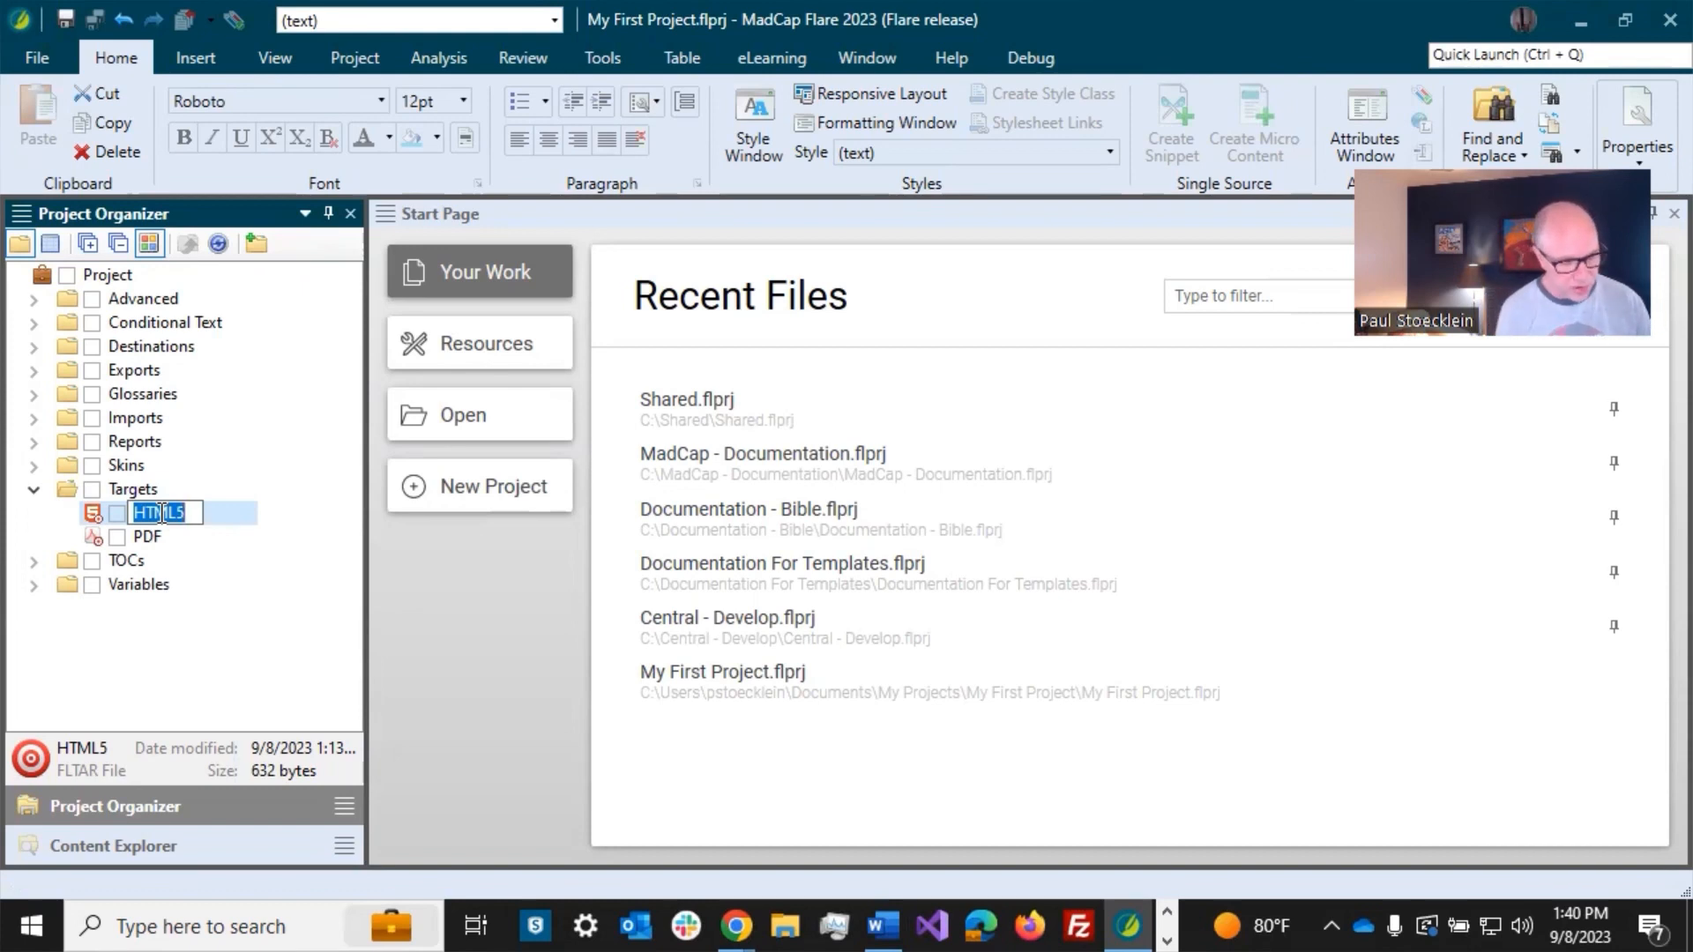
pyautogui.write('Beginner')
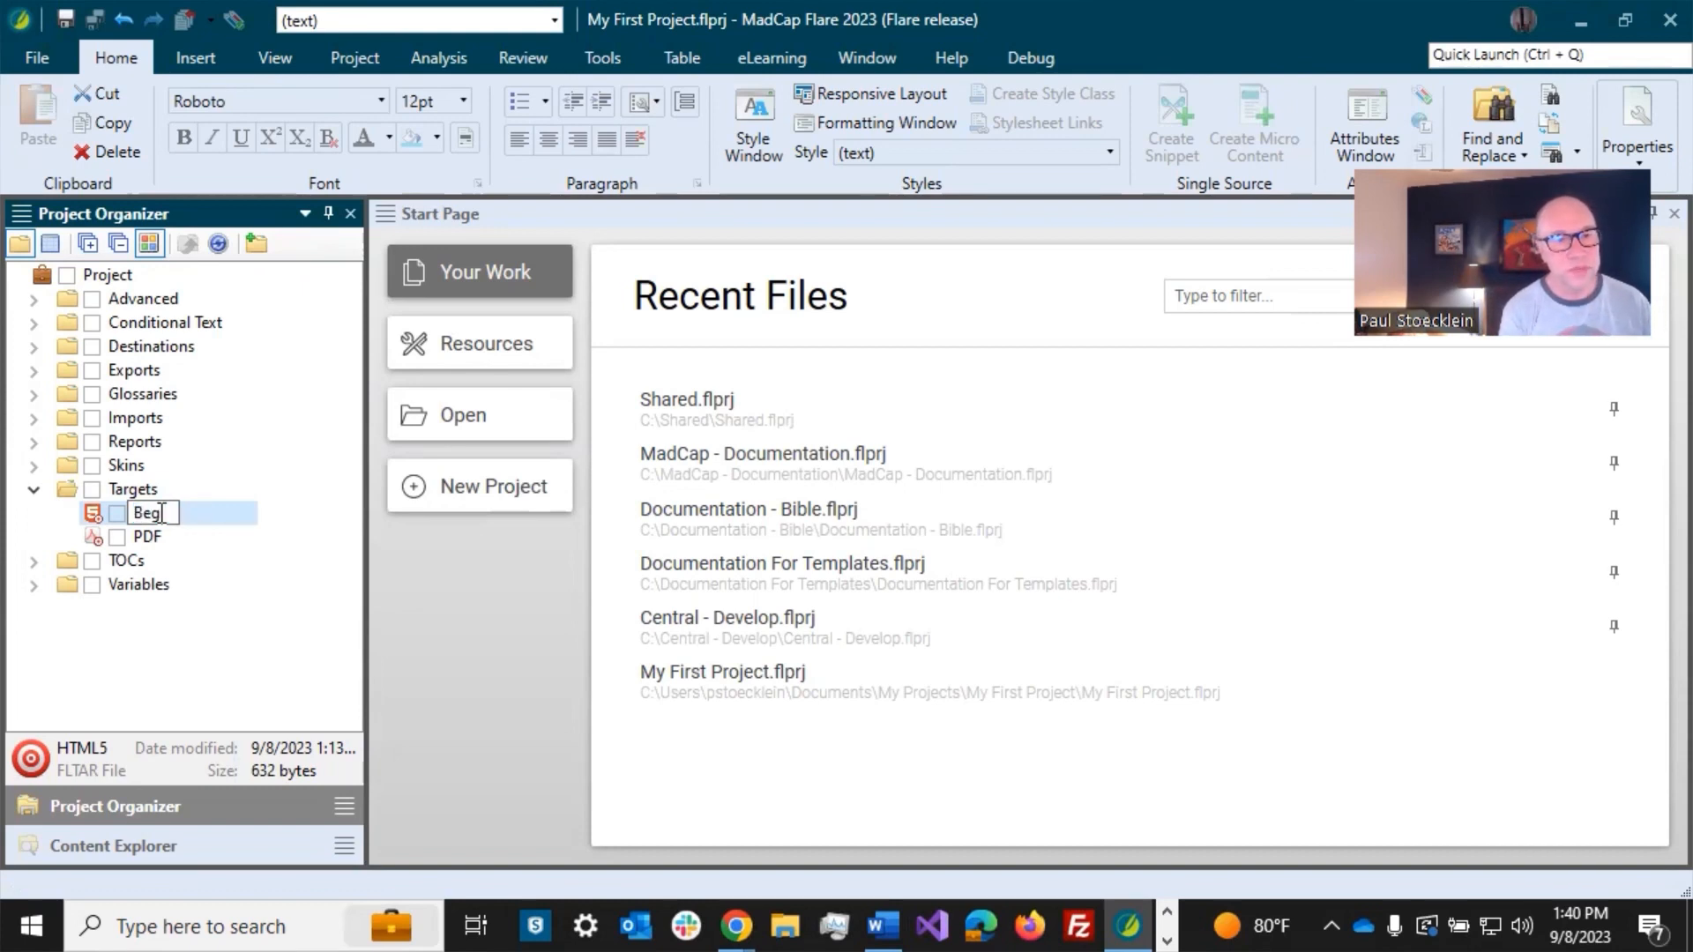
pyautogui.press('Return')
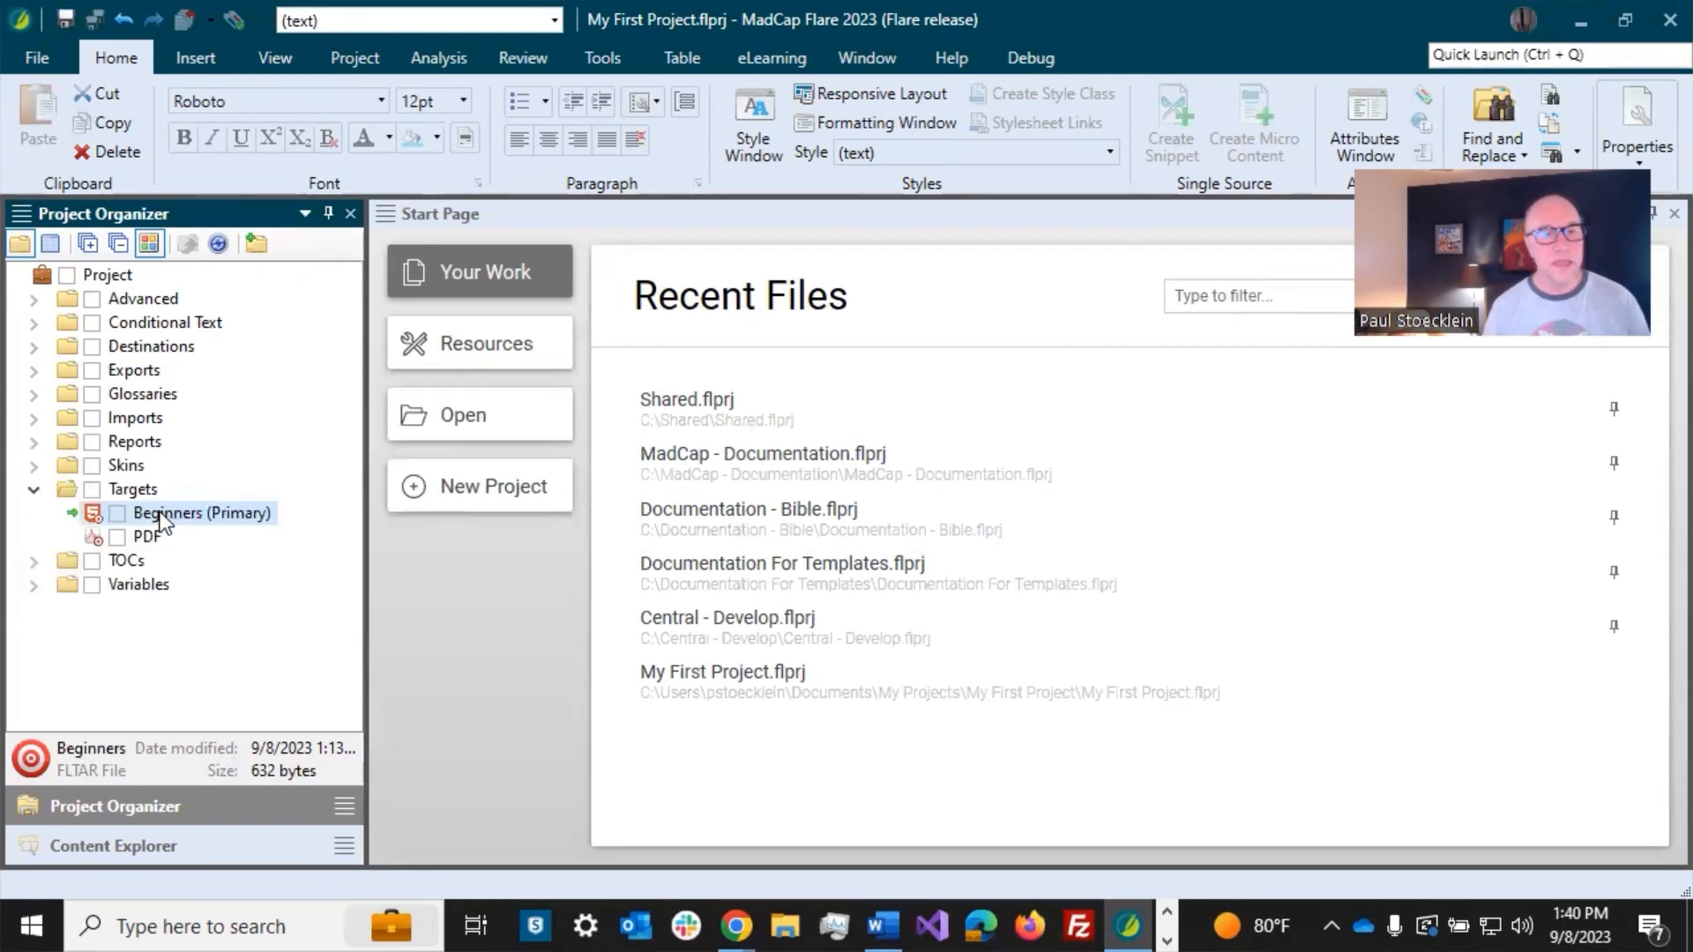
# Step: Duplicate the Beginners target and rename the copy as Advanced
pyautogui.click(133, 489)
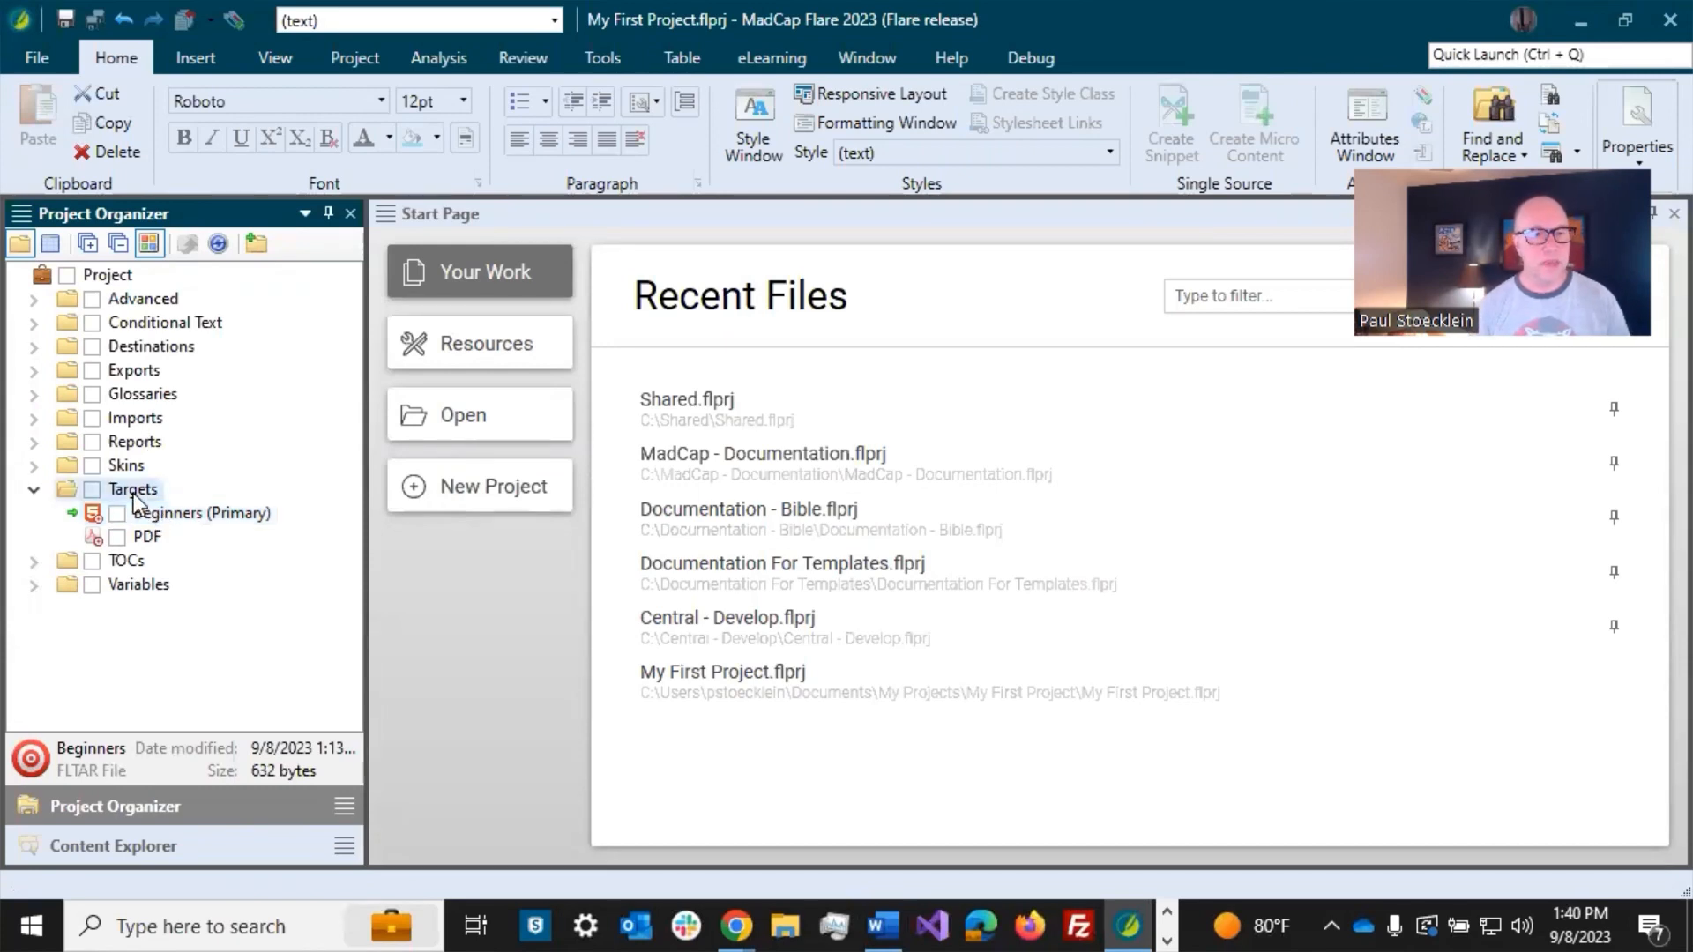
pyautogui.click(146, 513)
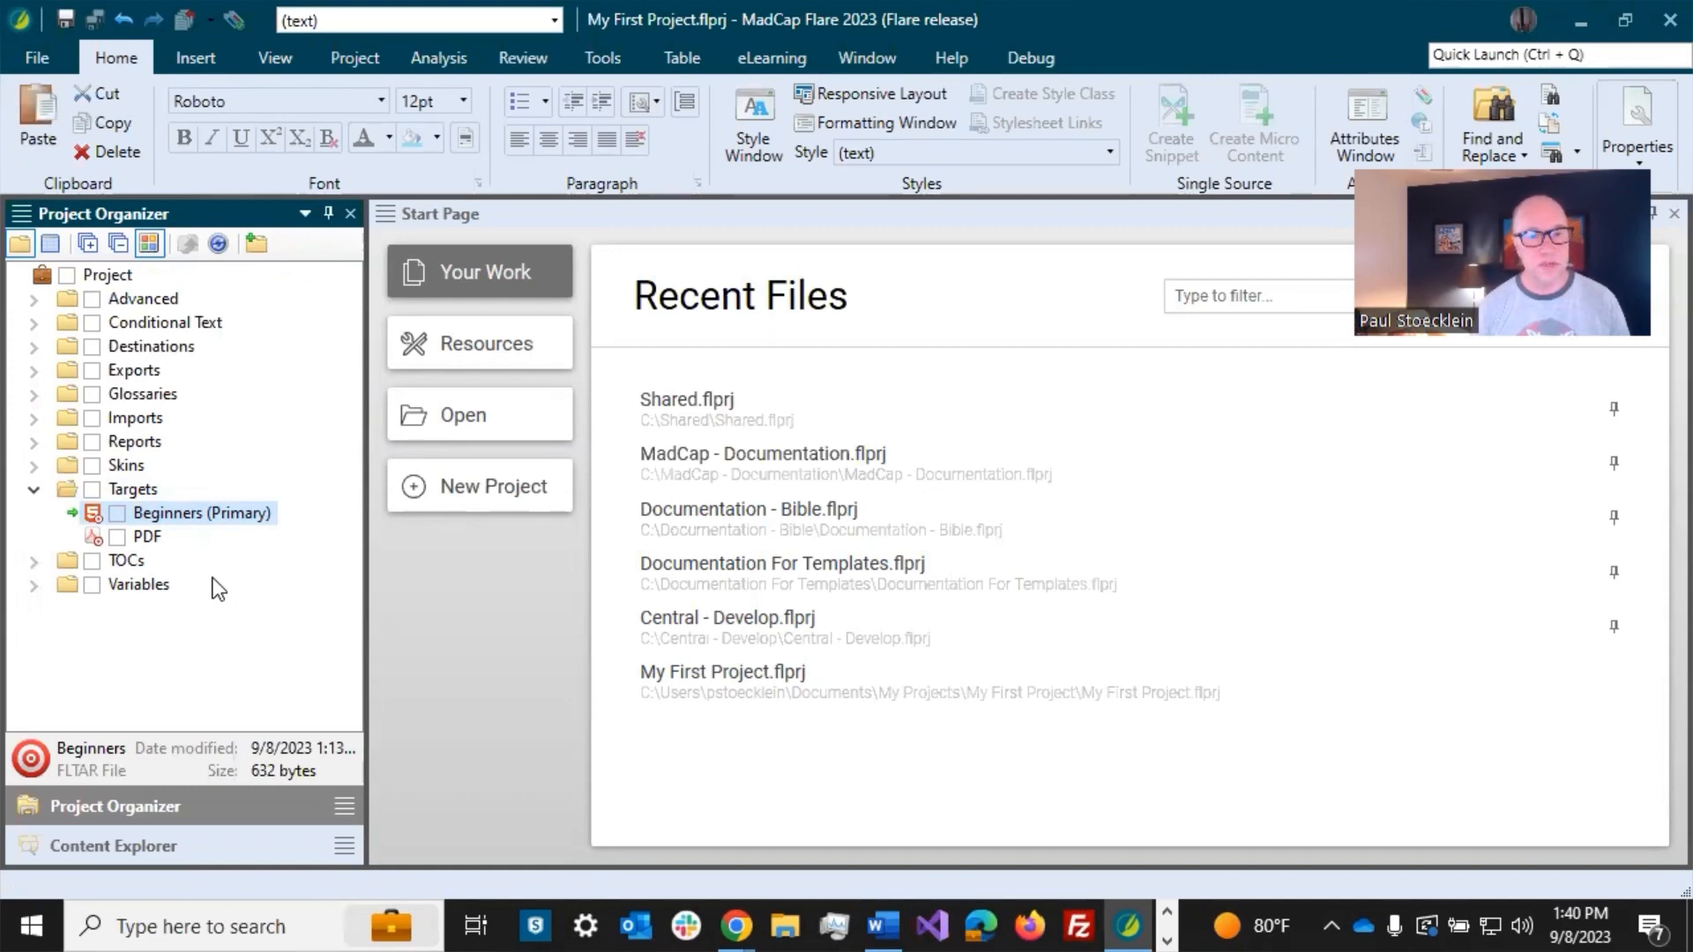
pyautogui.hotkey('ctrl', 'v')
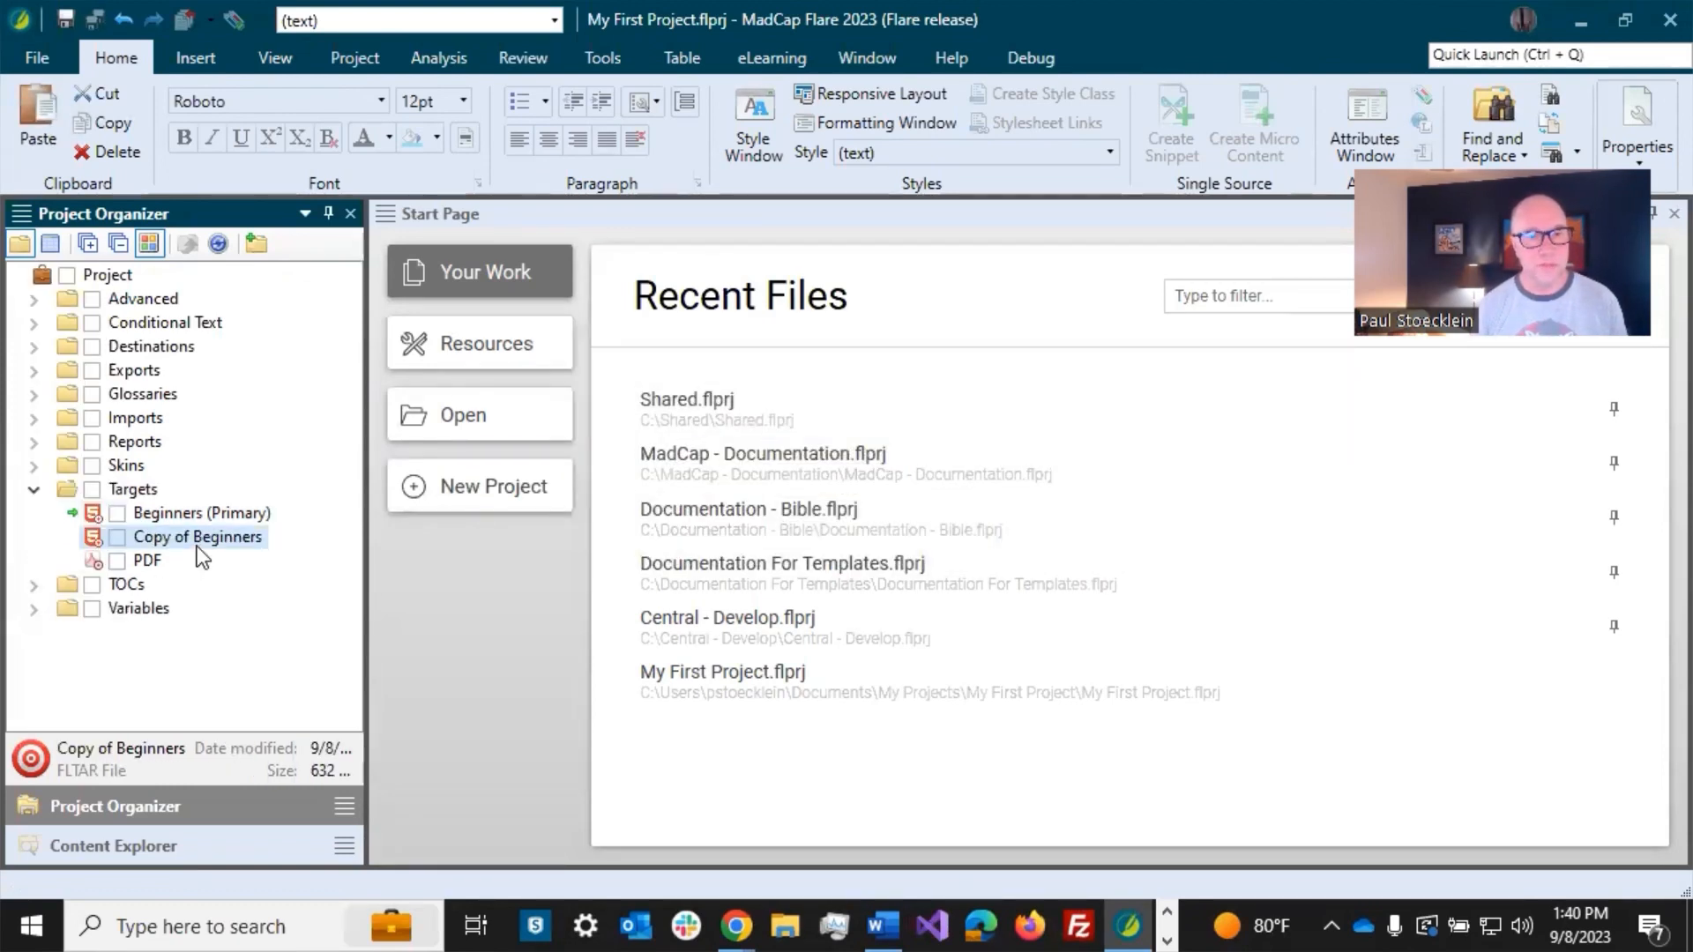
pyautogui.click(199, 538)
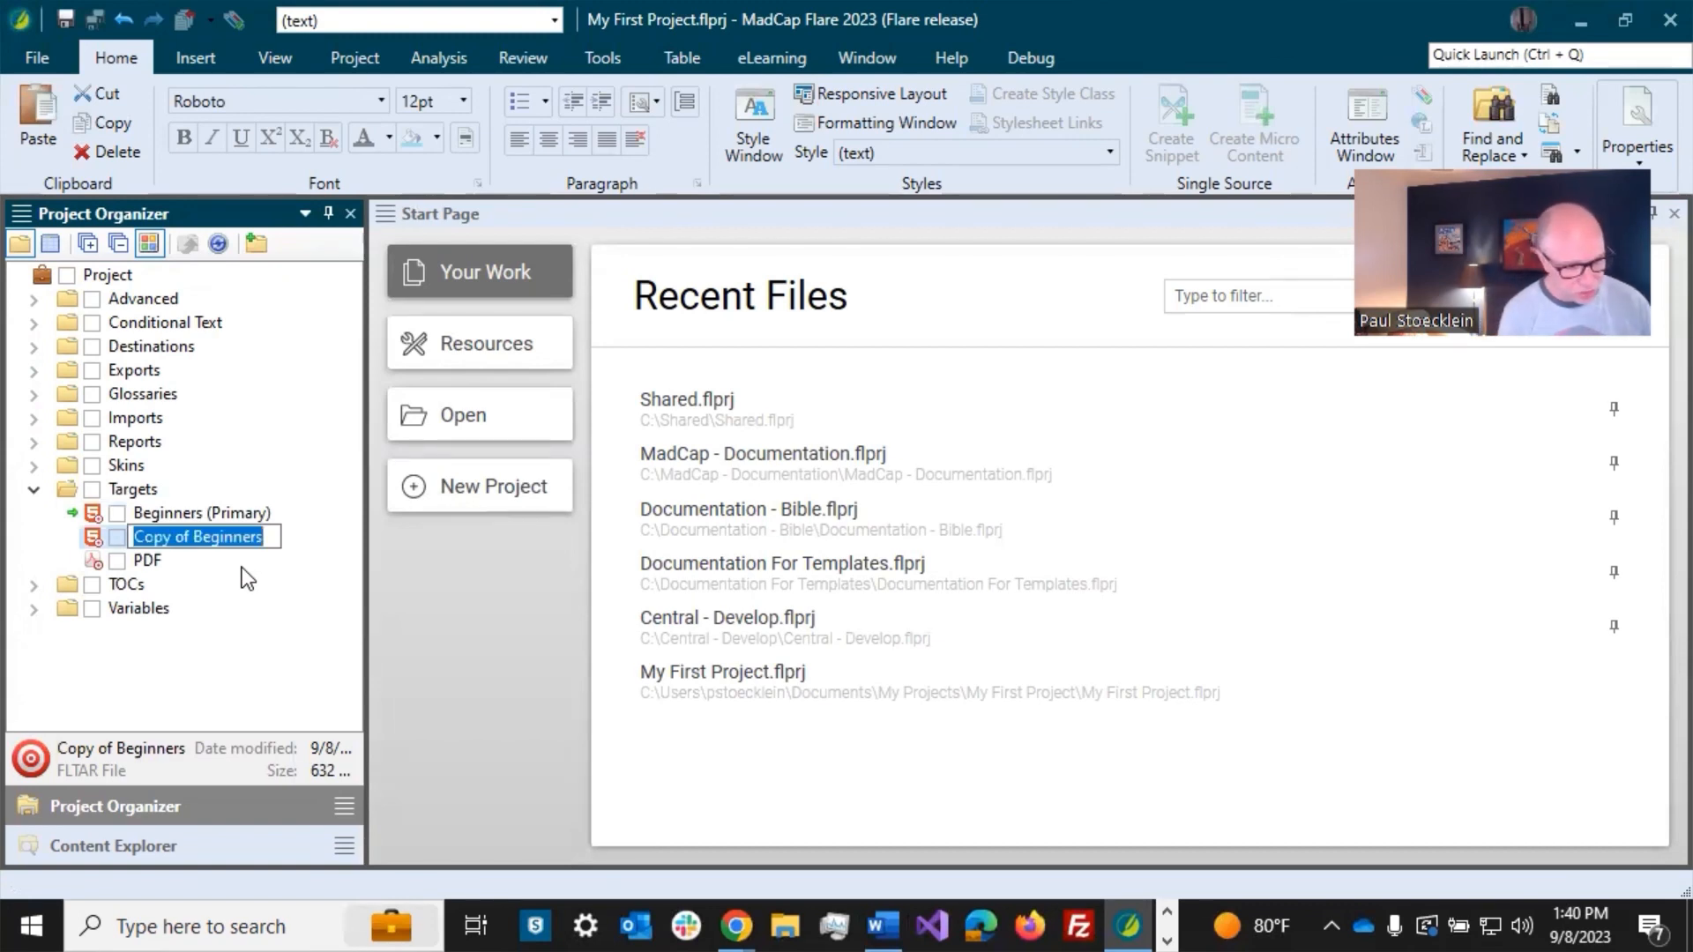
pyautogui.write('Advanced')
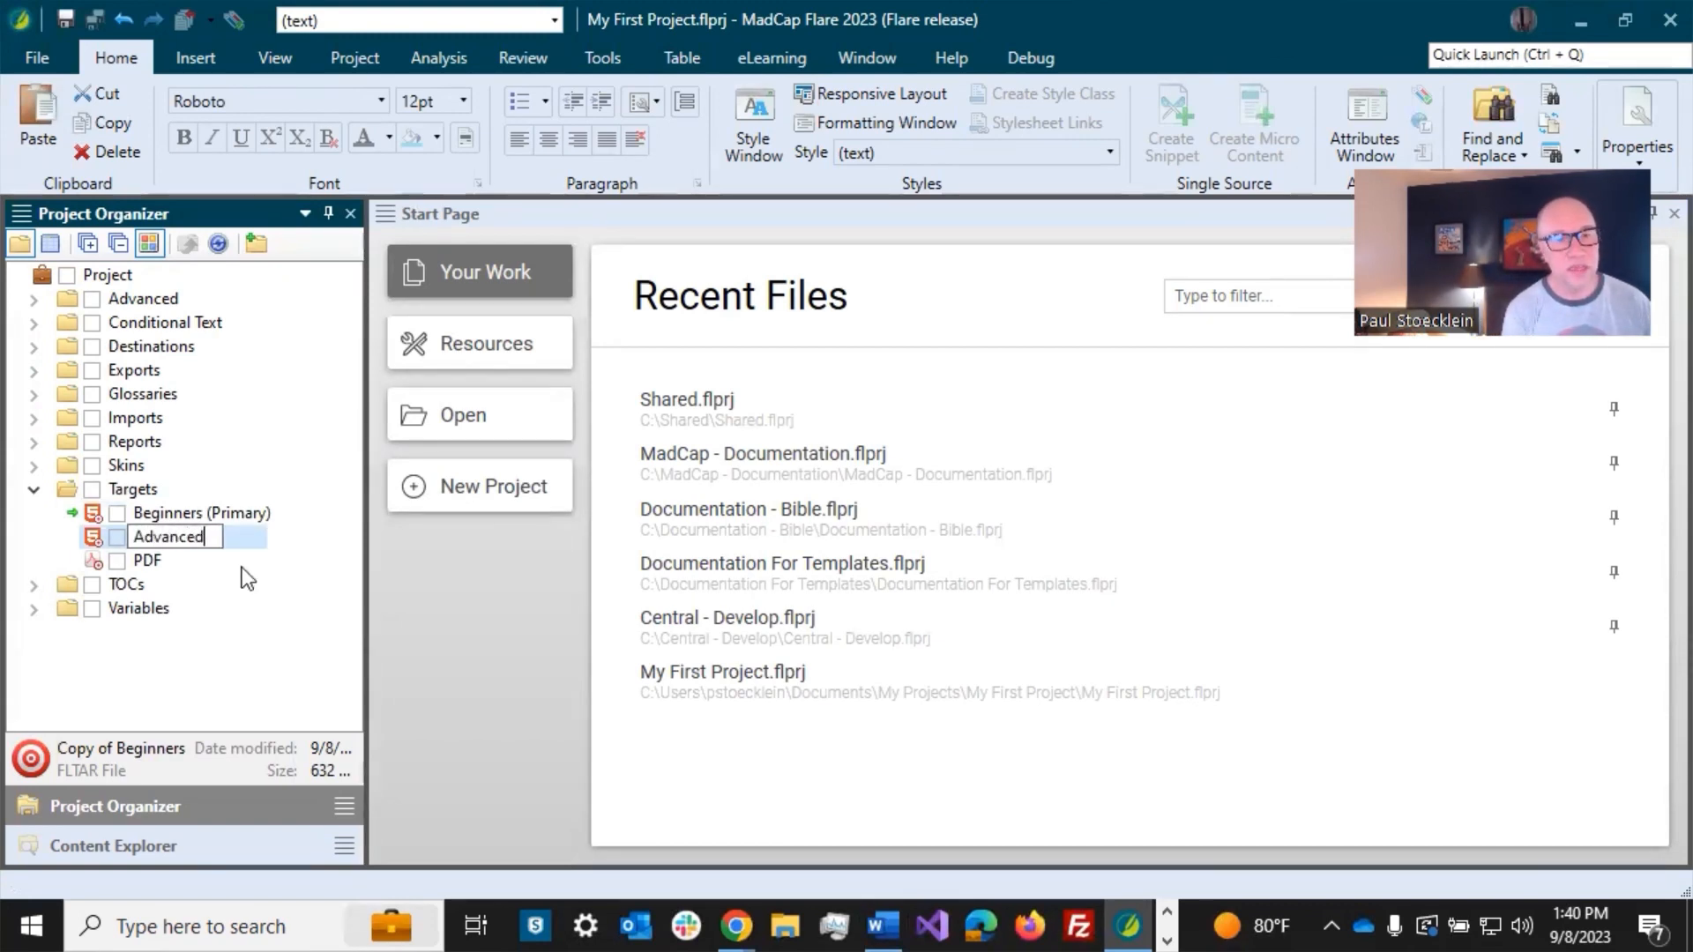
pyautogui.press('Return')
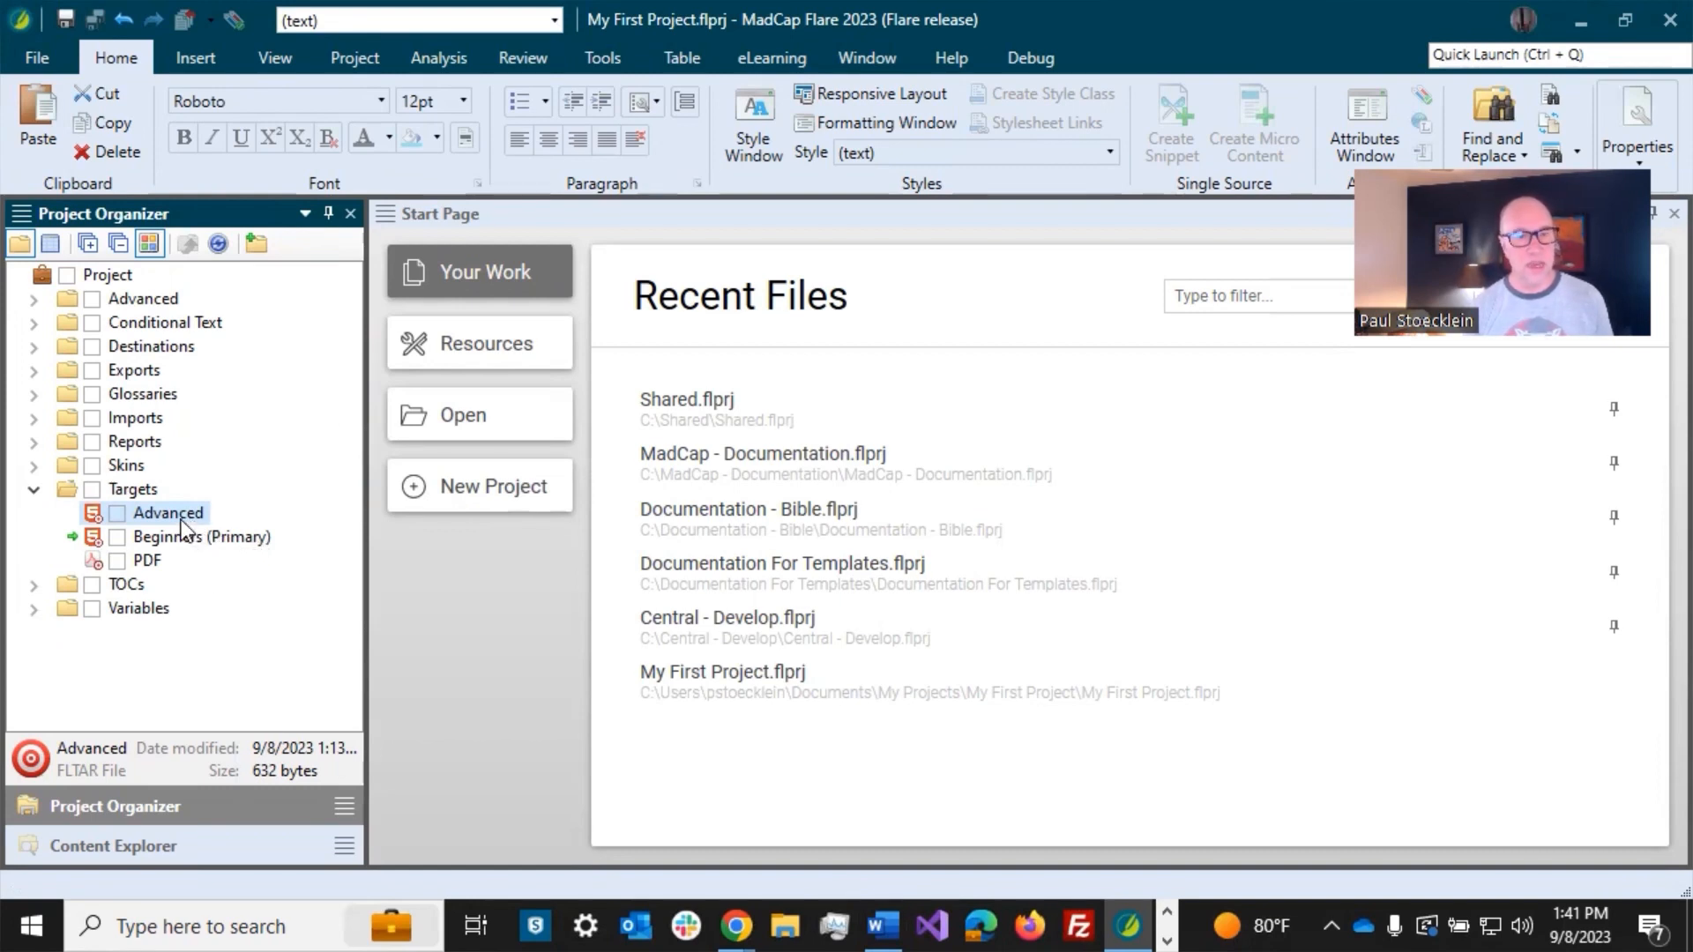
# Step: Open the Beginners target and locate its startup topic, Home.htm, among the project's content files
pyautogui.click(153, 538)
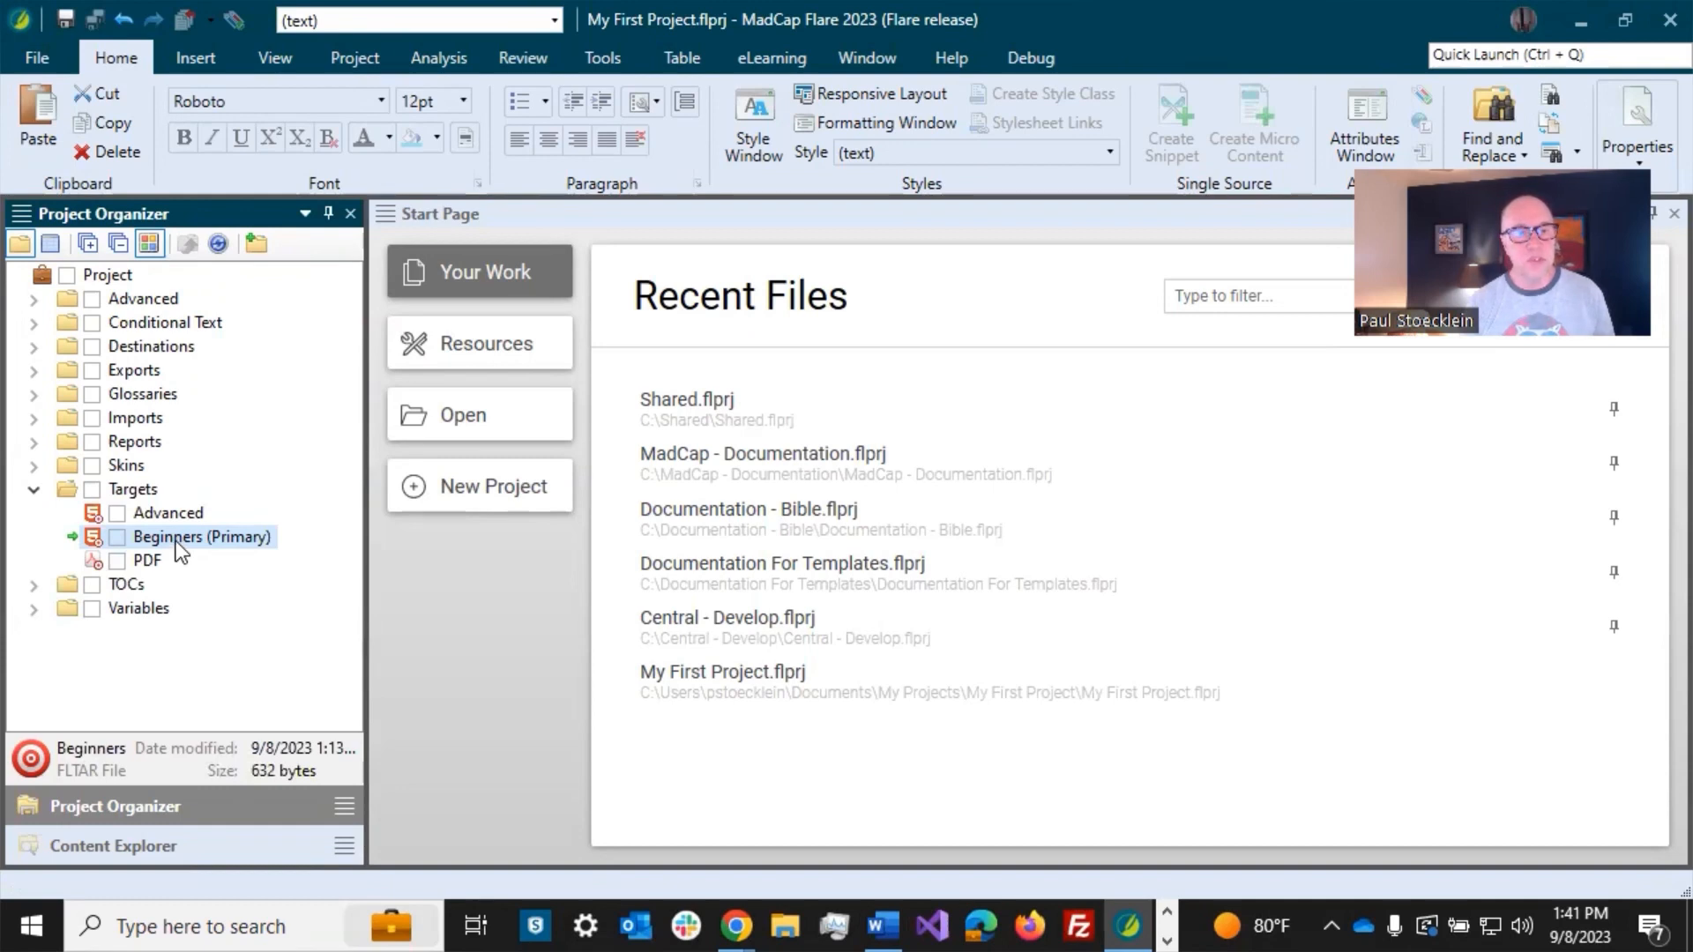
pyautogui.doubleClick(176, 541)
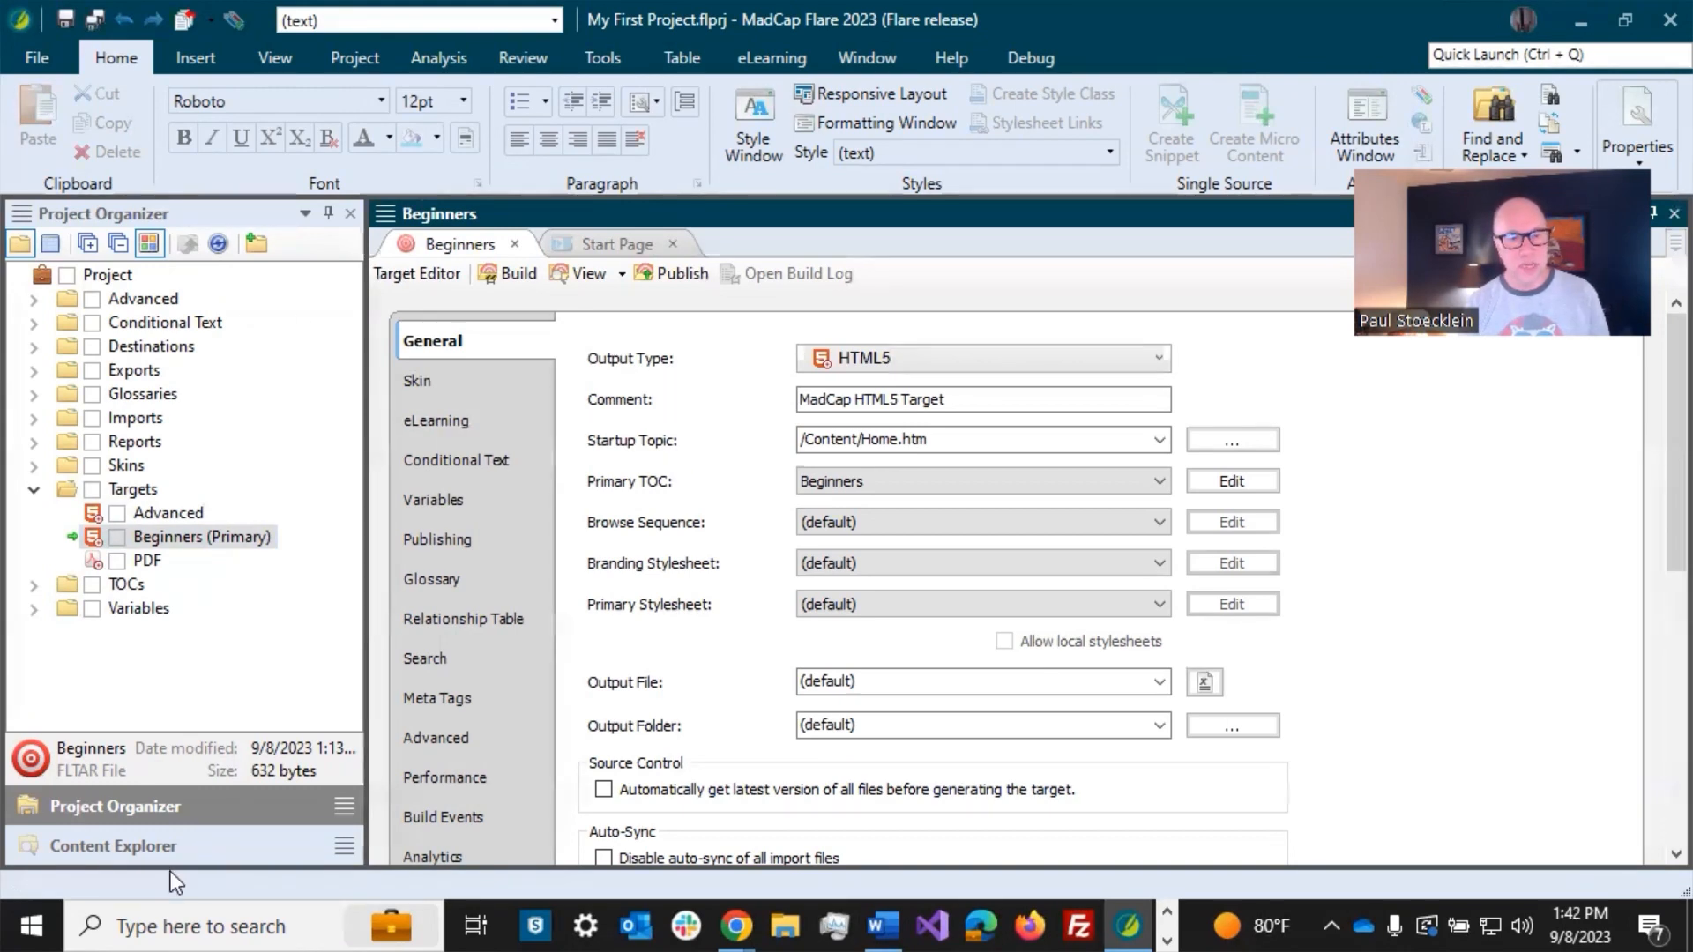
pyautogui.click(161, 843)
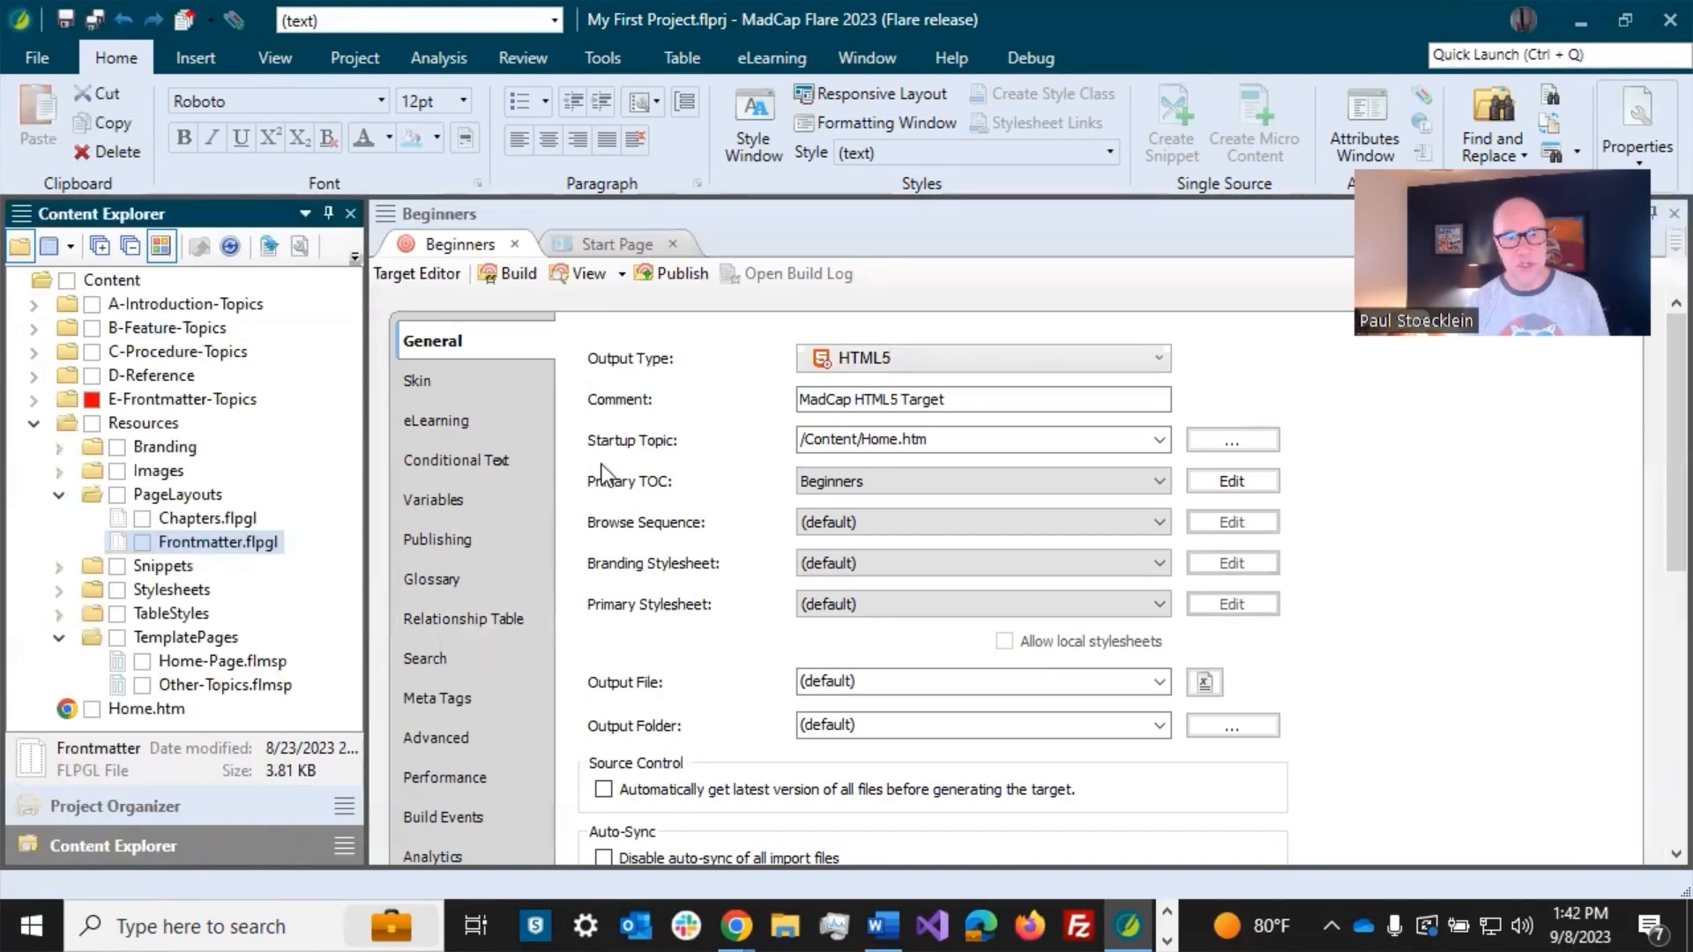
pyautogui.click(32, 423)
pyautogui.click(132, 448)
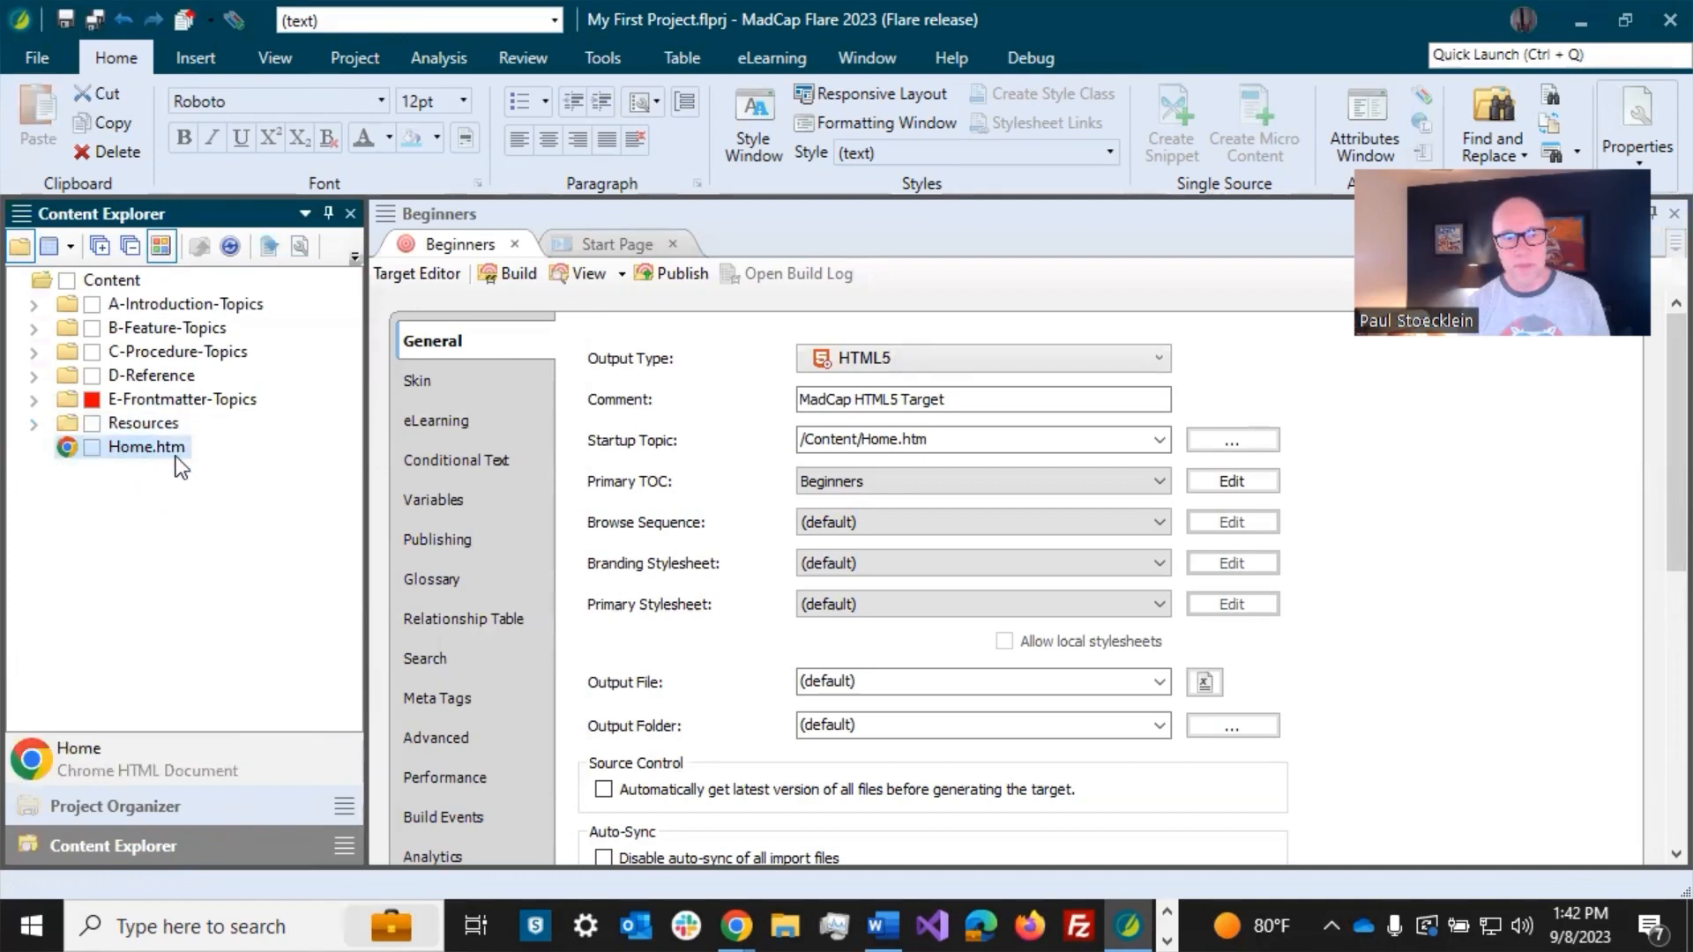
pyautogui.click(947, 438)
pyautogui.click(949, 439)
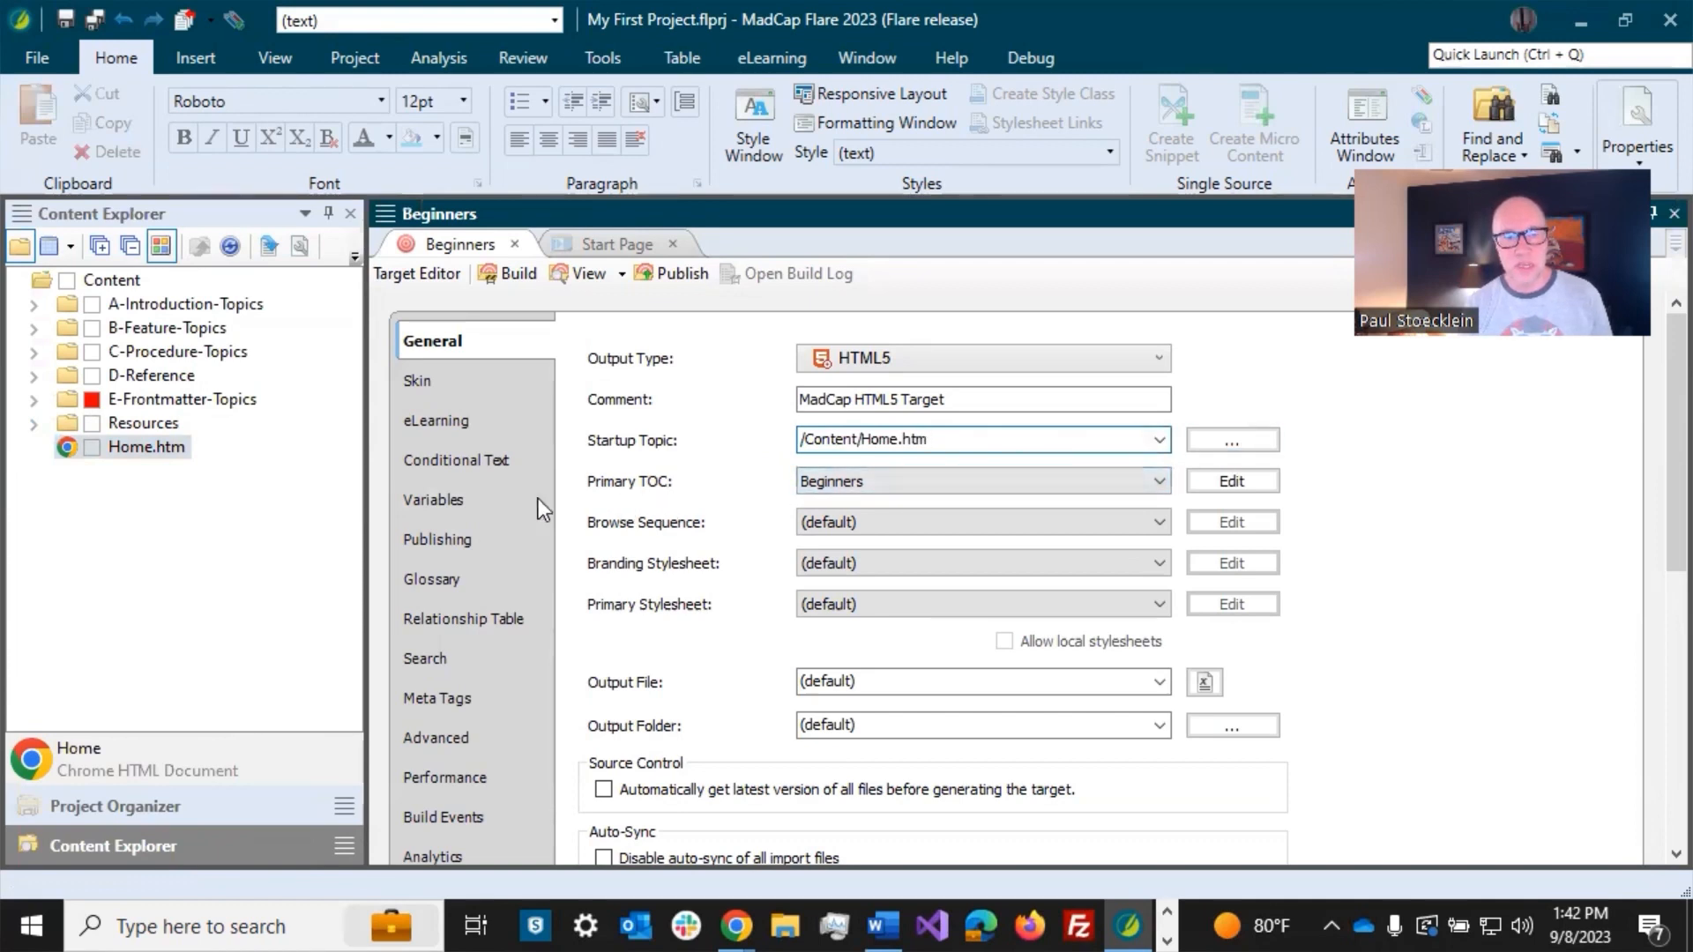
# Step: Expand the project's TOCs folder and compare the Beginners and Advanced TOCs with the target's Primary TOC setting
pyautogui.click(113, 806)
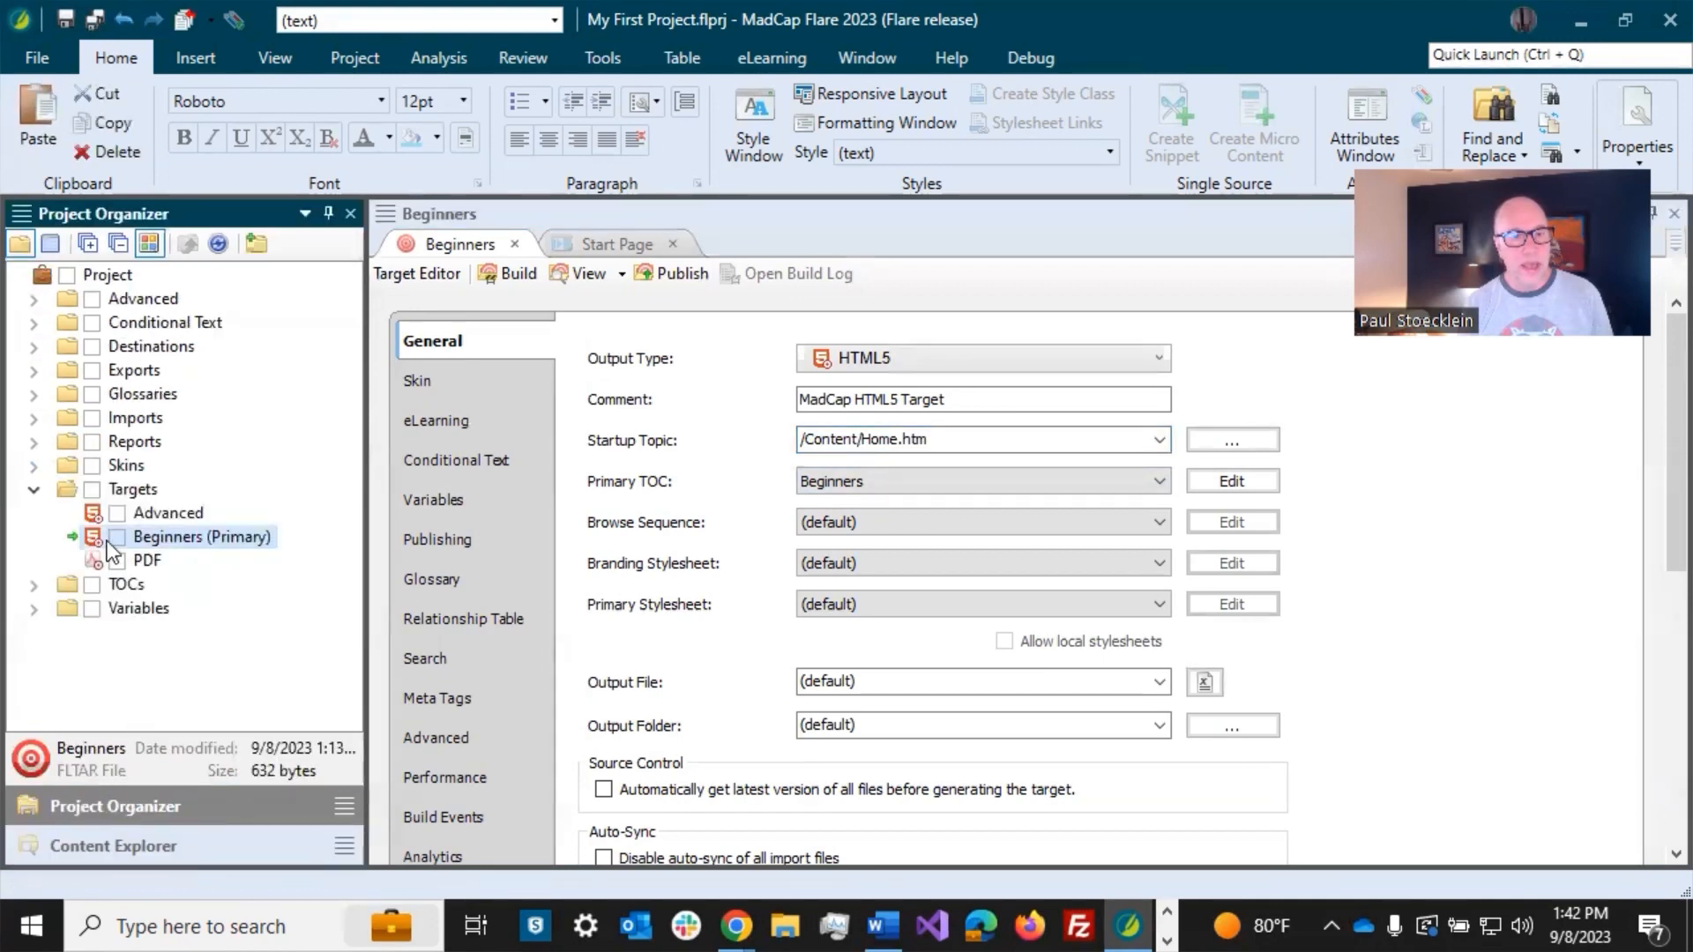
pyautogui.click(33, 584)
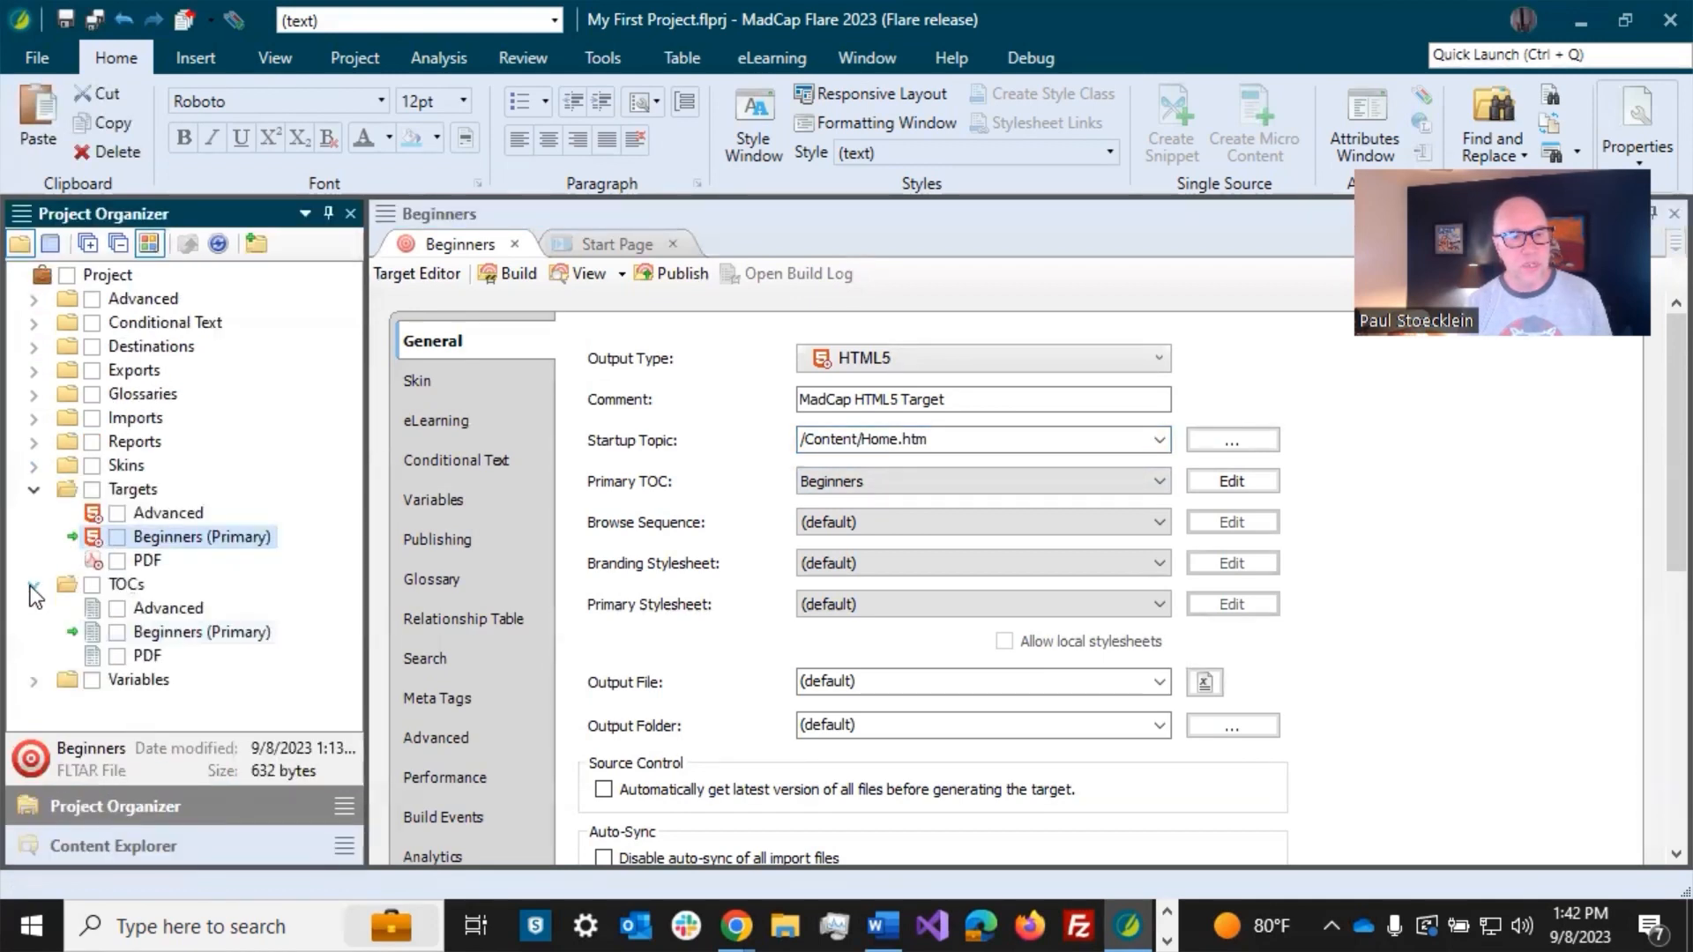
pyautogui.click(188, 638)
pyautogui.click(182, 610)
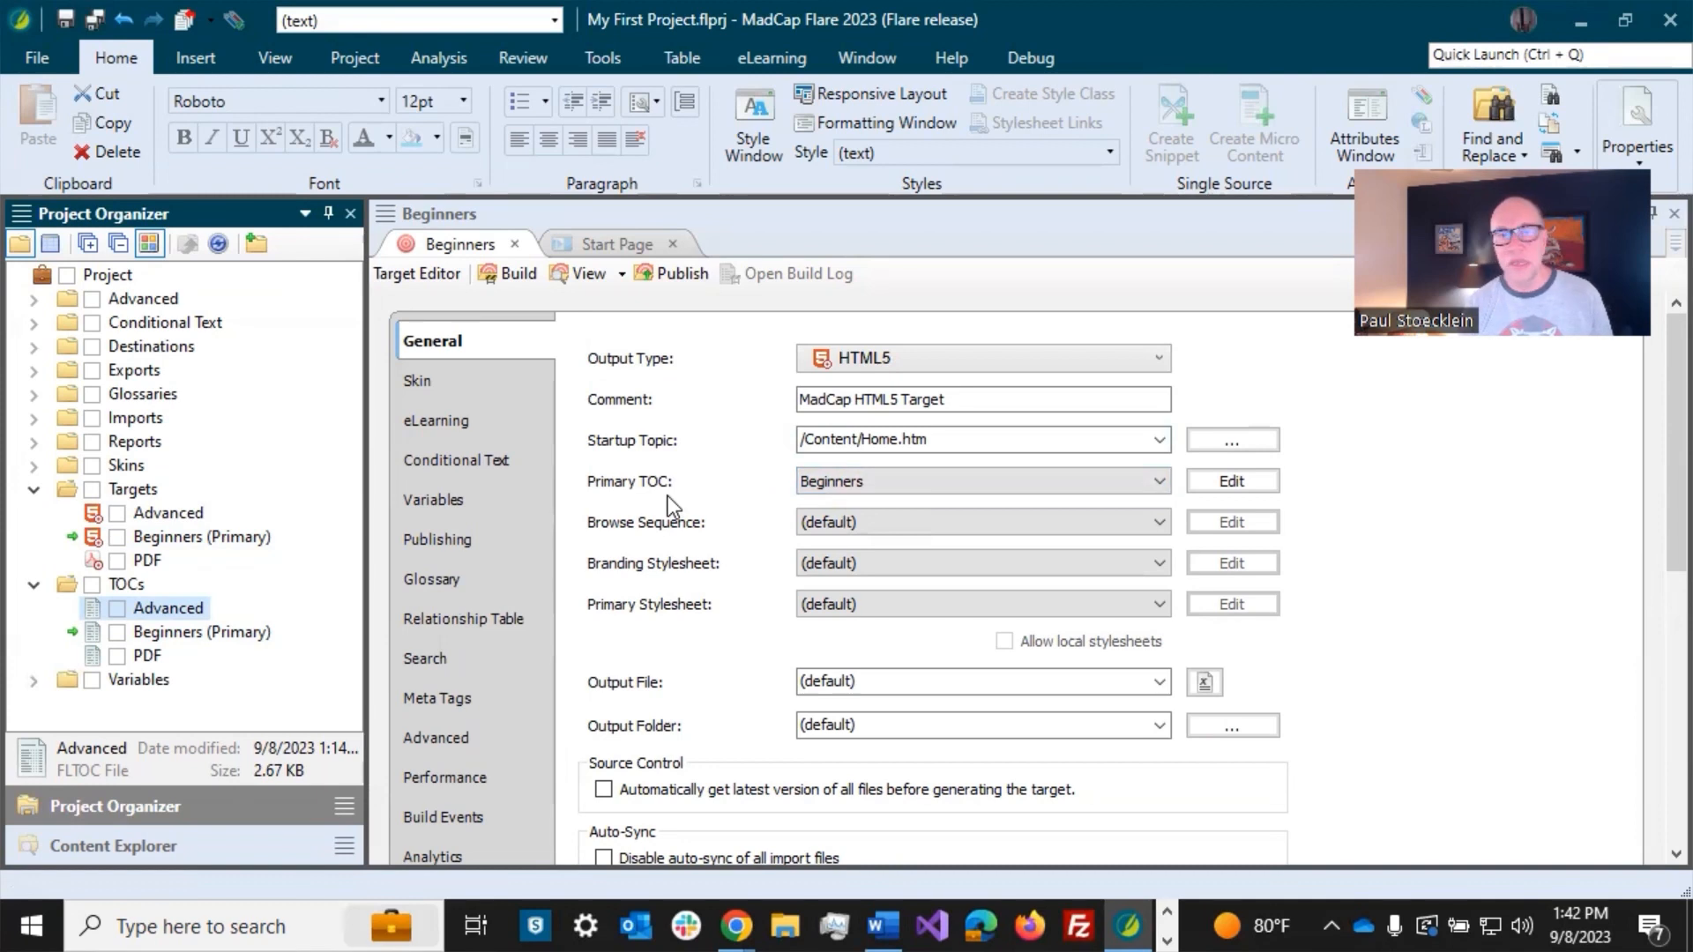
# Step: In the Beginners target's conditions, include Default.Beginners and exclude Default.Advanced, and save the target
pyautogui.click(497, 457)
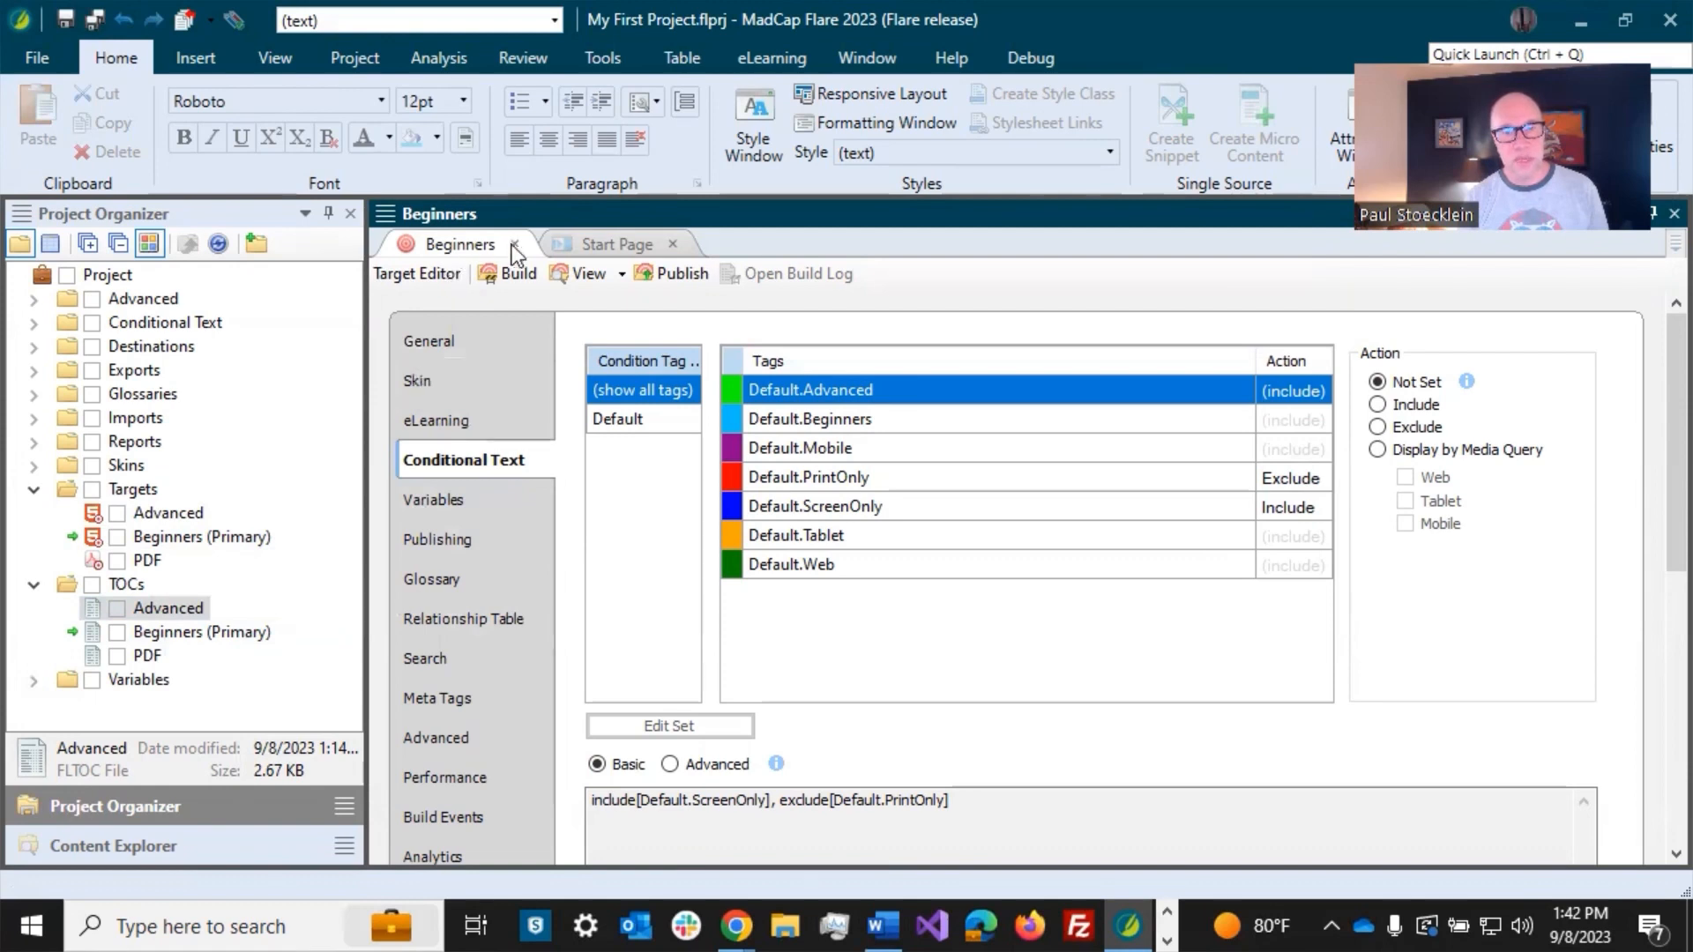
pyautogui.click(839, 414)
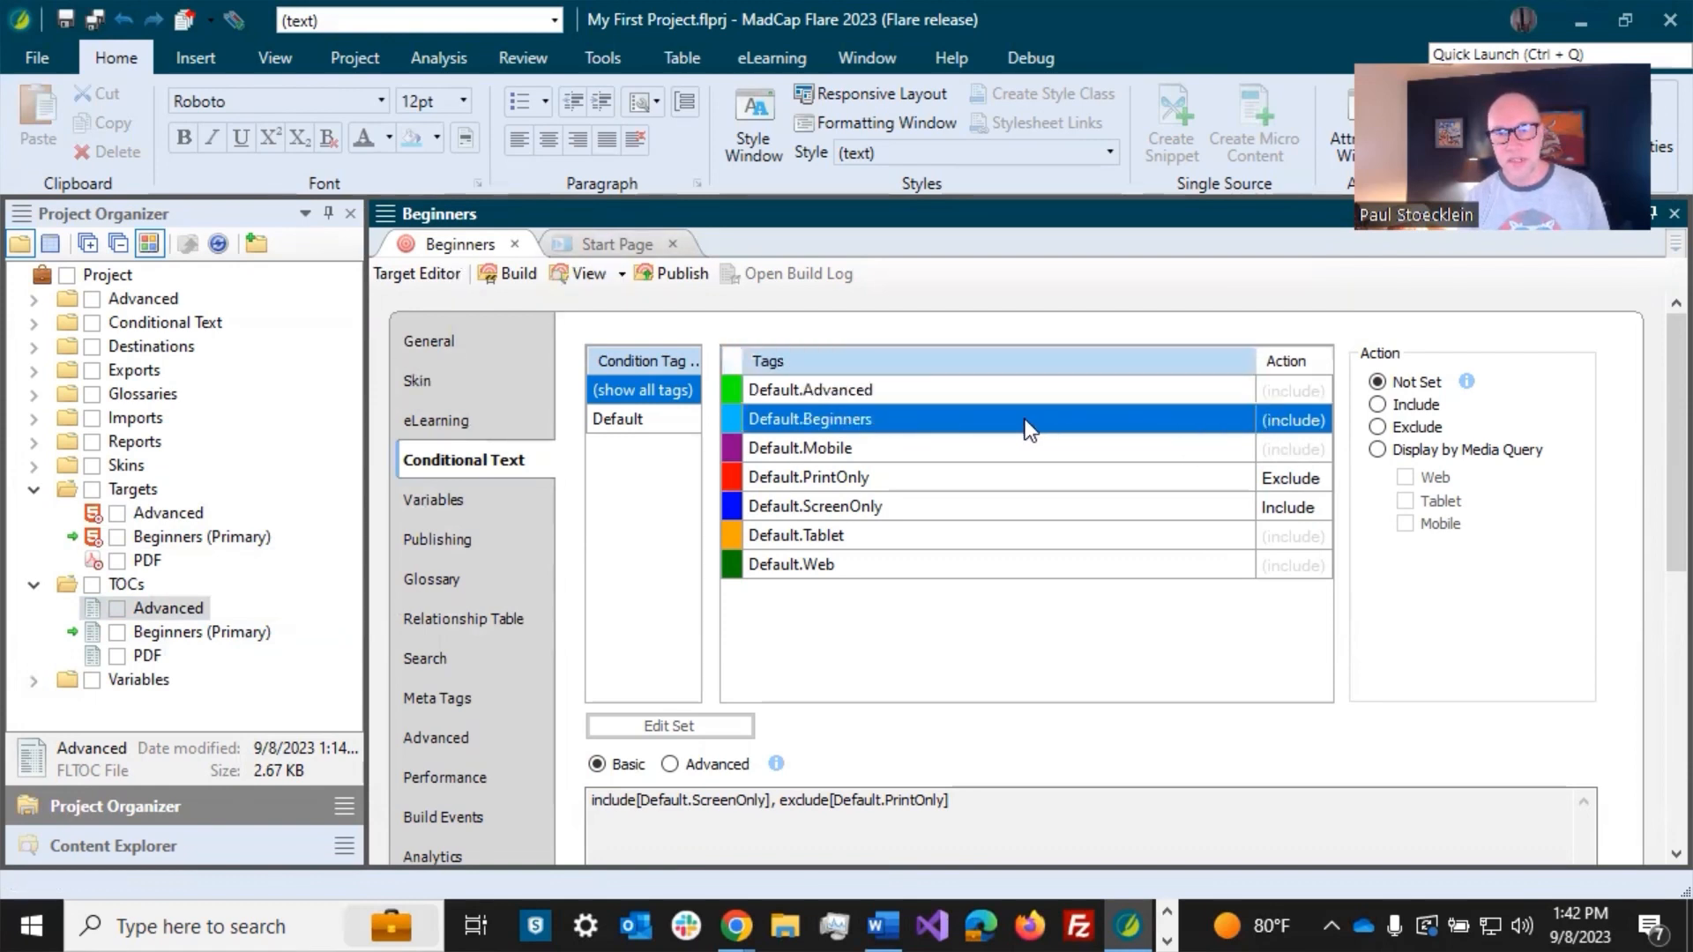
pyautogui.click(1377, 403)
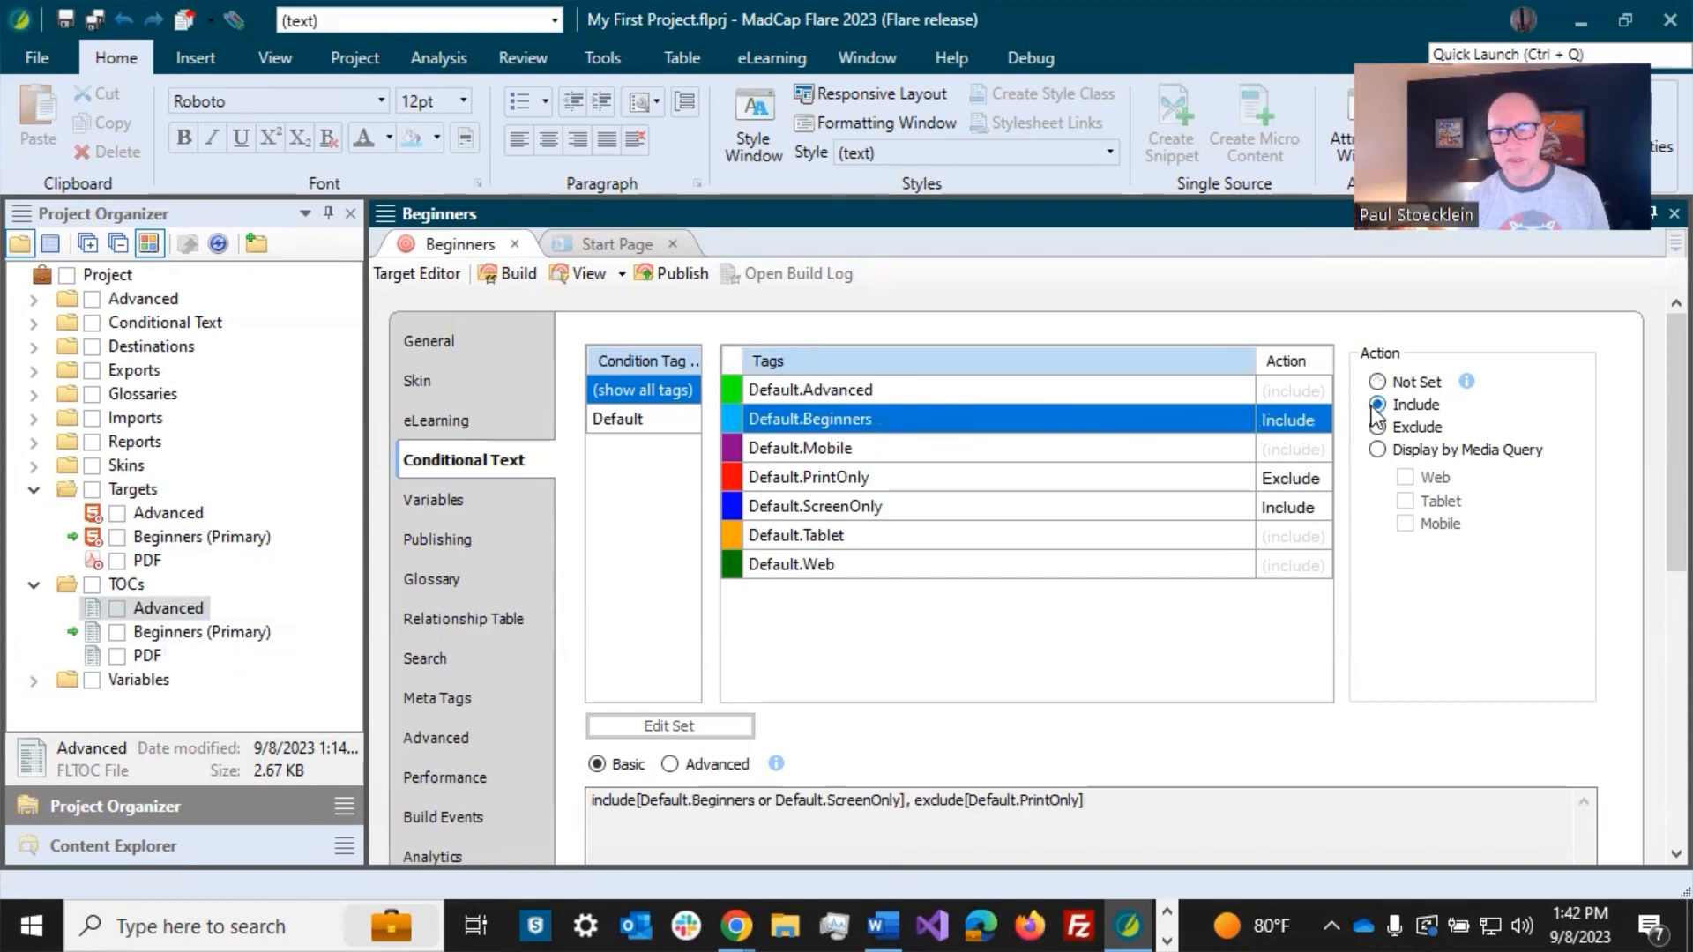
pyautogui.click(1276, 394)
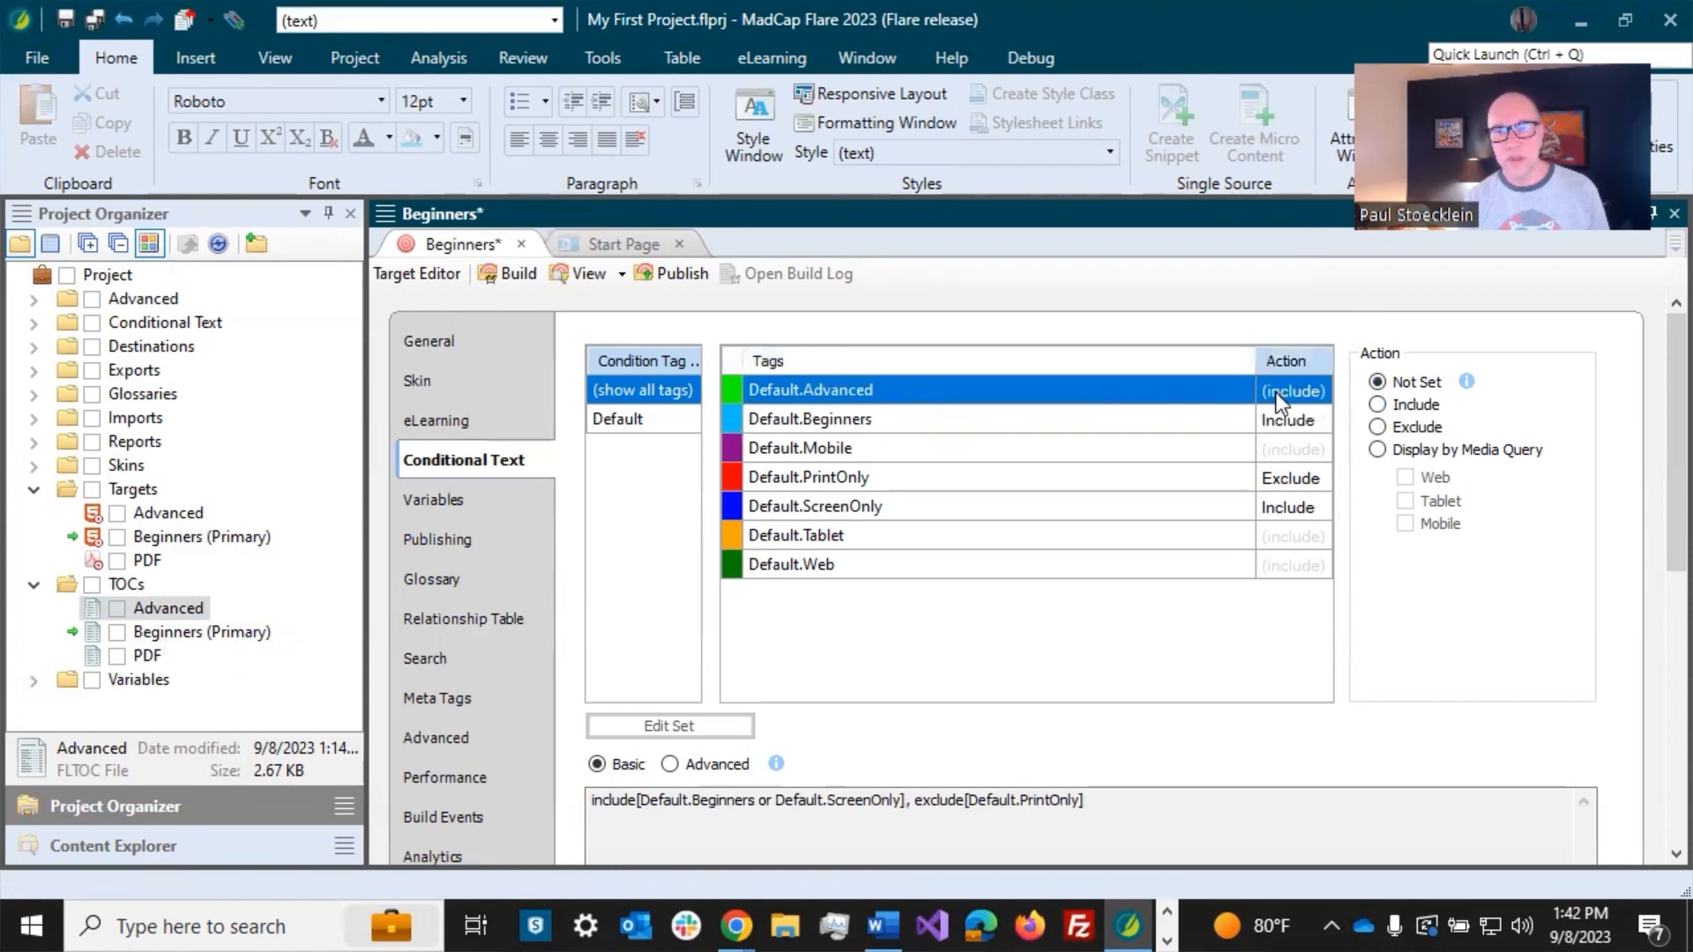
pyautogui.click(1377, 428)
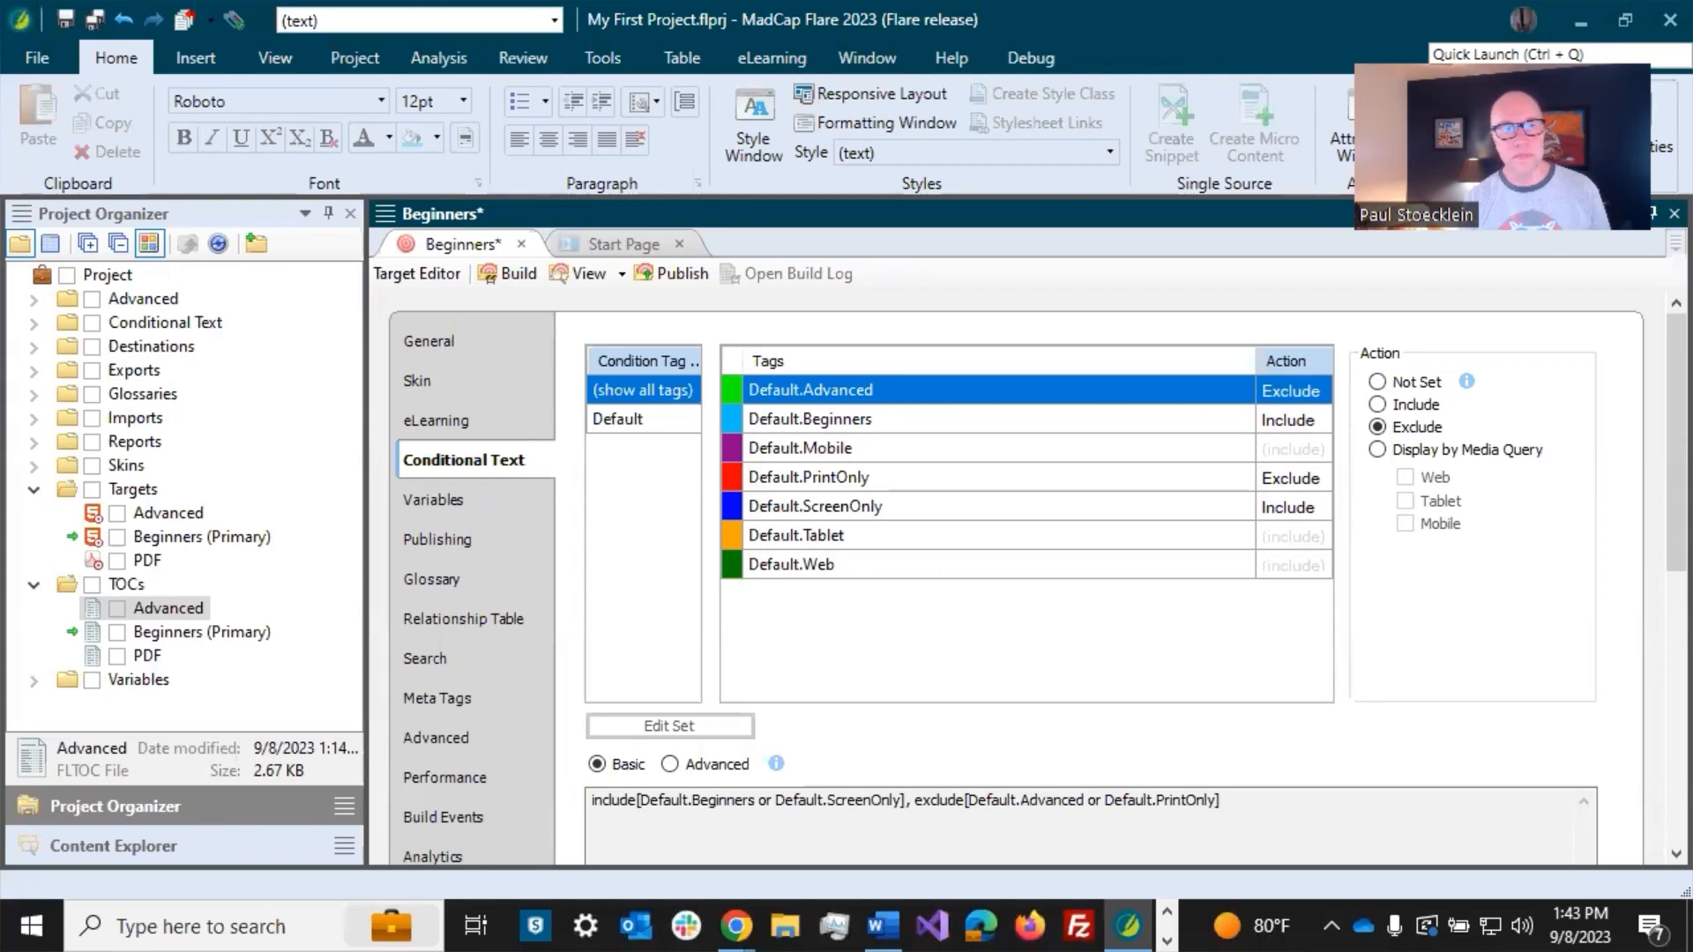
pyautogui.click(65, 18)
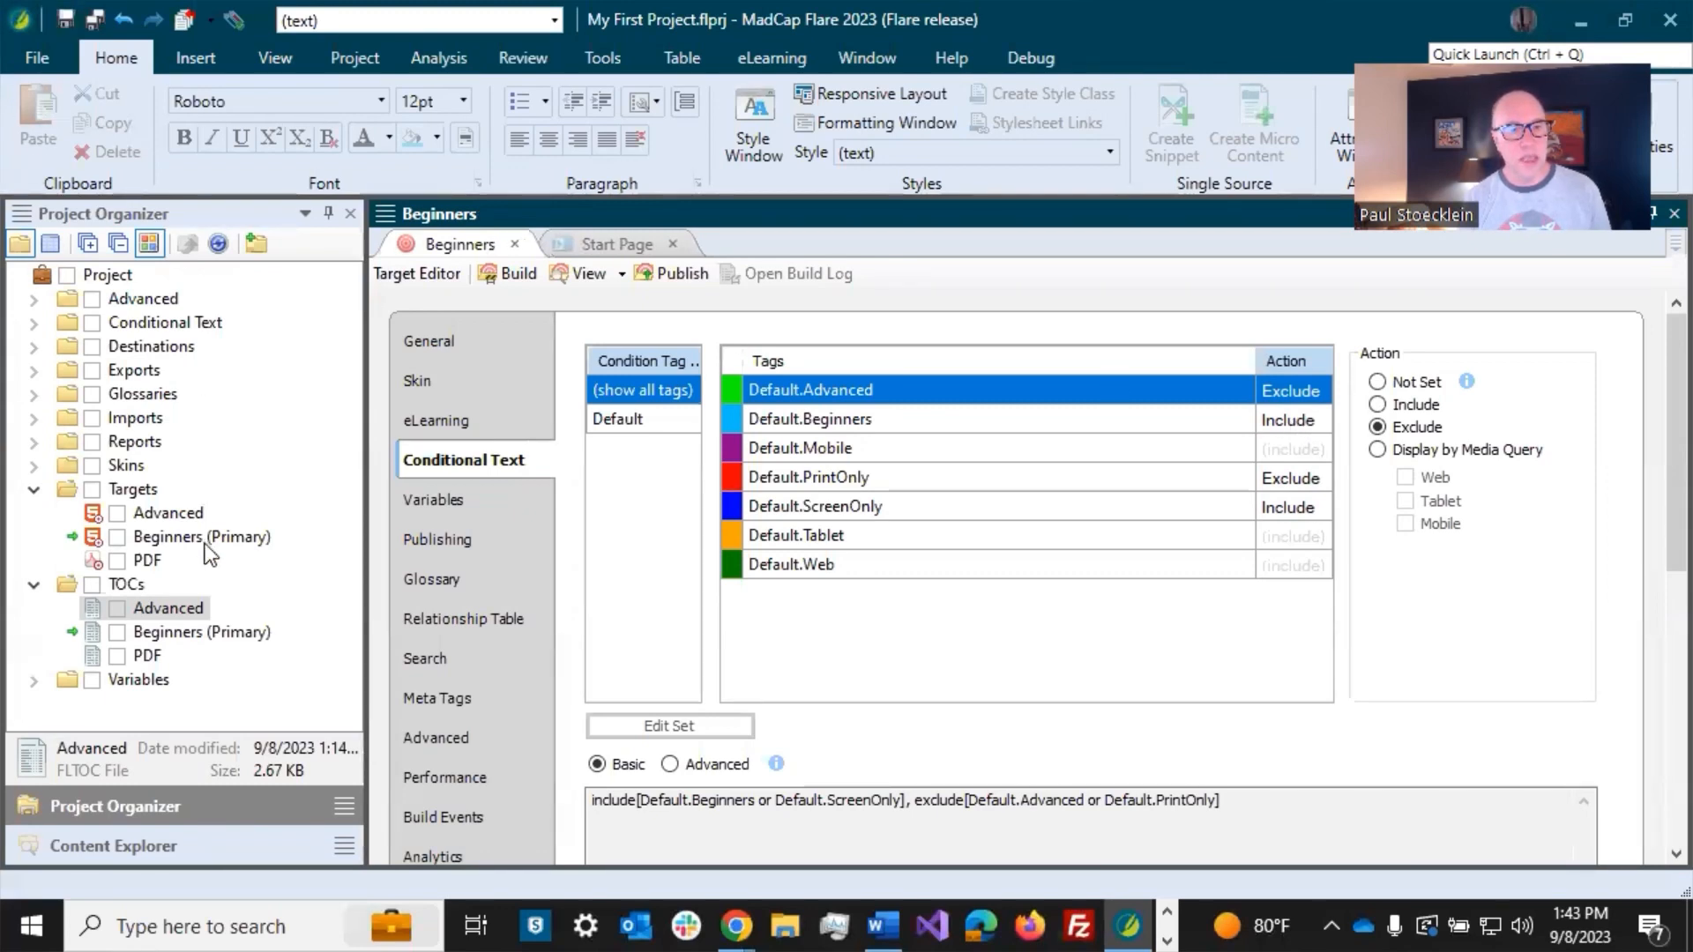
# Step: Open the Advanced target and set its Primary TOC to Advanced
pyautogui.click(187, 515)
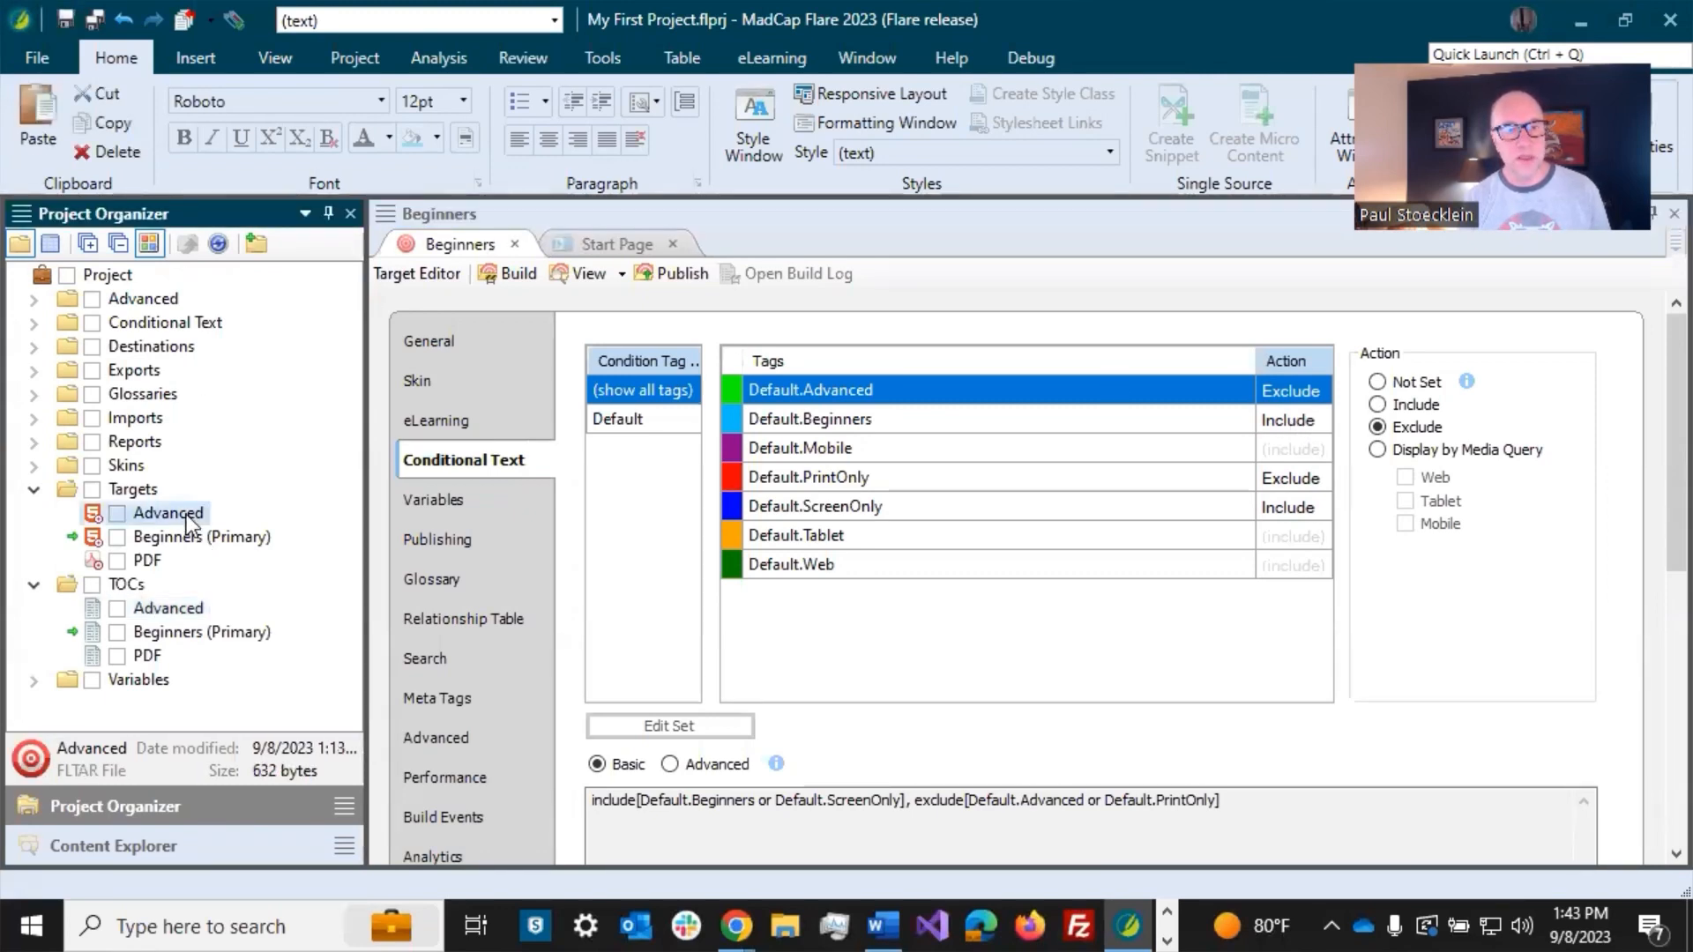
pyautogui.doubleClick(187, 515)
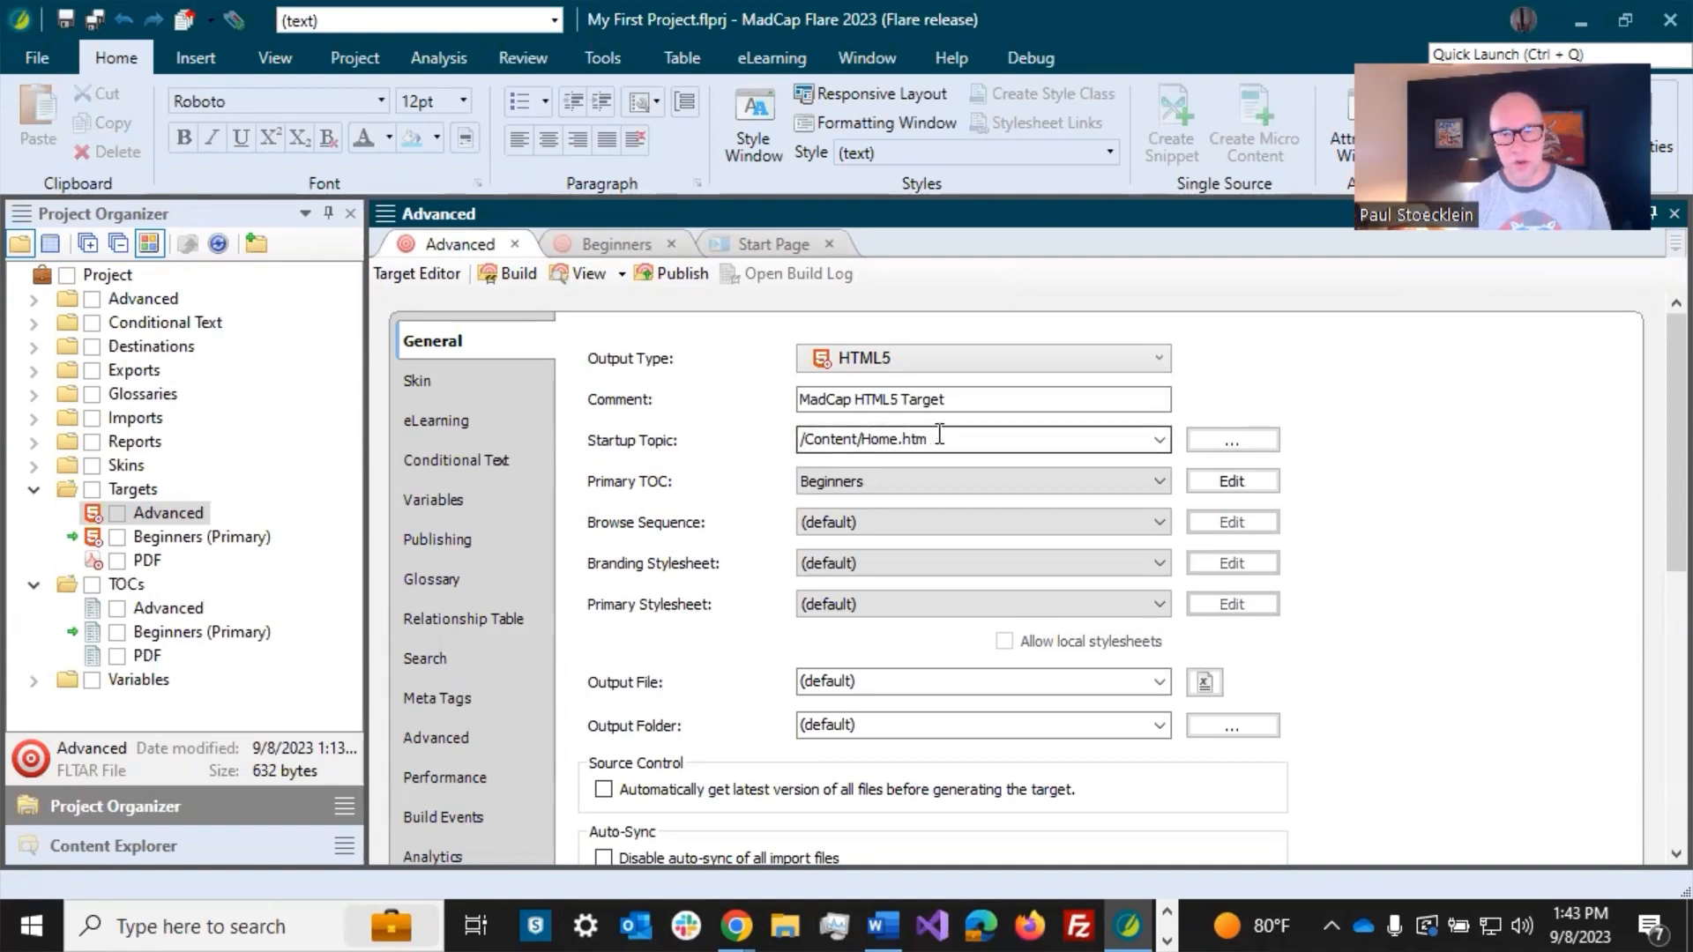
pyautogui.click(852, 490)
pyautogui.click(833, 522)
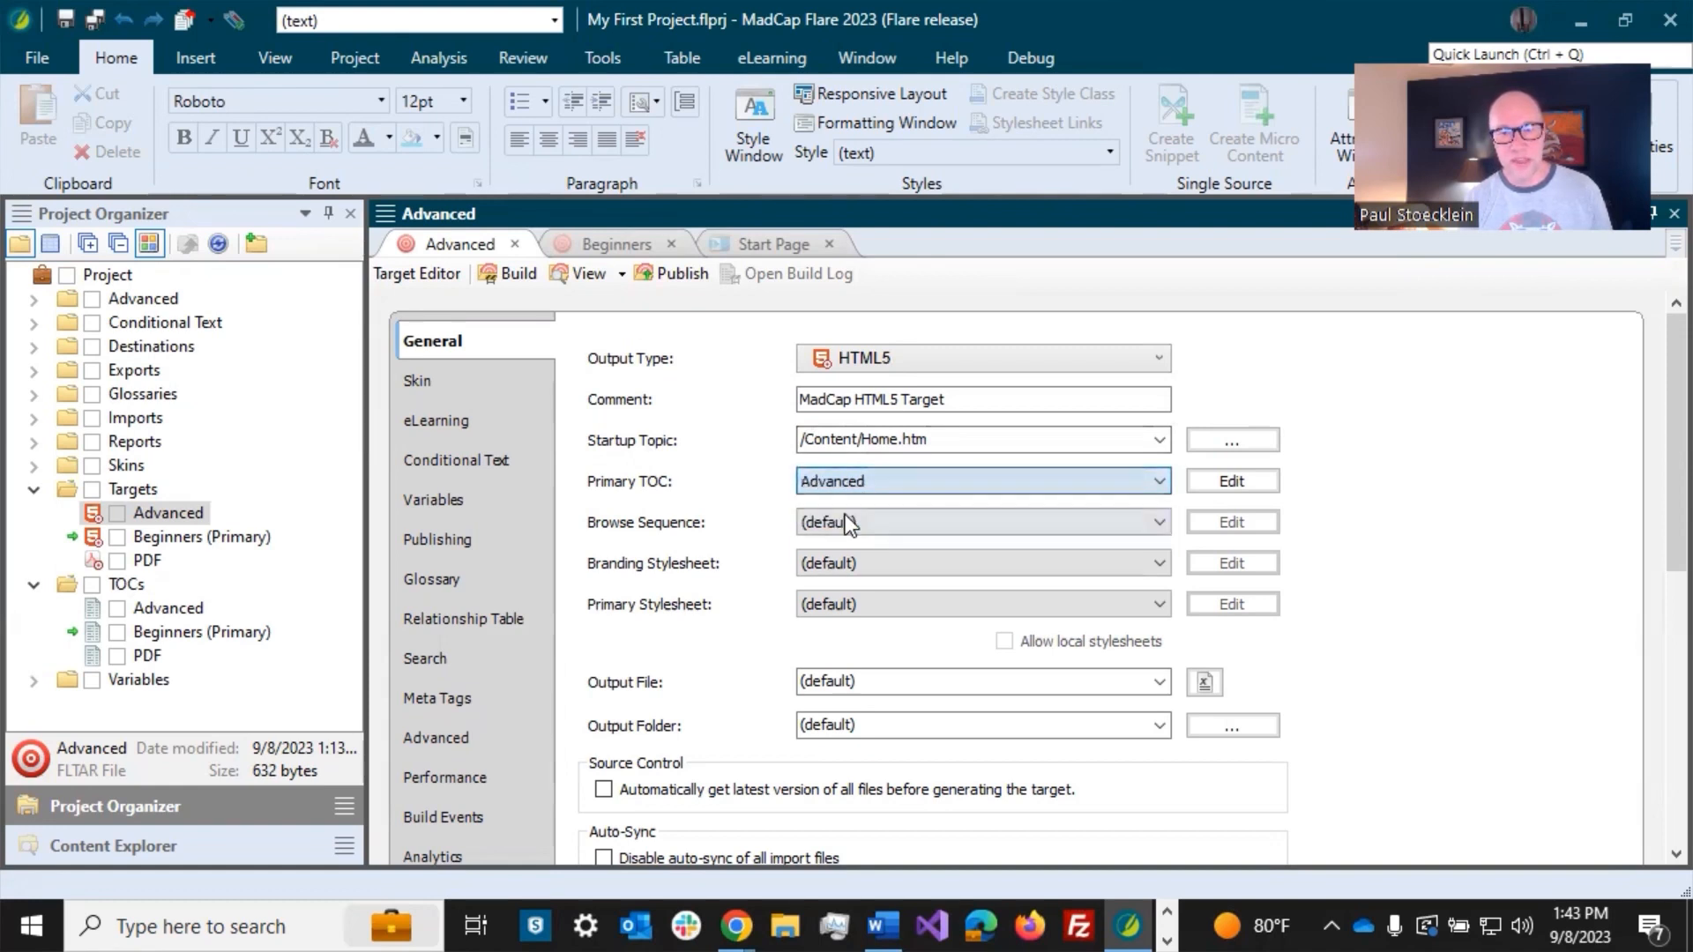
# Step: In the Advanced target's conditions, include Default.Advanced and exclude Default.Beginners, and save all files
pyautogui.click(478, 468)
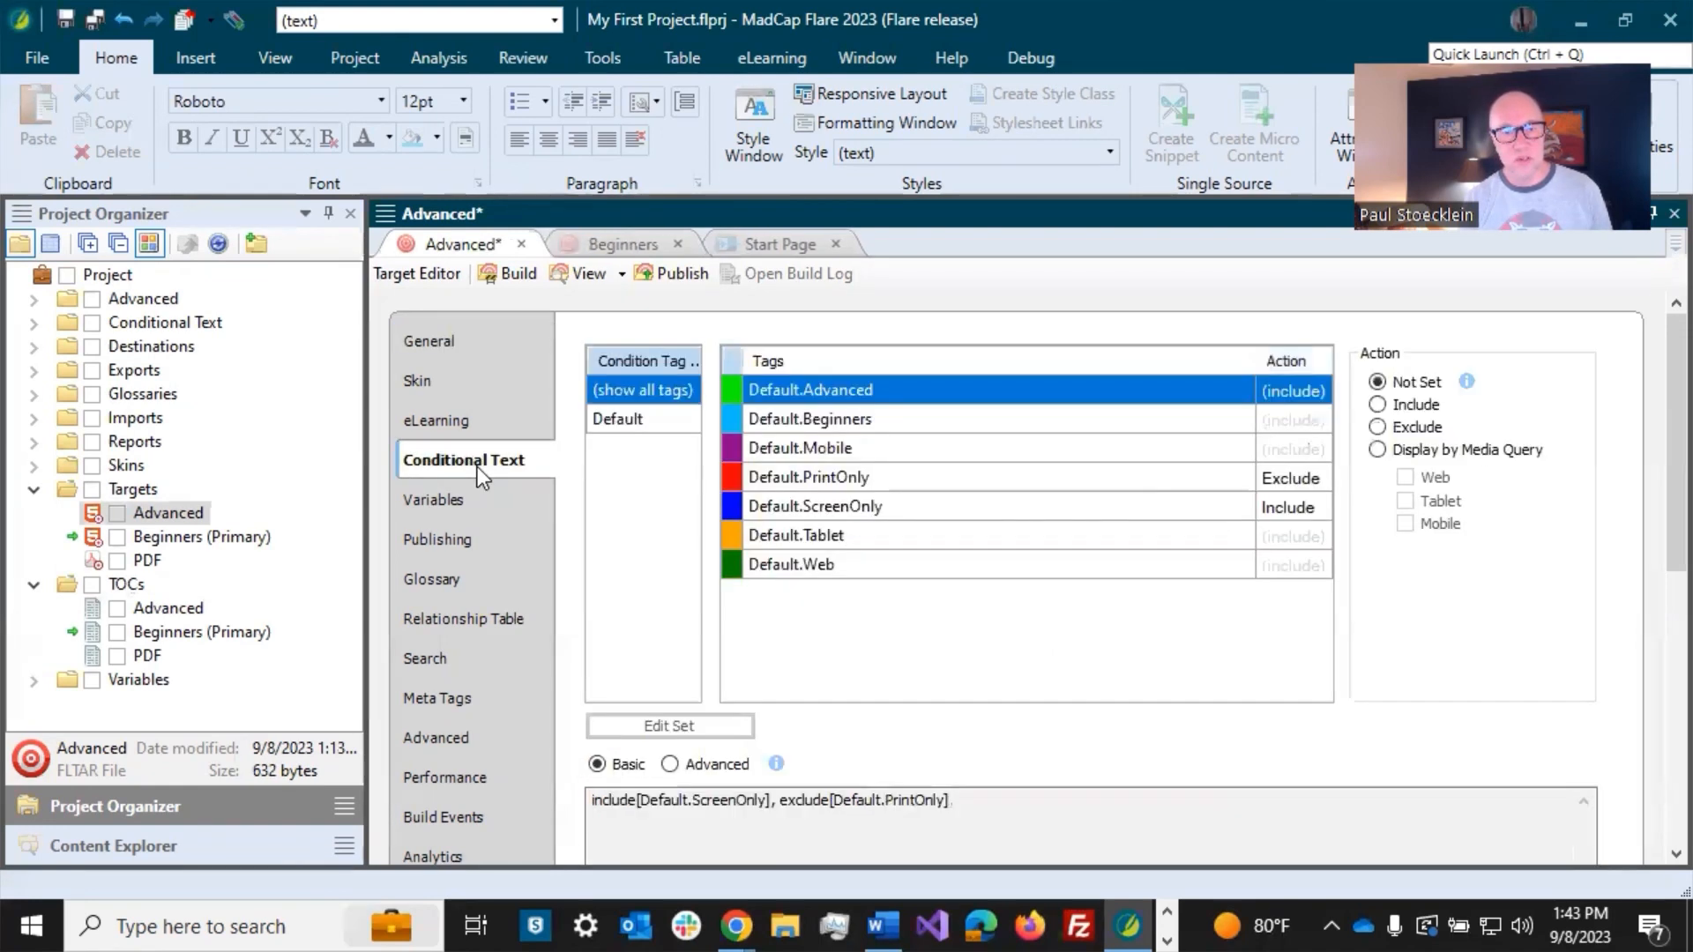
pyautogui.click(1378, 405)
pyautogui.click(1307, 420)
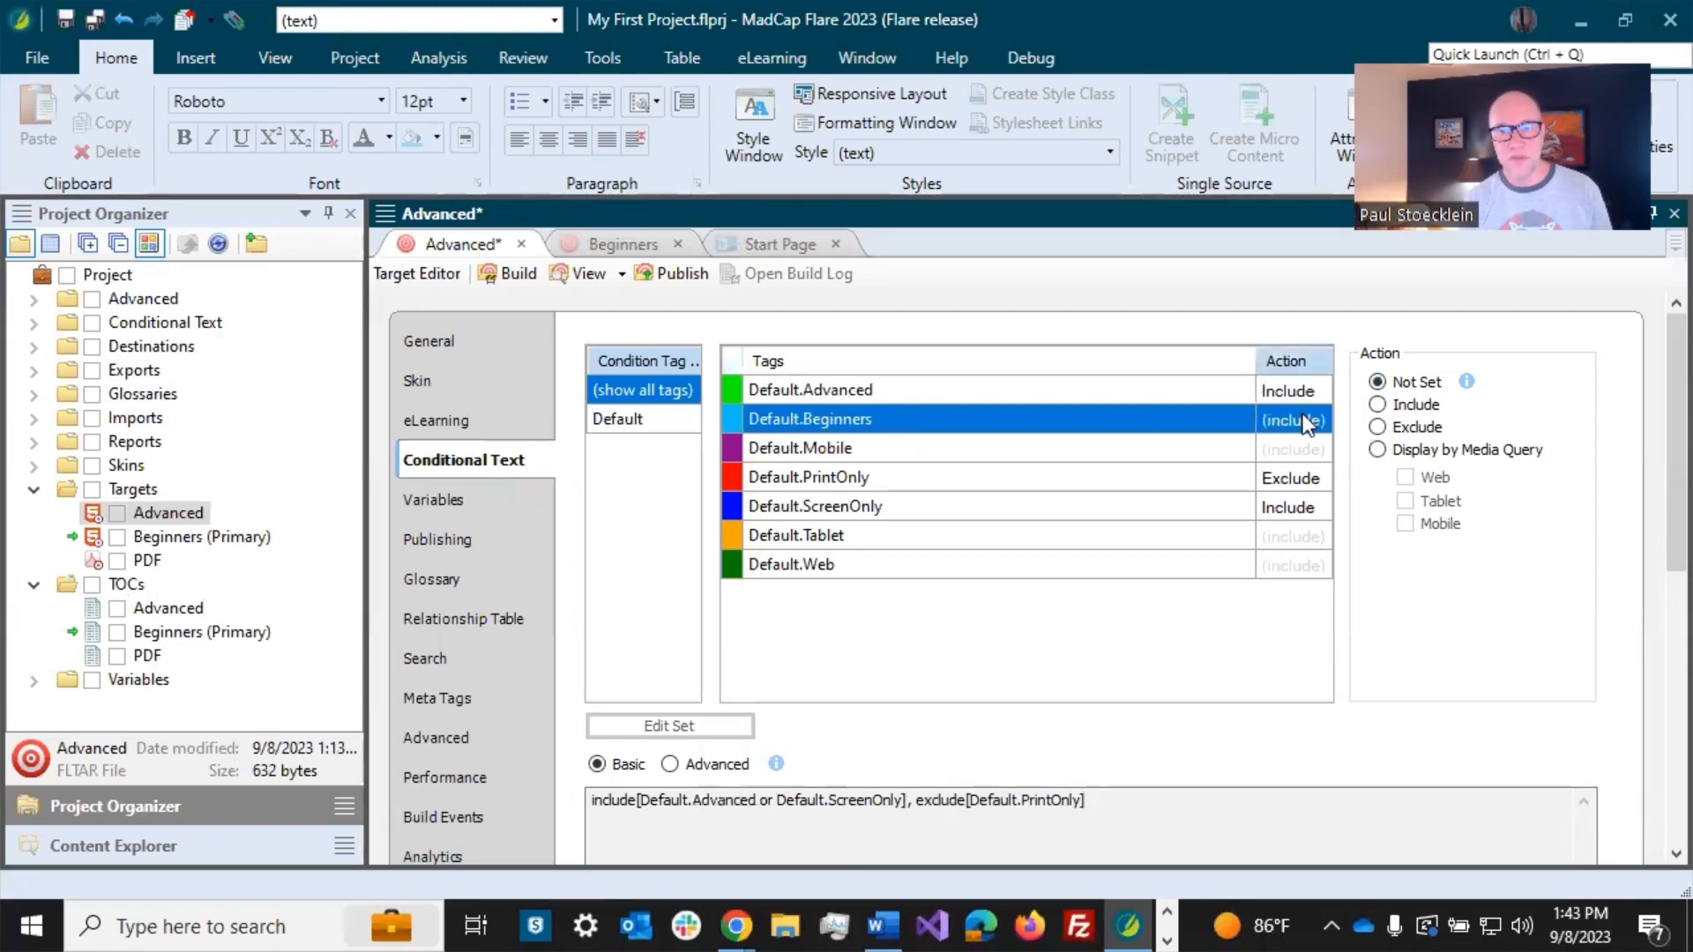
pyautogui.click(1377, 428)
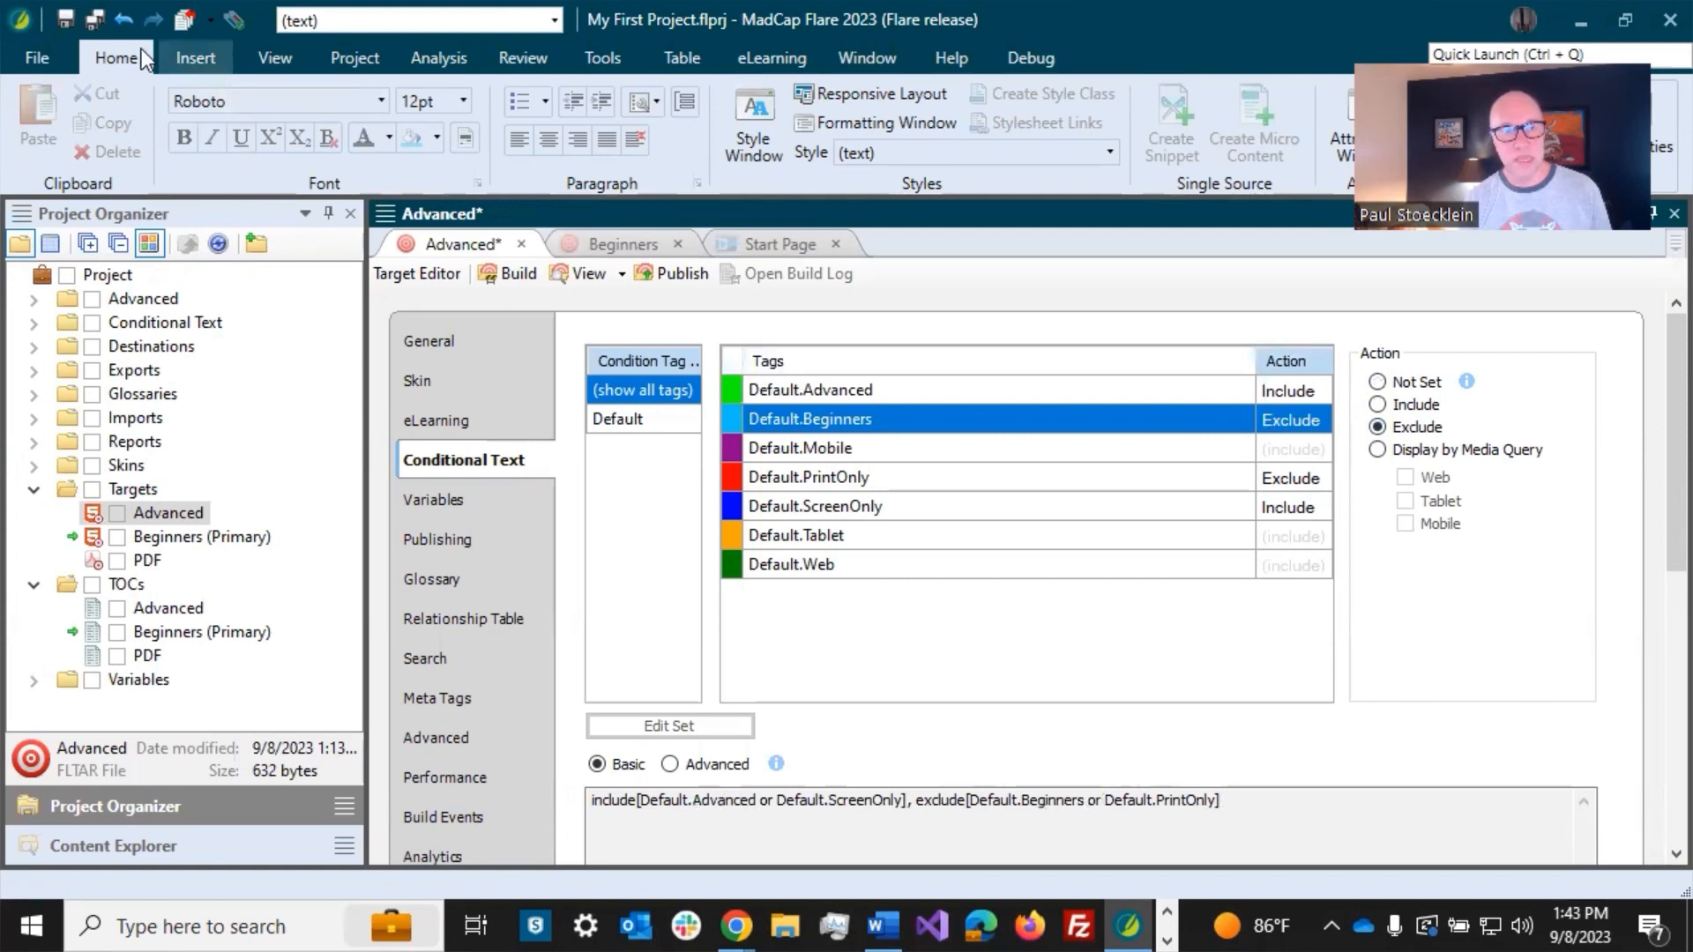
pyautogui.click(89, 21)
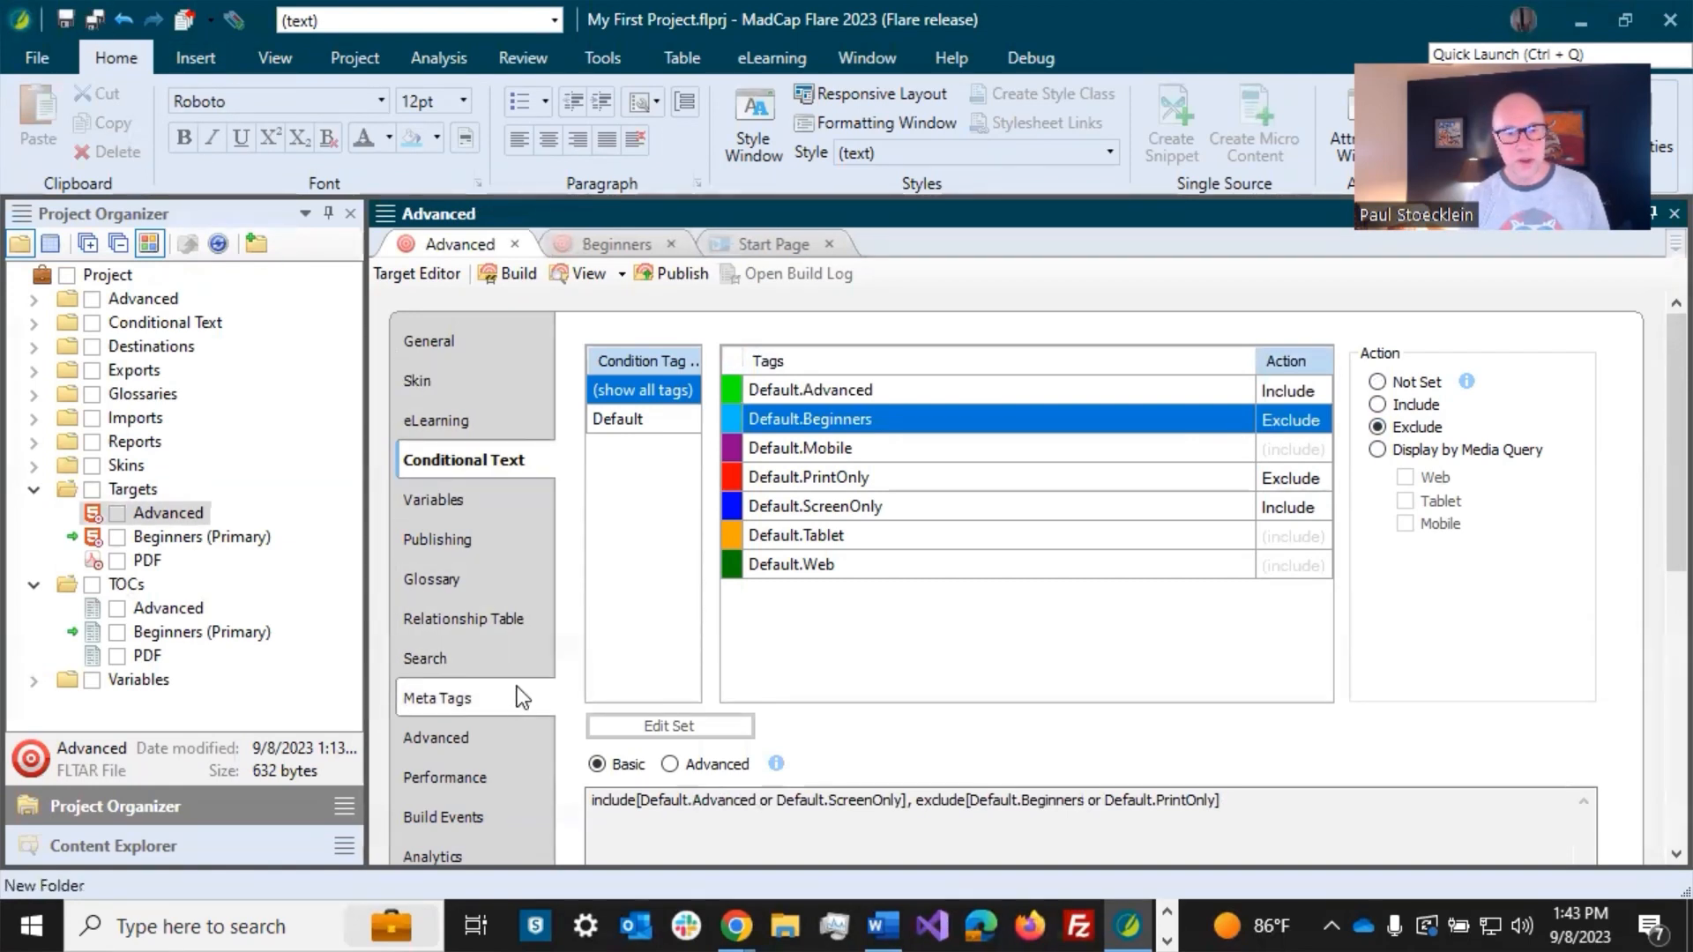
# Step: Compare the template page set in the Advanced target's advanced options with the one assigned in Home.htm's topic properties
pyautogui.click(480, 734)
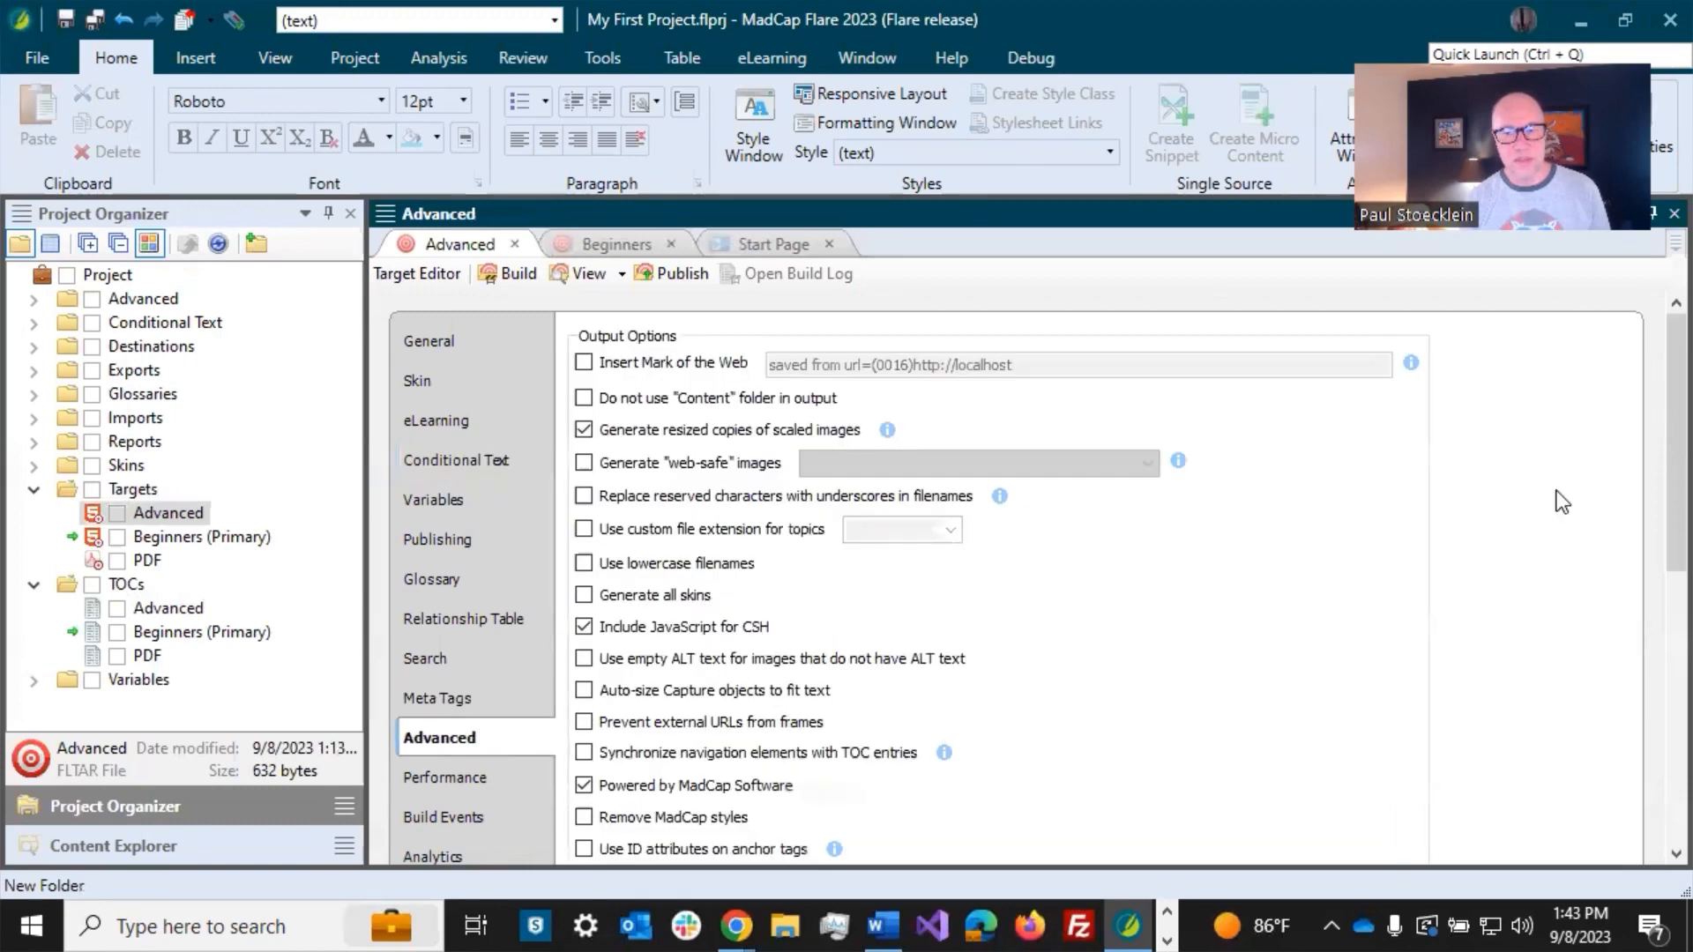
pyautogui.moveTo(1669, 448); pyautogui.dragTo(1654, 758)
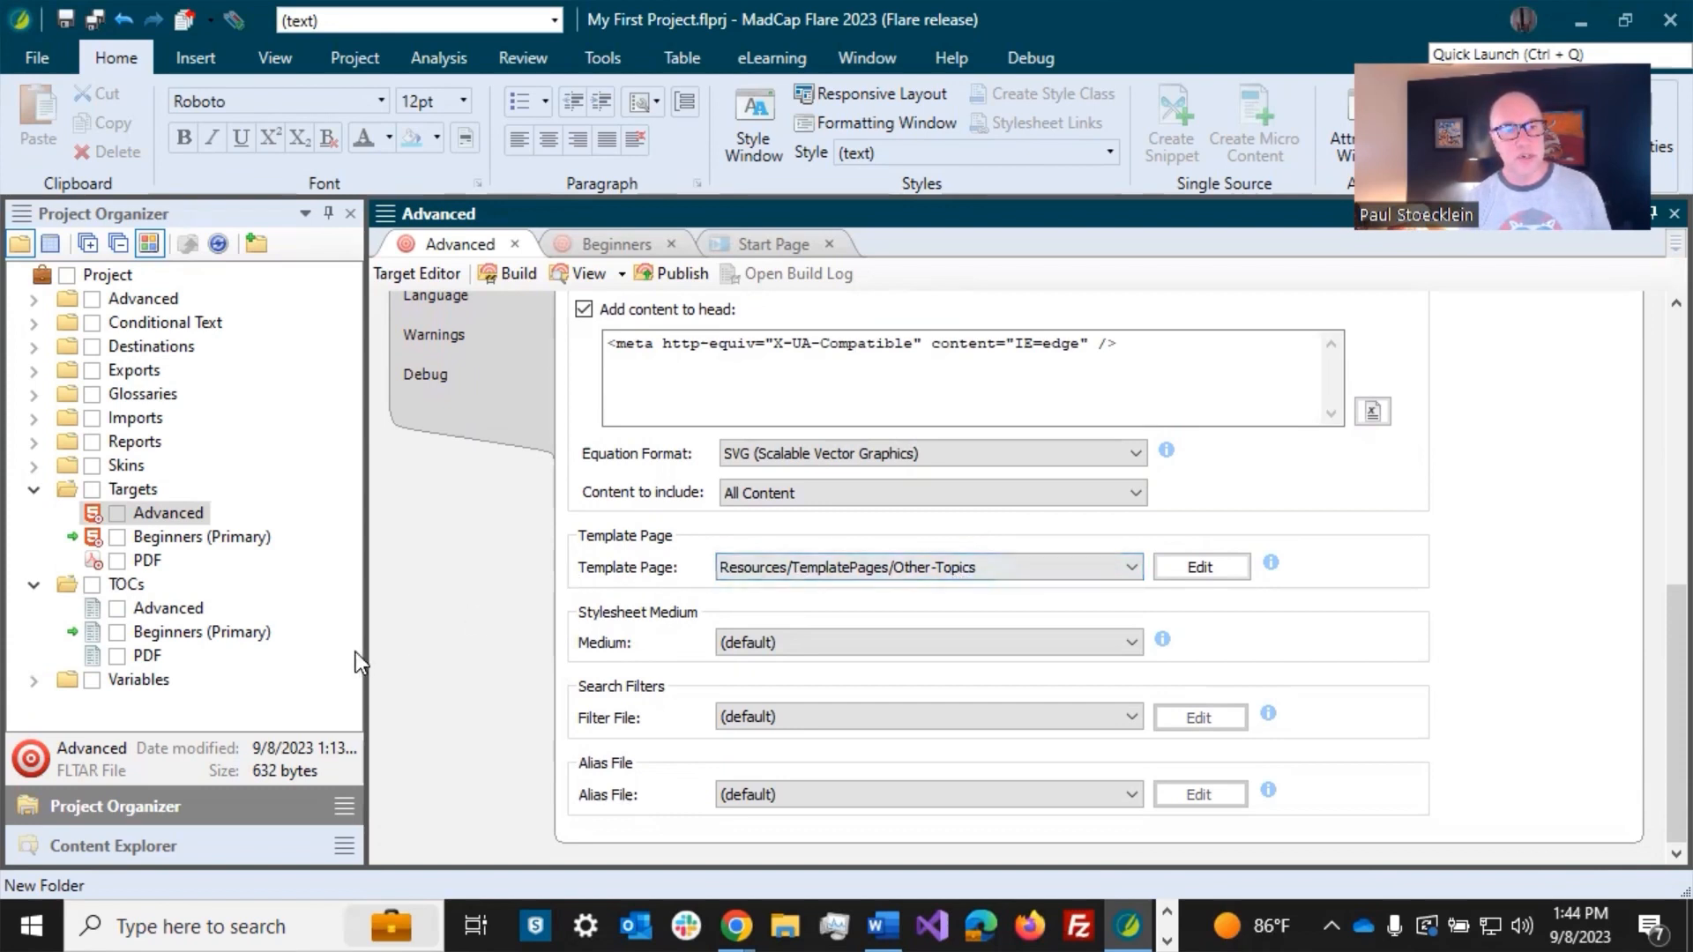
pyautogui.click(140, 842)
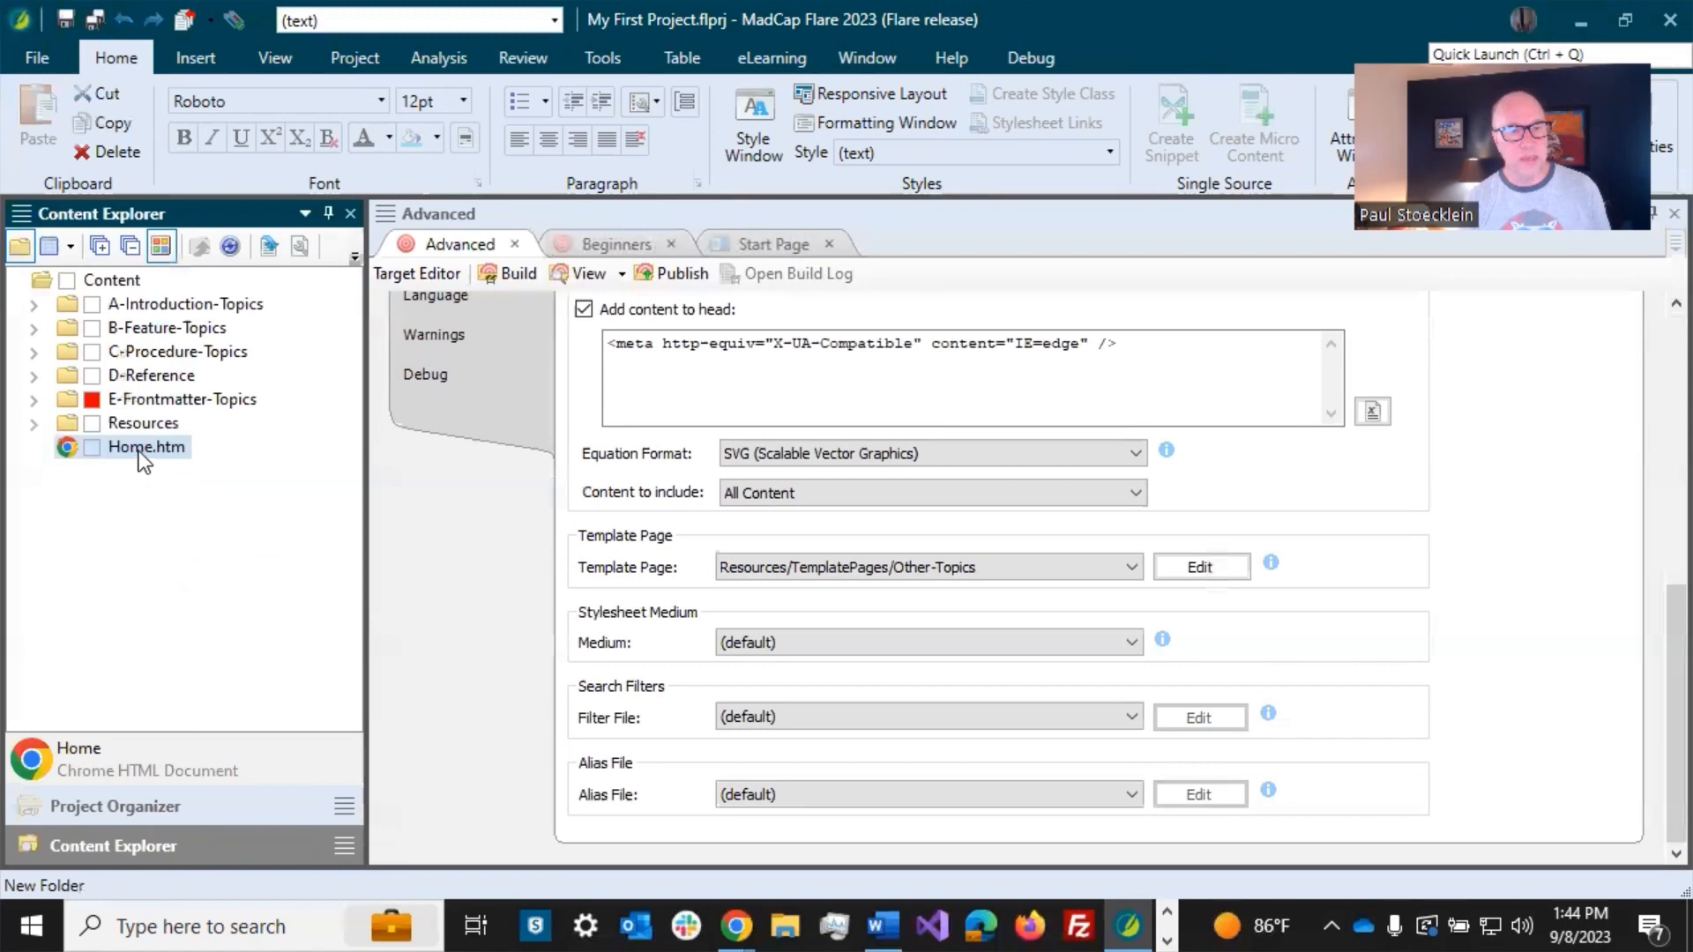
pyautogui.click(36, 425)
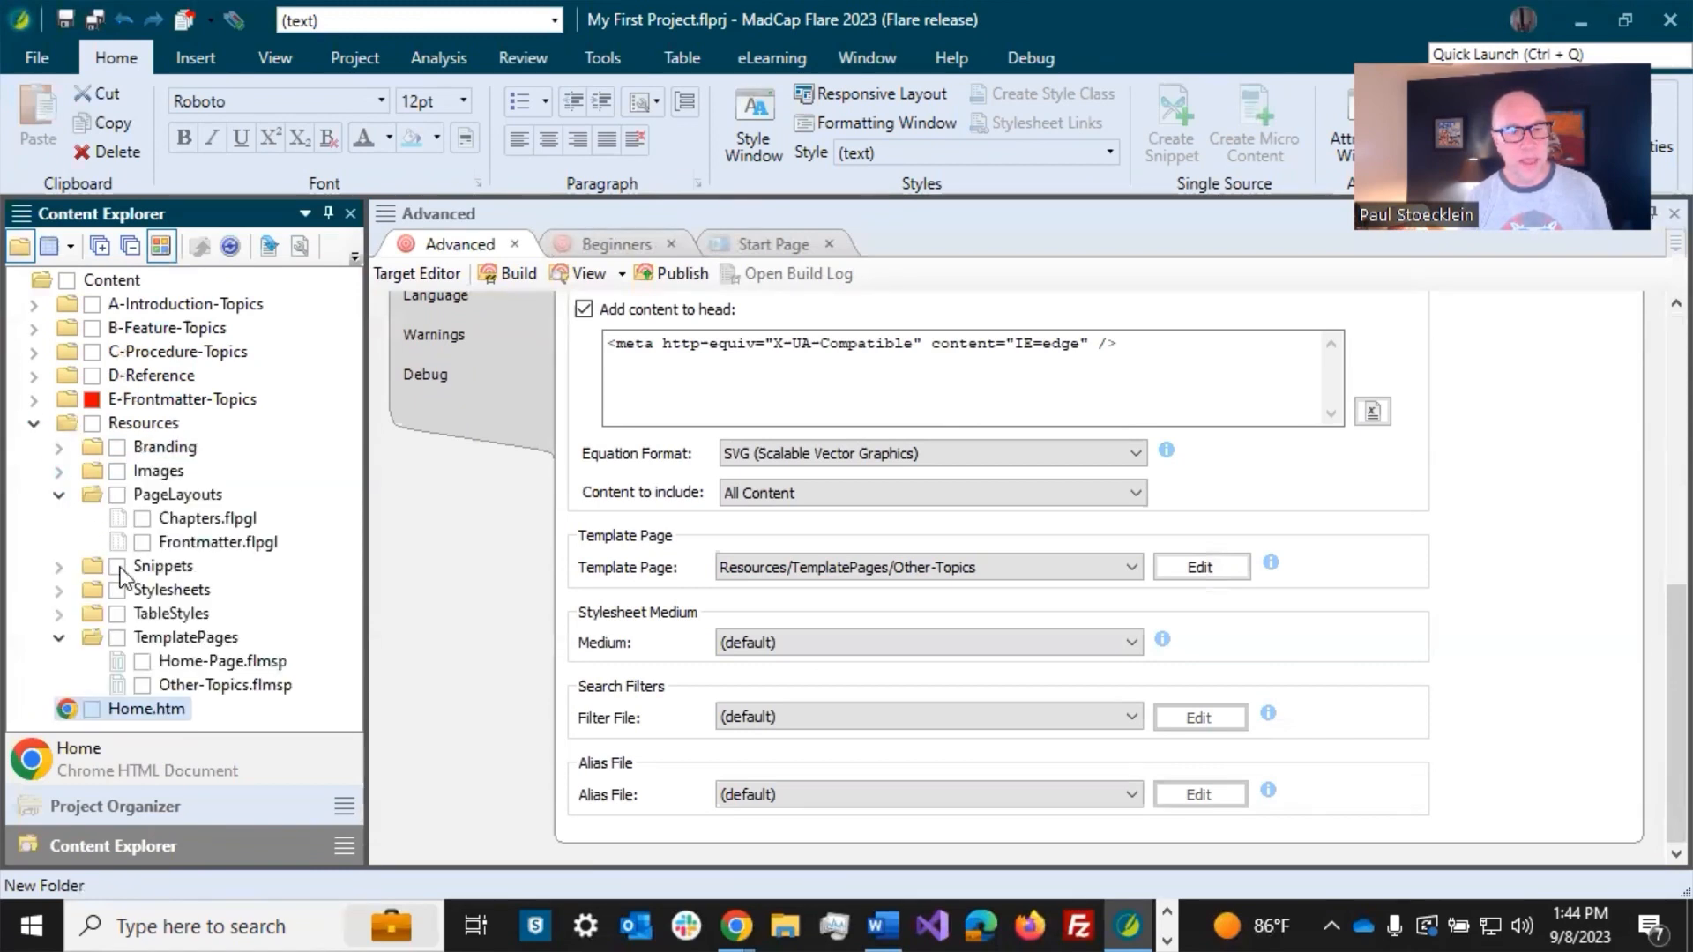
pyautogui.click(201, 663)
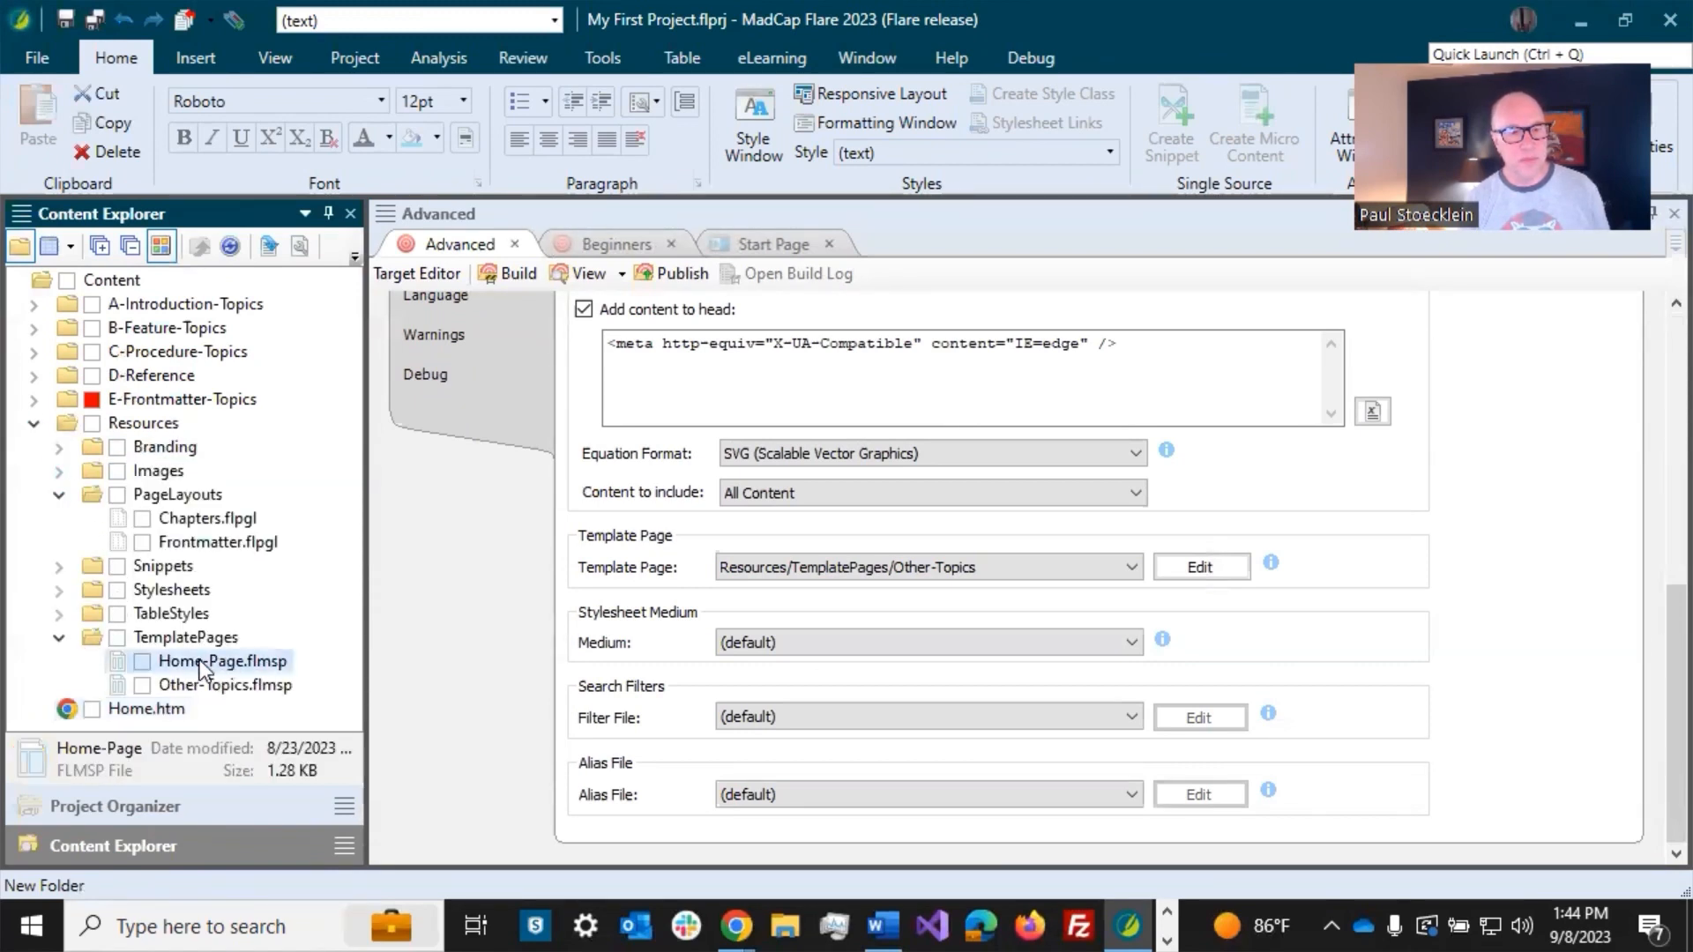
pyautogui.rightClick(162, 705)
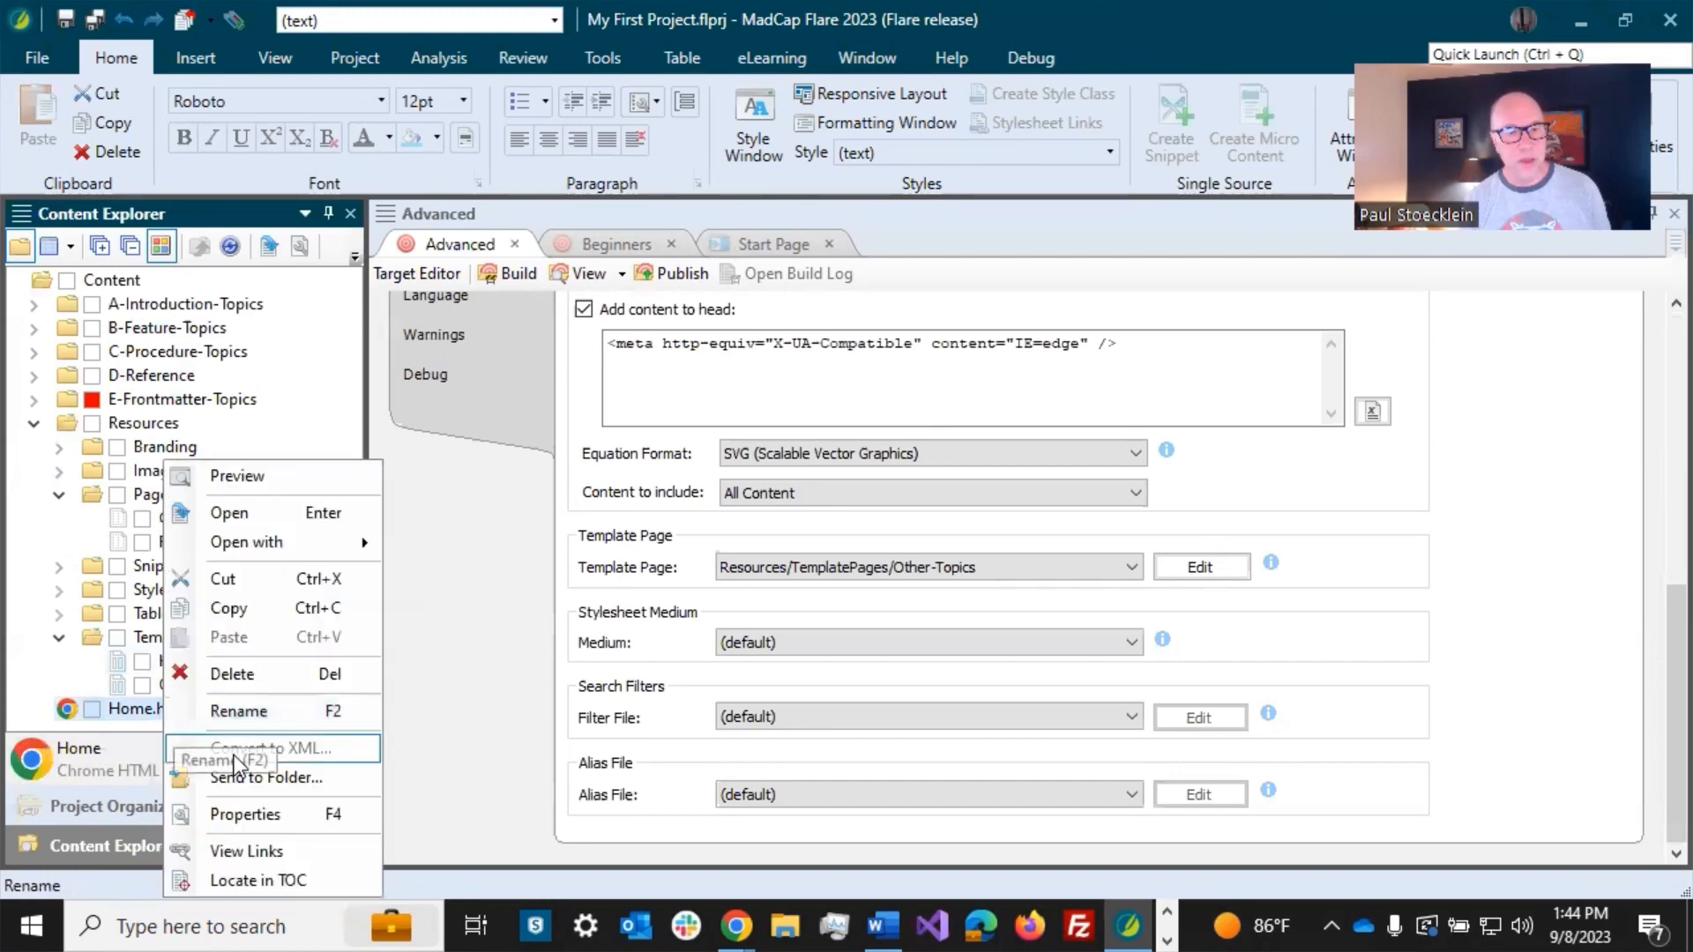
pyautogui.click(241, 811)
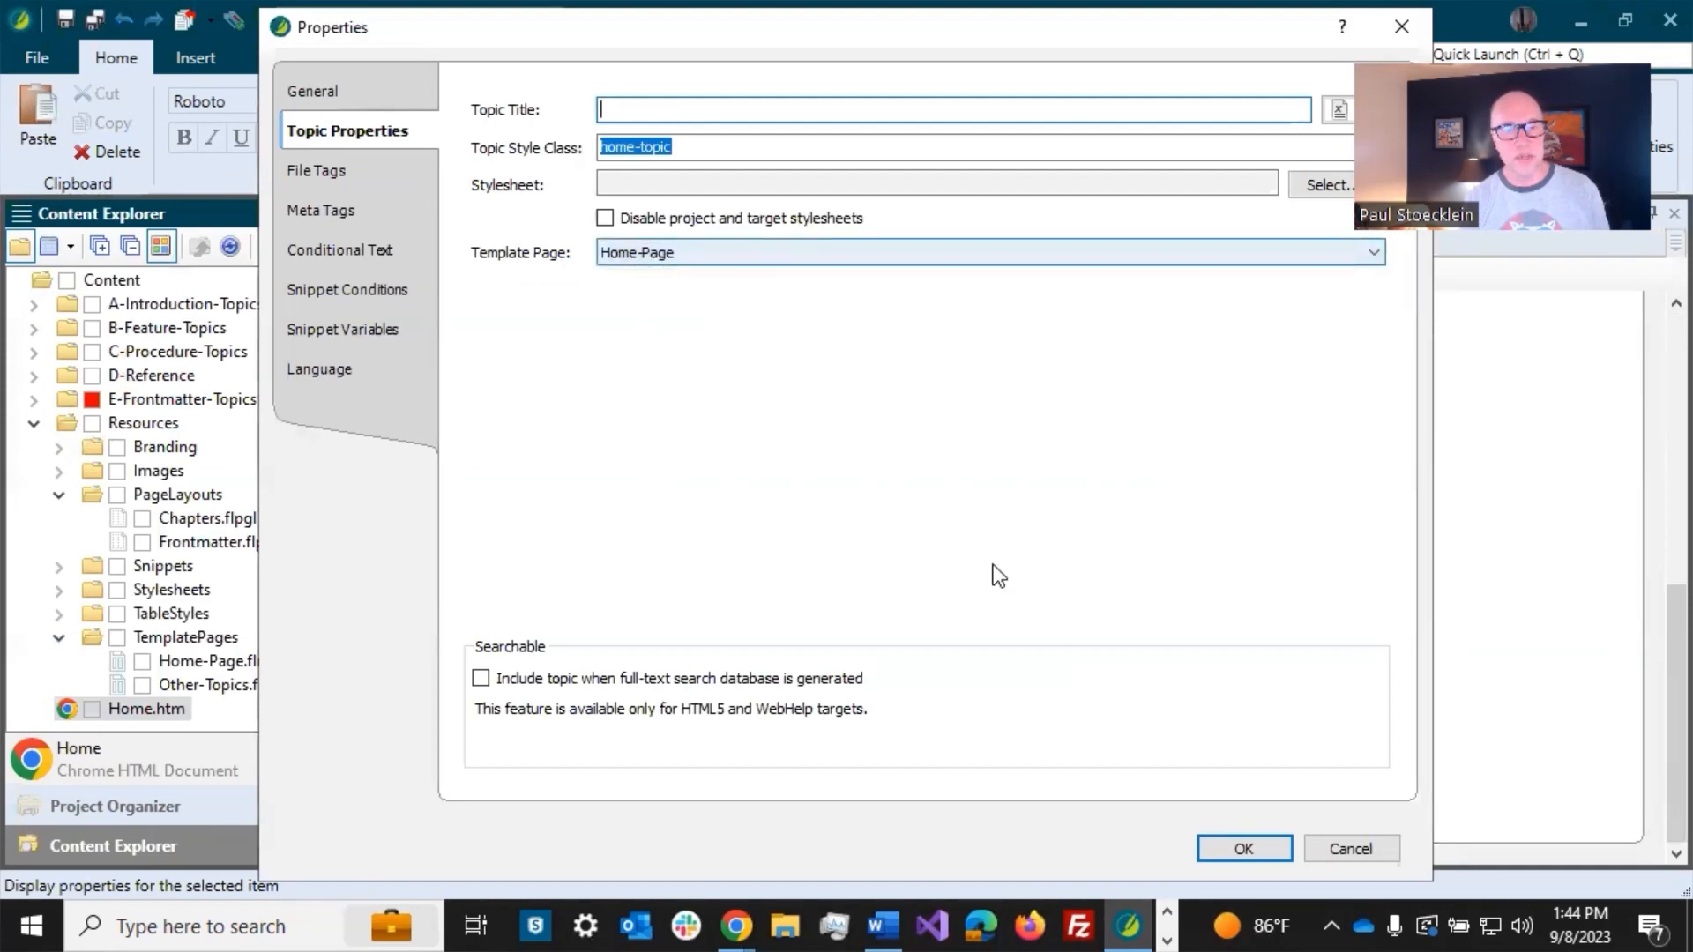
pyautogui.click(1329, 849)
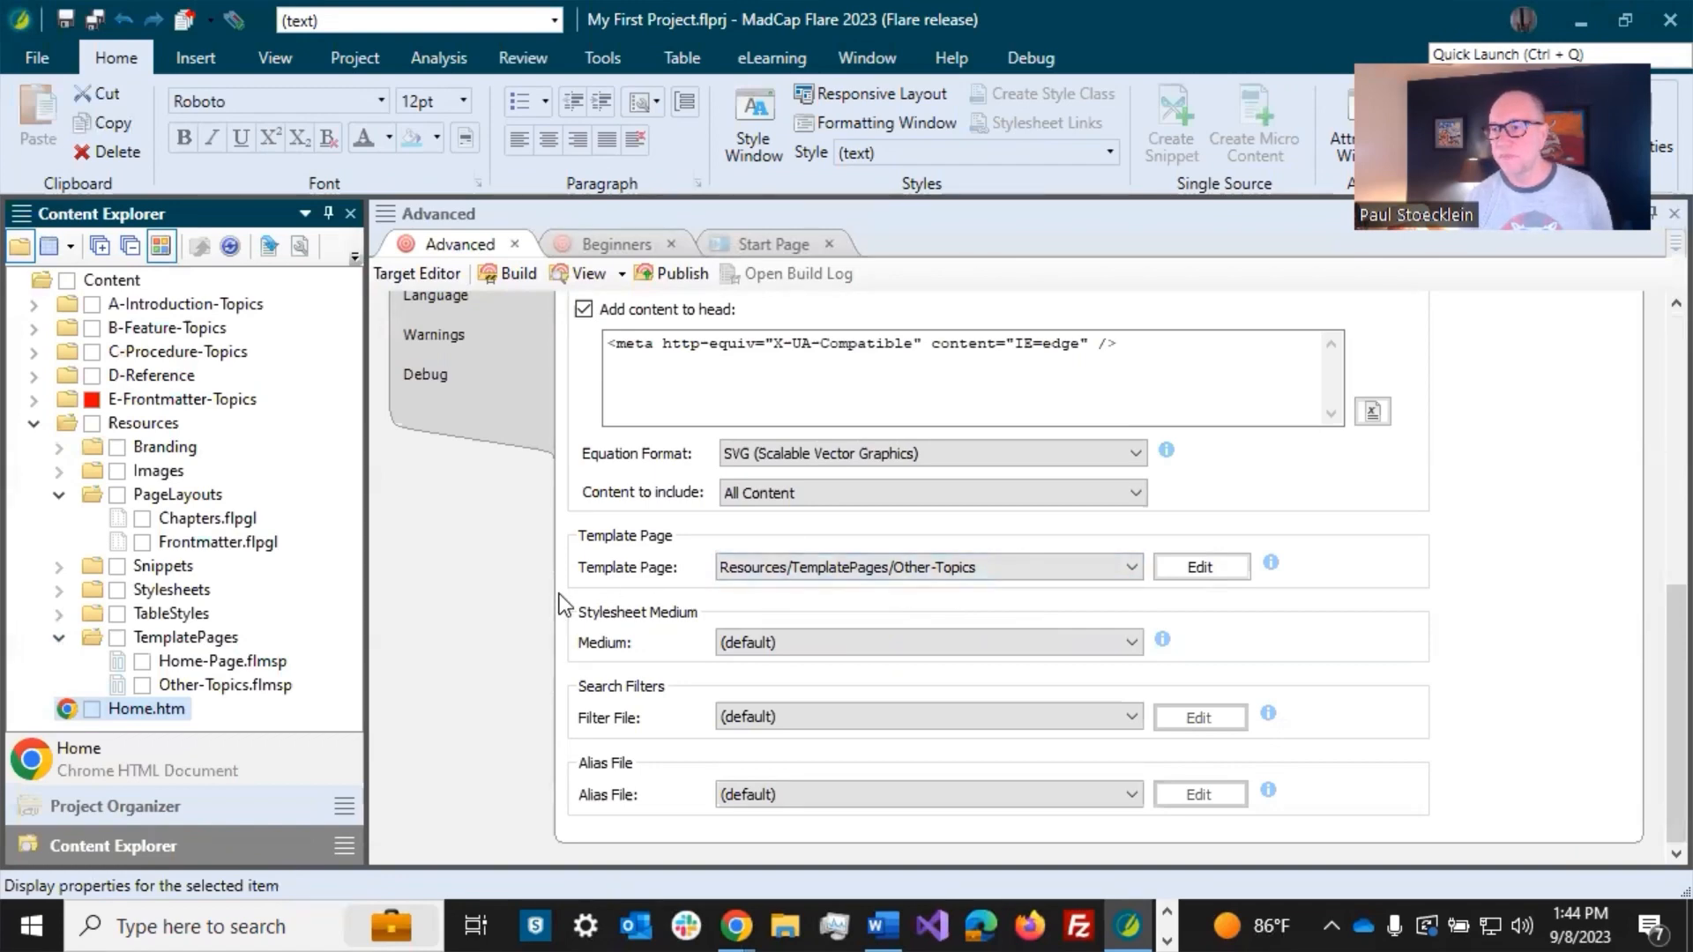
# Step: Build the Beginners target and reduce the height of the Builds pane
pyautogui.scroll(10, 517, 559)
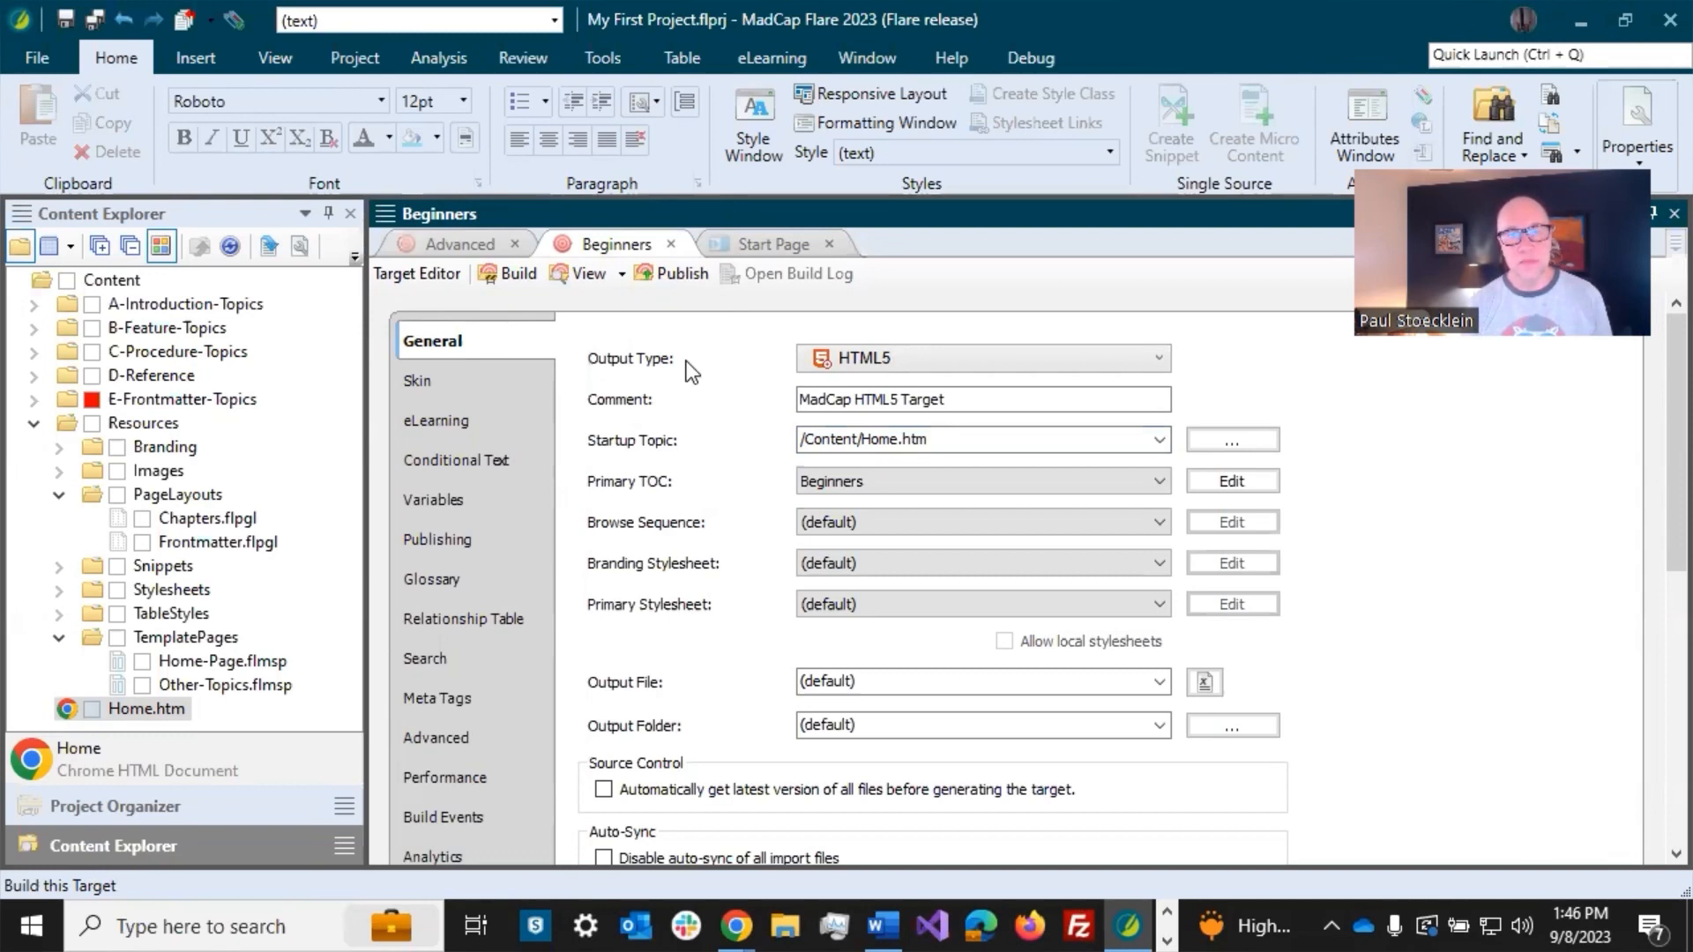
pyautogui.click(509, 274)
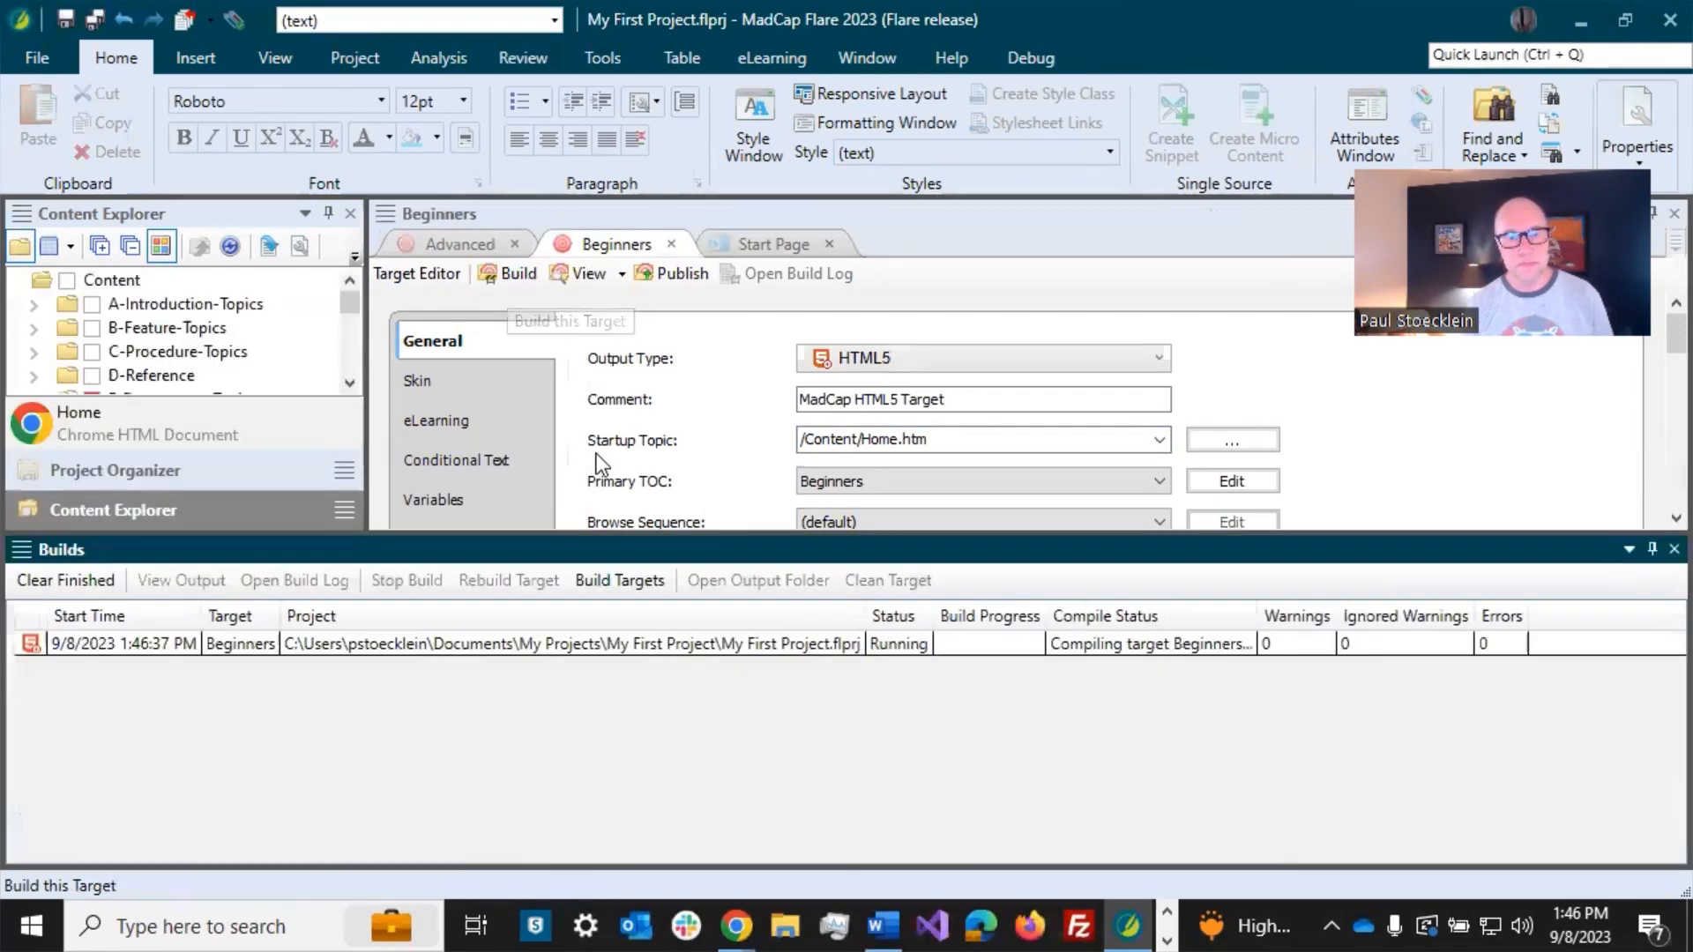
pyautogui.moveTo(676, 531); pyautogui.dragTo(850, 619)
pyautogui.click(1332, 852)
pyautogui.moveTo(1515, 703); pyautogui.dragTo(1173, 714)
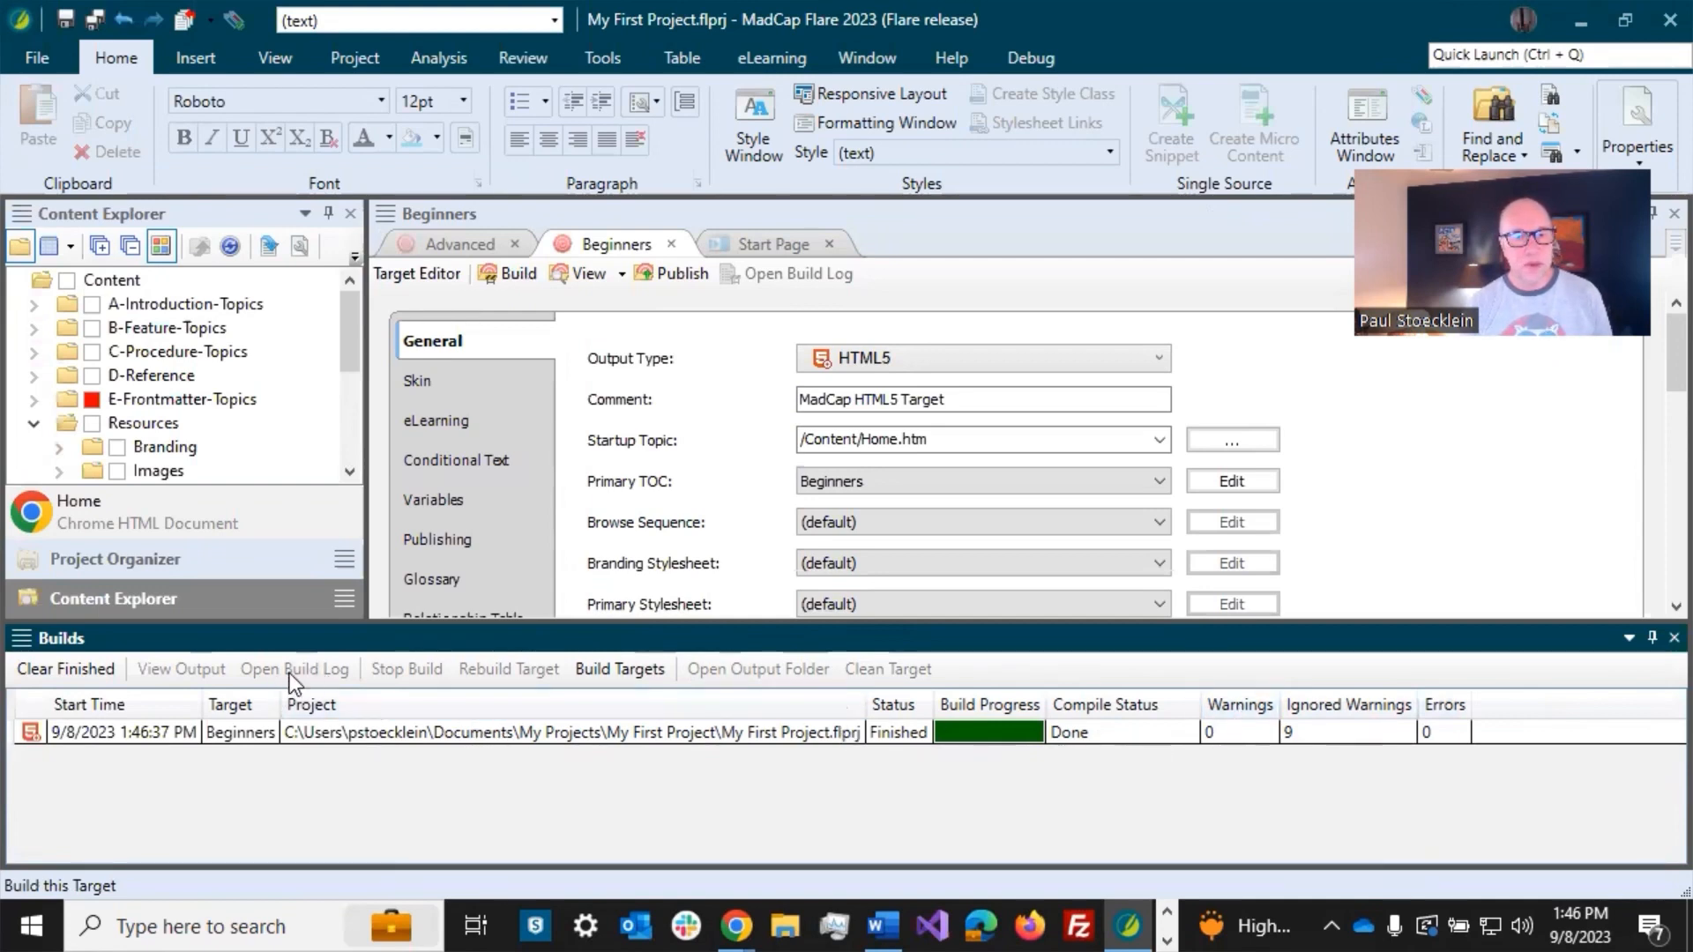
# Step: Select the finished Beginners build and check its ignored warnings
pyautogui.click(313, 732)
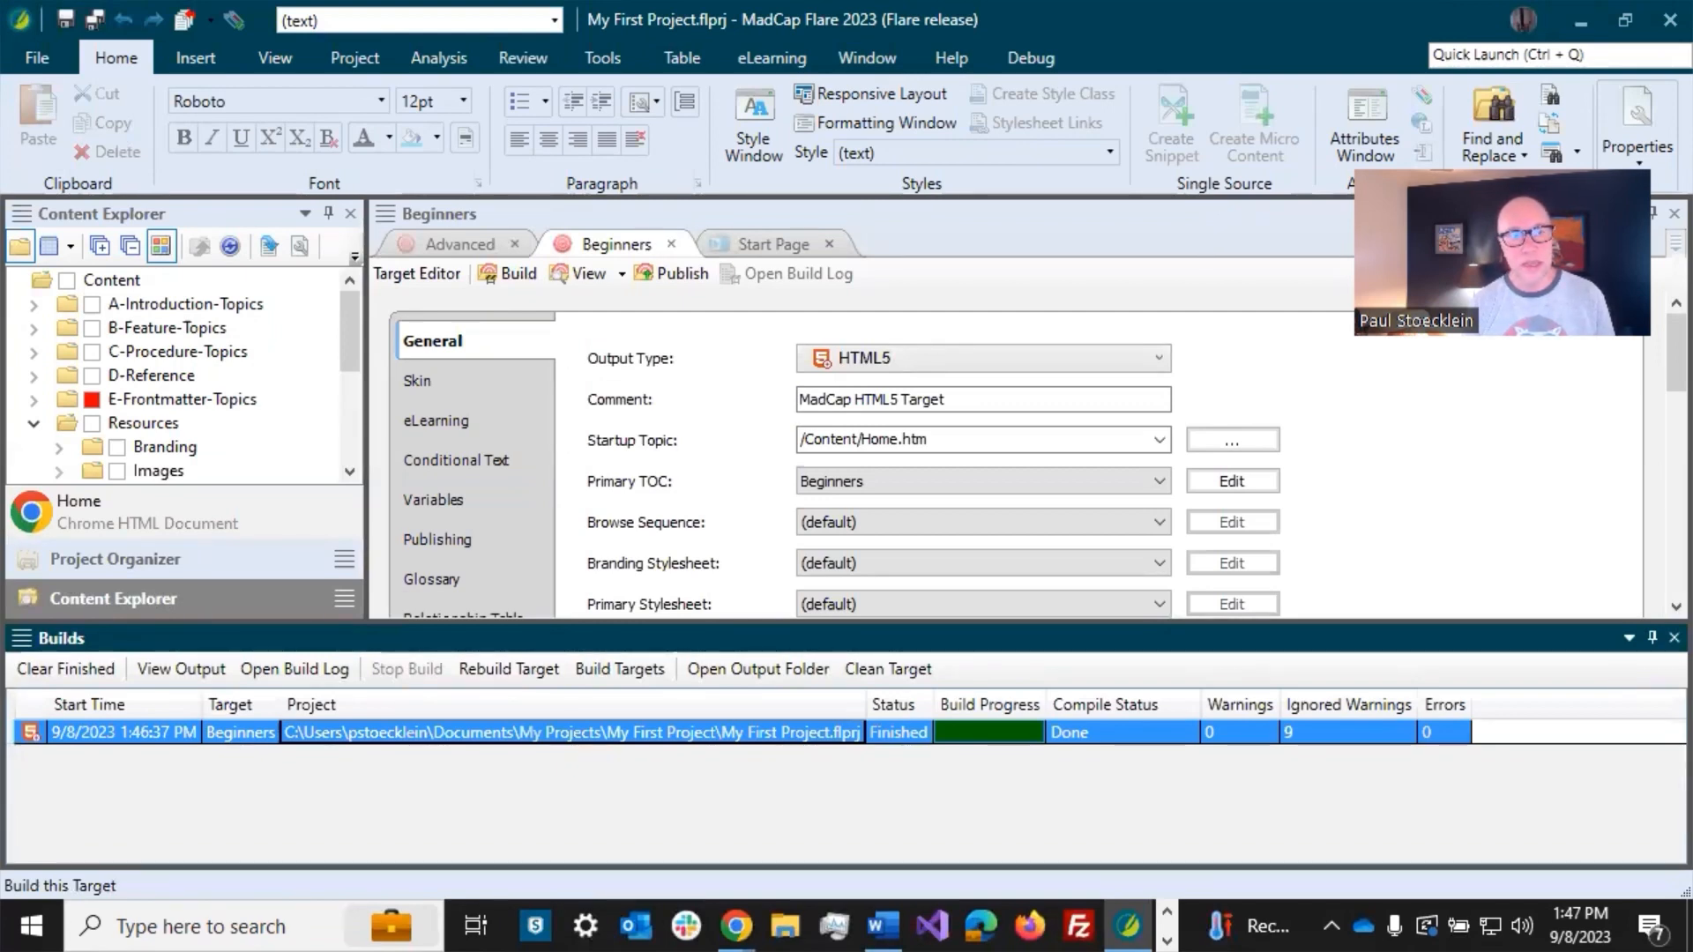
pyautogui.click(37, 57)
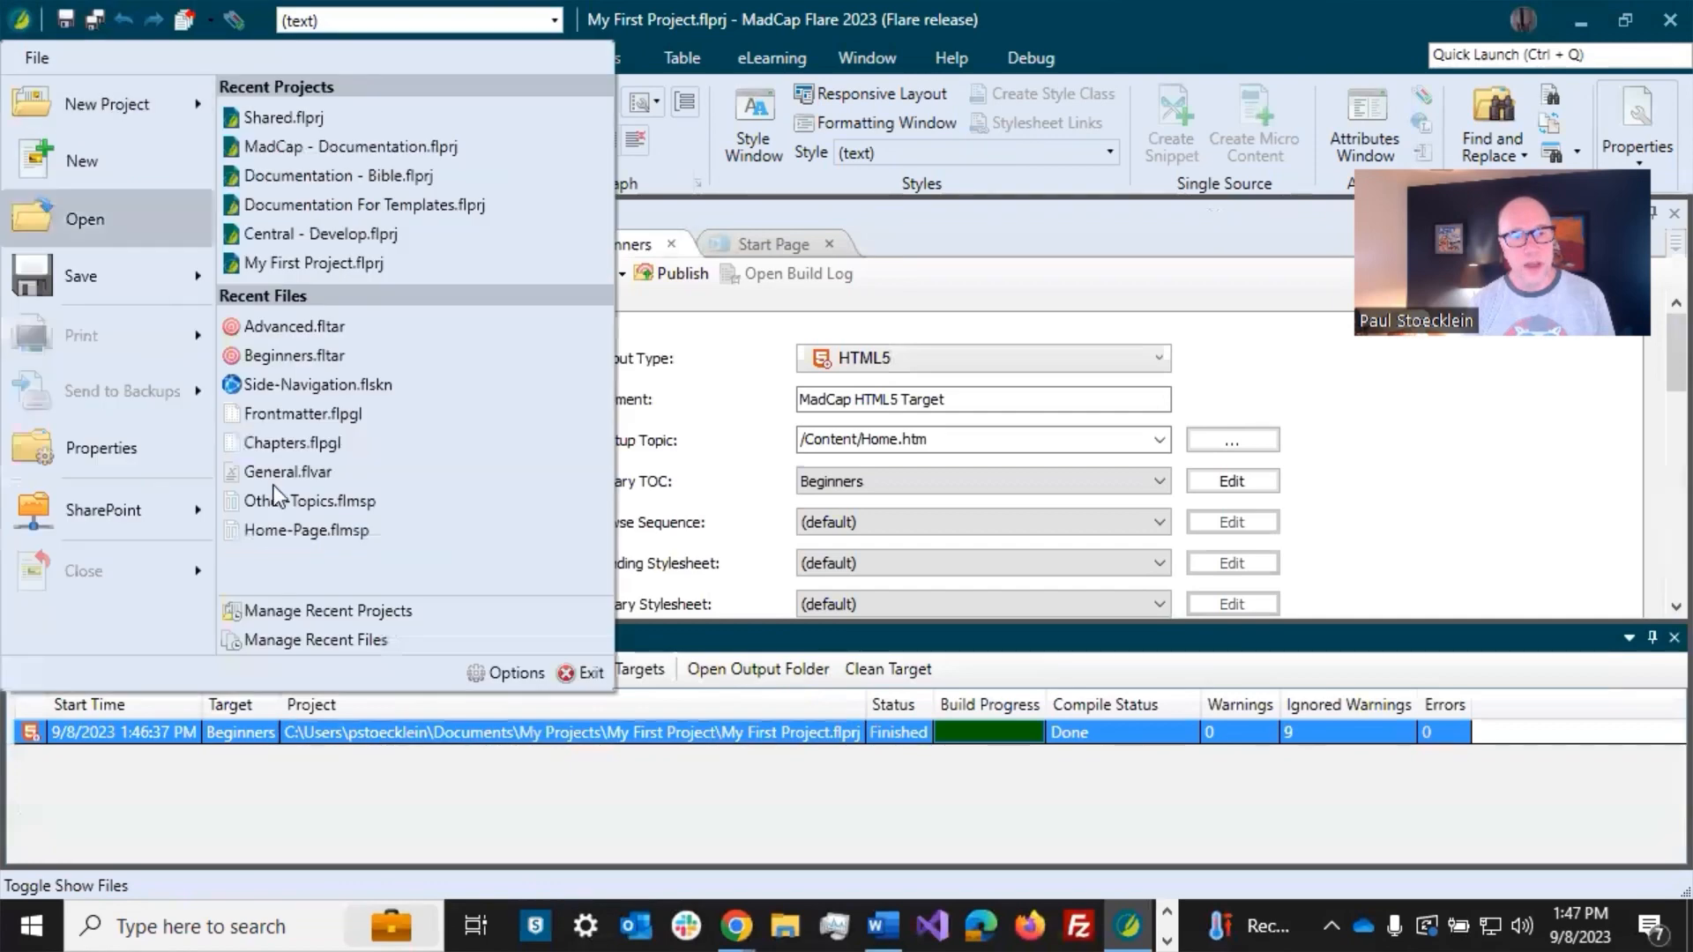
pyautogui.click(1342, 732)
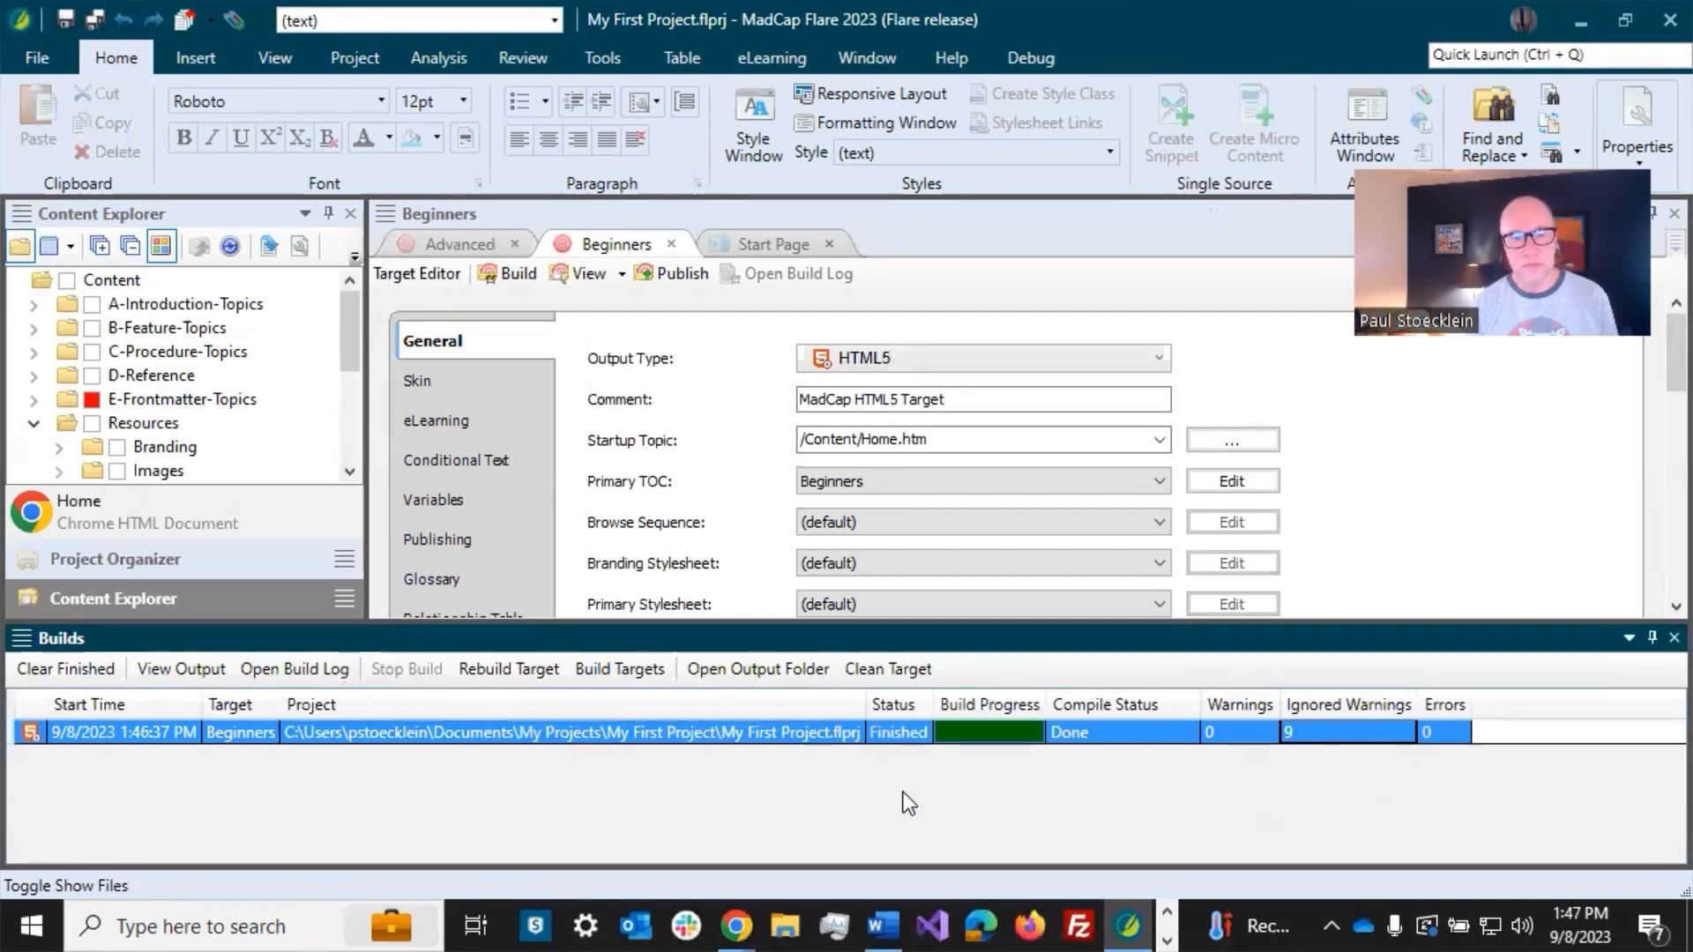
# Step: Open the Beginners output in the browser and review the whole home page, from the banner down to the footer
pyautogui.doubleClick(448, 736)
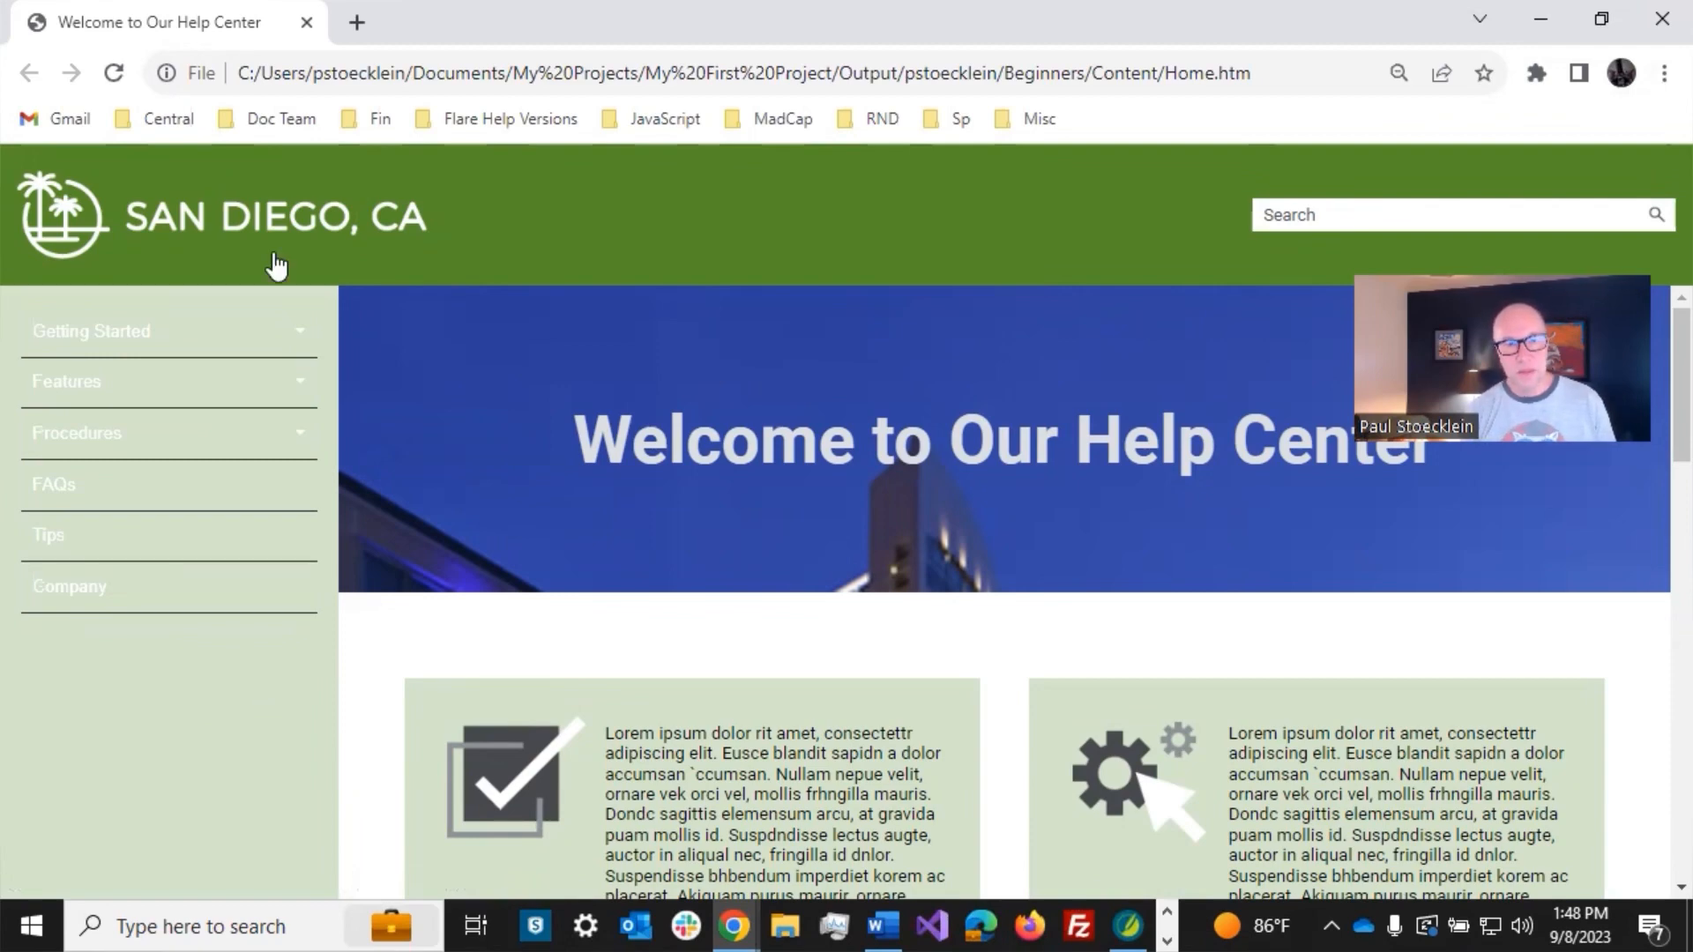
pyautogui.scroll(-2, 833, 595)
pyautogui.scroll(-10, 827, 602)
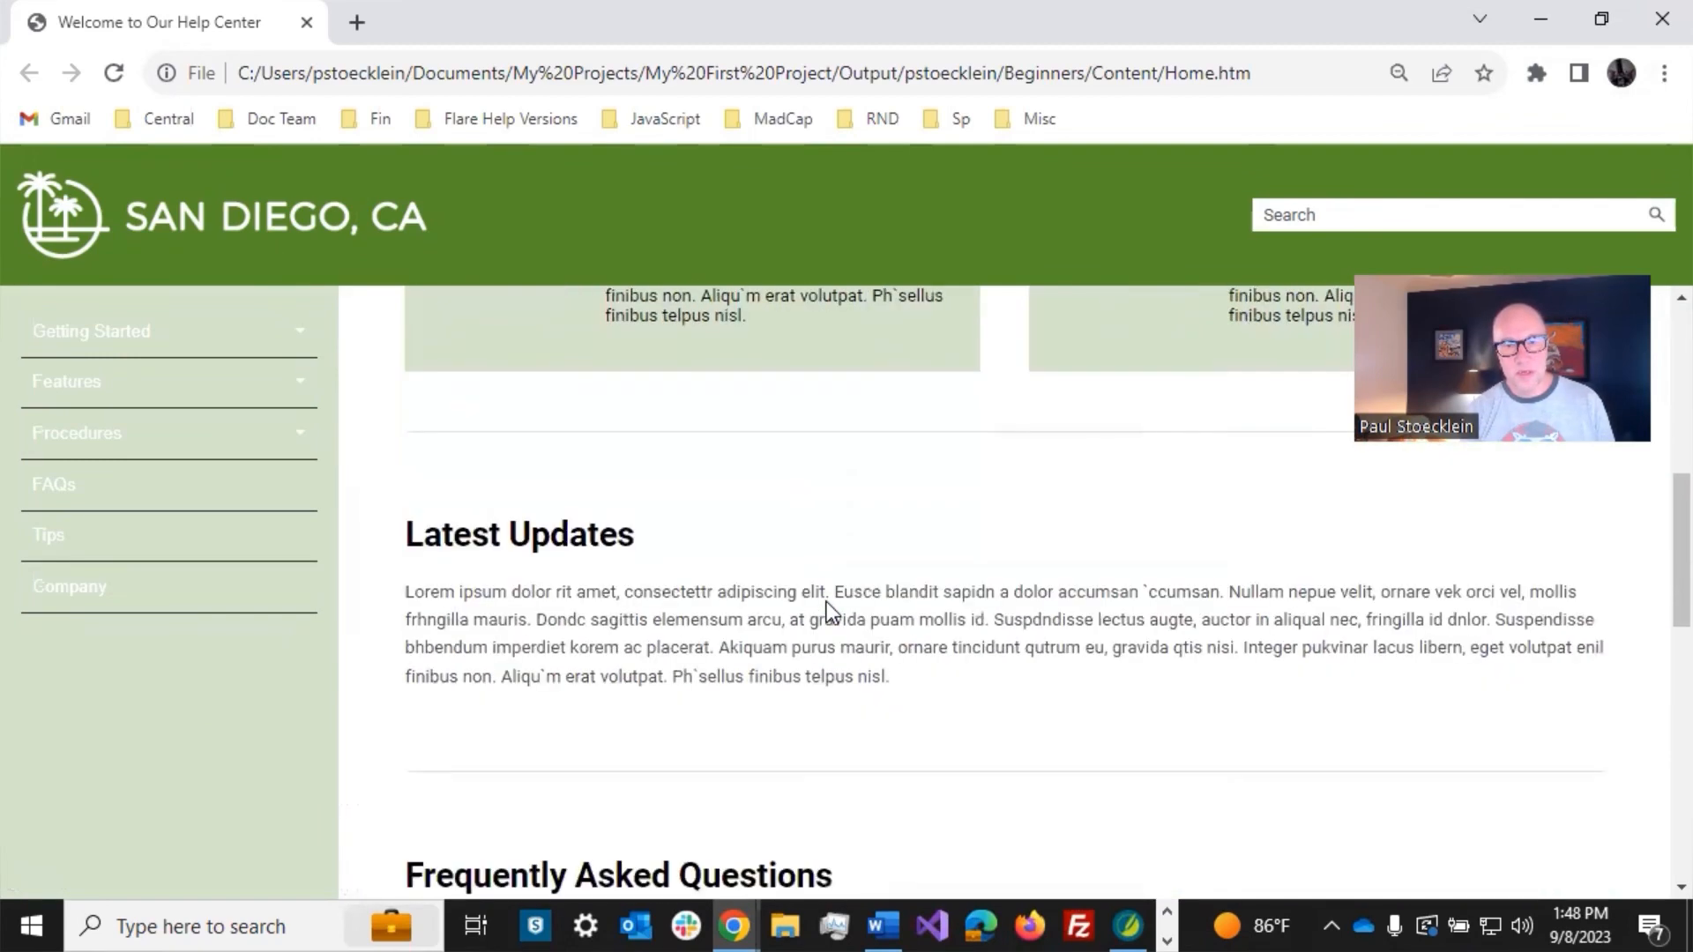
pyautogui.scroll(8, 827, 602)
pyautogui.scroll(-10, 827, 601)
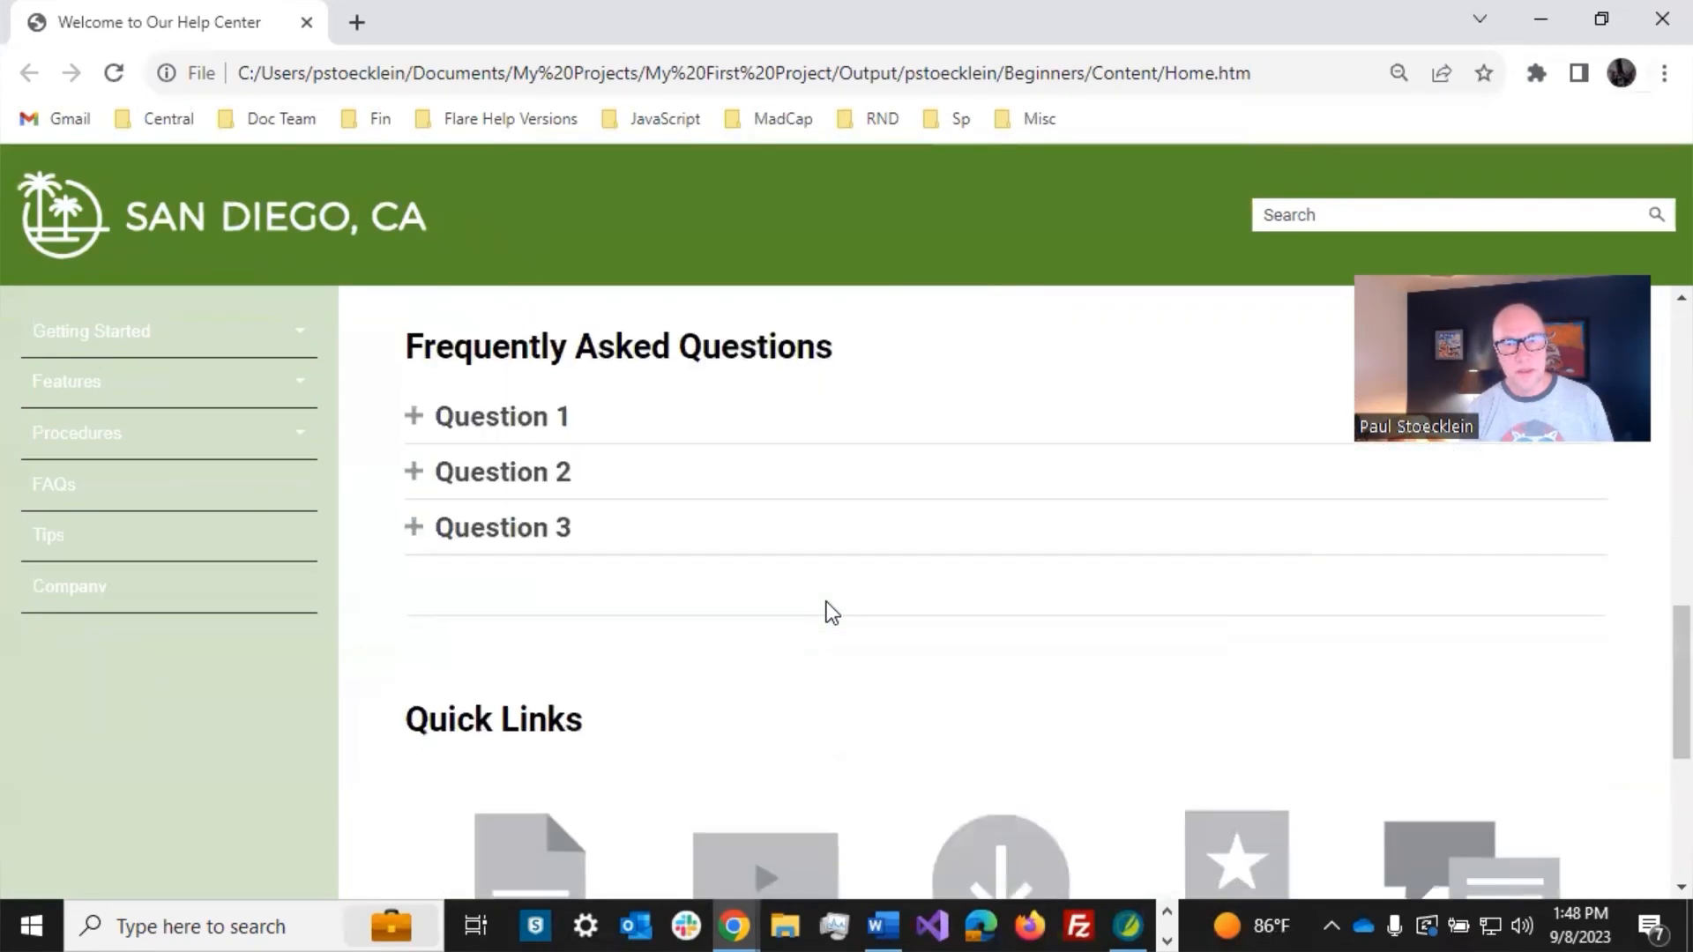
pyautogui.scroll(2, 722, 706)
pyautogui.scroll(-2, 633, 781)
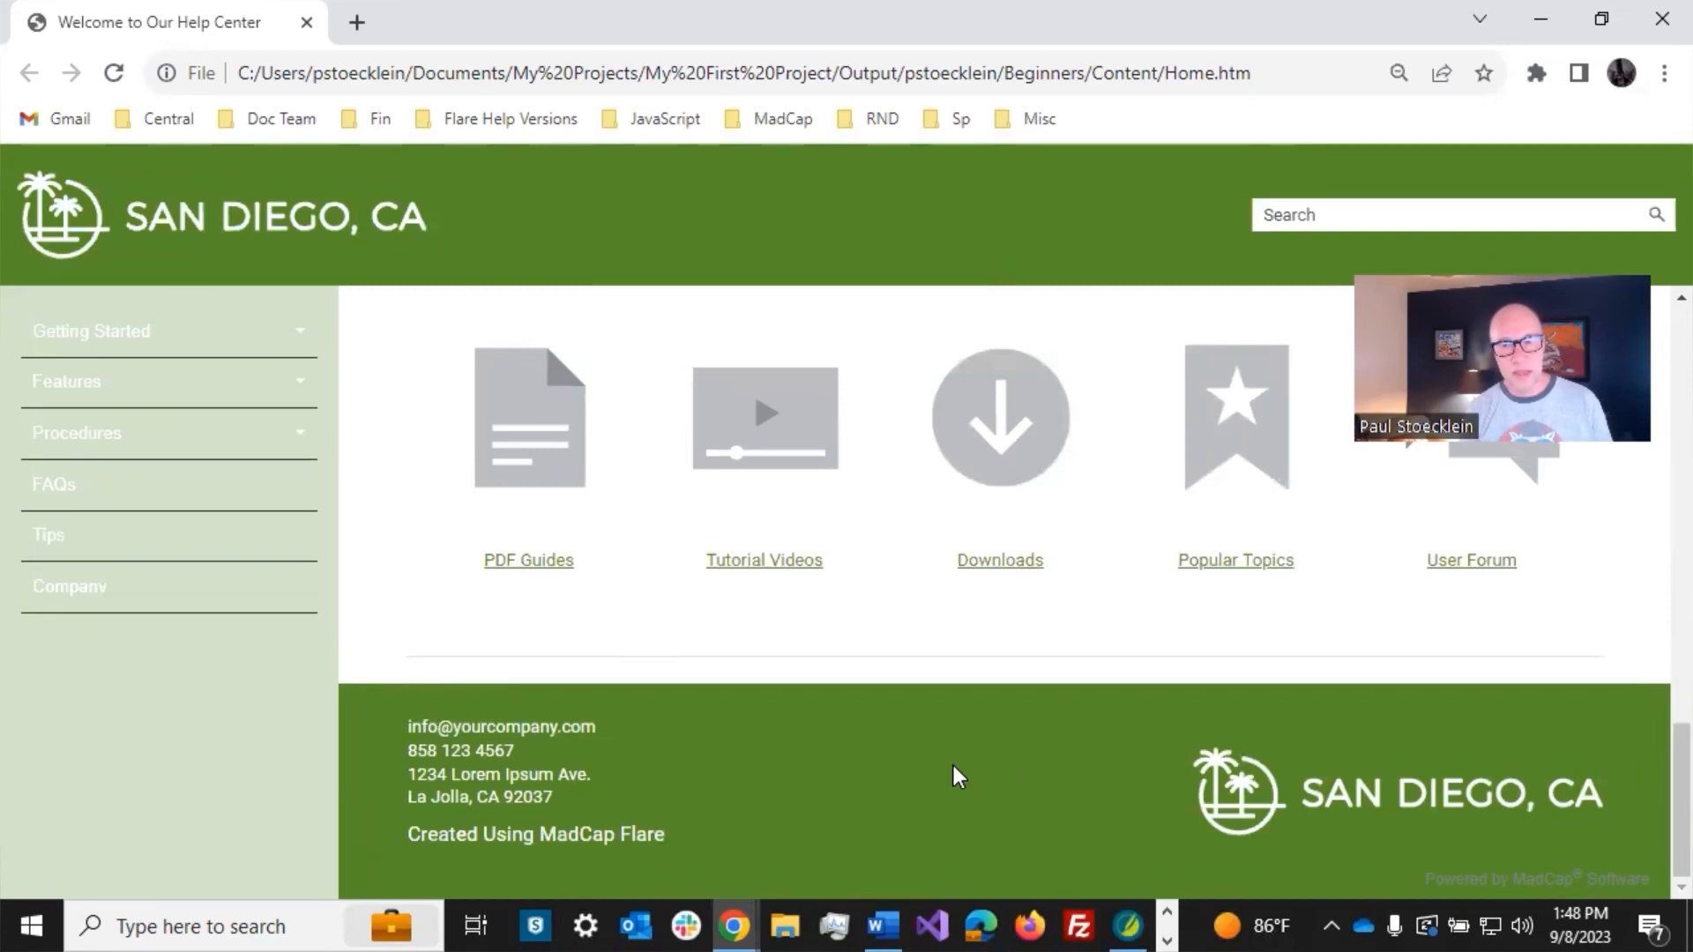
pyautogui.scroll(15, 505, 769)
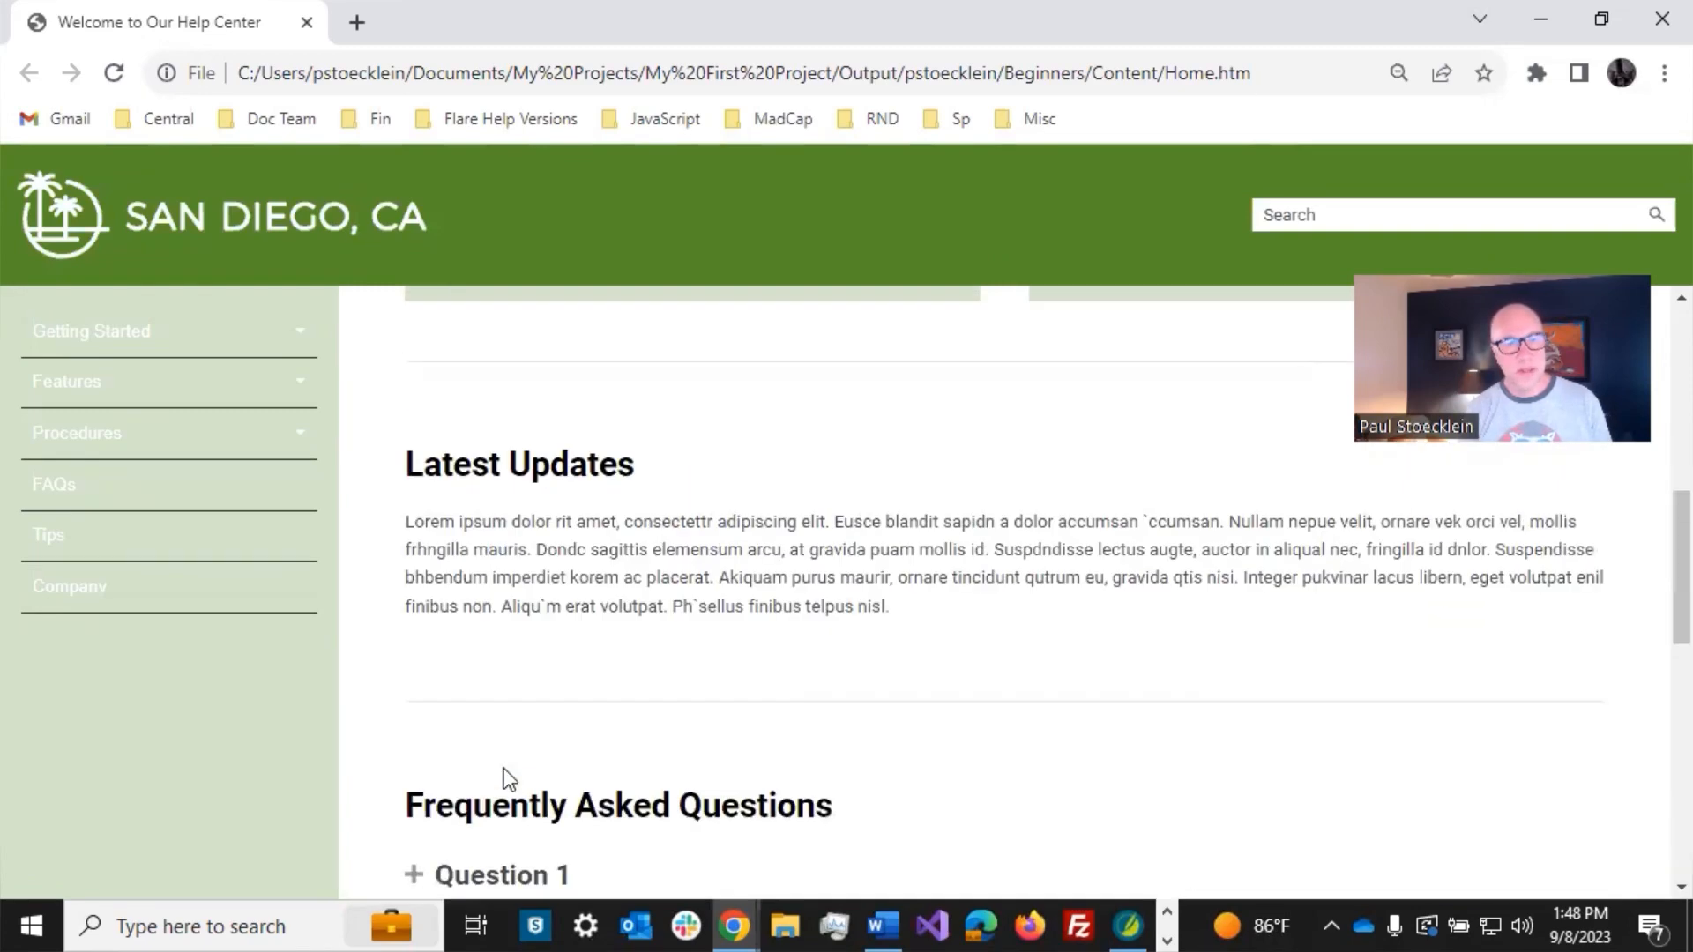
# Step: Expand Features in the Beginners output's side navigation and review the Feature 2 topic down to its copyright line
pyautogui.click(308, 384)
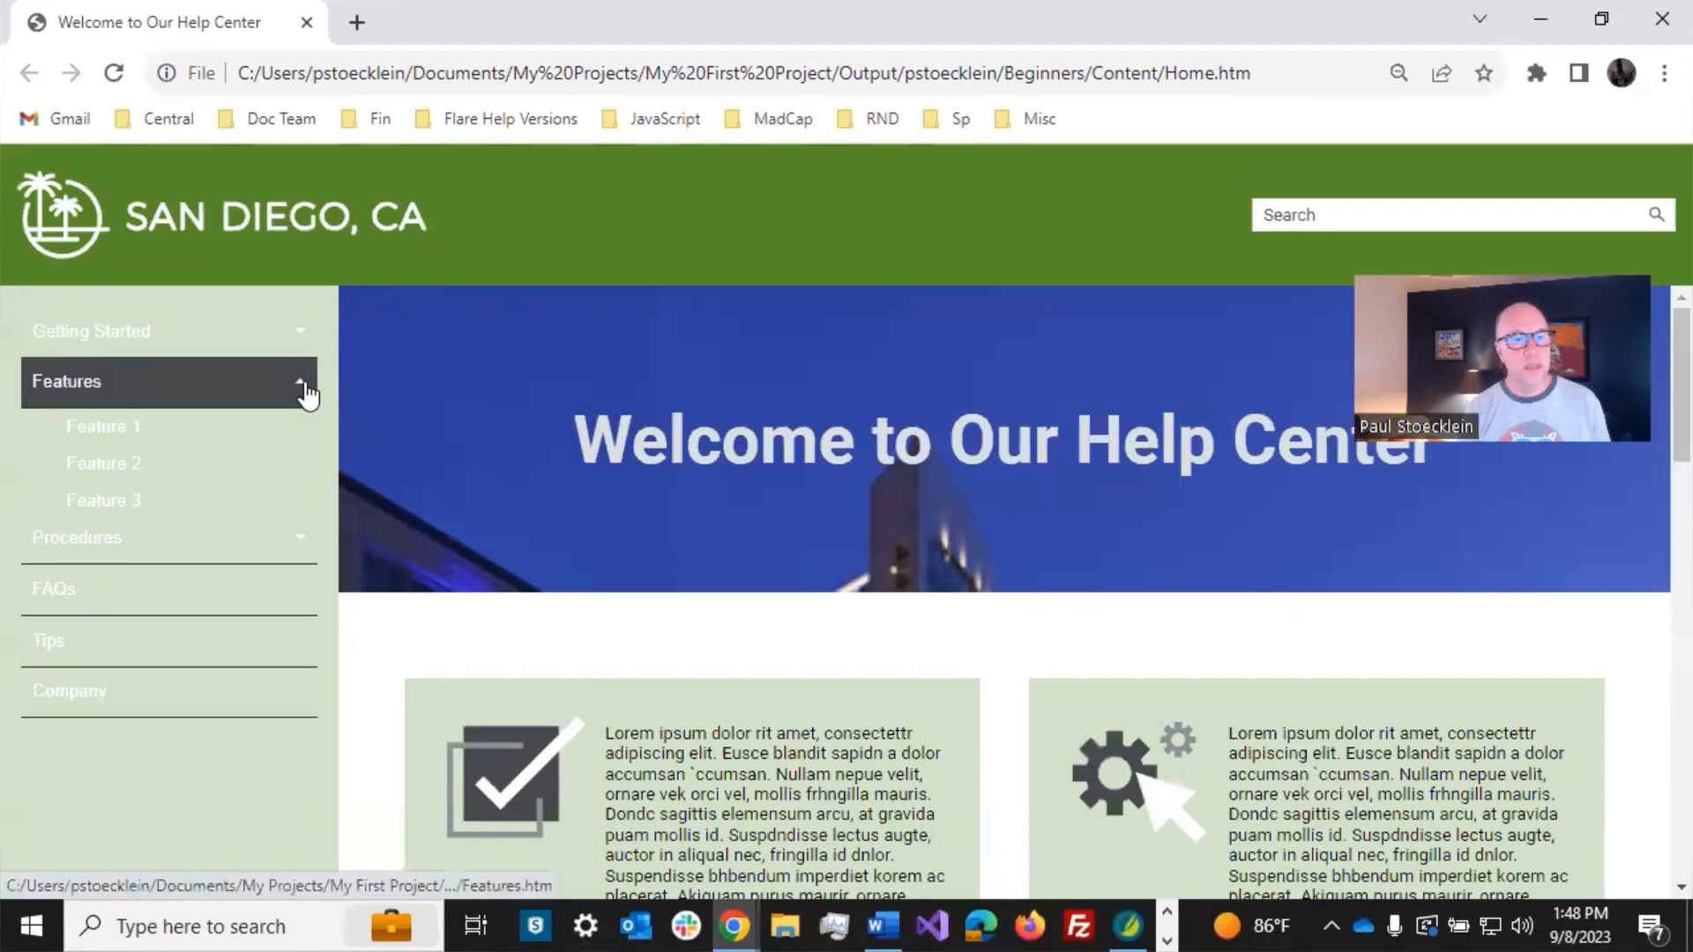
pyautogui.click(137, 476)
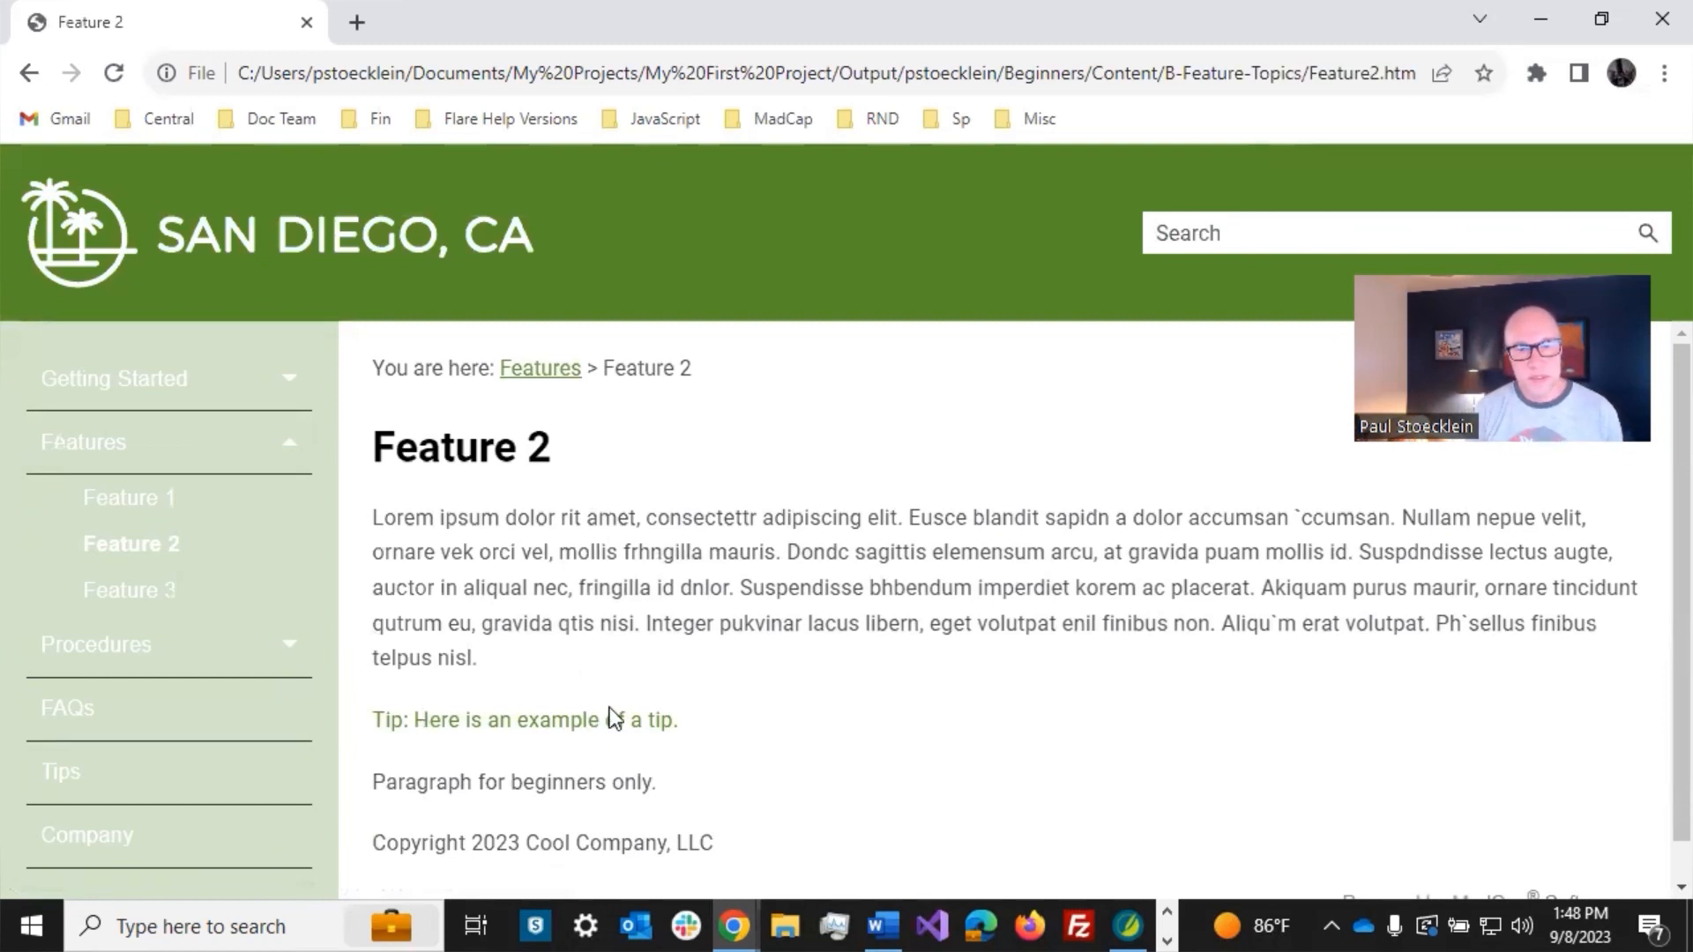
pyautogui.scroll(-1, 610, 707)
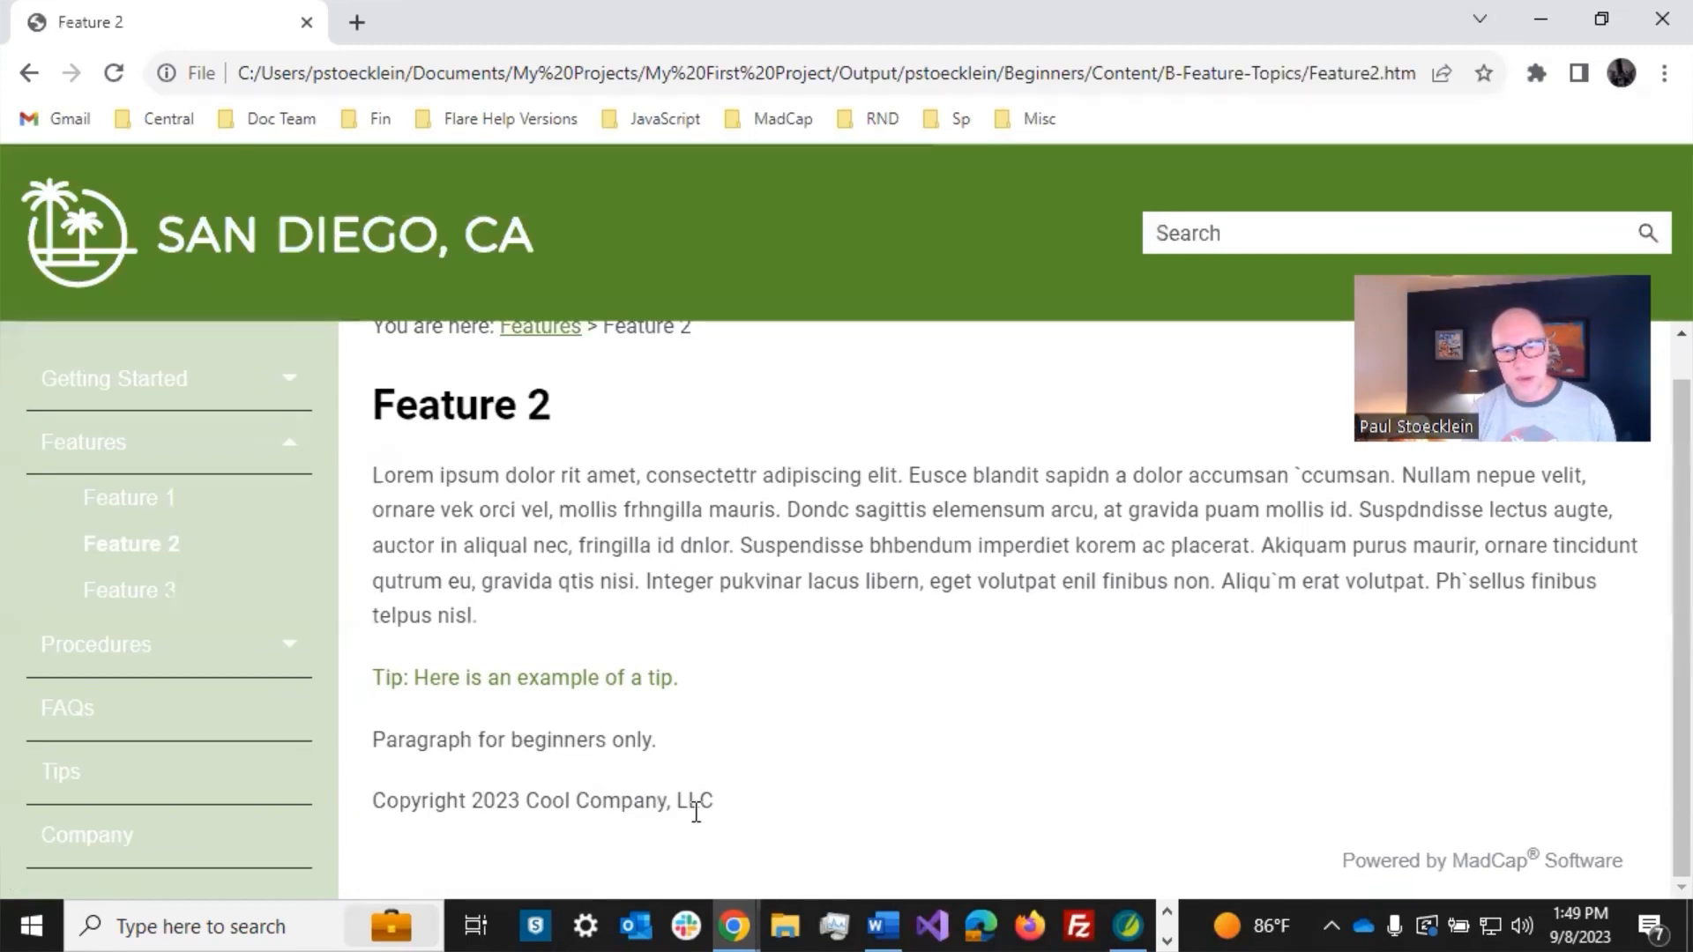
# Step: Return to MadCap Flare and build the Advanced target
pyautogui.click(1127, 926)
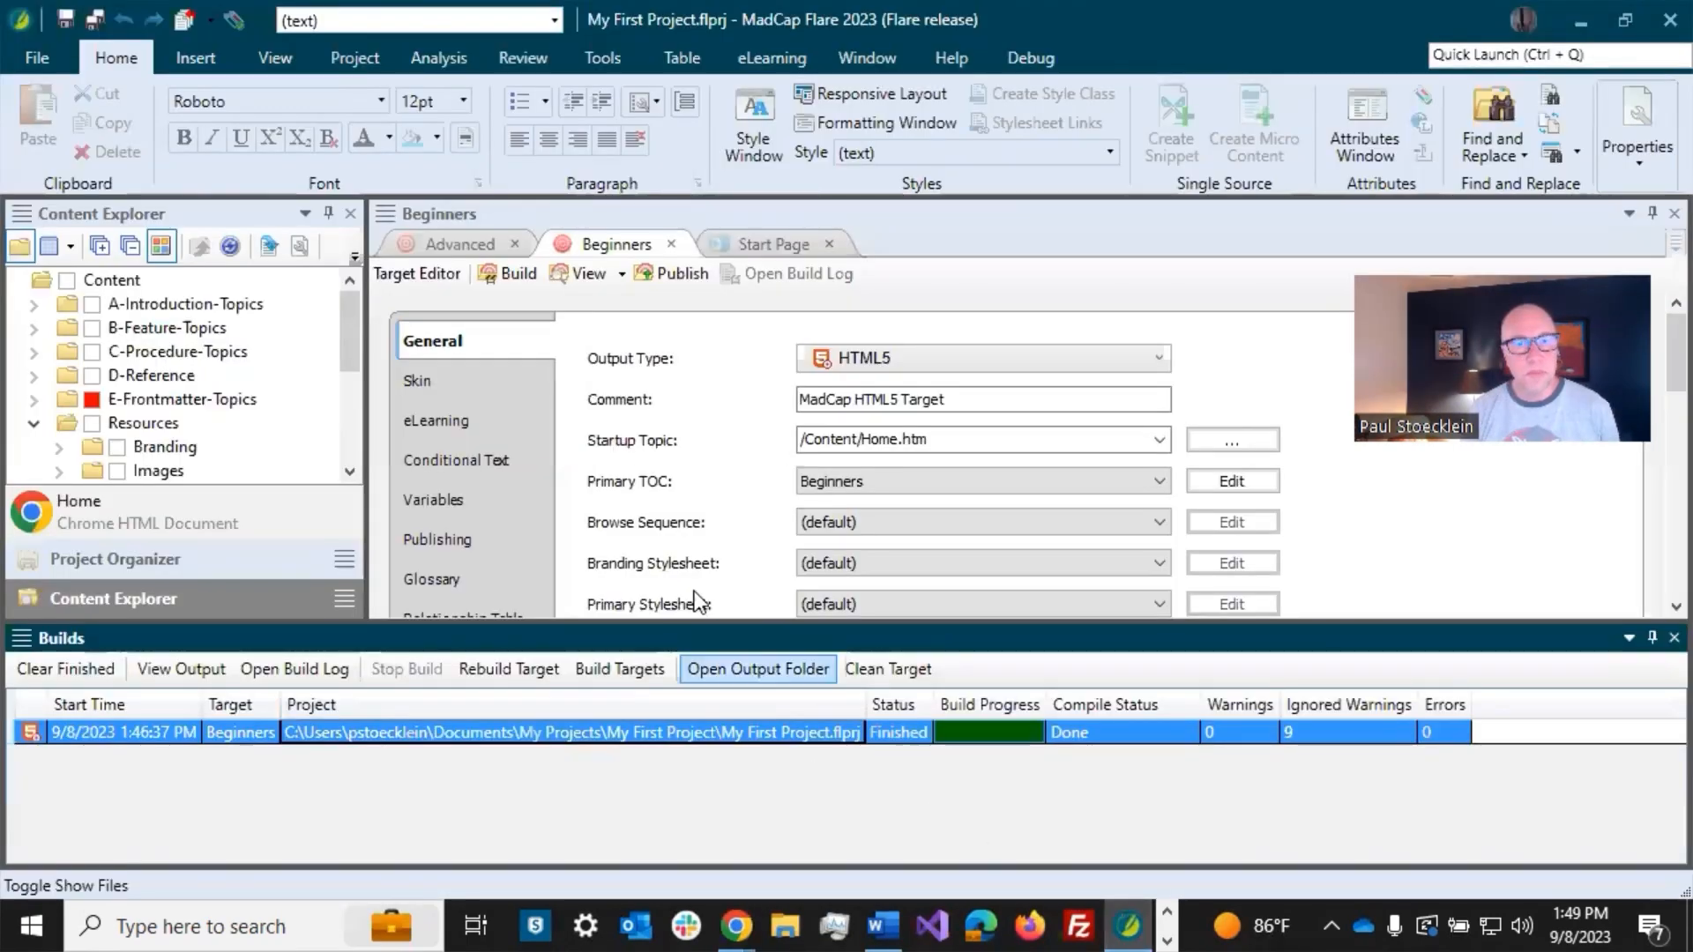
pyautogui.click(457, 247)
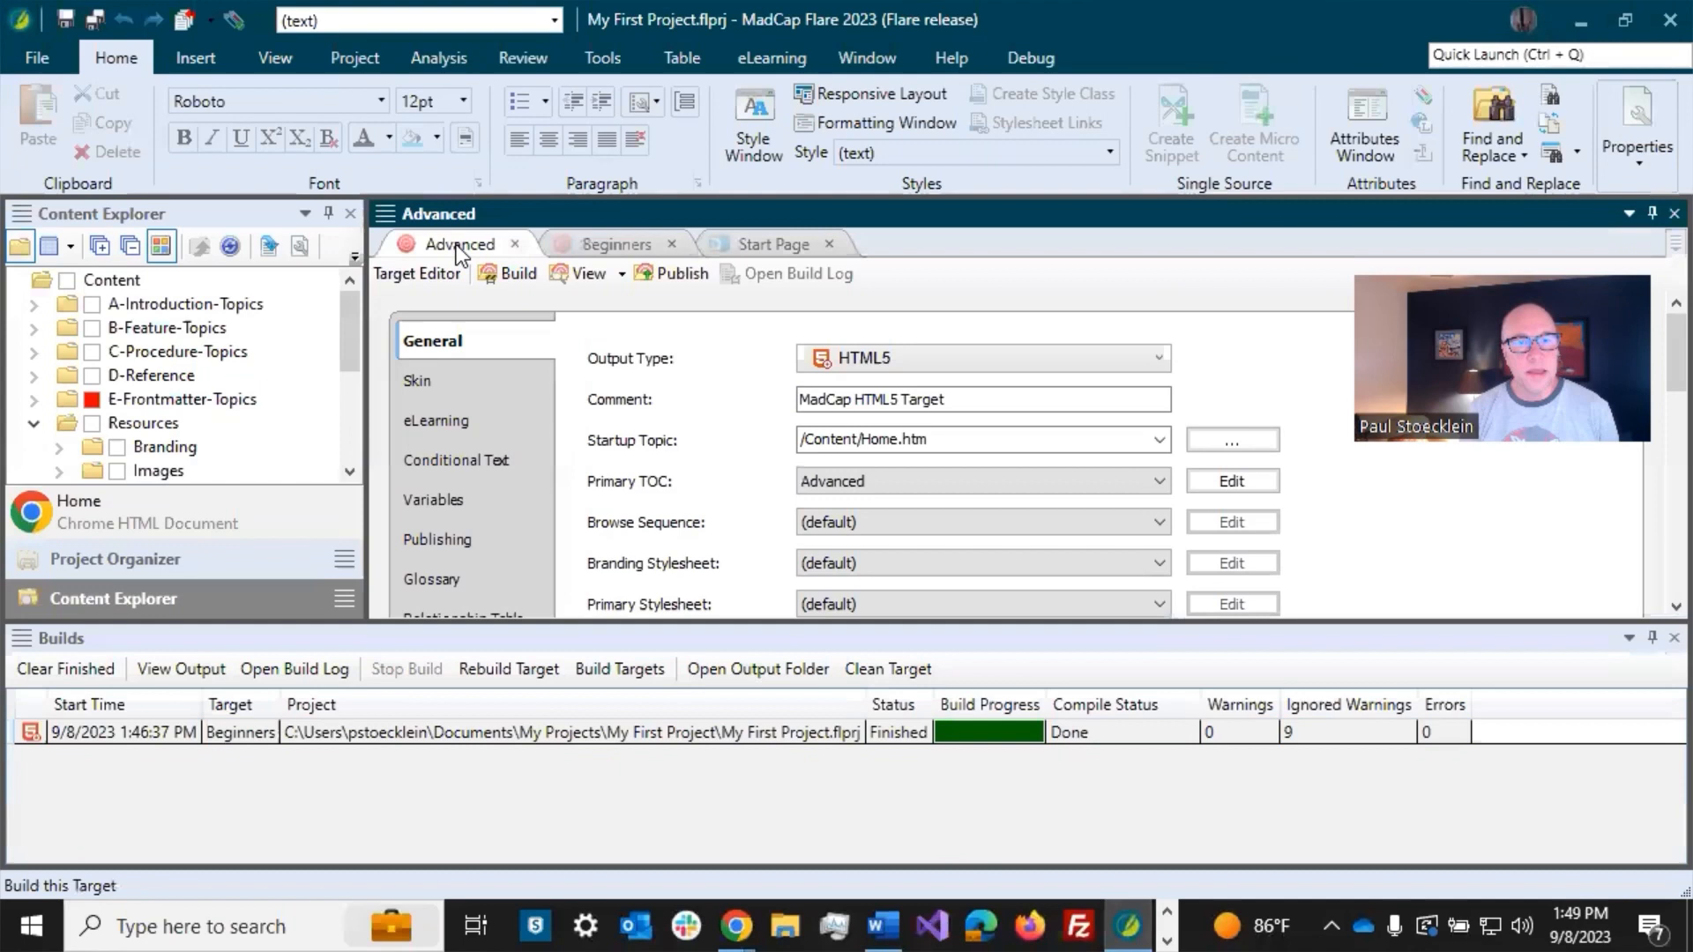
pyautogui.click(506, 273)
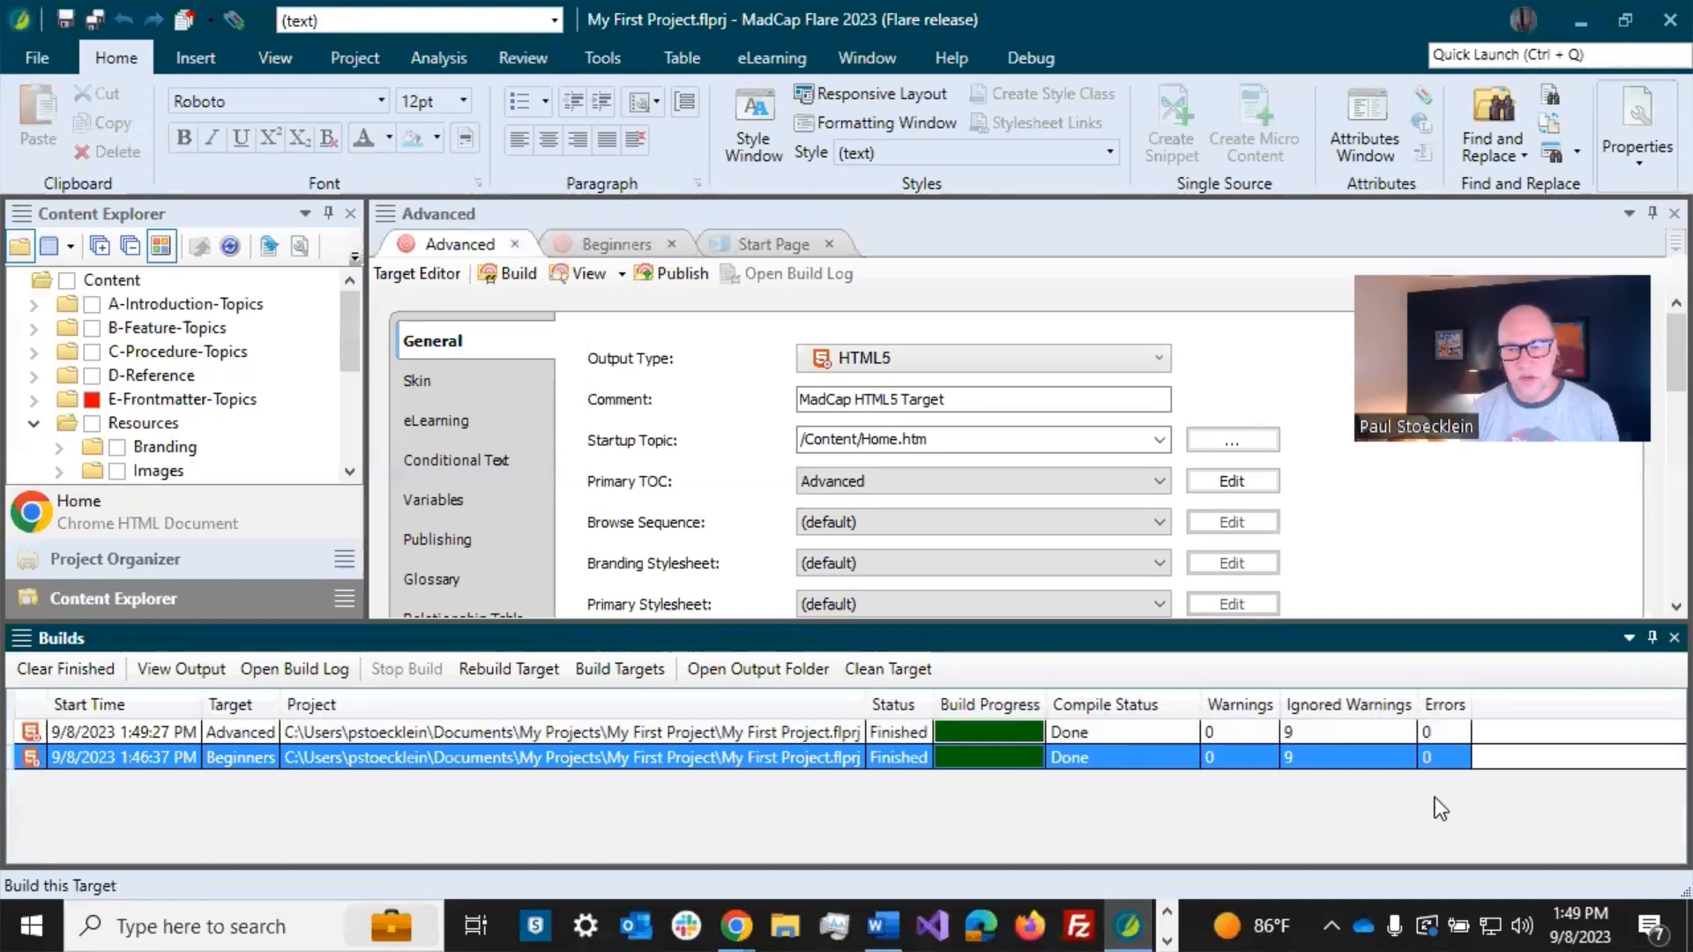
# Step: Open the Advanced output in the browser, expand Features and review its Feature 2 topic
pyautogui.doubleClick(664, 732)
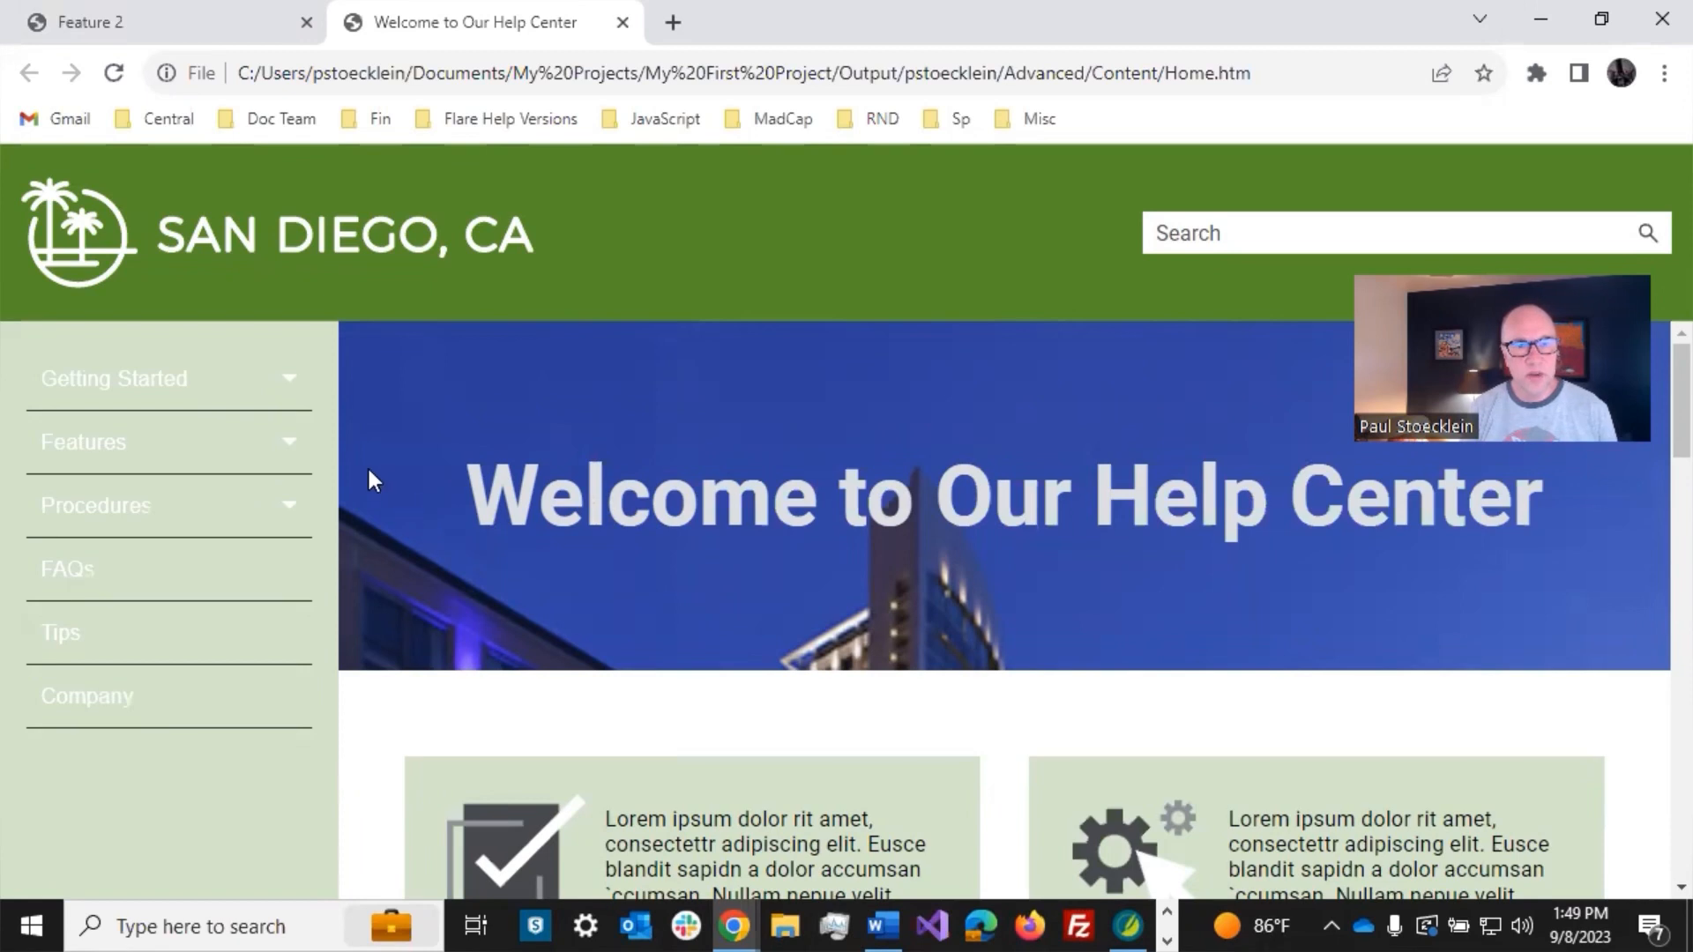
pyautogui.click(291, 445)
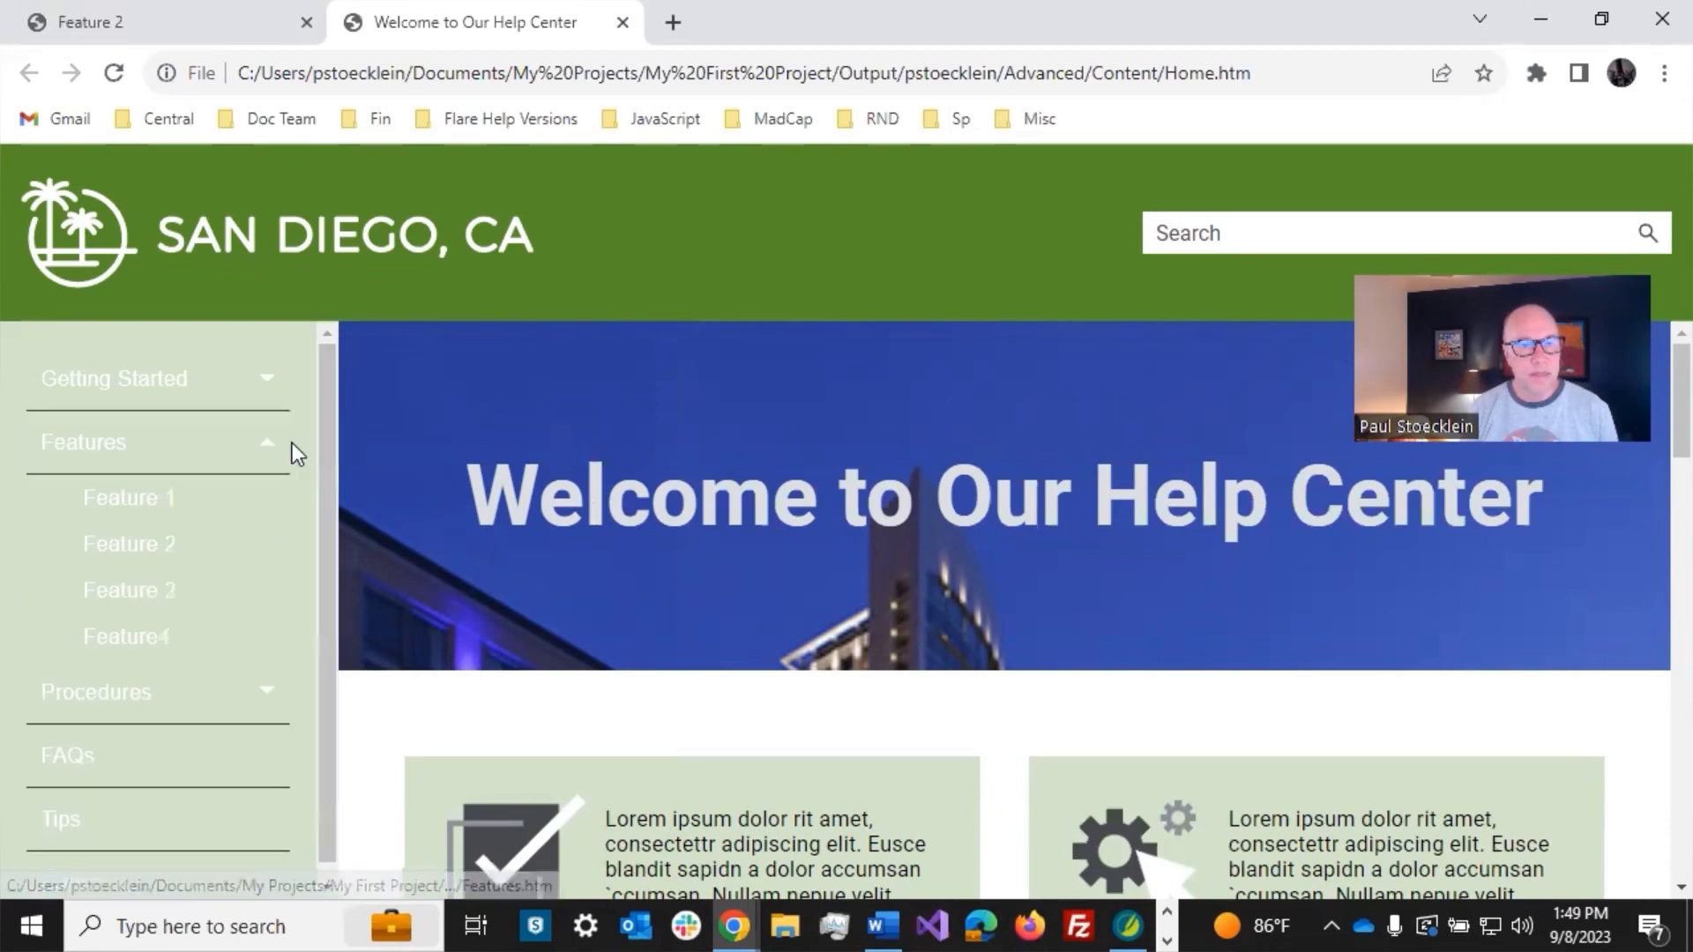
pyautogui.click(176, 546)
pyautogui.scroll(-3, 545, 585)
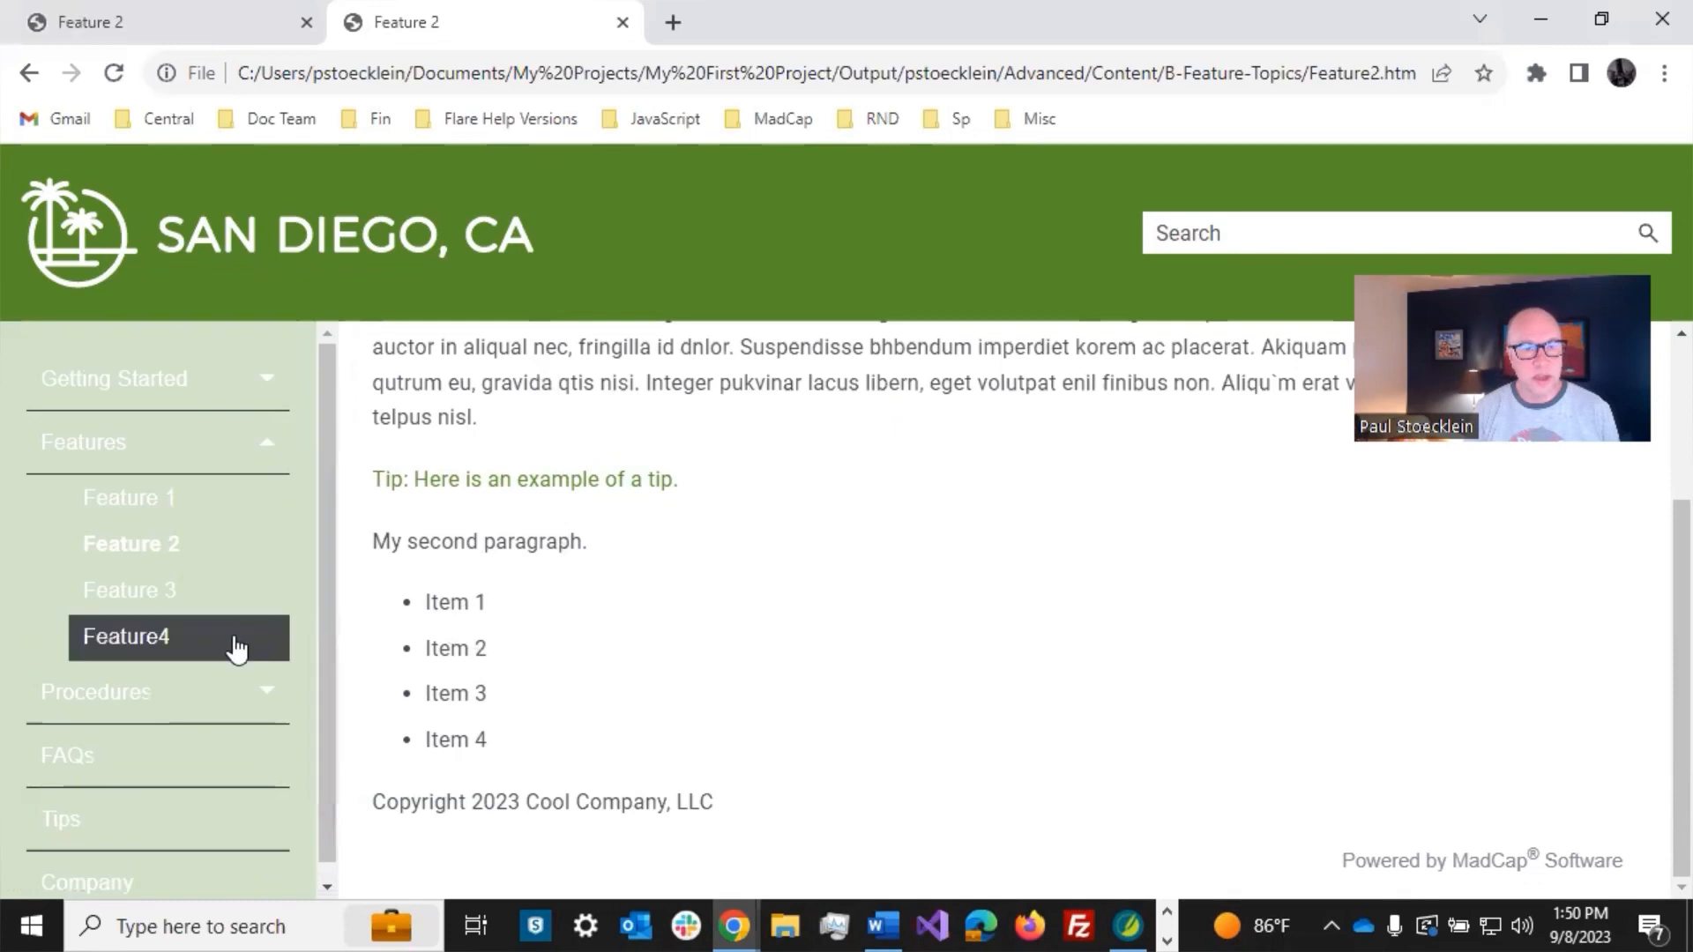
# Step: Review the Feature4 topic in the Advanced output, and return to the Feature 2 topic to check its tip and closing content
pyautogui.click(158, 652)
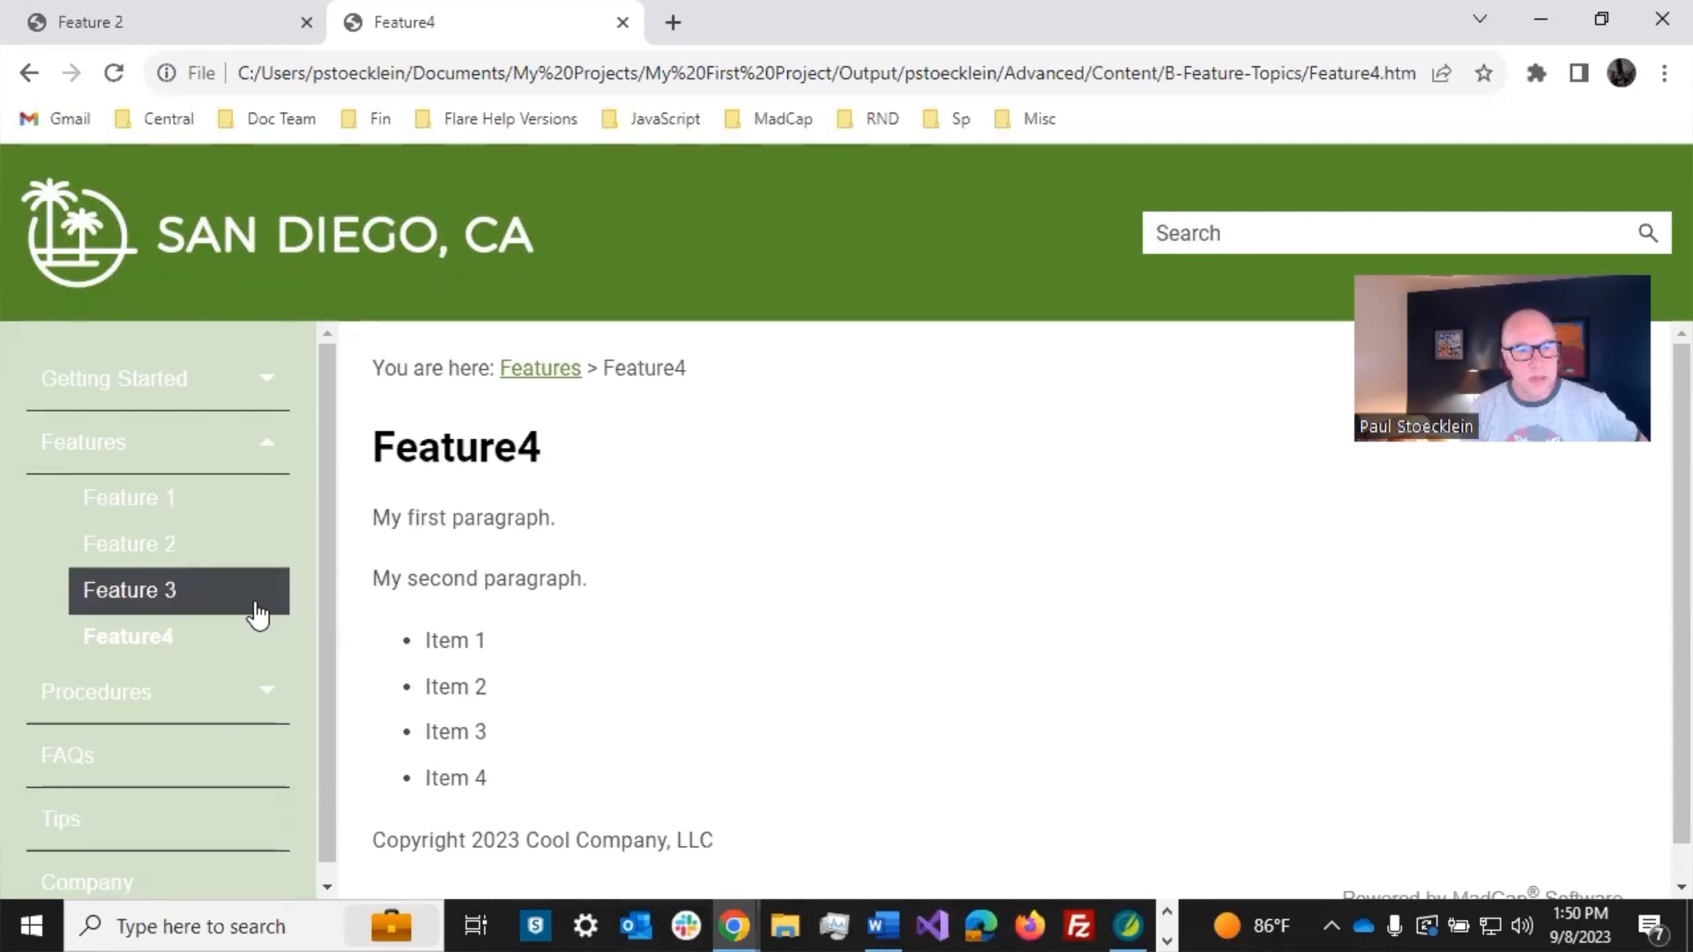
pyautogui.click(162, 556)
pyautogui.scroll(-3, 582, 711)
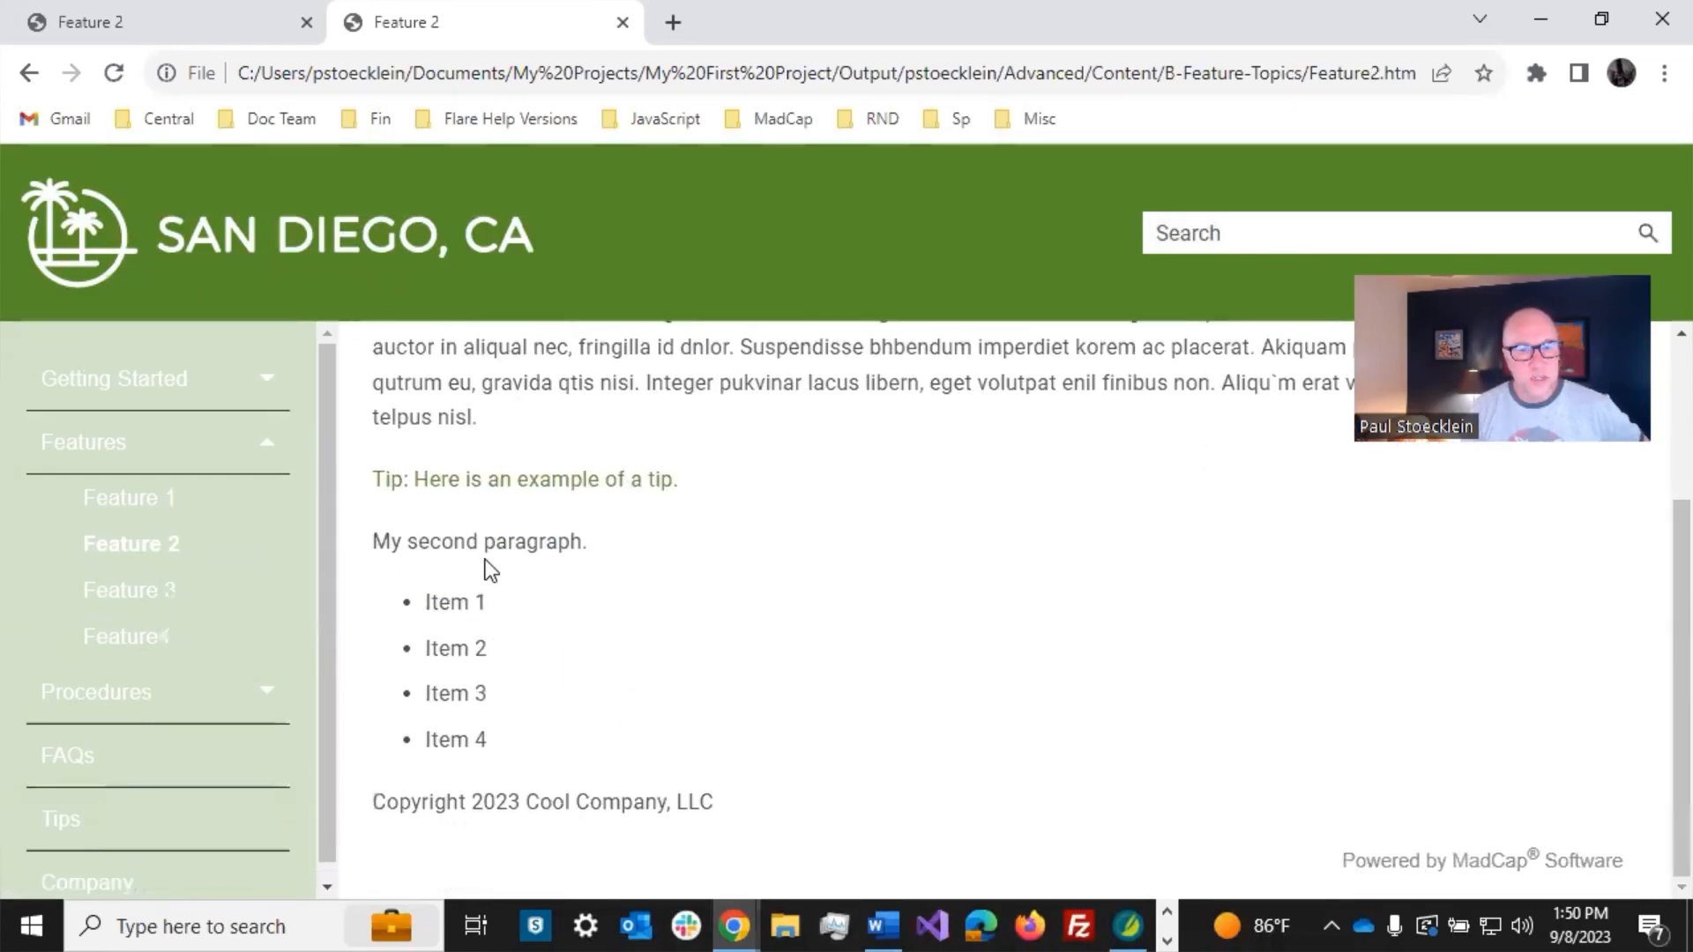
# Step: Return to MadCap Flare, open the Advanced target's output folder, and preview the output from its Default HTML file before returning to the folder
pyautogui.hotkey('alt', 'Tab')
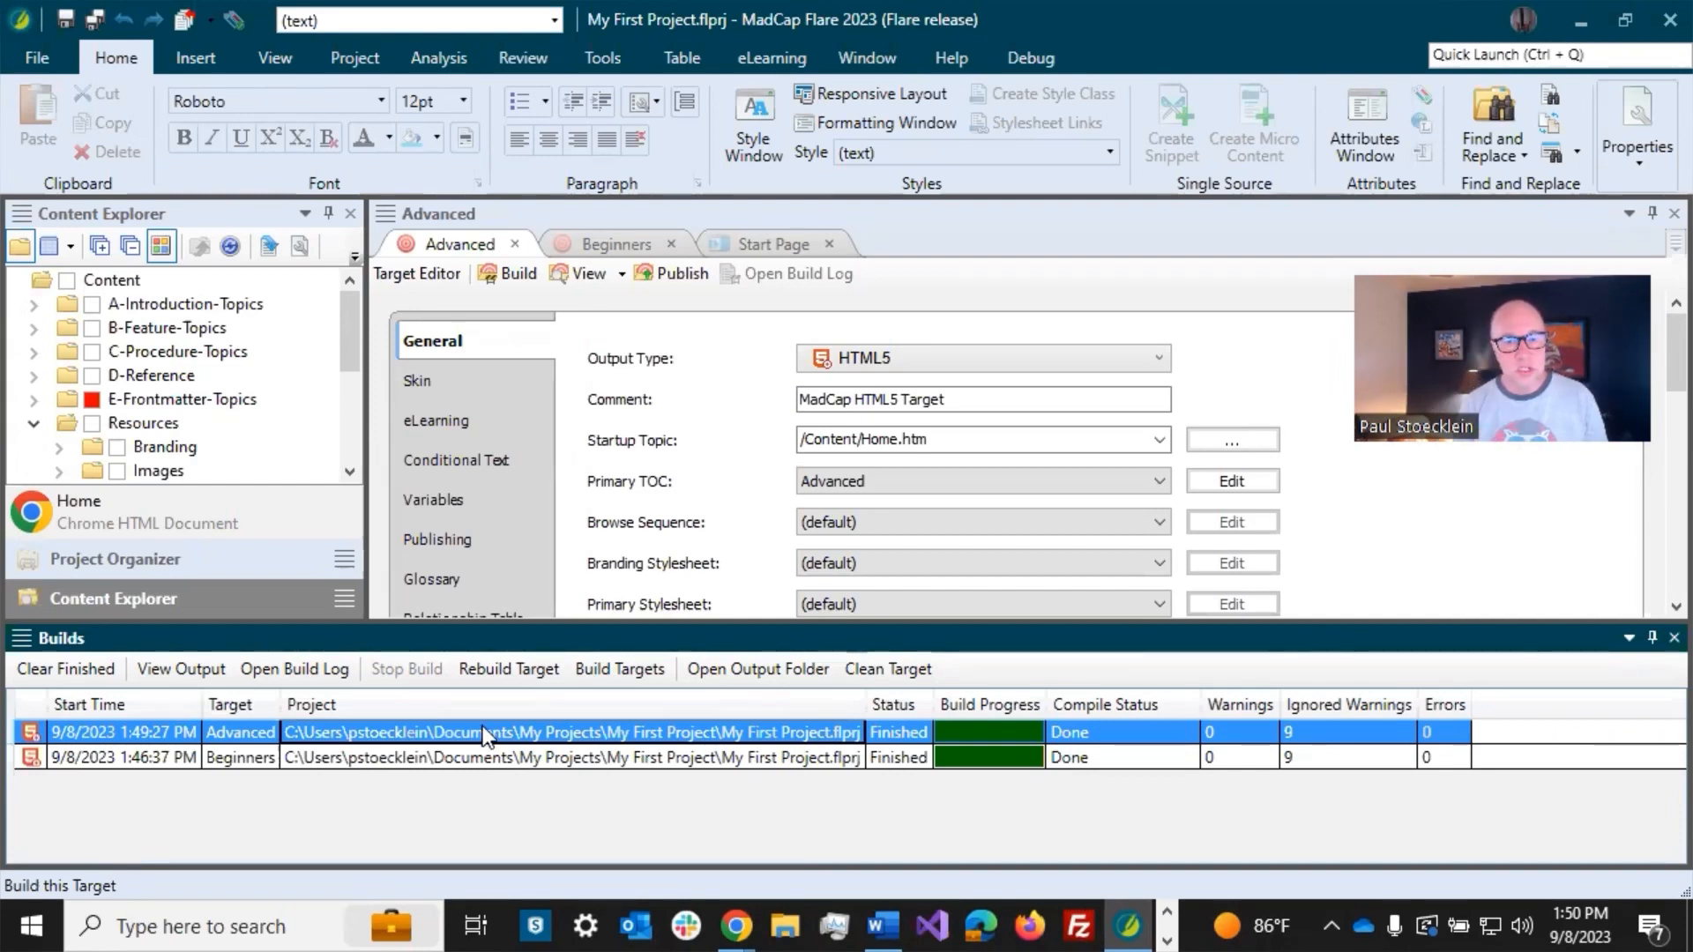
pyautogui.click(760, 668)
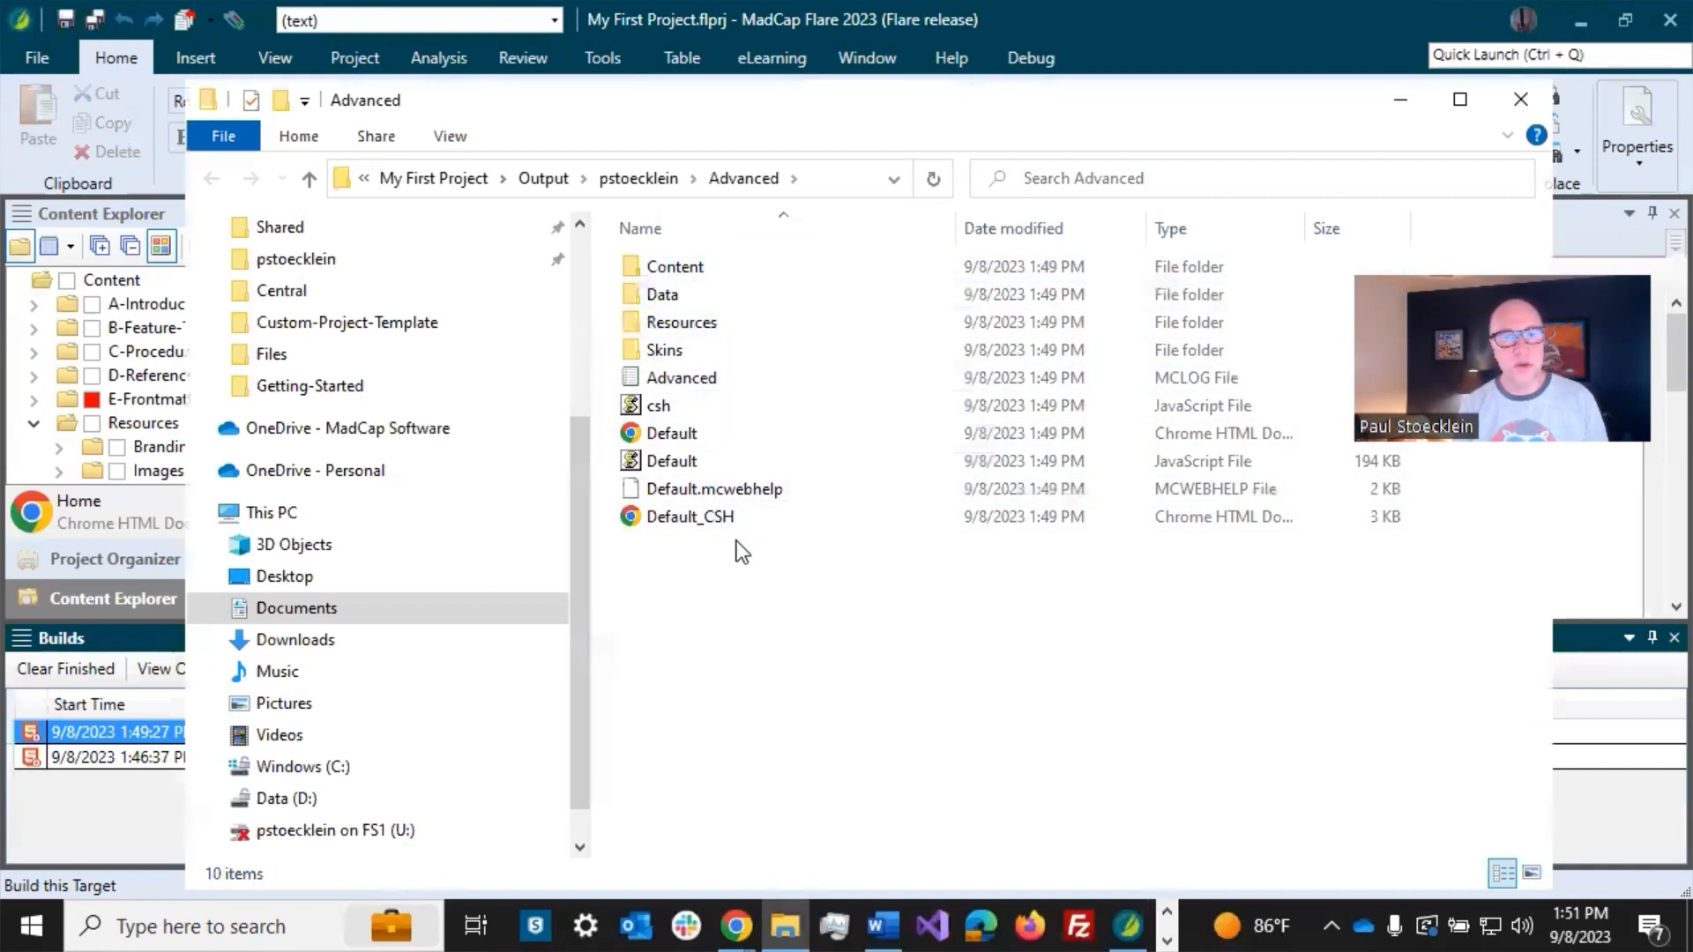
pyautogui.click(691, 439)
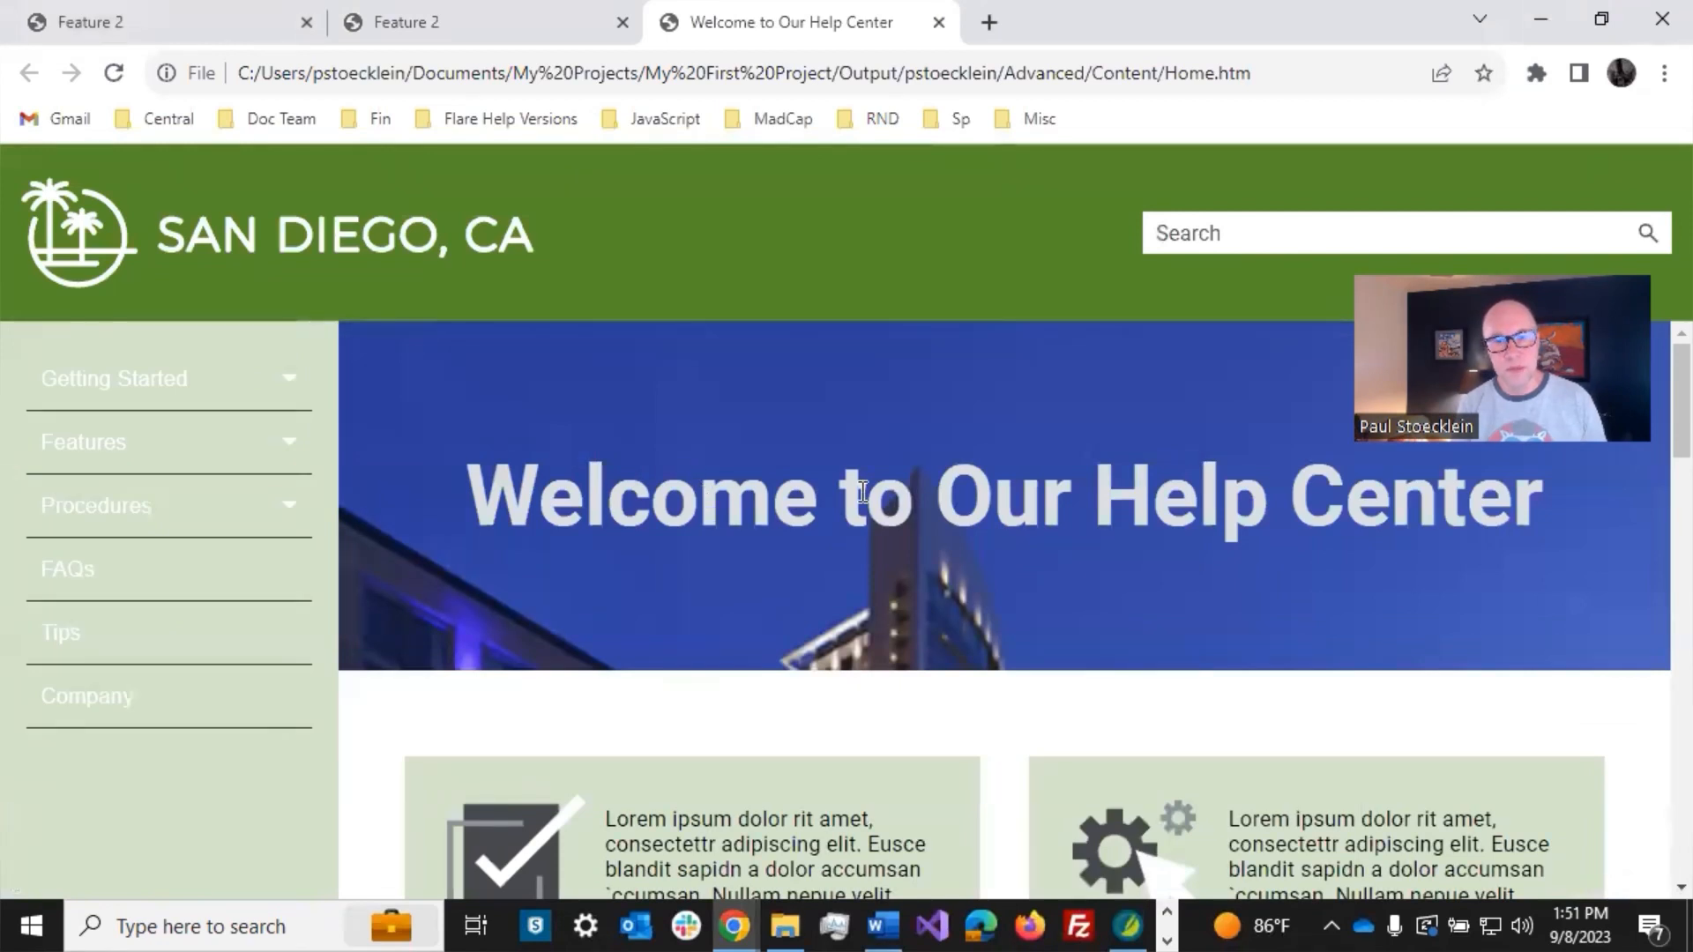
pyautogui.click(1542, 24)
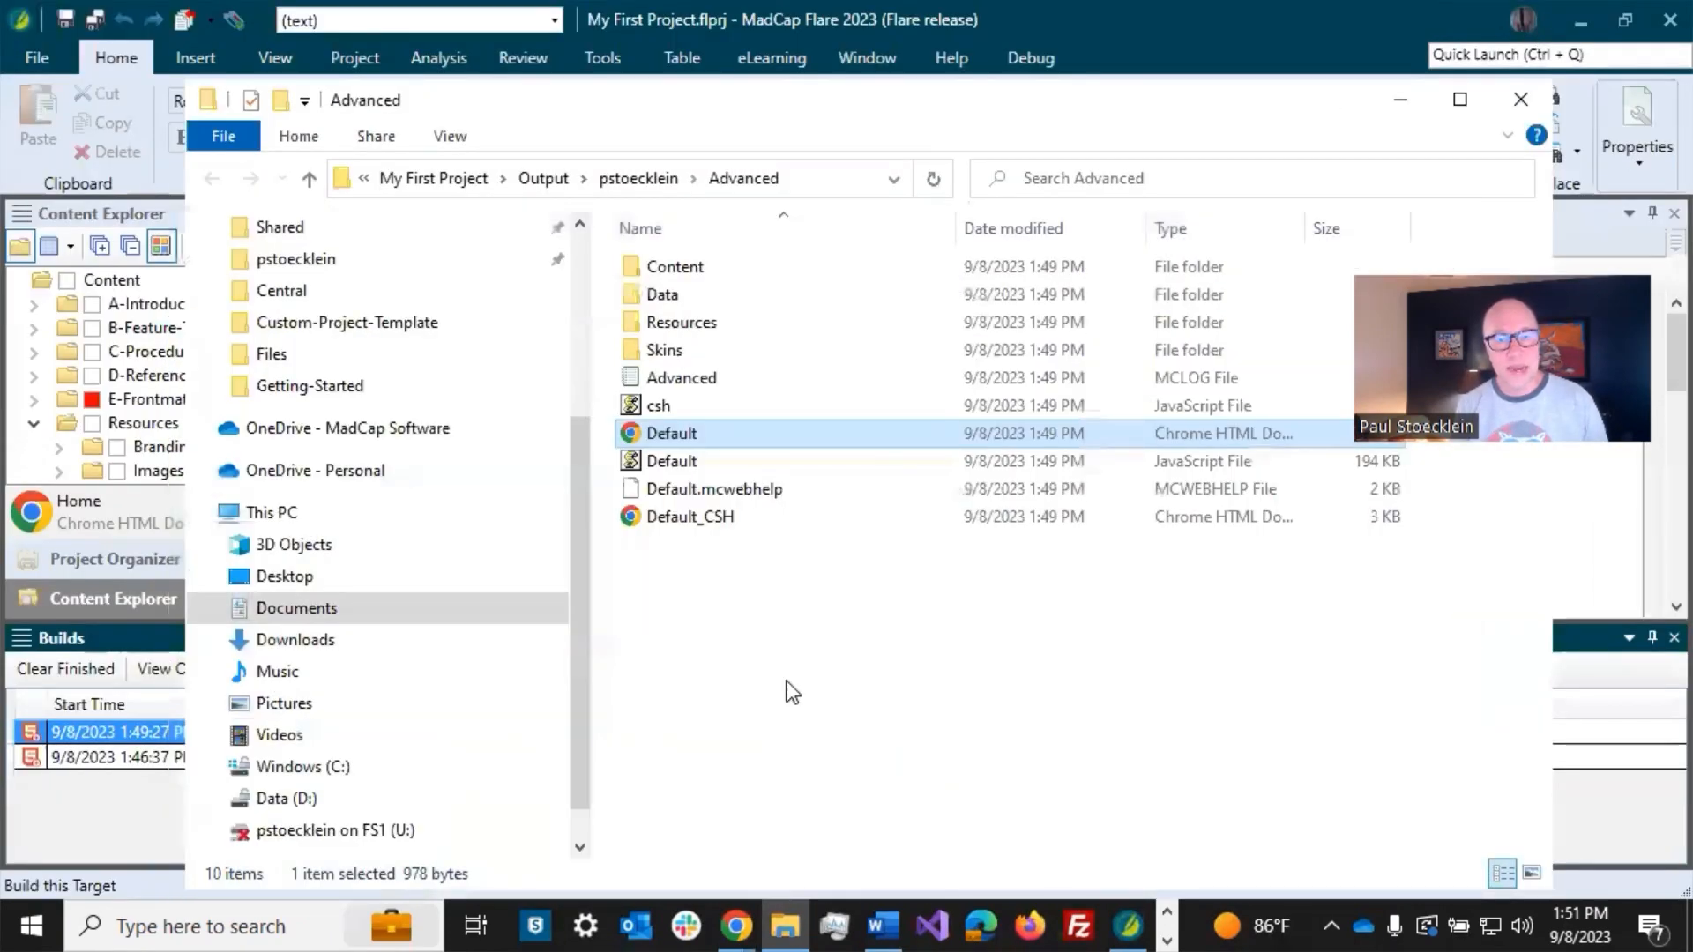